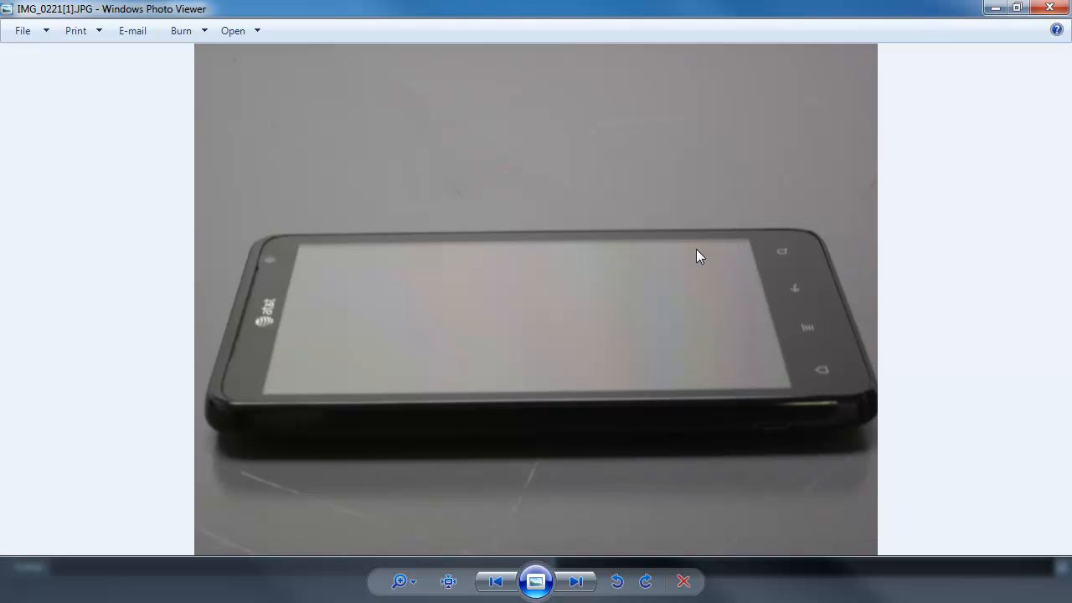
- Open the angled phone photo IMG_0221[1].JPG in Photoshop
{"action": "right_click", "coordinate": [399, 251]}
{"action": "mouse_move", "coordinate": [444, 266]}
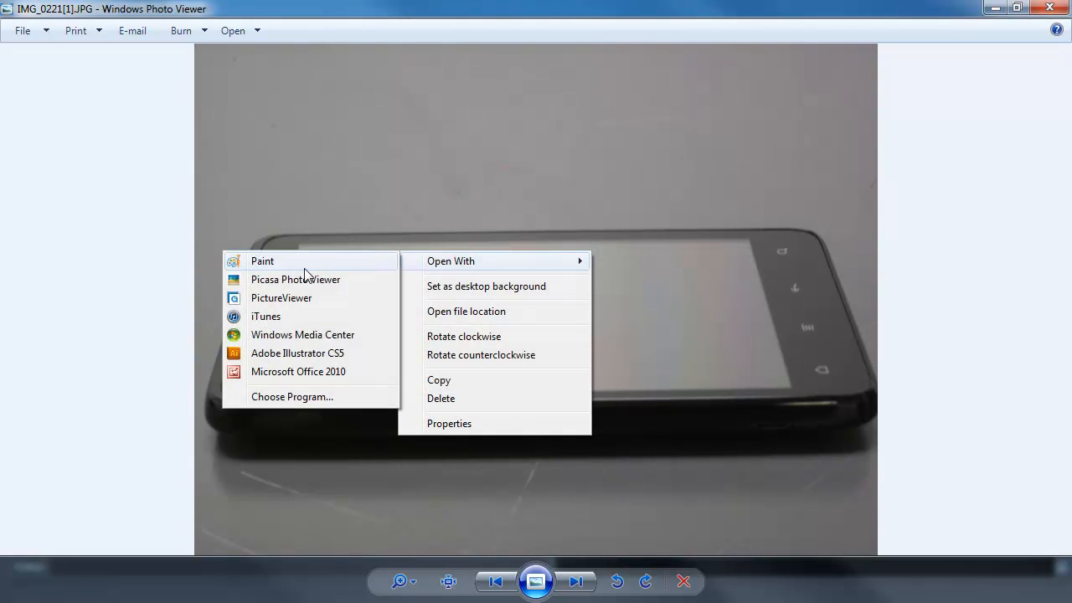
{"action": "left_click", "coordinate": [102, 253]}
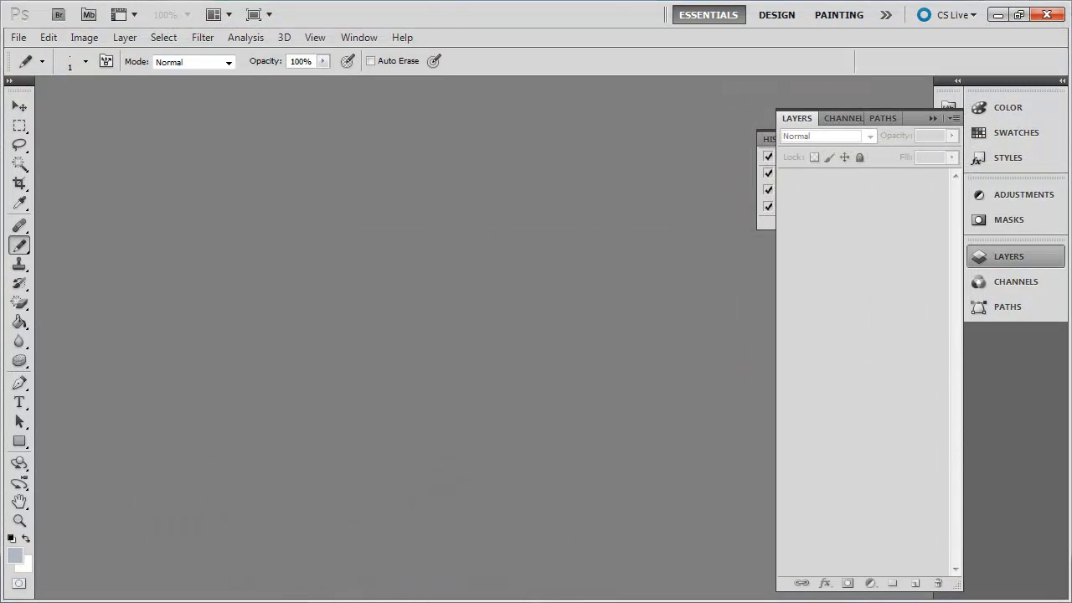
{"action": "left_click_drag", "start_coordinate": [0, 345], "coordinate": [411, 359]}
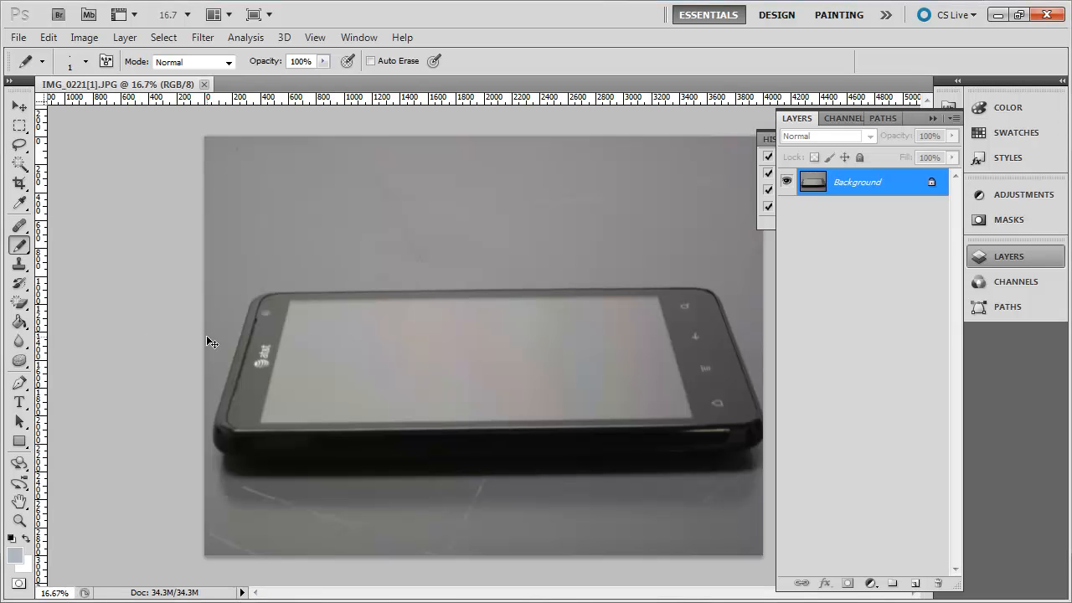
- Switch to the Brush tool with a 45 px hard round tip
{"action": "key", "text": "ctrl+plus"}
{"action": "key", "text": "ctrl+plus"}
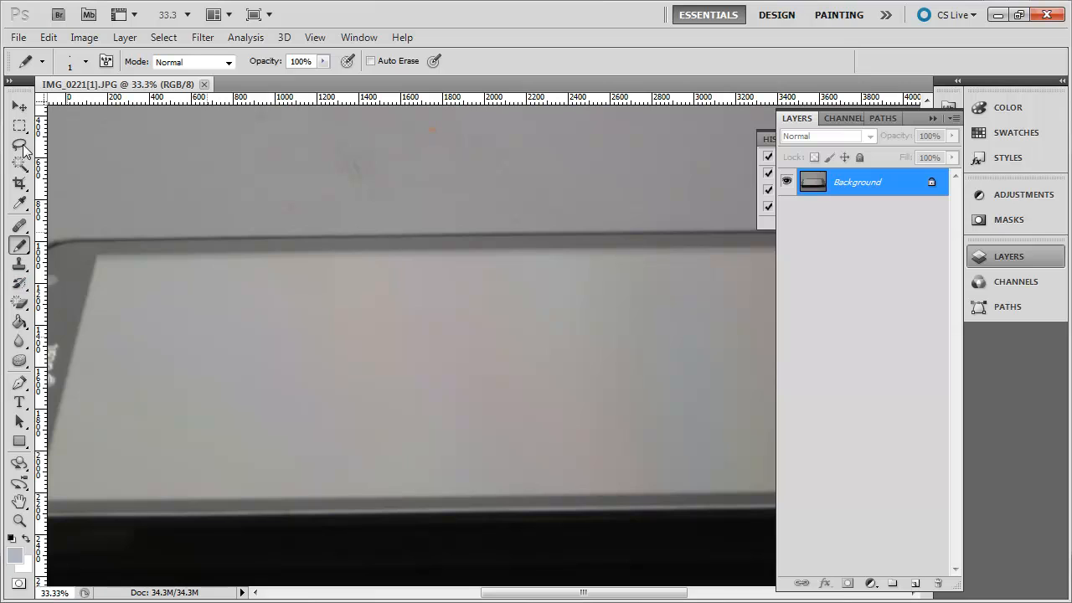
{"action": "left_click", "coordinate": [30, 246]}
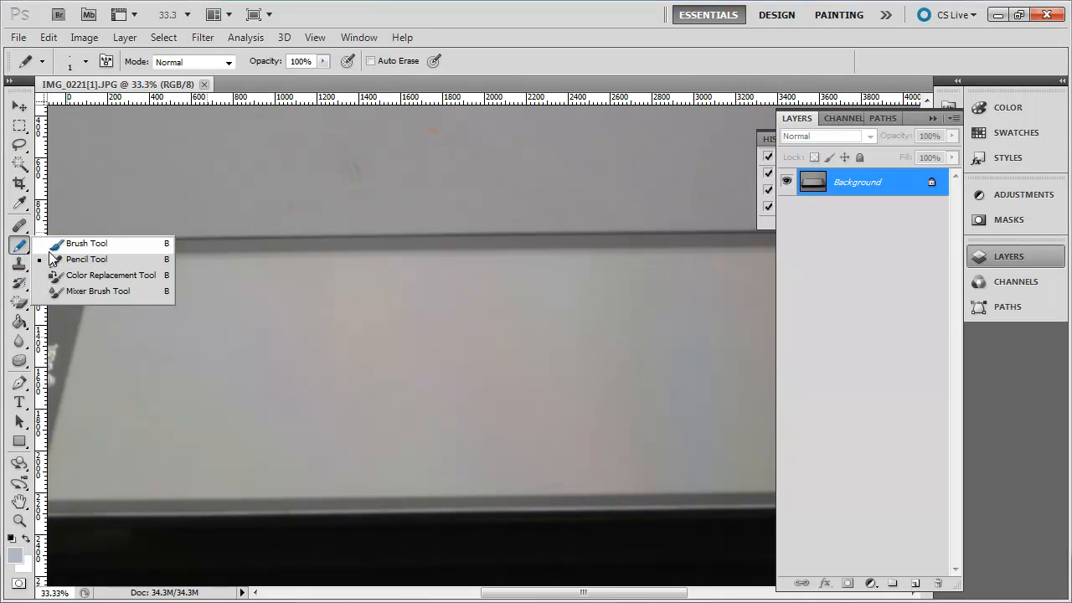
{"action": "left_click", "coordinate": [84, 243]}
{"action": "key", "text": "bracketleft"}
{"action": "key", "text": "bracketleft"}
{"action": "key", "text": "bracketleft"}
{"action": "key", "text": "bracketleft"}
{"action": "key", "text": "bracketleft"}
{"action": "key", "text": "bracketleft"}
{"action": "key", "text": "bracketleft"}
{"action": "key", "text": "bracketleft"}
{"action": "key", "text": "bracketleft"}
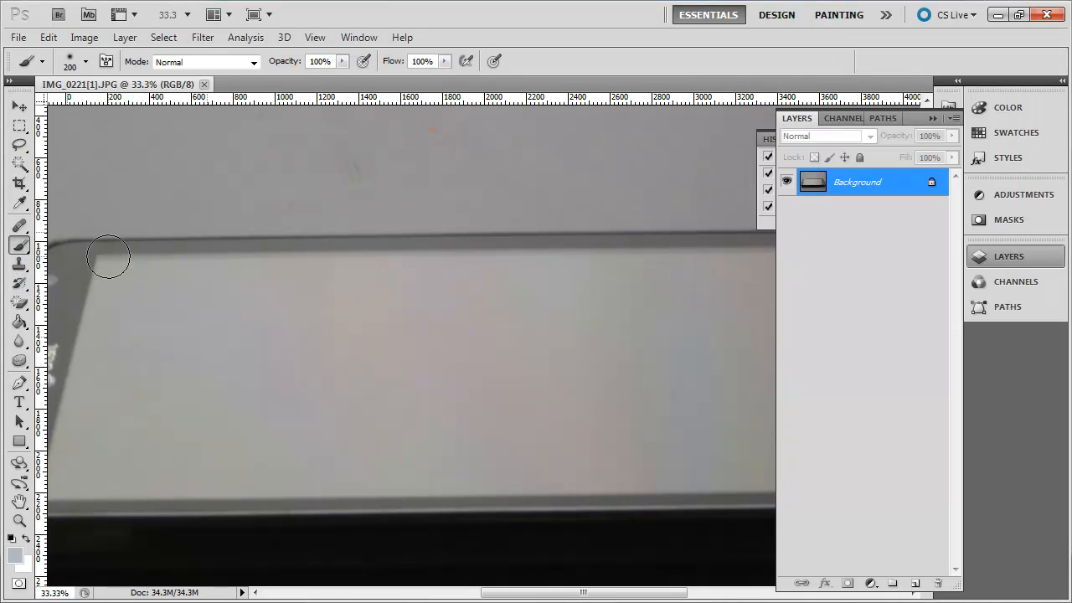
{"action": "right_click", "coordinate": [108, 256]}
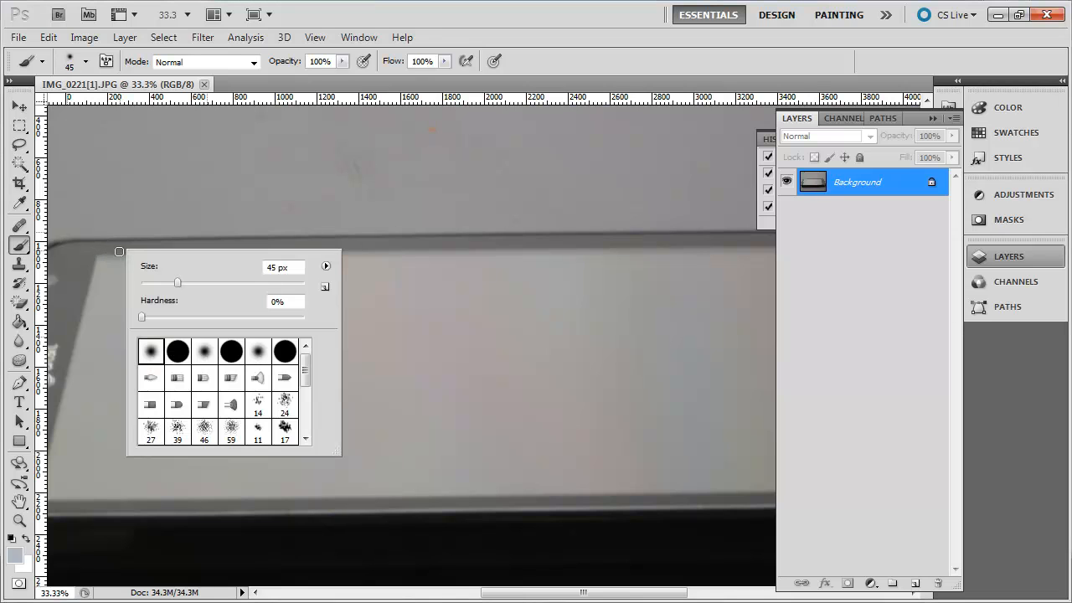
{"action": "left_click", "coordinate": [285, 351]}
{"action": "key", "text": "Return"}
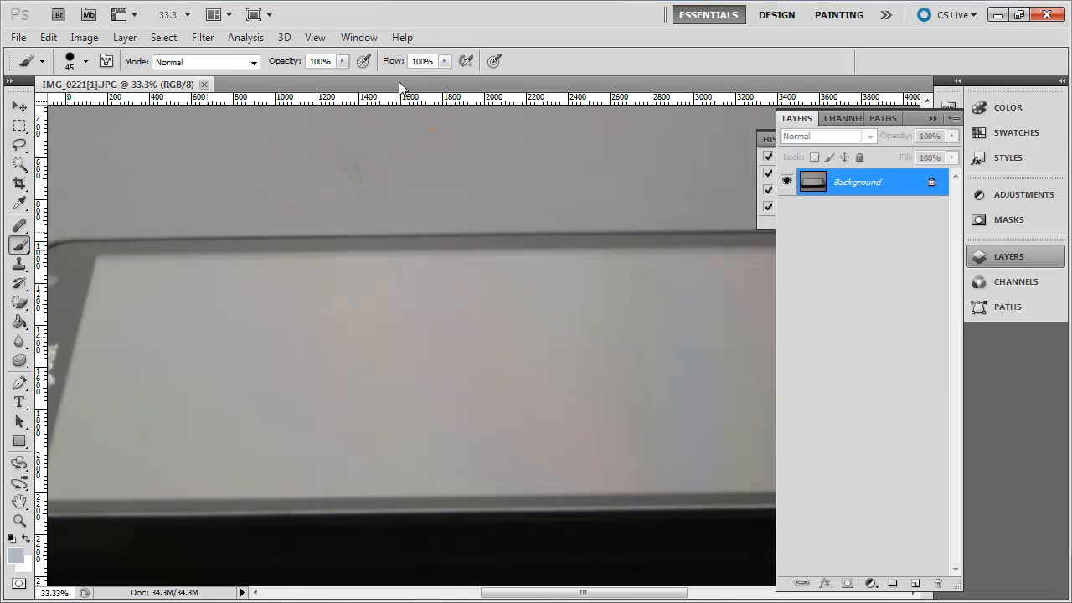
- Add a new layer and set up a red brush of 10 px for marking the photo
{"action": "key", "text": "ctrl+shift+alt+n"}
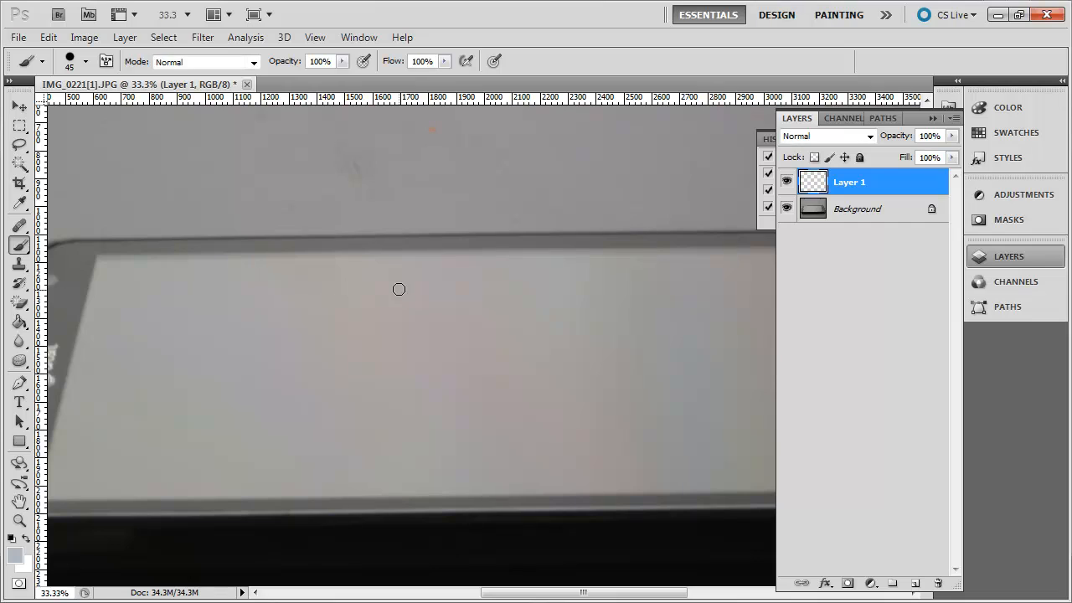
{"action": "key", "text": "bracketleft"}
{"action": "key", "text": "bracketleft"}
{"action": "key", "text": "bracketleft"}
{"action": "key", "text": "bracketleft"}
{"action": "key", "text": "d"}
{"action": "key", "text": "i"}
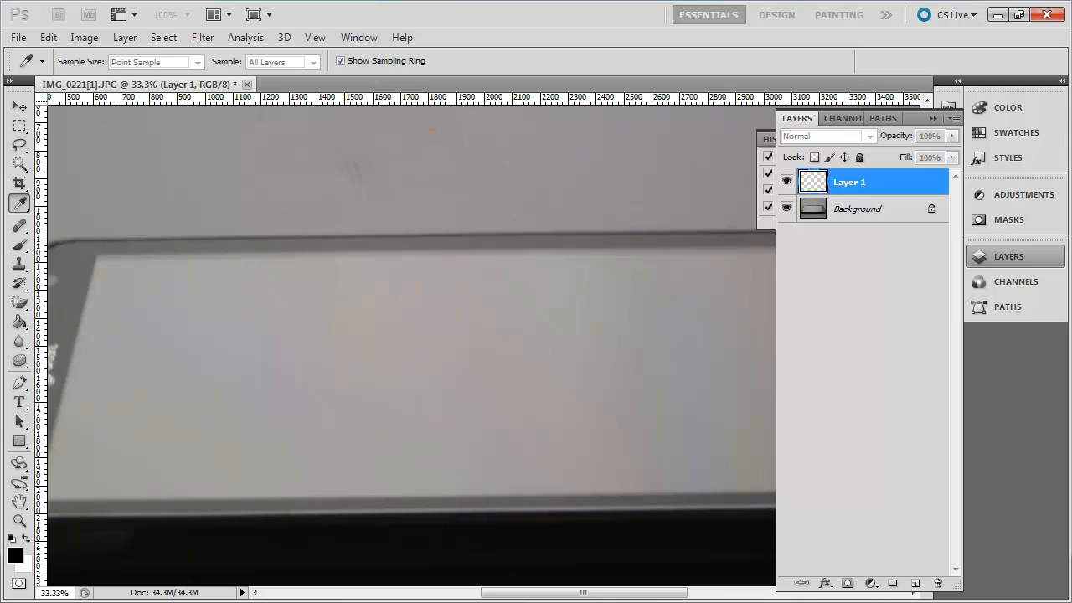
{"action": "key", "text": "b"}
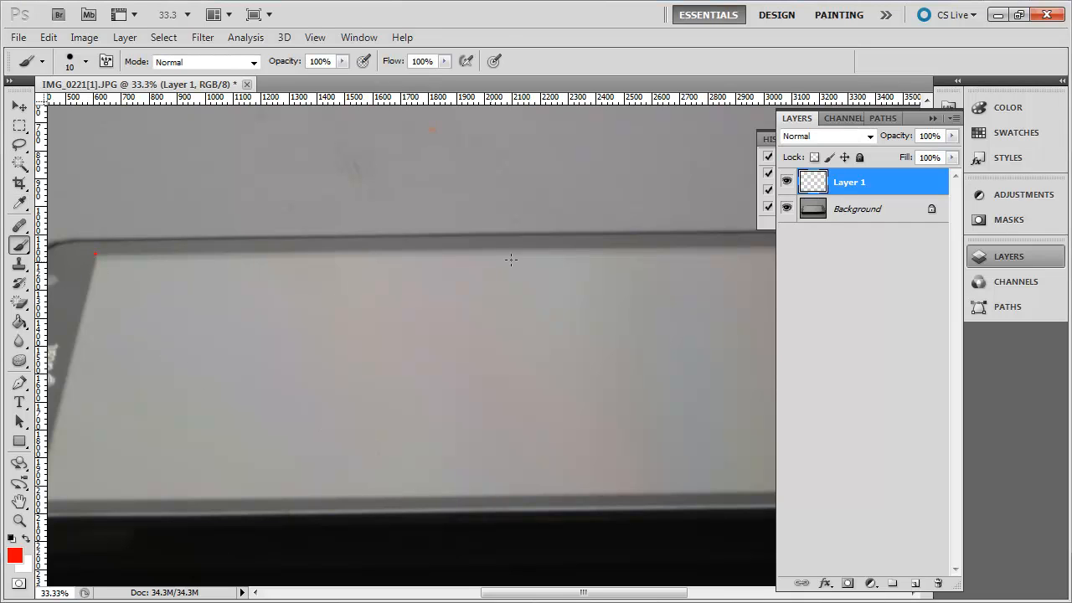
- Paint doubled straight red lines along the far long edge and the button-side edge of the phone's display
{"action": "left_click_drag", "start_coordinate": [671, 254], "coordinate": [541, 269]}
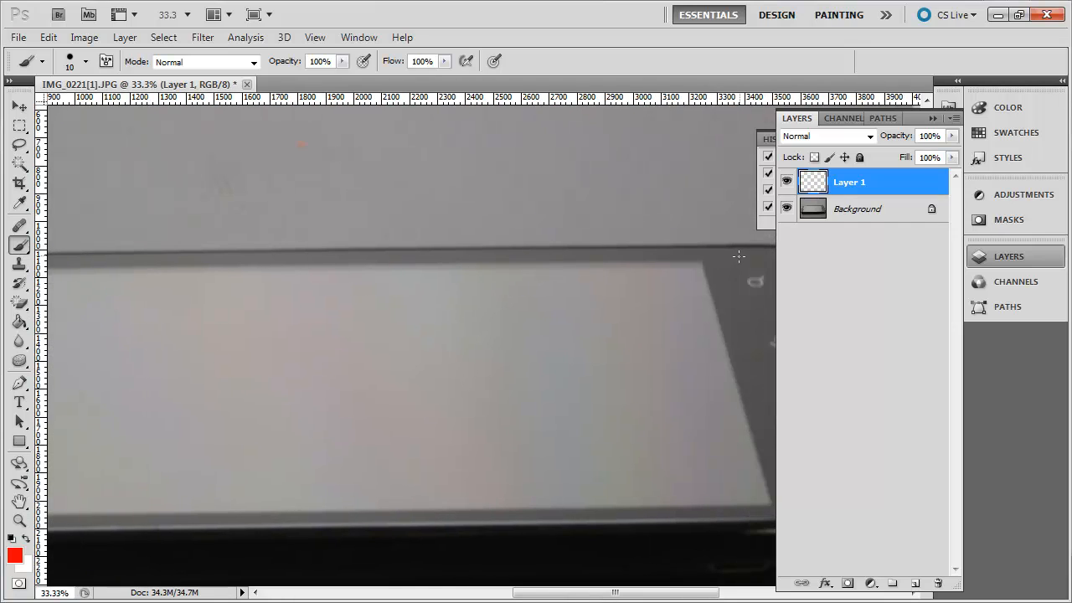
{"action": "left_click", "coordinate": [703, 260], "text": "shift"}
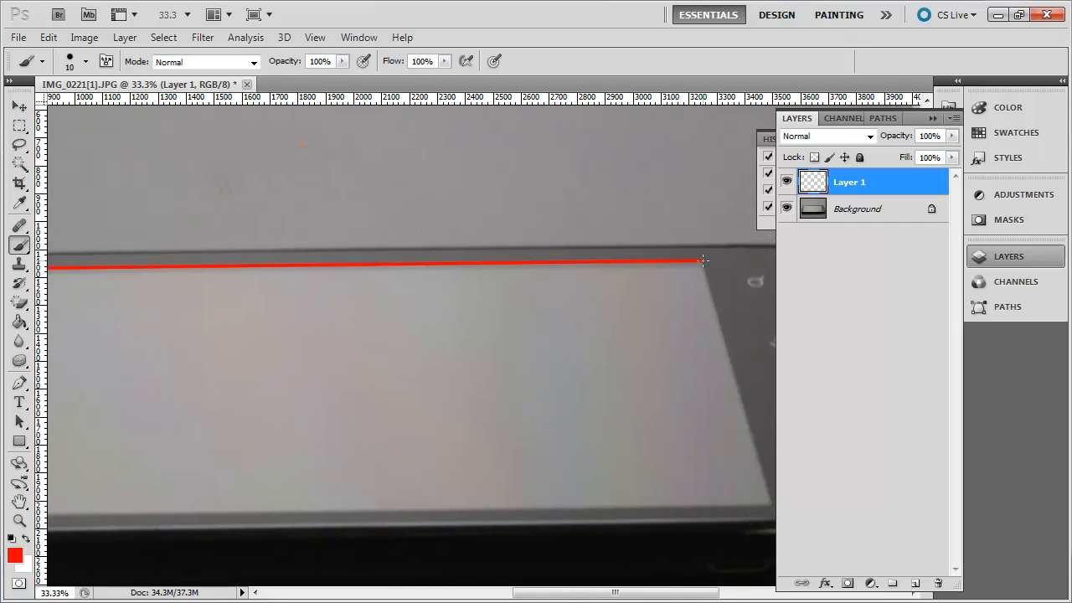
{"action": "key", "text": "bracketleft"}
{"action": "scroll", "coordinate": [681, 297], "scroll_direction": "left", "scroll_amount": 5}
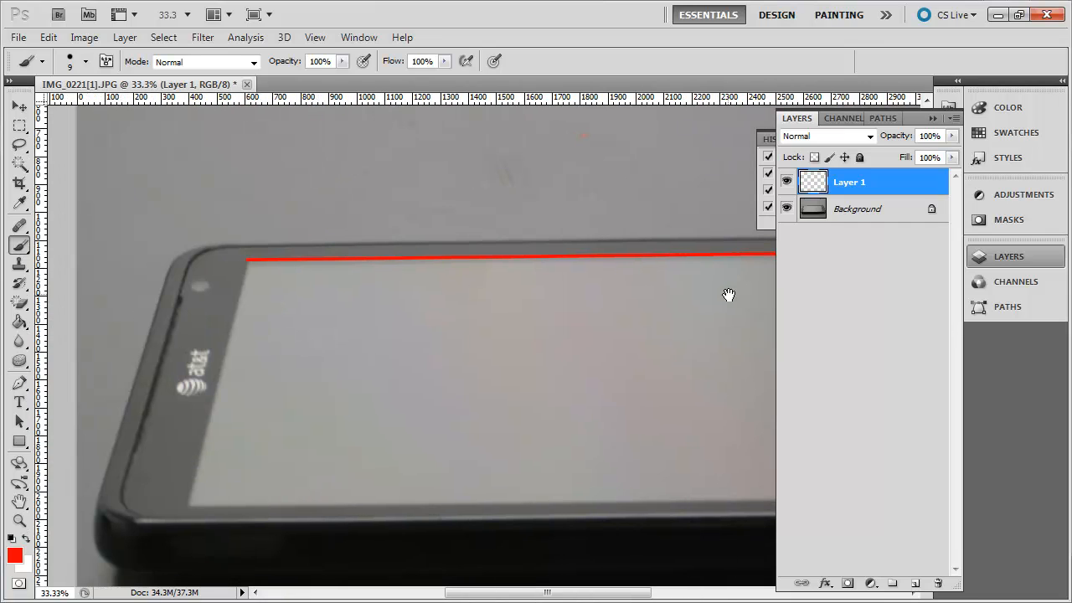
{"action": "left_click", "coordinate": [252, 265], "text": "shift"}
{"action": "mouse_move", "coordinate": [524, 318]}
{"action": "left_mouse_down"}
{"action": "mouse_move", "coordinate": [282, 336]}
{"action": "mouse_move", "coordinate": [134, 323]}
{"action": "left_mouse_up"}
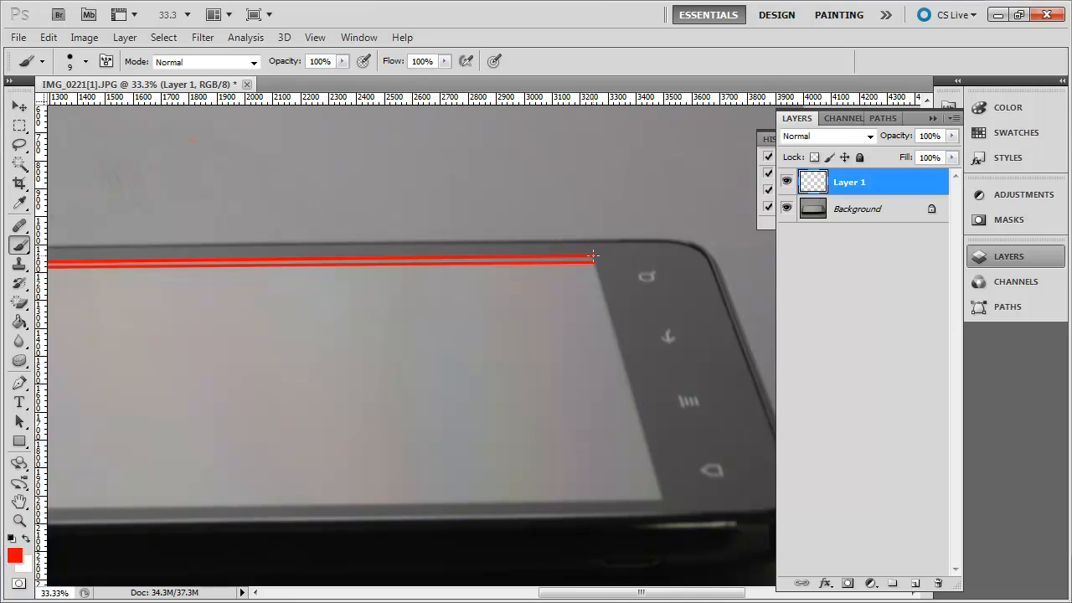
{"action": "left_click", "coordinate": [662, 500], "text": "shift"}
{"action": "left_click", "coordinate": [659, 500], "text": "shift"}
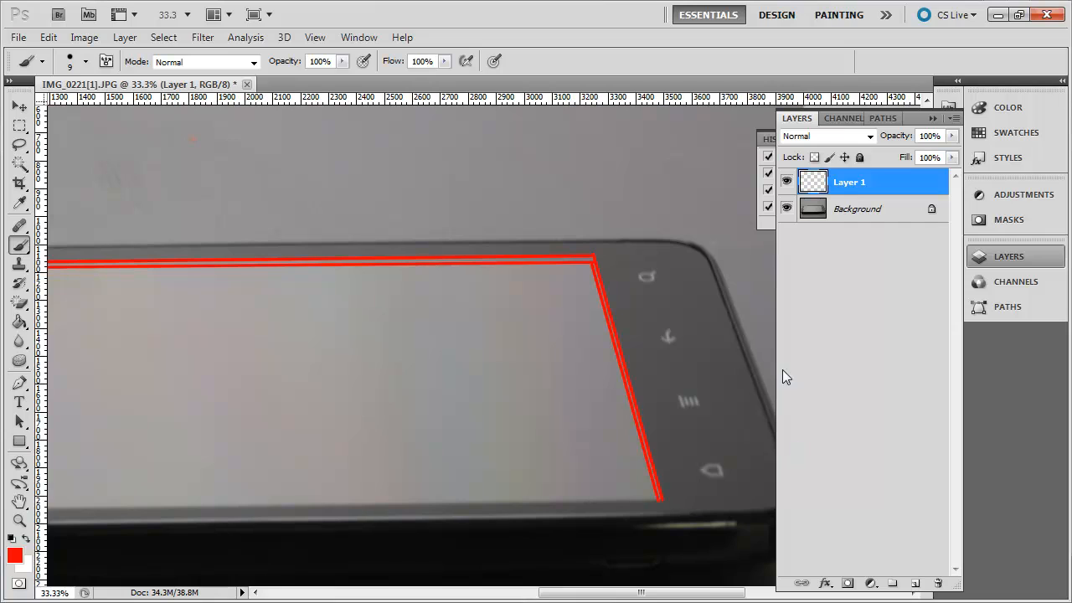
- Compare both ends of the phone's display against the red lines to examine the photo's perspective
{"action": "left_click_drag", "start_coordinate": [201, 371], "coordinate": [544, 393]}
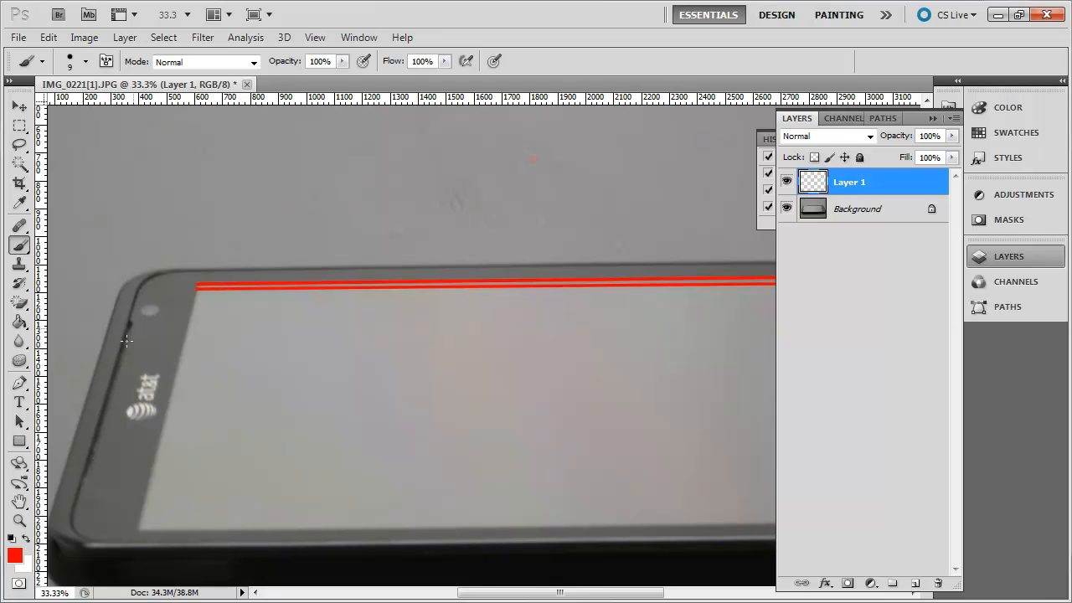
{"action": "left_click_drag", "start_coordinate": [534, 421], "coordinate": [259, 421]}
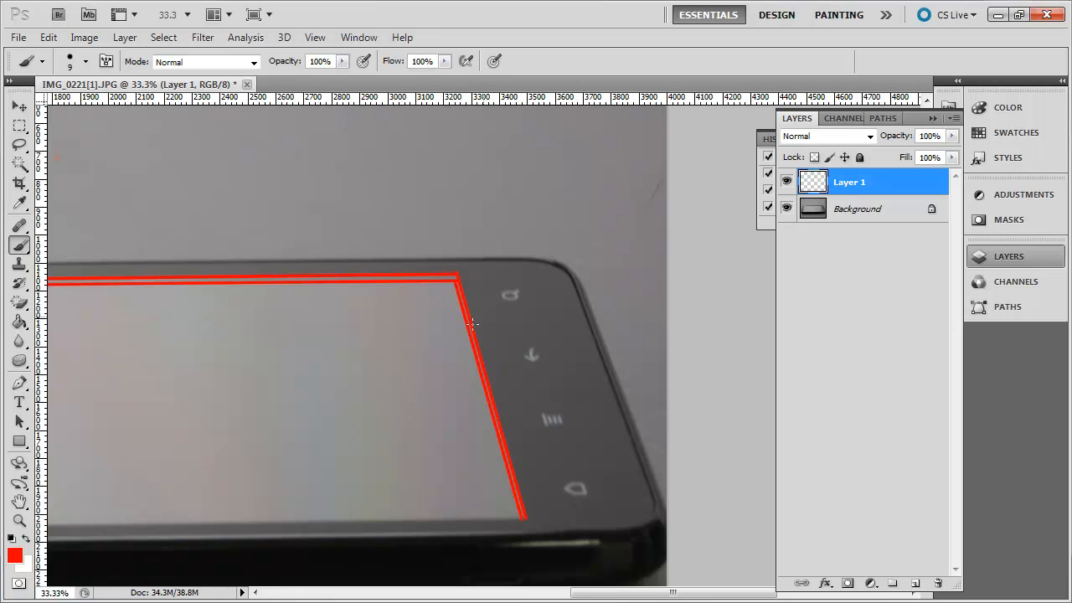
{"action": "left_click_drag", "start_coordinate": [327, 410], "coordinate": [409, 334]}
{"action": "left_click_drag", "start_coordinate": [371, 371], "coordinate": [574, 362]}
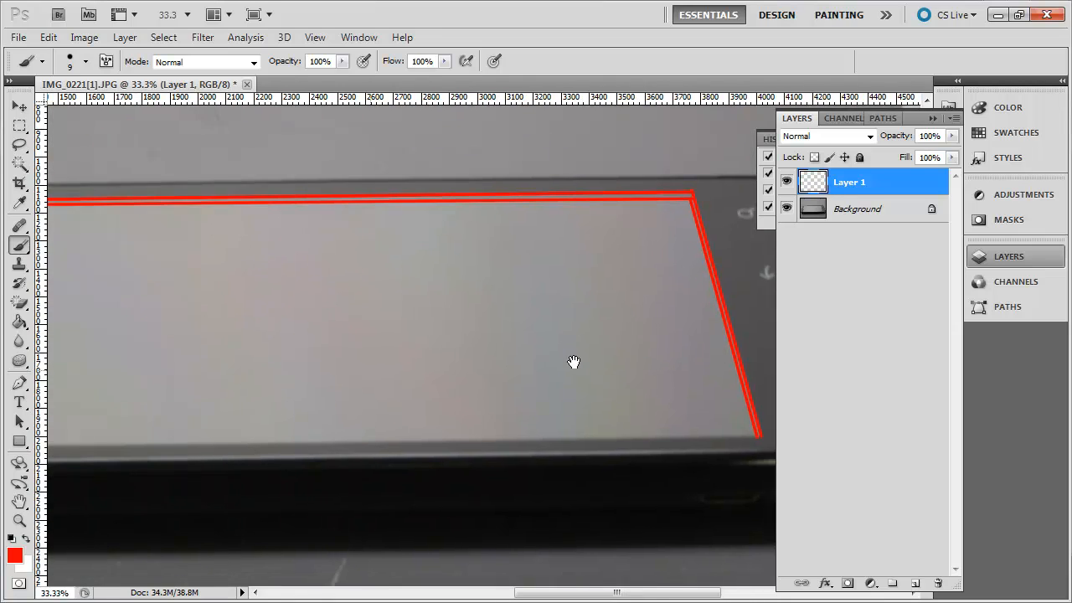
{"action": "left_click_drag", "start_coordinate": [192, 366], "coordinate": [545, 362]}
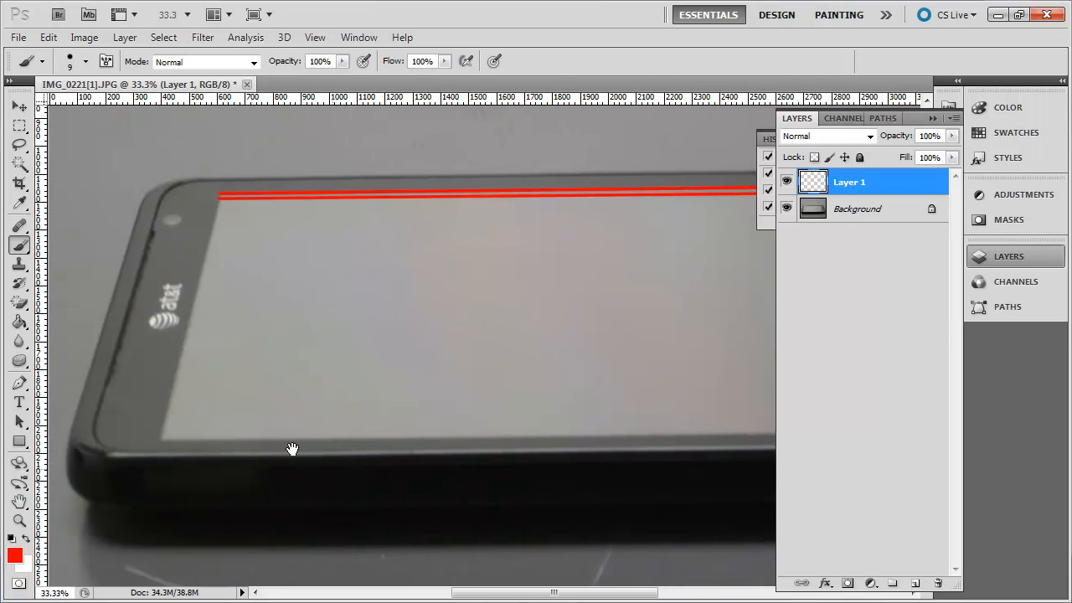
{"action": "mouse_move", "coordinate": [500, 362]}
{"action": "left_mouse_down"}
{"action": "mouse_move", "coordinate": [127, 361]}
{"action": "mouse_move", "coordinate": [528, 385]}
{"action": "left_mouse_up"}
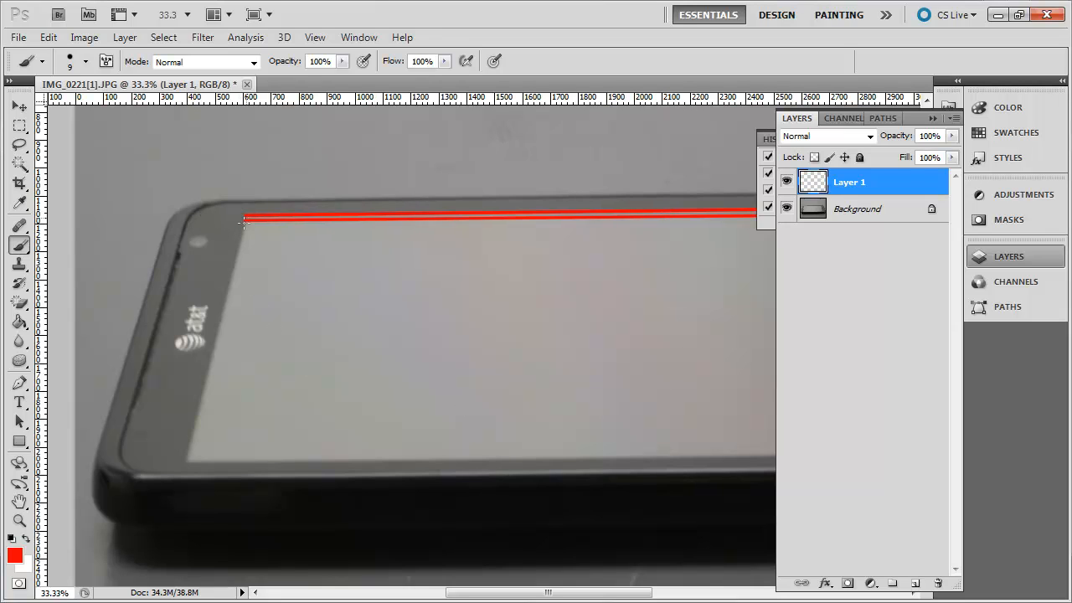
{"action": "mouse_move", "coordinate": [464, 407]}
{"action": "left_mouse_down"}
{"action": "mouse_move", "coordinate": [76, 397]}
{"action": "mouse_move", "coordinate": [472, 431]}
{"action": "left_mouse_up"}
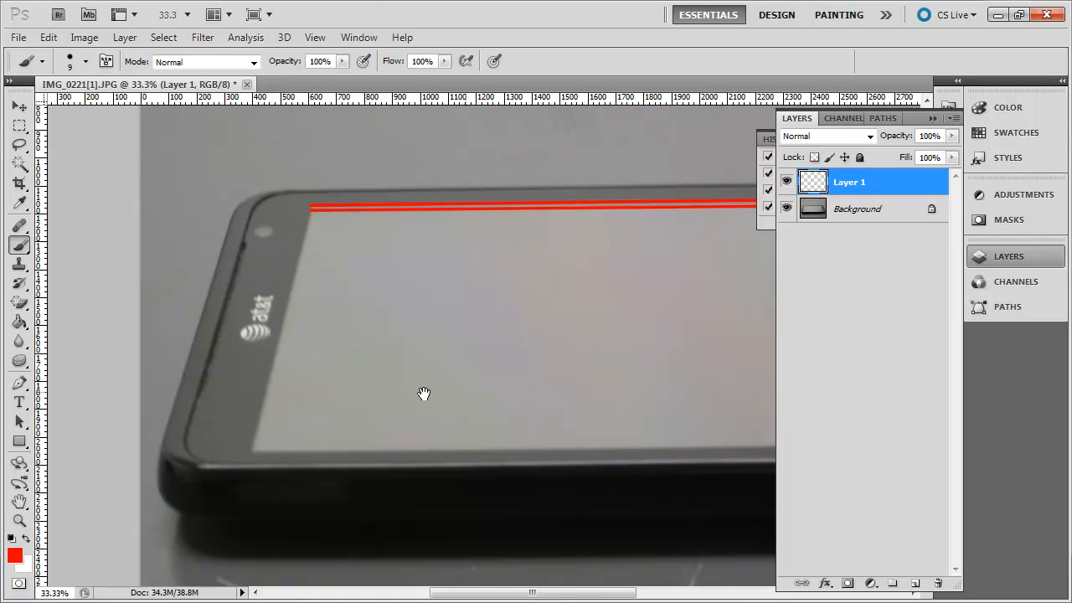
{"action": "left_click_drag", "start_coordinate": [424, 394], "coordinate": [112, 376]}
{"action": "left_click_drag", "start_coordinate": [475, 277], "coordinate": [513, 275]}
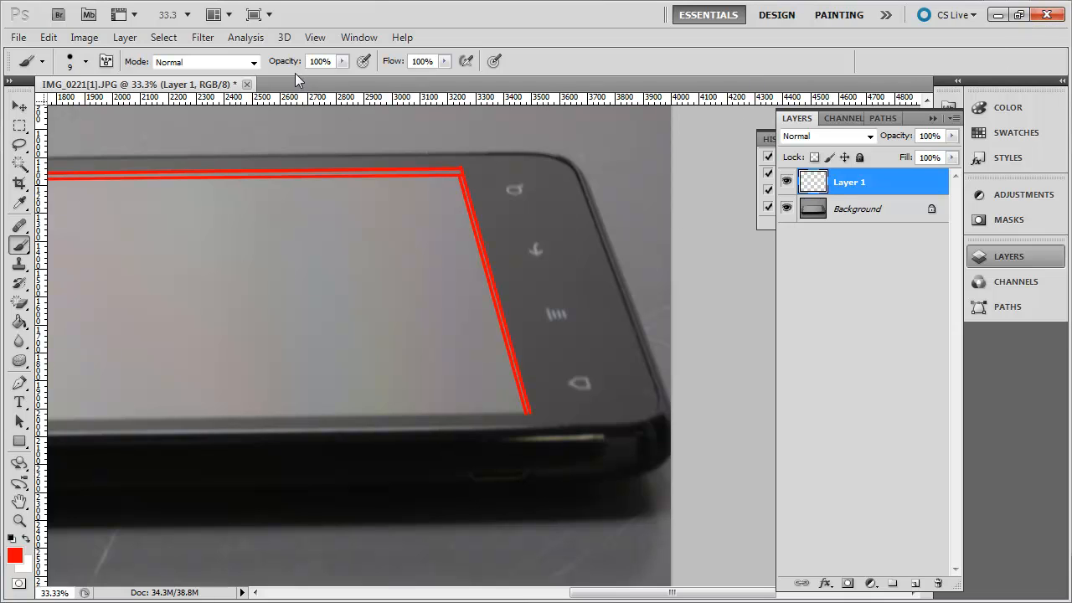
- Close the marked-up photo and open front.jpg to inspect the phone's straight front view
{"action": "left_click", "coordinate": [248, 85]}
{"action": "left_click", "coordinate": [549, 244]}
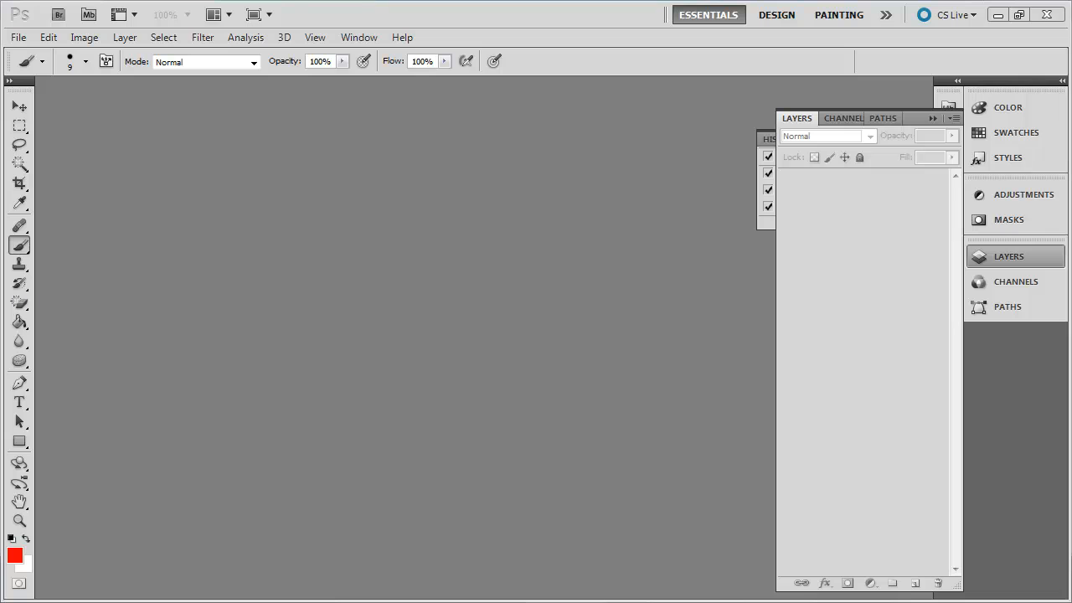
{"action": "left_click_drag", "start_coordinate": [2, 393], "coordinate": [193, 393]}
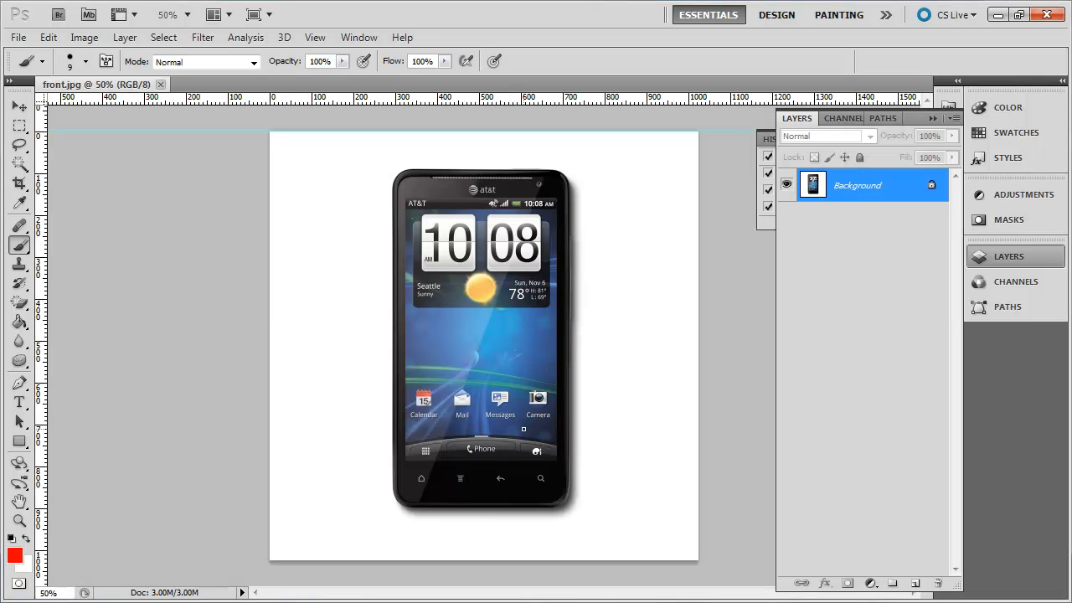
{"action": "key", "text": "ctrl+plus"}
{"action": "key", "text": "ctrl+plus"}
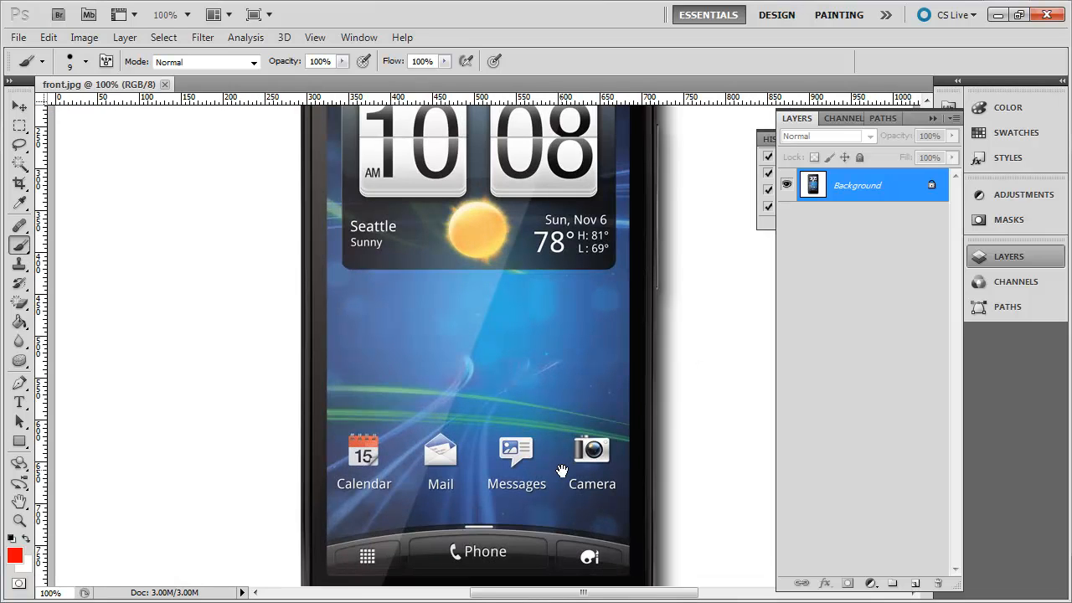
{"action": "left_click_drag", "start_coordinate": [562, 471], "coordinate": [570, 405]}
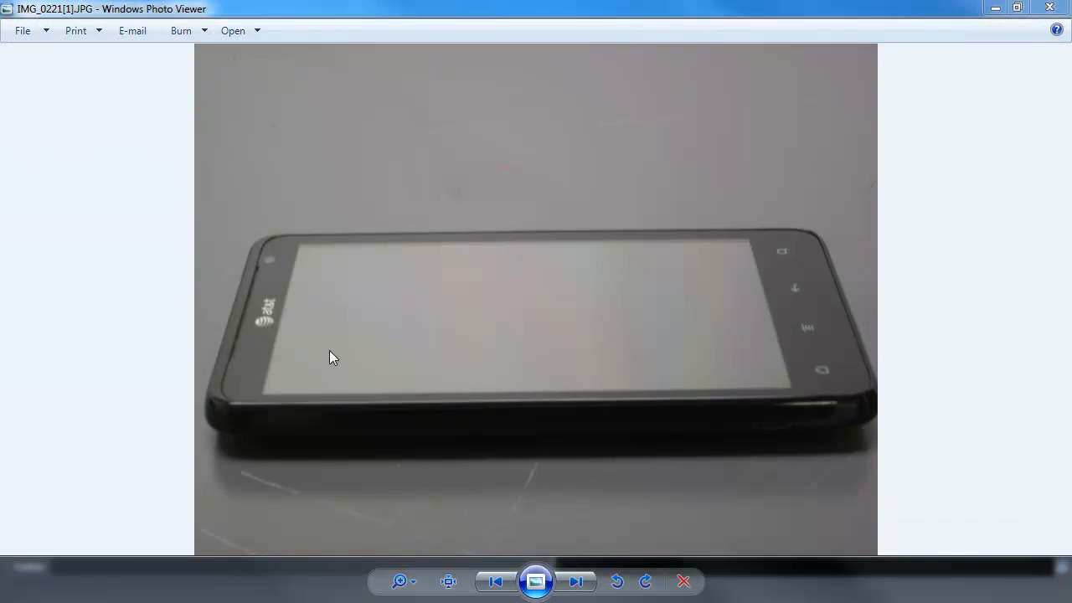
- Close the photo viewer and switch to the top view in Maya
{"action": "left_click", "coordinate": [1050, 8]}
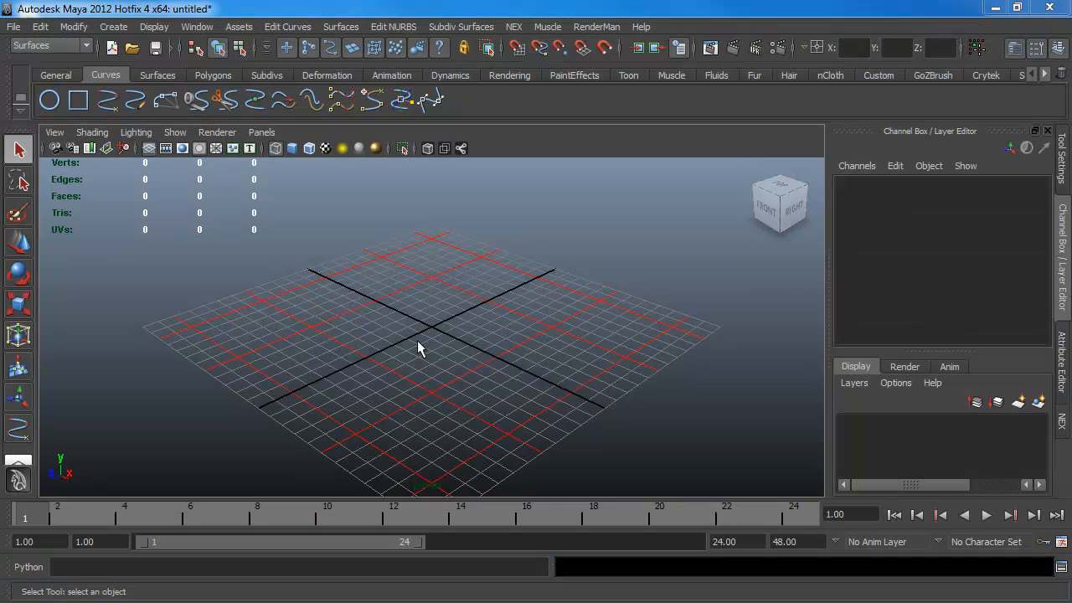
{"action": "key", "text": "space"}
{"action": "left_click_drag", "start_coordinate": [468, 333], "coordinate": [434, 331]}
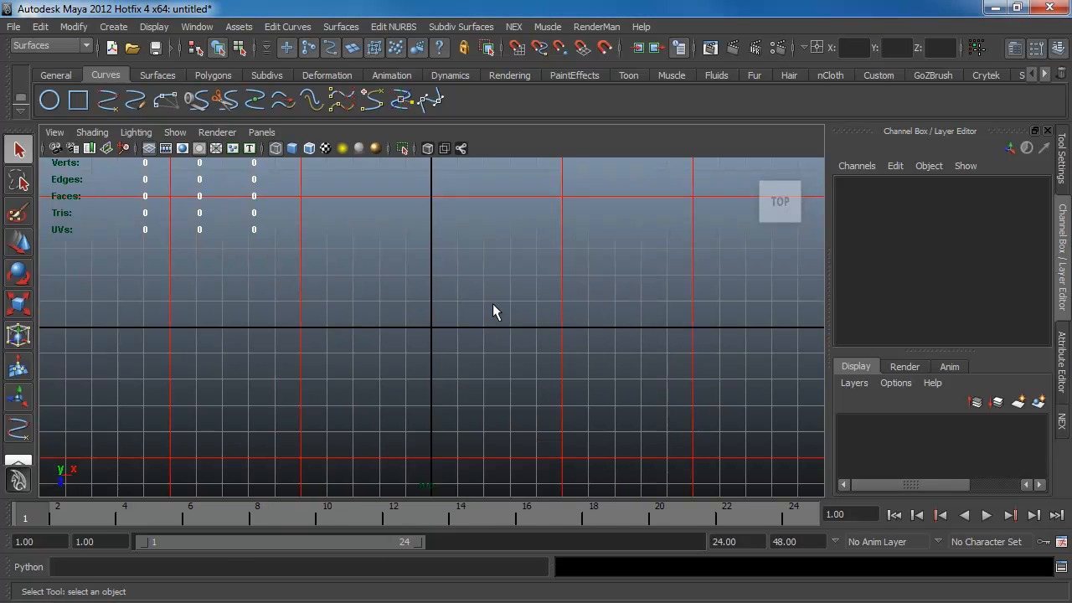
{"action": "left_click", "coordinate": [54, 131]}
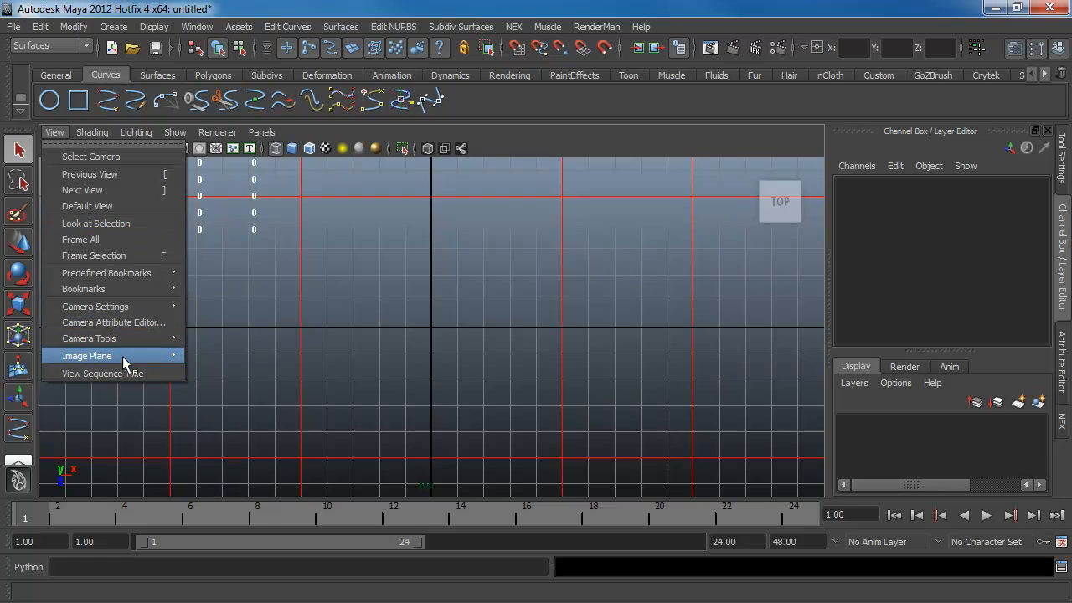
{"action": "mouse_move", "coordinate": [167, 356]}
{"action": "left_click", "coordinate": [225, 362]}
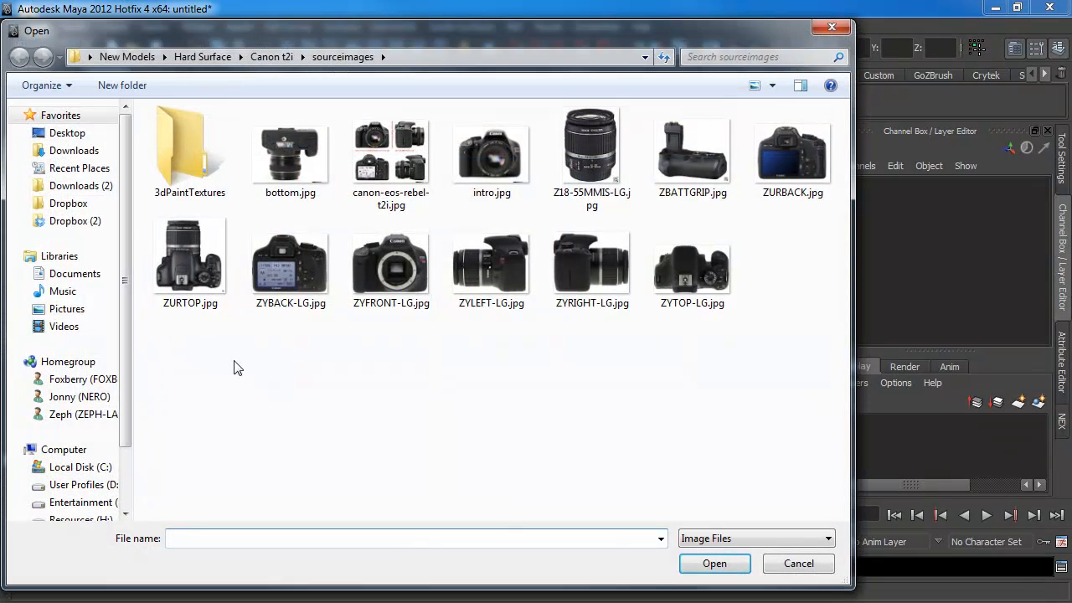
{"action": "left_click", "coordinate": [68, 133]}
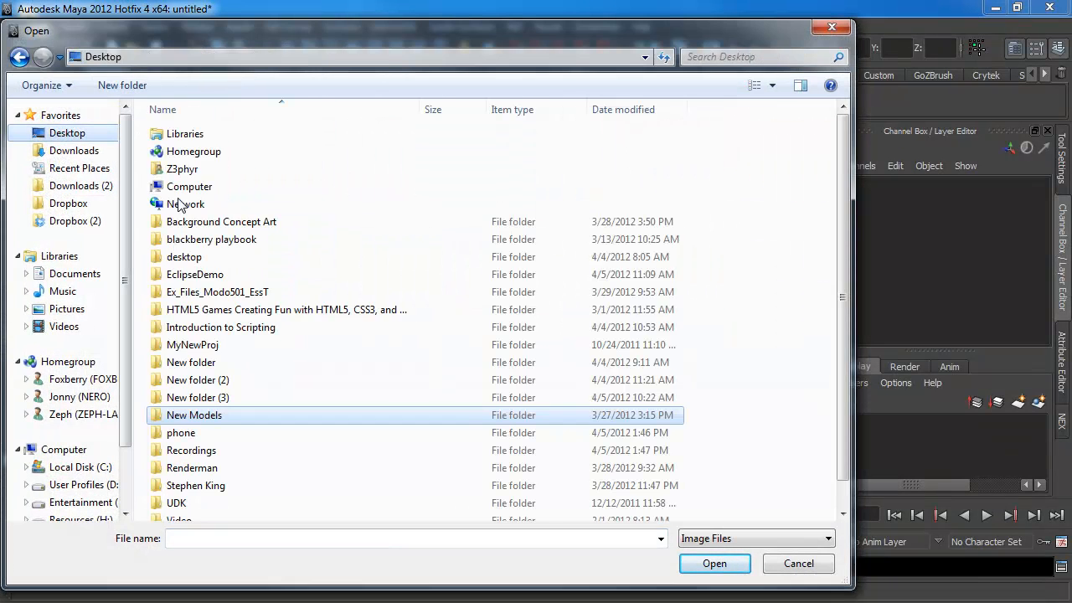
{"action": "left_click", "coordinate": [216, 291]}
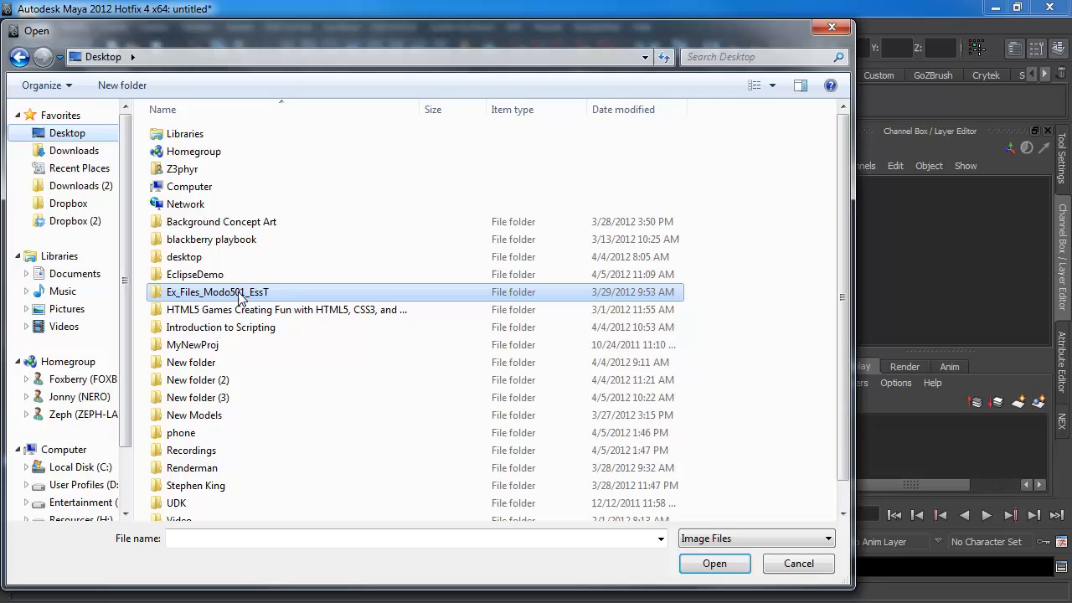
{"action": "double_click", "coordinate": [181, 433]}
{"action": "double_click", "coordinate": [189, 150]}
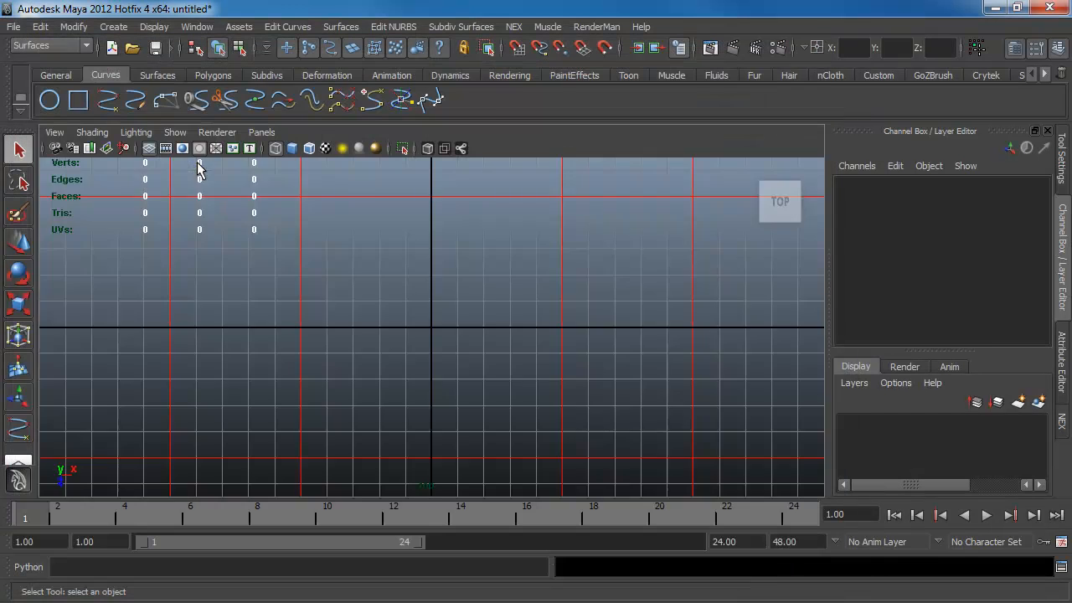
- Select the top camera and show its image plane attributes in a floating, taller Attribute Editor
{"action": "left_click", "coordinate": [55, 133]}
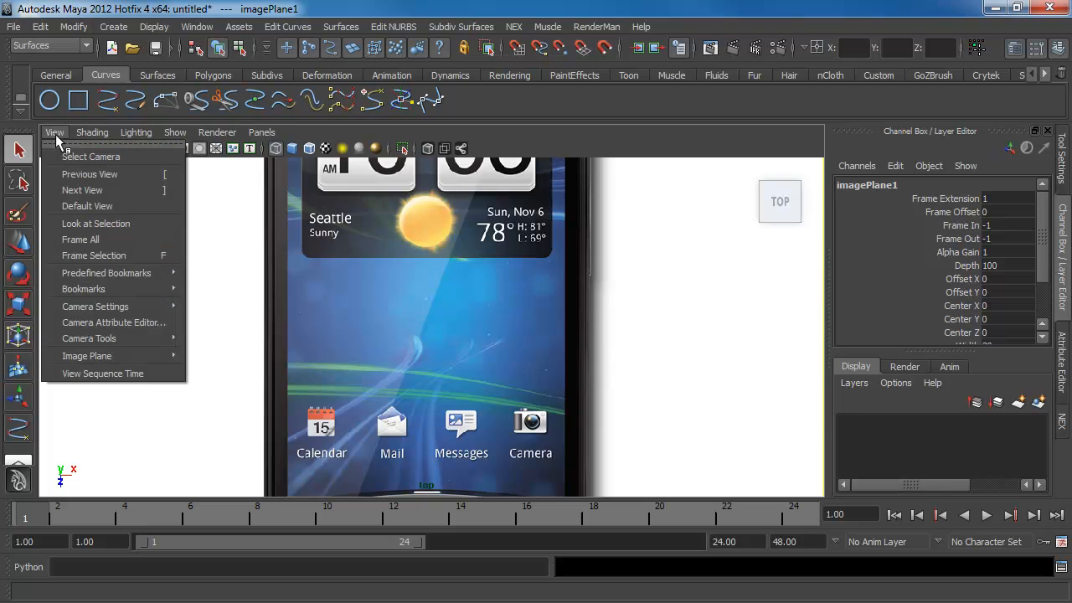
{"action": "left_click", "coordinate": [70, 156]}
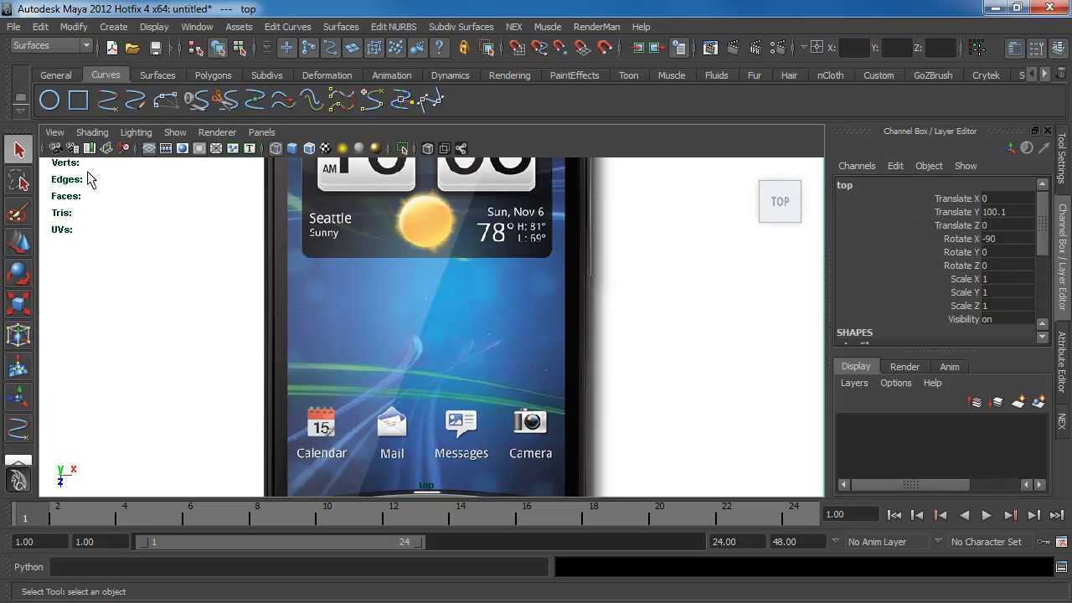
{"action": "key", "text": "ctrl+a"}
{"action": "left_click", "coordinate": [844, 179]}
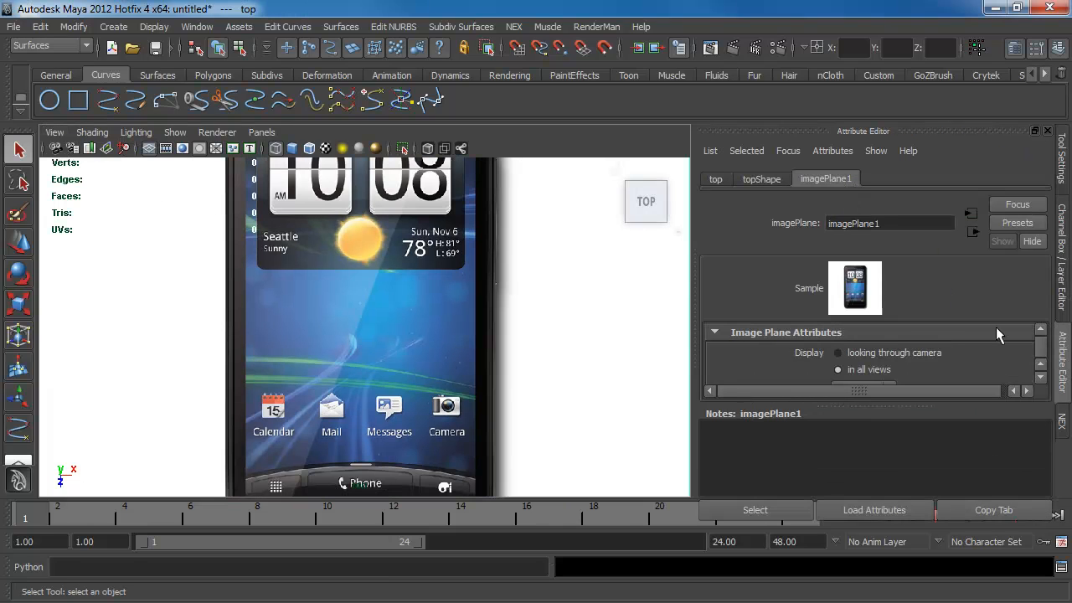
{"action": "left_click_drag", "start_coordinate": [886, 132], "coordinate": [873, 40]}
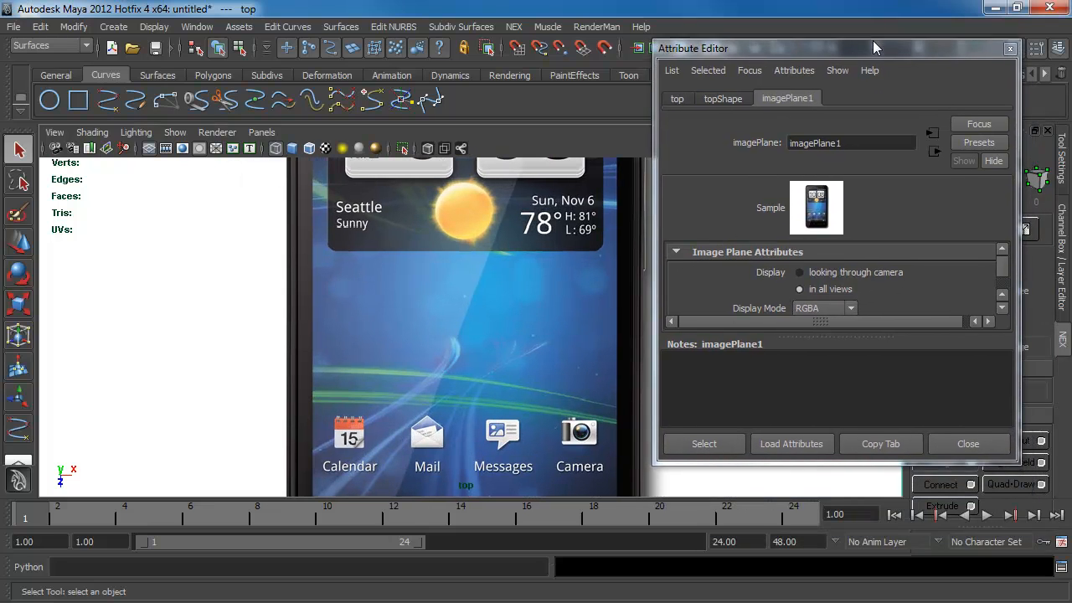
{"action": "left_click_drag", "start_coordinate": [845, 462], "coordinate": [844, 599]}
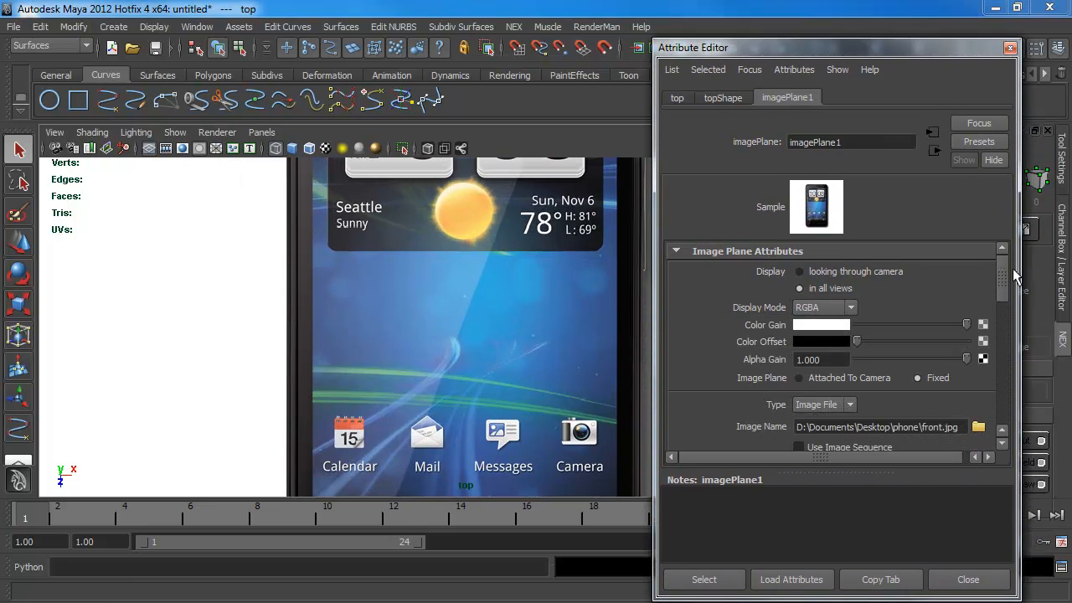
- Lower the image plane's Alpha Gain to about 0.313 and fit the whole phone in the top view
{"action": "scroll", "coordinate": [1004, 277], "scroll_direction": "down", "scroll_amount": 3}
{"action": "scroll", "coordinate": [1003, 288], "scroll_direction": "up", "scroll_amount": 1}
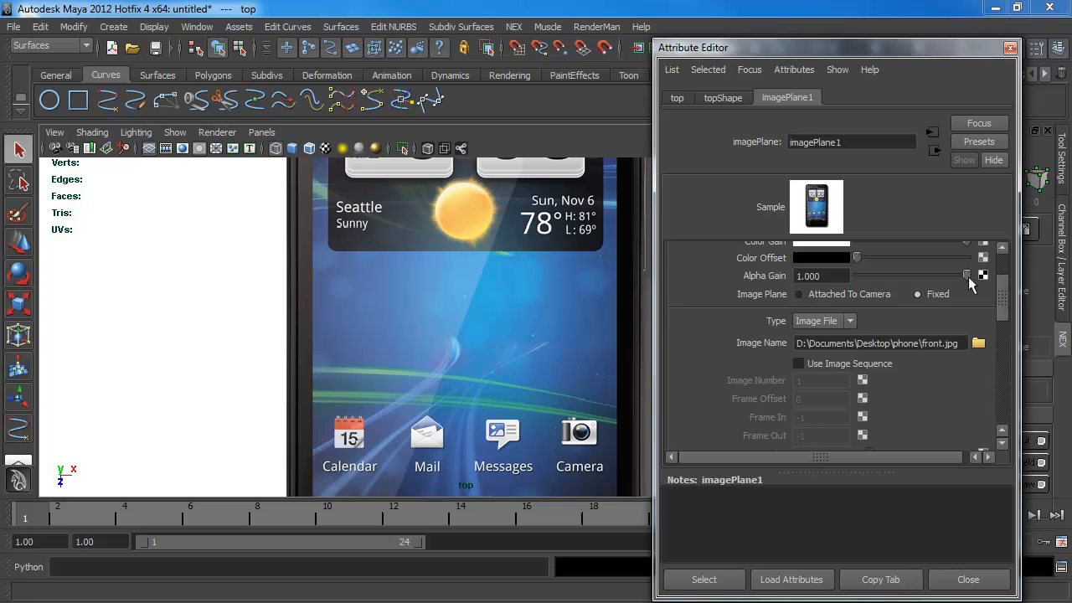
{"action": "left_click_drag", "start_coordinate": [969, 277], "coordinate": [932, 279]}
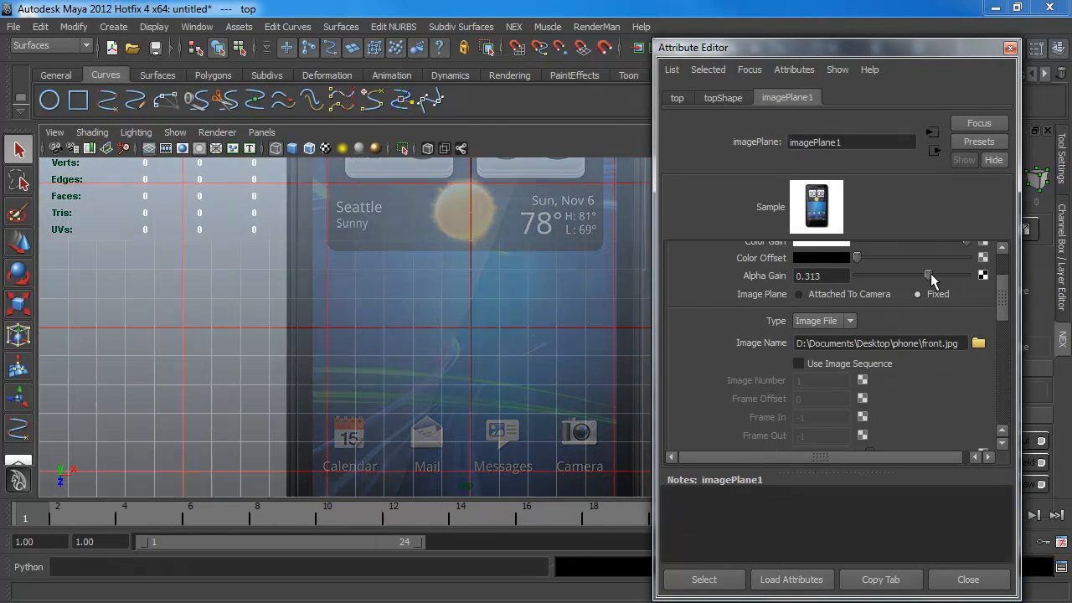
{"action": "right_click_drag", "start_coordinate": [492, 341], "coordinate": [314, 278], "text": "alt"}
{"action": "middle_click_drag", "start_coordinate": [490, 338], "coordinate": [411, 296], "text": "alt"}
{"action": "right_click_drag", "start_coordinate": [447, 325], "coordinate": [356, 281], "text": "alt"}
{"action": "middle_click_drag", "start_coordinate": [399, 272], "coordinate": [388, 300], "text": "alt"}
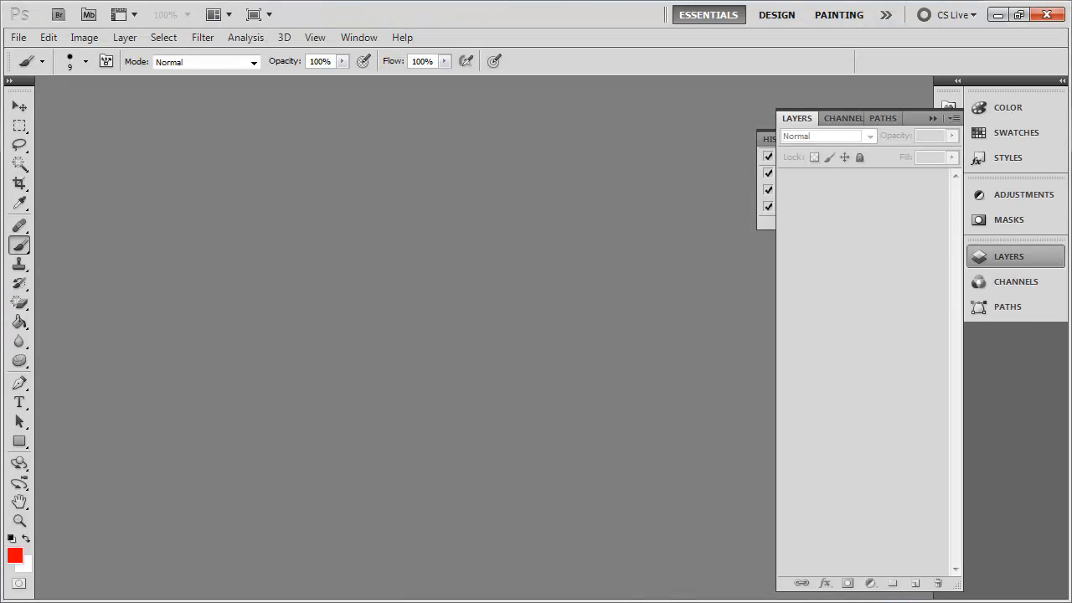
- Switch to Photoshop, open front.jpg with rulers shown, and place a vertical guide through the middle of the phone
{"action": "left_click", "coordinate": [18, 37]}
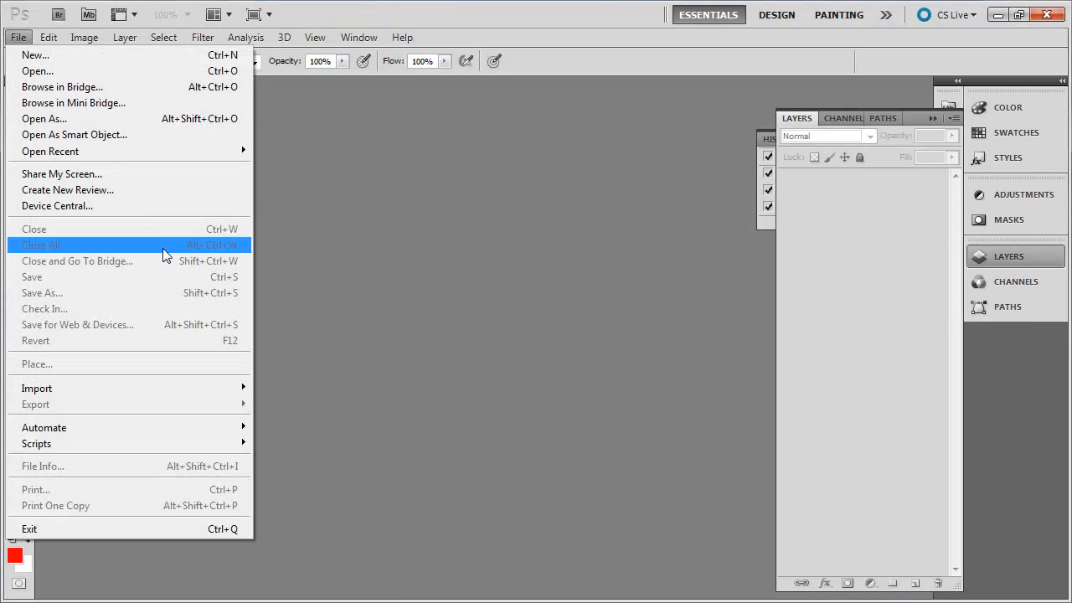
{"action": "mouse_move", "coordinate": [218, 155]}
{"action": "left_click", "coordinate": [286, 150]}
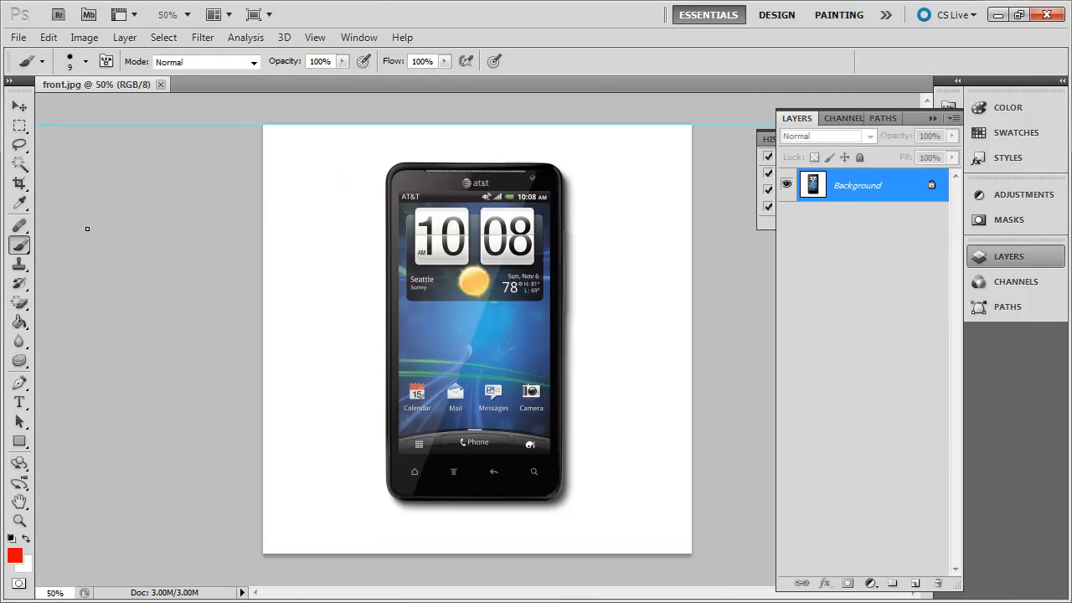
{"action": "key", "text": "ctrl+r"}
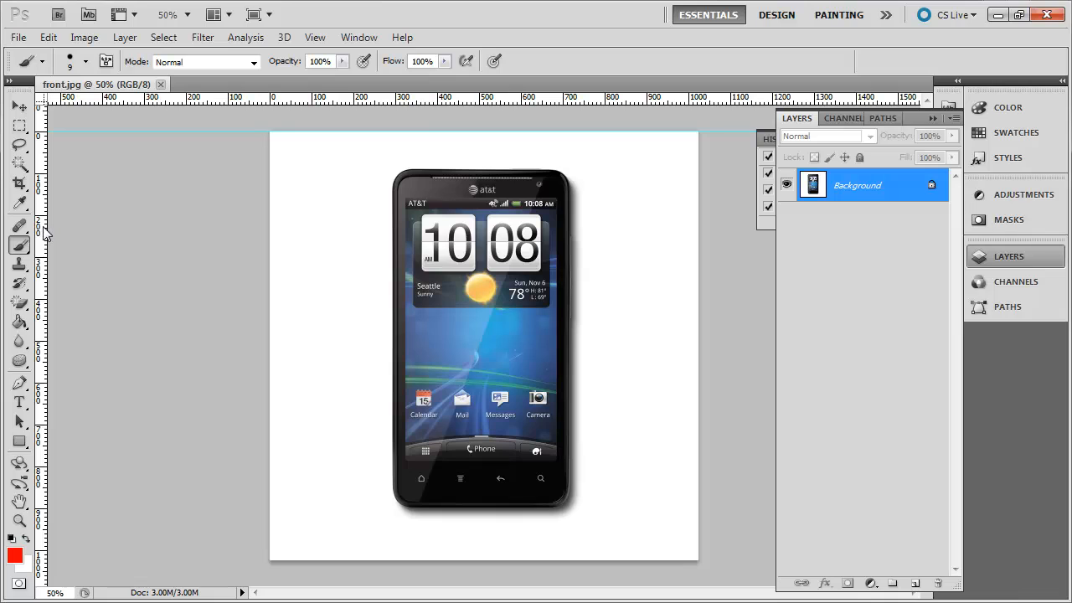
{"action": "mouse_move", "coordinate": [46, 234]}
{"action": "left_mouse_down"}
{"action": "mouse_move", "coordinate": [476, 293]}
{"action": "mouse_move", "coordinate": [512, 281]}
{"action": "mouse_move", "coordinate": [485, 284]}
{"action": "left_mouse_up"}
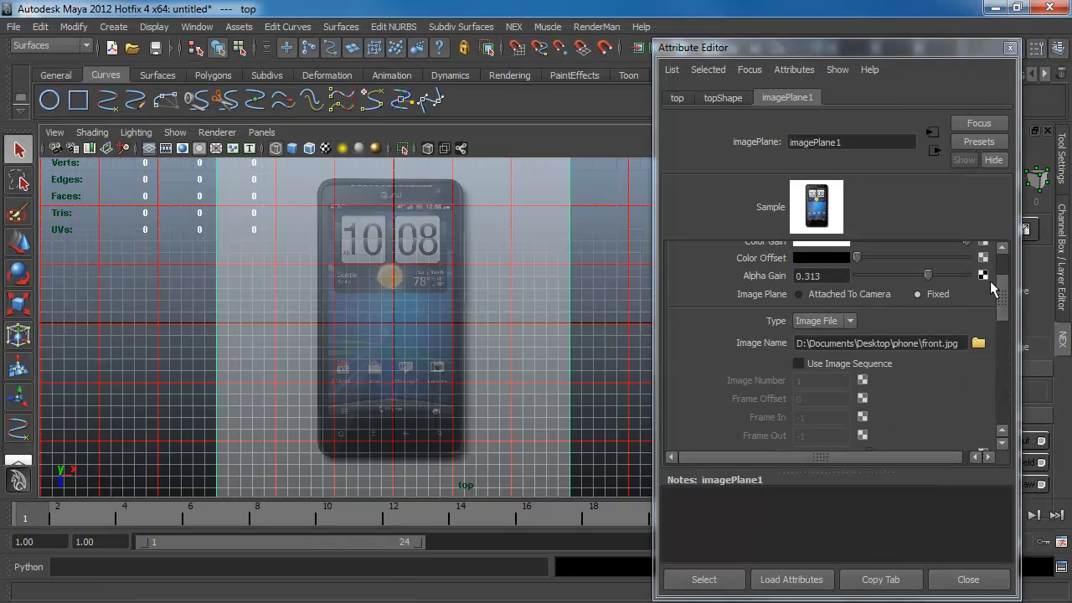
- Switch back to Maya and try Center X values of 1 and 0.3 for the image plane
{"action": "left_click_drag", "start_coordinate": [995, 287], "coordinate": [997, 350]}
{"action": "scroll", "coordinate": [990, 389], "scroll_direction": "down", "scroll_amount": 3}
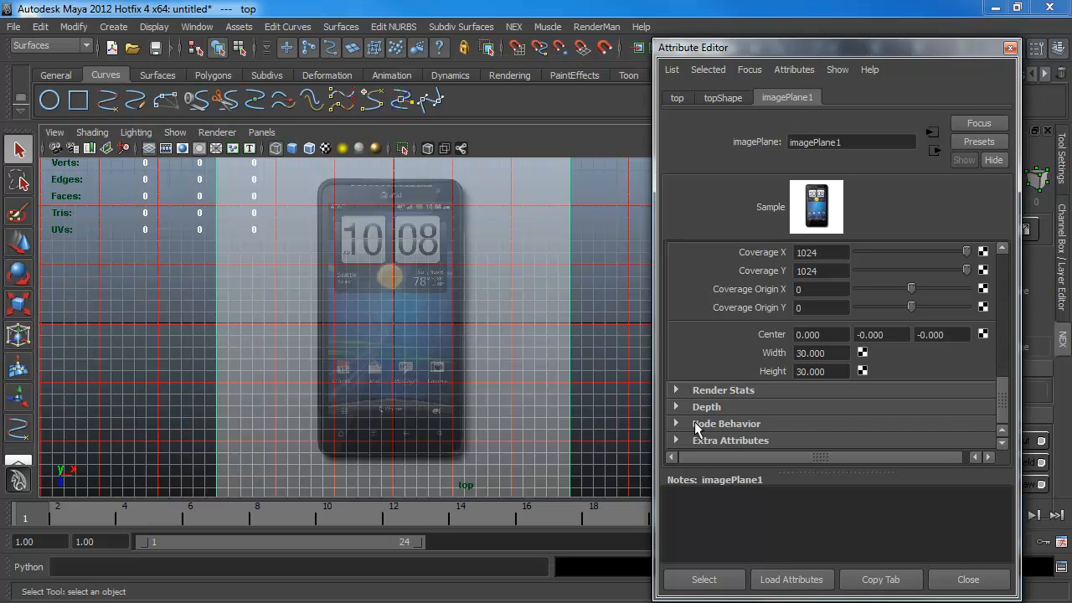
{"action": "left_click", "coordinate": [815, 334]}
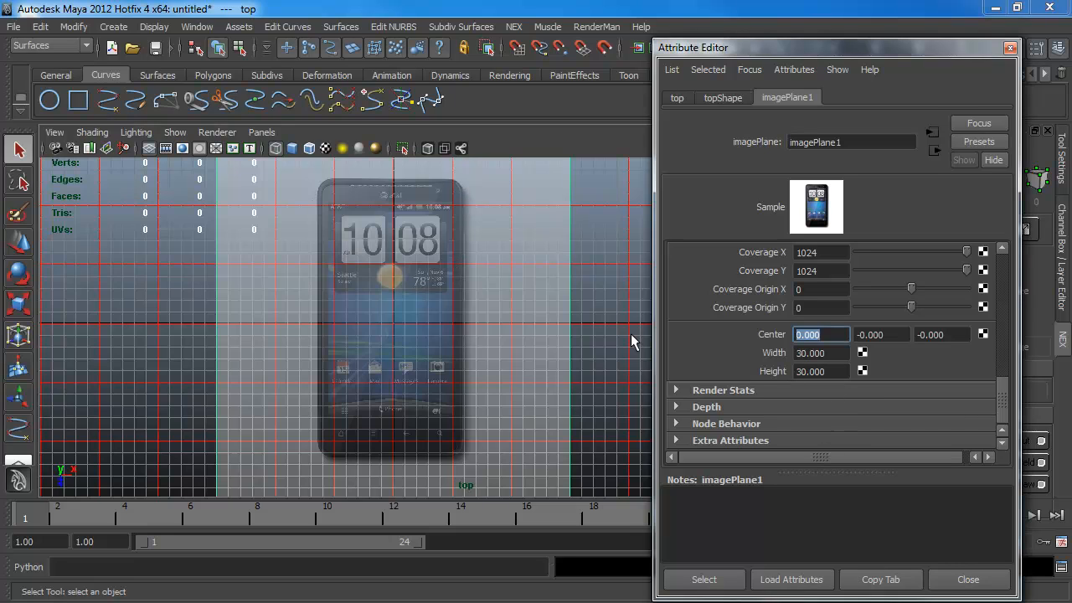
{"action": "type", "text": "1."}
{"action": "key", "text": "Return"}
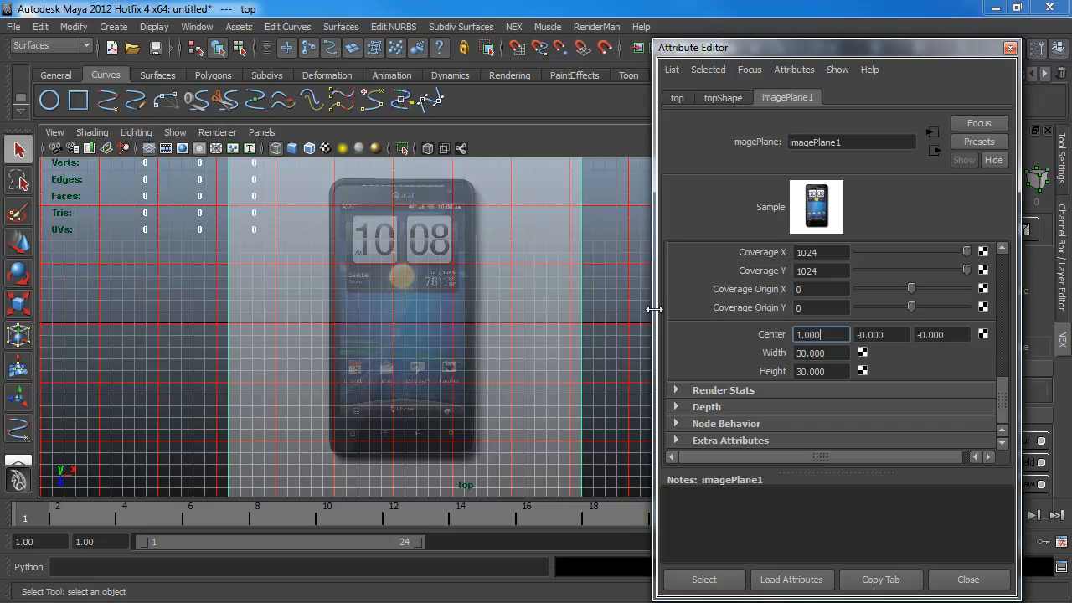
{"action": "left_click_drag", "start_coordinate": [835, 337], "coordinate": [465, 336]}
{"action": "type", "text": "0.3"}
{"action": "key", "text": "Return"}
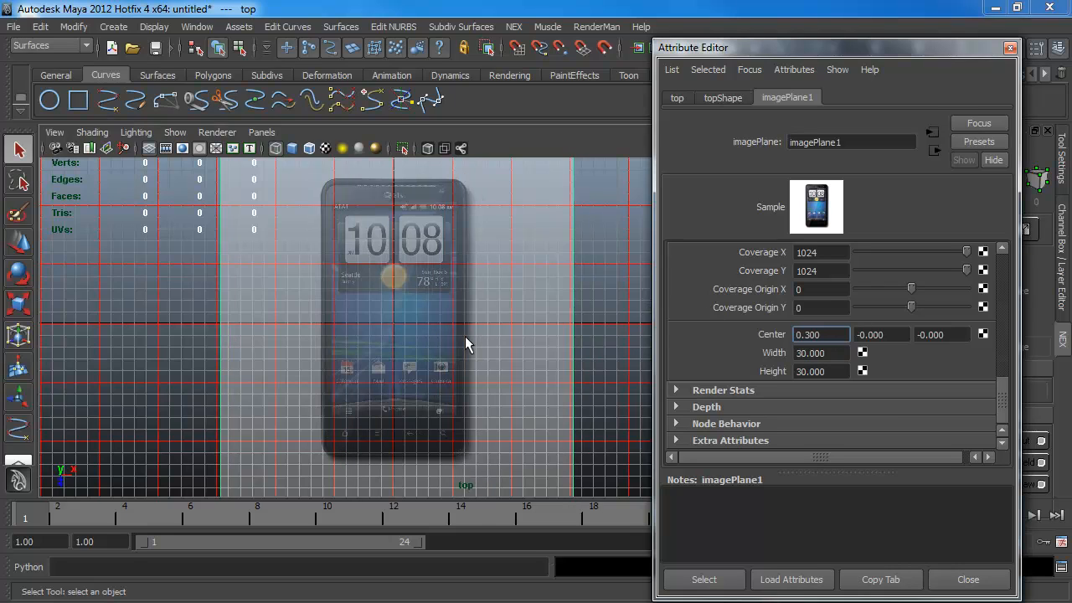
- Fine-tune the image plane's Center X from a trial value of 0.2 to 0.25 to centre the phone on the grid
{"action": "left_click_drag", "start_coordinate": [847, 335], "coordinate": [426, 311]}
{"action": "type", "text": ".2"}
{"action": "key", "text": "Return"}
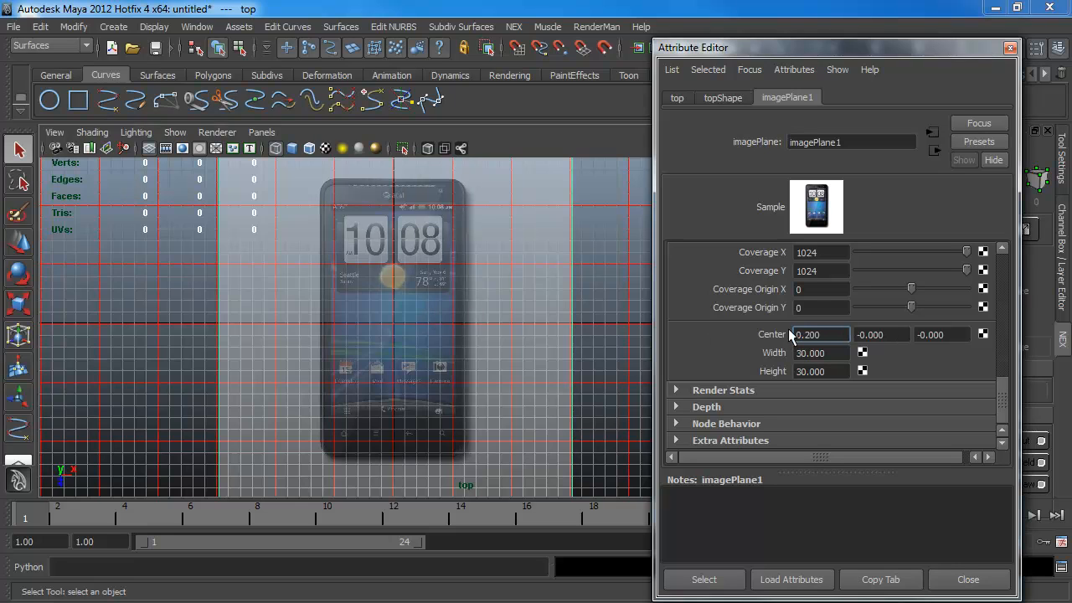
{"action": "type", "text": "5"}
{"action": "key", "text": "Return"}
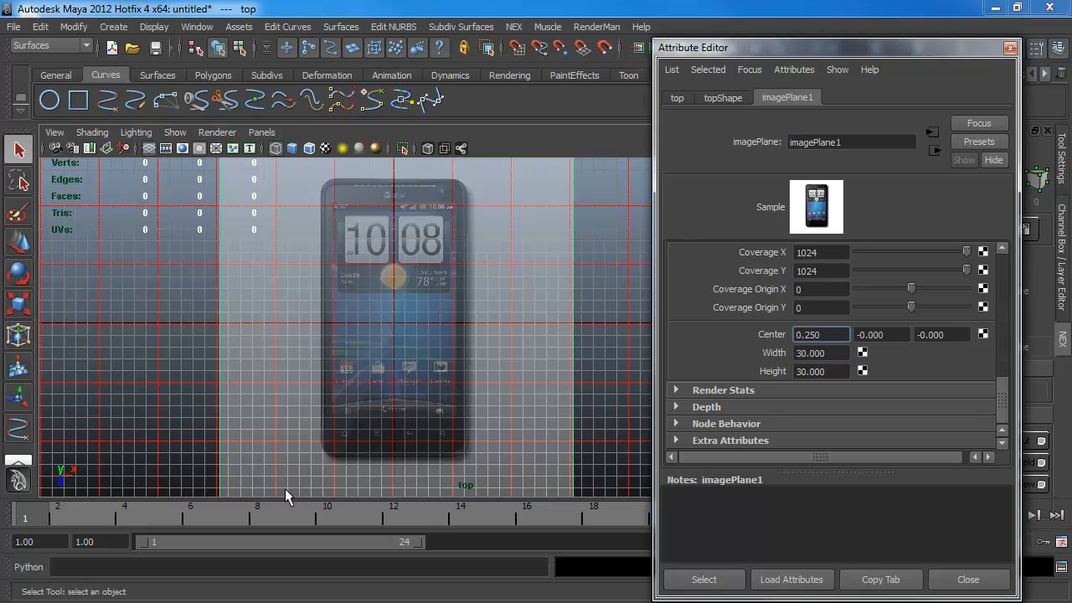
- Set the image plane's Center Y to -200, deselect the camera and close the Attribute Editor
{"action": "double_click", "coordinate": [892, 334]}
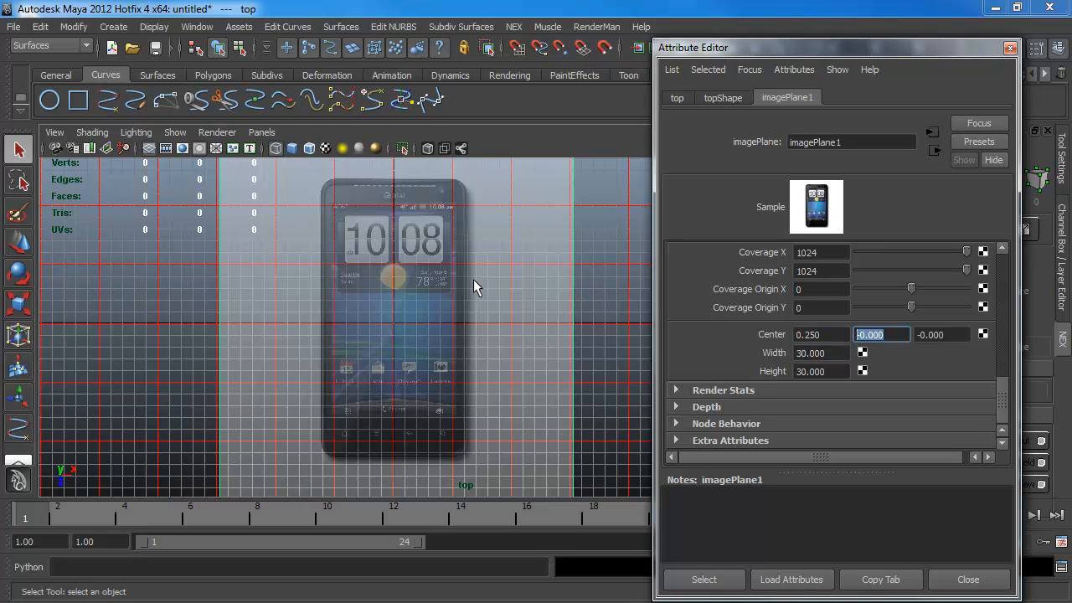
{"action": "type", "text": "-200"}
{"action": "key", "text": "Return"}
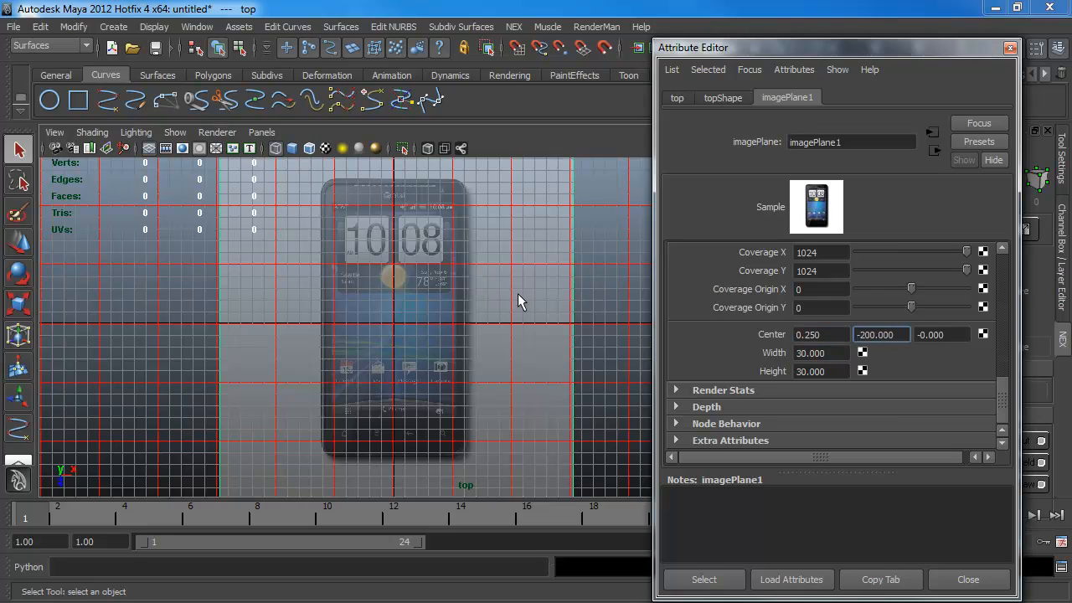
{"action": "left_click", "coordinate": [621, 296]}
{"action": "scroll", "coordinate": [447, 318], "scroll_direction": "up", "scroll_amount": 2}
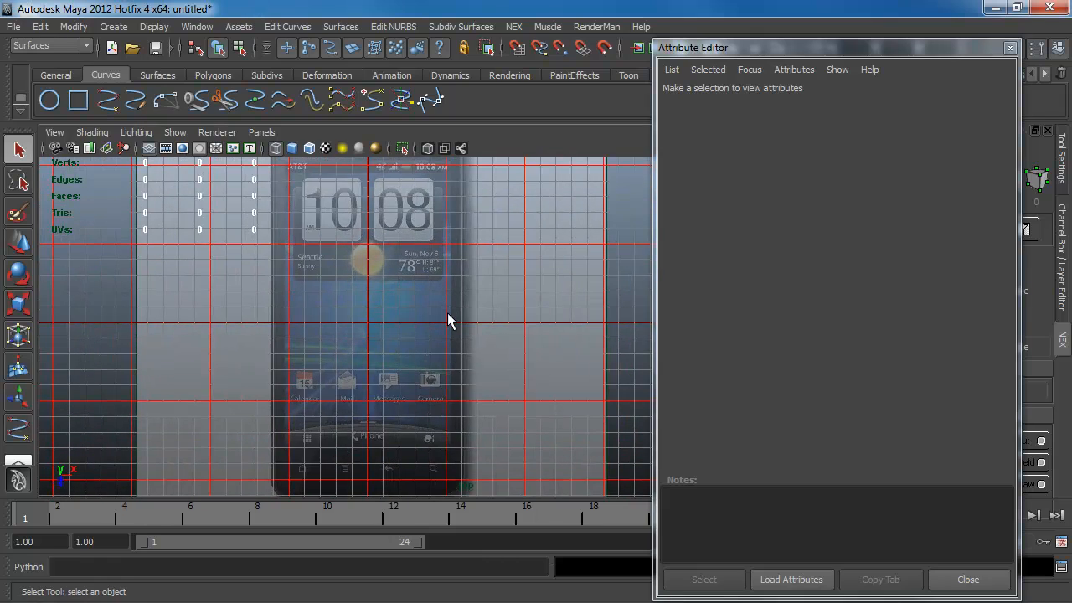
{"action": "left_click", "coordinate": [1011, 48]}
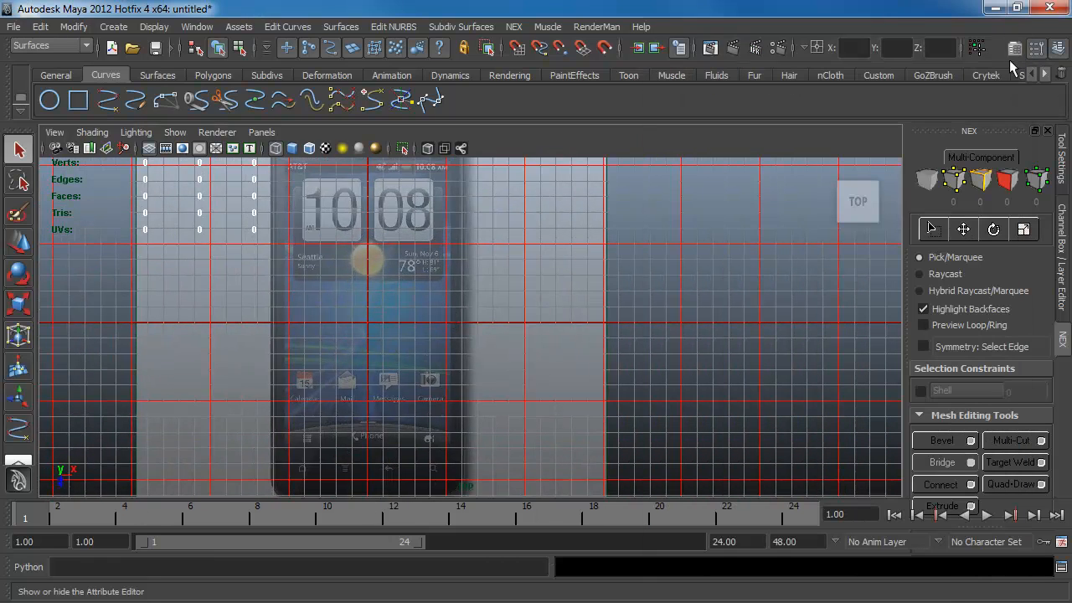
- Hide the Help Line, Time Slider, Command Line and Range Slider to enlarge the viewport
{"action": "right_click", "coordinate": [6, 512]}
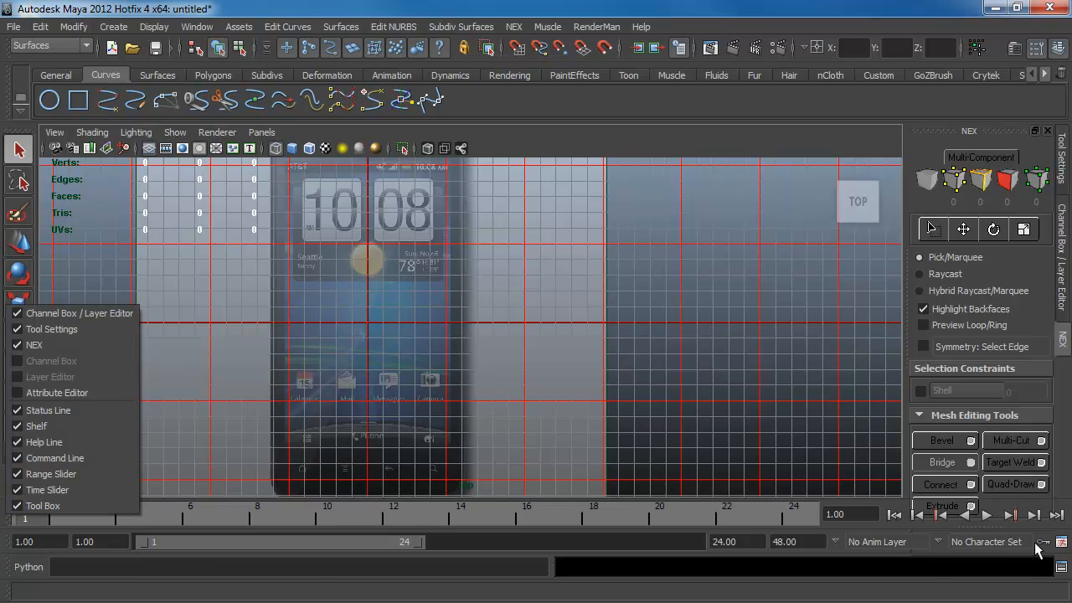
{"action": "left_click", "coordinate": [295, 474]}
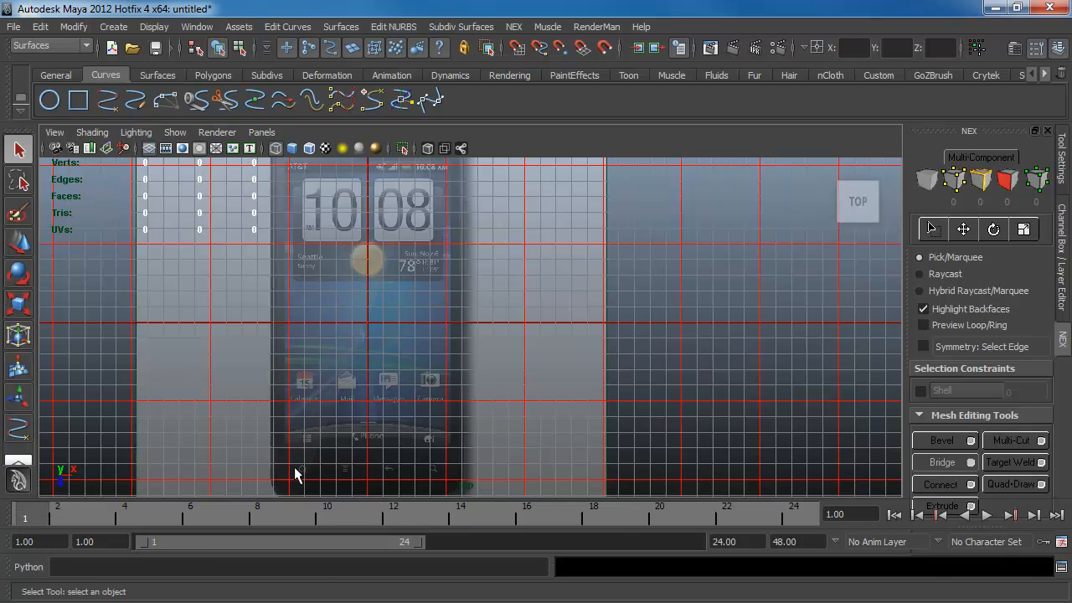
{"action": "right_click", "coordinate": [7, 513]}
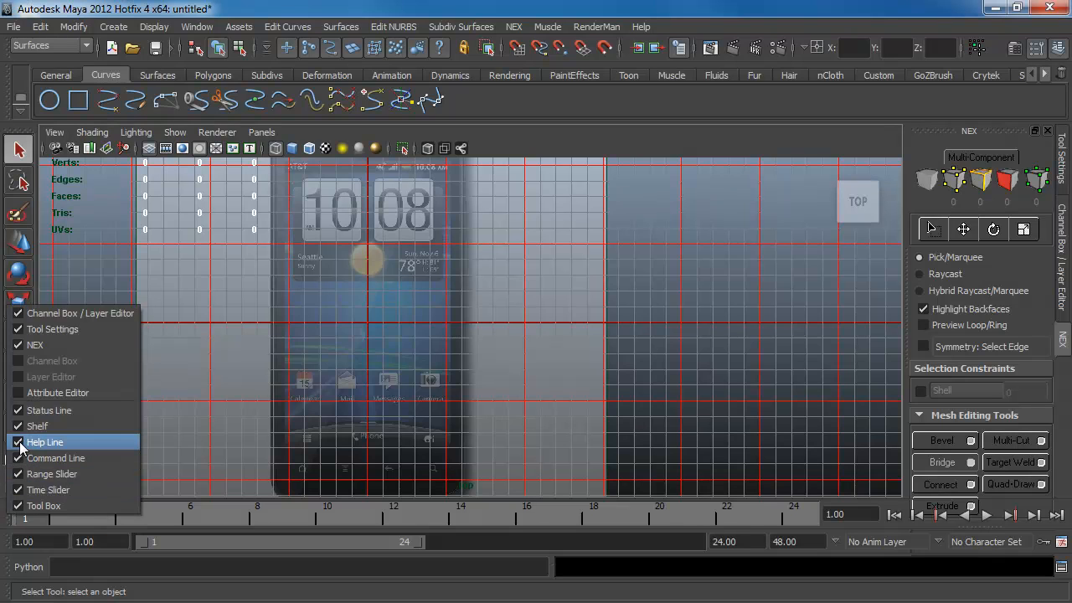
{"action": "left_click", "coordinate": [17, 442]}
{"action": "right_click", "coordinate": [8, 538]}
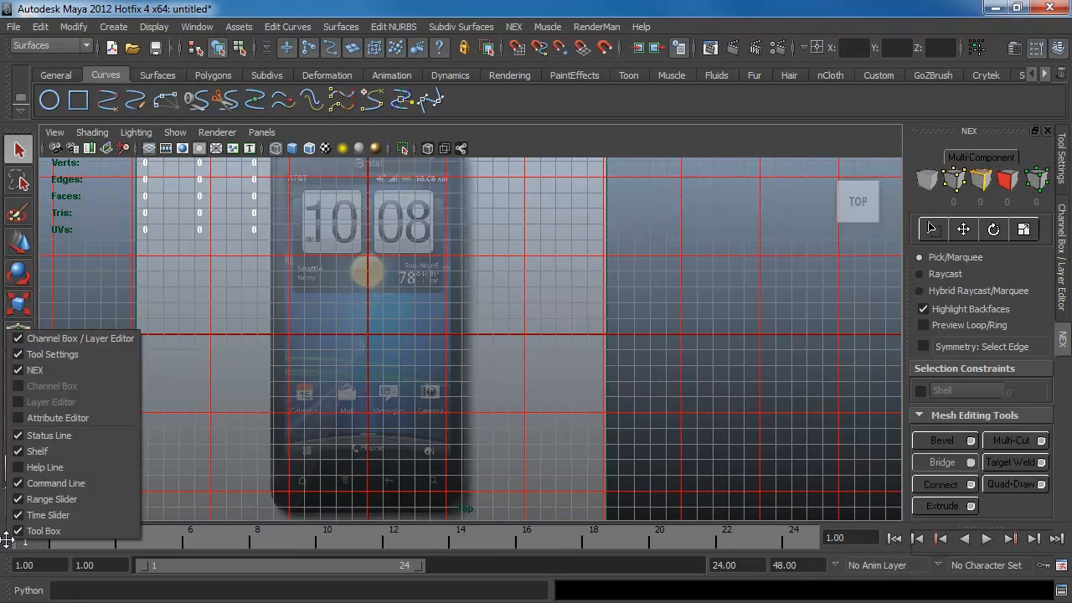
{"action": "left_click", "coordinate": [18, 515]}
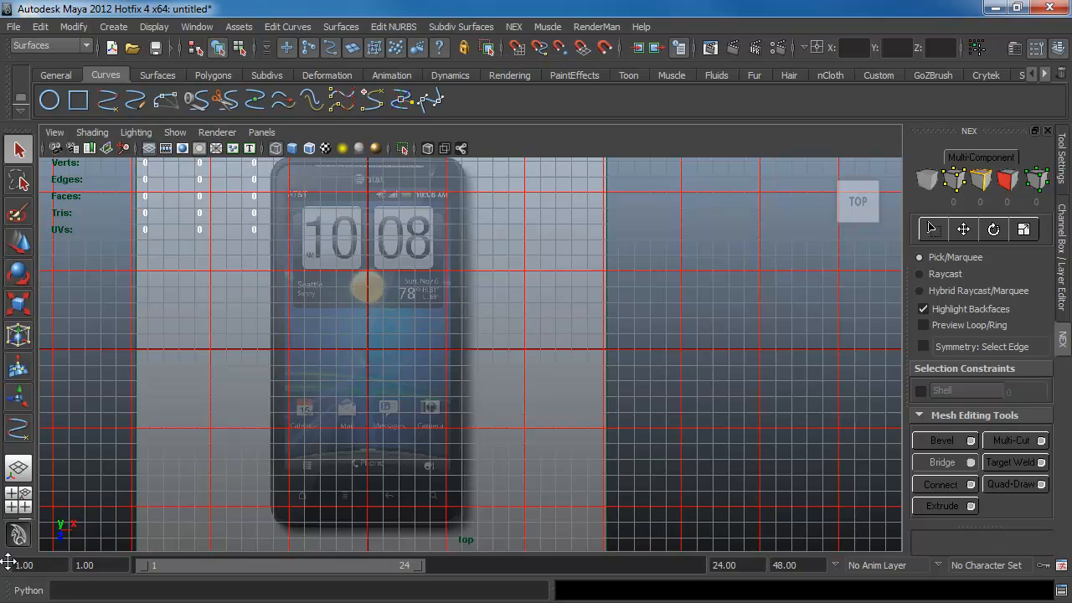
{"action": "right_click", "coordinate": [7, 560]}
{"action": "left_click", "coordinate": [20, 505]}
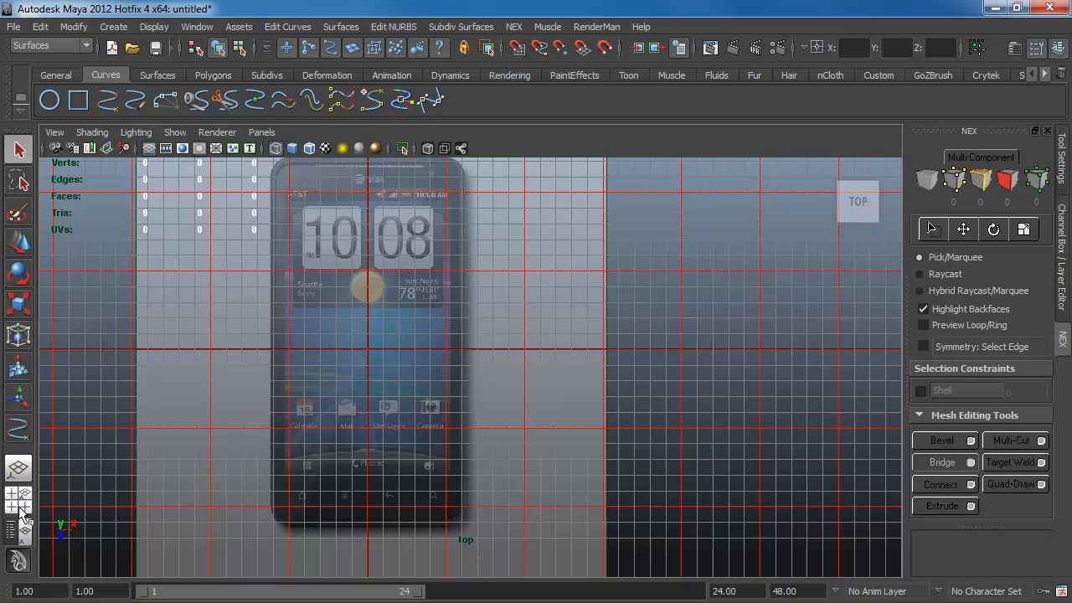
{"action": "left_click", "coordinate": [12, 591]}
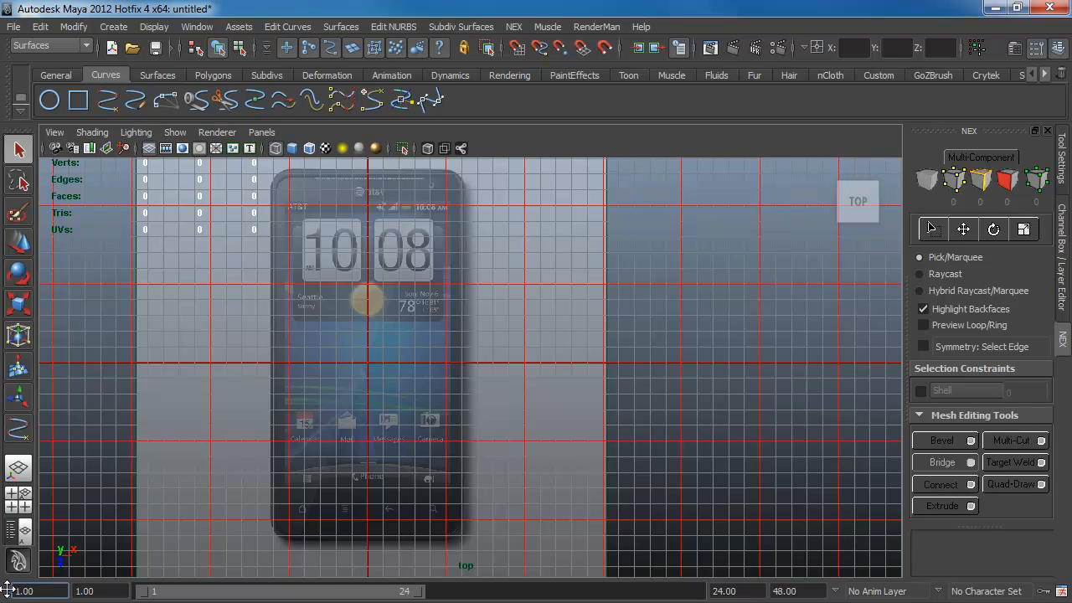
{"action": "right_click", "coordinate": [6, 589]}
{"action": "left_click", "coordinate": [18, 551]}
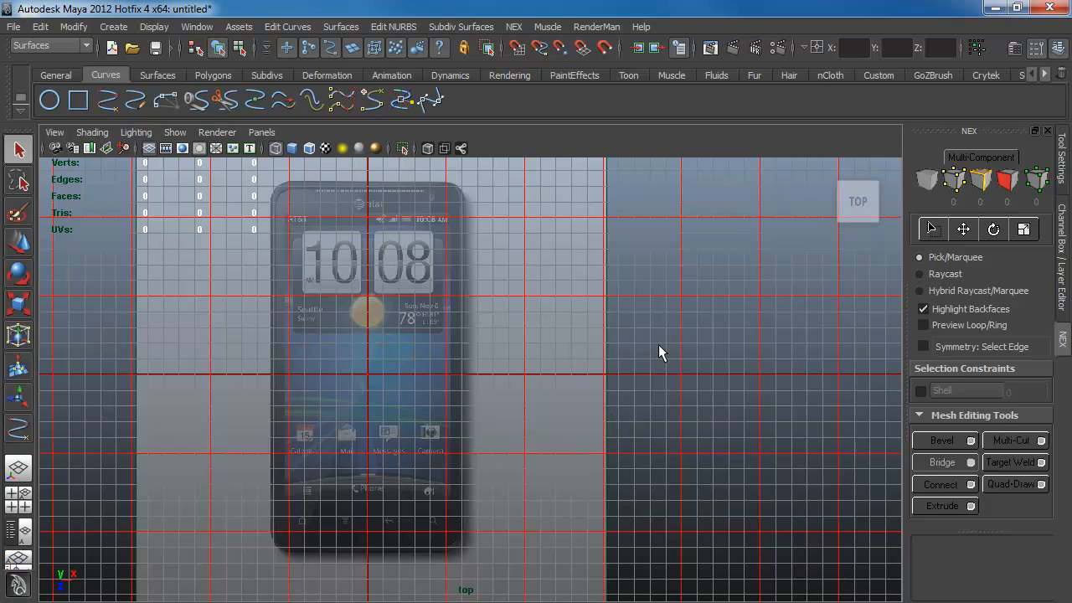
- Show the tool settings and examine the phone image against the grid around its upper edge, clock and weather display
{"action": "middle_click_drag", "start_coordinate": [634, 348], "coordinate": [709, 362], "text": "alt"}
{"action": "left_click", "coordinate": [1066, 166]}
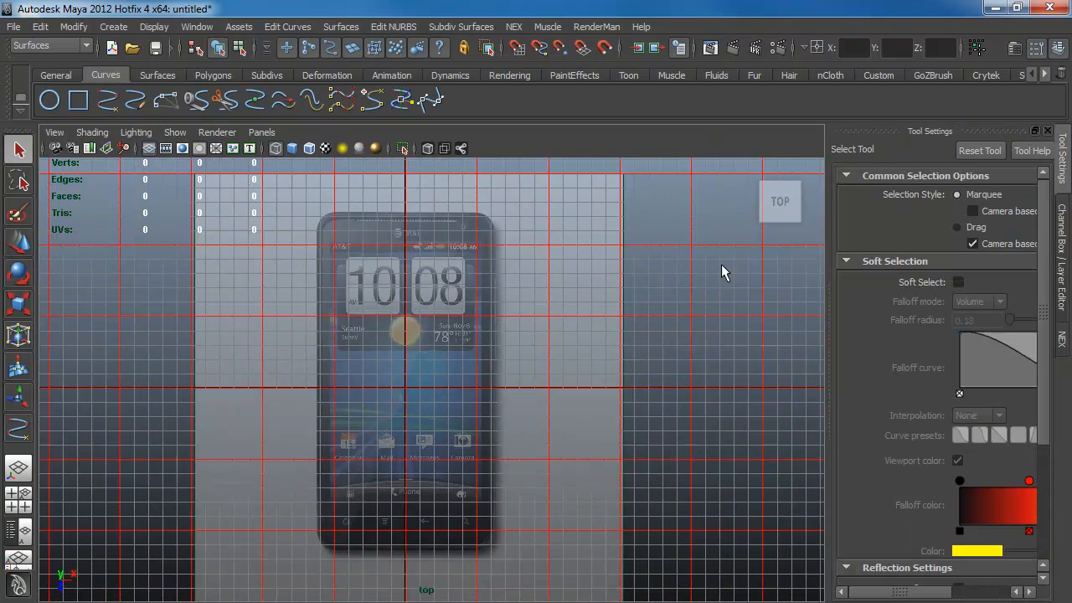
{"action": "middle_click_drag", "start_coordinate": [354, 277], "coordinate": [400, 288], "text": "alt"}
{"action": "right_click_drag", "start_coordinate": [299, 235], "coordinate": [464, 275], "text": "alt"}
{"action": "middle_click_drag", "start_coordinate": [467, 180], "coordinate": [390, 336], "text": "alt"}
{"action": "right_click_drag", "start_coordinate": [337, 314], "coordinate": [398, 280], "text": "alt"}
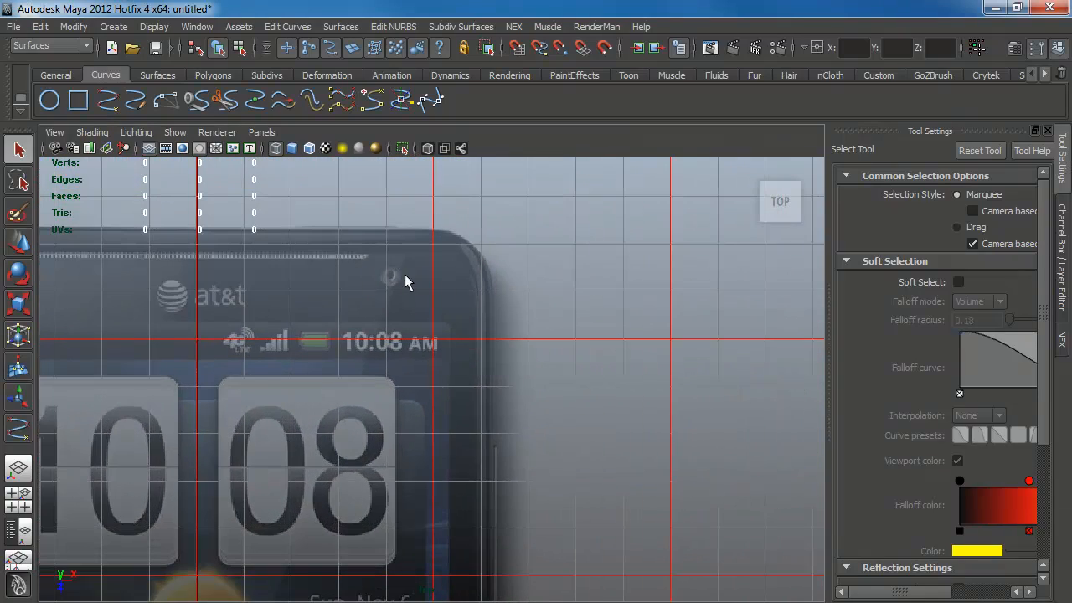
{"action": "middle_click_drag", "start_coordinate": [312, 382], "coordinate": [541, 362], "text": "alt"}
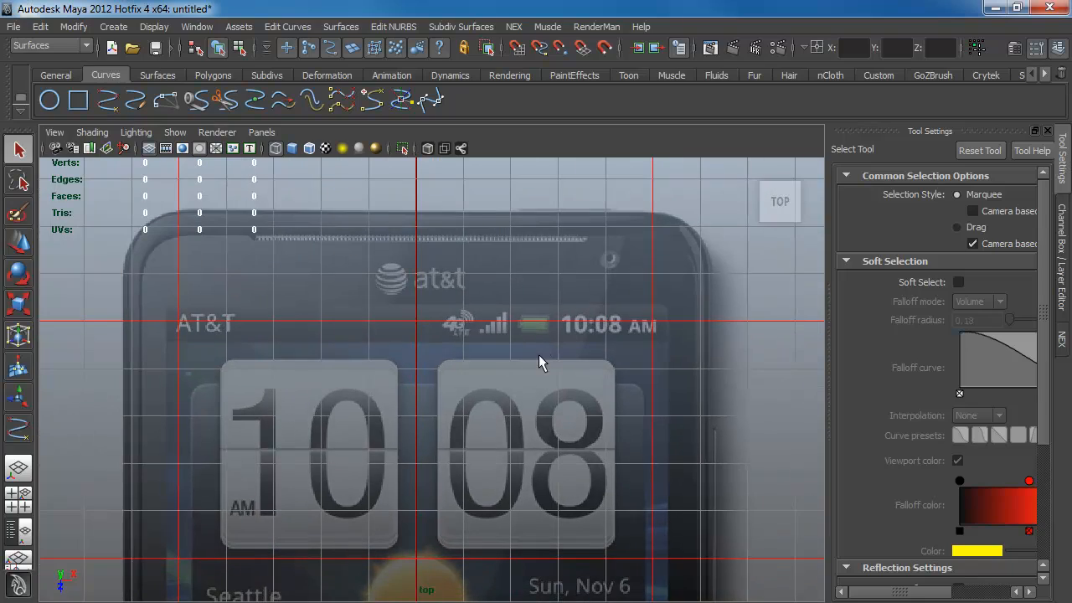
{"action": "middle_click_drag", "start_coordinate": [544, 483], "coordinate": [561, 227], "text": "alt"}
{"action": "middle_click_drag", "start_coordinate": [525, 499], "coordinate": [532, 306], "text": "alt"}
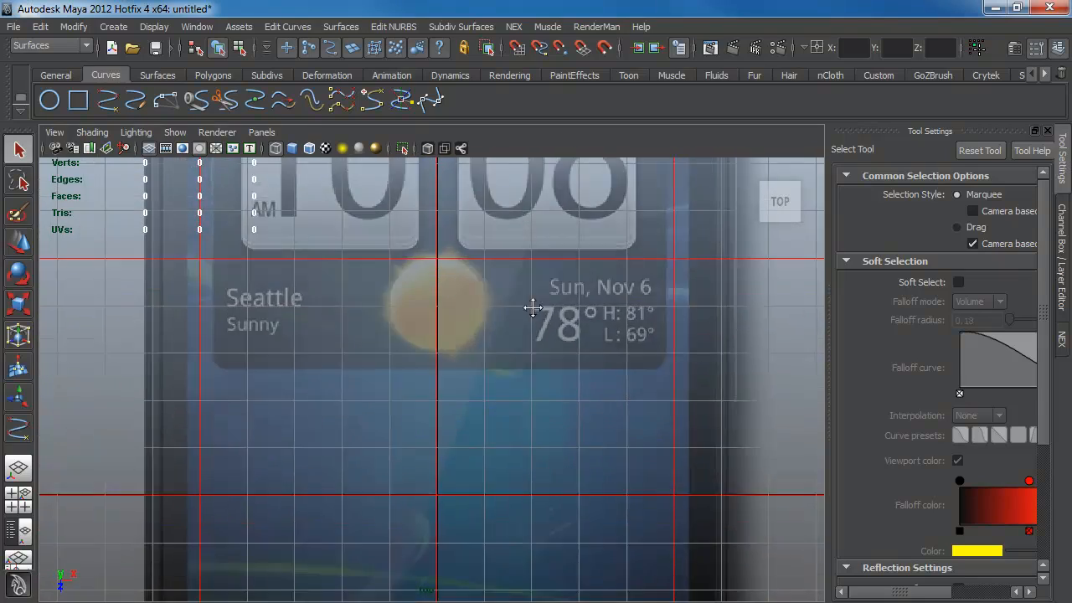
{"action": "mouse_move", "coordinate": [514, 435]}
{"action": "middle_mouse_down", "text": "alt"}
{"action": "mouse_move", "coordinate": [519, 265]}
{"action": "mouse_move", "coordinate": [507, 414]}
{"action": "middle_mouse_up", "text": "alt"}
{"action": "middle_click_drag", "start_coordinate": [506, 218], "coordinate": [502, 419], "text": "alt"}
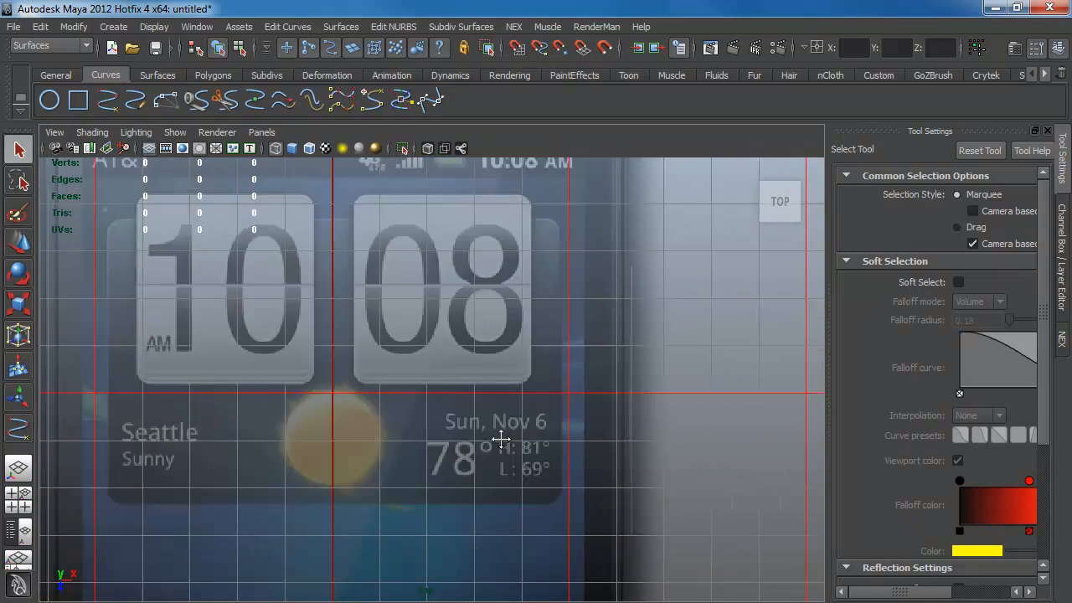
- Create a default polygon cylinder at the grid origin of the top view
{"action": "middle_click_drag", "start_coordinate": [503, 239], "coordinate": [497, 438], "text": "alt"}
{"action": "middle_click_drag", "start_coordinate": [494, 306], "coordinate": [484, 365], "text": "alt"}
{"action": "scroll", "coordinate": [483, 365], "scroll_direction": "up", "scroll_amount": 3}
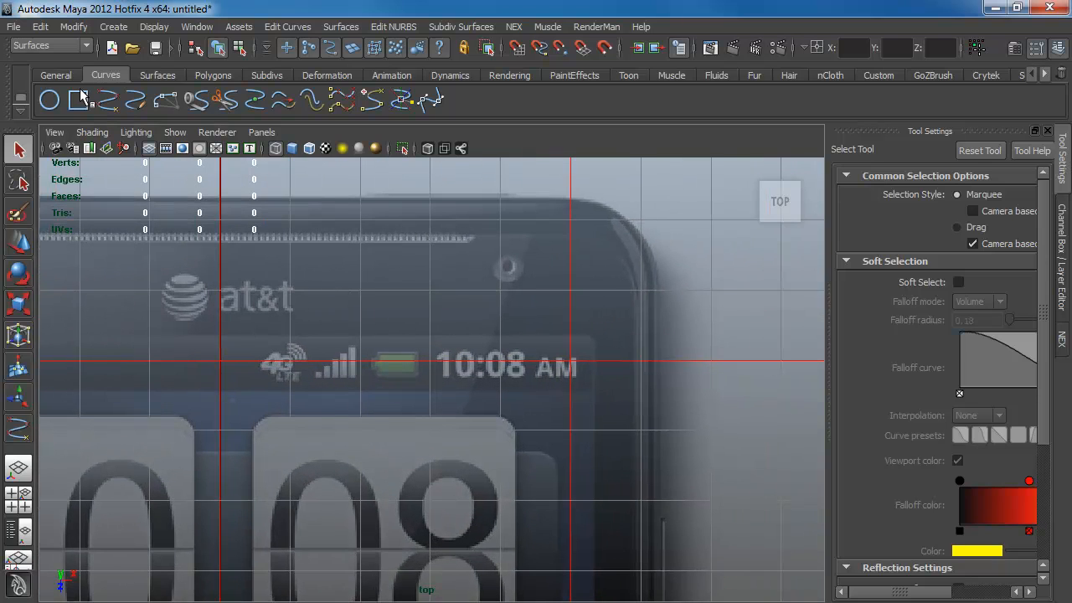
{"action": "left_click", "coordinate": [214, 77]}
{"action": "left_click", "coordinate": [109, 109]}
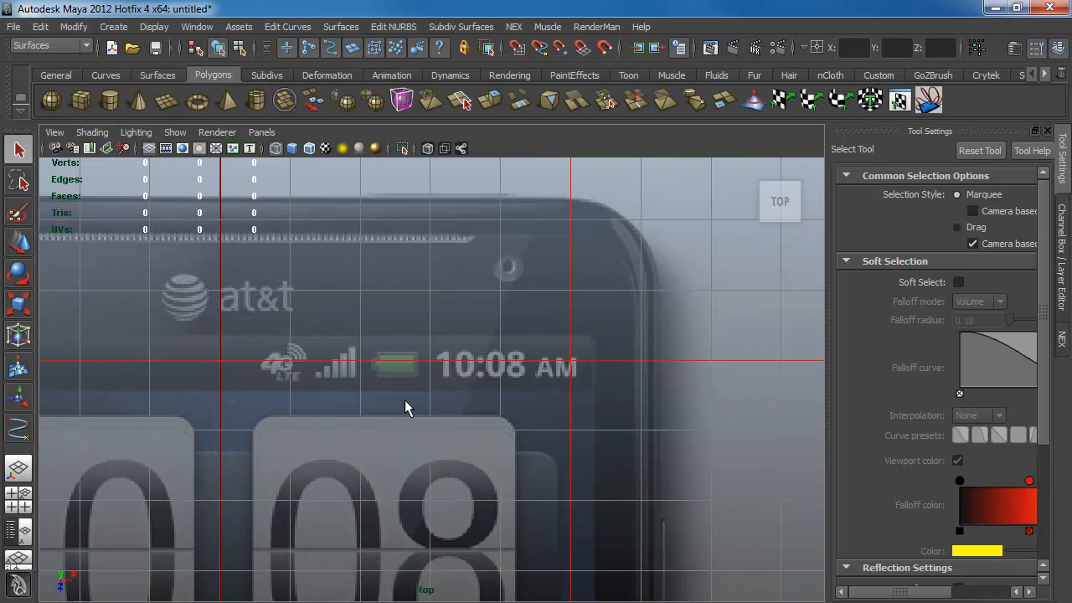
{"action": "right_click_drag", "start_coordinate": [407, 407], "coordinate": [223, 406], "text": "alt"}
{"action": "middle_click_drag", "start_coordinate": [382, 407], "coordinate": [396, 214], "text": "alt"}
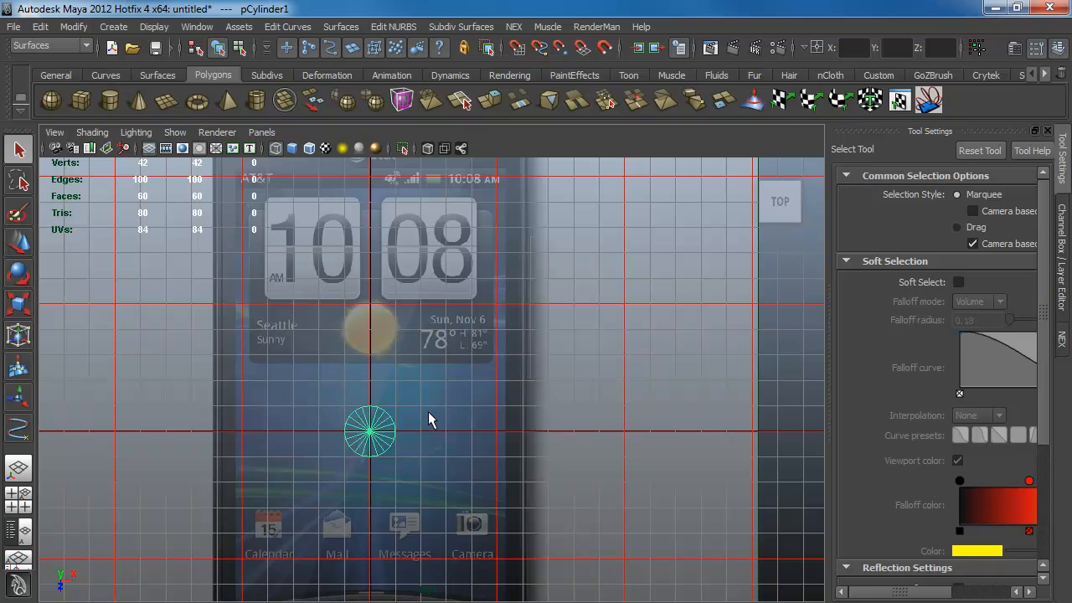
- Dock the Attribute Editor beside the viewport and bring the Channel Box forward
{"action": "key", "text": "ctrl+a"}
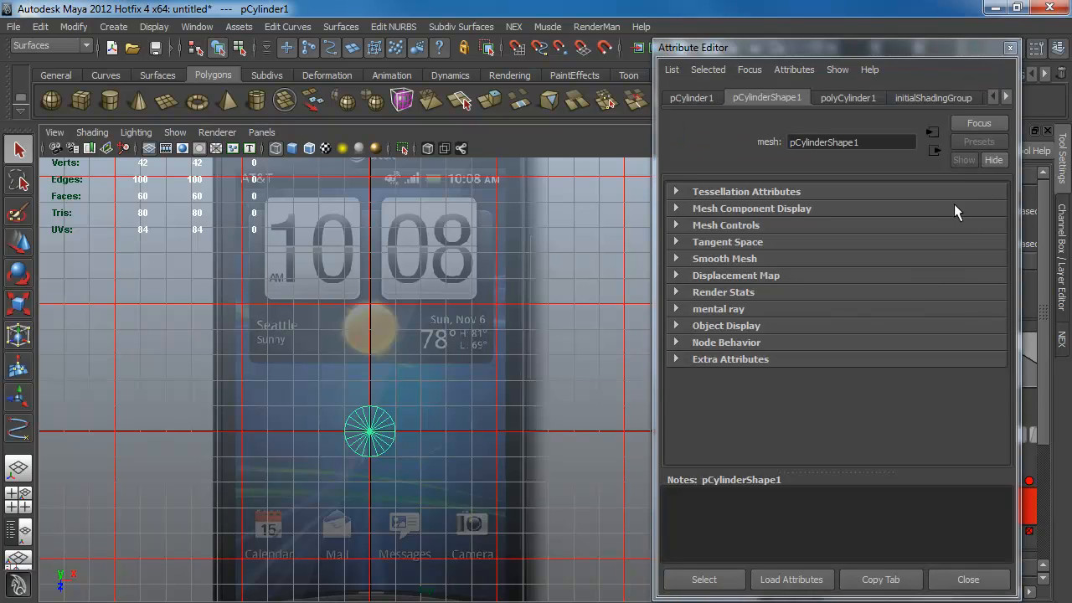
{"action": "left_click_drag", "start_coordinate": [991, 49], "coordinate": [1060, 379]}
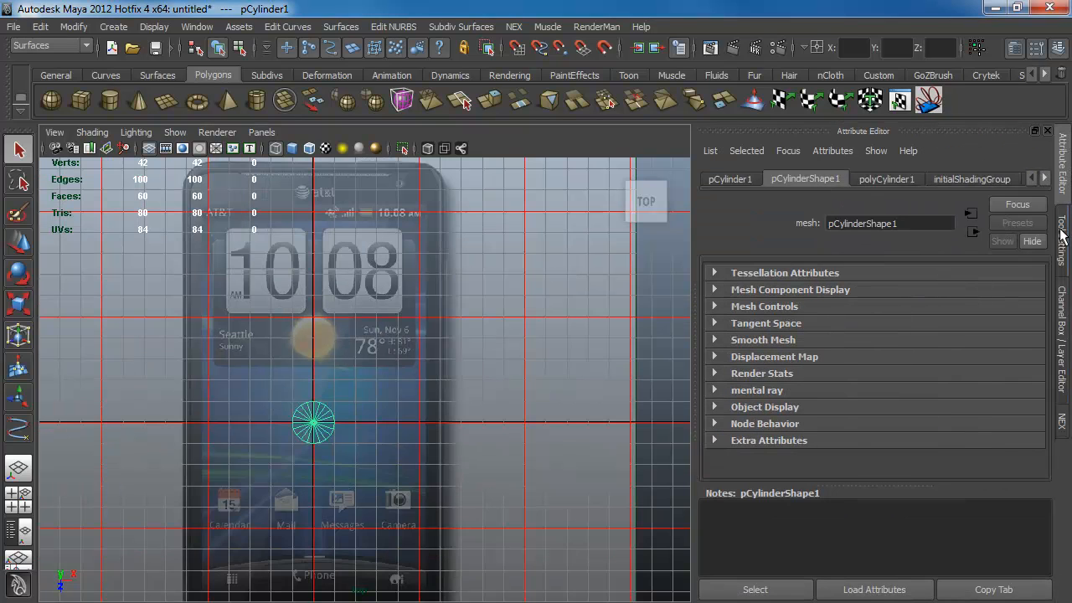
{"action": "left_click", "coordinate": [1061, 369]}
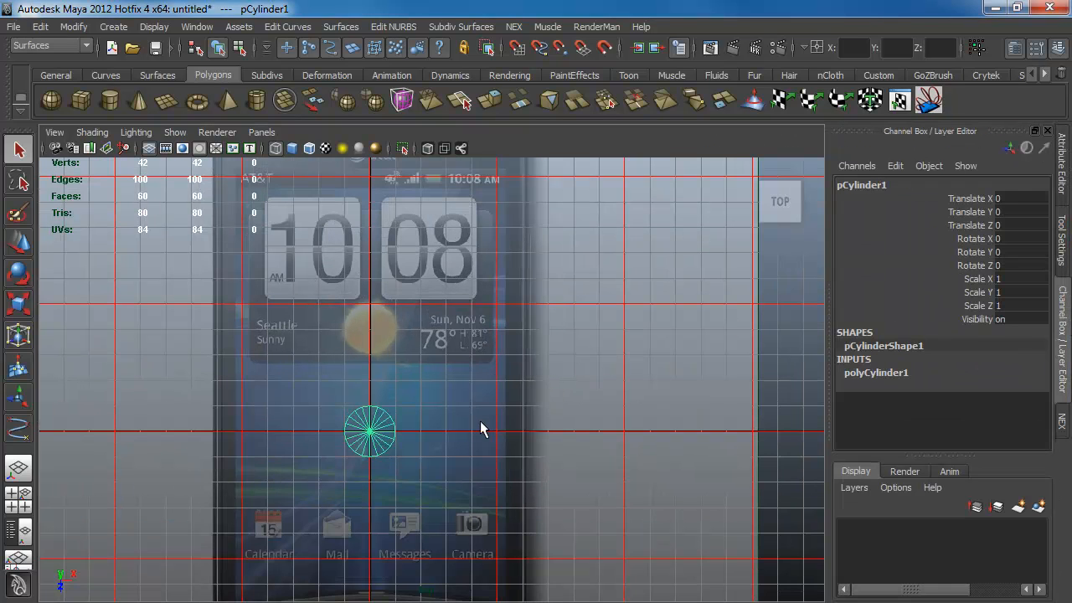
- Set the cylinder's Subdivisions Axis to 16, after a trial value of 8
{"action": "left_click", "coordinate": [885, 375]}
{"action": "middle_click_drag", "start_coordinate": [466, 273], "coordinate": [452, 326], "text": "alt"}
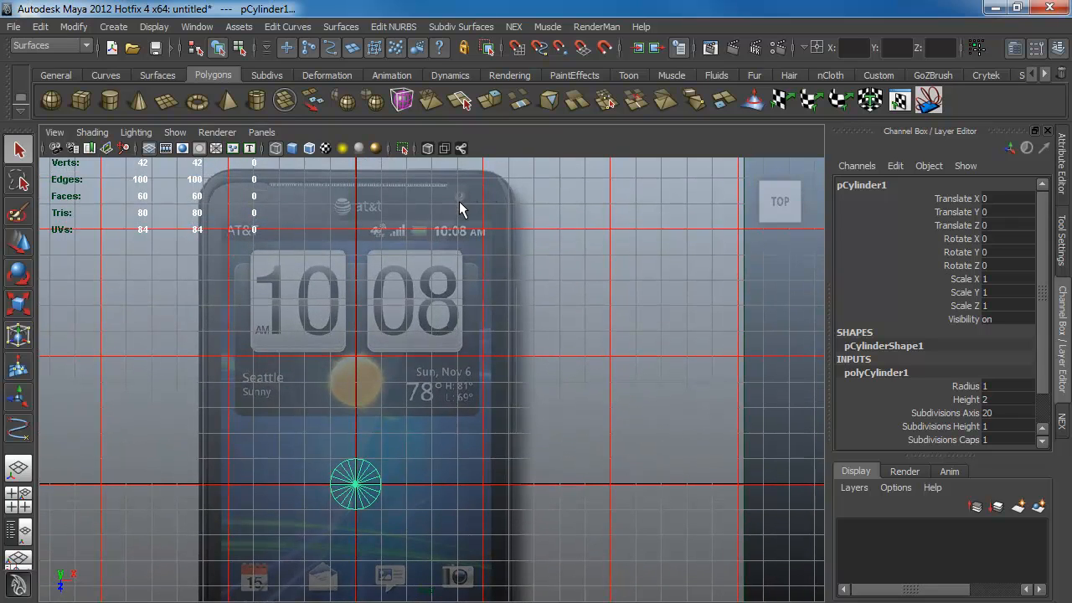
{"action": "double_click", "coordinate": [991, 413]}
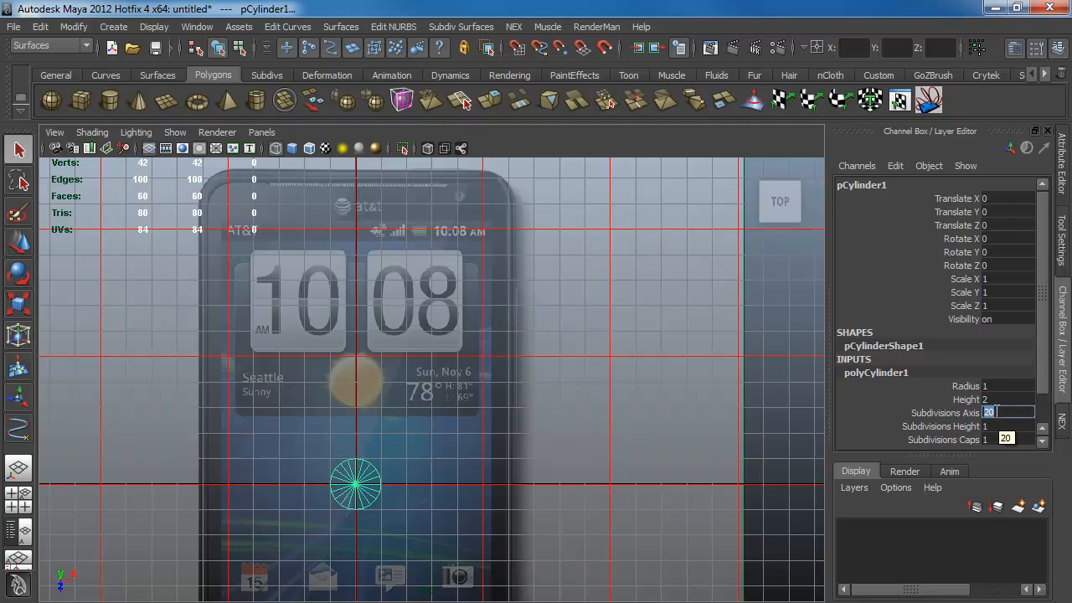
{"action": "key", "text": "Return"}
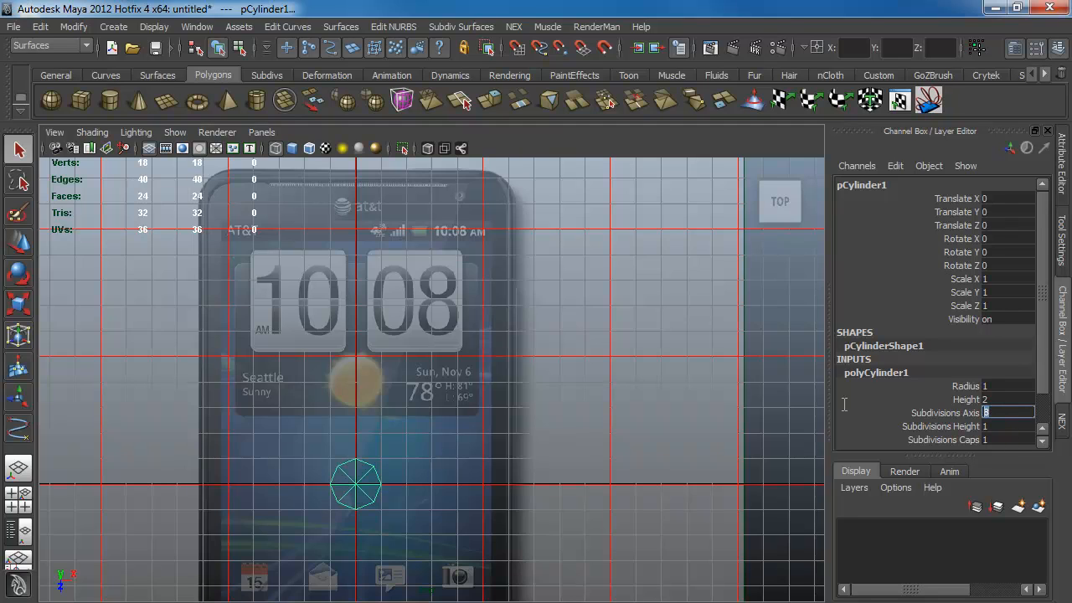
{"action": "type", "text": "16"}
{"action": "key", "text": "Return"}
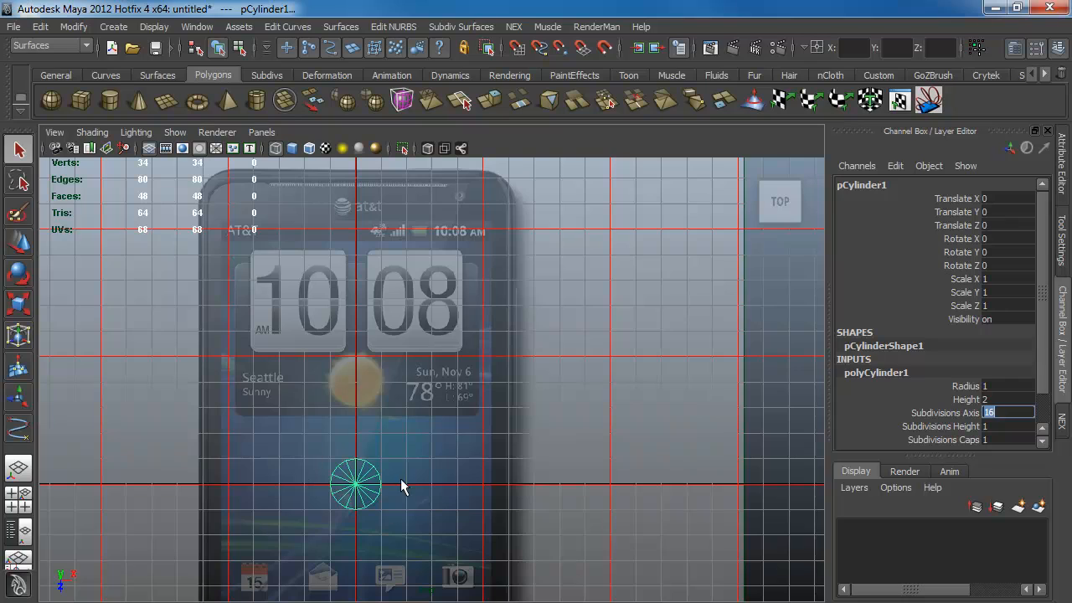
- Move the cylinder onto the phone's front camera, at about Translate X 4.14 and Z -11.499
{"action": "left_click", "coordinate": [356, 487]}
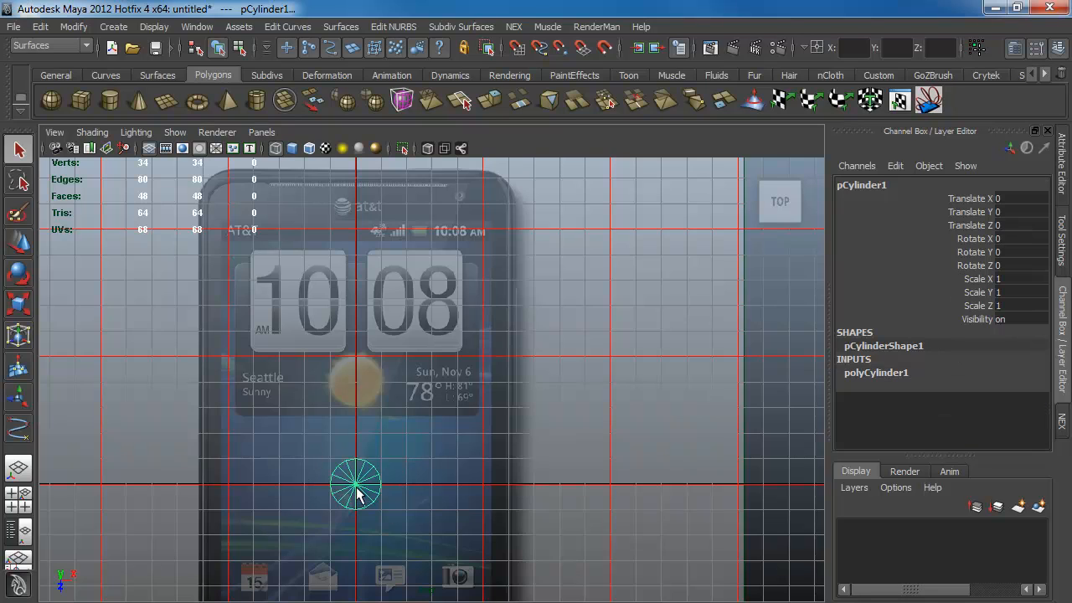
{"action": "key", "text": "w"}
{"action": "left_click_drag", "start_coordinate": [356, 487], "coordinate": [461, 192]}
{"action": "scroll", "coordinate": [481, 430], "scroll_direction": "up", "scroll_amount": 5}
{"action": "middle_click_drag", "start_coordinate": [497, 318], "coordinate": [563, 239], "text": "alt"}
{"action": "right_click_drag", "start_coordinate": [563, 239], "coordinate": [611, 467], "text": "alt"}
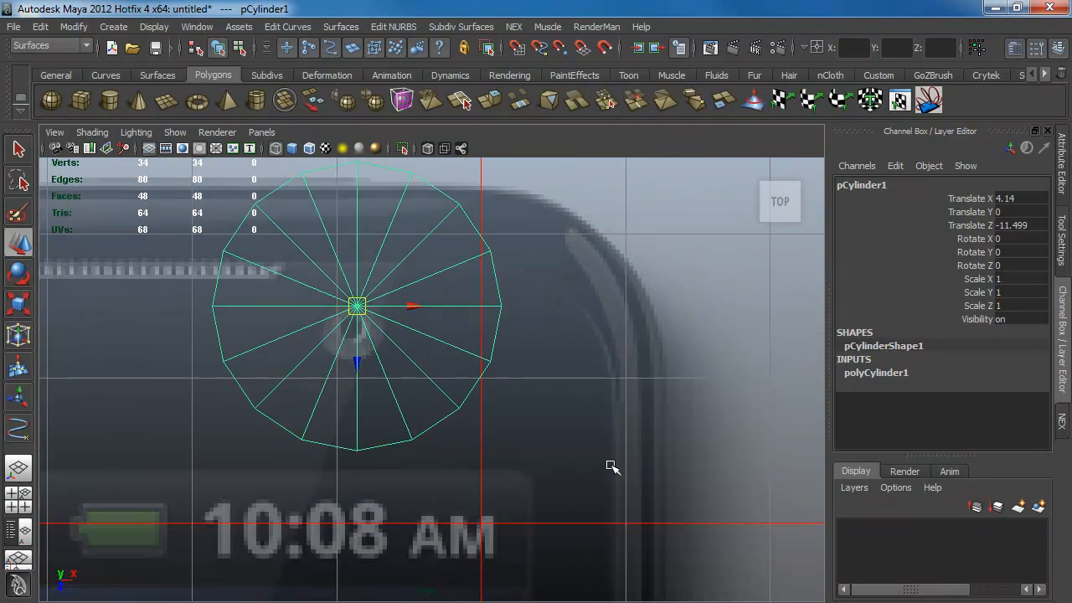
- Scale the cylinder uniformly to about 0.232 and centre it on the camera at about X 4.107, Z -11.357
{"action": "middle_click_drag", "start_coordinate": [475, 373], "coordinate": [486, 421], "text": "alt"}
{"action": "right_click_drag", "start_coordinate": [485, 422], "coordinate": [496, 427], "text": "alt"}
{"action": "left_click_drag", "start_coordinate": [363, 356], "coordinate": [156, 433]}
{"action": "key", "text": "r"}
{"action": "key", "text": "w"}
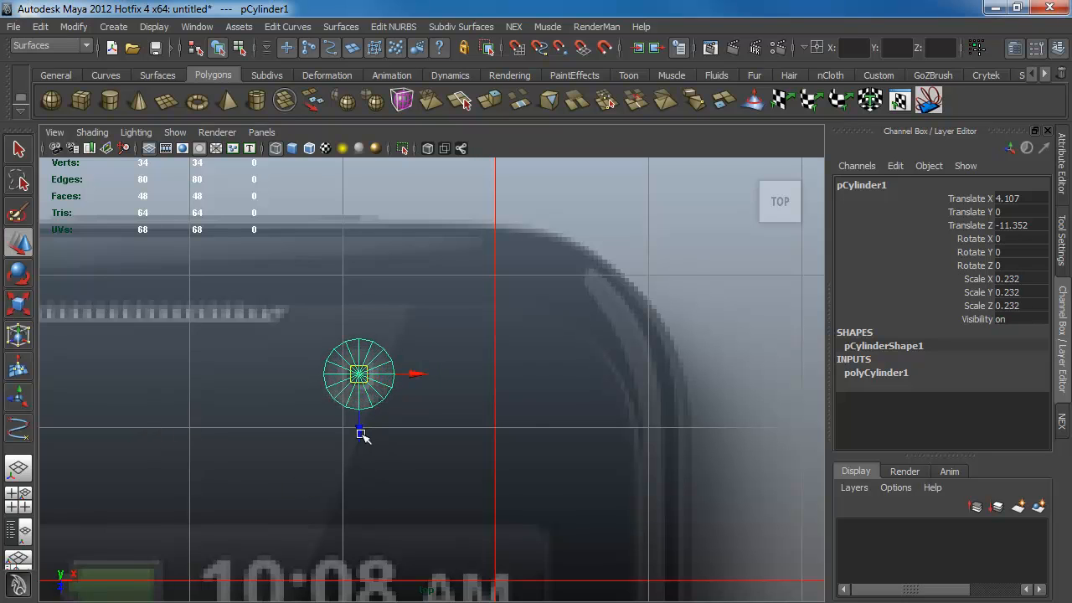
{"action": "left_click_drag", "start_coordinate": [361, 434], "coordinate": [360, 436]}
- Show the cylinder framed from the side in the perspective view and switch it to face selection
{"action": "key", "text": "space"}
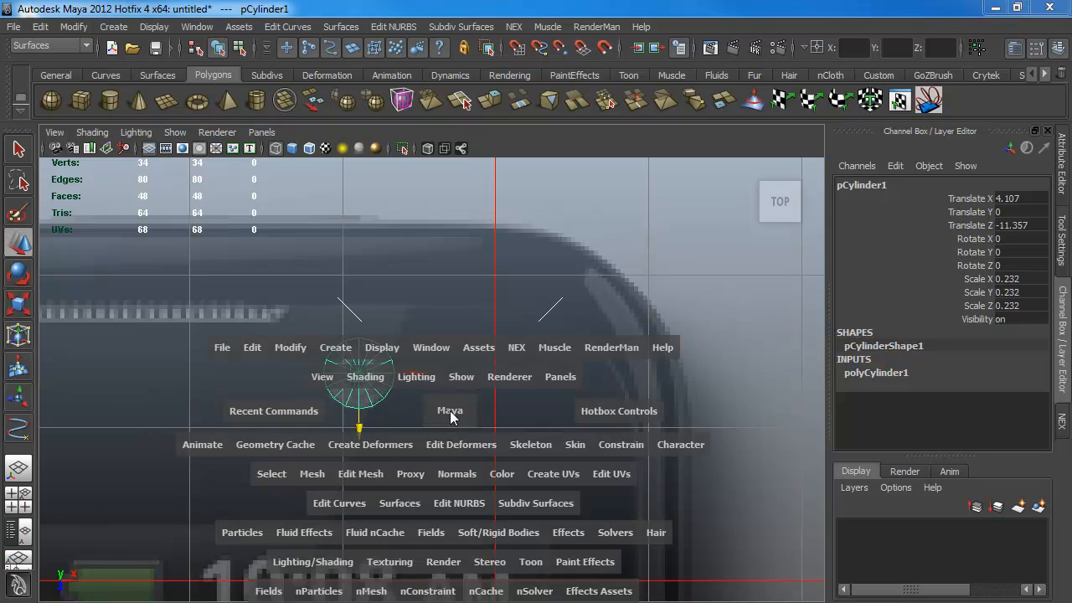
{"action": "left_click_drag", "start_coordinate": [451, 417], "coordinate": [459, 377]}
{"action": "left_click_drag", "start_coordinate": [528, 375], "coordinate": [455, 366], "text": "alt"}
{"action": "key", "text": "f"}
{"action": "left_click_drag", "start_coordinate": [665, 441], "coordinate": [624, 410], "text": "alt"}
{"action": "right_click_drag", "start_coordinate": [624, 411], "coordinate": [654, 442], "text": "alt"}
{"action": "right_click_drag", "start_coordinate": [588, 381], "coordinate": [591, 419]}
{"action": "right_click_drag", "start_coordinate": [676, 461], "coordinate": [595, 423], "text": "alt"}
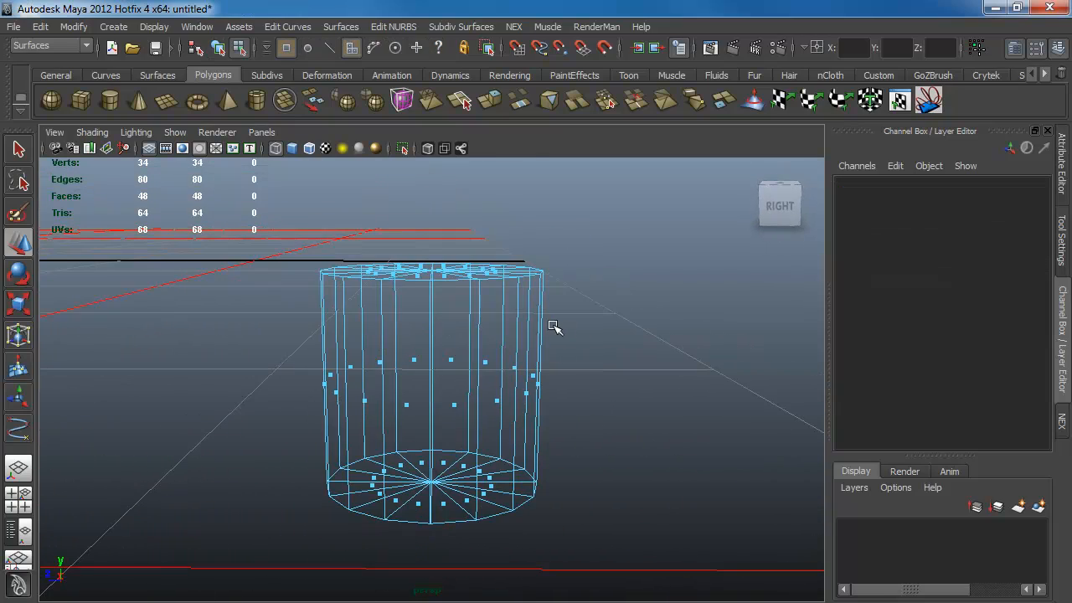
{"action": "mouse_move", "coordinate": [566, 339]}
{"action": "left_mouse_down", "text": "alt"}
{"action": "mouse_move", "coordinate": [545, 357]}
{"action": "mouse_move", "coordinate": [561, 357]}
{"action": "left_mouse_up", "text": "alt"}
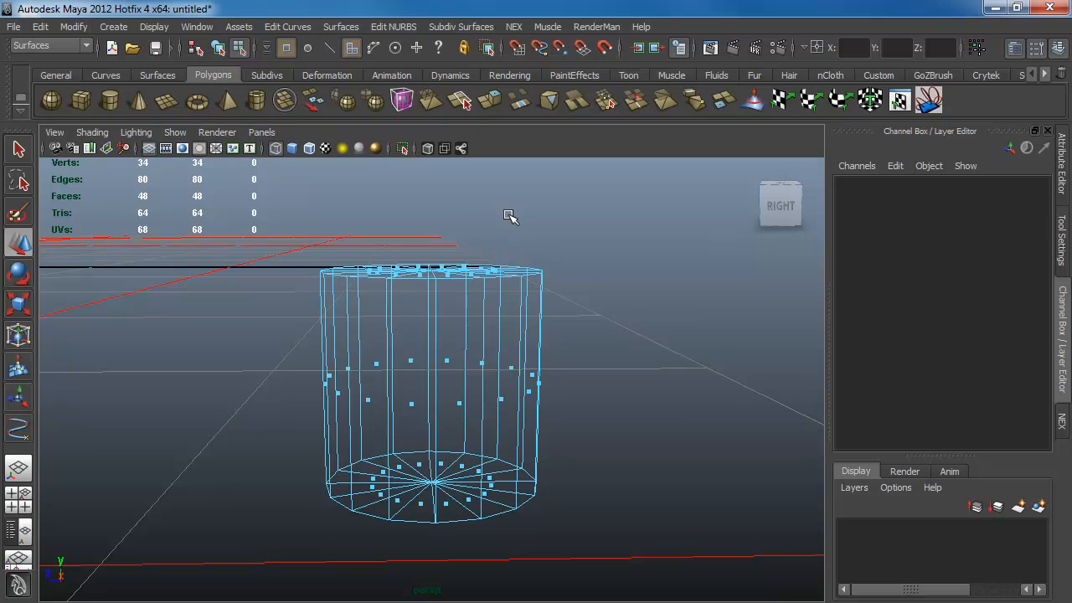
- Delete the top and bottom cap faces of the cylinder
{"action": "left_click_drag", "start_coordinate": [377, 298], "coordinate": [331, 319]}
{"action": "key", "text": "Delete"}
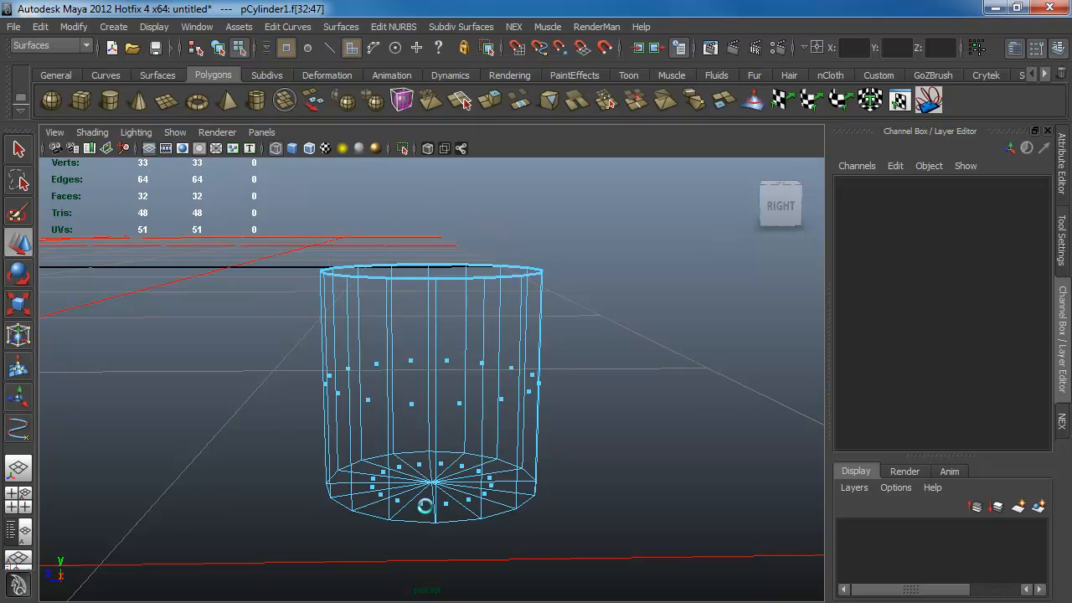
{"action": "left_click_drag", "start_coordinate": [360, 432], "coordinate": [560, 600]}
{"action": "key", "text": "Delete"}
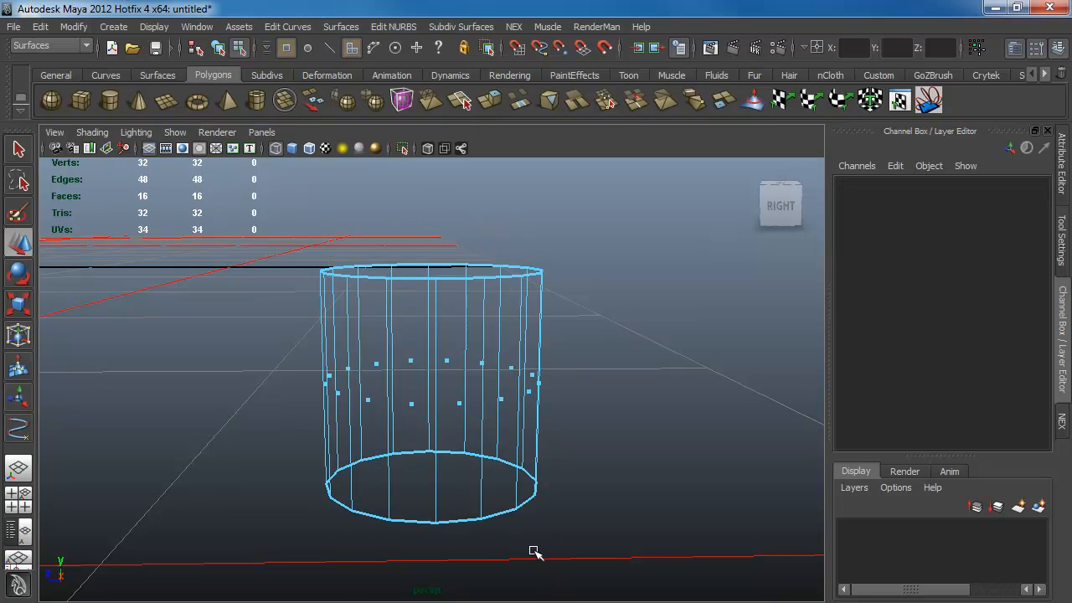
- Extrude the cylinder's upper edge loop and scale it outward into a flat rim
{"action": "key", "text": "F10"}
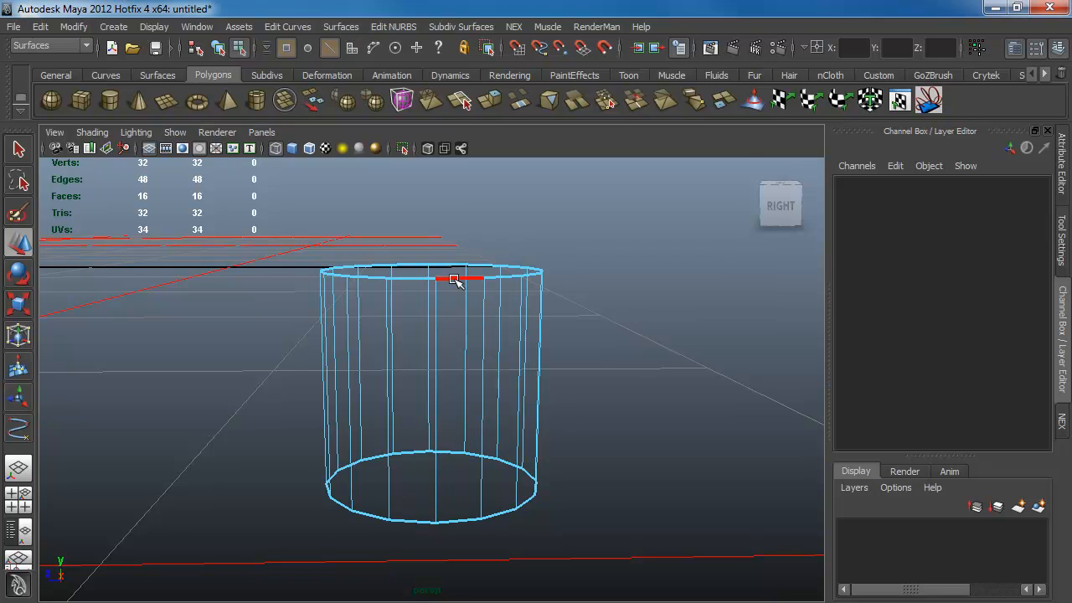
{"action": "double_click", "coordinate": [453, 279]}
{"action": "left_click_drag", "start_coordinate": [558, 349], "coordinate": [501, 394], "text": "alt"}
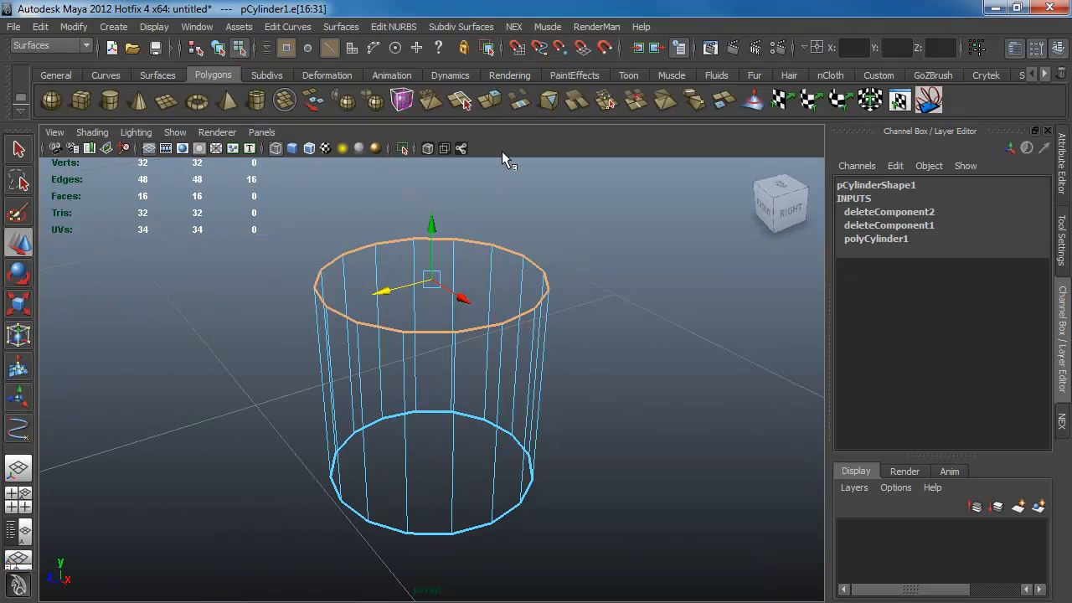
{"action": "left_click", "coordinate": [488, 102]}
{"action": "left_click_drag", "start_coordinate": [438, 280], "coordinate": [511, 269]}
{"action": "left_click_drag", "start_coordinate": [589, 440], "coordinate": [555, 428], "text": "alt"}
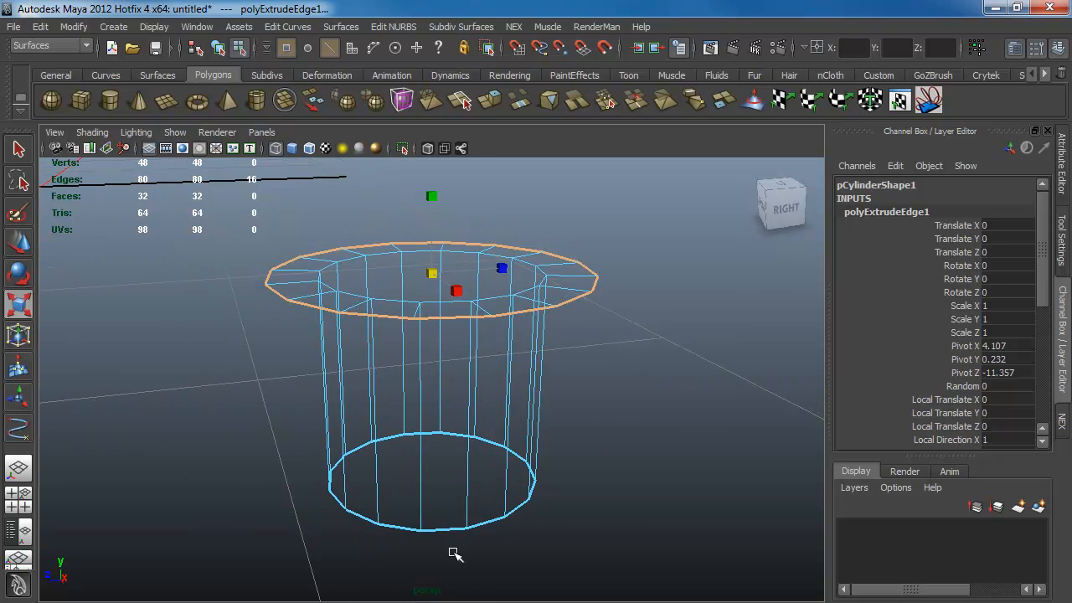
- Delete the cylinder's side wall faces so only the flat rim is left, and return to the top view
{"action": "key", "text": "F11"}
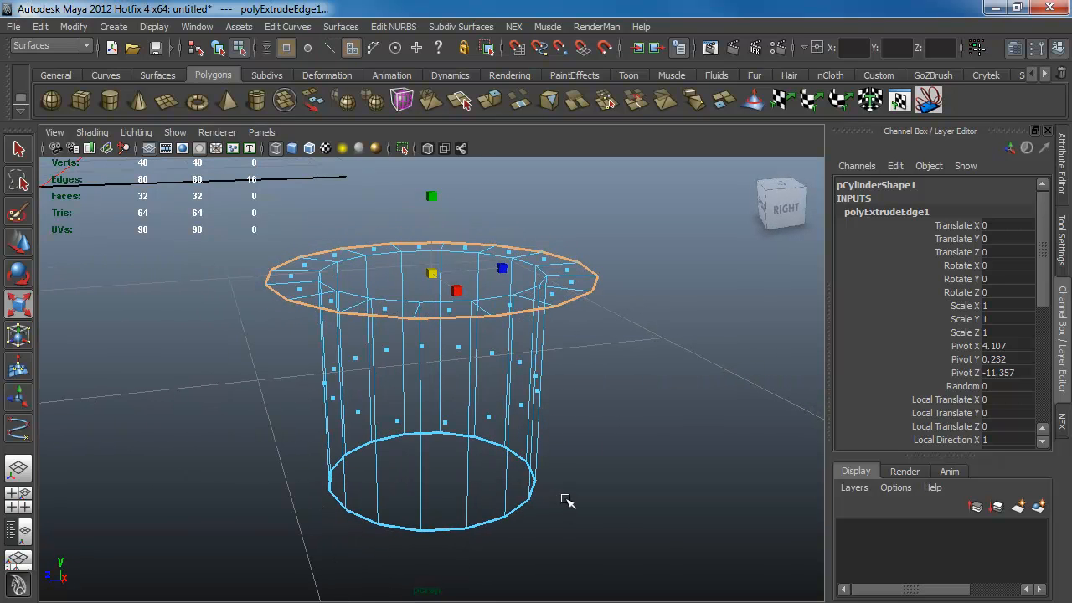
{"action": "left_click_drag", "start_coordinate": [567, 500], "coordinate": [551, 483], "text": "alt"}
{"action": "left_click_drag", "start_coordinate": [579, 366], "coordinate": [235, 566]}
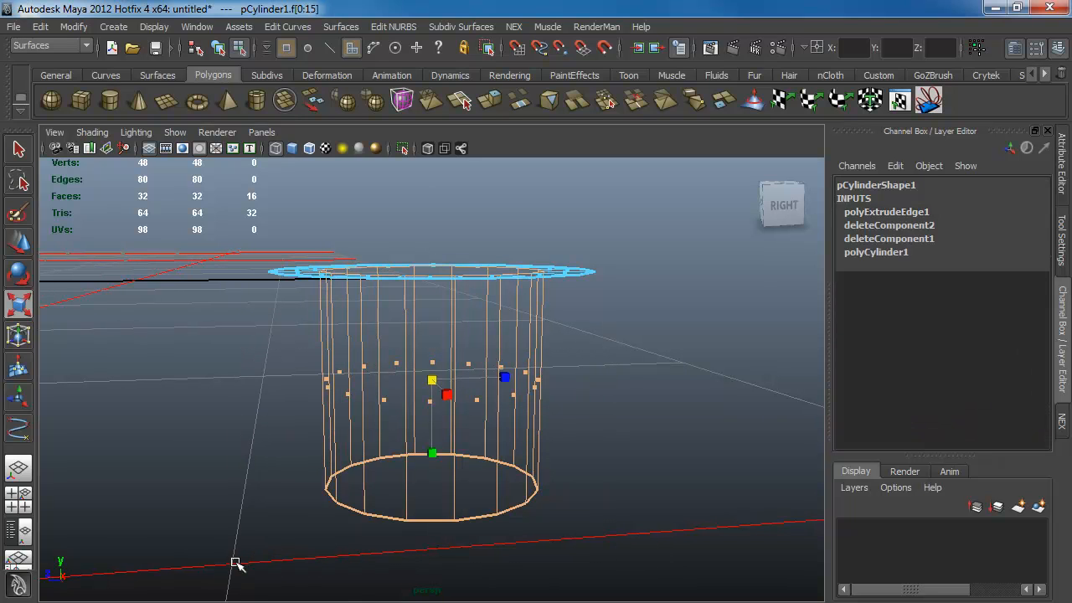
{"action": "key", "text": "Delete"}
{"action": "key", "text": "space"}
{"action": "left_click_drag", "start_coordinate": [433, 310], "coordinate": [381, 304]}
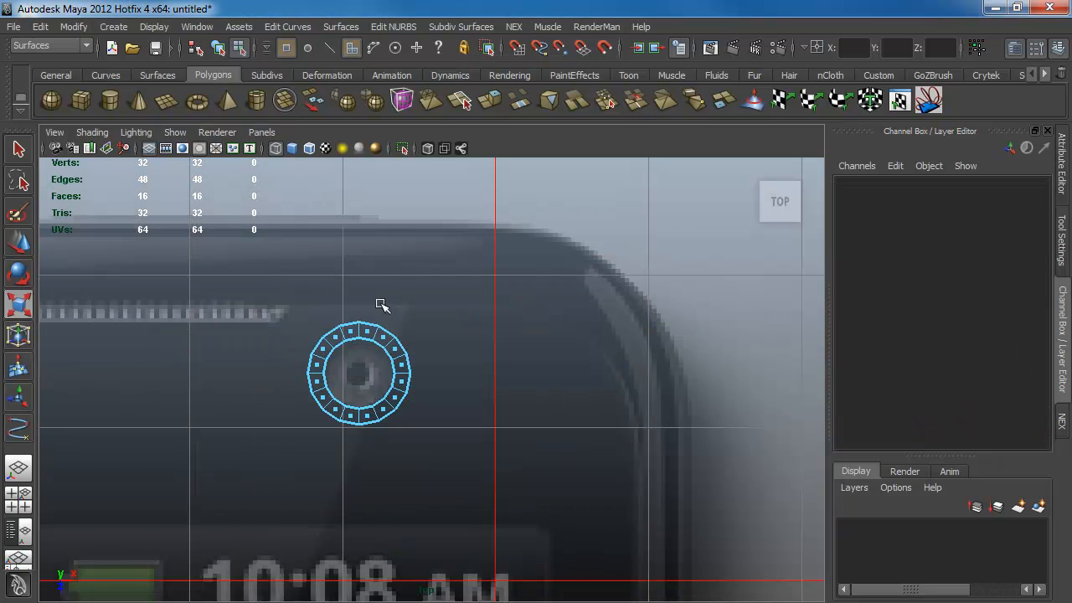
- Create a second polygon cylinder at the grid origin
{"action": "right_click_drag", "start_coordinate": [394, 361], "coordinate": [482, 384], "text": "alt"}
{"action": "middle_click_drag", "start_coordinate": [388, 374], "coordinate": [455, 373], "text": "alt"}
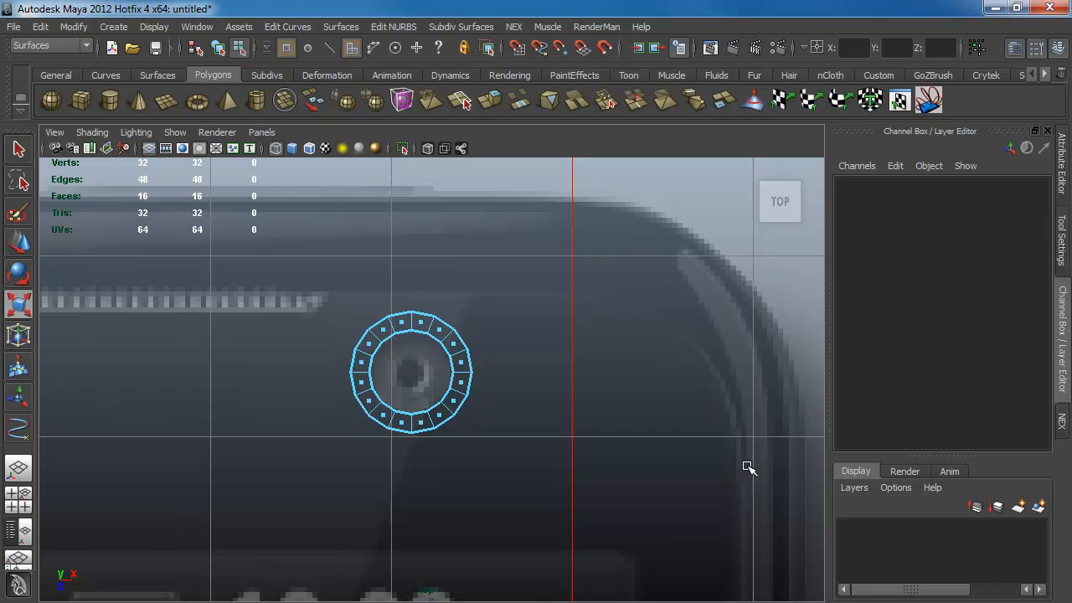
{"action": "right_click_drag", "start_coordinate": [745, 476], "coordinate": [490, 373], "text": "alt"}
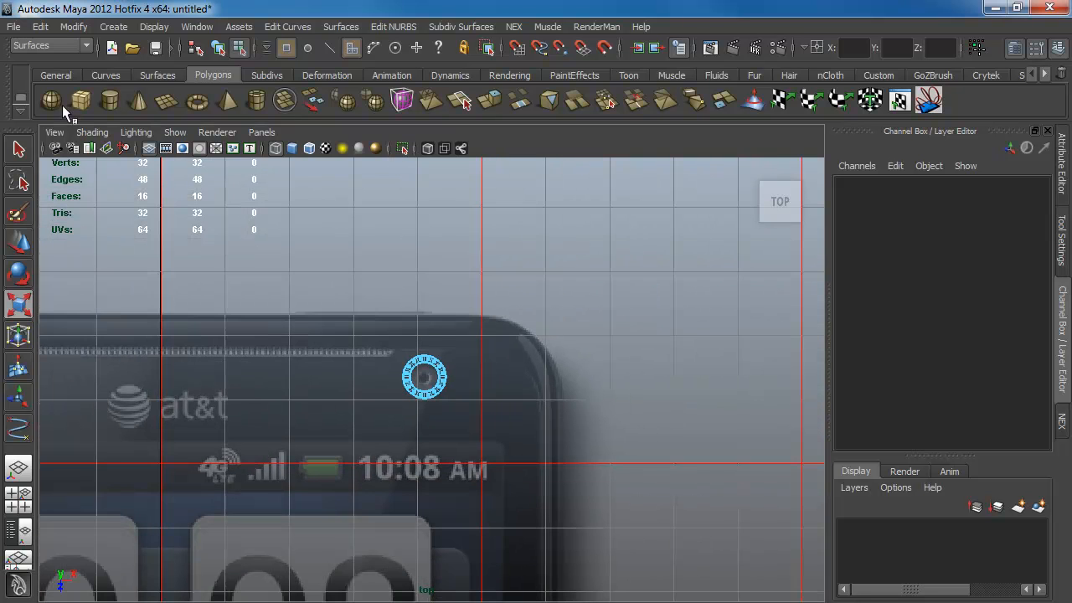
{"action": "left_click", "coordinate": [113, 108]}
{"action": "middle_click_drag", "start_coordinate": [346, 484], "coordinate": [434, 309], "text": "alt"}
{"action": "right_click_drag", "start_coordinate": [526, 452], "coordinate": [223, 419], "text": "alt"}
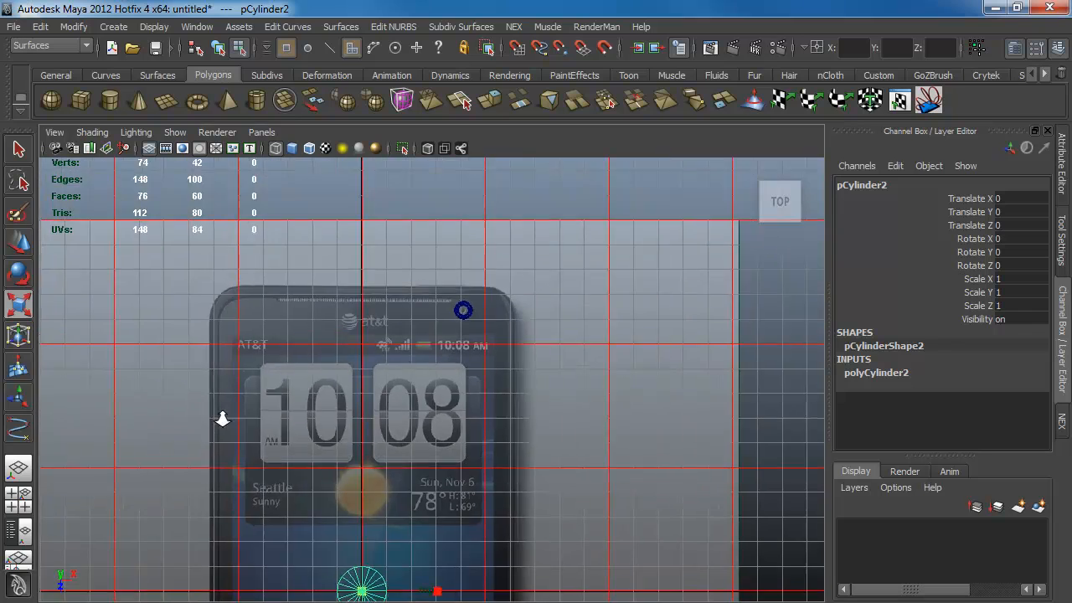
{"action": "middle_click_drag", "start_coordinate": [242, 421], "coordinate": [279, 303], "text": "alt"}
{"action": "right_click_drag", "start_coordinate": [278, 303], "coordinate": [435, 322], "text": "alt"}
- Set the second cylinder's Subdivisions Axis to 16
{"action": "left_click", "coordinate": [881, 371]}
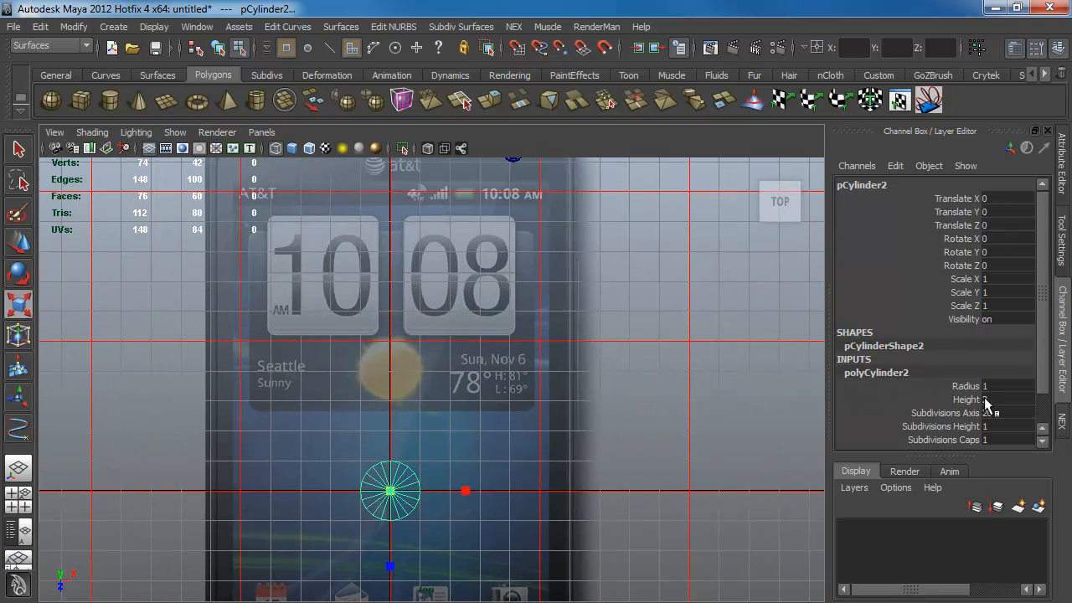
{"action": "left_click", "coordinate": [991, 409]}
{"action": "type", "text": "16"}
{"action": "key", "text": "Return"}
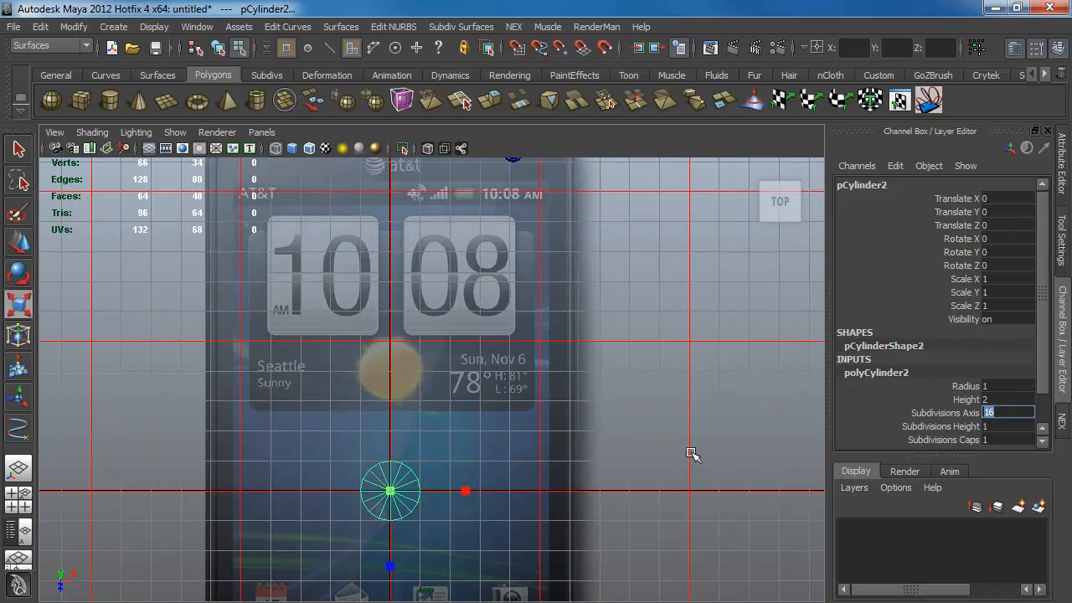
- Move the second cylinder into the phone's upper-right corner, beside the camera ring
{"action": "key", "text": "w"}
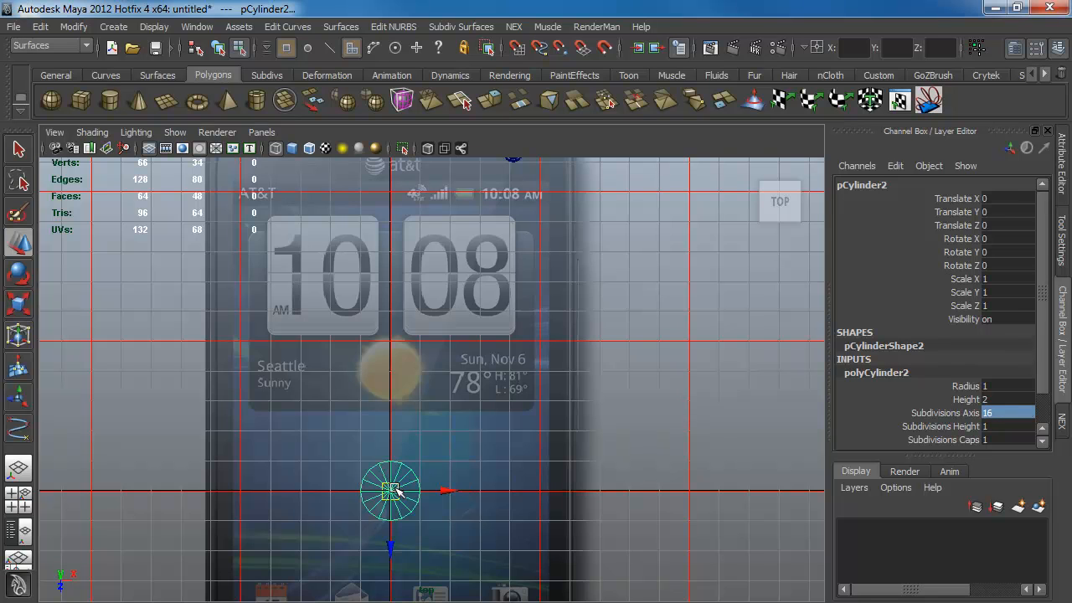
{"action": "left_click_drag", "start_coordinate": [392, 489], "coordinate": [493, 240]}
{"action": "middle_click_drag", "start_coordinate": [487, 252], "coordinate": [403, 442], "text": "alt"}
{"action": "right_click_drag", "start_coordinate": [403, 442], "coordinate": [632, 590], "text": "alt"}
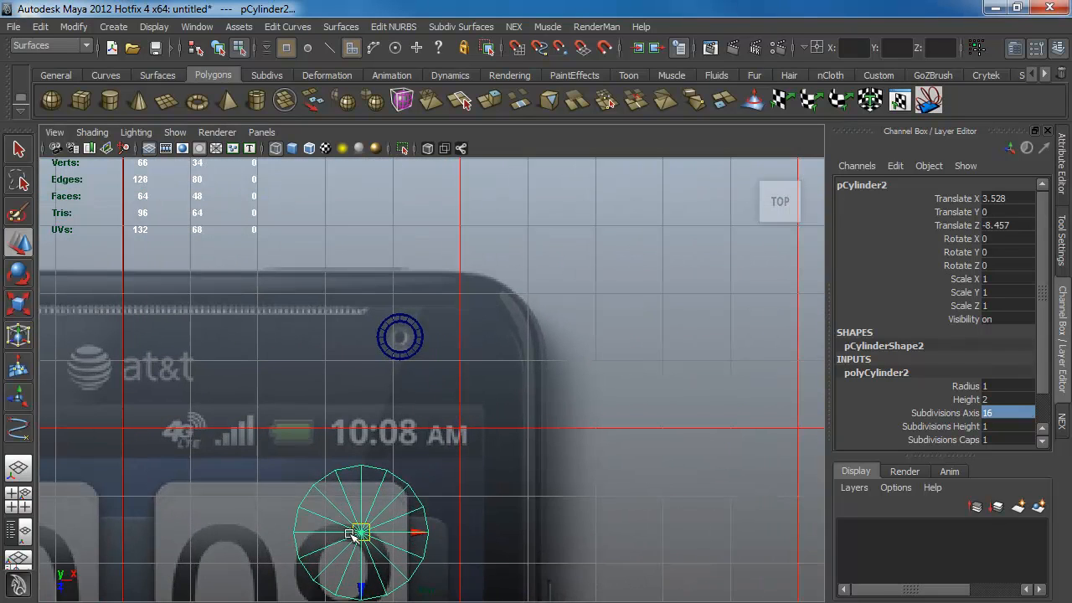
{"action": "left_click_drag", "start_coordinate": [353, 537], "coordinate": [444, 379]}
{"action": "right_click_drag", "start_coordinate": [444, 378], "coordinate": [601, 493], "text": "alt"}
{"action": "left_click_drag", "start_coordinate": [455, 379], "coordinate": [485, 354]}
- Scale the corner cylinder uniformly to about 0.841 and fit it to the rounding at about X 5.057, Z -10.951
{"action": "key", "text": "r"}
{"action": "key", "text": "w"}
{"action": "key", "text": "r"}
{"action": "key", "text": "w"}
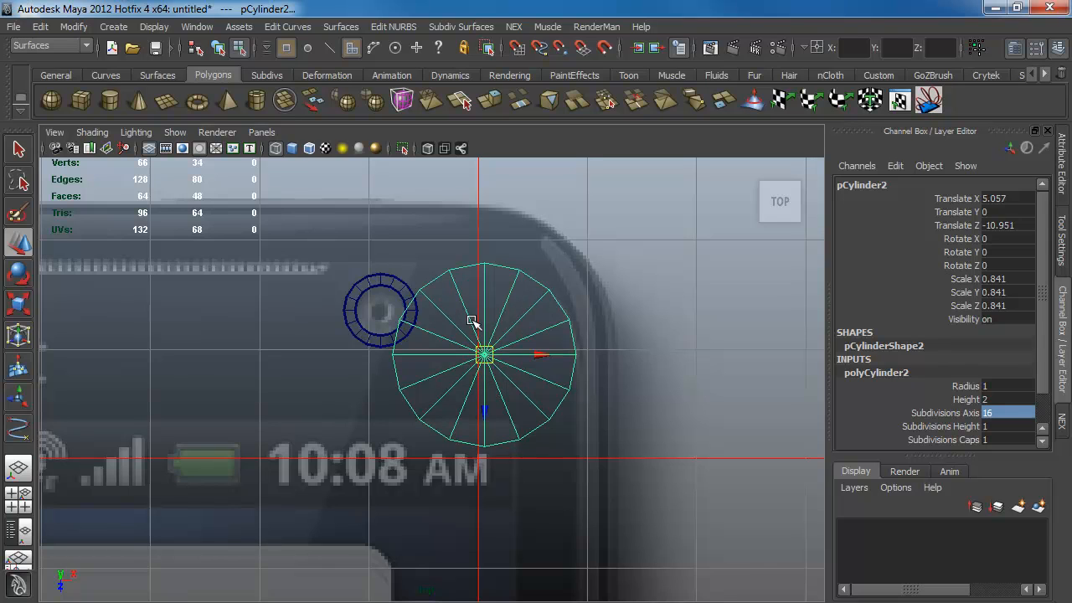
{"action": "right_click_drag", "start_coordinate": [503, 369], "coordinate": [525, 378], "text": "alt"}
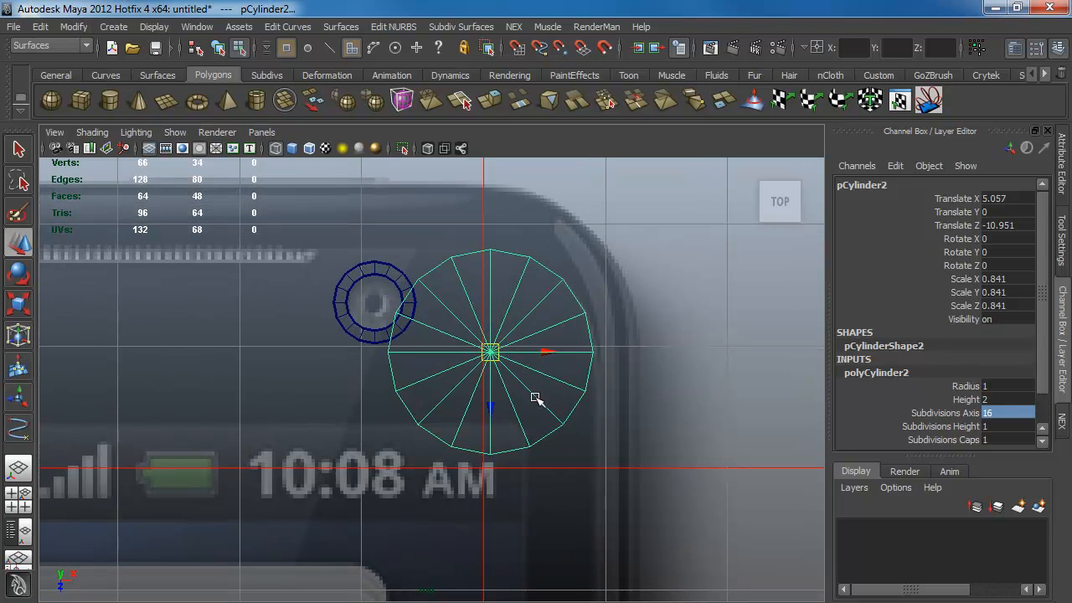
- Delete the corner cylinder's lower and left faces, keeping only its upper-right quarter
{"action": "right_click_drag", "start_coordinate": [543, 417], "coordinate": [609, 418]}
{"action": "left_click_drag", "start_coordinate": [609, 475], "coordinate": [339, 367]}
{"action": "key", "text": "Delete"}
{"action": "left_click_drag", "start_coordinate": [371, 206], "coordinate": [485, 395]}
{"action": "key", "text": "Delete"}
- In the front view, delete the side and bottom faces of the quarter cylinder, keeping its top cap
{"action": "key", "text": "space"}
{"action": "left_click_drag", "start_coordinate": [491, 343], "coordinate": [503, 371]}
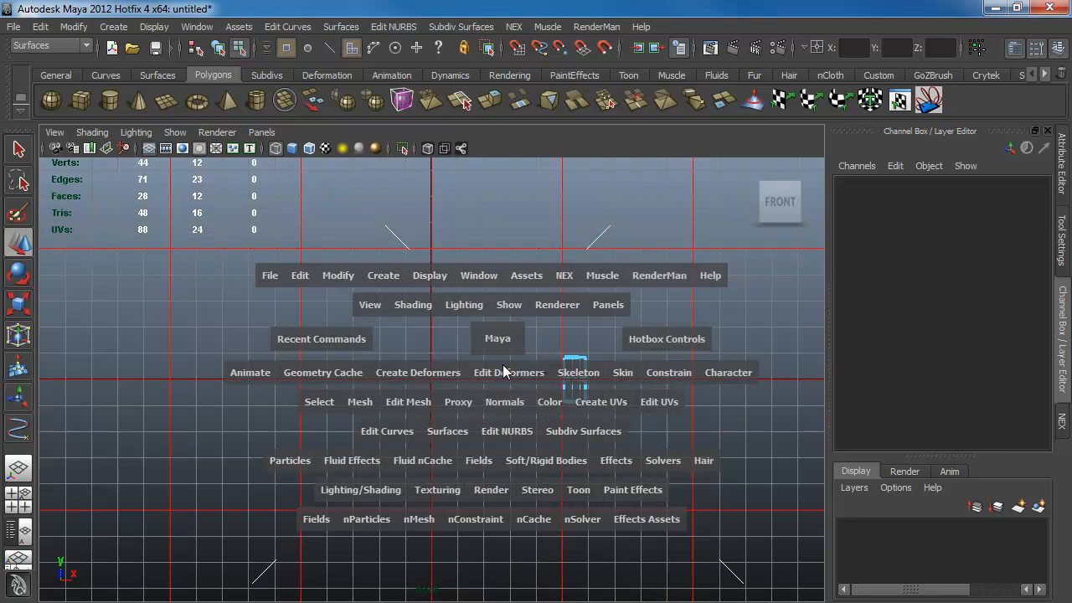
{"action": "scroll", "coordinate": [603, 423], "scroll_direction": "up", "scroll_amount": 3}
{"action": "left_click_drag", "start_coordinate": [716, 467], "coordinate": [610, 371]}
{"action": "key", "text": "Delete"}
- In the front view, snap the quarter cap's vertices vertically to the camera ring's level, then return to the top view
{"action": "key", "text": "F9"}
{"action": "left_click_drag", "start_coordinate": [698, 303], "coordinate": [614, 367]}
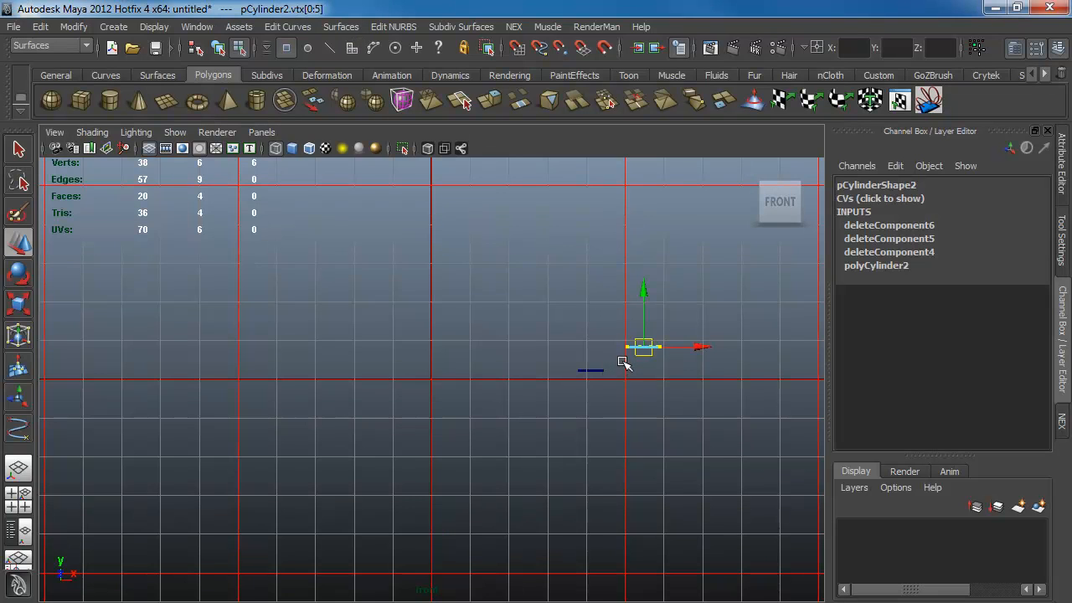
{"action": "key", "text": "v"}
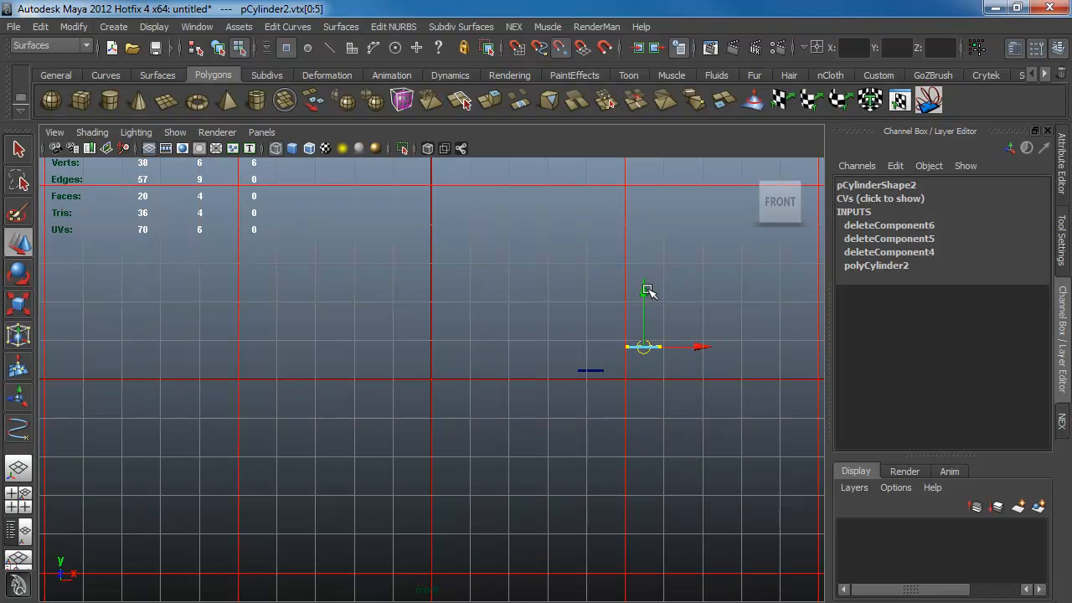
{"action": "left_click_drag", "start_coordinate": [645, 289], "coordinate": [605, 359]}
{"action": "key", "text": "space"}
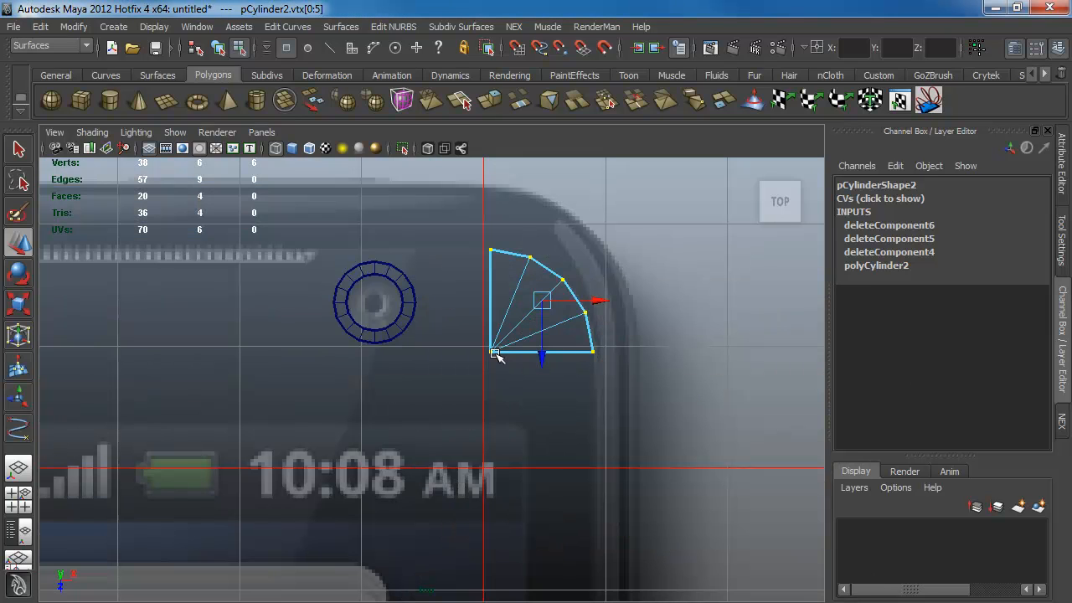
{"action": "left_click", "coordinate": [453, 365]}
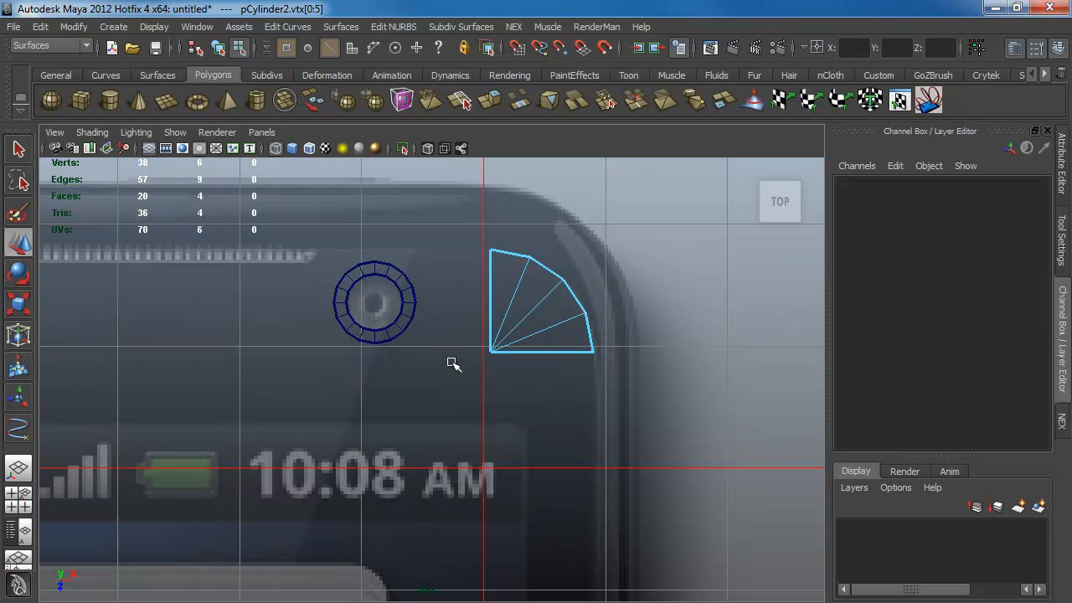
- Combine the camera ring and the quarter-circle corner piece into one polygon mesh
{"action": "right_click_drag", "start_coordinate": [469, 340], "coordinate": [527, 361], "text": "alt"}
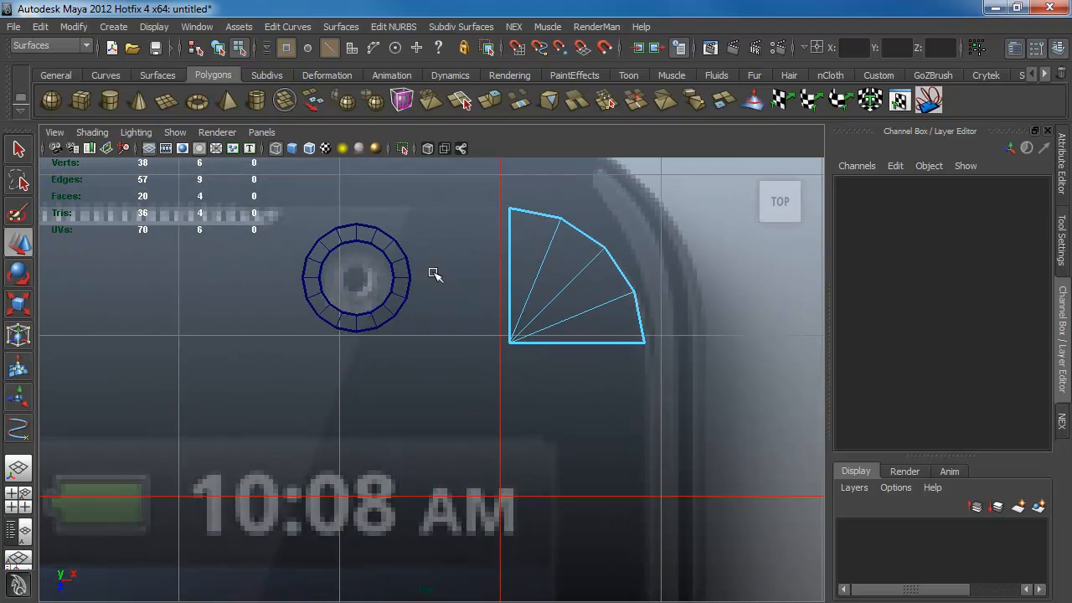
{"action": "middle_click_drag", "start_coordinate": [474, 294], "coordinate": [450, 349], "text": "alt"}
{"action": "right_click_drag", "start_coordinate": [450, 349], "coordinate": [521, 374], "text": "alt"}
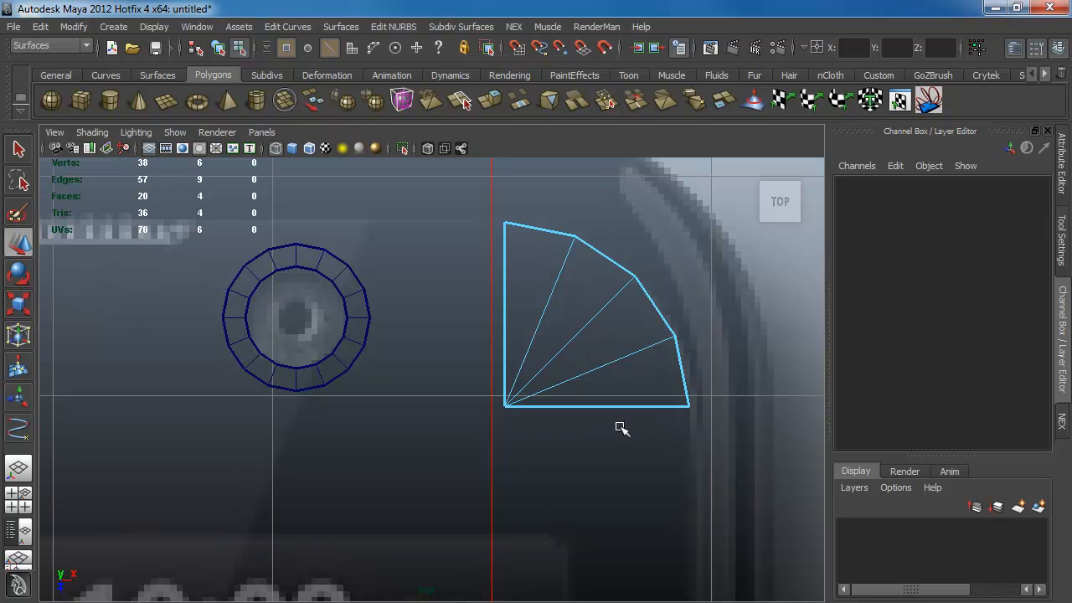
{"action": "middle_click_drag", "start_coordinate": [391, 366], "coordinate": [475, 374], "text": "alt"}
{"action": "right_click_drag", "start_coordinate": [556, 413], "coordinate": [444, 404], "text": "alt"}
{"action": "key", "text": "F8"}
{"action": "scroll", "coordinate": [355, 387], "scroll_direction": "up", "scroll_amount": 3}
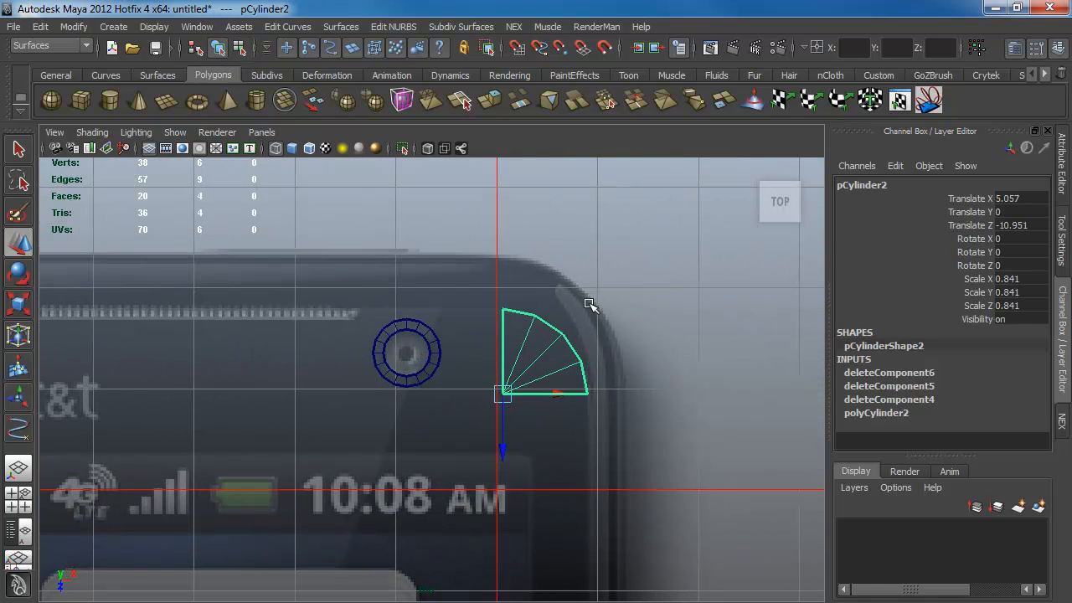
{"action": "left_click_drag", "start_coordinate": [591, 304], "coordinate": [381, 389]}
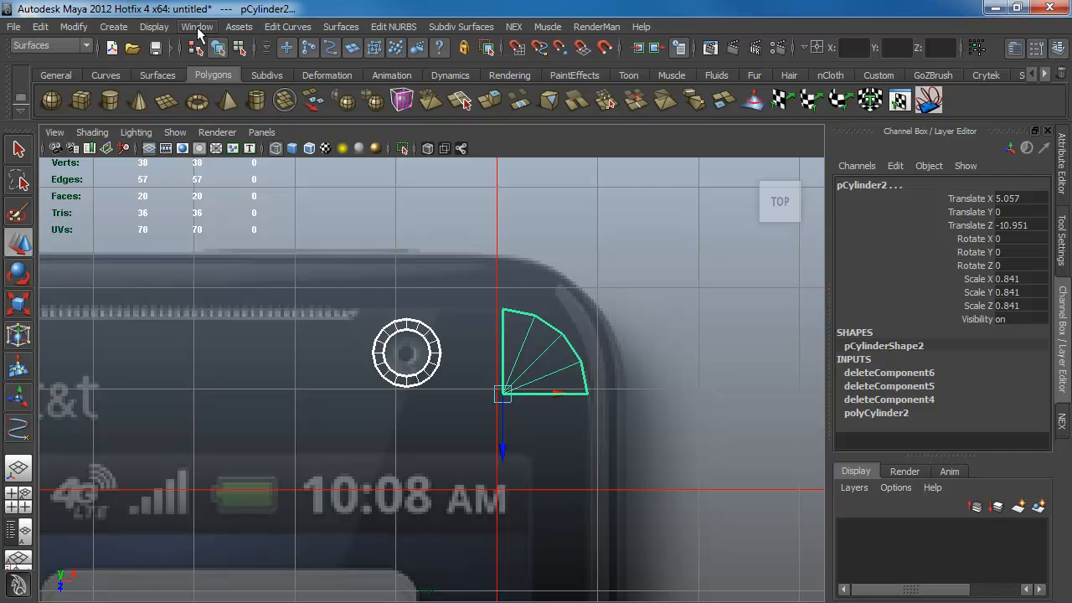
{"action": "key", "text": "F3"}
{"action": "left_click", "coordinate": [312, 26]}
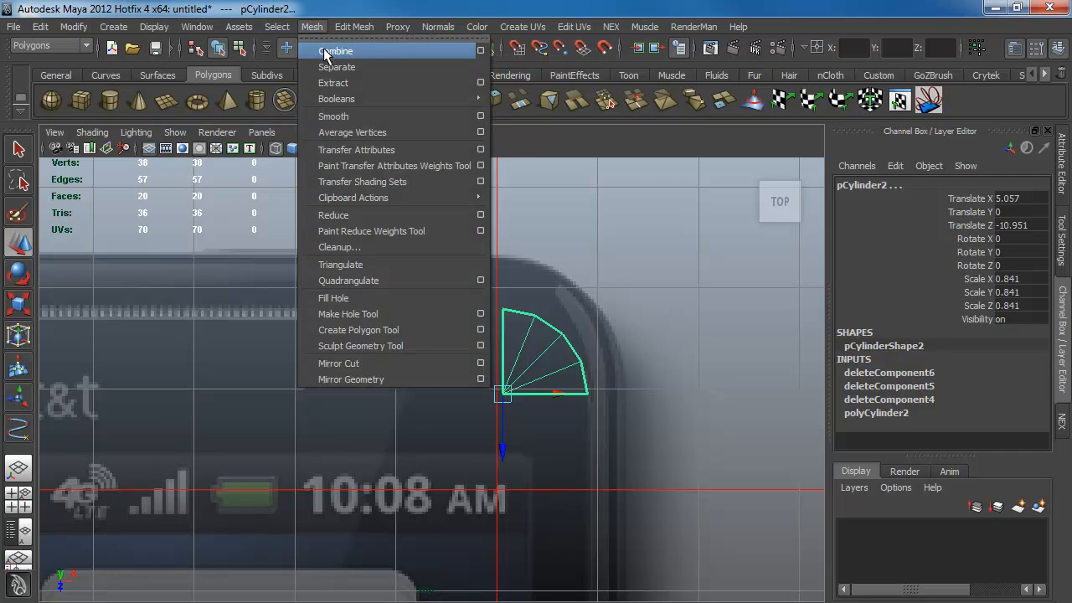
{"action": "left_click", "coordinate": [330, 47]}
- Extrude the camera ring's four upper outer edges upward into a flat row level with the corner piece's top
{"action": "scroll", "coordinate": [366, 389], "scroll_direction": "up", "scroll_amount": 4}
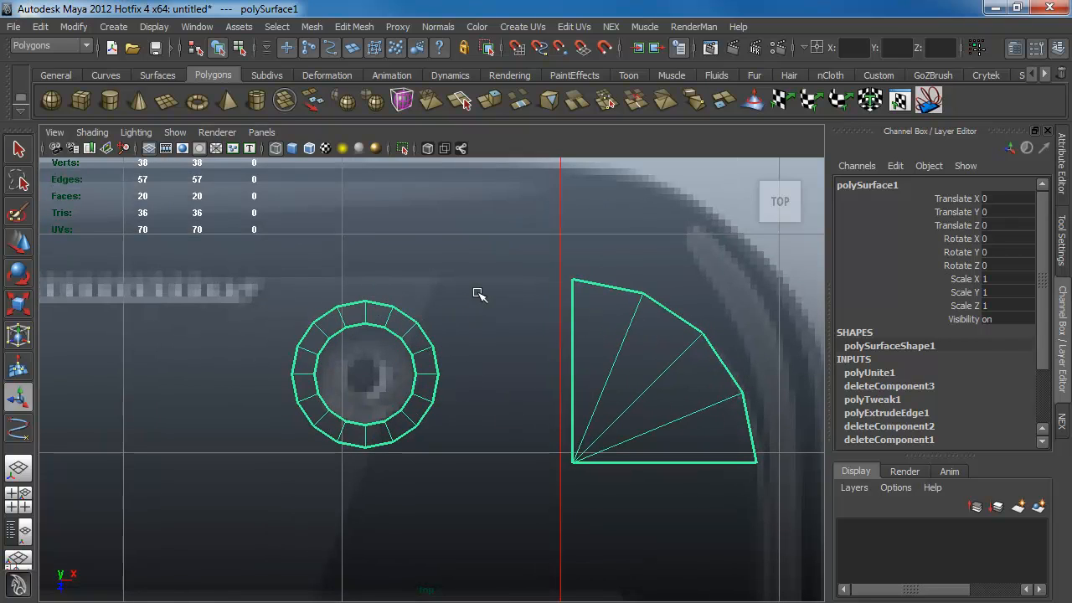
{"action": "key", "text": "F10"}
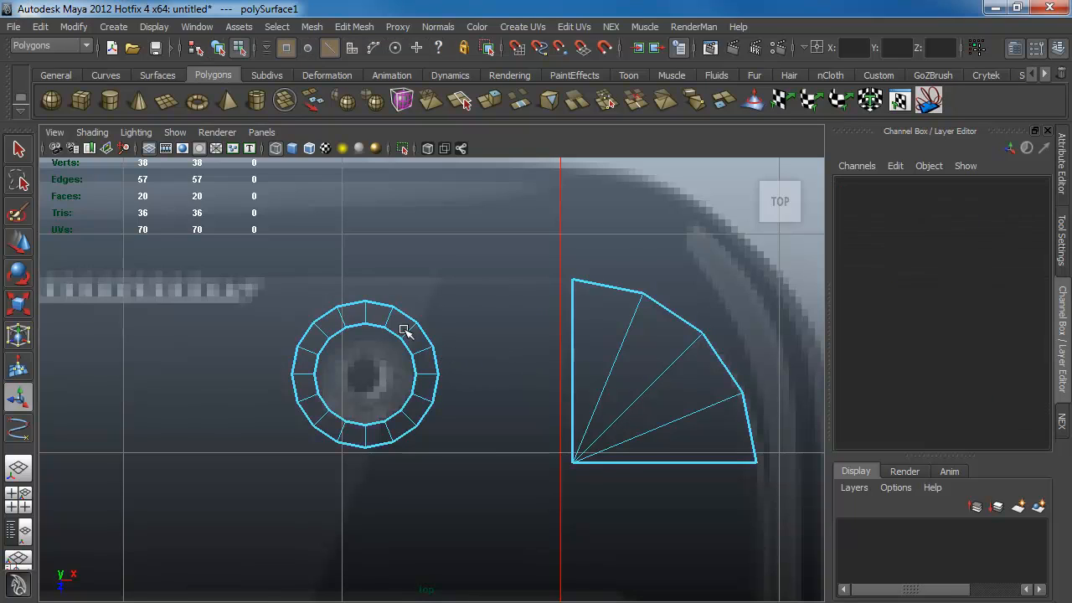
{"action": "left_click", "coordinate": [404, 315]}
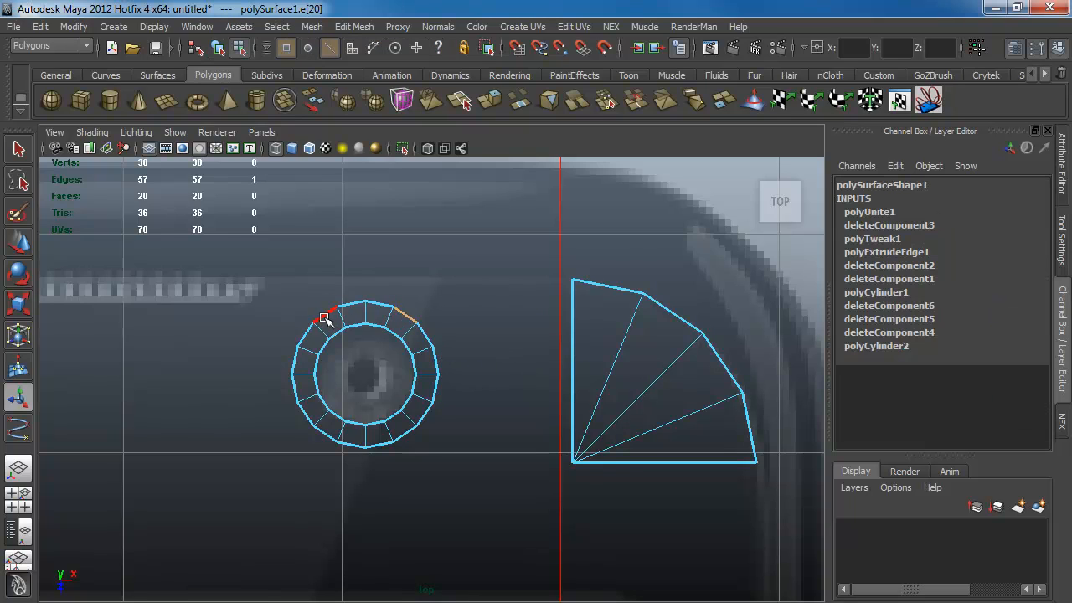
{"action": "double_click", "coordinate": [325, 317], "text": "shift"}
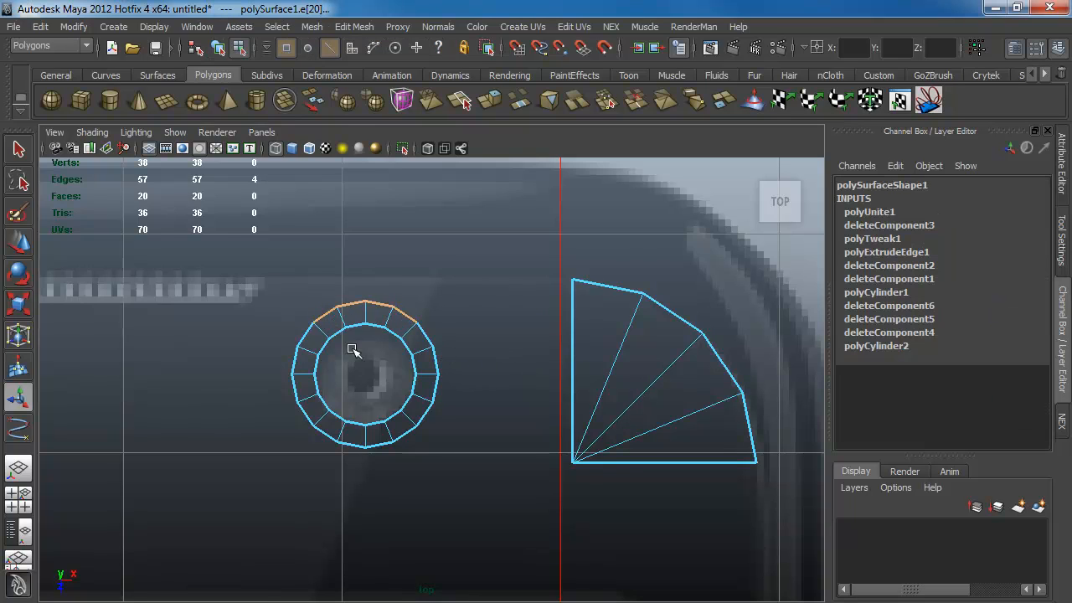
{"action": "left_click", "coordinate": [490, 100]}
{"action": "key", "text": "w"}
{"action": "left_click_drag", "start_coordinate": [360, 371], "coordinate": [567, 280]}
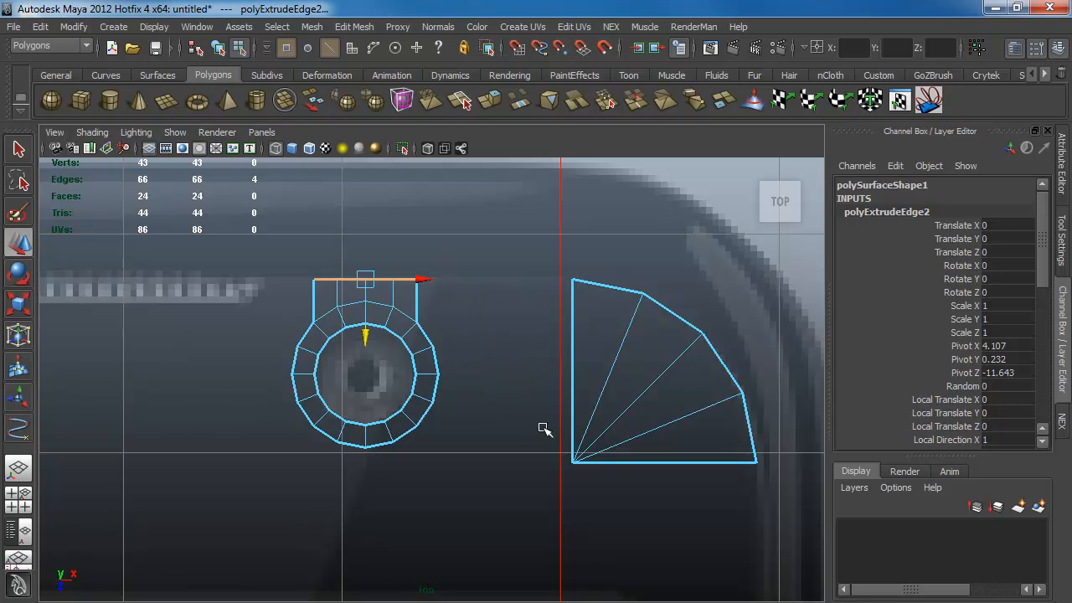
- Scale the corner piece's four arc edges inward about a pivot snapped to the fan's centre point
{"action": "middle_click_drag", "start_coordinate": [543, 429], "coordinate": [414, 378], "text": "alt"}
{"action": "right_click_drag", "start_coordinate": [414, 378], "coordinate": [491, 427], "text": "alt"}
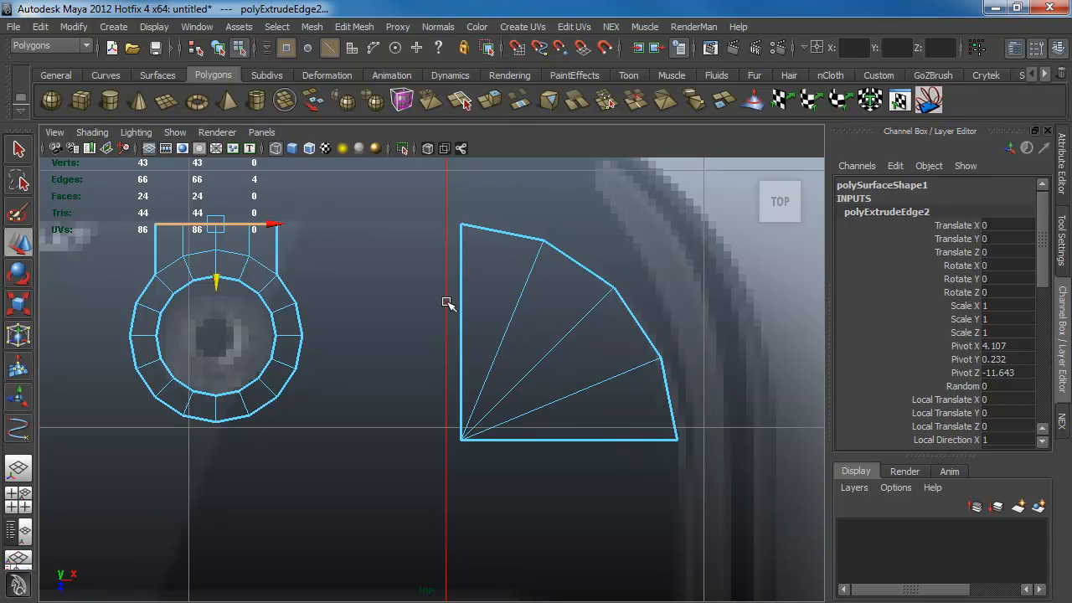
{"action": "left_click", "coordinate": [508, 234]}
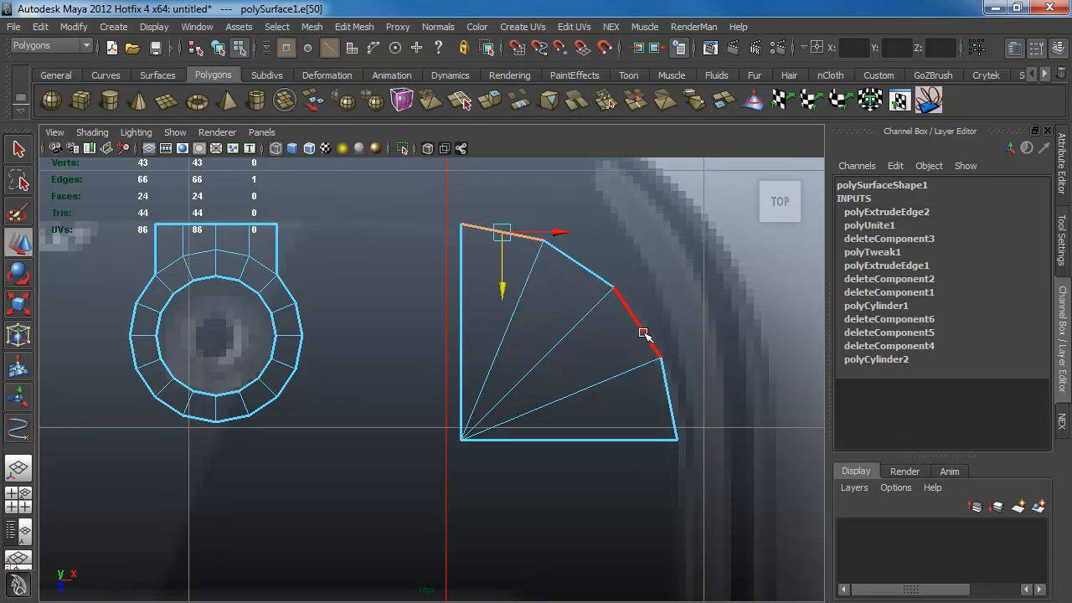
{"action": "double_click", "coordinate": [665, 392]}
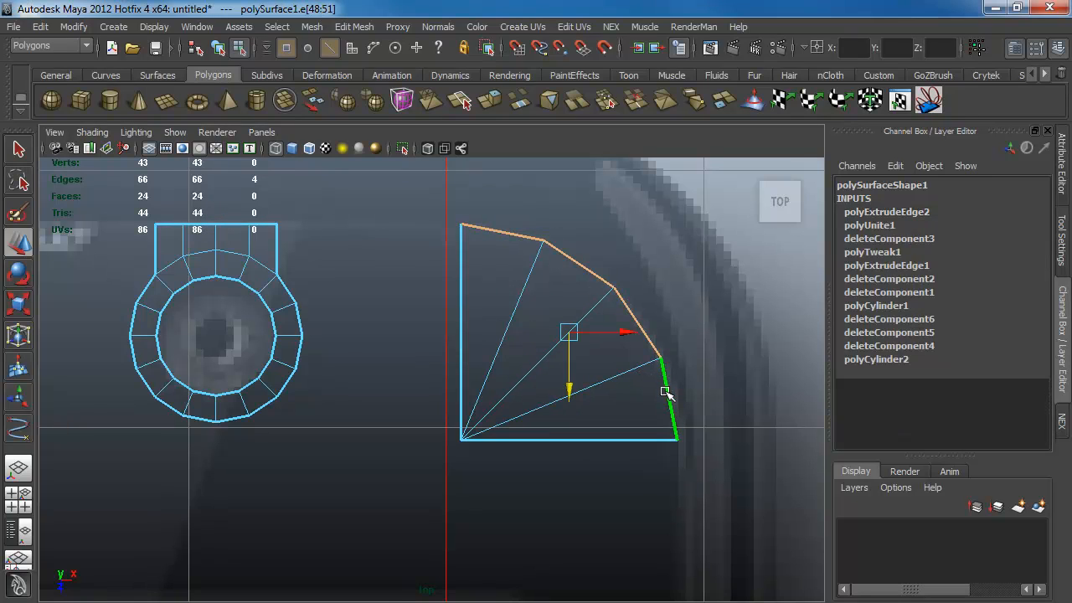
{"action": "key", "text": "r"}
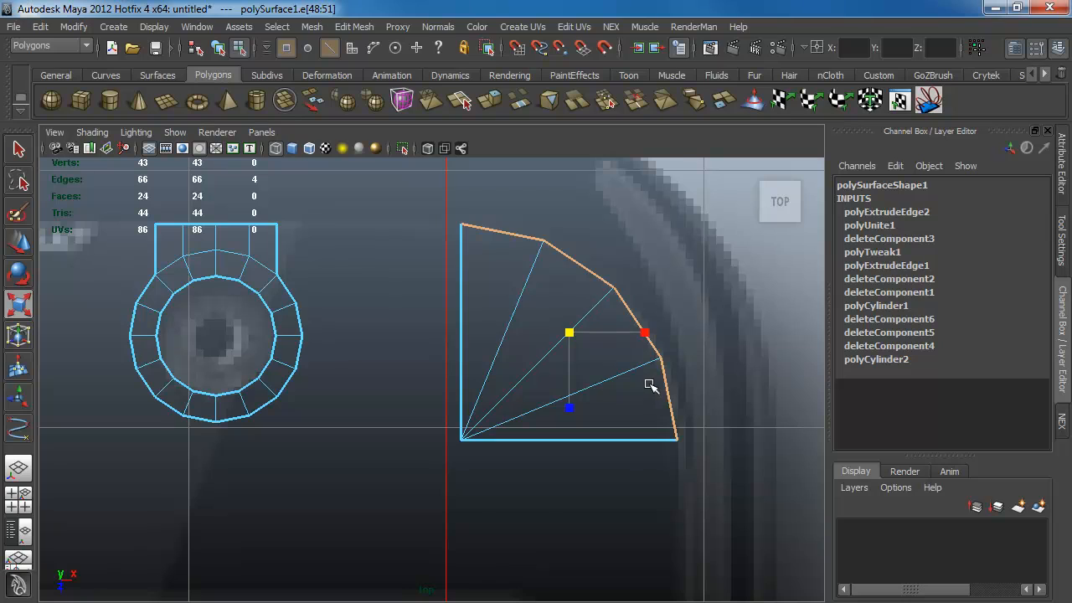
{"action": "key", "text": "d"}
{"action": "key", "text": "v"}
{"action": "left_click_drag", "start_coordinate": [564, 333], "coordinate": [406, 480]}
- Extrude the four arc edges and scale them outward from the fan's centre point to form an outer band
{"action": "left_click", "coordinate": [499, 103]}
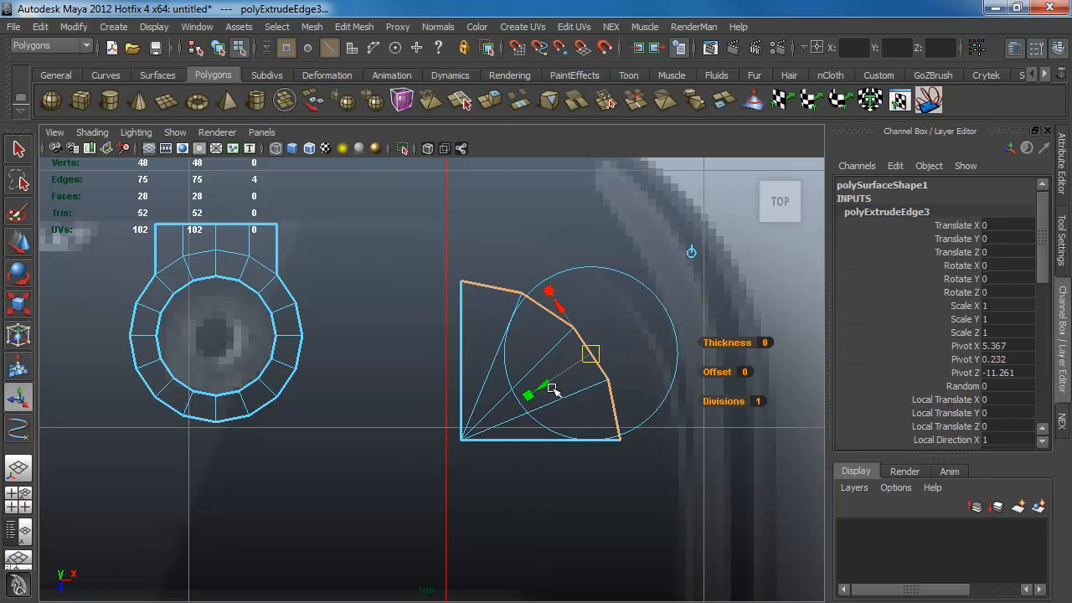
{"action": "left_click_drag", "start_coordinate": [553, 378], "coordinate": [585, 357]}
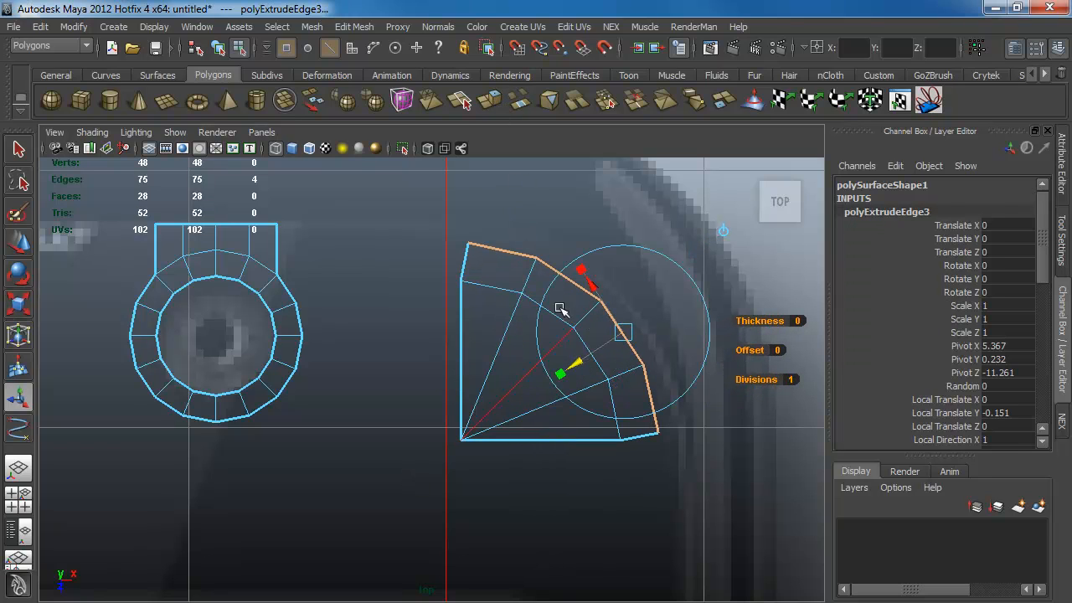
{"action": "key", "text": "ctrl+z"}
{"action": "key", "text": "r"}
{"action": "key", "text": "d"}
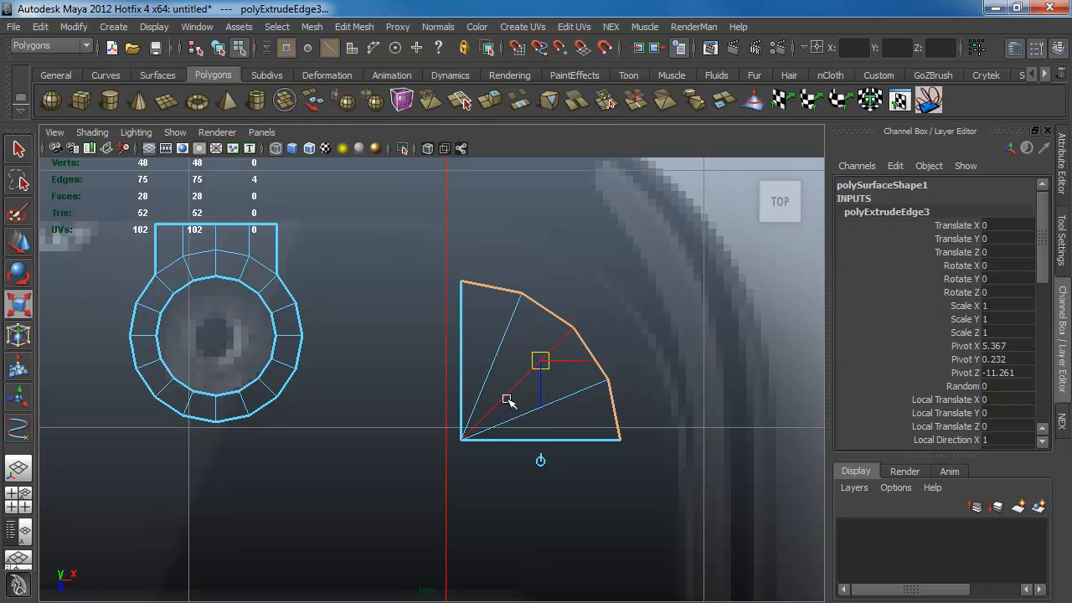
{"action": "key", "text": "v"}
{"action": "left_click_drag", "start_coordinate": [539, 361], "coordinate": [519, 411]}
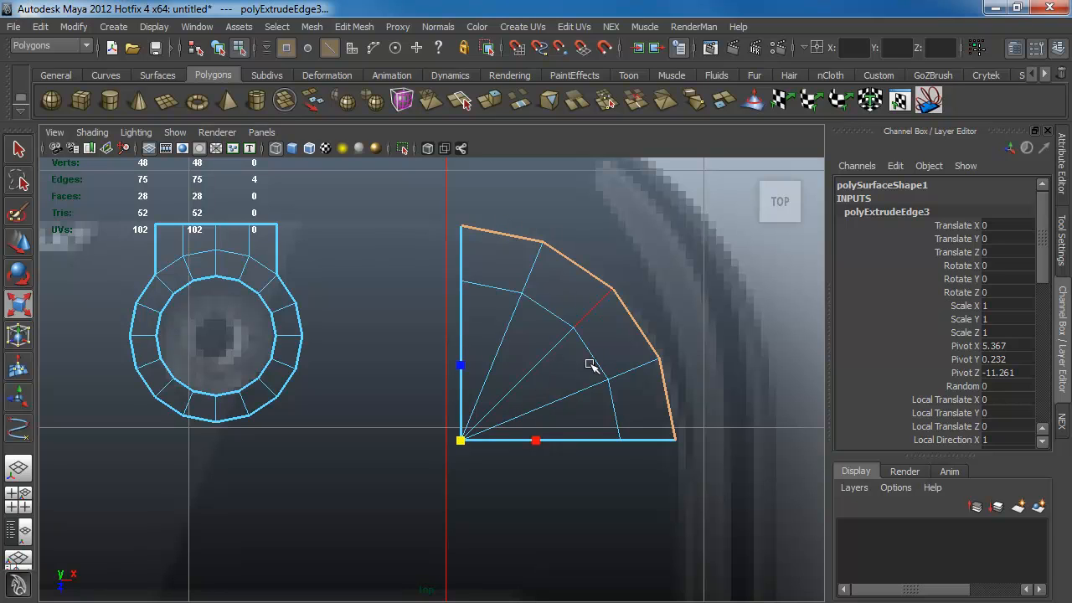
- Snap the five top vertices above the camera ring vertically to the height of the corner piece's top vertex
{"action": "left_click_drag", "start_coordinate": [345, 214], "coordinate": [126, 245]}
{"action": "key", "text": "e"}
{"action": "key", "text": "w"}
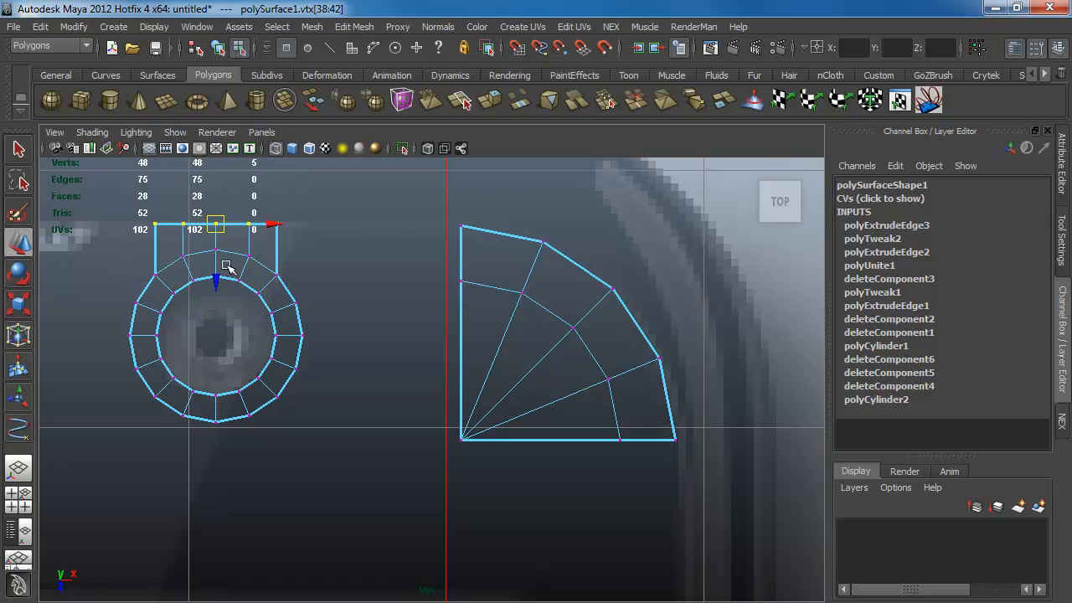
{"action": "key", "text": "v"}
{"action": "left_click_drag", "start_coordinate": [215, 282], "coordinate": [469, 227]}
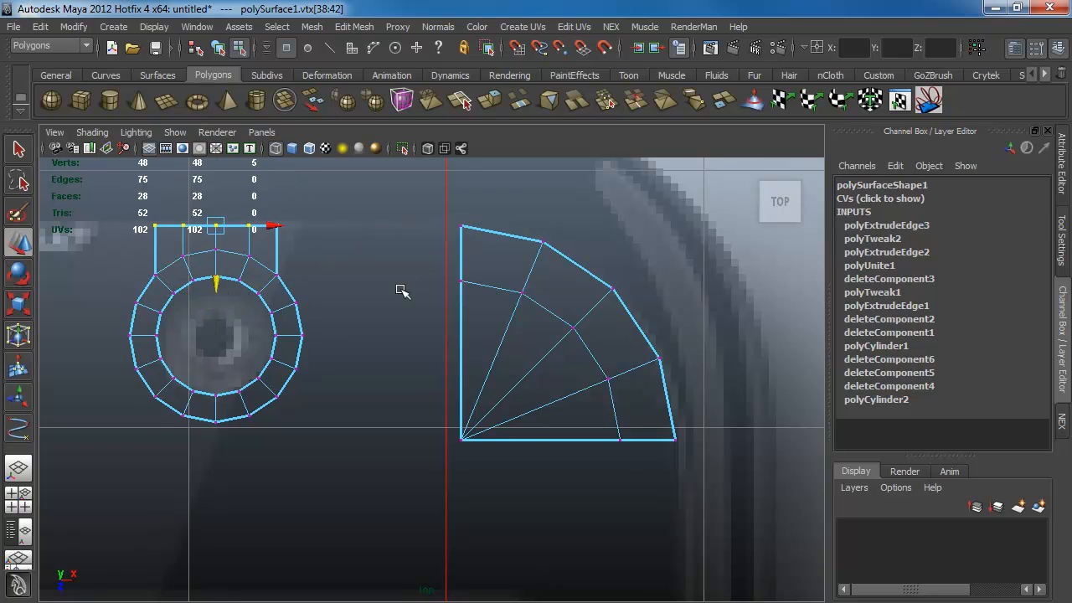
{"action": "left_click", "coordinate": [416, 312]}
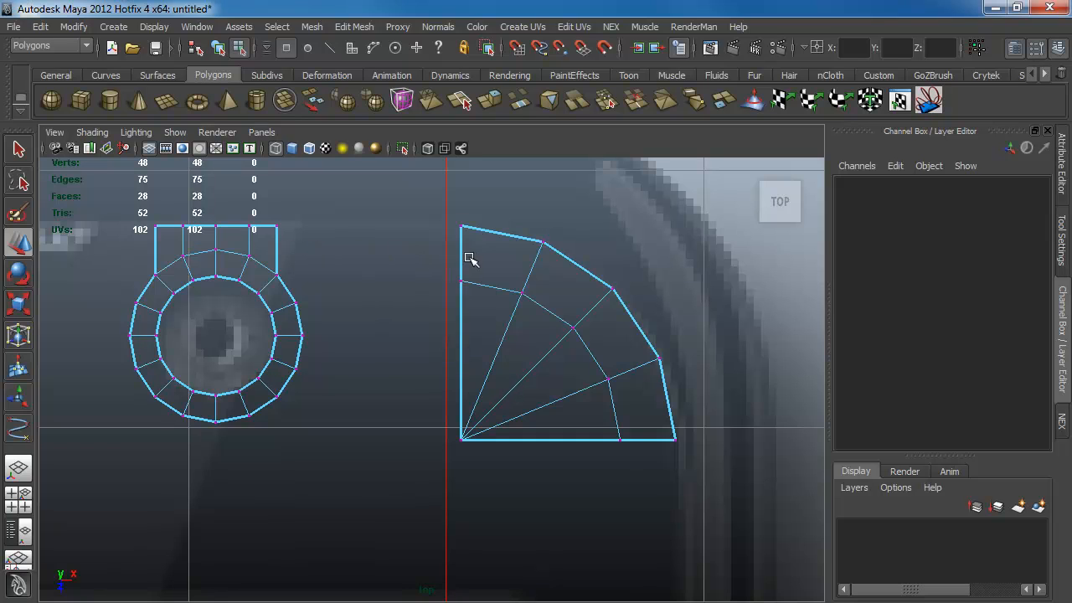
- Slide the corner piece's inner arc edge loop in close to the fan's centre point
{"action": "key", "text": "F10"}
{"action": "left_click", "coordinate": [492, 287]}
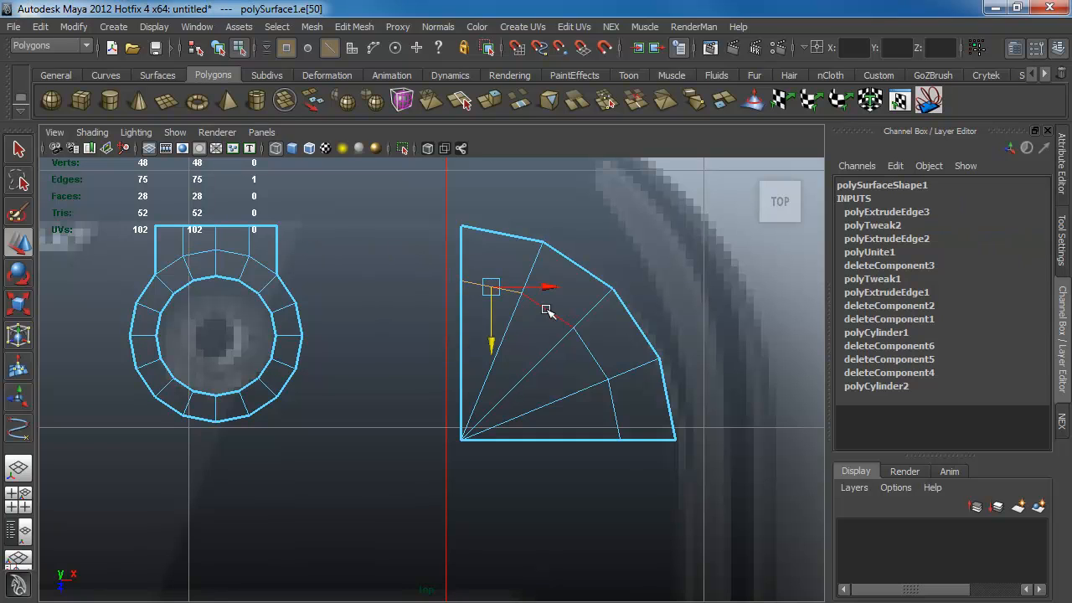
{"action": "double_click", "coordinate": [548, 310]}
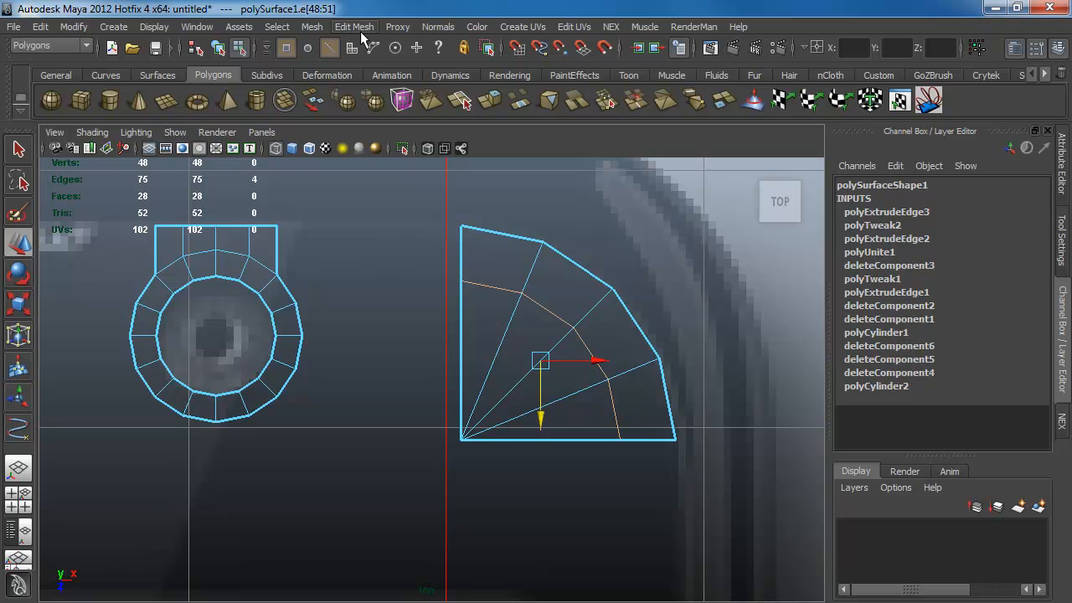
{"action": "right_click_drag", "start_coordinate": [521, 393], "coordinate": [427, 377], "text": "shift"}
{"action": "middle_click_drag", "start_coordinate": [527, 390], "coordinate": [482, 430]}
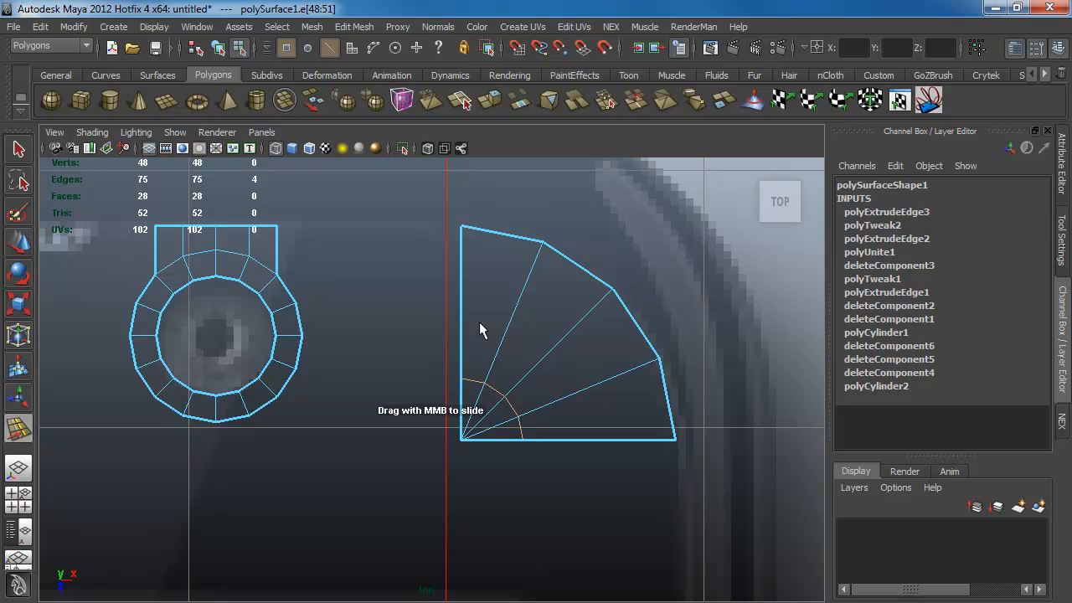
- Insert two edge loops across the corner piece between the small inner arc and the outer arc
{"action": "right_click_drag", "start_coordinate": [480, 321], "coordinate": [507, 310], "text": "shift"}
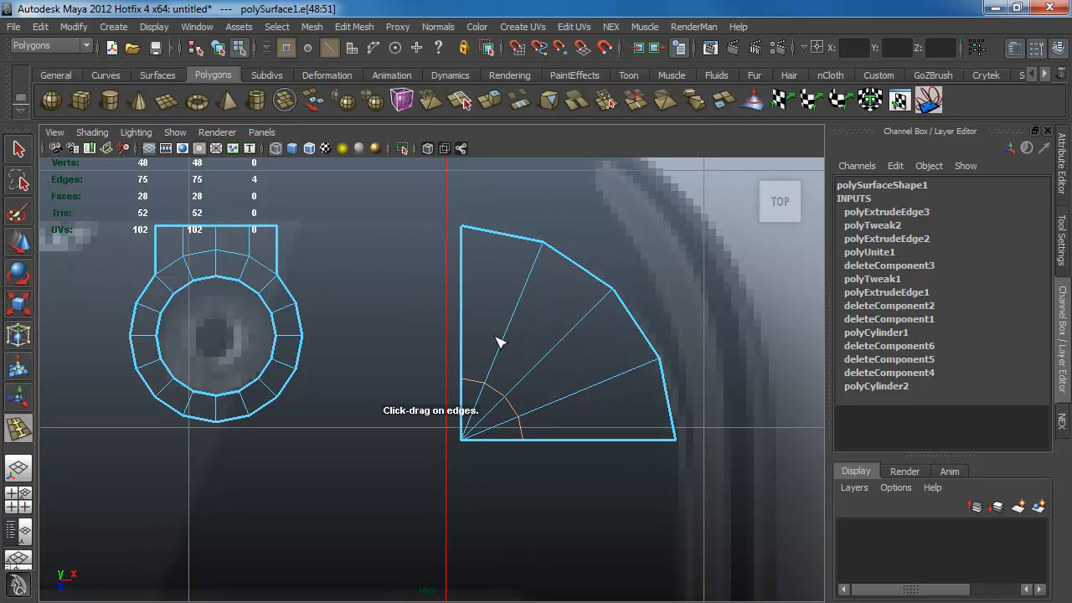
{"action": "left_click_drag", "start_coordinate": [521, 300], "coordinate": [526, 298]}
{"action": "left_click_drag", "start_coordinate": [506, 342], "coordinate": [507, 345]}
{"action": "key", "text": "q"}
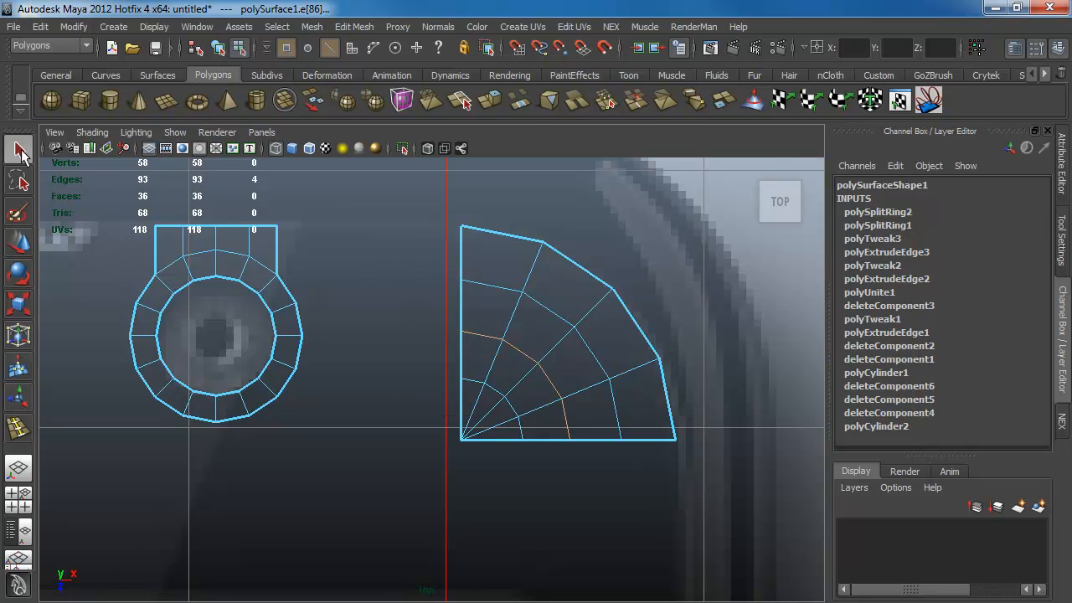
- Extrude the three edges on the camera ring's upper-right side toward the corner piece and align them in a vertical line
{"action": "left_click", "coordinate": [277, 255]}
{"action": "left_click", "coordinate": [299, 318], "text": "shift"}
{"action": "left_click", "coordinate": [501, 105]}
{"action": "left_click_drag", "start_coordinate": [351, 279], "coordinate": [159, 288]}
{"action": "key", "text": "r"}
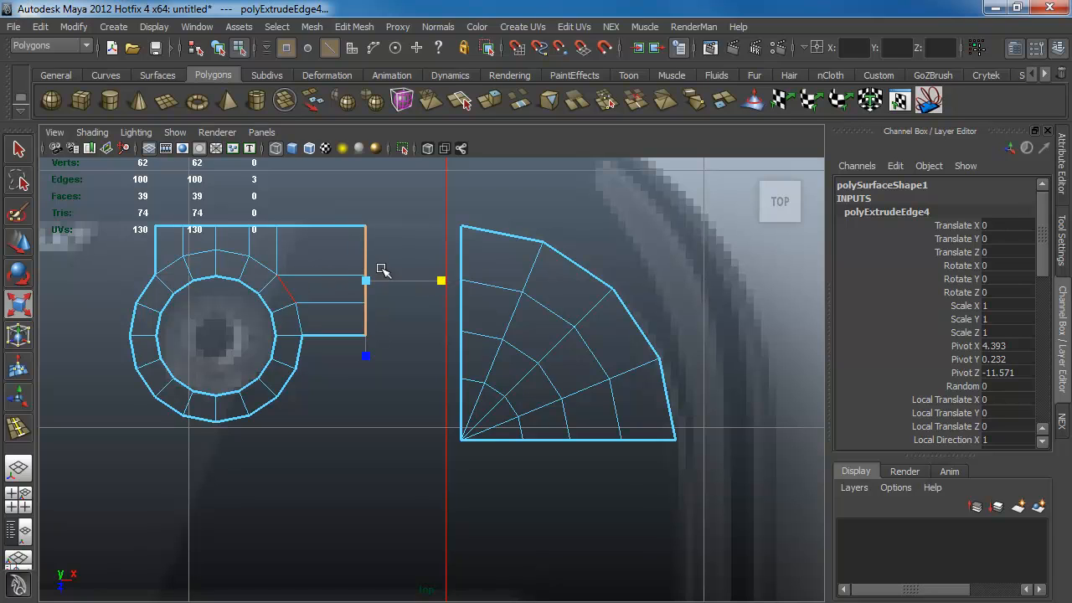
- Snap the extruded strip's four end vertices horizontally onto the corner piece's straight left side
{"action": "left_click", "coordinate": [424, 240]}
{"action": "key", "text": "F9"}
{"action": "left_click_drag", "start_coordinate": [373, 221], "coordinate": [346, 238]}
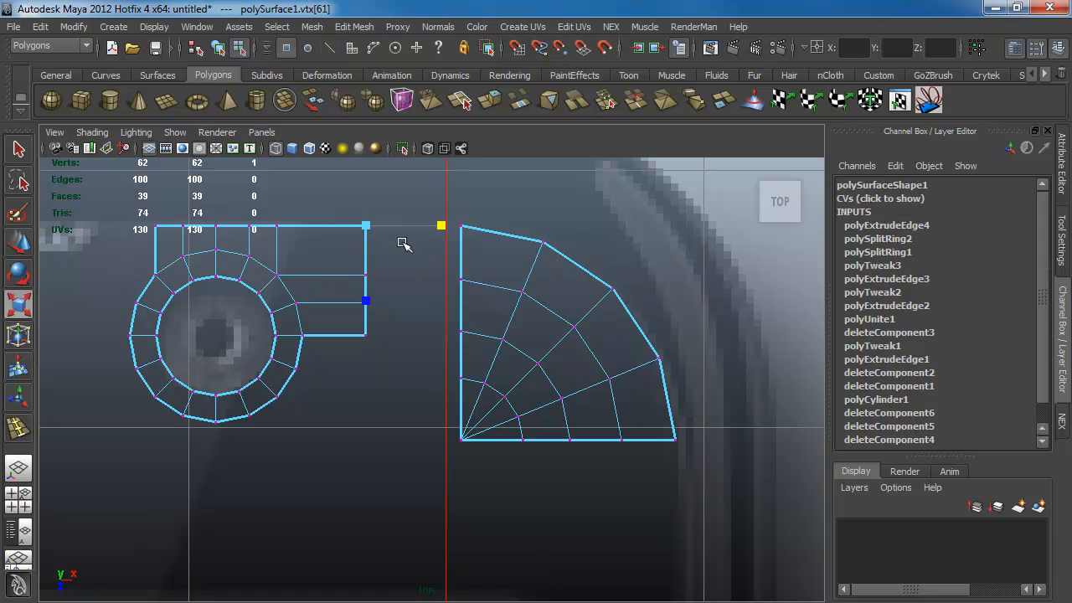
{"action": "key", "text": "w"}
{"action": "key", "text": "v"}
{"action": "left_click_drag", "start_coordinate": [421, 226], "coordinate": [440, 226]}
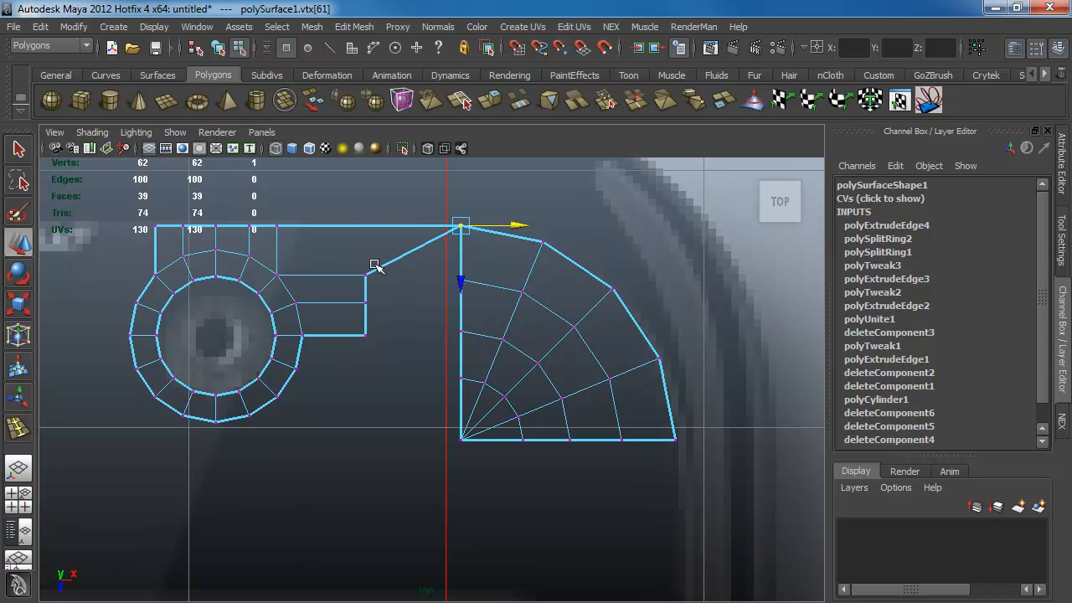
{"action": "left_click_drag", "start_coordinate": [376, 266], "coordinate": [343, 279]}
{"action": "left_click_drag", "start_coordinate": [422, 275], "coordinate": [353, 309]}
{"action": "left_click_drag", "start_coordinate": [419, 302], "coordinate": [341, 351]}
{"action": "left_click_drag", "start_coordinate": [419, 334], "coordinate": [442, 335]}
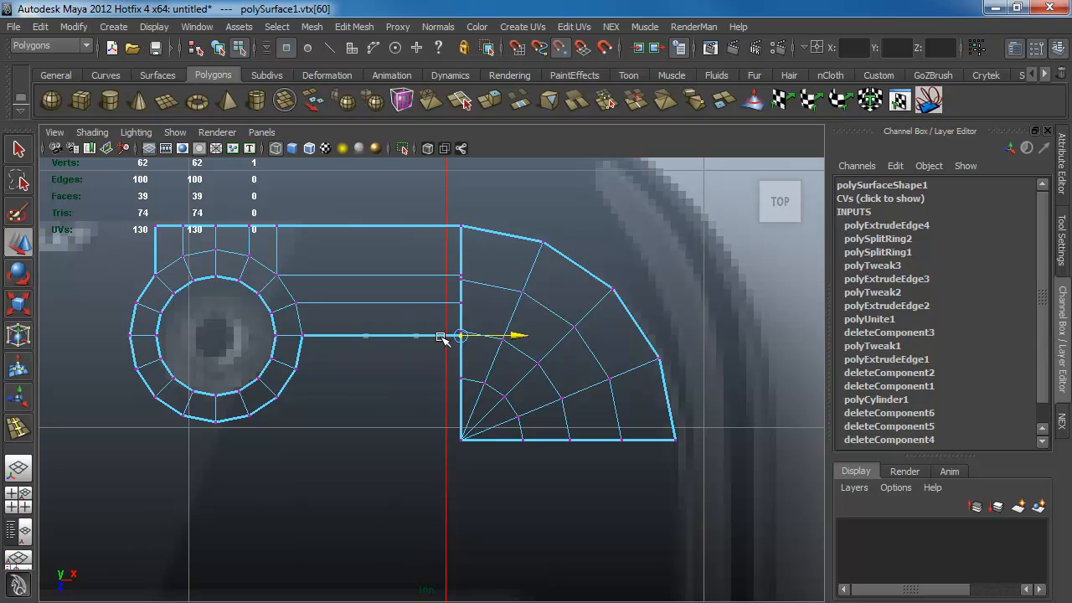
- Slide the corner piece's two middle arc edge loops outward to line up with the strip's two inner horizontal edges
{"action": "double_click", "coordinate": [505, 291]}
{"action": "right_click_drag", "start_coordinate": [529, 314], "coordinate": [481, 302], "text": "shift"}
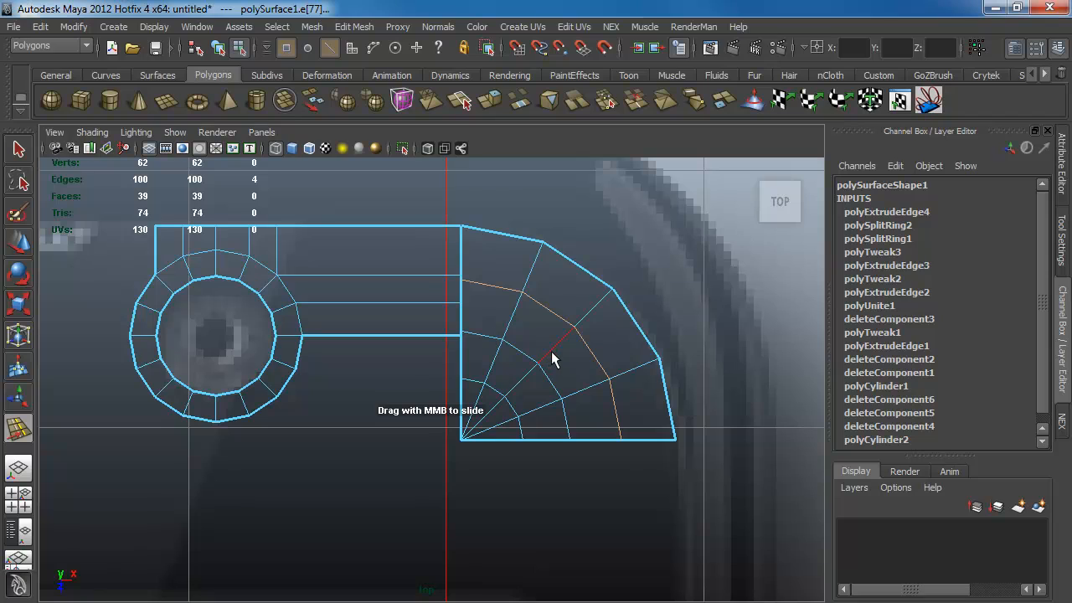
{"action": "mouse_move", "coordinate": [552, 351]}
{"action": "middle_mouse_down"}
{"action": "mouse_move", "coordinate": [563, 335]}
{"action": "mouse_move", "coordinate": [557, 343]}
{"action": "middle_mouse_up"}
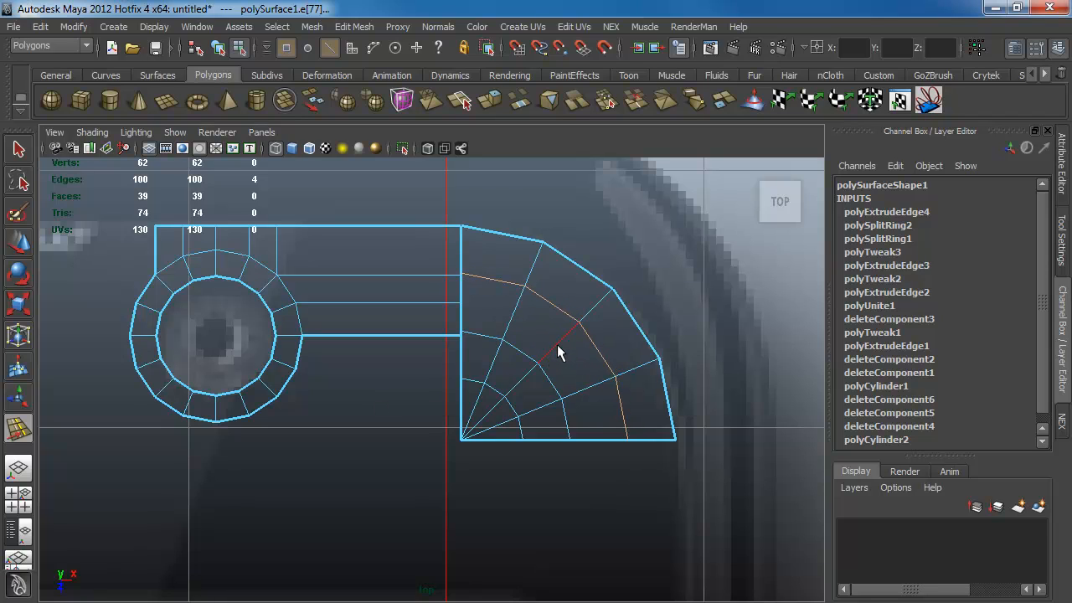
{"action": "left_click", "coordinate": [518, 350]}
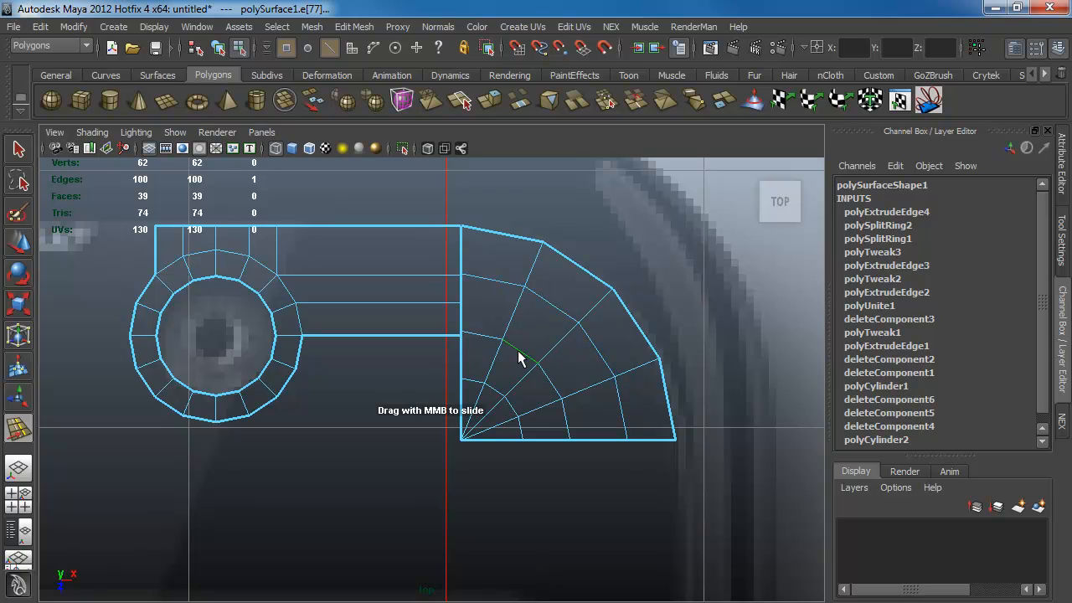
{"action": "double_click", "coordinate": [506, 355]}
{"action": "middle_click_drag", "start_coordinate": [506, 355], "coordinate": [534, 336]}
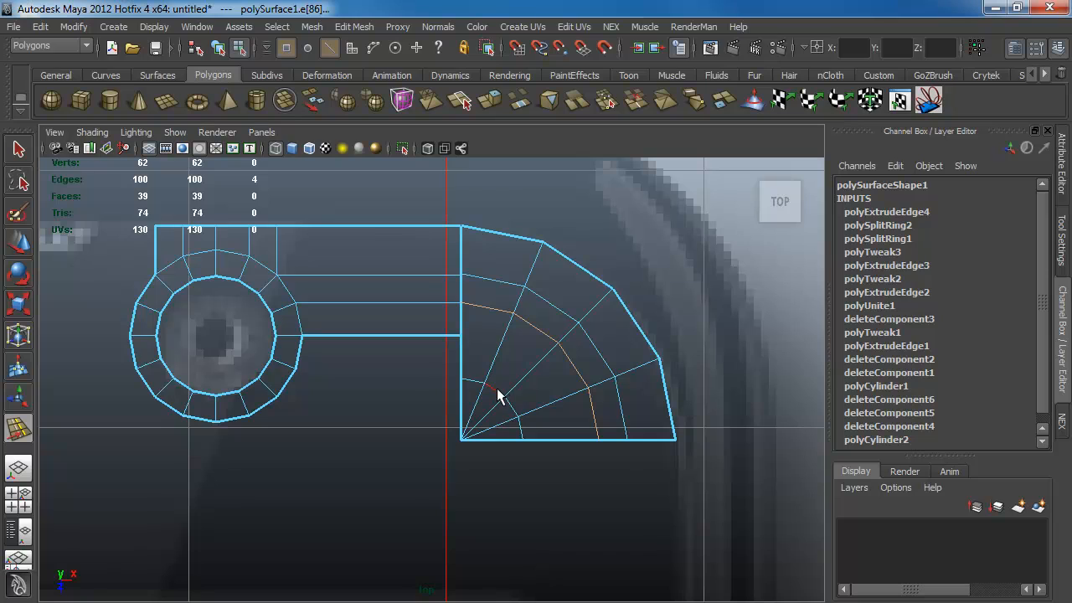
- Insert an edge loop across the corner piece level with the lower edge of the connecting strip
{"action": "right_click_drag", "start_coordinate": [500, 358], "coordinate": [494, 312], "text": "shift"}
{"action": "left_click", "coordinate": [506, 347]}
{"action": "left_click", "coordinate": [32, 140]}
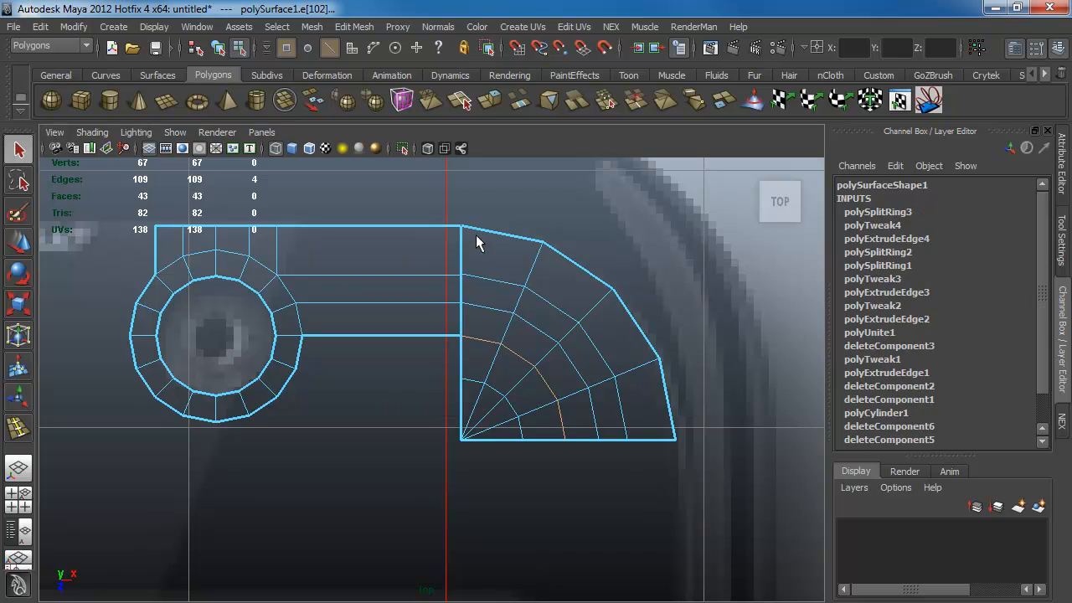
- Merge the overlapping vertices along the seam where the connecting strip meets the corner piece
{"action": "left_click", "coordinate": [480, 232]}
{"action": "key", "text": "F9"}
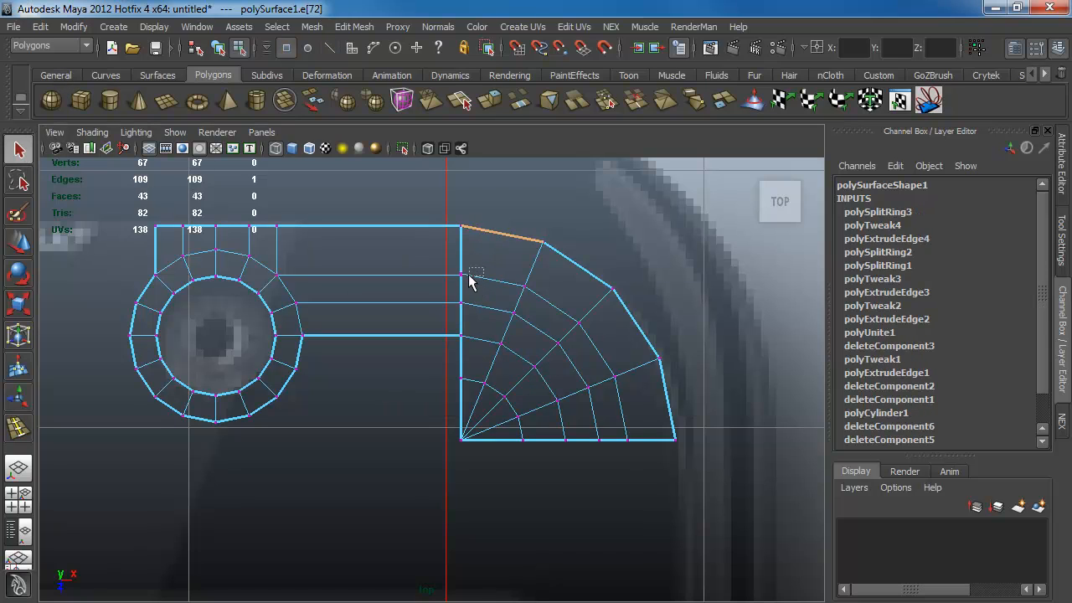
{"action": "left_click", "coordinate": [462, 274]}
{"action": "key", "text": "w"}
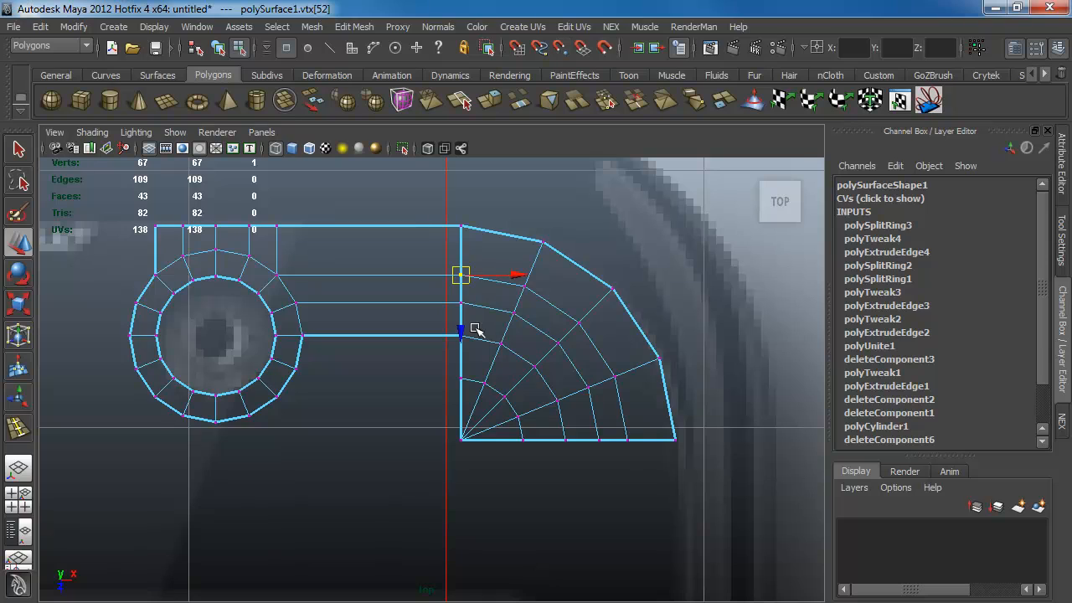
{"action": "left_click", "coordinate": [444, 247]}
{"action": "left_click_drag", "start_coordinate": [459, 366], "coordinate": [474, 372]}
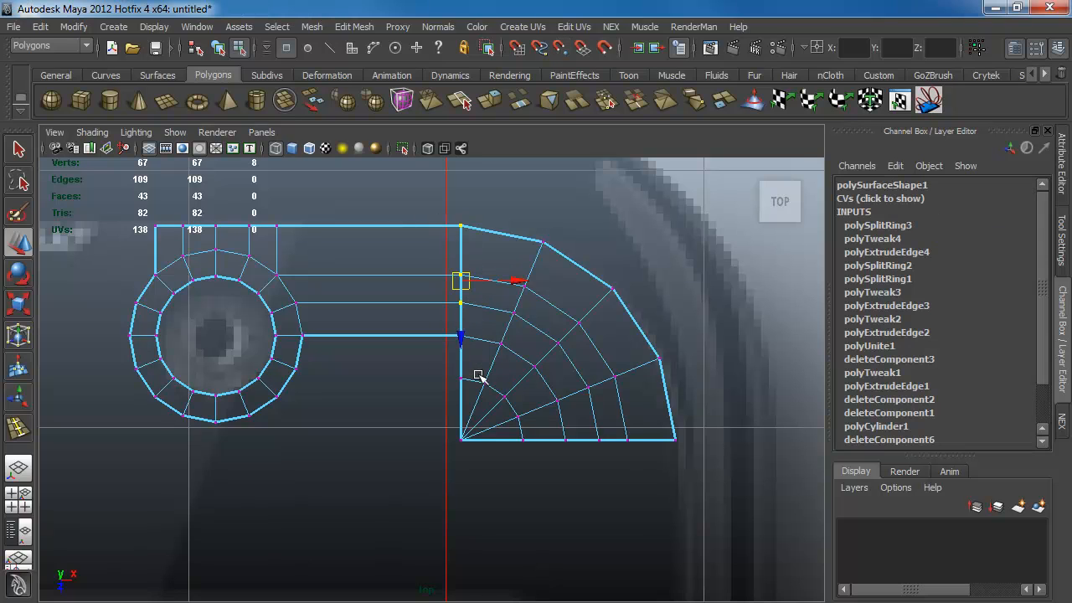
{"action": "left_click", "coordinate": [355, 26]}
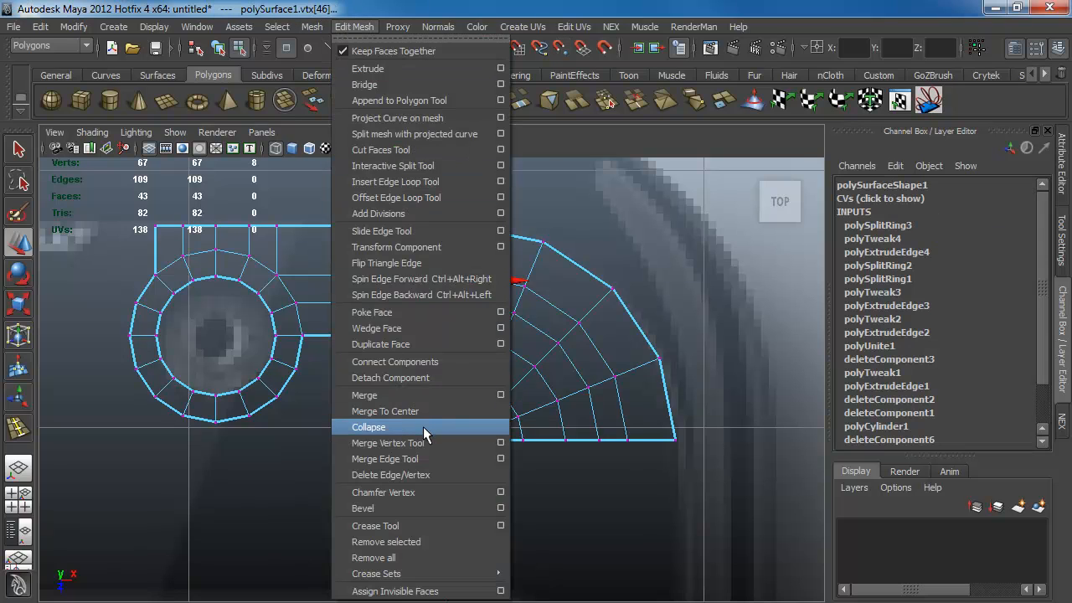
{"action": "left_click", "coordinate": [394, 395]}
{"action": "key", "text": "F8"}
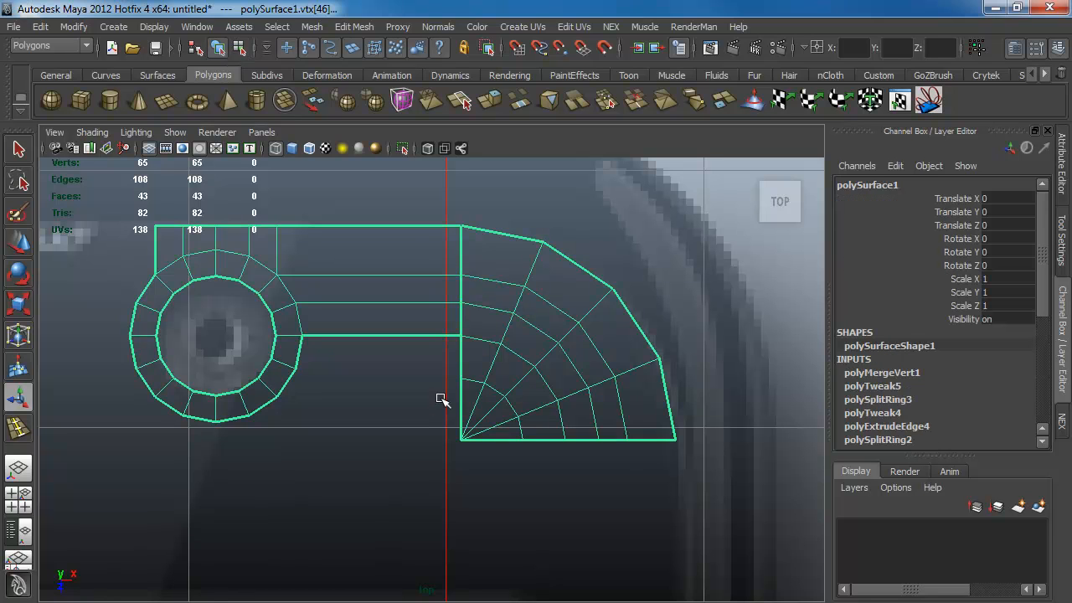
- Merge the vertices at each of the four seam points individually, from the top edge down to the strip's lower edge
{"action": "right_click_drag", "start_coordinate": [441, 364], "coordinate": [531, 304], "text": "alt"}
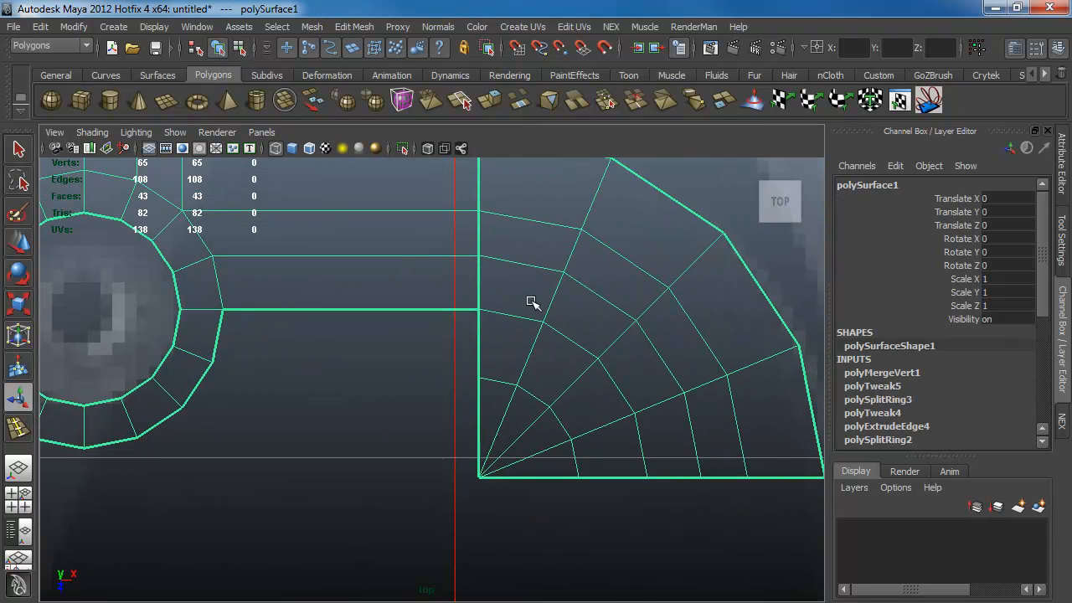
{"action": "middle_click_drag", "start_coordinate": [531, 304], "coordinate": [493, 405], "text": "alt"}
{"action": "key", "text": "F8"}
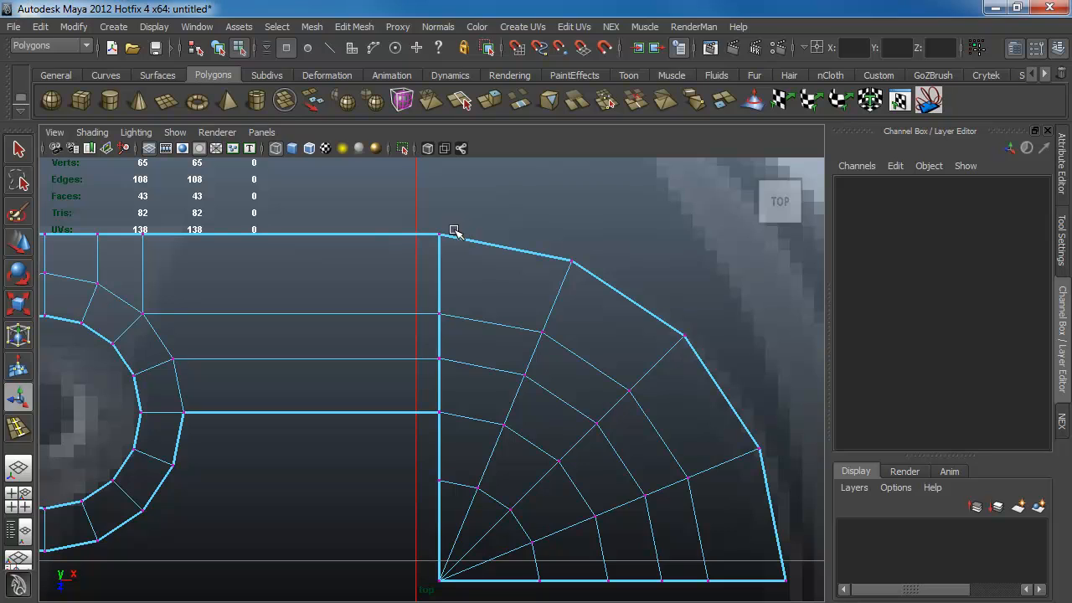
{"action": "left_click_drag", "start_coordinate": [460, 222], "coordinate": [428, 247]}
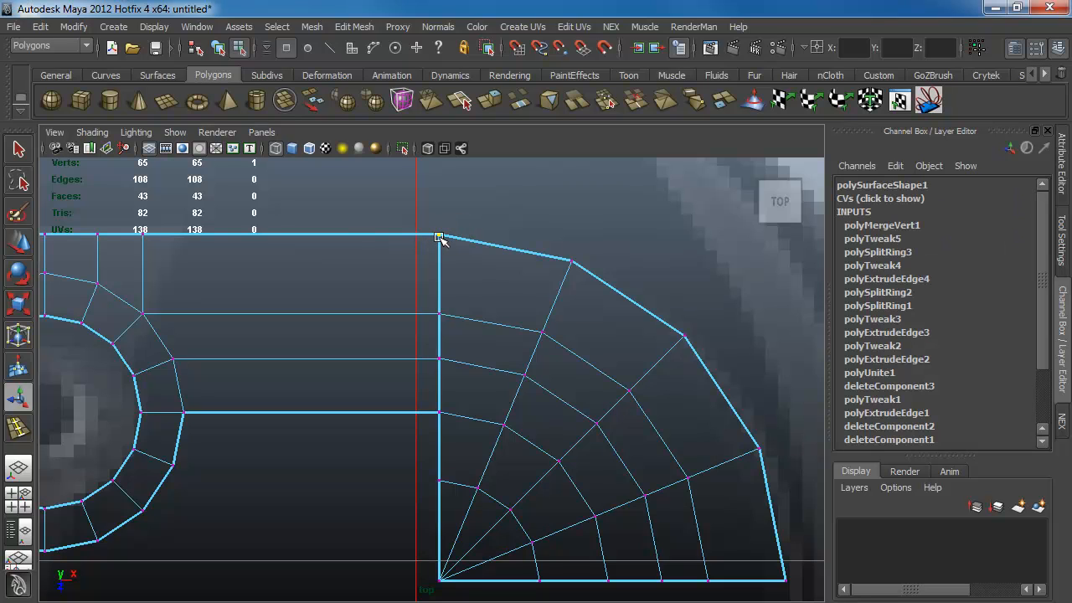
{"action": "right_click_drag", "start_coordinate": [429, 248], "coordinate": [390, 258], "text": "shift"}
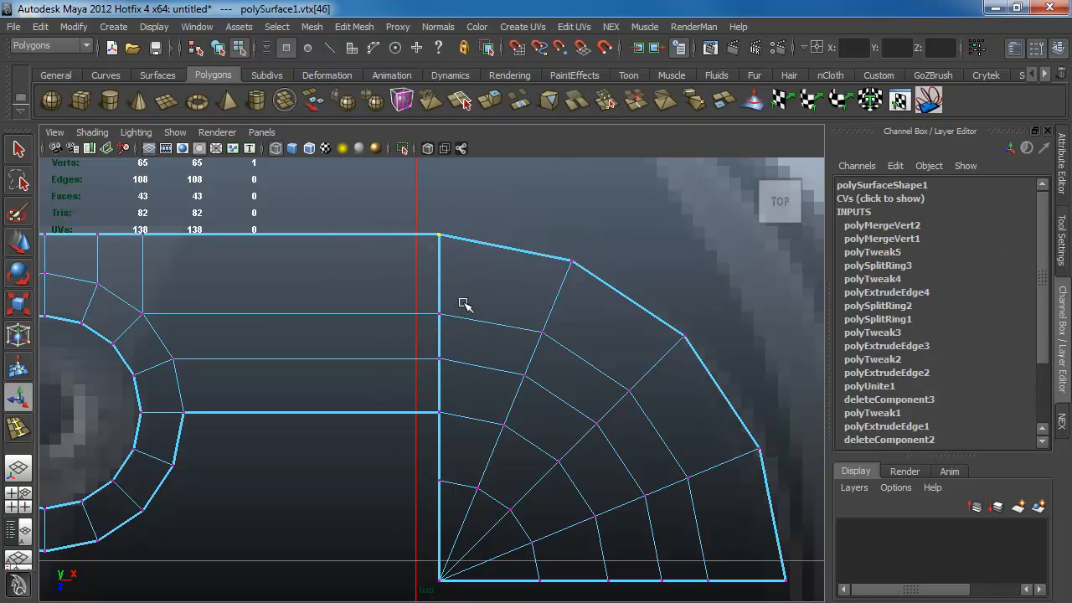
{"action": "key", "text": "g"}
{"action": "left_click_drag", "start_coordinate": [463, 303], "coordinate": [420, 424]}
{"action": "key", "text": "g"}
{"action": "key", "text": "g"}
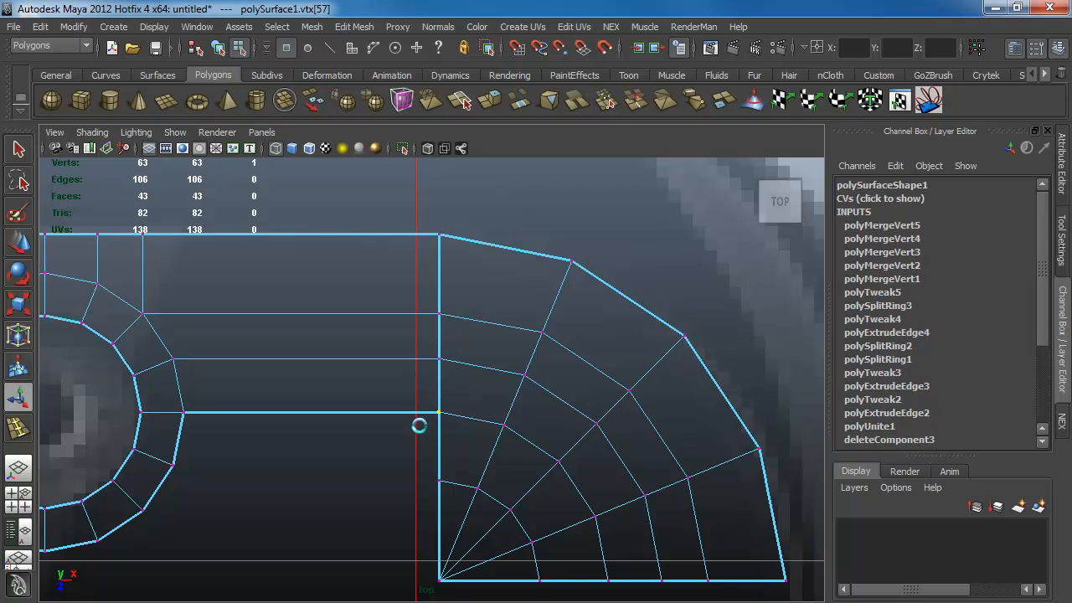
{"action": "key", "text": "F8"}
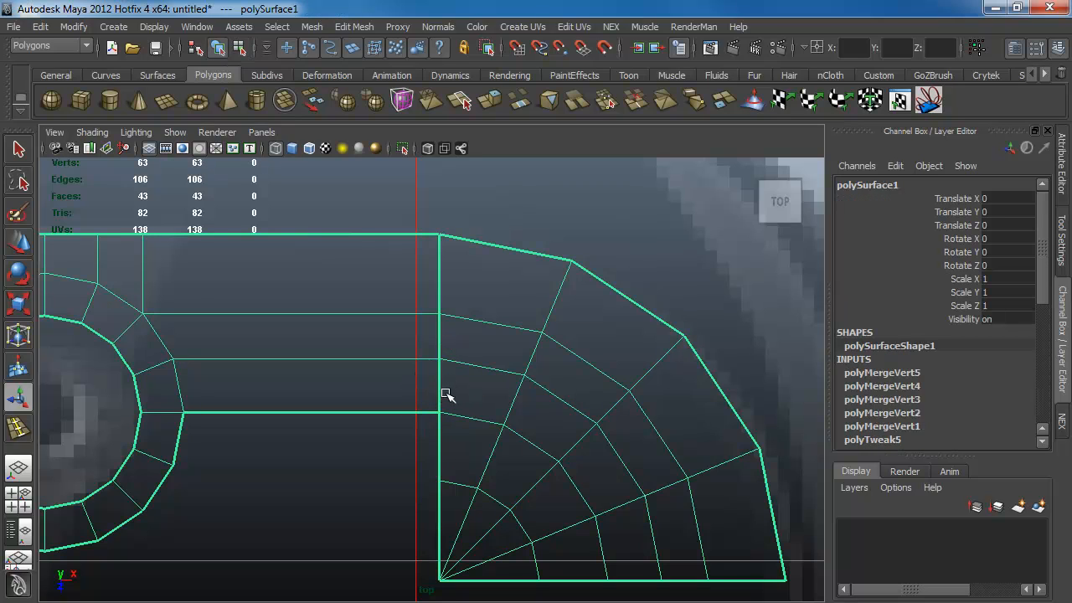
- Conform the joined mesh's normals and reverse them for the whole object
{"action": "left_click", "coordinate": [426, 22]}
{"action": "left_click", "coordinate": [442, 155]}
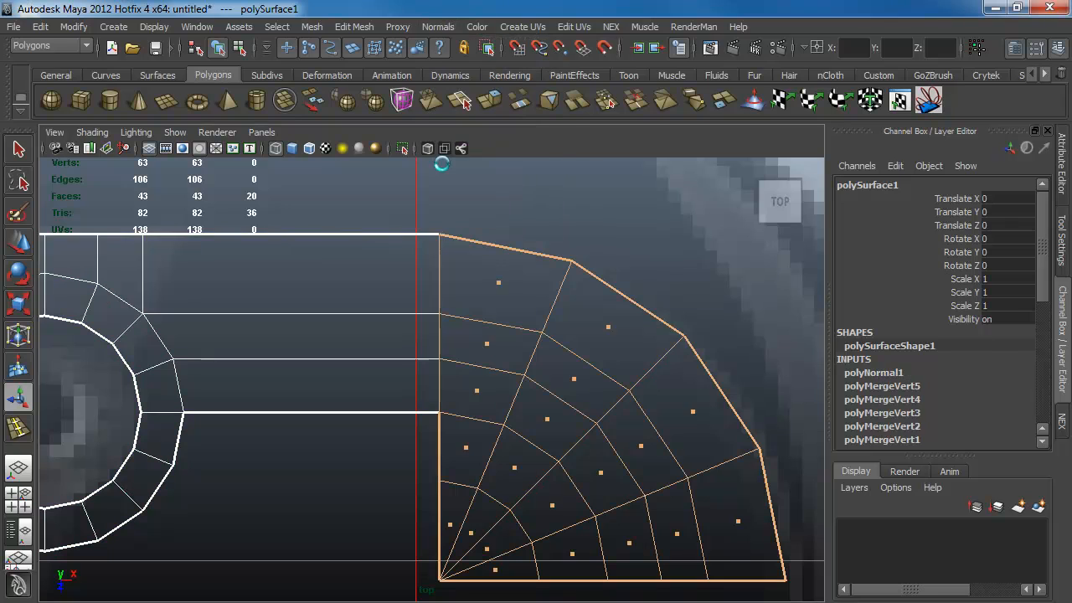
{"action": "left_click", "coordinate": [464, 253]}
{"action": "left_click", "coordinate": [421, 315]}
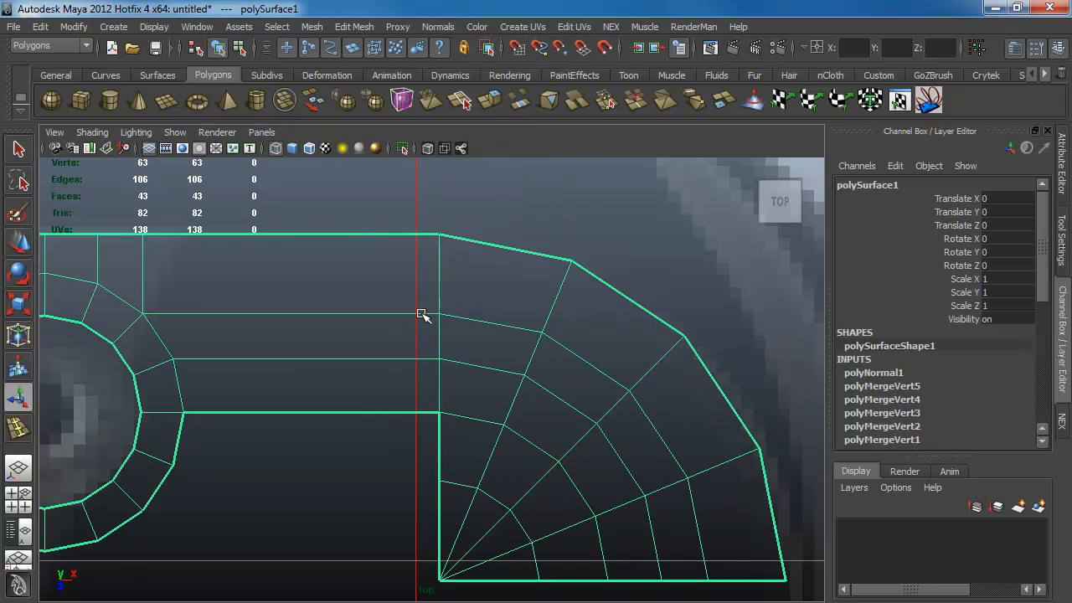
{"action": "key", "text": "space"}
{"action": "left_click", "coordinate": [427, 24]}
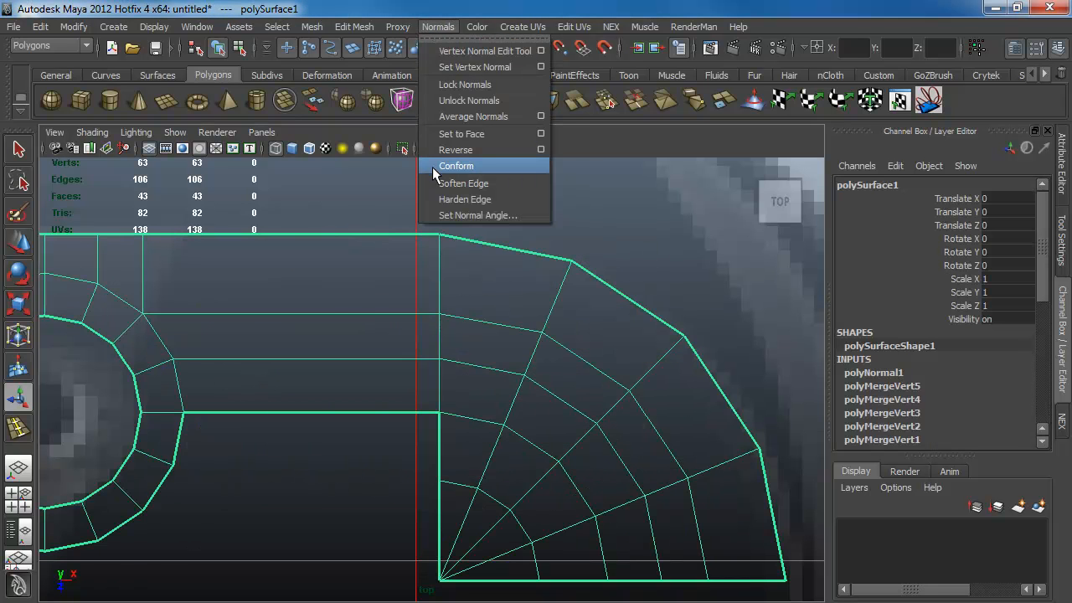
{"action": "left_click", "coordinate": [441, 152]}
{"action": "left_click", "coordinate": [383, 491]}
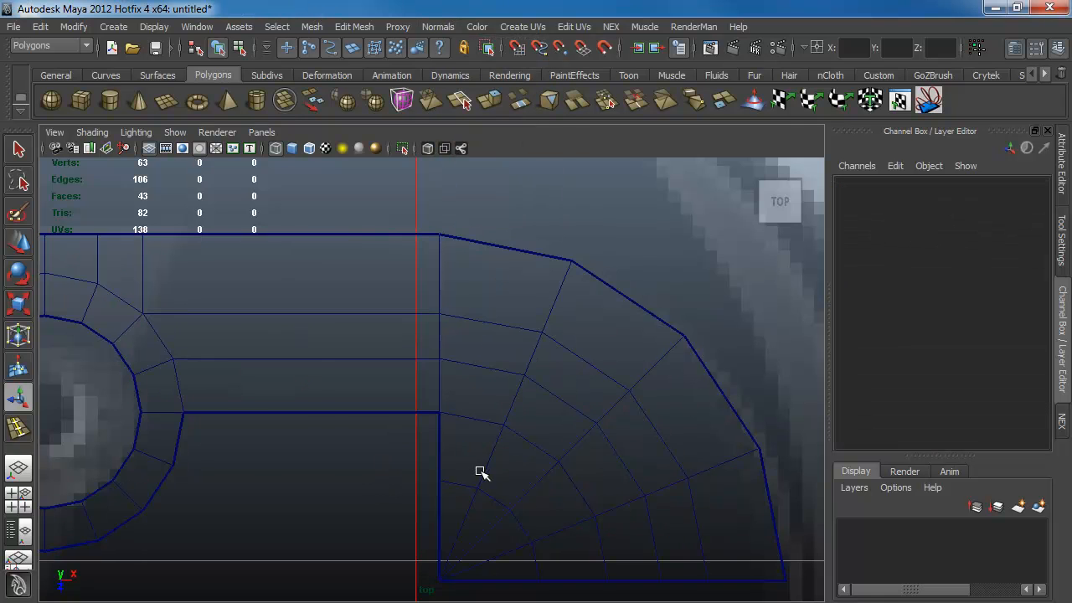
- Extrude the camera ring's four bottom outer edges down to just above the clock and flatten their ends into a horizontal line
{"action": "scroll", "coordinate": [426, 435], "scroll_direction": "down", "scroll_amount": 5}
{"action": "scroll", "coordinate": [542, 413], "scroll_direction": "up", "scroll_amount": 2}
{"action": "middle_click_drag", "start_coordinate": [371, 384], "coordinate": [410, 319], "text": "alt"}
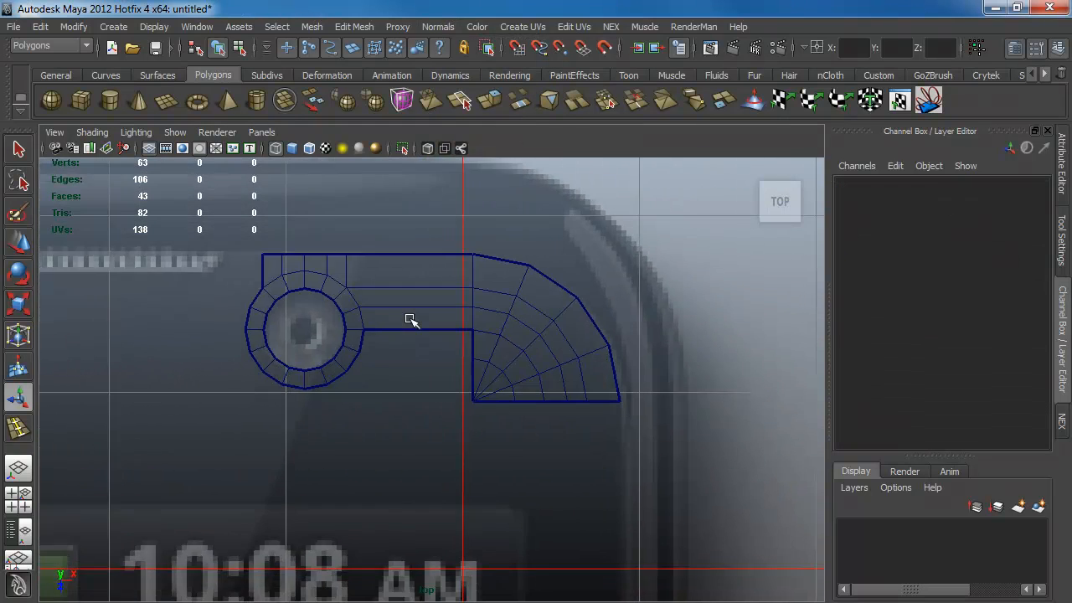
{"action": "scroll", "coordinate": [505, 387], "scroll_direction": "up", "scroll_amount": 2}
{"action": "middle_click_drag", "start_coordinate": [383, 403], "coordinate": [427, 361], "text": "alt"}
{"action": "middle_click_drag", "start_coordinate": [332, 346], "coordinate": [388, 348], "text": "alt"}
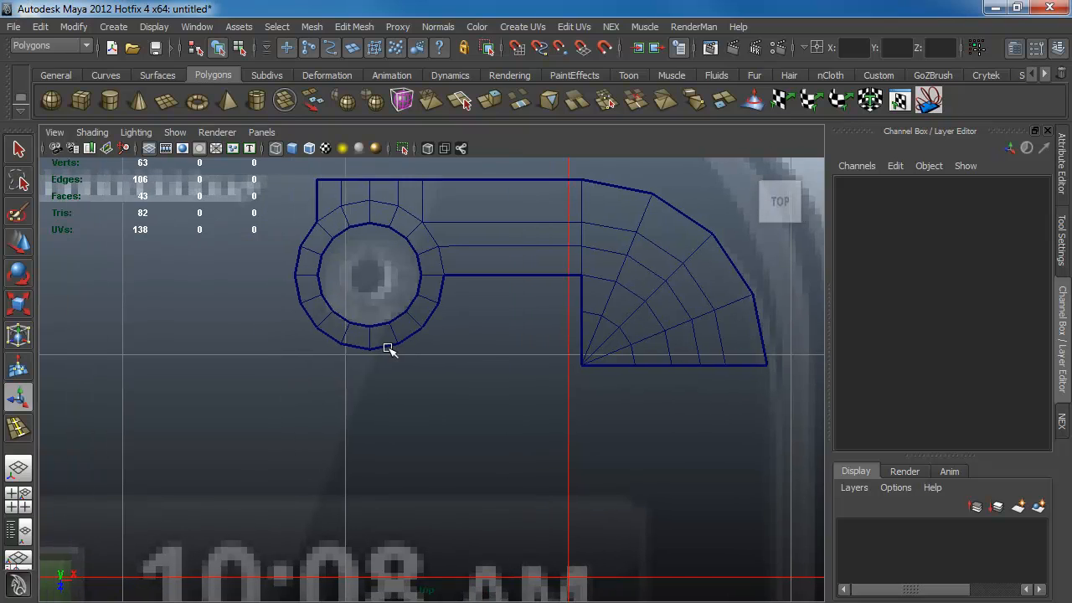
{"action": "key", "text": "F10"}
{"action": "left_click", "coordinate": [409, 336]}
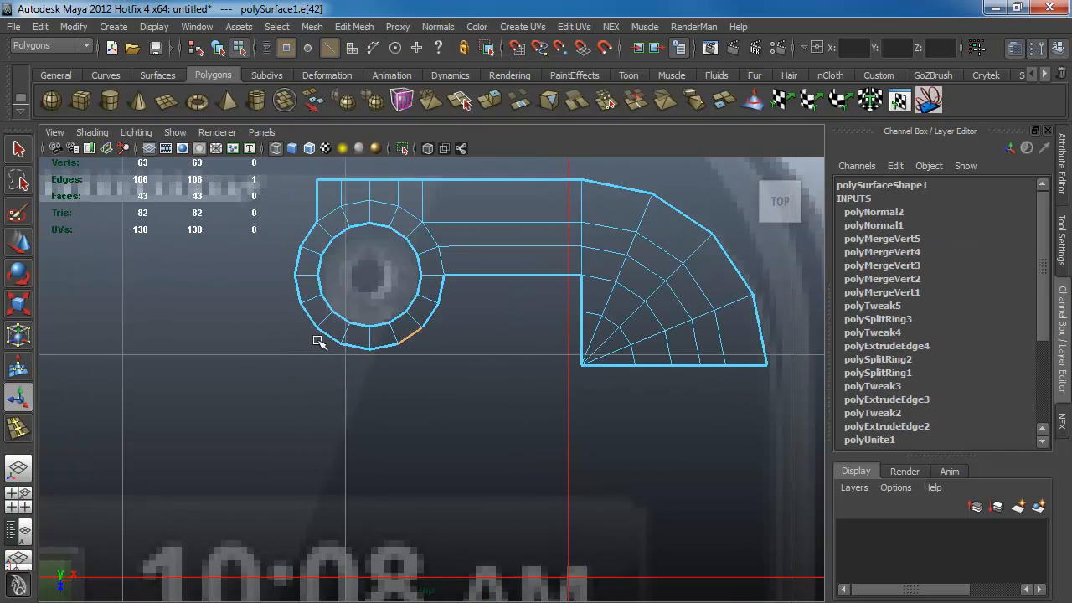
{"action": "double_click", "coordinate": [325, 332], "text": "shift"}
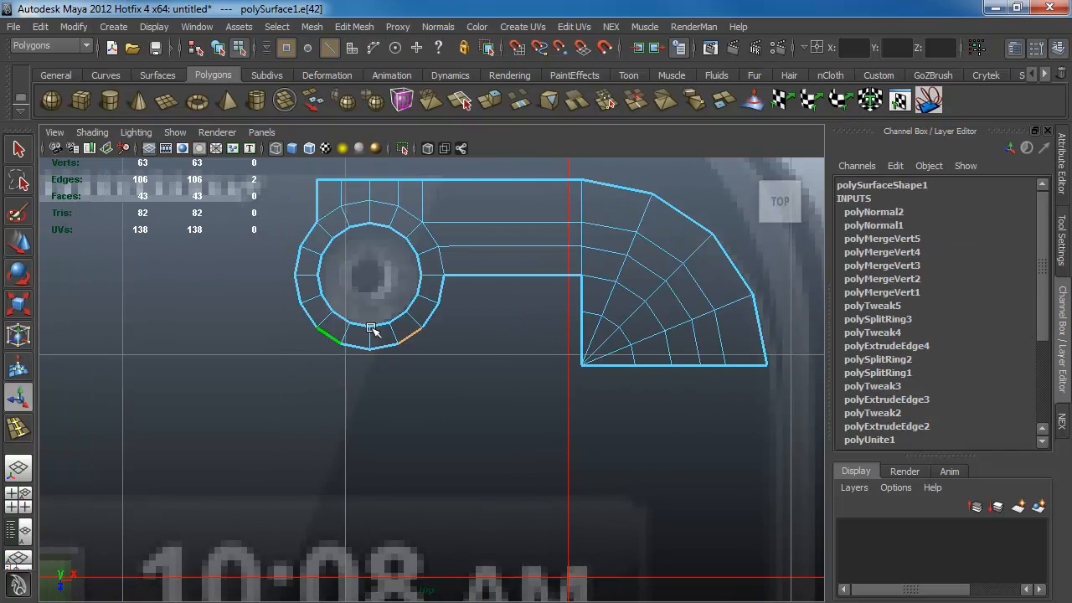
{"action": "left_click", "coordinate": [501, 101]}
{"action": "left_click_drag", "start_coordinate": [358, 382], "coordinate": [364, 513]}
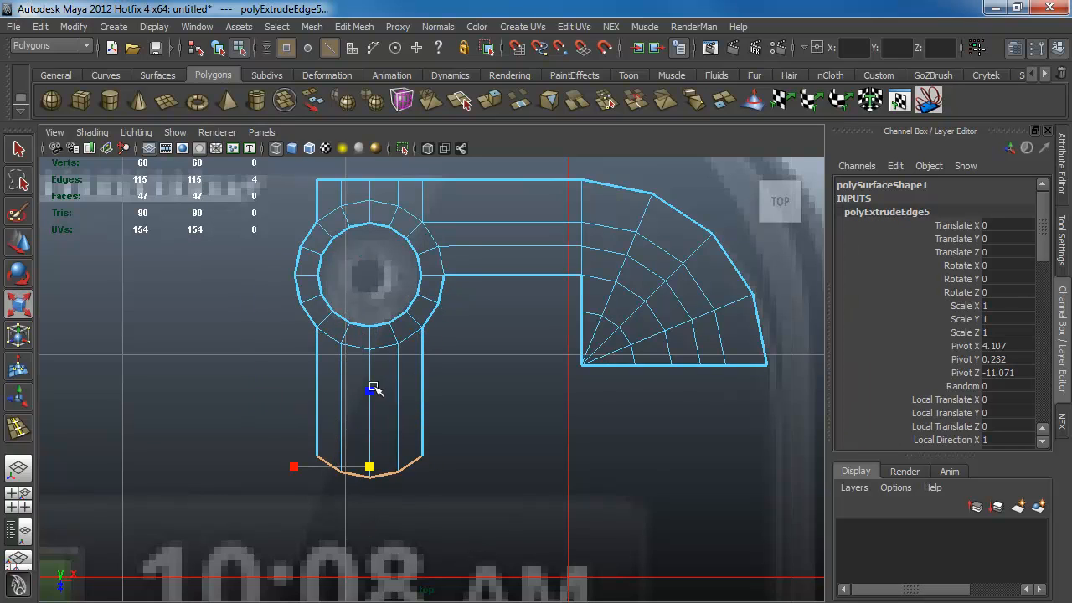
{"action": "left_click_drag", "start_coordinate": [370, 390], "coordinate": [366, 547]}
{"action": "key", "text": "w"}
- Examine the reference image across the phone's upper front and preview the mesh smoothed
{"action": "middle_click_drag", "start_coordinate": [597, 485], "coordinate": [498, 417], "text": "alt"}
{"action": "right_click_drag", "start_coordinate": [523, 446], "coordinate": [555, 472], "text": "alt"}
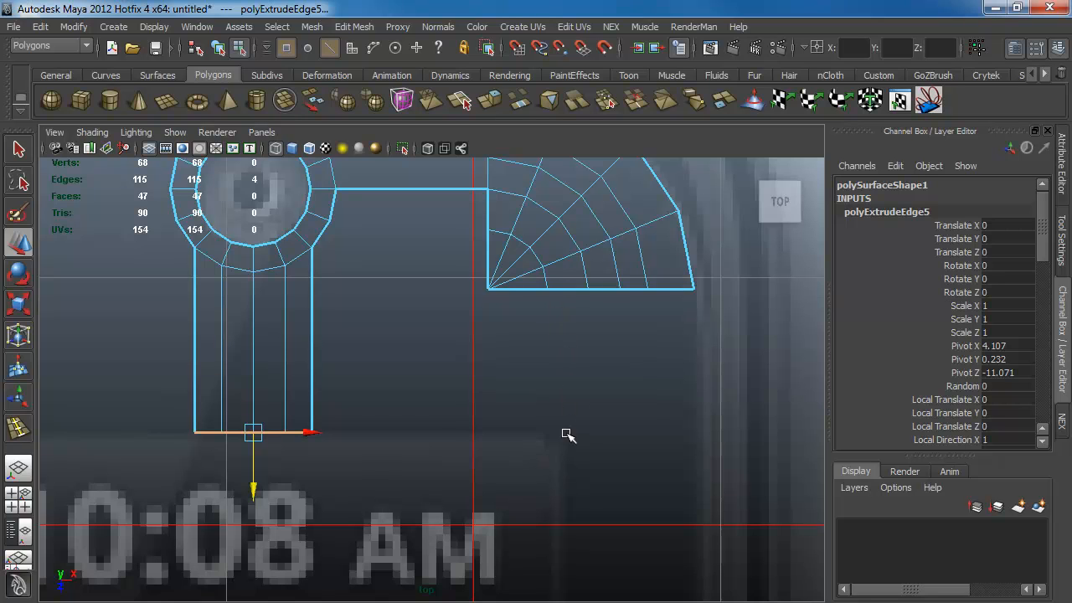
{"action": "middle_click_drag", "start_coordinate": [572, 399], "coordinate": [605, 310], "text": "alt"}
{"action": "middle_click_drag", "start_coordinate": [542, 392], "coordinate": [779, 398], "text": "alt"}
{"action": "middle_click_drag", "start_coordinate": [403, 398], "coordinate": [779, 406], "text": "alt"}
{"action": "middle_click_drag", "start_coordinate": [360, 410], "coordinate": [711, 405], "text": "alt"}
{"action": "middle_click_drag", "start_coordinate": [328, 414], "coordinate": [683, 419], "text": "alt"}
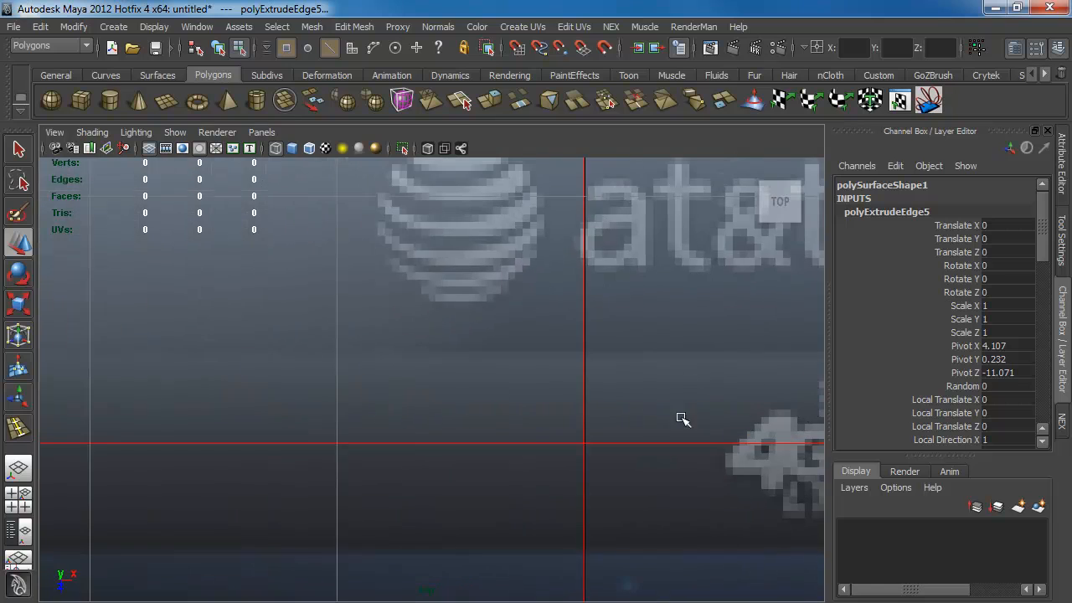
{"action": "middle_click_drag", "start_coordinate": [409, 383], "coordinate": [747, 366], "text": "alt"}
{"action": "middle_click_drag", "start_coordinate": [373, 397], "coordinate": [685, 407], "text": "alt"}
{"action": "right_click_drag", "start_coordinate": [612, 416], "coordinate": [208, 398], "text": "alt"}
{"action": "right_click_drag", "start_coordinate": [377, 406], "coordinate": [627, 431], "text": "alt"}
{"action": "middle_click_drag", "start_coordinate": [629, 405], "coordinate": [160, 383], "text": "alt"}
{"action": "right_click_drag", "start_coordinate": [159, 382], "coordinate": [642, 449], "text": "alt"}
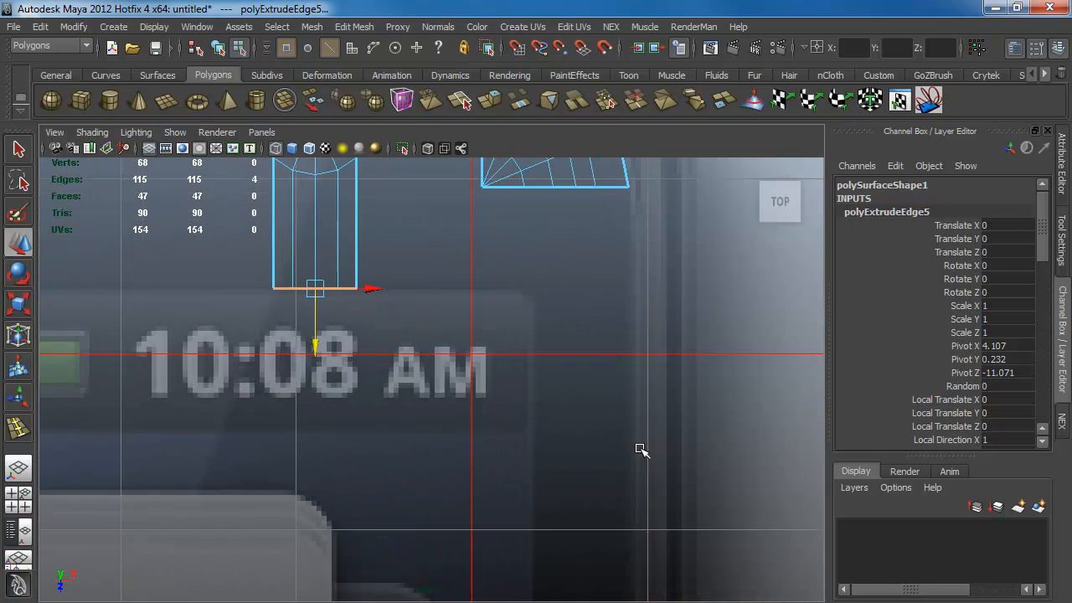
{"action": "middle_click_drag", "start_coordinate": [506, 336], "coordinate": [486, 413], "text": "alt"}
{"action": "key", "text": "3"}
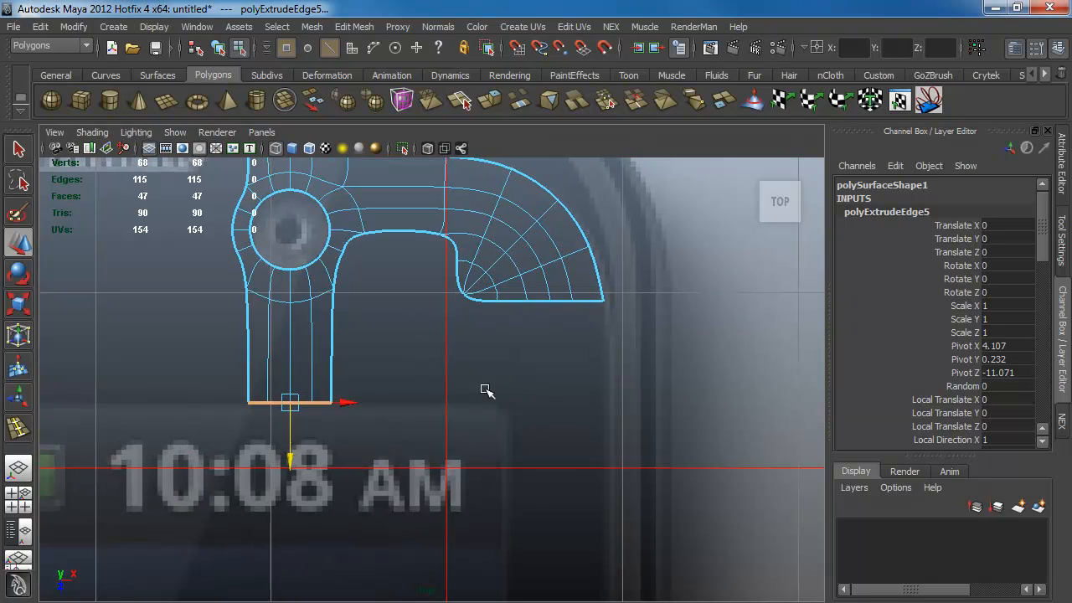
{"action": "key", "text": "1"}
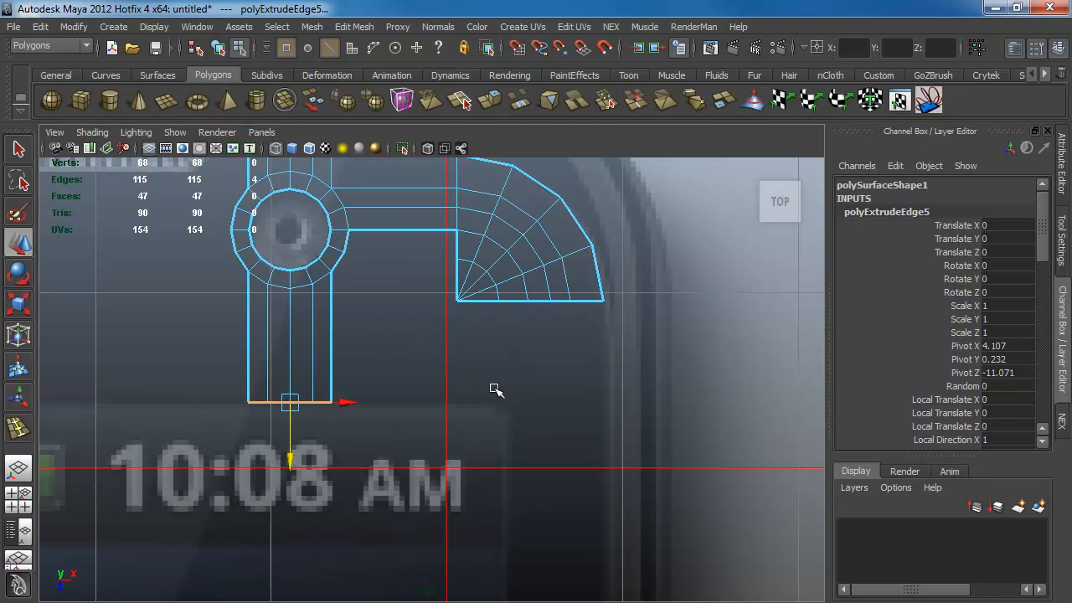
- Slide the corner piece's innermost arc edge loop tight against the fan's centre point
{"action": "middle_click_drag", "start_coordinate": [361, 297], "coordinate": [352, 335], "text": "alt"}
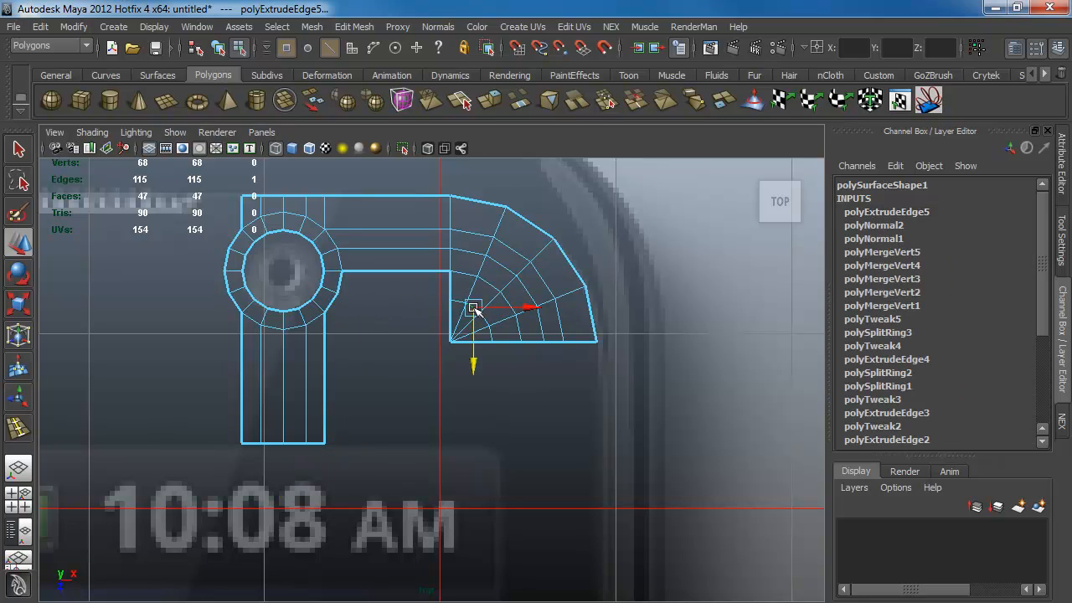
{"action": "left_click", "coordinate": [472, 308]}
{"action": "right_click", "coordinate": [479, 309], "text": "shift"}
{"action": "right_click_drag", "start_coordinate": [479, 309], "coordinate": [394, 288], "text": "shift"}
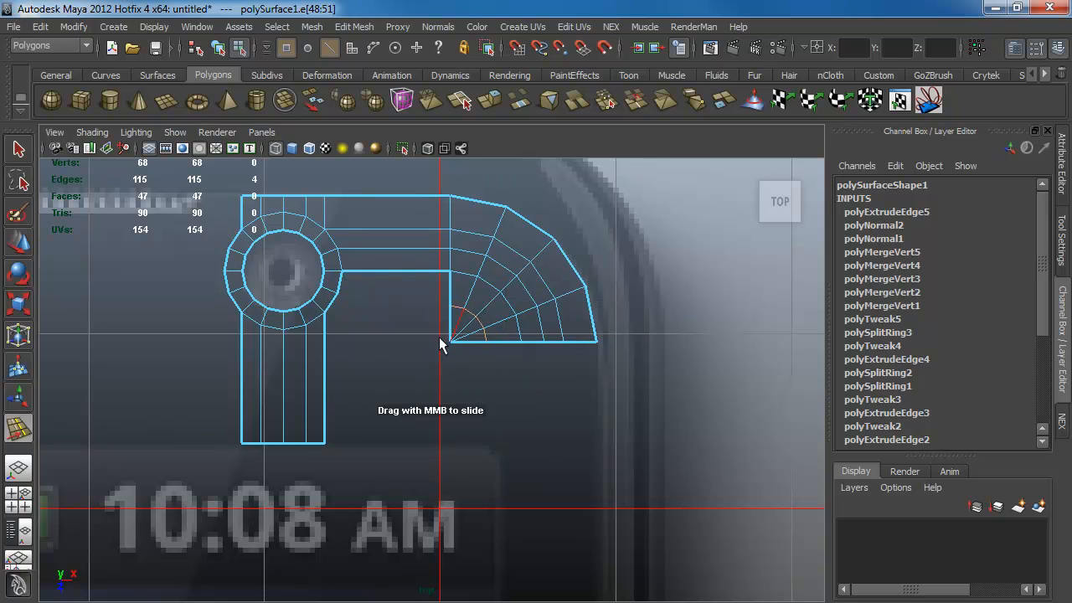
{"action": "middle_click_drag", "start_coordinate": [439, 337], "coordinate": [408, 358]}
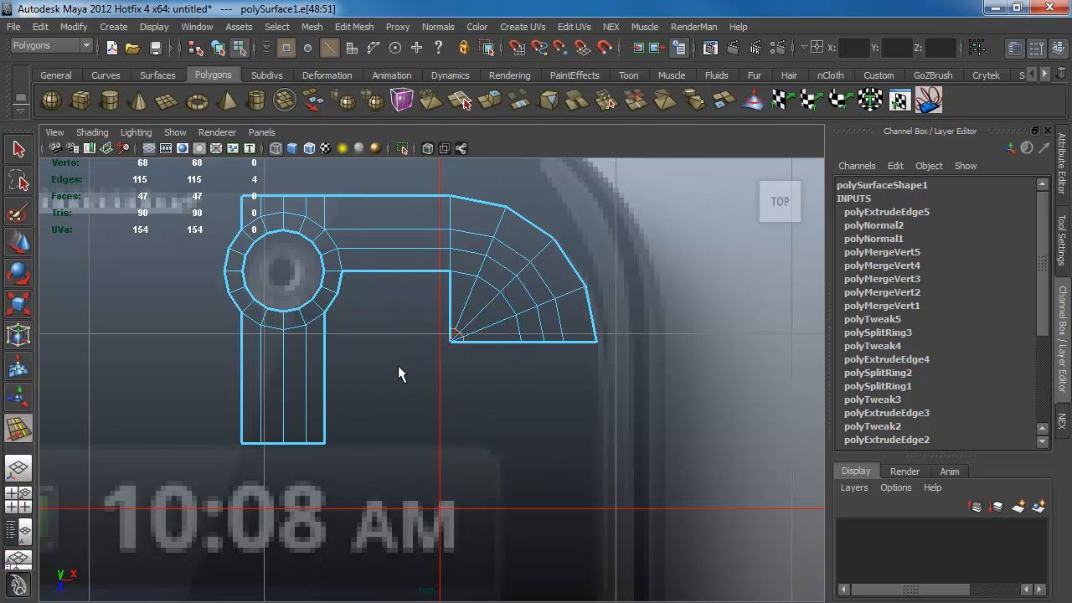
- Insert an edge loop across the corner piece between the tiny innermost arc and the next arc outward
{"action": "right_click_drag", "start_coordinate": [484, 305], "coordinate": [491, 278], "text": "shift"}
{"action": "left_click_drag", "start_coordinate": [470, 302], "coordinate": [466, 302]}
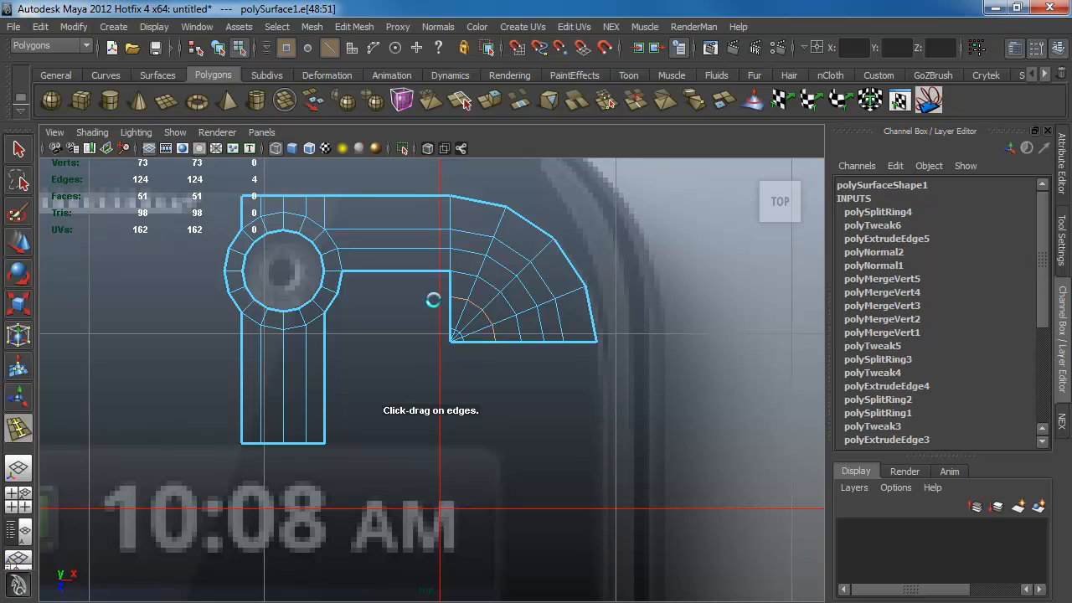
{"action": "left_click", "coordinate": [17, 149]}
- Extrude the camera ring's two lower-right outer edges across to the corner piece and flatten their ends against its vertical side
{"action": "double_click", "coordinate": [339, 289]}
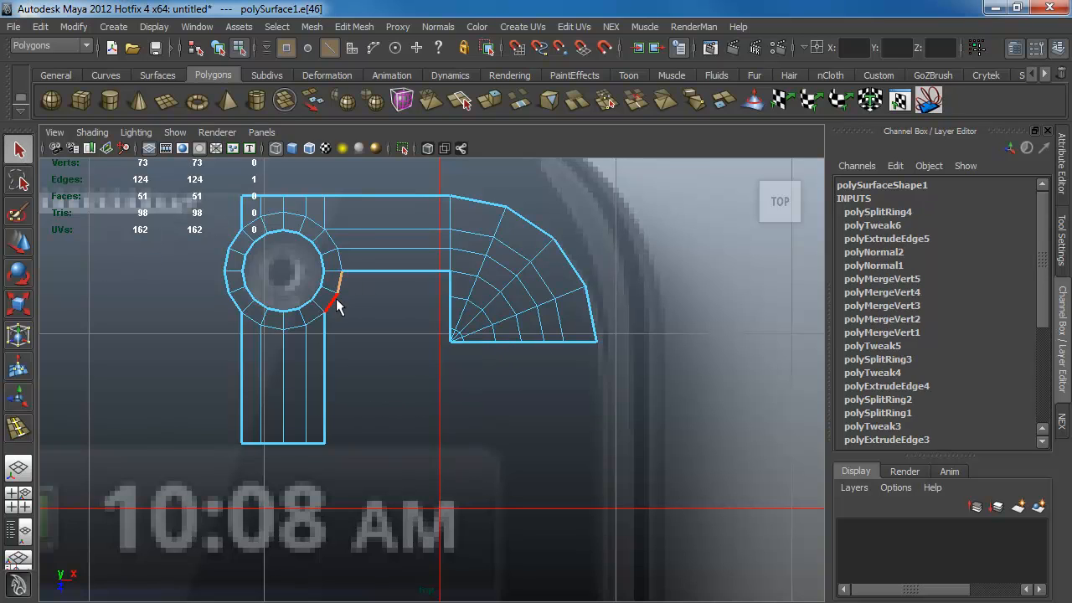
{"action": "left_click", "coordinate": [493, 102]}
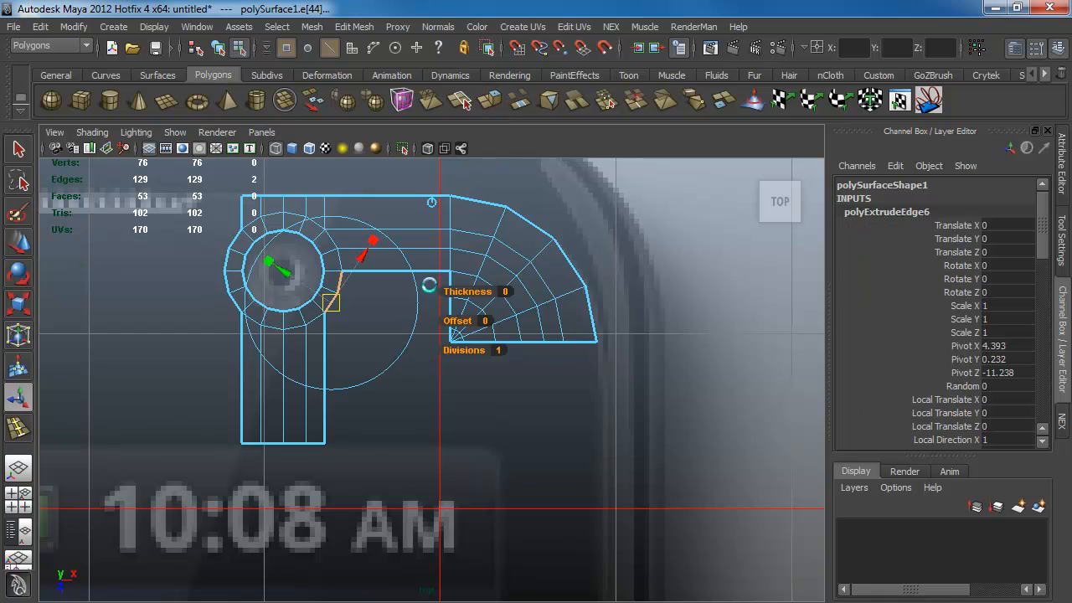
{"action": "left_click_drag", "start_coordinate": [359, 293], "coordinate": [432, 295]}
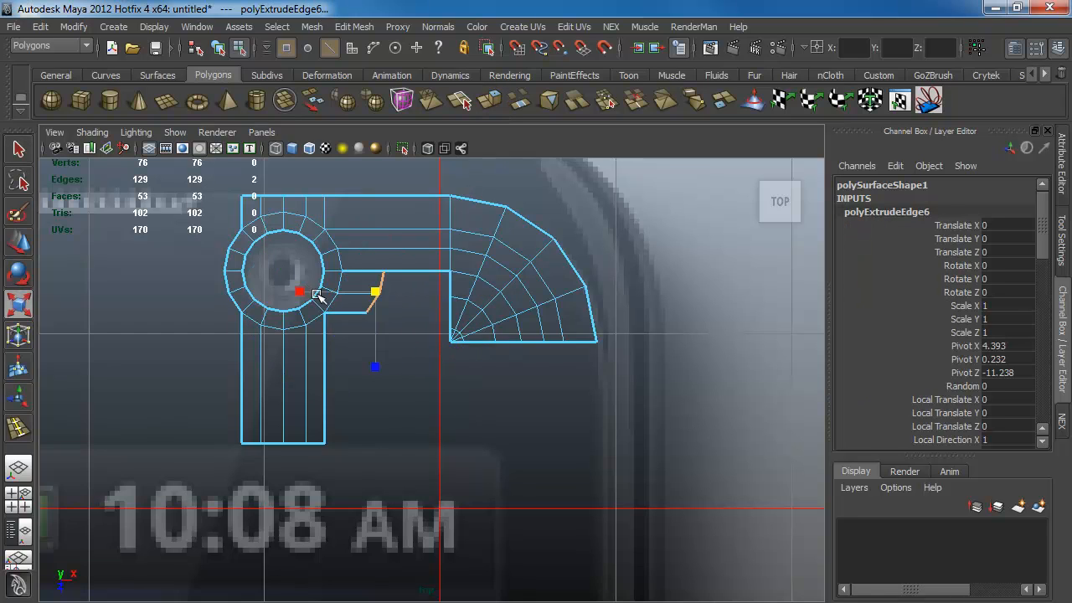
{"action": "left_click_drag", "start_coordinate": [300, 291], "coordinate": [509, 291]}
{"action": "key", "text": "w"}
- Insert an edge loop across the corner fan outside the innermost arc, meeting the lower edge of the extruded strip
{"action": "scroll", "coordinate": [573, 383], "scroll_direction": "up", "scroll_amount": 1}
{"action": "scroll", "coordinate": [573, 383], "scroll_direction": "up", "scroll_amount": 1}
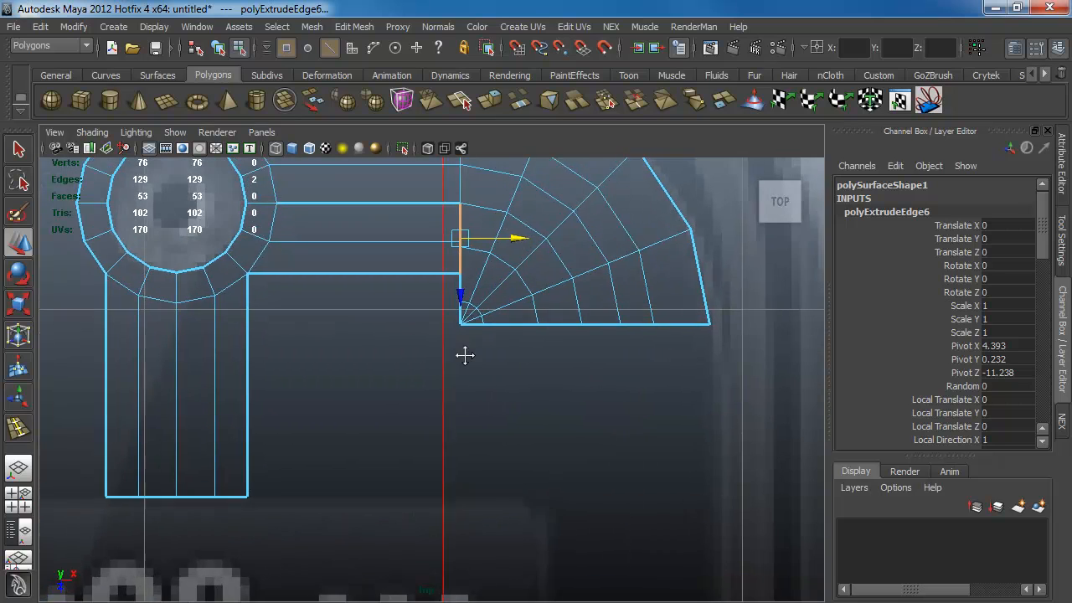
{"action": "scroll", "coordinate": [462, 354], "scroll_direction": "up", "scroll_amount": 1}
{"action": "scroll", "coordinate": [438, 407], "scroll_direction": "up", "scroll_amount": 1}
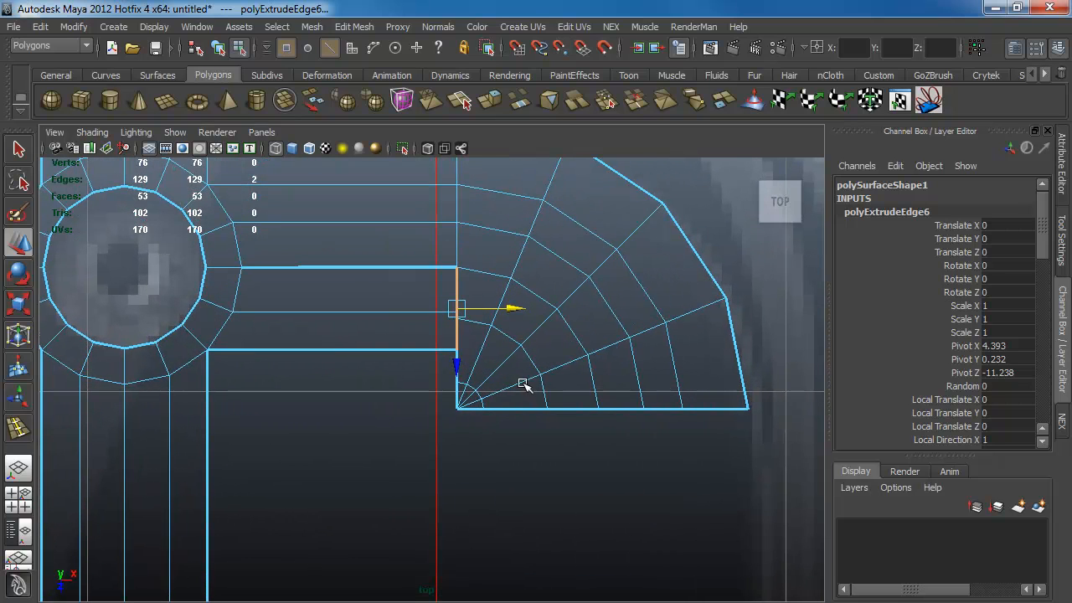
{"action": "right_click", "coordinate": [472, 356], "text": "shift"}
{"action": "left_click", "coordinate": [472, 319]}
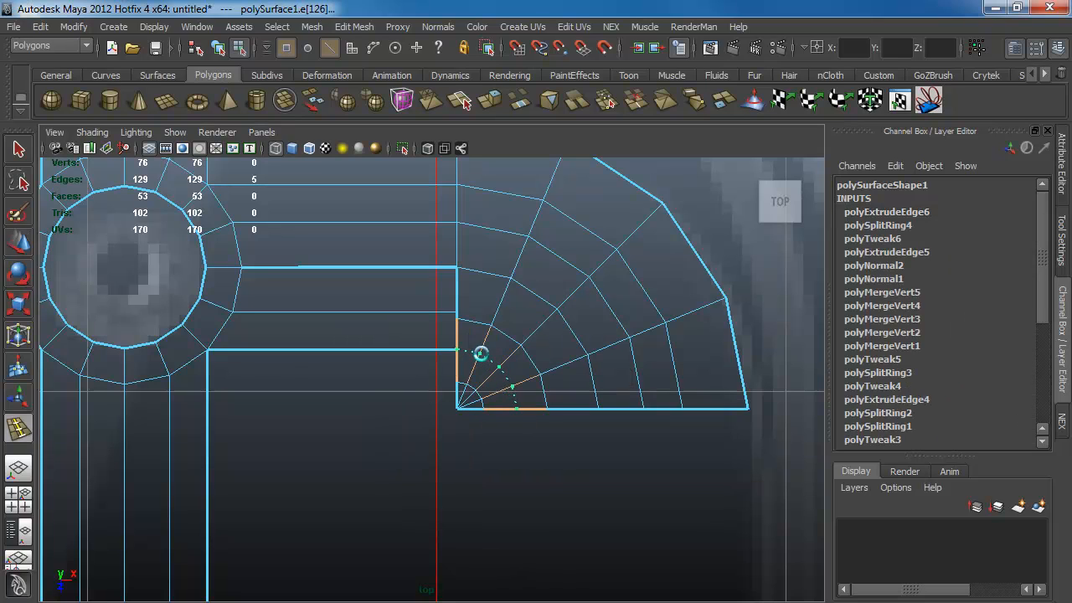
{"action": "left_click_drag", "start_coordinate": [480, 354], "coordinate": [480, 353]}
{"action": "left_click", "coordinate": [25, 151]}
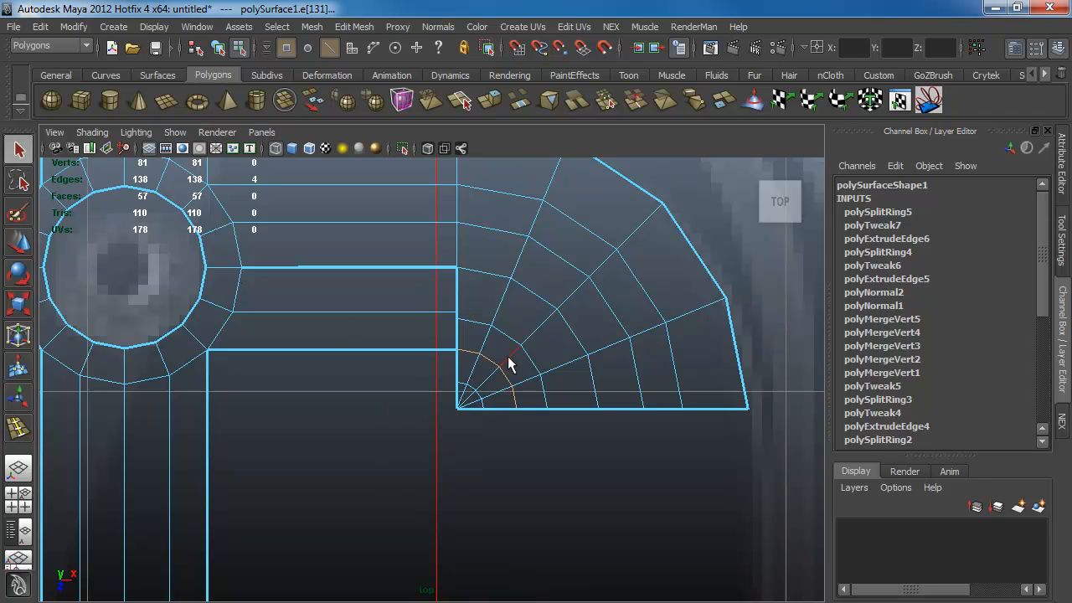
- Slide the fan's next outer arc loop outward until it lines up with the strip's middle edge
{"action": "double_click", "coordinate": [473, 319]}
{"action": "right_click_drag", "start_coordinate": [473, 319], "coordinate": [423, 308], "text": "shift"}
{"action": "middle_click_drag", "start_coordinate": [513, 338], "coordinate": [519, 332]}
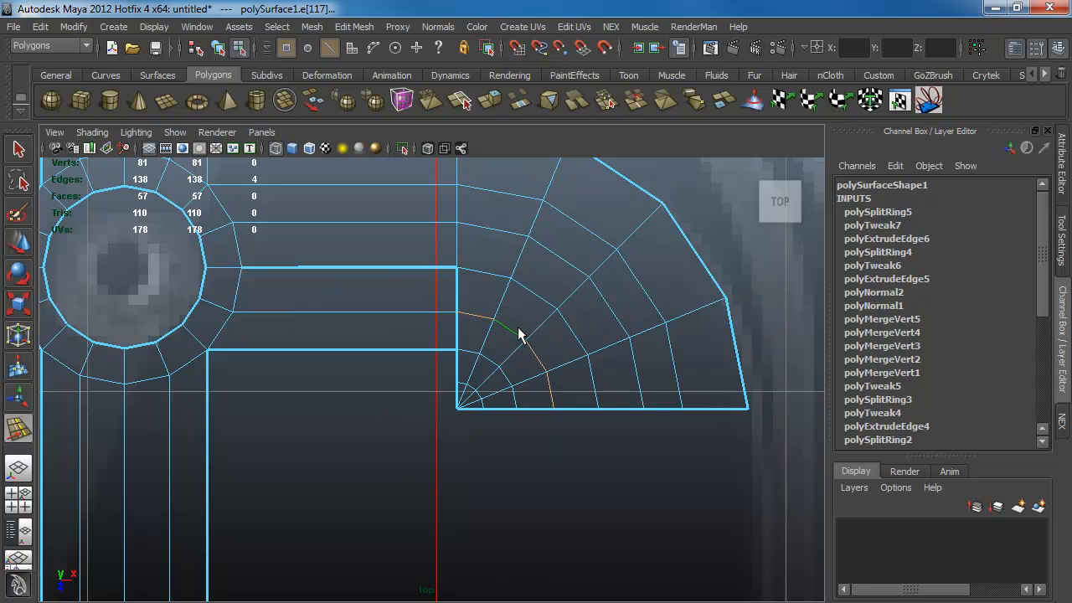
{"action": "key", "text": "w"}
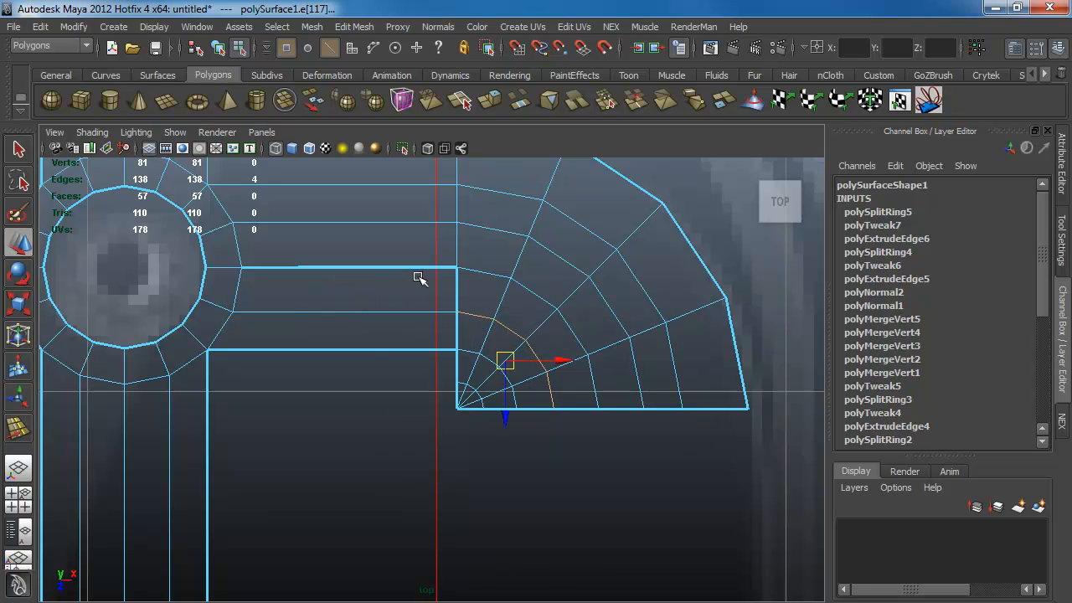
- Snap the overlapping vertices at the strip's upper end to the corner piece's side and merge them
{"action": "key", "text": "F9"}
{"action": "left_click", "coordinate": [456, 268]}
{"action": "key", "text": "v"}
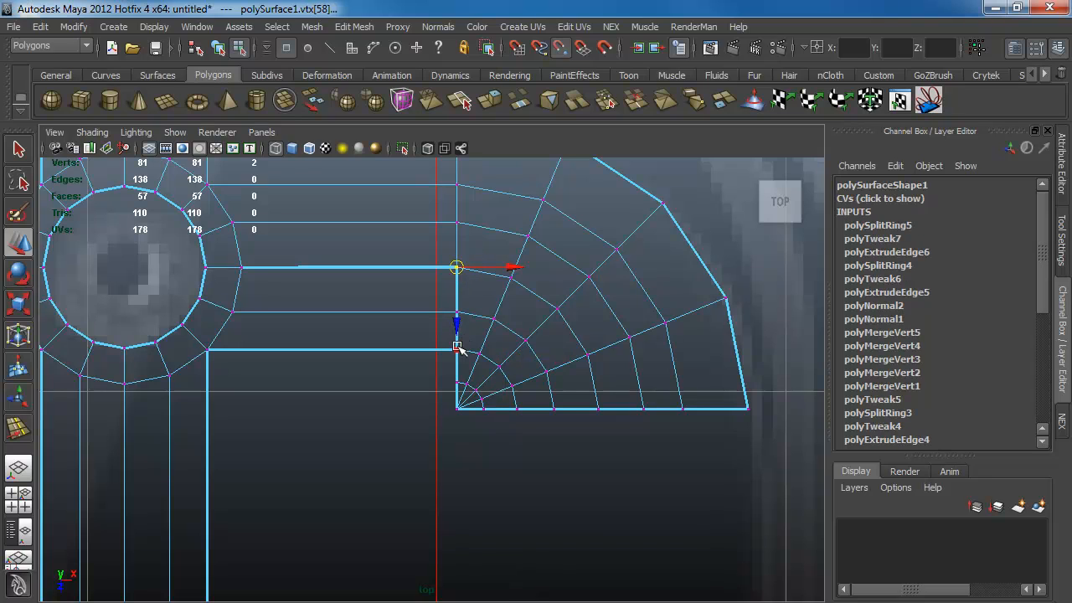
{"action": "left_click_drag", "start_coordinate": [456, 325], "coordinate": [292, 283]}
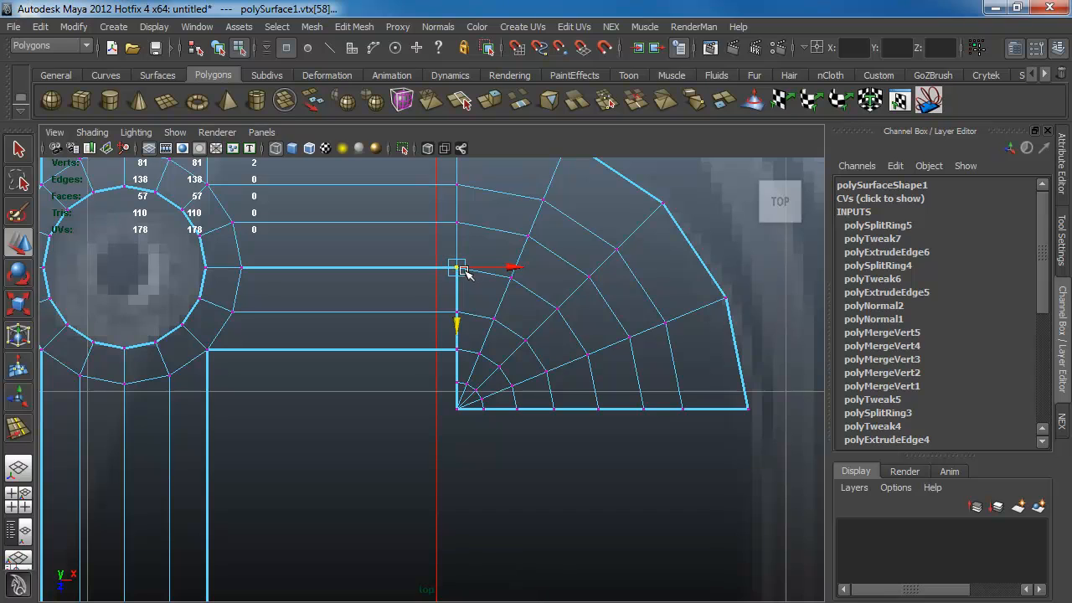
{"action": "right_click_drag", "start_coordinate": [457, 270], "coordinate": [421, 280], "text": "shift"}
{"action": "left_click_drag", "start_coordinate": [439, 296], "coordinate": [462, 362]}
{"action": "left_click", "coordinate": [409, 391]}
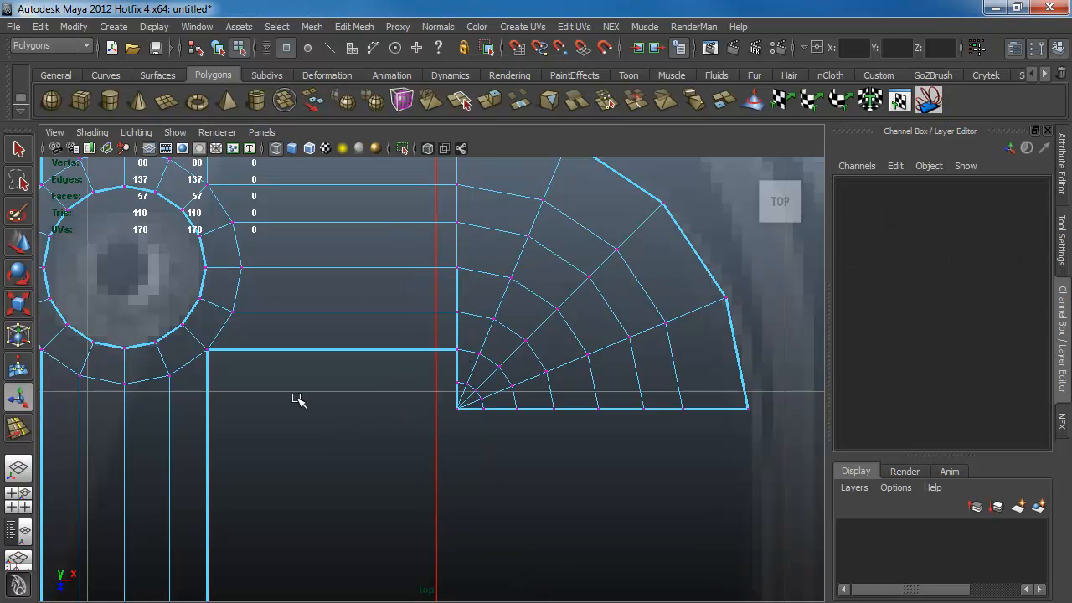
- Merge the remaining overlapping vertices where the strip's middle and lower edges meet the corner piece
{"action": "middle_click_drag", "start_coordinate": [298, 400], "coordinate": [371, 364], "text": "alt"}
{"action": "key", "text": "F10"}
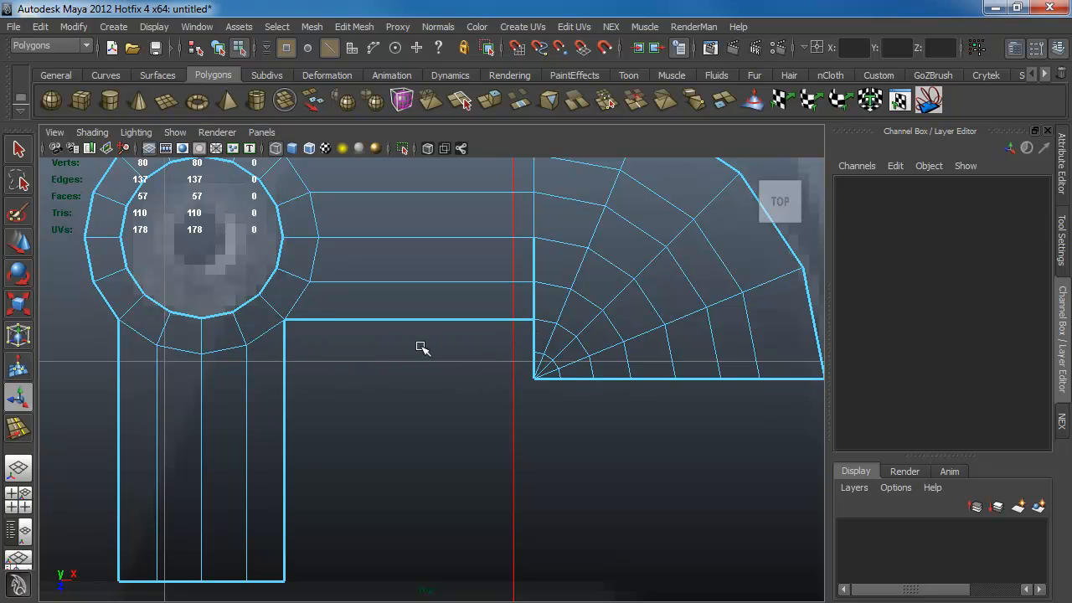
{"action": "key", "text": "F9"}
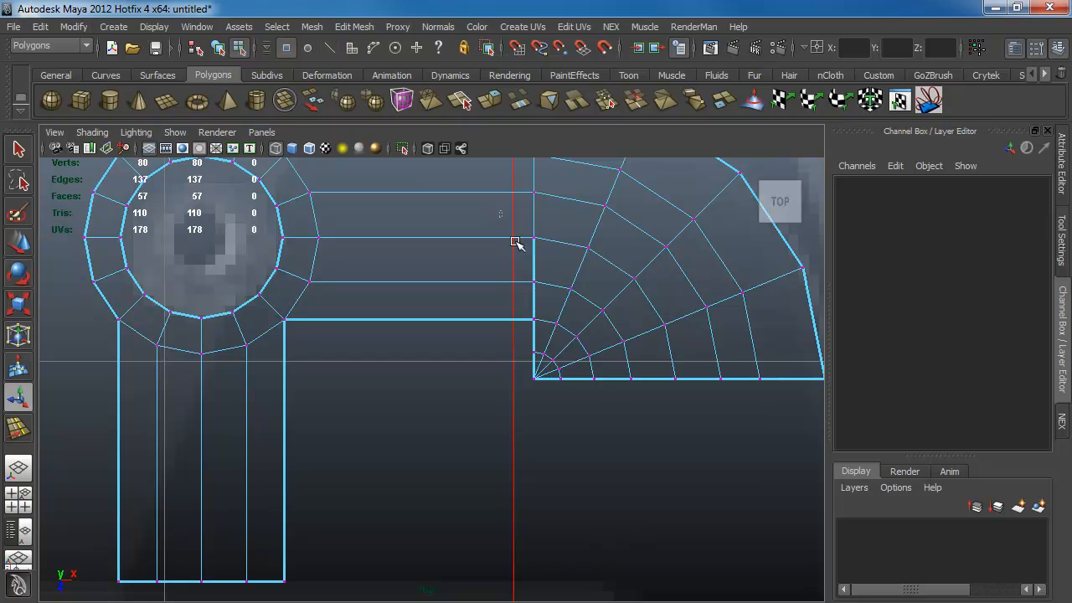
{"action": "left_click", "coordinate": [534, 238]}
{"action": "left_click", "coordinate": [354, 26]}
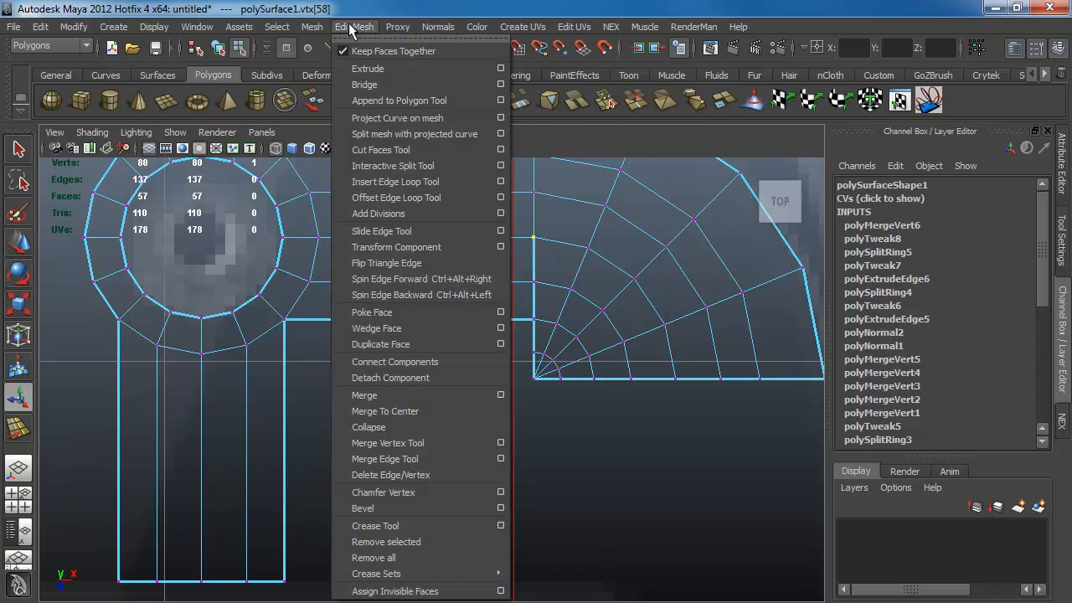
{"action": "left_click", "coordinate": [377, 394]}
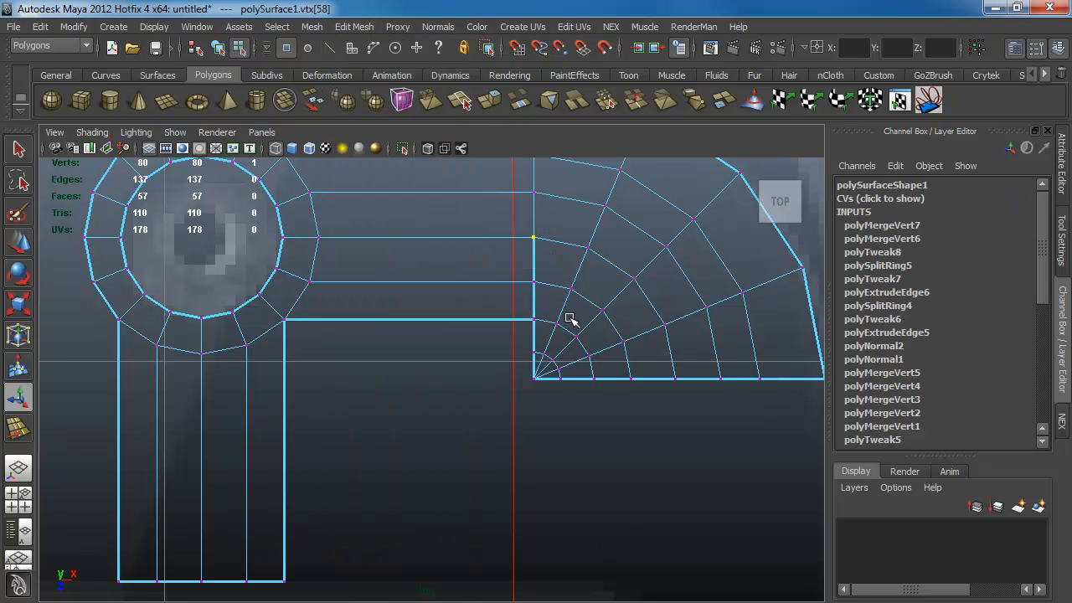
{"action": "left_click_drag", "start_coordinate": [528, 309], "coordinate": [540, 336]}
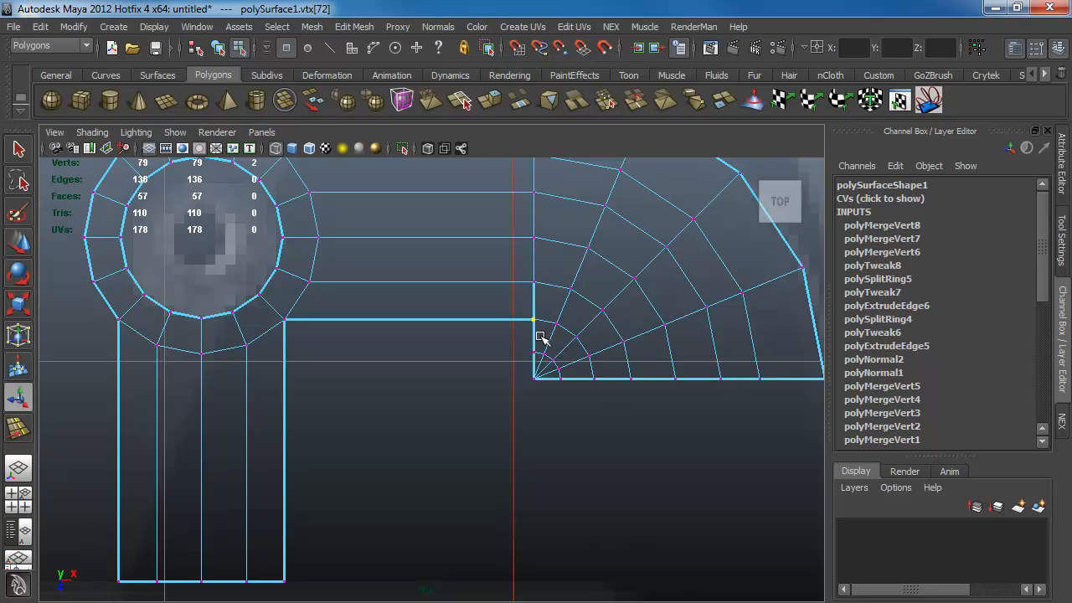
{"action": "key", "text": "g"}
{"action": "left_click", "coordinate": [488, 349]}
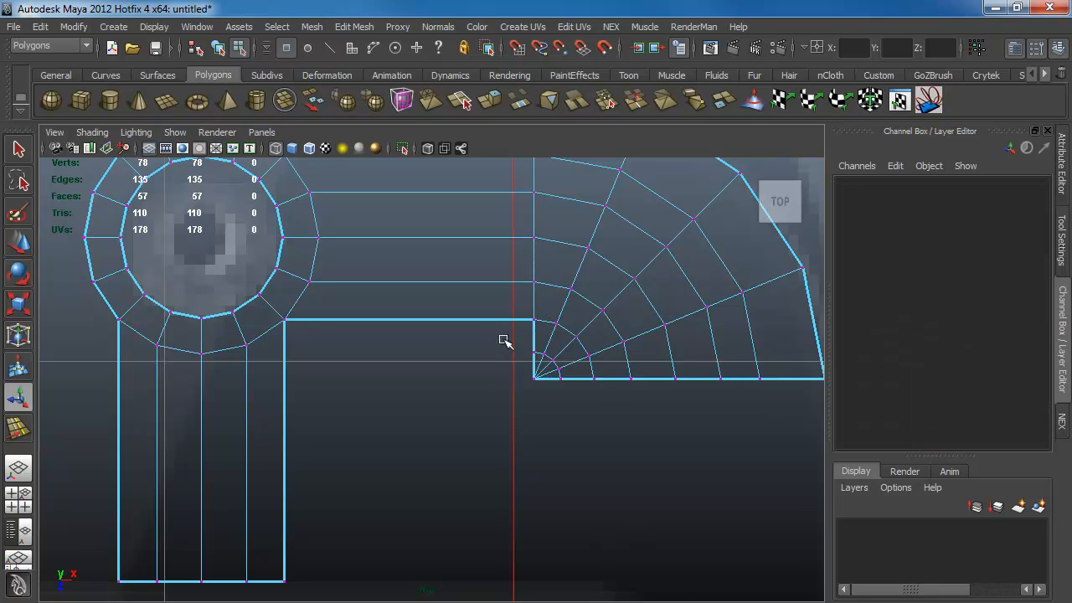
- Extrude the corner piece's short vertical edge below the strip across to the ring's downward extension, and insert a matching edge loop through that extension
{"action": "key", "text": "F10"}
{"action": "left_click", "coordinate": [534, 334]}
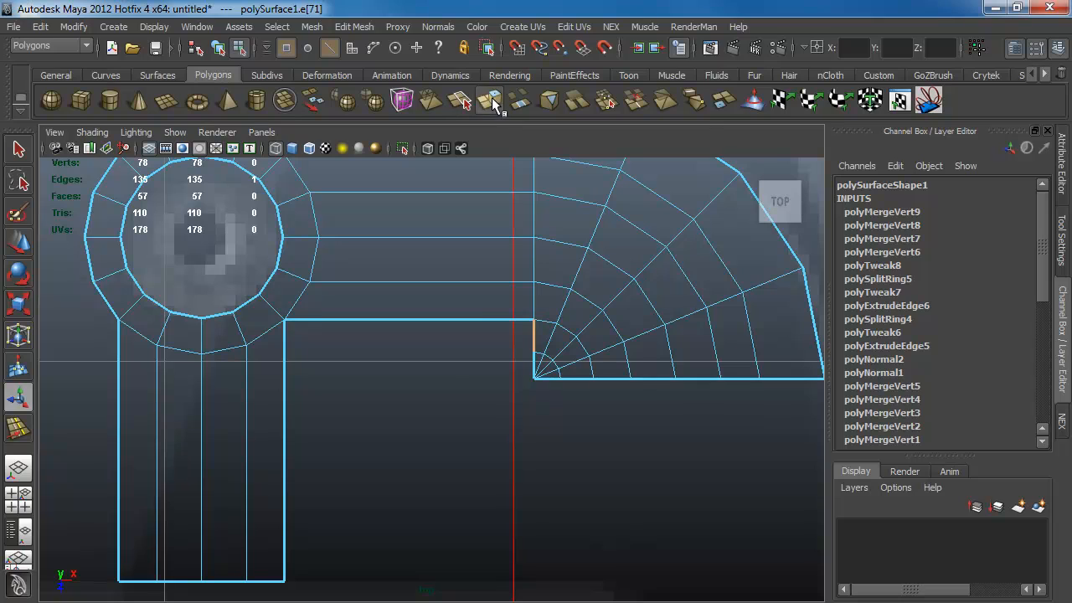
{"action": "left_click", "coordinate": [459, 100]}
{"action": "left_click_drag", "start_coordinate": [589, 340], "coordinate": [350, 345]}
{"action": "right_click_drag", "start_coordinate": [350, 345], "coordinate": [283, 365], "text": "shift"}
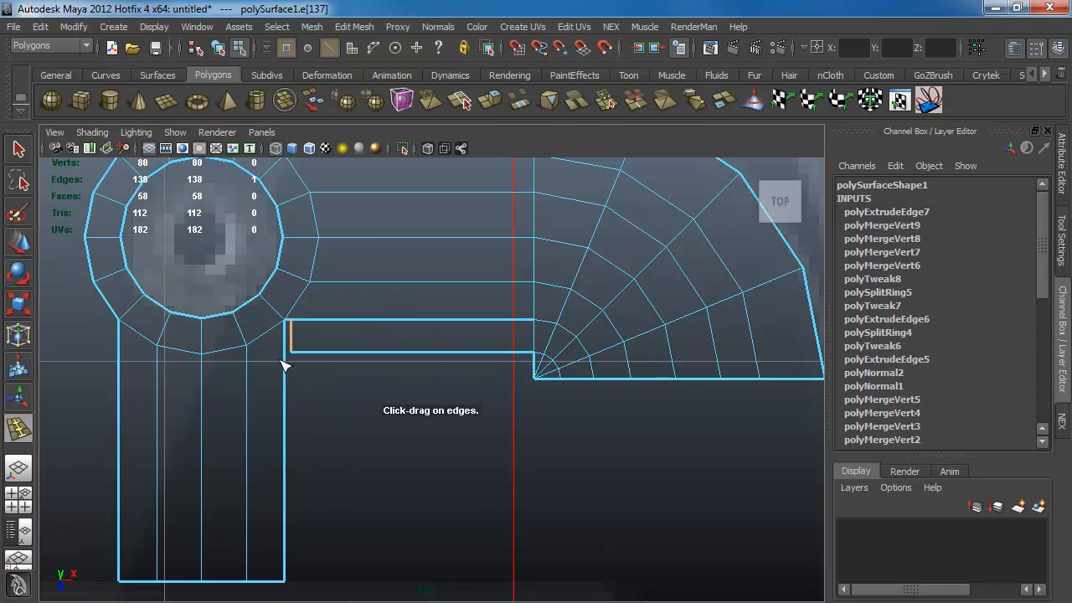
{"action": "left_click_drag", "start_coordinate": [283, 360], "coordinate": [286, 359]}
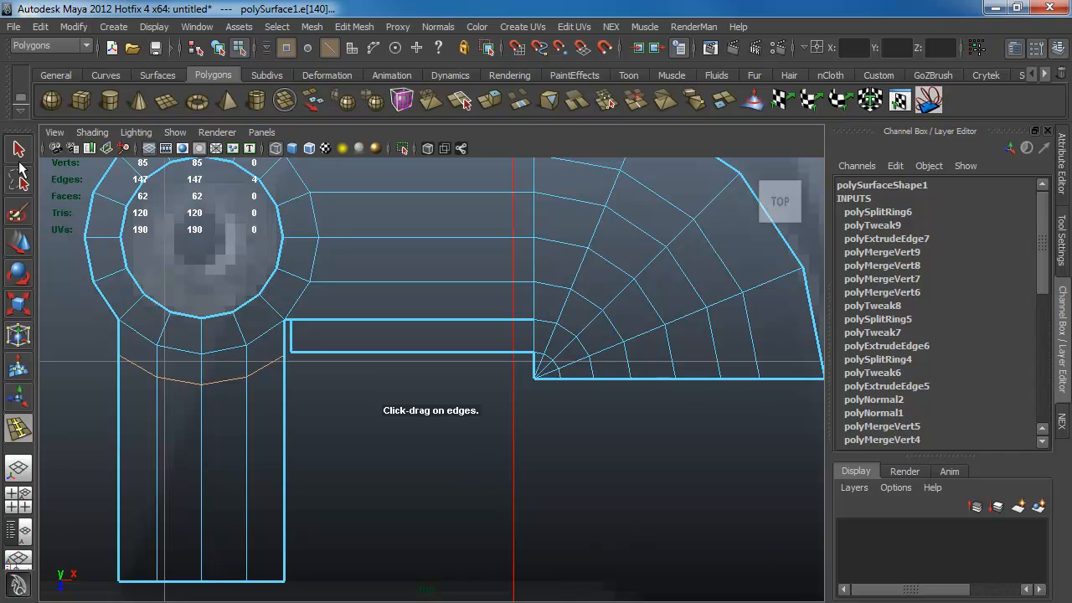
- Snap the new lower strip's end edge onto the side of the camera ring's downward extension
{"action": "key", "text": "q"}
{"action": "key", "text": "F9"}
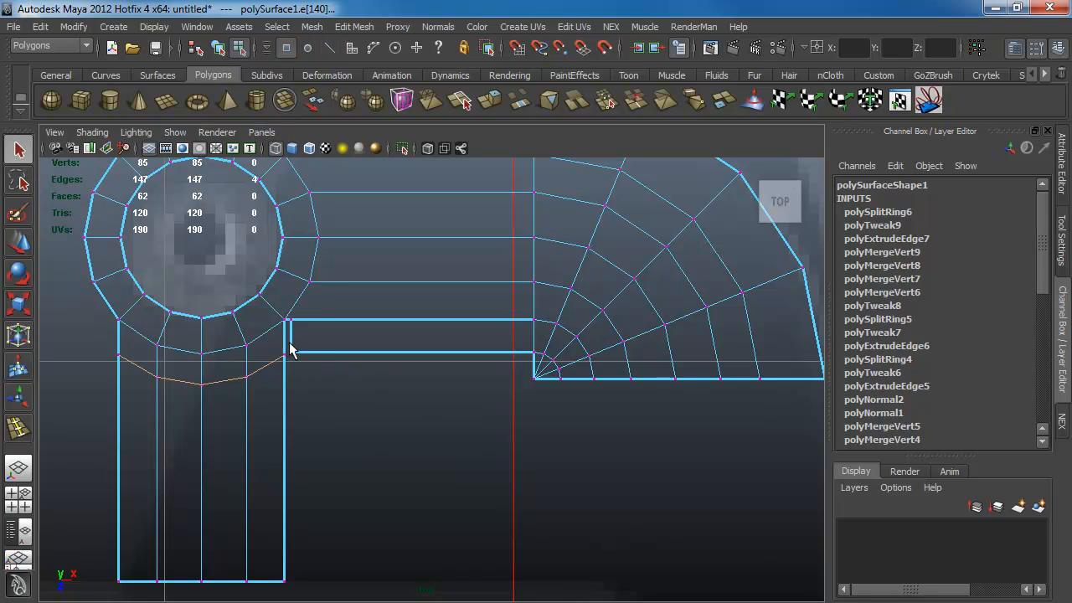
{"action": "key", "text": "F10"}
{"action": "left_click", "coordinate": [289, 338]}
{"action": "key", "text": "e"}
{"action": "key", "text": "w"}
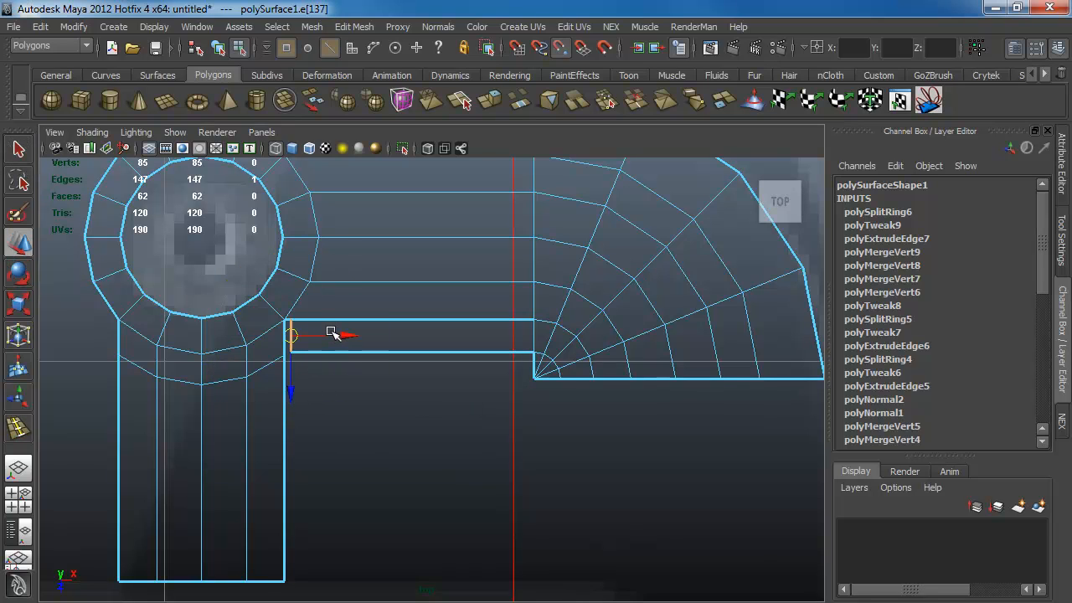
{"action": "left_click_drag", "start_coordinate": [329, 335], "coordinate": [275, 343]}
- Merge the overlapping vertices at the lower strip's bottom-left end and level the result with the fan's innermost arc vertex
{"action": "key", "text": "F9"}
{"action": "left_click", "coordinate": [325, 379]}
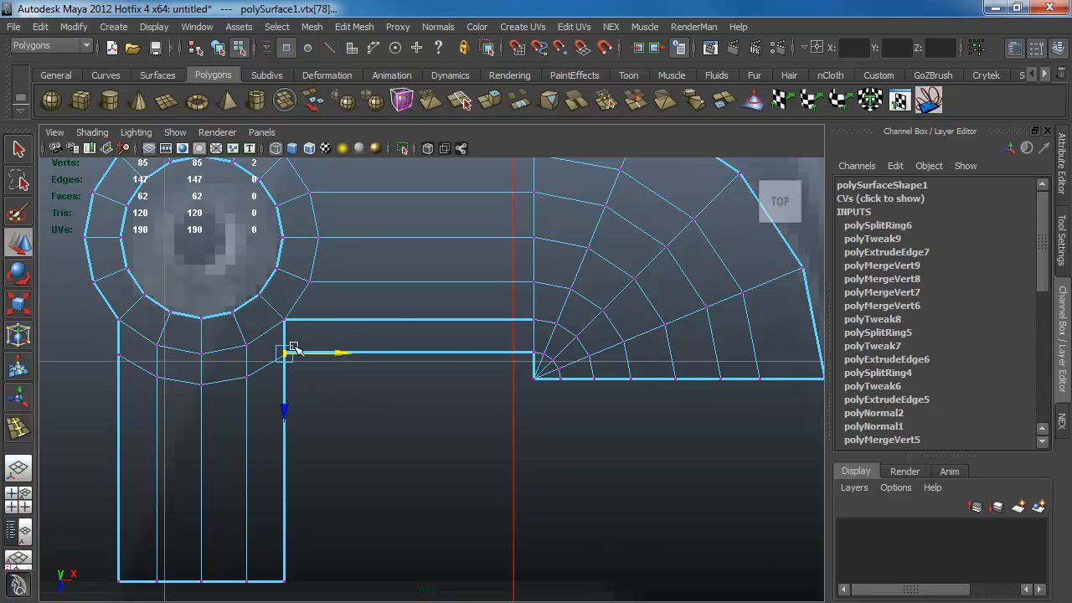
{"action": "right_click_drag", "start_coordinate": [293, 348], "coordinate": [228, 369], "text": "shift"}
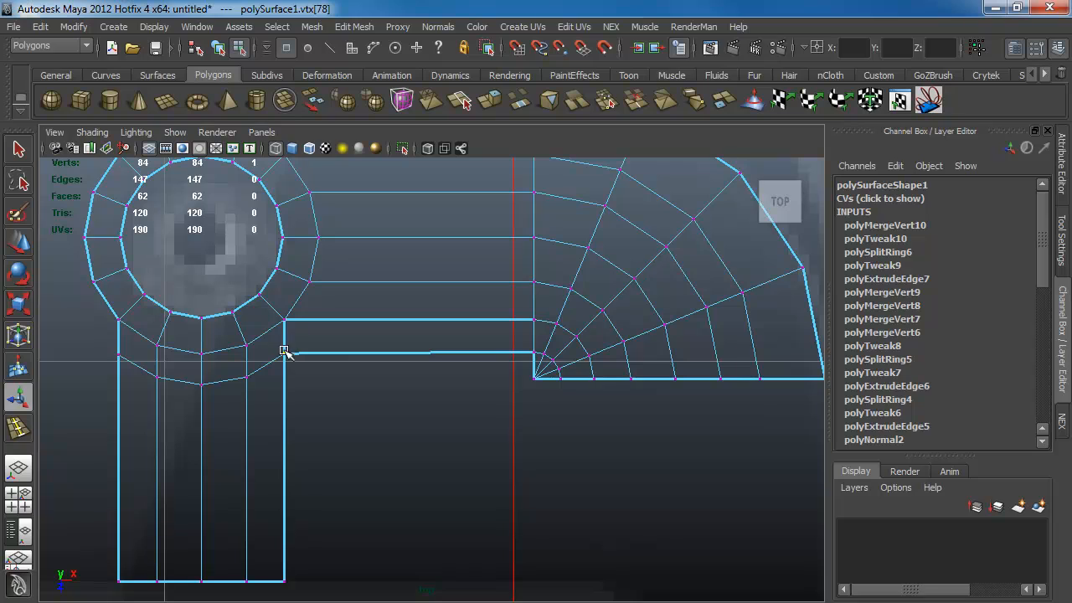
{"action": "key", "text": "w"}
{"action": "left_click_drag", "start_coordinate": [285, 404], "coordinate": [536, 348]}
- Try to merge the vertices along the lower strip's upper border and at both ends of its lower border
{"action": "left_click_drag", "start_coordinate": [558, 306], "coordinate": [226, 342]}
{"action": "right_click_drag", "start_coordinate": [320, 319], "coordinate": [269, 343], "text": "shift"}
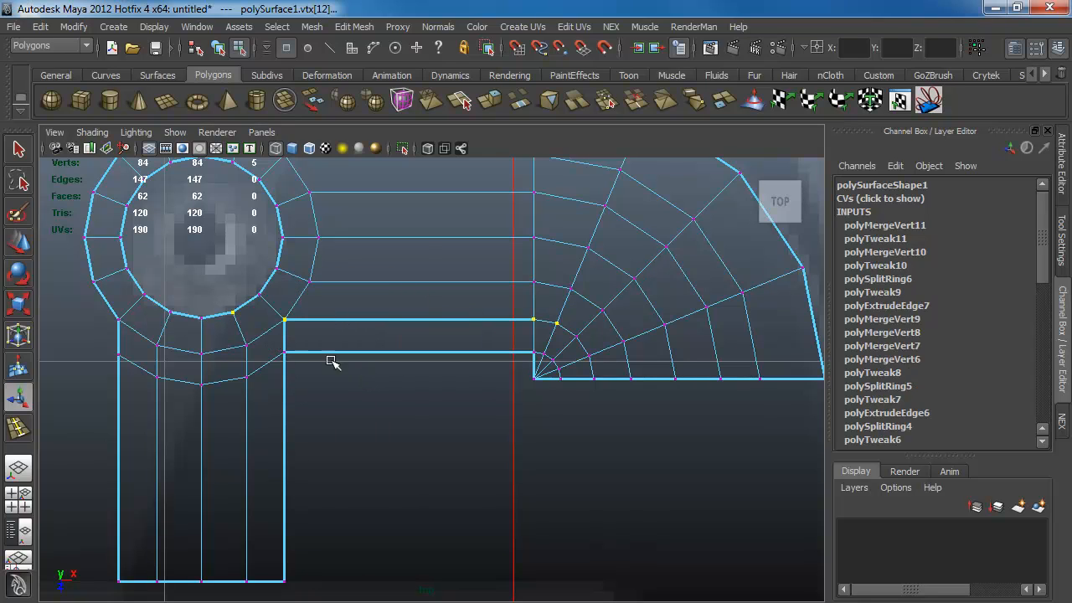
{"action": "left_click_drag", "start_coordinate": [303, 340], "coordinate": [264, 366]}
{"action": "key", "text": "g"}
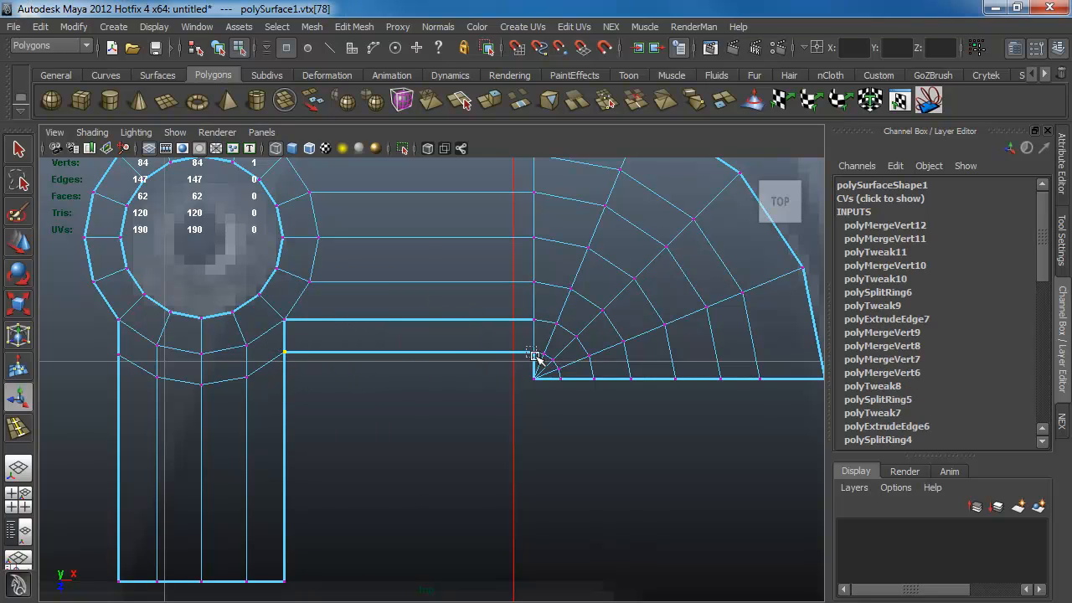
{"action": "left_click_drag", "start_coordinate": [535, 356], "coordinate": [537, 358]}
{"action": "key", "text": "g"}
- Conform the normals of the whole front mesh so all faces point the same way
{"action": "key", "text": "F8"}
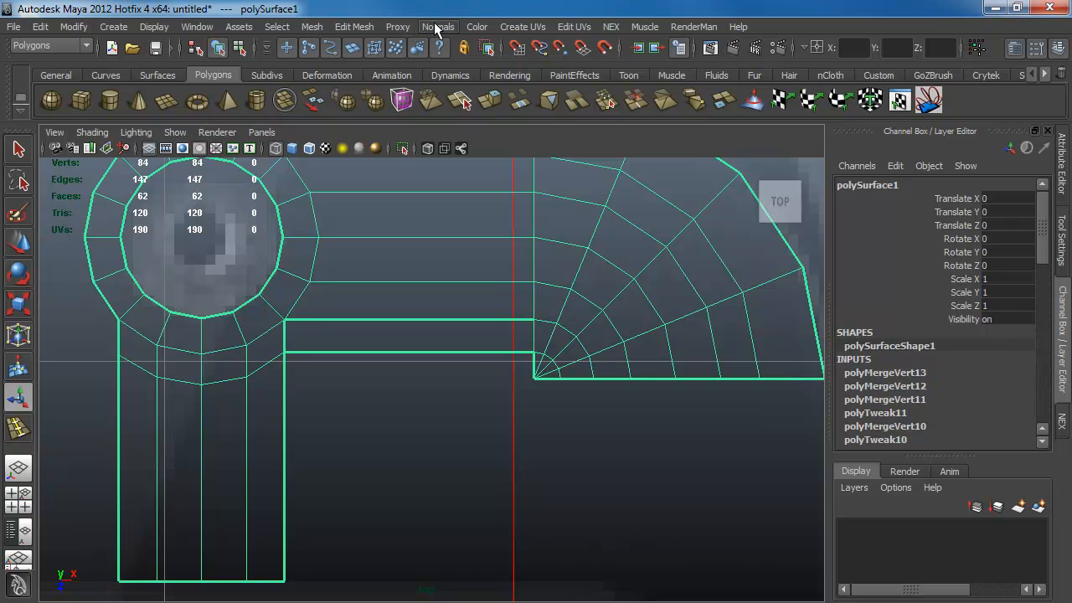
{"action": "left_click", "coordinate": [435, 28]}
{"action": "left_click", "coordinate": [455, 163]}
{"action": "left_click", "coordinate": [392, 433]}
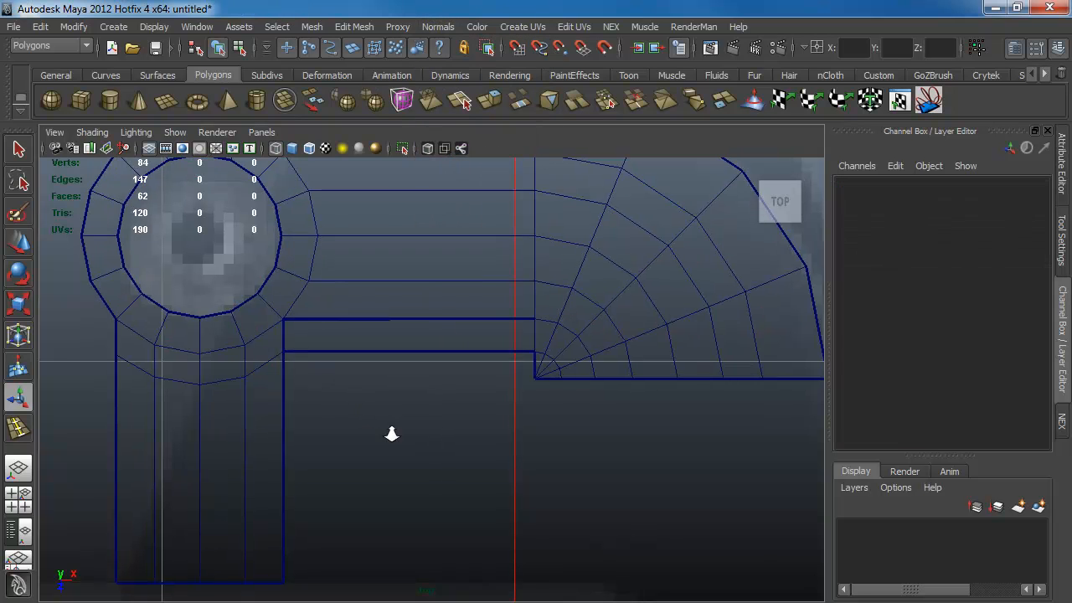
- Merge to center the two overlapping vertices where the lower strip's upper border meets the camera ring
{"action": "scroll", "coordinate": [304, 354], "scroll_direction": "up", "scroll_amount": 4}
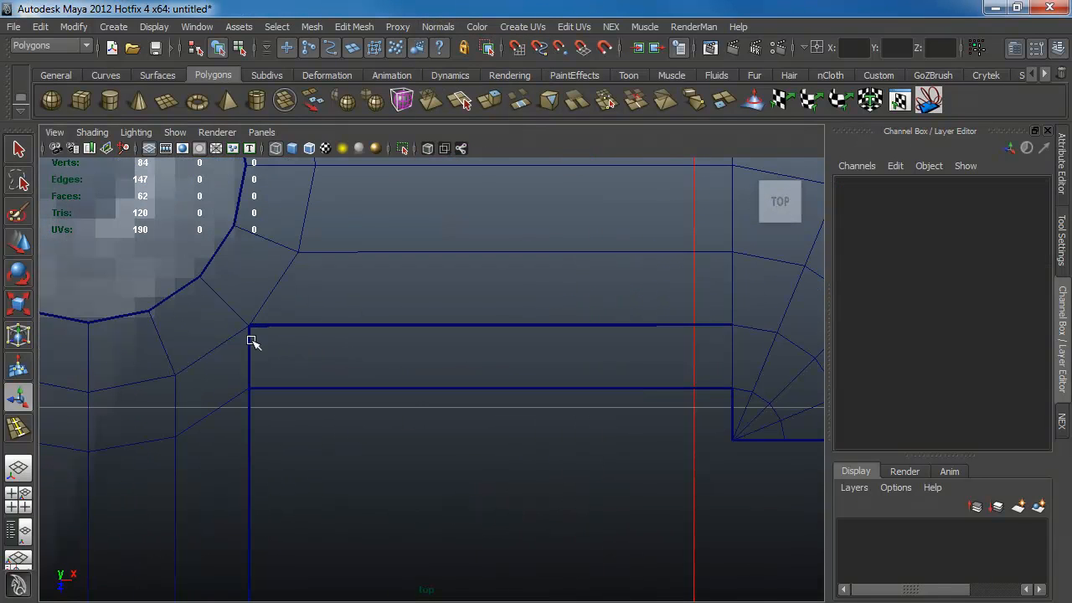
{"action": "left_click", "coordinate": [251, 342]}
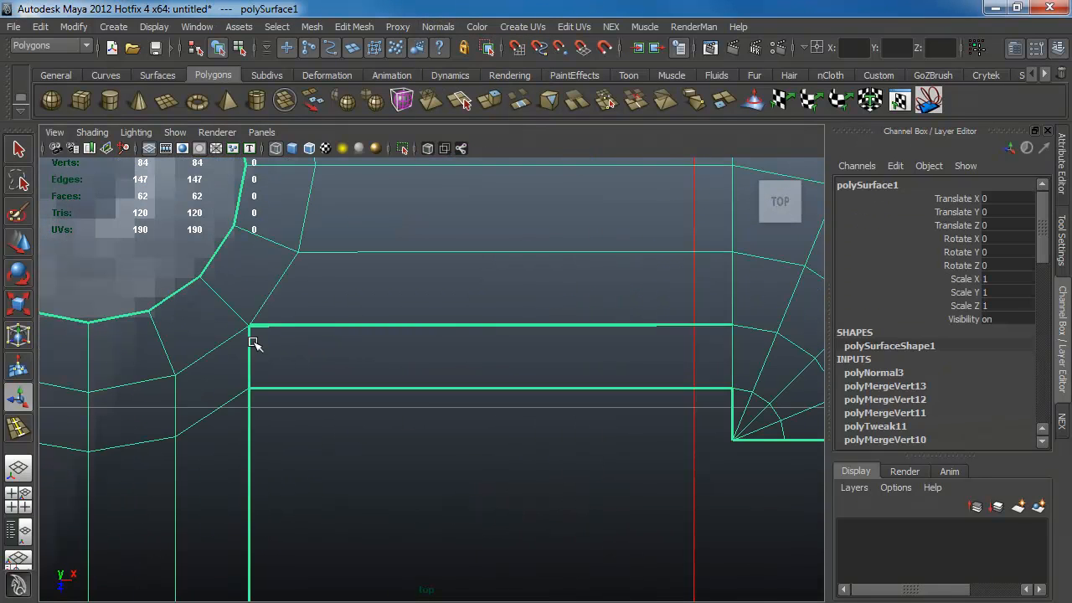
{"action": "key", "text": "F8"}
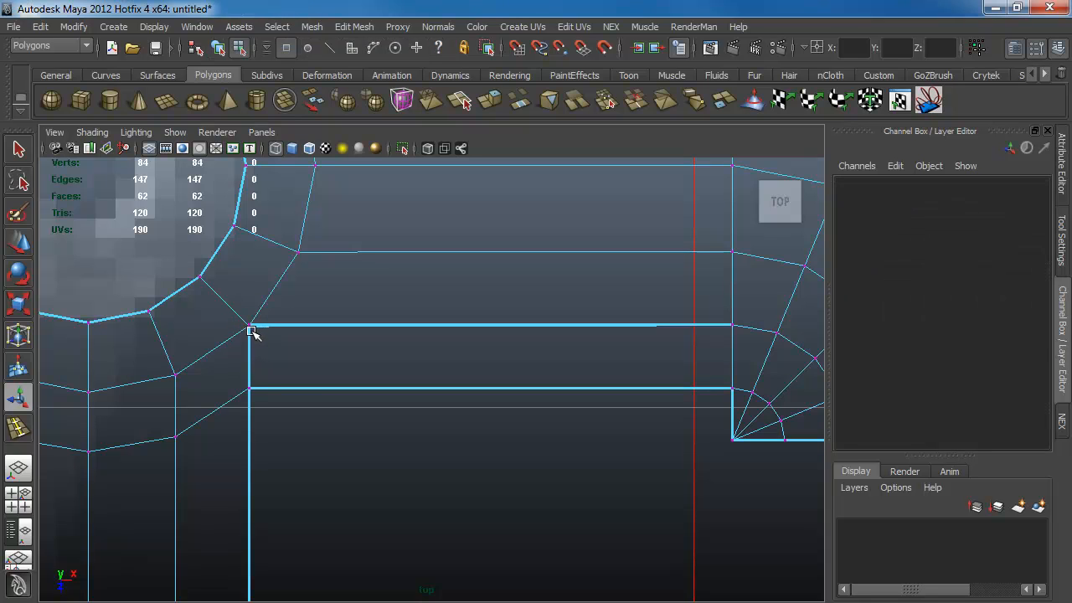
{"action": "left_click_drag", "start_coordinate": [261, 334], "coordinate": [244, 314]}
{"action": "left_click", "coordinate": [355, 27]}
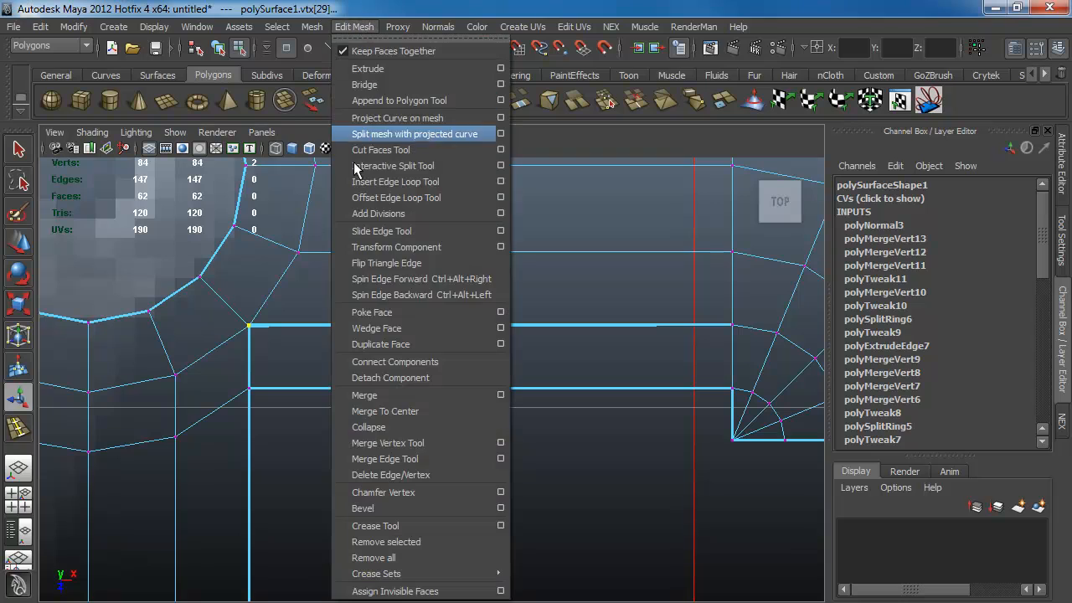
{"action": "left_click", "coordinate": [376, 410]}
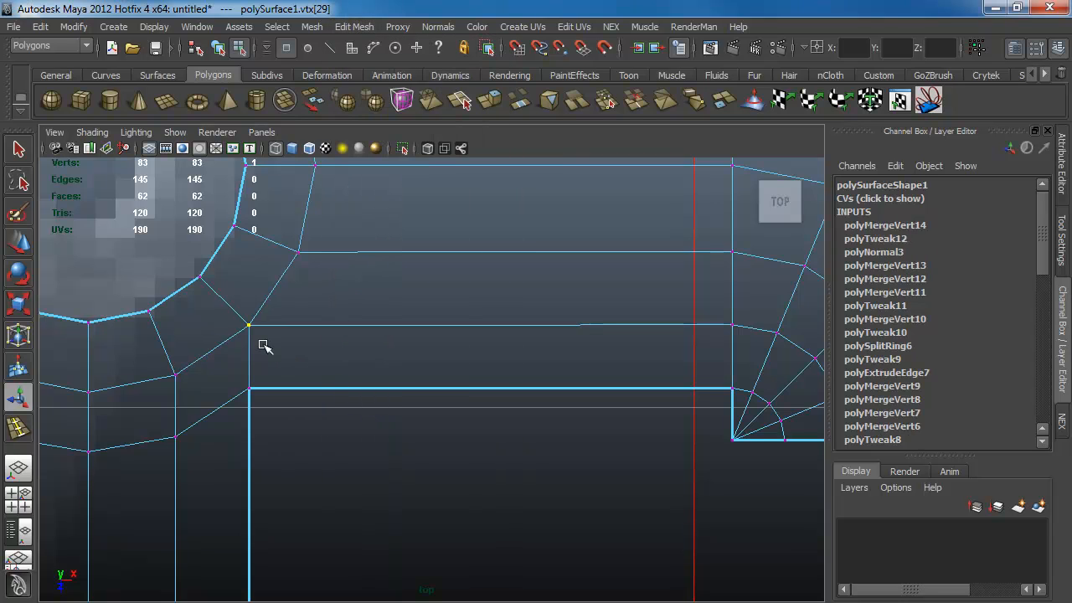
- Snap the merged vertex beside the camera ring vertically level with the vertex at the strip's fan end
{"action": "key", "text": "w"}
{"action": "key", "text": "v"}
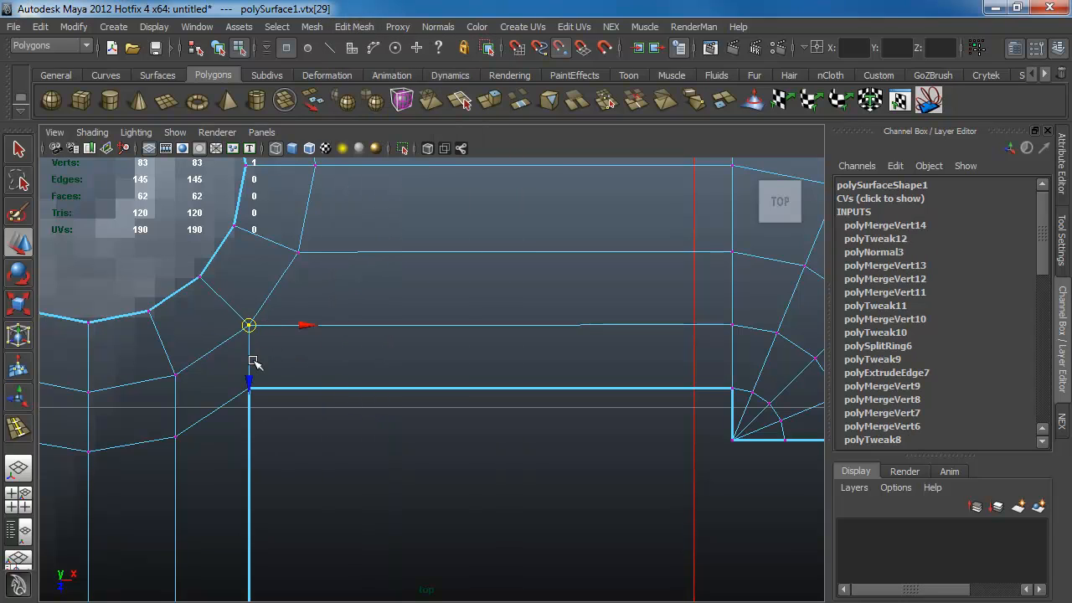
{"action": "left_click_drag", "start_coordinate": [248, 362], "coordinate": [683, 345]}
{"action": "left_click", "coordinate": [537, 482]}
{"action": "right_click_drag", "start_coordinate": [627, 473], "coordinate": [522, 444], "text": "alt"}
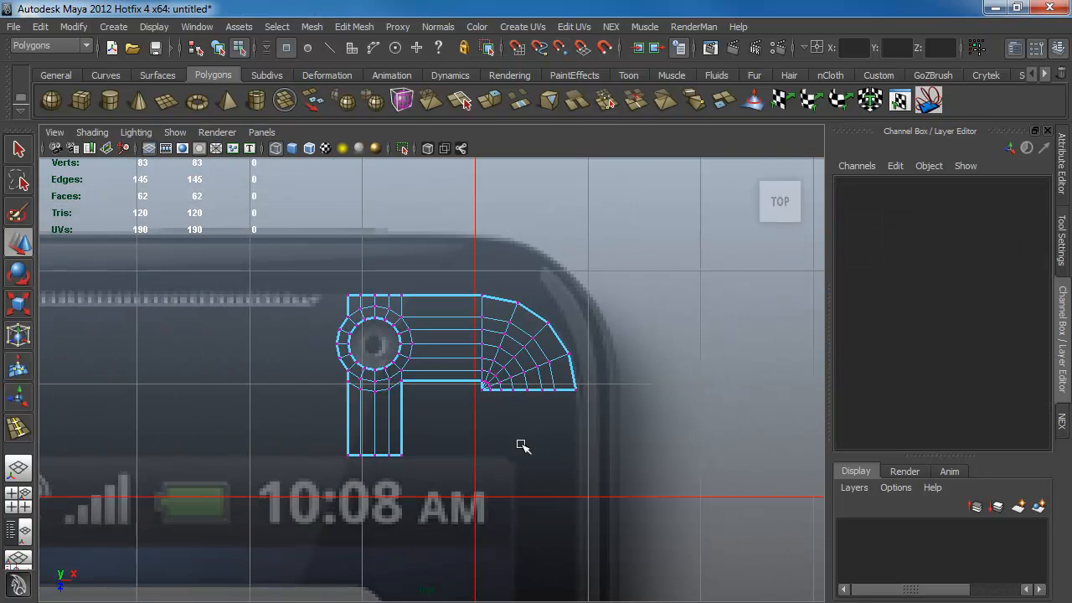
- Extrude the corner fan's seven lower border edges downward, level with the bottom of the strip under the camera ring
{"action": "right_click_drag", "start_coordinate": [379, 363], "coordinate": [539, 442], "text": "alt"}
{"action": "middle_click_drag", "start_coordinate": [539, 442], "coordinate": [400, 354], "text": "alt"}
{"action": "right_click_drag", "start_coordinate": [400, 355], "coordinate": [517, 429], "text": "alt"}
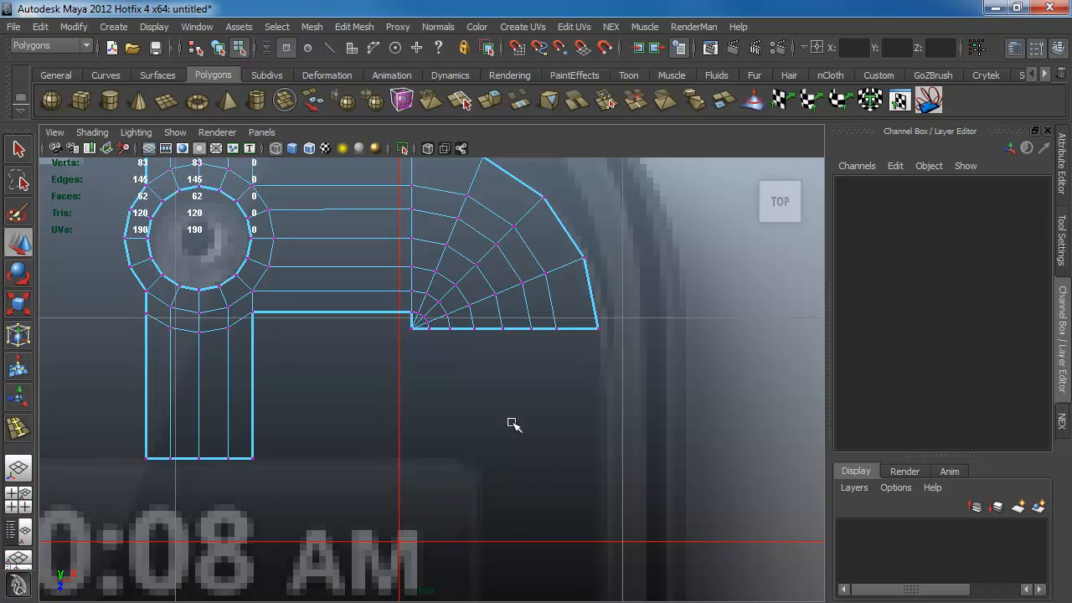
{"action": "key", "text": "F10"}
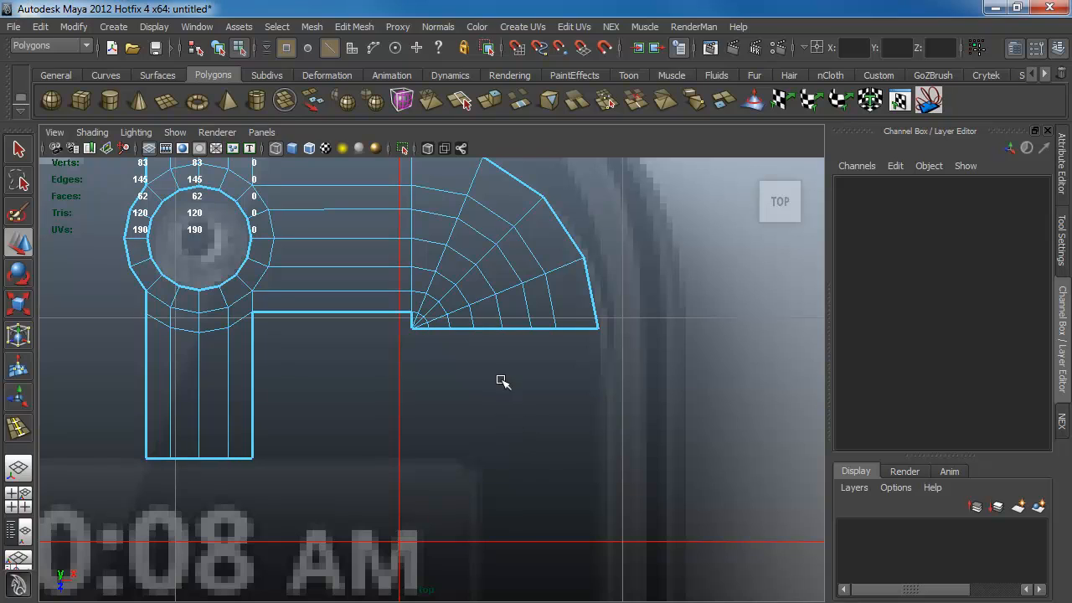
{"action": "left_click", "coordinate": [582, 328]}
{"action": "double_click", "coordinate": [423, 329]}
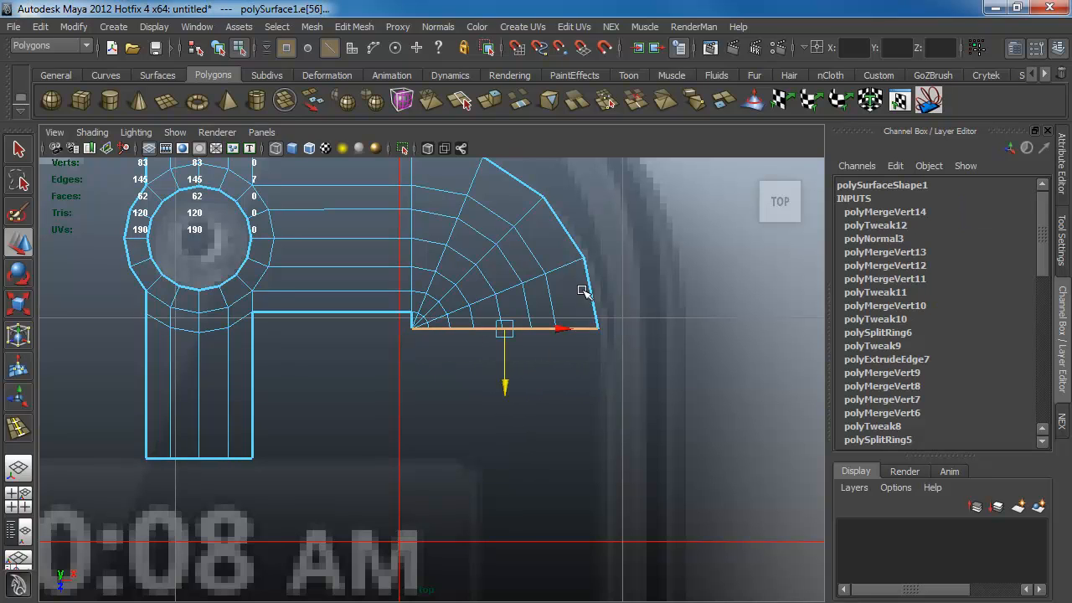
{"action": "left_click", "coordinate": [495, 103]}
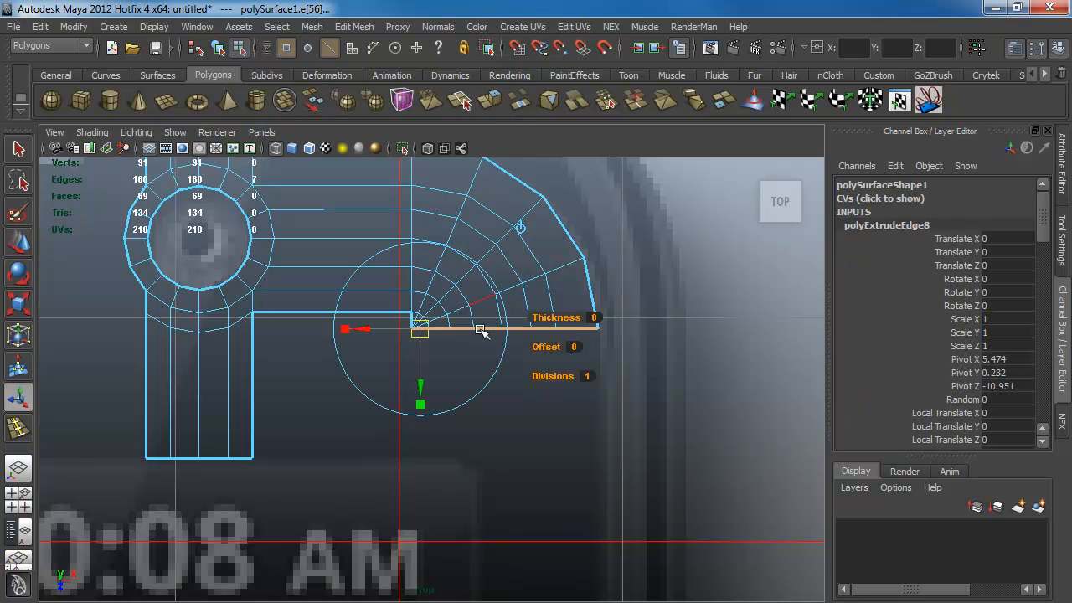
{"action": "left_click_drag", "start_coordinate": [505, 386], "coordinate": [249, 453]}
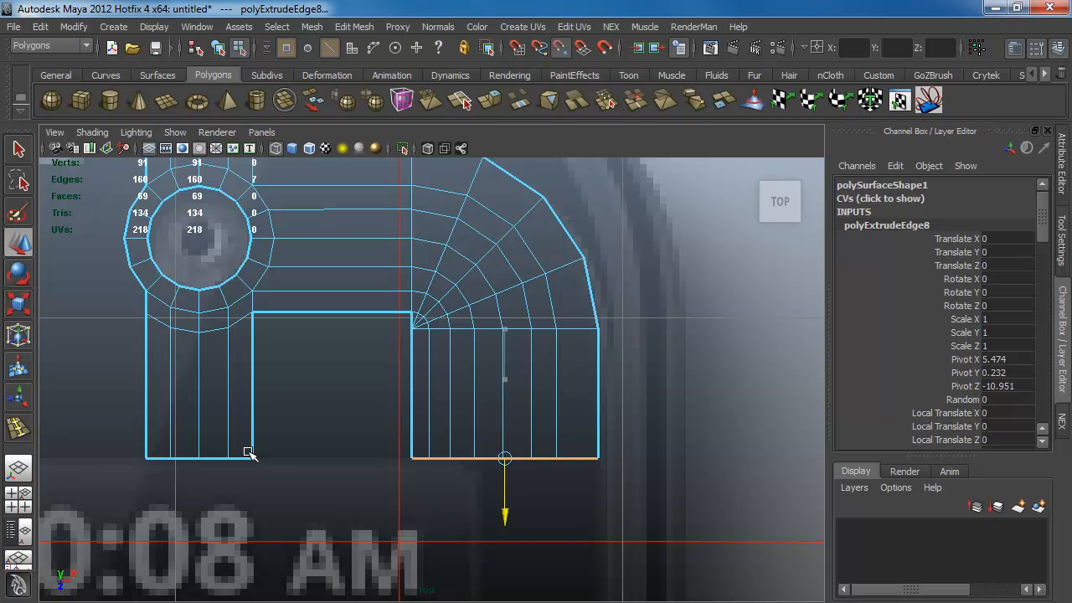
- Insert an edge loop across the strip under the camera ring, near the height of the fan's centre point
{"action": "mouse_move", "coordinate": [236, 344]}
{"action": "middle_mouse_down", "text": "alt"}
{"action": "mouse_move", "coordinate": [480, 386]}
{"action": "mouse_move", "coordinate": [516, 364]}
{"action": "mouse_move", "coordinate": [663, 373]}
{"action": "middle_mouse_up", "text": "alt"}
{"action": "middle_click_drag", "start_coordinate": [500, 361], "coordinate": [356, 351], "text": "alt"}
{"action": "right_click_drag", "start_coordinate": [393, 357], "coordinate": [463, 417], "text": "alt"}
{"action": "middle_click_drag", "start_coordinate": [567, 366], "coordinate": [290, 359], "text": "alt"}
{"action": "right_click_drag", "start_coordinate": [335, 388], "coordinate": [409, 425], "text": "alt"}
{"action": "middle_click_drag", "start_coordinate": [409, 379], "coordinate": [359, 281], "text": "alt"}
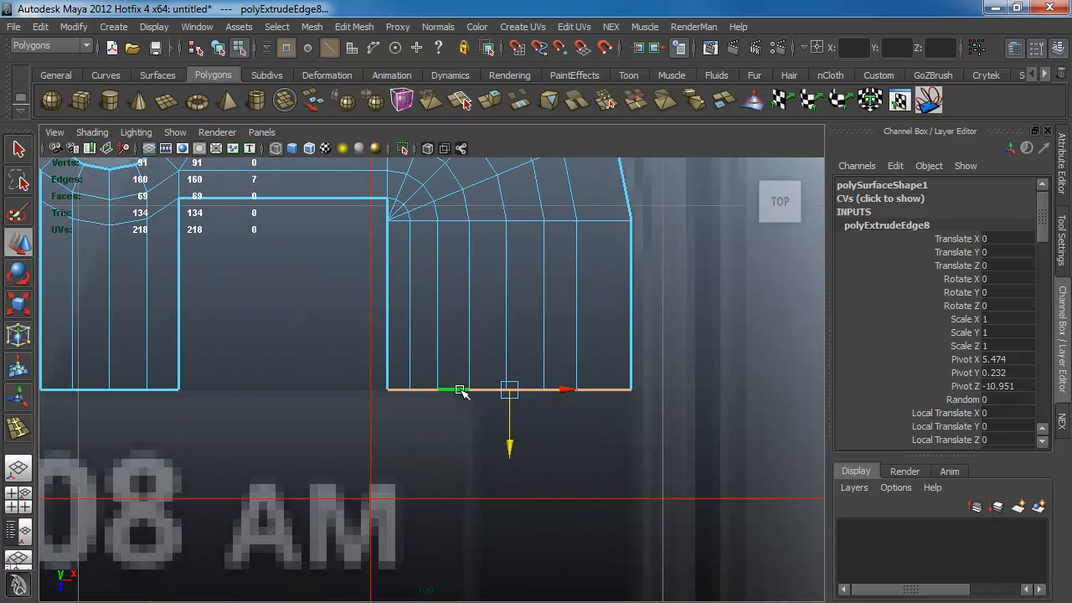
{"action": "middle_click_drag", "start_coordinate": [306, 314], "coordinate": [366, 354], "text": "alt"}
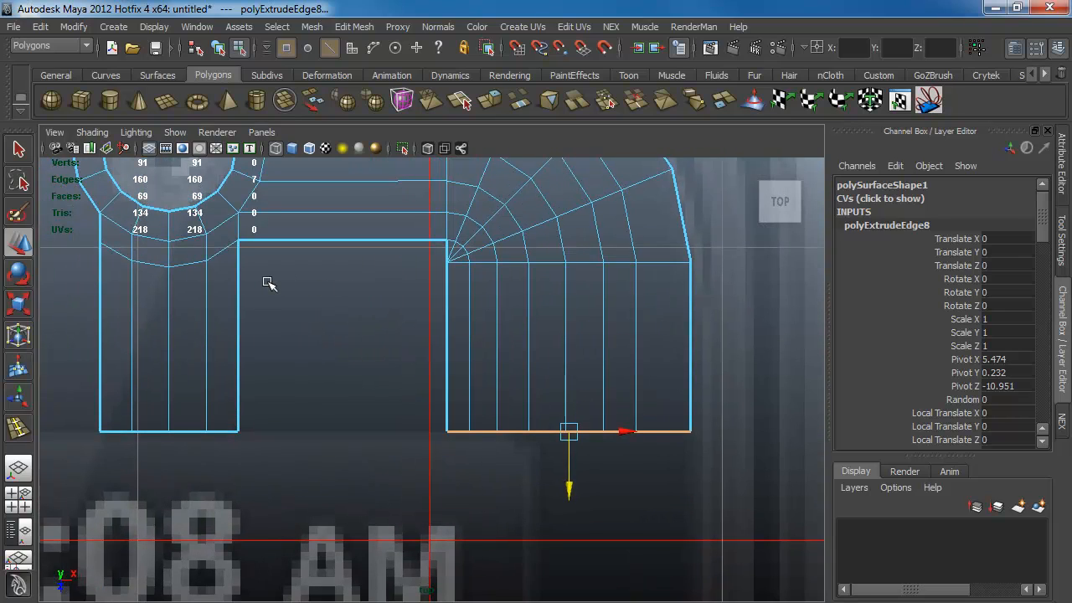
{"action": "right_click_drag", "start_coordinate": [268, 283], "coordinate": [239, 270], "text": "shift"}
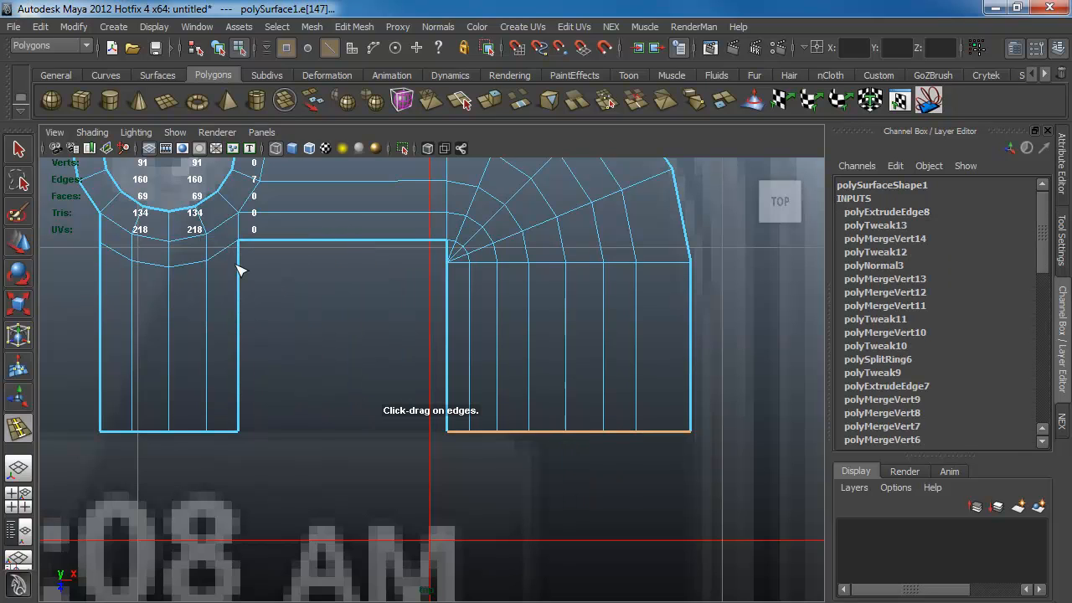
{"action": "left_click", "coordinate": [239, 269]}
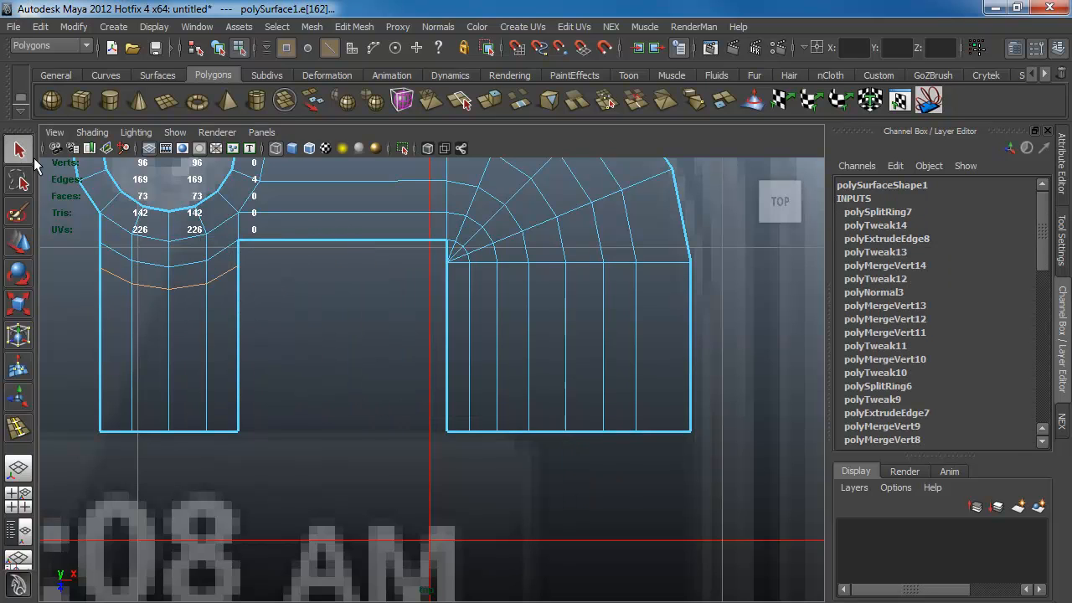
- Extrude the inner side edges of the fan's lower extension across the gap to the strip under the camera ring
{"action": "left_click", "coordinate": [447, 297]}
{"action": "right_click_drag", "start_coordinate": [419, 258], "coordinate": [410, 297], "text": "shift"}
{"action": "left_click_drag", "start_coordinate": [500, 335], "coordinate": [291, 337]}
{"action": "left_click", "coordinate": [221, 299]}
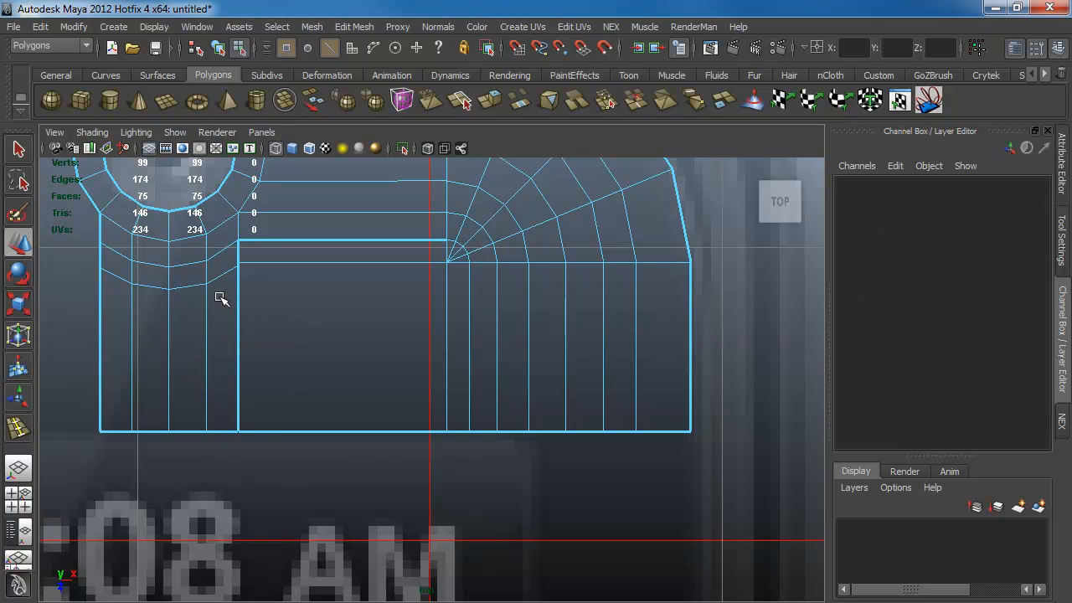
- Merge the overlapping vertex pairs along the seam between the new panel and the strip under the camera ring
{"action": "left_click", "coordinate": [237, 241]}
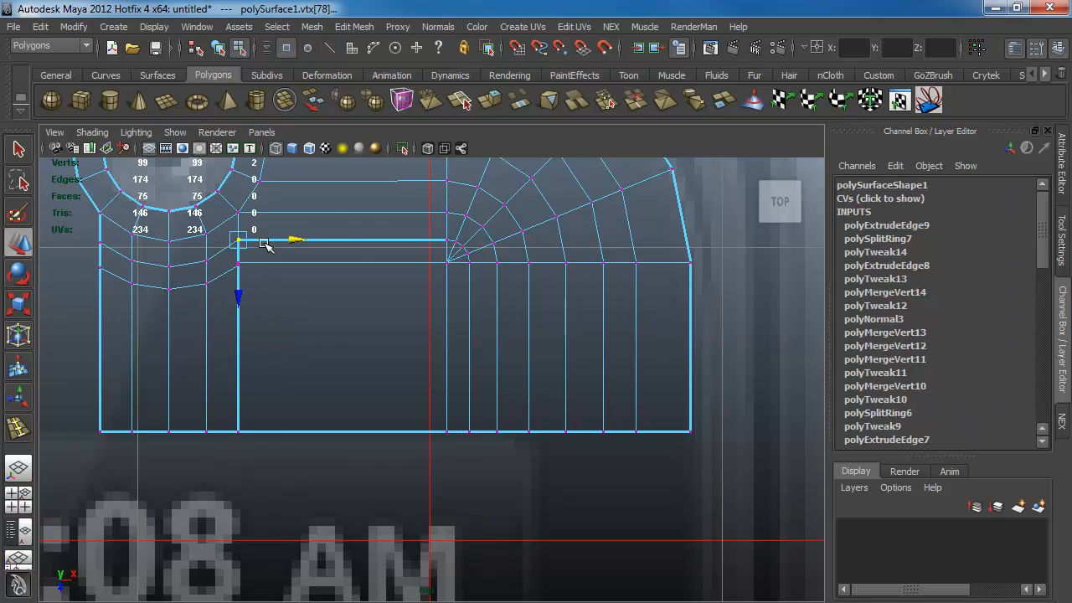
{"action": "right_click_drag", "start_coordinate": [270, 245], "coordinate": [237, 262], "text": "shift"}
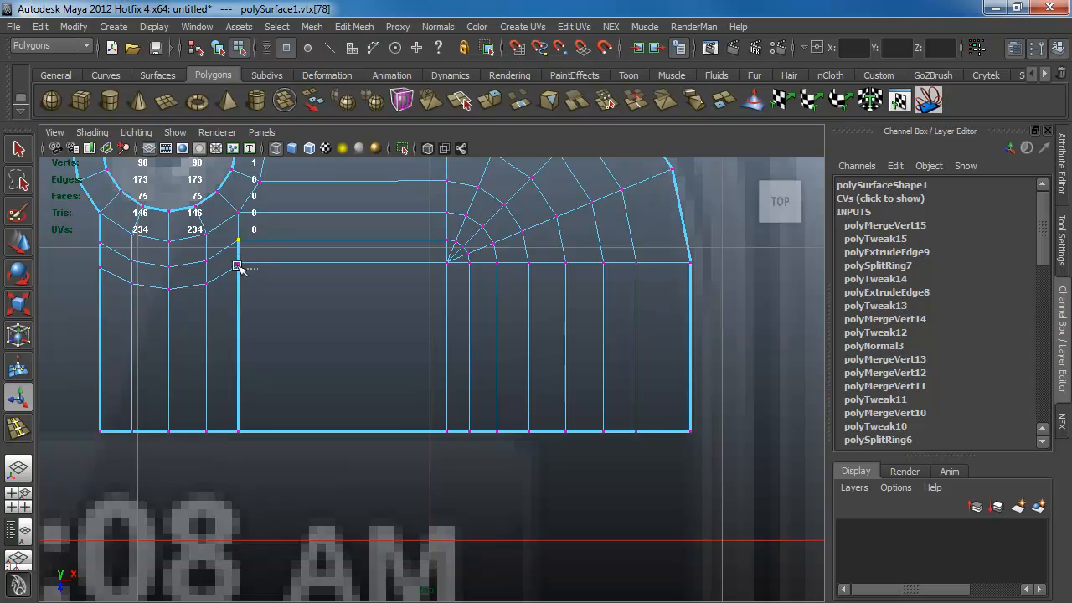
{"action": "left_click_drag", "start_coordinate": [229, 258], "coordinate": [229, 257]}
{"action": "key", "text": "g"}
{"action": "left_click_drag", "start_coordinate": [254, 414], "coordinate": [220, 444]}
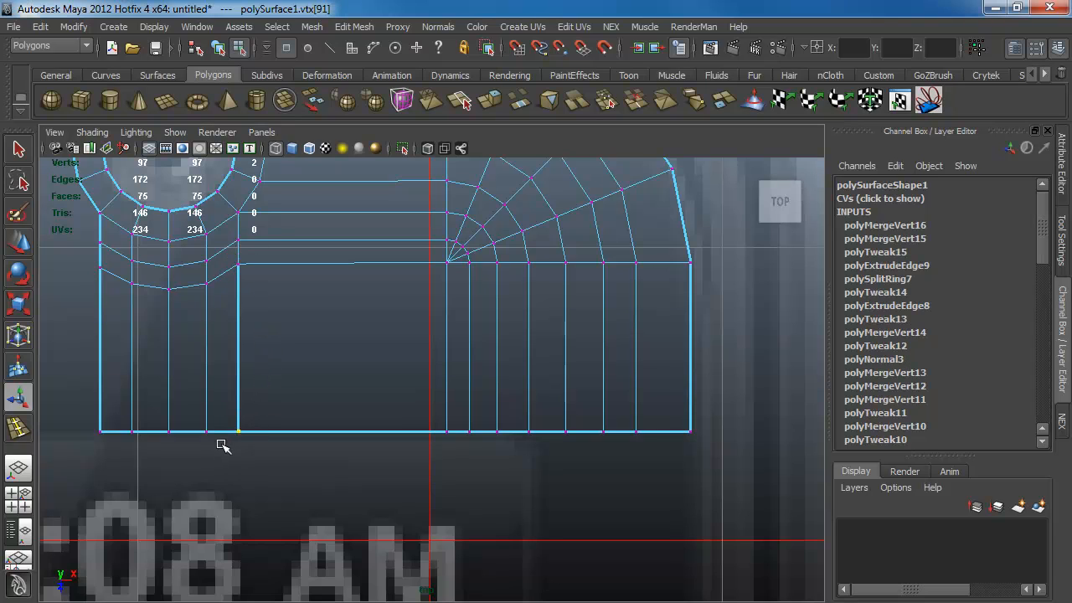
{"action": "key", "text": "g"}
- Snap the seam's middle vertex vertically level with the fan's centre point
{"action": "key", "text": "w"}
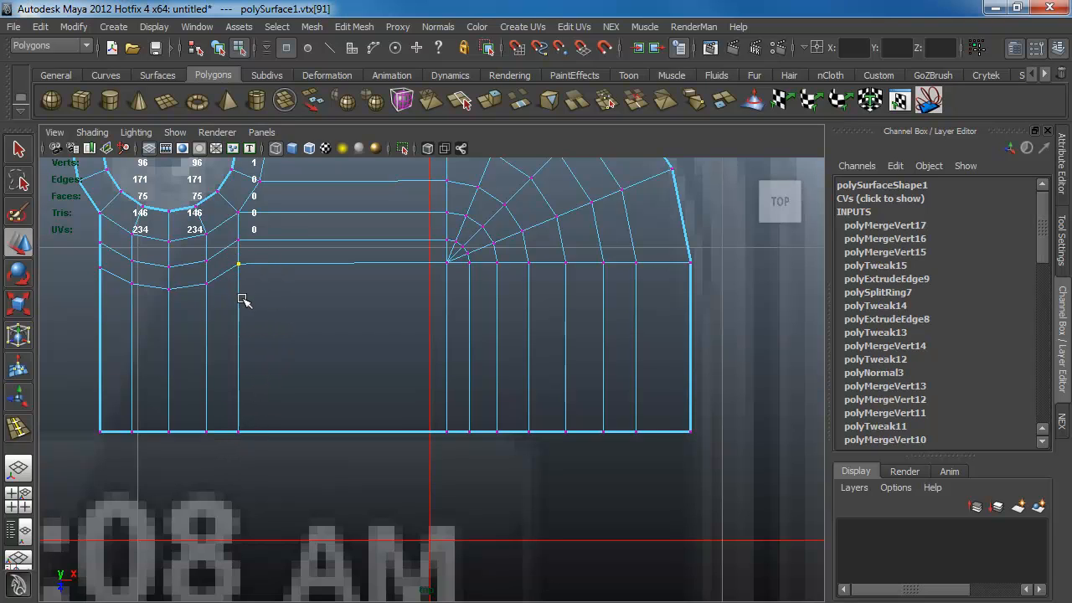
{"action": "left_click_drag", "start_coordinate": [237, 314], "coordinate": [462, 259]}
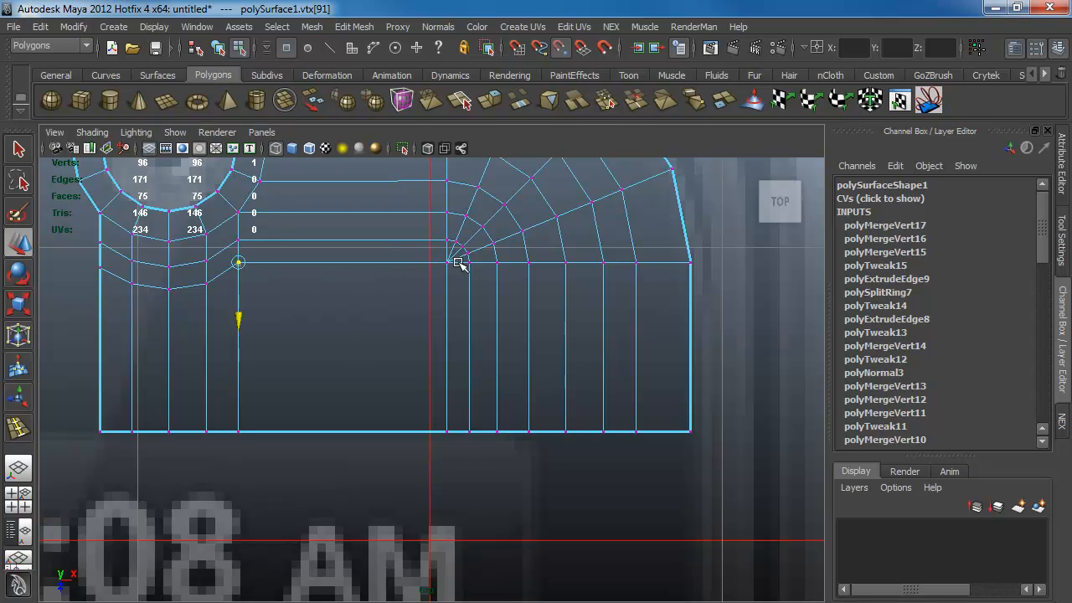
{"action": "scroll", "coordinate": [469, 318], "scroll_direction": "down", "scroll_amount": 5}
{"action": "middle_click_drag", "start_coordinate": [315, 332], "coordinate": [349, 289], "text": "alt"}
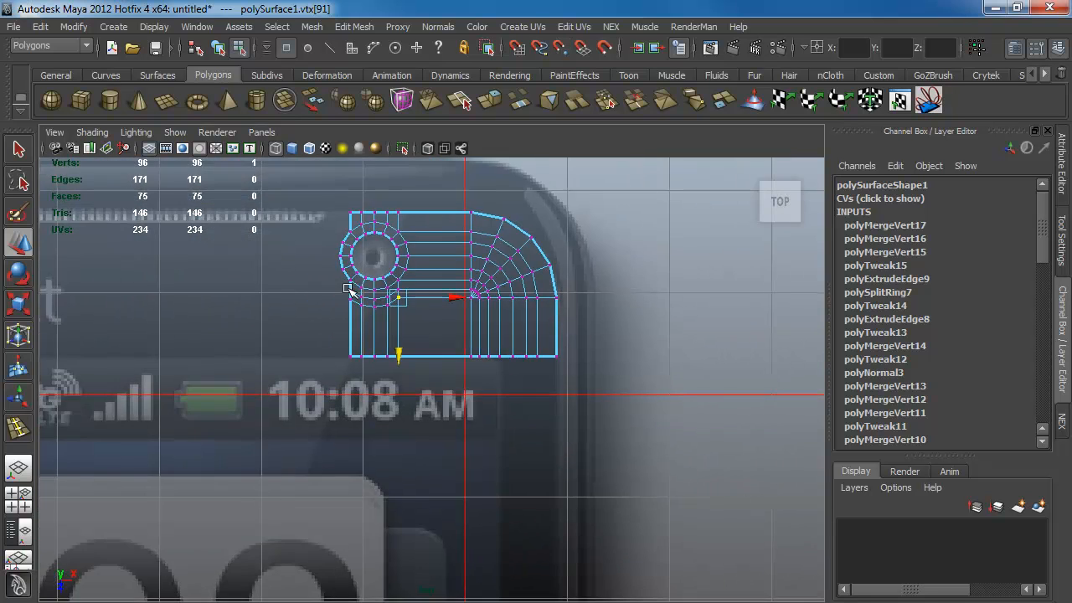
{"action": "right_click_drag", "start_coordinate": [348, 289], "coordinate": [470, 373], "text": "alt"}
{"action": "left_click", "coordinate": [457, 394]}
- Extrude the border edges on the camera ring's inner side, flatten them into a straight line and snap them to the phone's vertical centre line
{"action": "right_click_drag", "start_coordinate": [397, 344], "coordinate": [360, 330], "text": "alt"}
{"action": "middle_click_drag", "start_coordinate": [359, 331], "coordinate": [501, 367], "text": "alt"}
{"action": "key", "text": "F10"}
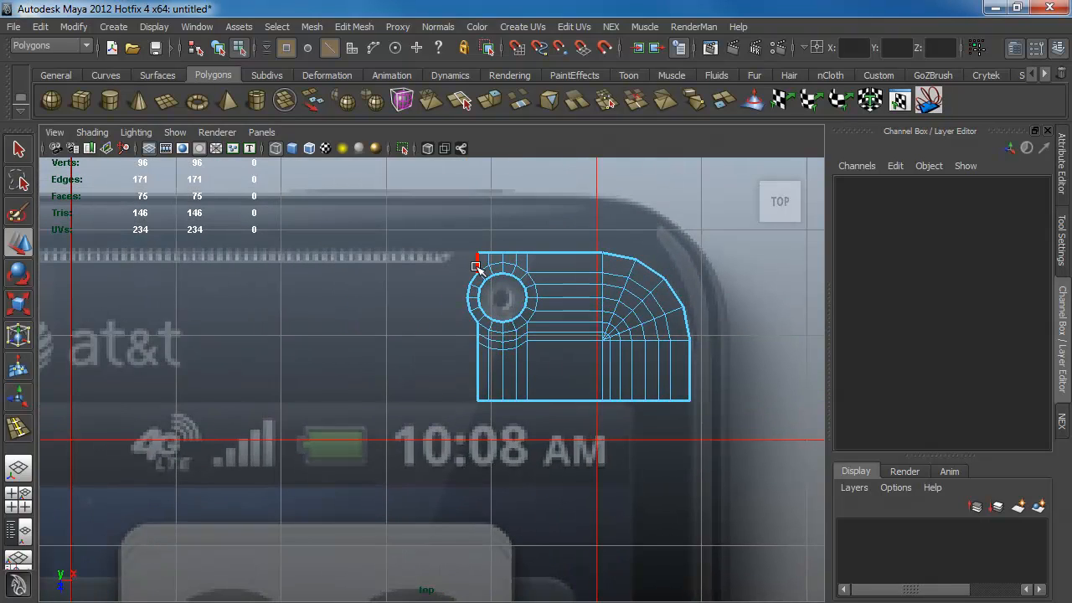
{"action": "left_click", "coordinate": [476, 267]}
{"action": "double_click", "coordinate": [479, 377], "text": "shift"}
{"action": "middle_click_drag", "start_coordinate": [340, 375], "coordinate": [494, 386], "text": "alt"}
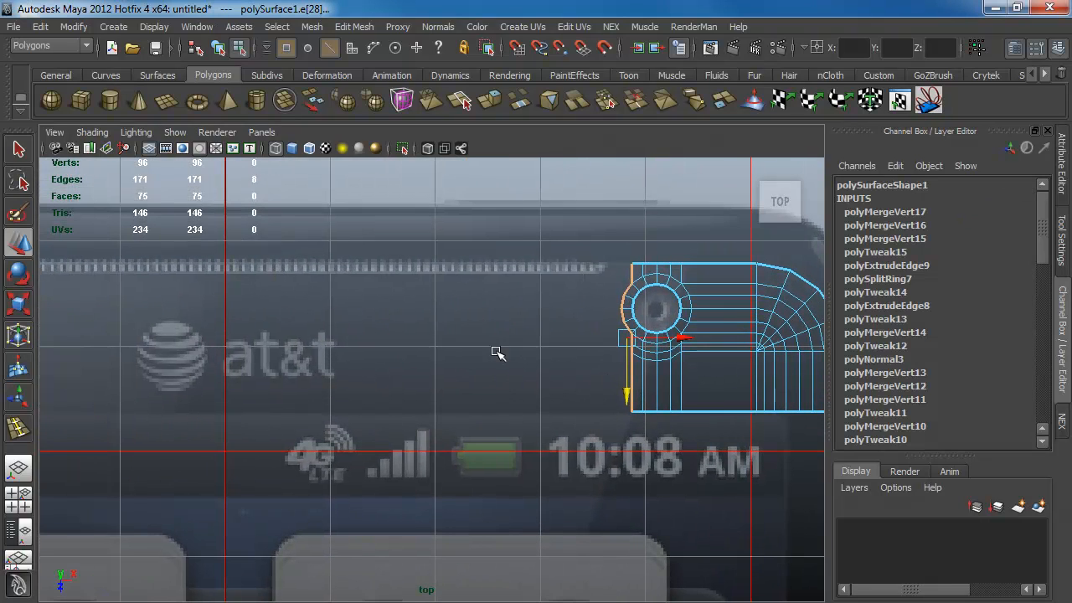
{"action": "left_click", "coordinate": [492, 101]}
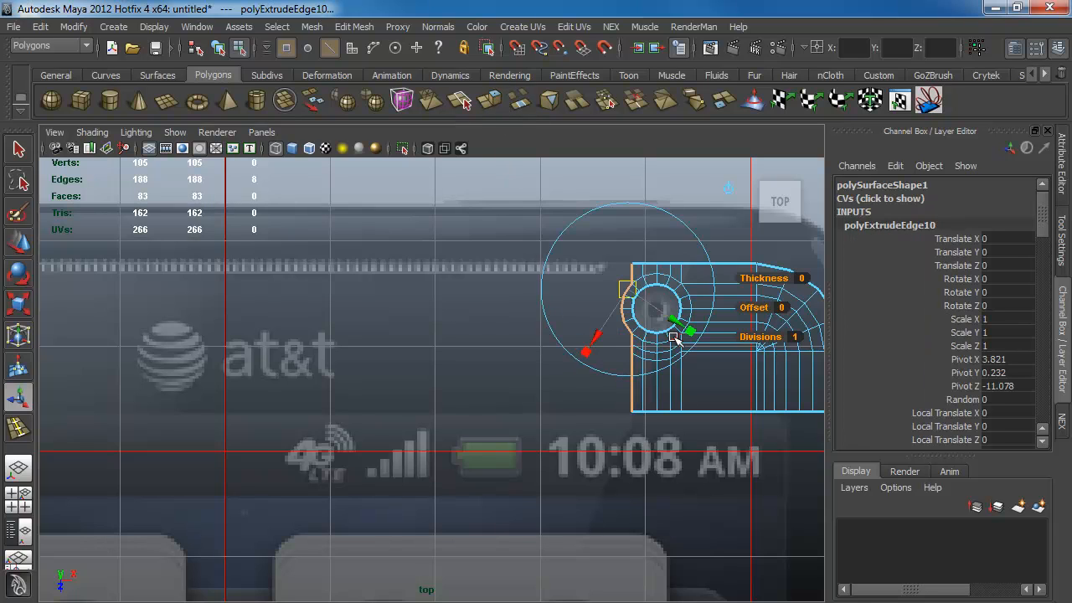
{"action": "key", "text": "w"}
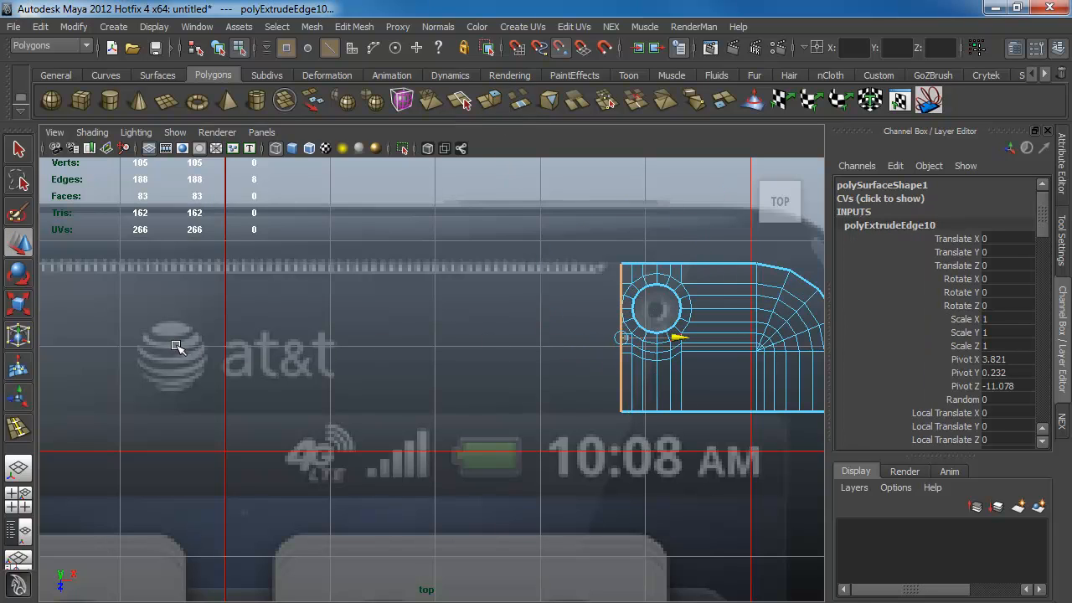
{"action": "left_click_drag", "start_coordinate": [679, 338], "coordinate": [219, 345]}
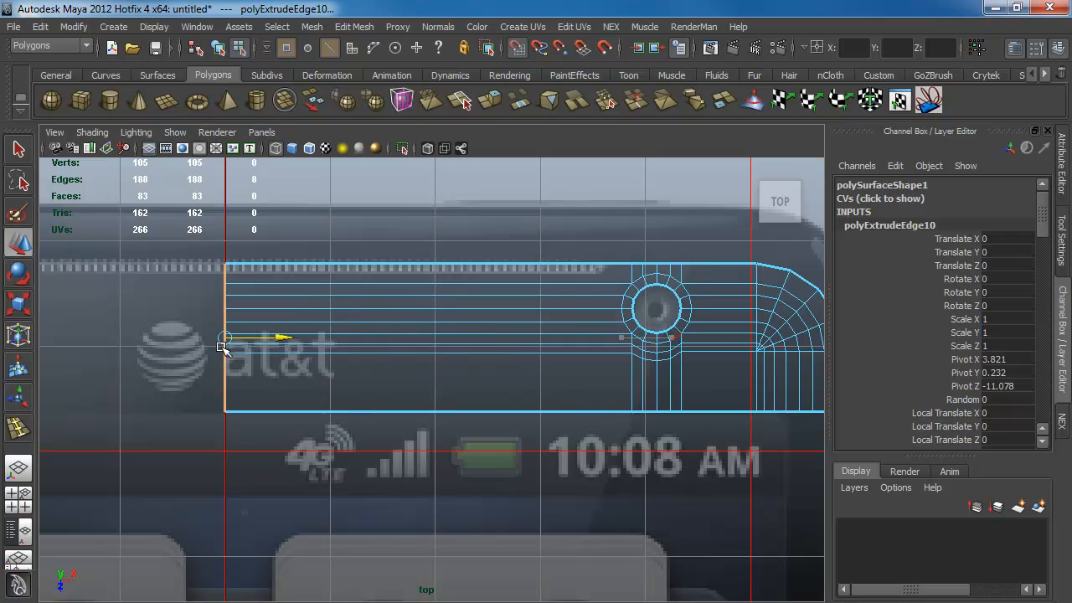
{"action": "left_click", "coordinate": [428, 448]}
- Preview the front mesh smoothed around the camera ring and corner, and return it to the unsmoothed display
{"action": "middle_click_drag", "start_coordinate": [545, 389], "coordinate": [318, 344], "text": "alt"}
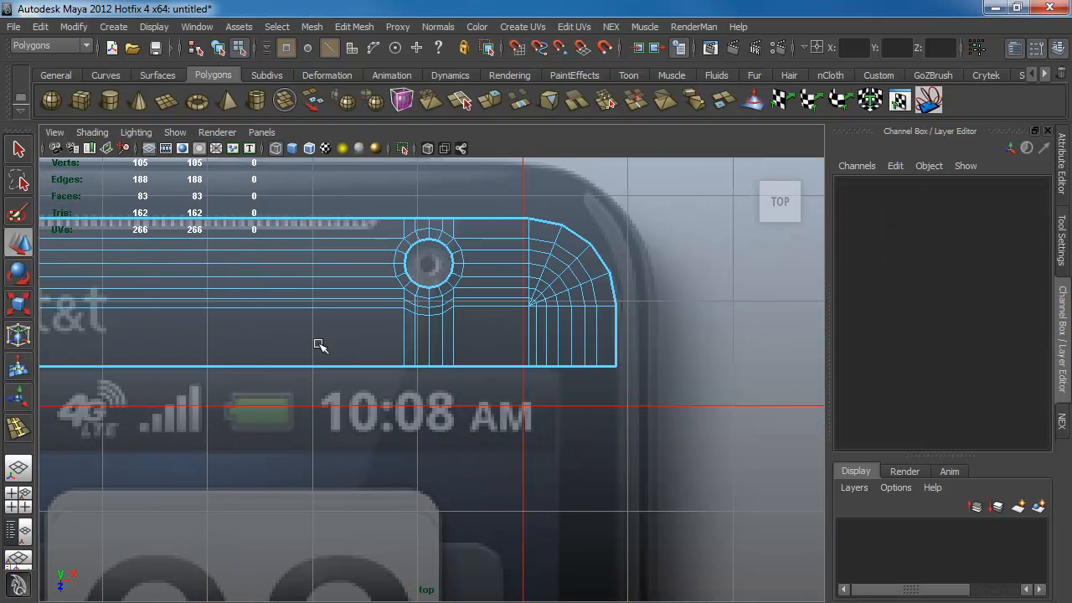
{"action": "key", "text": "F8"}
{"action": "key", "text": "3"}
{"action": "left_click", "coordinate": [478, 412]}
{"action": "right_click_drag", "start_coordinate": [478, 412], "coordinate": [505, 428], "text": "alt"}
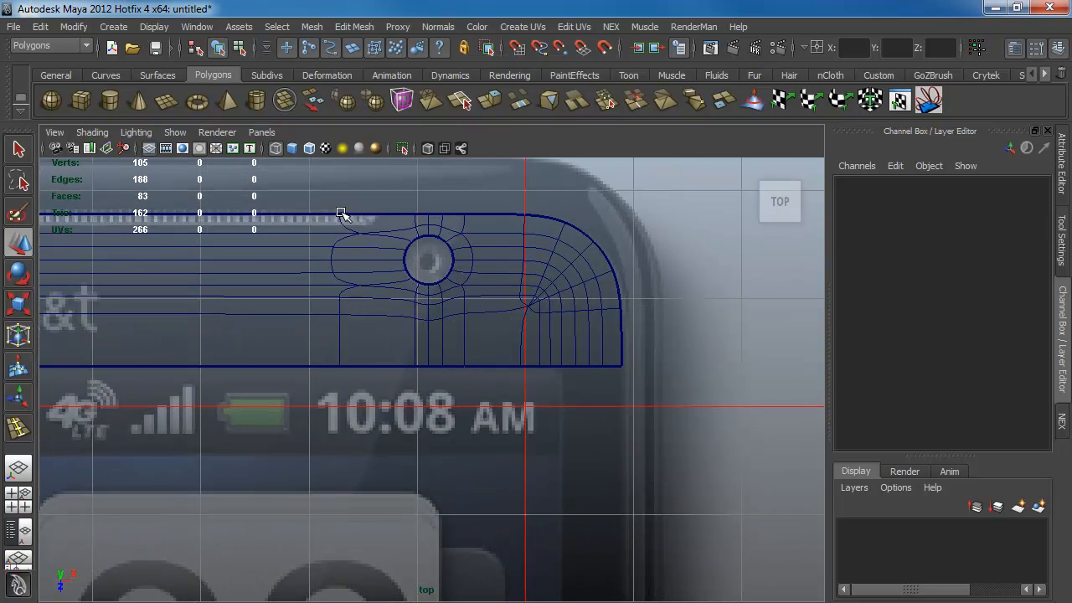
{"action": "left_click", "coordinate": [337, 361]}
{"action": "key", "text": "1"}
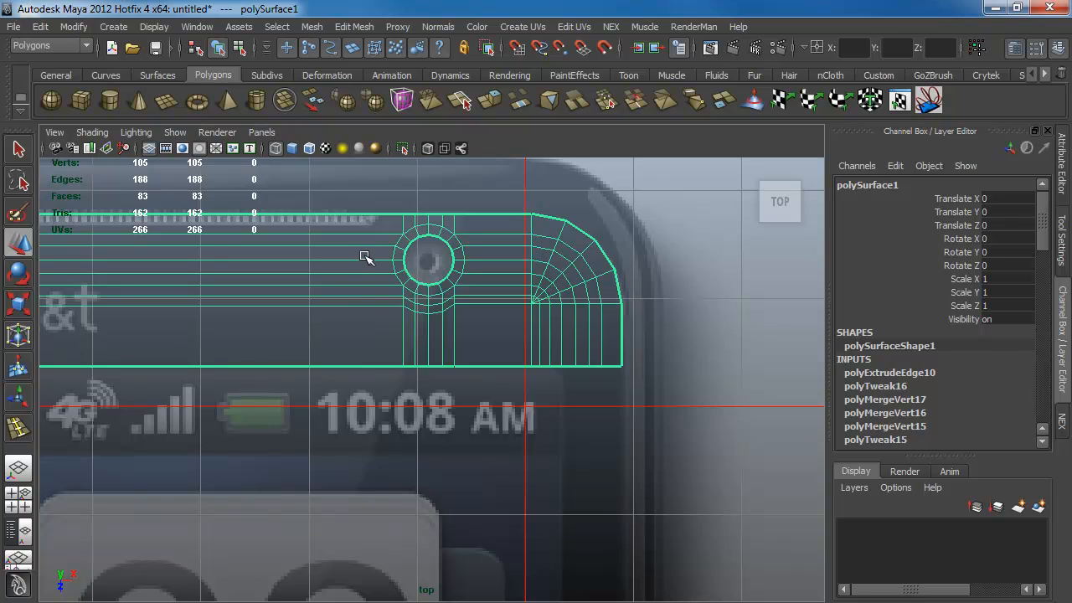
- Insert an edge loop on the centre-line side of the camera ring, flatten it into a straight vertical line and preview the mesh smoothed
{"action": "right_click_drag", "start_coordinate": [364, 256], "coordinate": [358, 220], "text": "shift"}
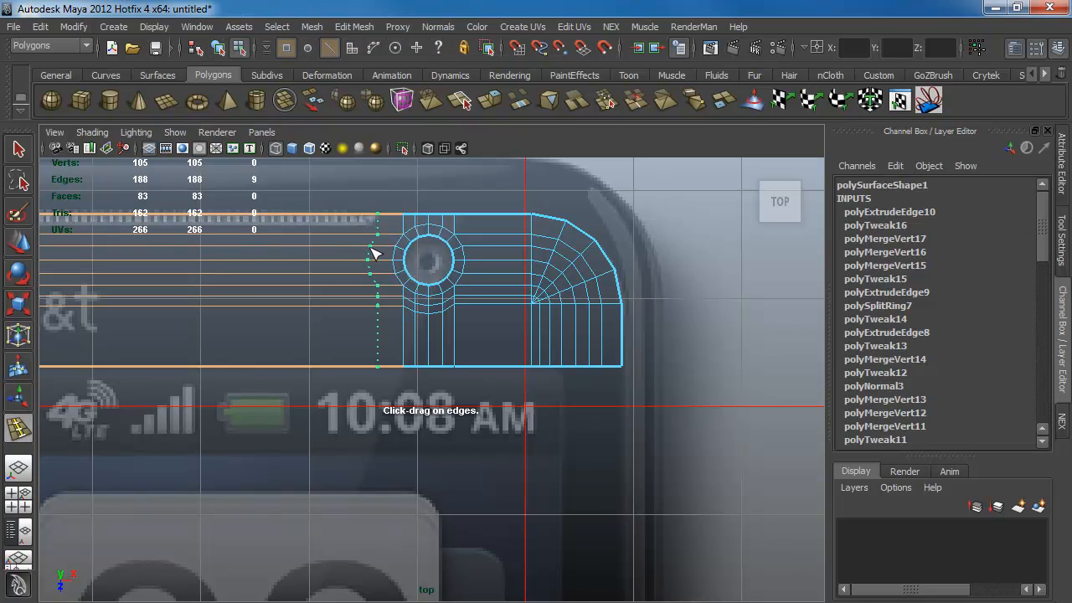
{"action": "left_click", "coordinate": [370, 252]}
{"action": "left_click_drag", "start_coordinate": [392, 285], "coordinate": [440, 291]}
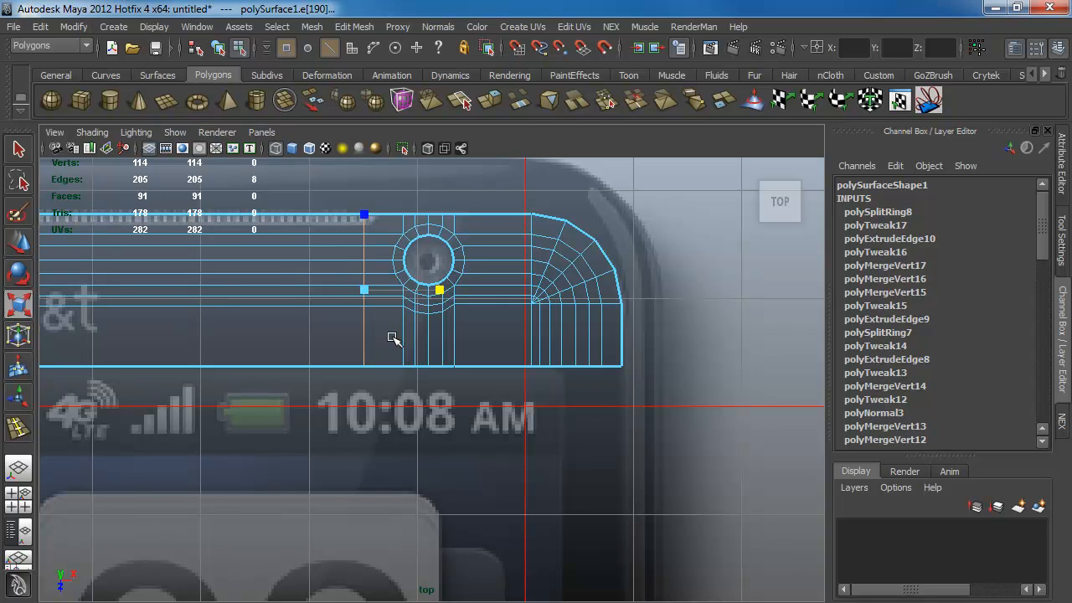
{"action": "key", "text": "3"}
{"action": "key", "text": "F8"}
{"action": "left_click", "coordinate": [418, 409]}
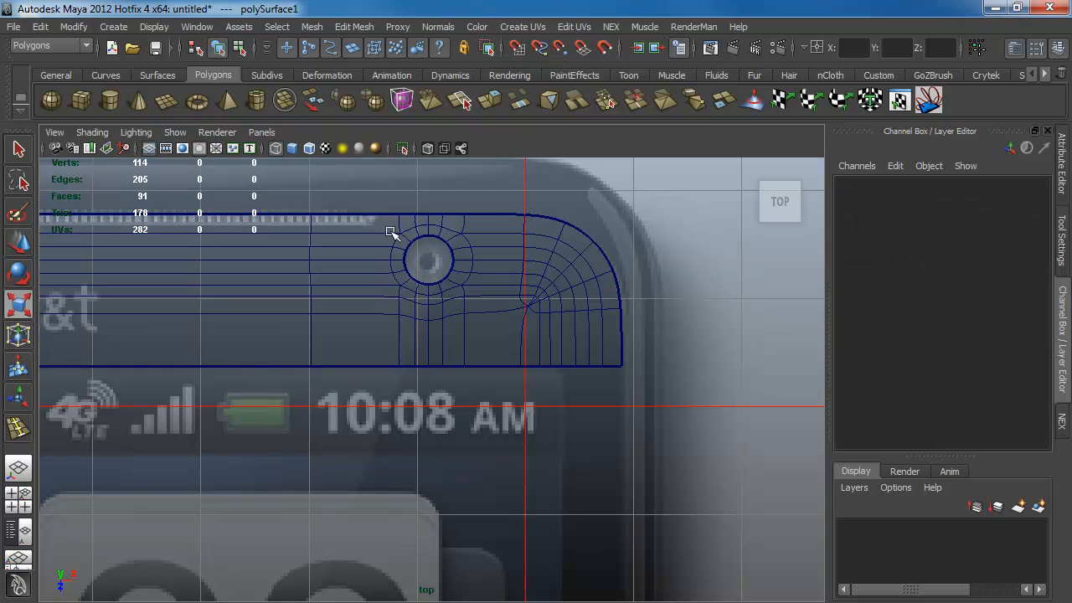
{"action": "right_click_drag", "start_coordinate": [448, 383], "coordinate": [421, 380], "text": "alt"}
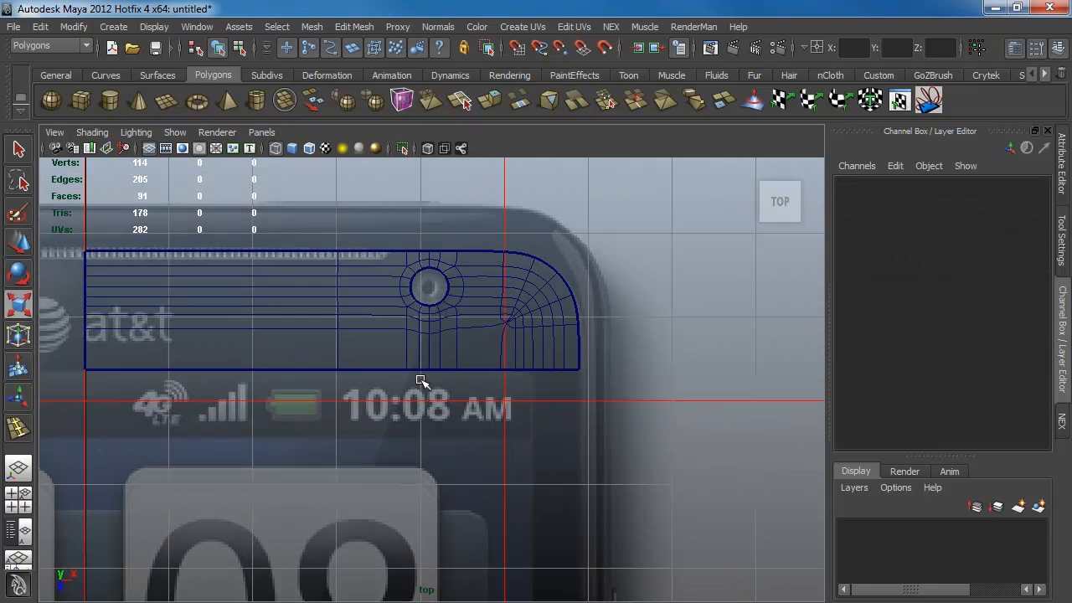
- Delete the two short edges flanking the diagonal at the fan's centre point and preview the mesh smoothed
{"action": "left_click", "coordinate": [512, 331]}
{"action": "right_click_drag", "start_coordinate": [521, 364], "coordinate": [659, 490], "text": "alt"}
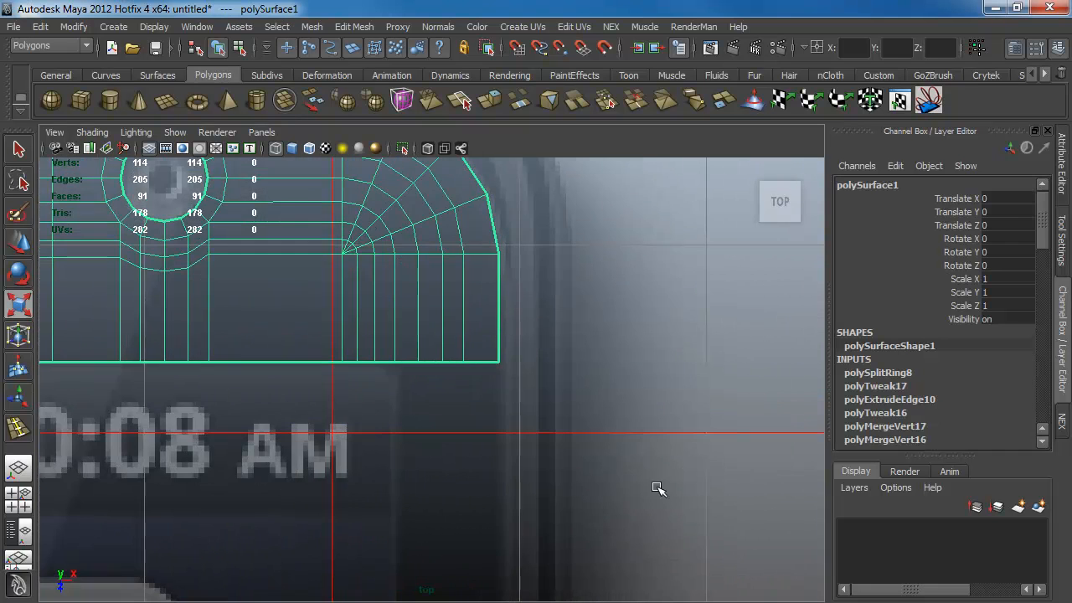
{"action": "middle_click_drag", "start_coordinate": [278, 291], "coordinate": [337, 380], "text": "alt"}
{"action": "right_click_drag", "start_coordinate": [318, 361], "coordinate": [526, 484], "text": "alt"}
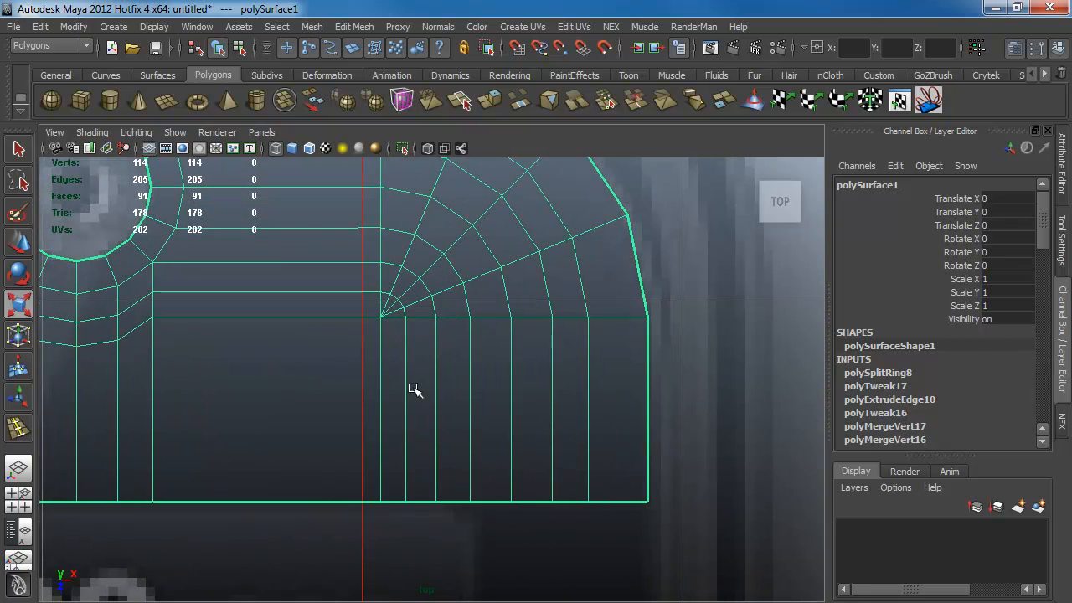
{"action": "right_click_drag", "start_coordinate": [413, 388], "coordinate": [411, 359]}
{"action": "left_click", "coordinate": [402, 325]}
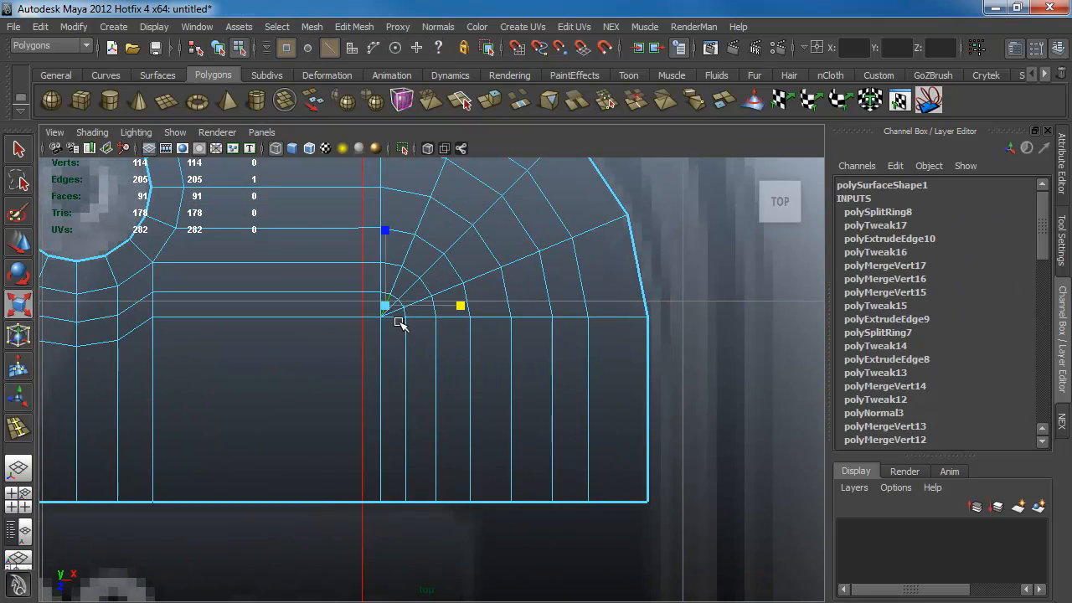
{"action": "key", "text": "Delete"}
{"action": "left_click", "coordinate": [402, 326]}
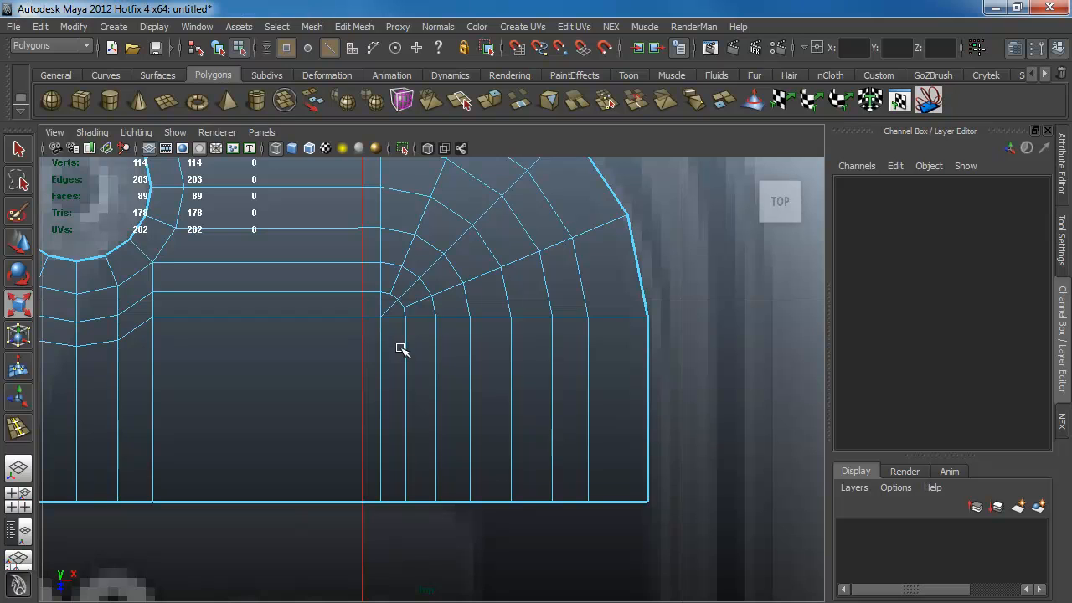
{"action": "key", "text": "3"}
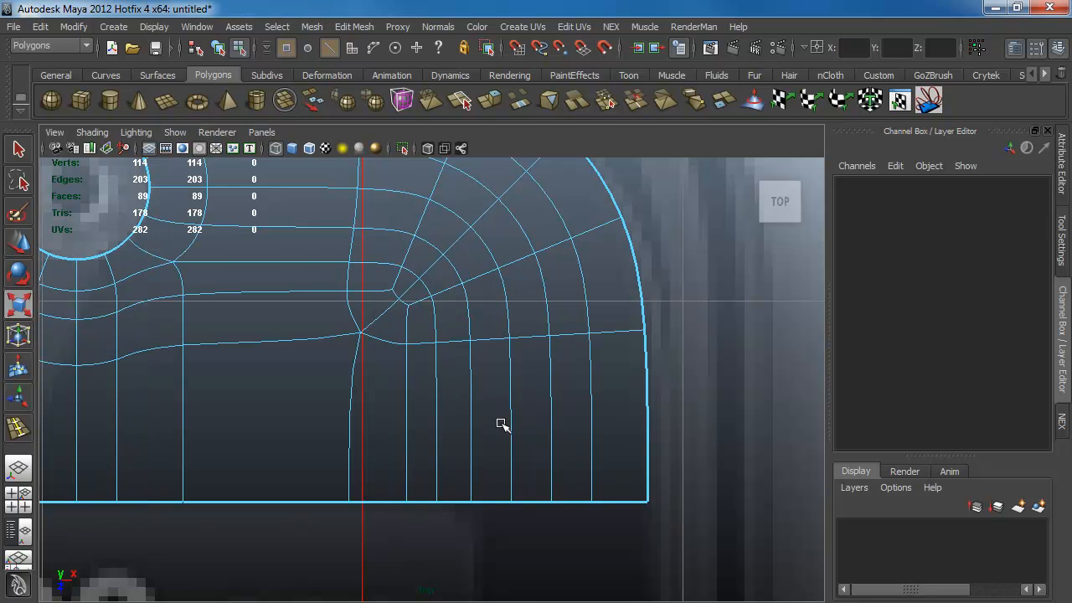
- Select the whole front mesh and return it to the unsmoothed display
{"action": "scroll", "coordinate": [503, 426], "scroll_direction": "down", "scroll_amount": 3}
{"action": "left_click", "coordinate": [468, 410]}
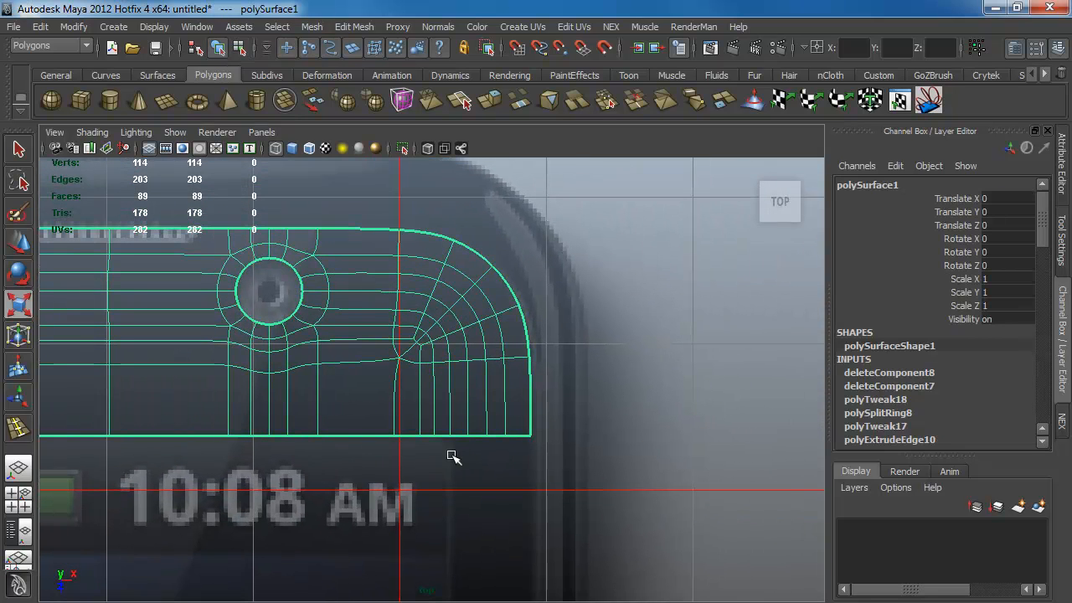
{"action": "key", "text": "1"}
- Examine the mesh's upper border against the speaker grille in the reference image, from the centre line to the camera ring
{"action": "middle_click_drag", "start_coordinate": [461, 424], "coordinate": [585, 408], "text": "alt"}
{"action": "right_click_drag", "start_coordinate": [575, 428], "coordinate": [439, 411], "text": "alt"}
{"action": "middle_click_drag", "start_coordinate": [437, 396], "coordinate": [461, 318], "text": "alt"}
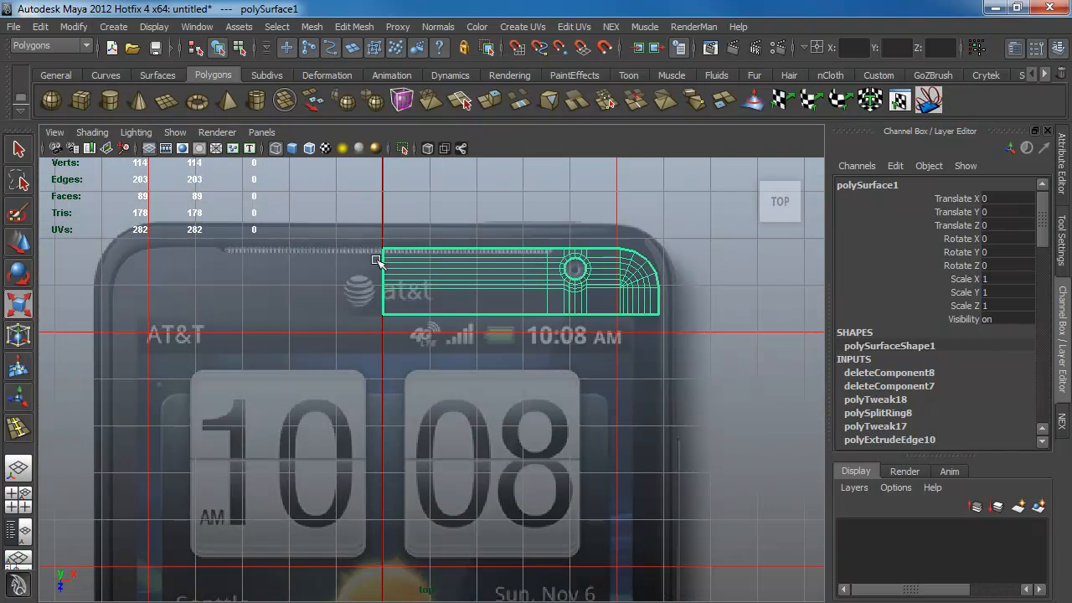
{"action": "middle_click_drag", "start_coordinate": [369, 221], "coordinate": [313, 307], "text": "alt"}
{"action": "right_click_drag", "start_coordinate": [502, 402], "coordinate": [742, 490], "text": "alt"}
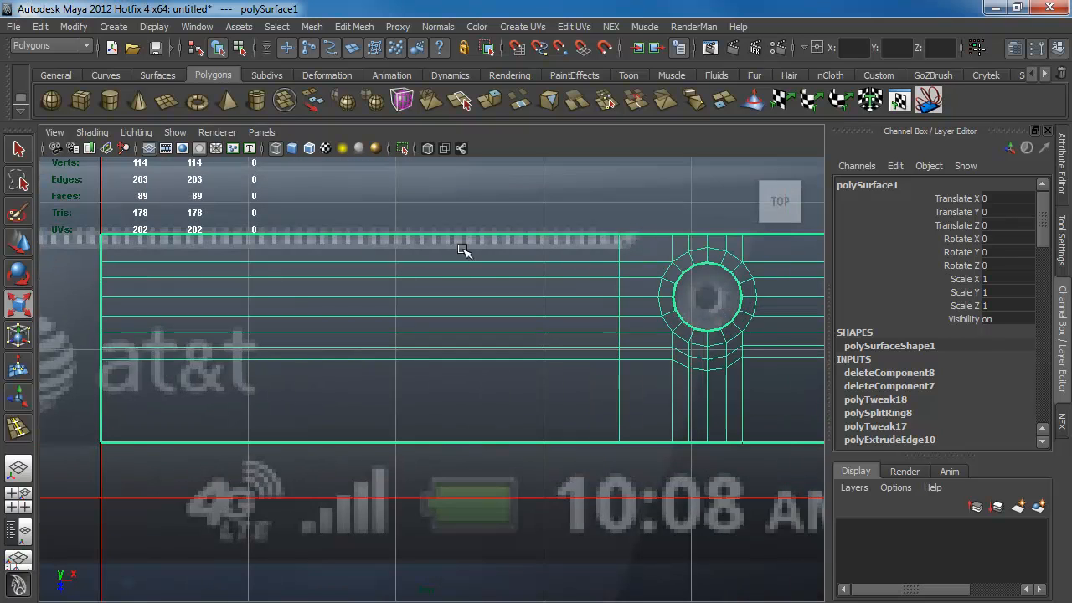
{"action": "middle_click_drag", "start_coordinate": [557, 250], "coordinate": [324, 313], "text": "alt"}
{"action": "right_click_drag", "start_coordinate": [335, 323], "coordinate": [519, 375], "text": "alt"}
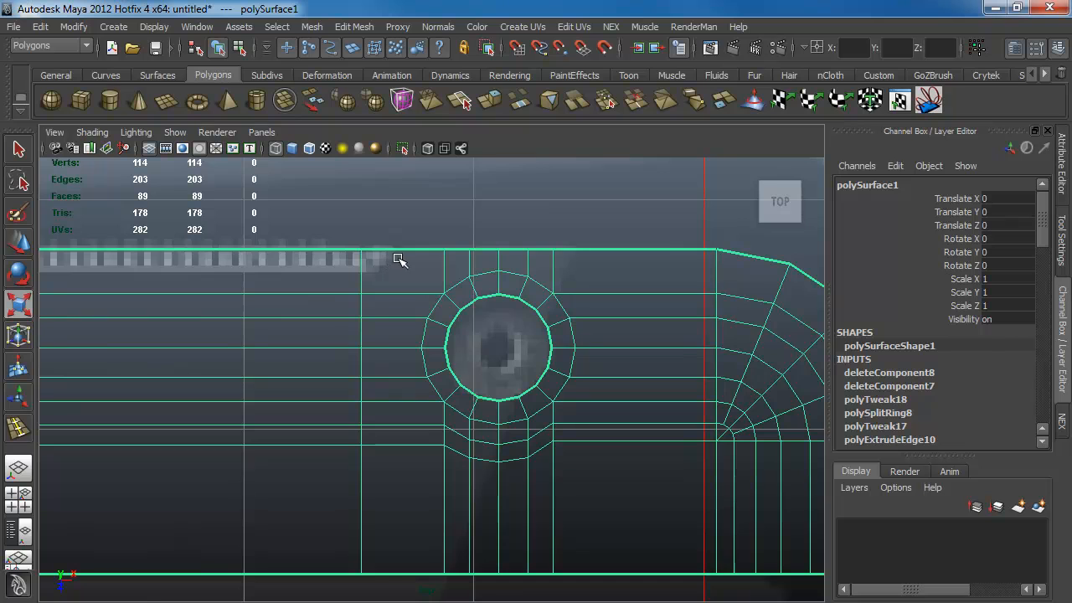
{"action": "middle_click_drag", "start_coordinate": [352, 295], "coordinate": [426, 339], "text": "alt"}
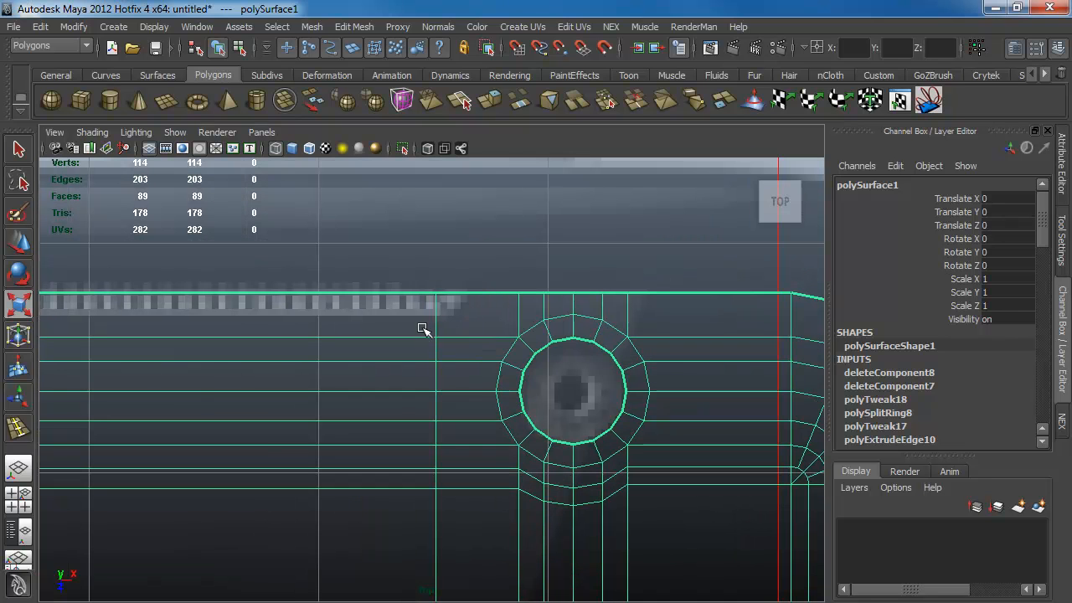
{"action": "right_click_drag", "start_coordinate": [490, 308], "coordinate": [645, 371], "text": "alt"}
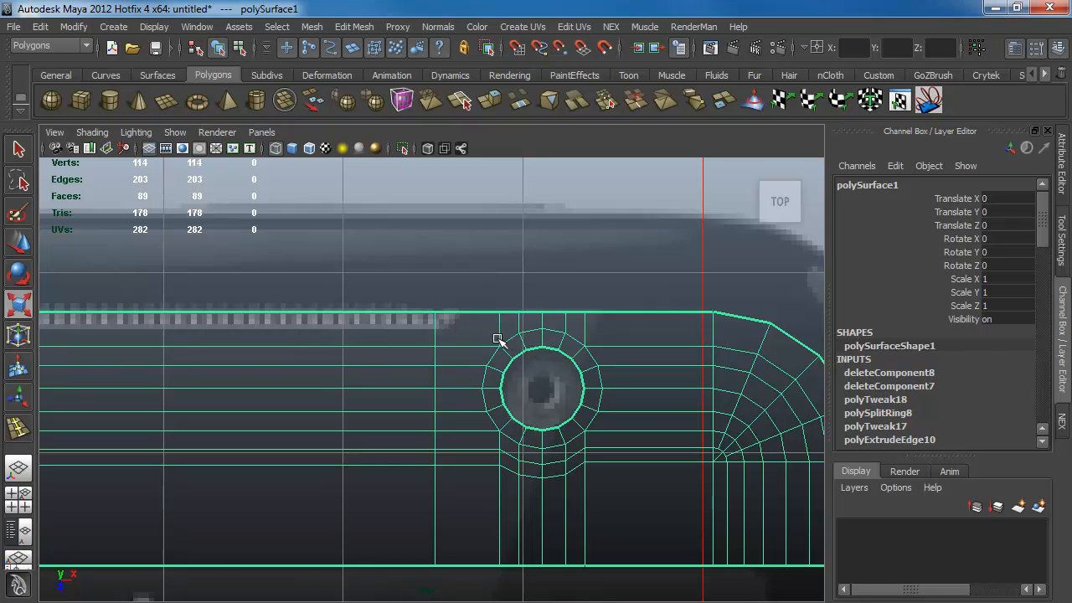
{"action": "middle_click_drag", "start_coordinate": [411, 329], "coordinate": [570, 347], "text": "alt"}
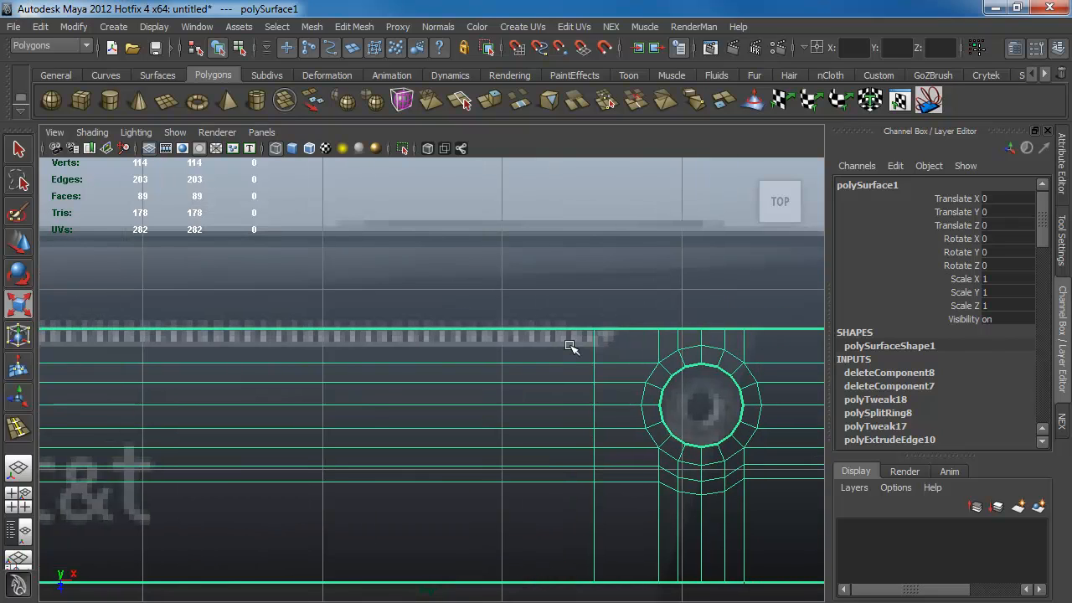
- Delete the two top-row faces under the speaker grille, between the camera ring and the centre line
{"action": "key", "text": "F11"}
{"action": "left_click_drag", "start_coordinate": [645, 311], "coordinate": [593, 354]}
{"action": "key", "text": "Delete"}
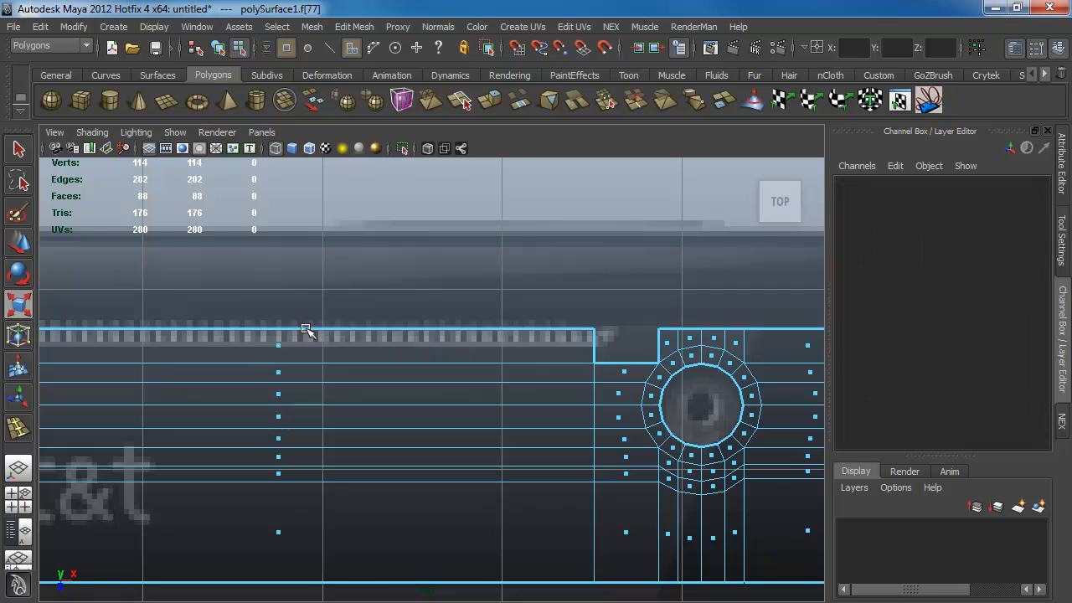
{"action": "left_click_drag", "start_coordinate": [306, 330], "coordinate": [256, 351]}
{"action": "key", "text": "Delete"}
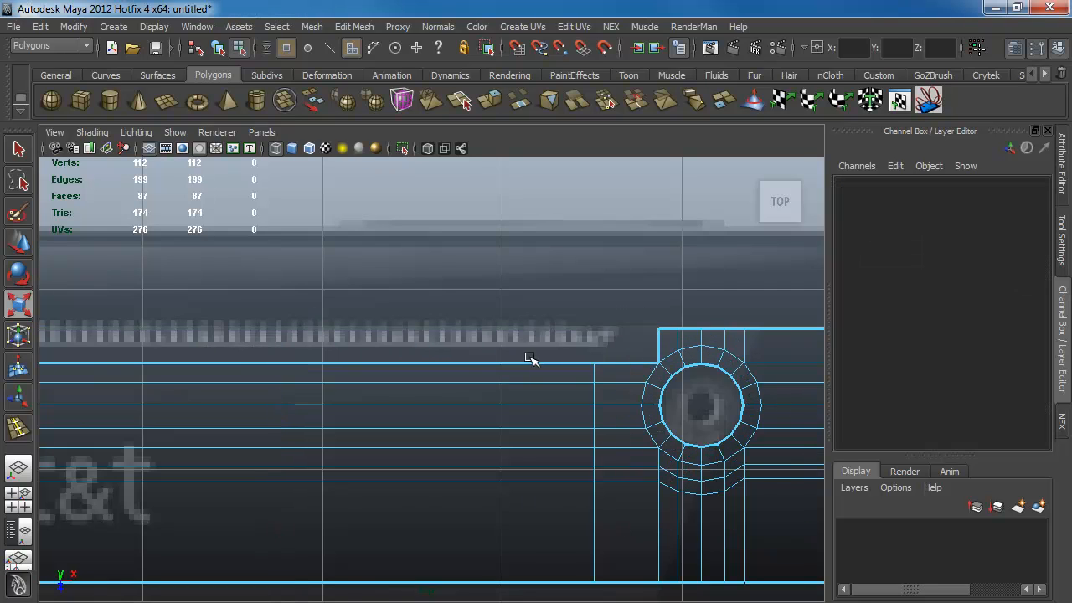
- Extrude the two corner edges beside the camera ring and align their end vertices into a slanted step following the grille's end
{"action": "key", "text": "F10"}
{"action": "left_click", "coordinate": [647, 356]}
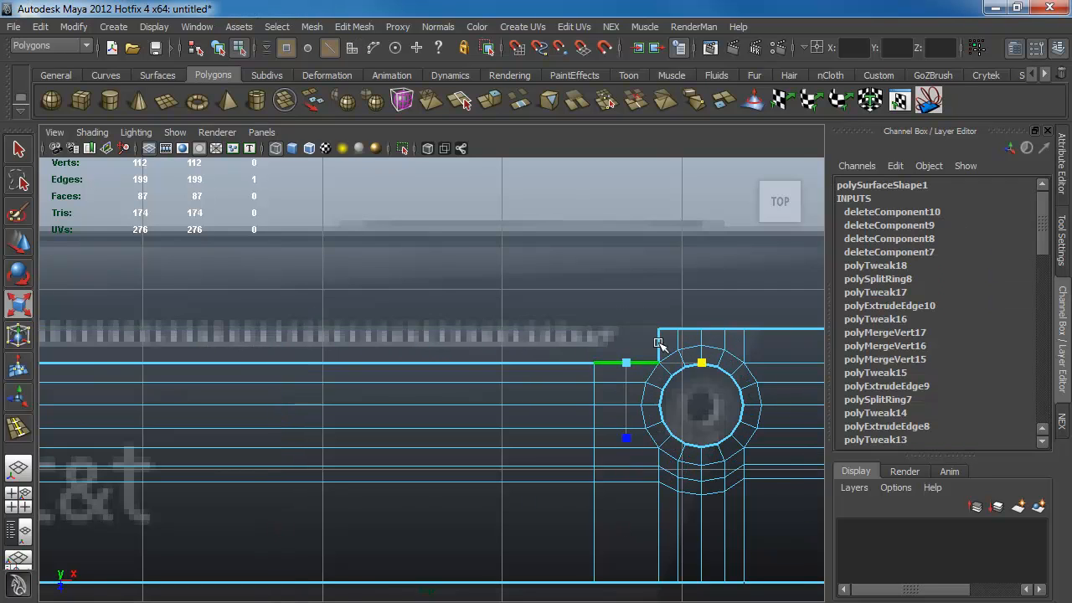
{"action": "left_click", "coordinate": [491, 101]}
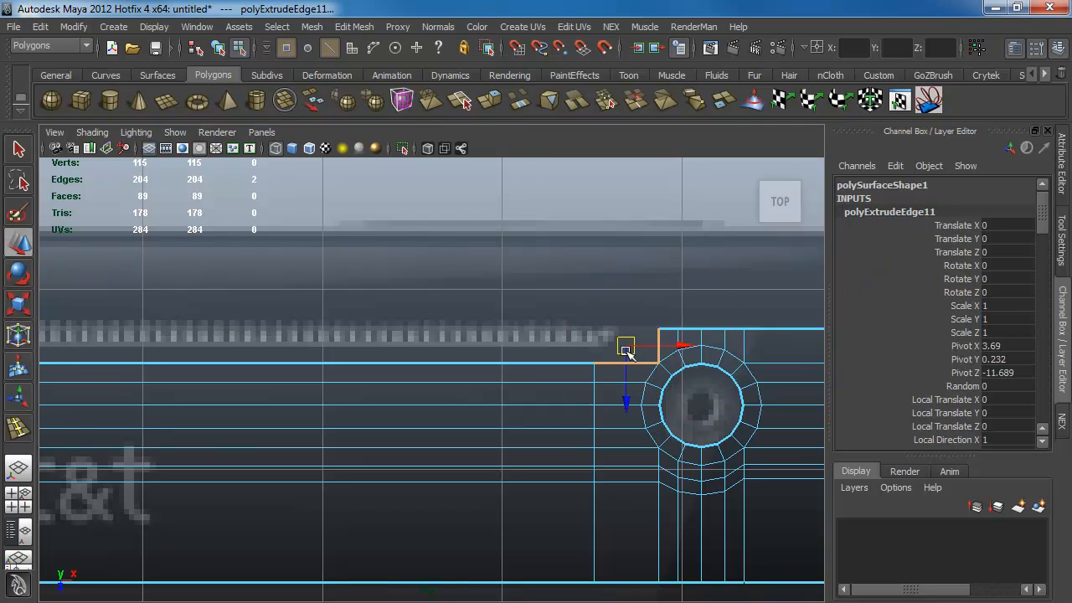
{"action": "left_click_drag", "start_coordinate": [627, 350], "coordinate": [593, 327]}
{"action": "key", "text": "v"}
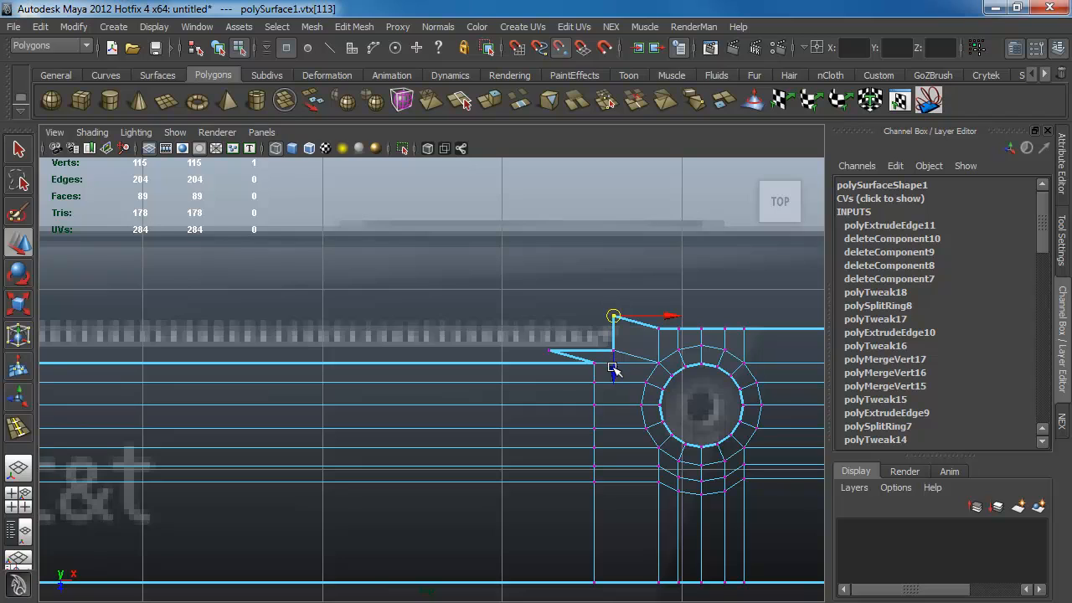
{"action": "left_click_drag", "start_coordinate": [614, 369], "coordinate": [654, 350]}
{"action": "left_click", "coordinate": [547, 351]}
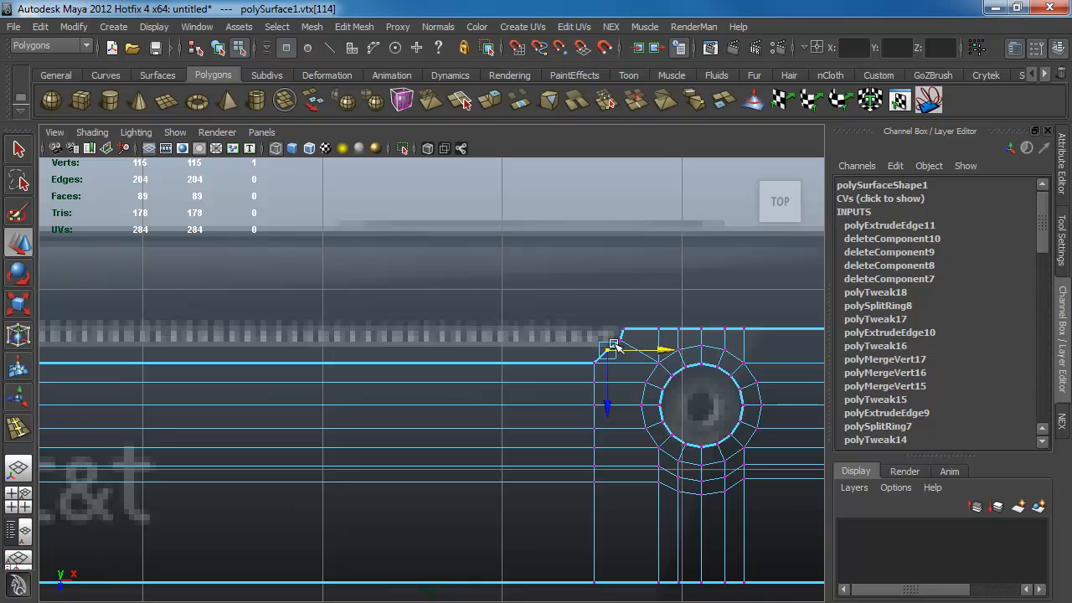
{"action": "left_click", "coordinate": [567, 342]}
- Move the vertical edge loop beside the camera ring closer to the ring, beneath the end of the speaker grille
{"action": "key", "text": "F10"}
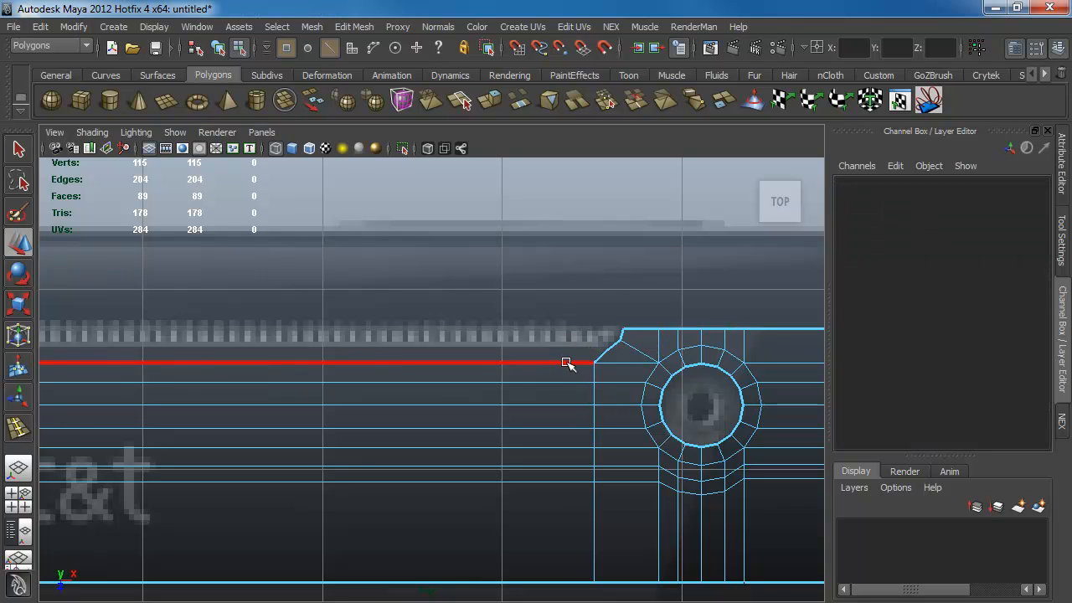
{"action": "middle_click_drag", "start_coordinate": [533, 315], "coordinate": [401, 287], "text": "alt"}
{"action": "right_click_drag", "start_coordinate": [401, 287], "coordinate": [519, 389], "text": "alt"}
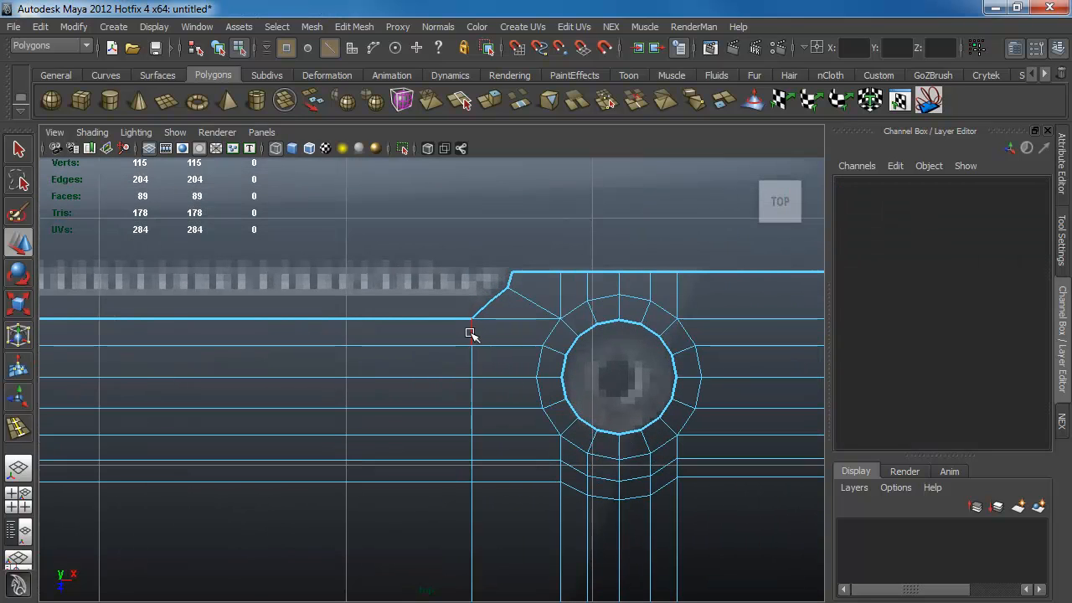
{"action": "double_click", "coordinate": [471, 333]}
{"action": "left_click_drag", "start_coordinate": [528, 470], "coordinate": [494, 311]}
{"action": "key", "text": "v"}
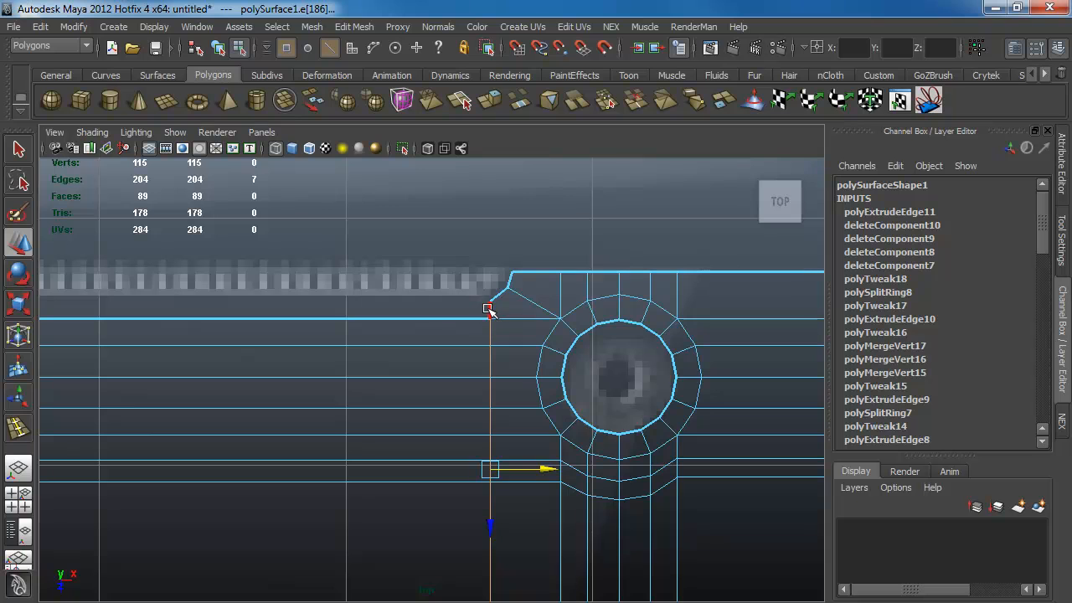
- Extrude the short step edge at the grille's end and snap it to the phone's vertical centre line
{"action": "left_click", "coordinate": [489, 309]}
{"action": "middle_click_drag", "start_coordinate": [359, 347], "coordinate": [627, 360], "text": "alt"}
{"action": "scroll", "coordinate": [628, 360], "scroll_direction": "down", "scroll_amount": 5}
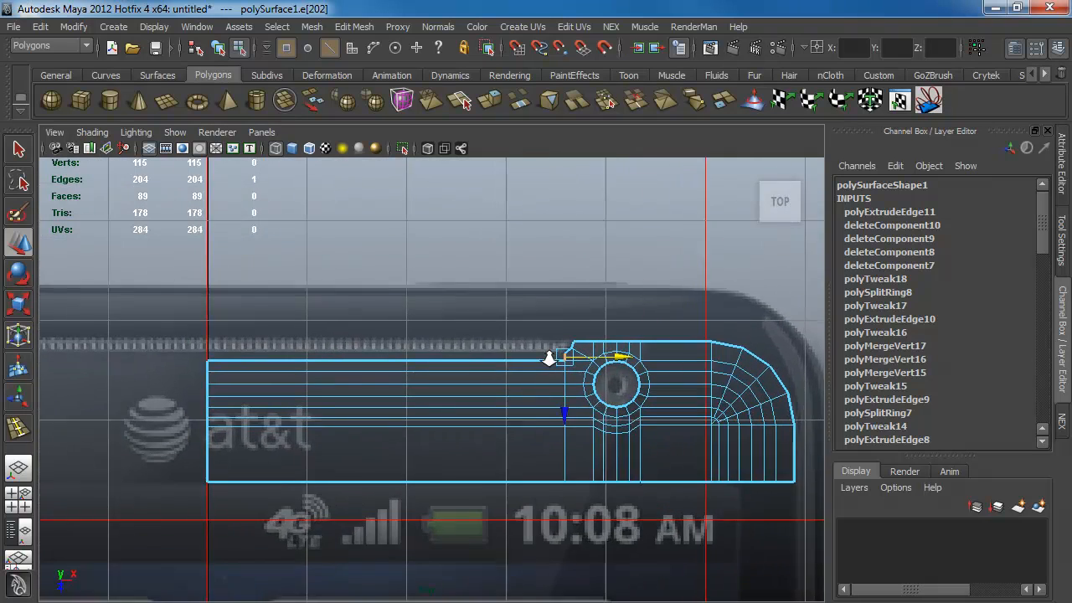
{"action": "left_click", "coordinate": [491, 101]}
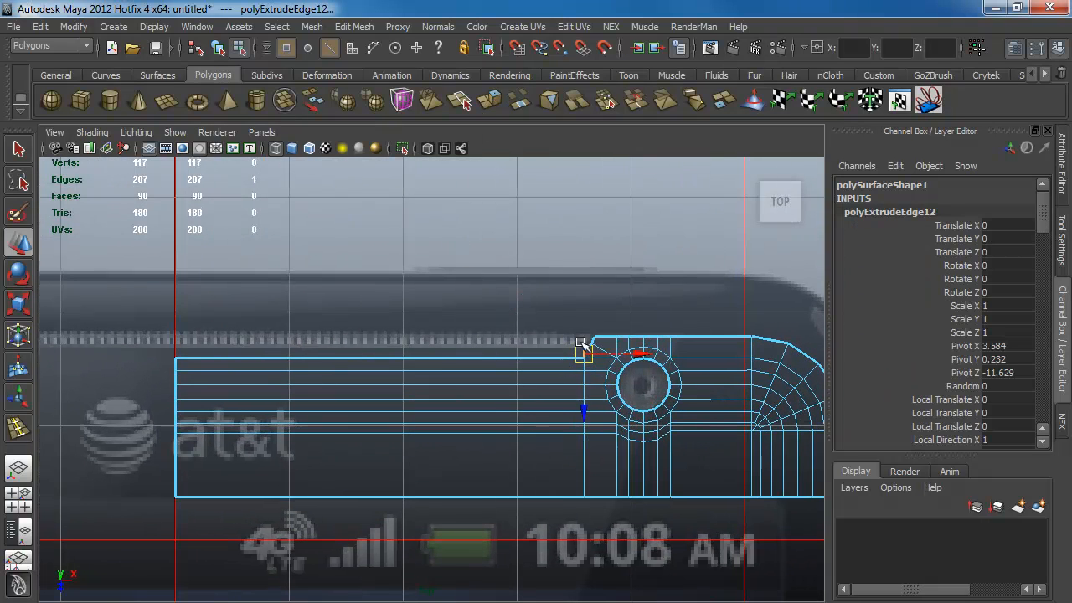
{"action": "key", "text": "x"}
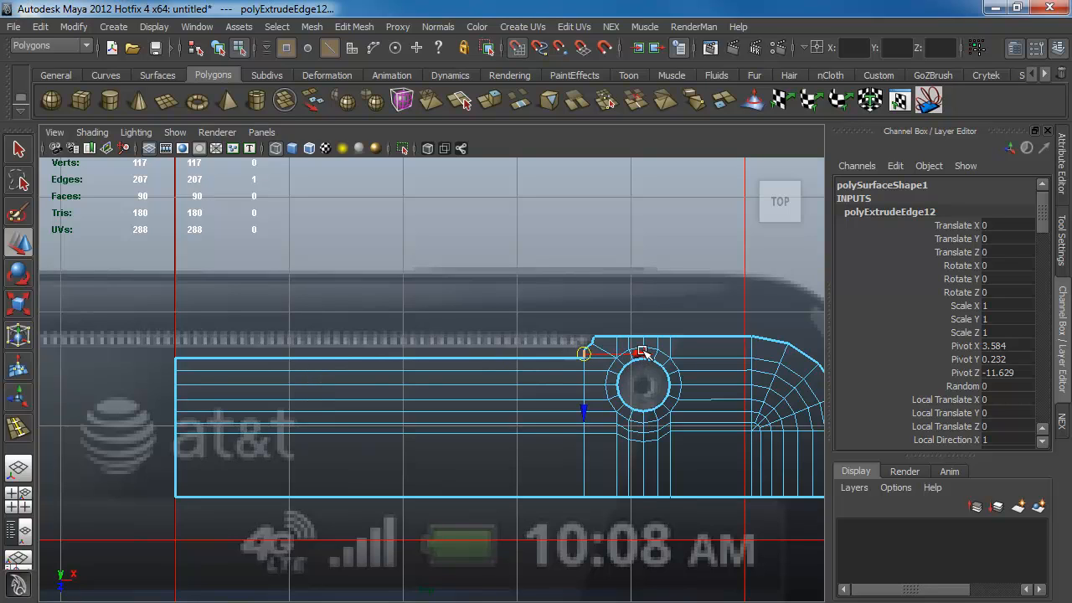
{"action": "left_click_drag", "start_coordinate": [642, 352], "coordinate": [171, 350]}
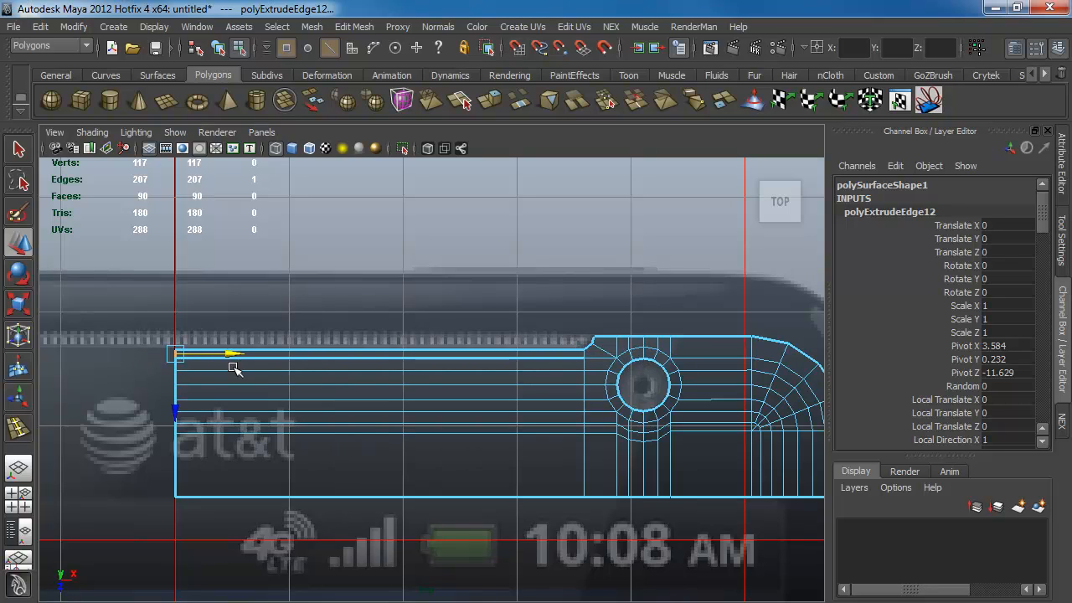
- Merge the overlapping vertices of the new strip with the mesh between the centre line and the camera ring
{"action": "left_click_drag", "start_coordinate": [110, 272], "coordinate": [701, 536]}
{"action": "right_click_drag", "start_coordinate": [587, 384], "coordinate": [532, 402], "text": "shift"}
{"action": "middle_click_drag", "start_coordinate": [399, 343], "coordinate": [318, 374], "text": "alt"}
{"action": "right_click_drag", "start_coordinate": [318, 374], "coordinate": [670, 511], "text": "alt"}
{"action": "middle_click_drag", "start_coordinate": [492, 395], "coordinate": [611, 390], "text": "alt"}
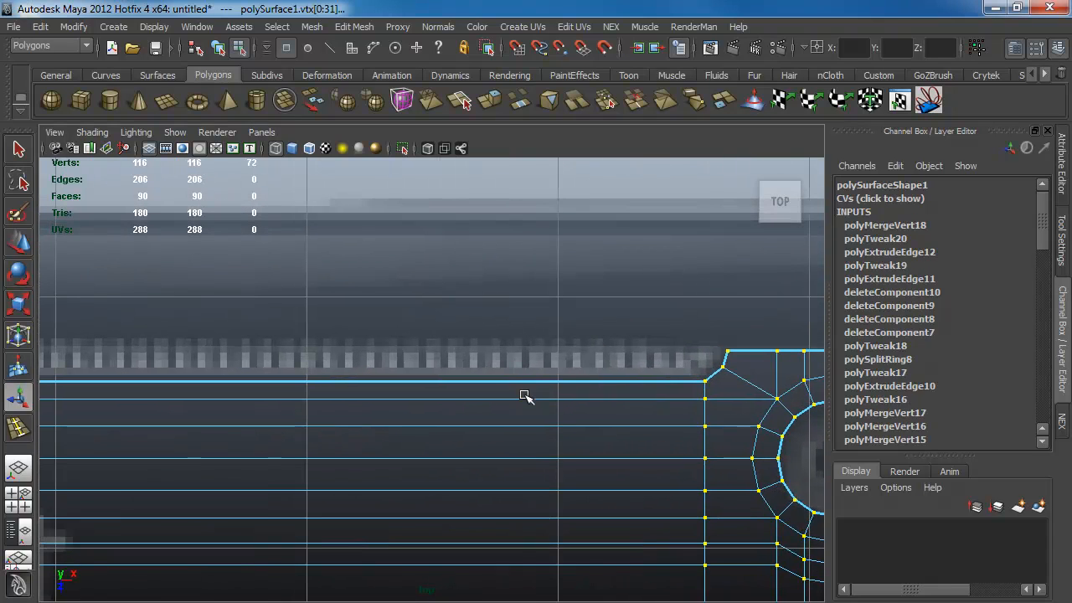
{"action": "left_click", "coordinate": [717, 372]}
{"action": "key", "text": "w"}
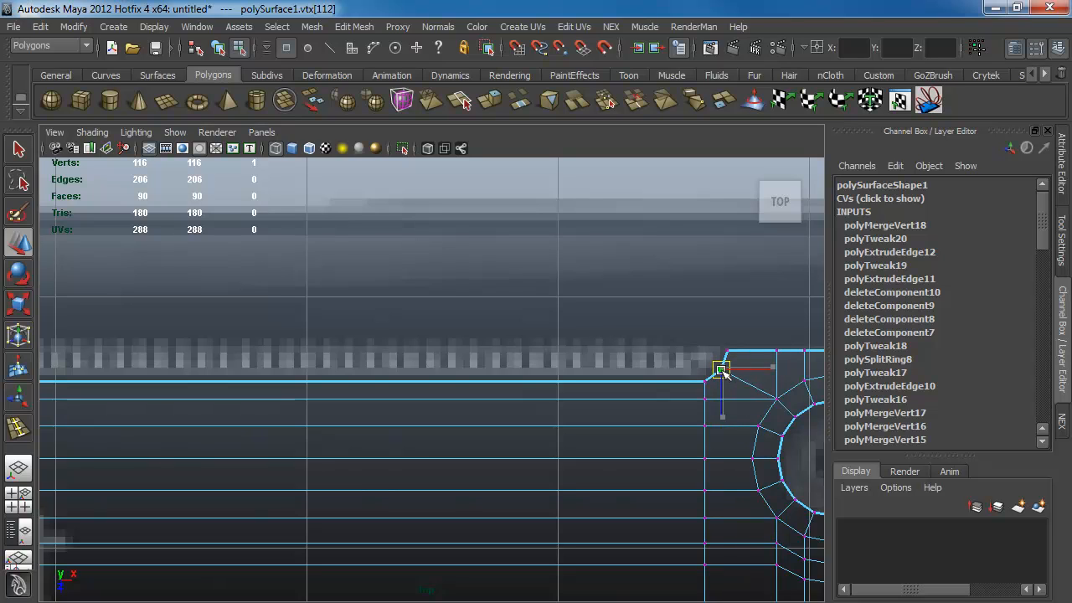
{"action": "left_click", "coordinate": [670, 335]}
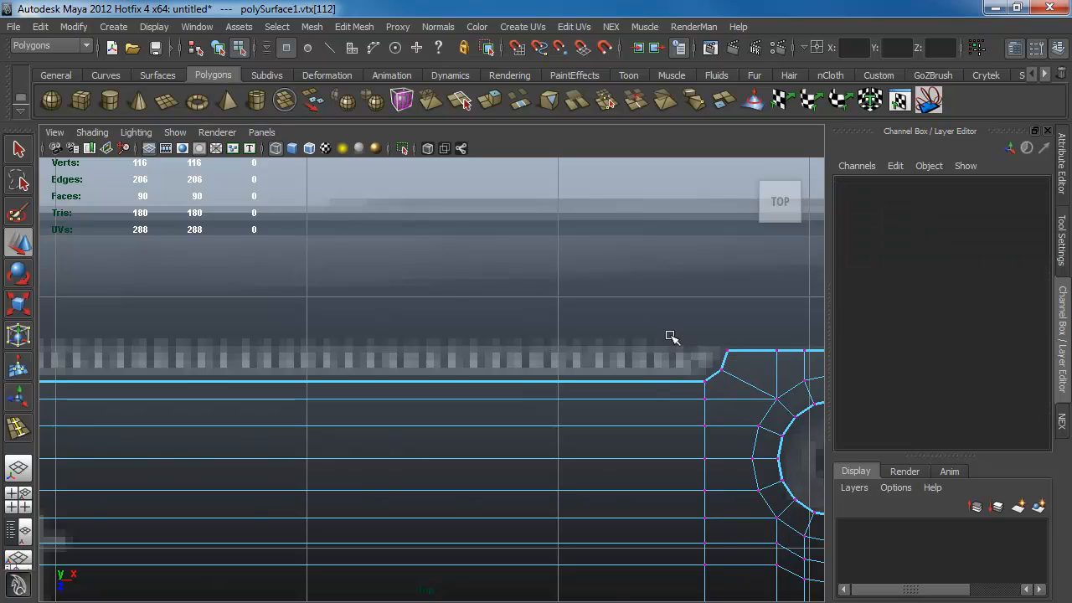
- Extrude the three stepped border edges running along the speaker grille with an offset of 0.02
{"action": "key", "text": "F10"}
{"action": "left_click", "coordinate": [722, 363]}
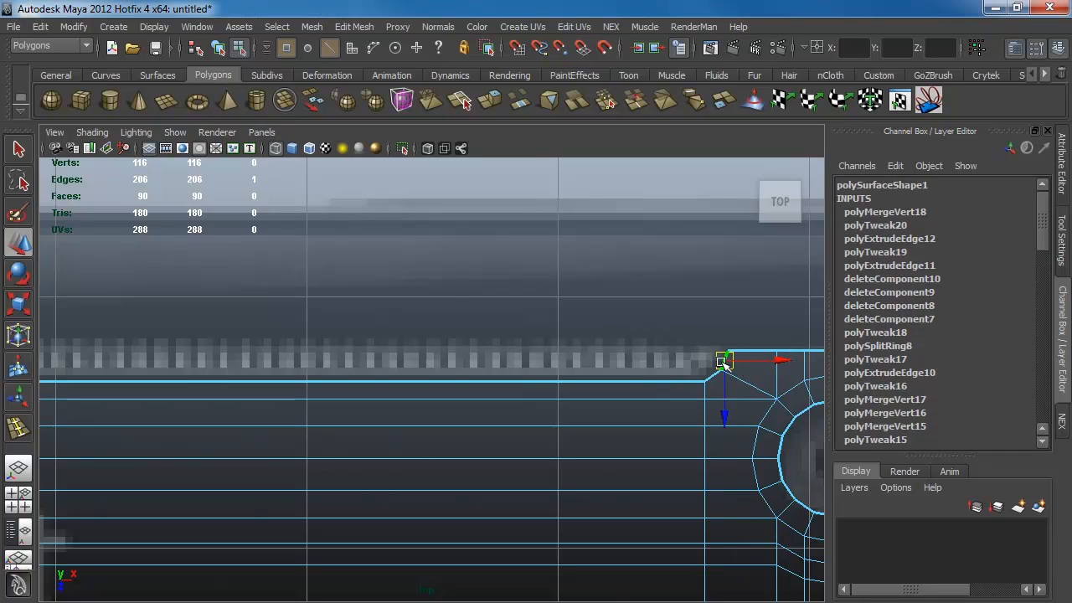
{"action": "left_click", "coordinate": [647, 382], "text": "shift"}
{"action": "scroll", "coordinate": [636, 382], "scroll_direction": "down", "scroll_amount": 4}
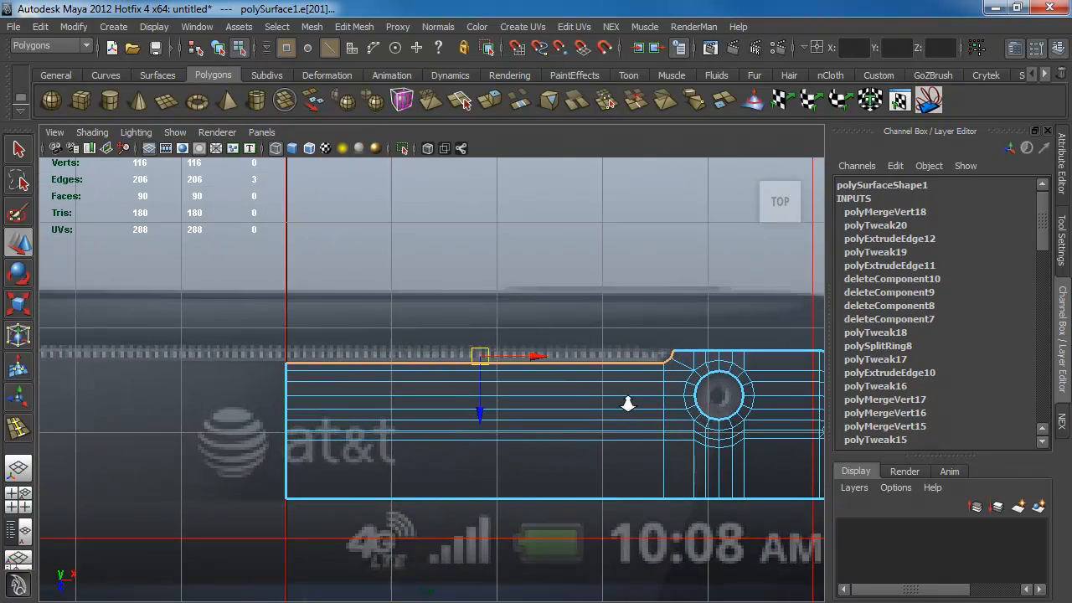
{"action": "scroll", "coordinate": [628, 405], "scroll_direction": "up", "scroll_amount": 1}
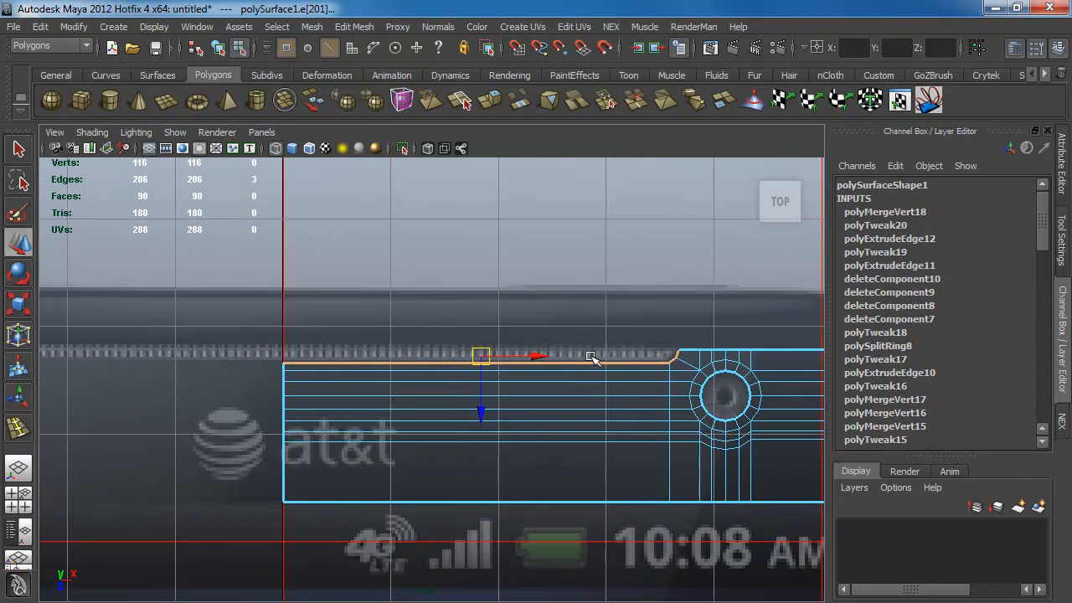
{"action": "right_click_drag", "start_coordinate": [592, 357], "coordinate": [584, 394], "text": "shift"}
{"action": "scroll", "coordinate": [584, 394], "scroll_direction": "up", "scroll_amount": 3}
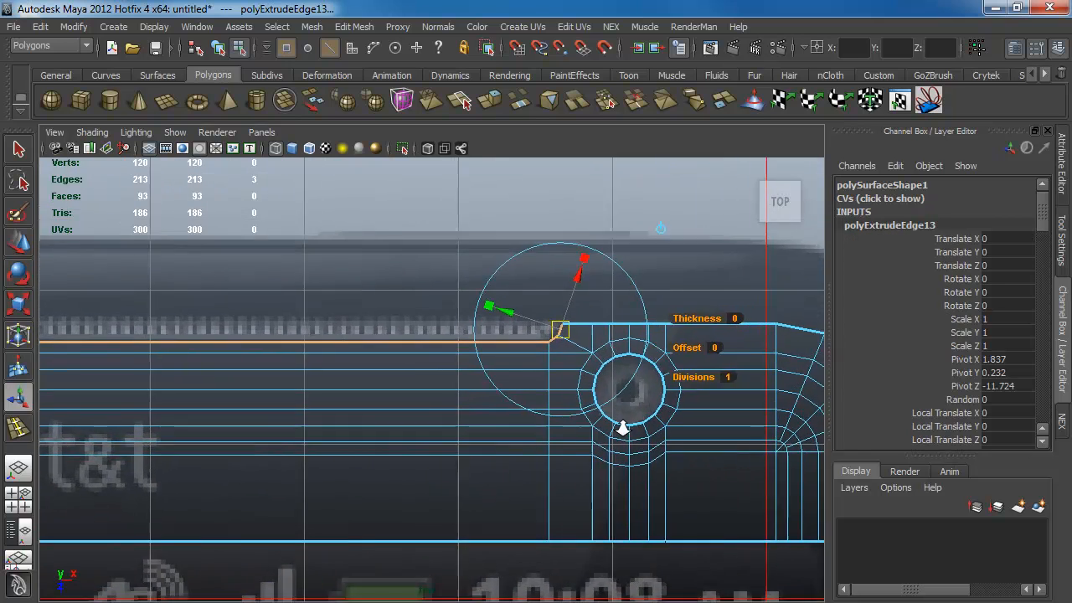
{"action": "right_click_drag", "start_coordinate": [623, 428], "coordinate": [675, 396], "text": "alt"}
{"action": "left_click_drag", "start_coordinate": [709, 339], "coordinate": [708, 338]}
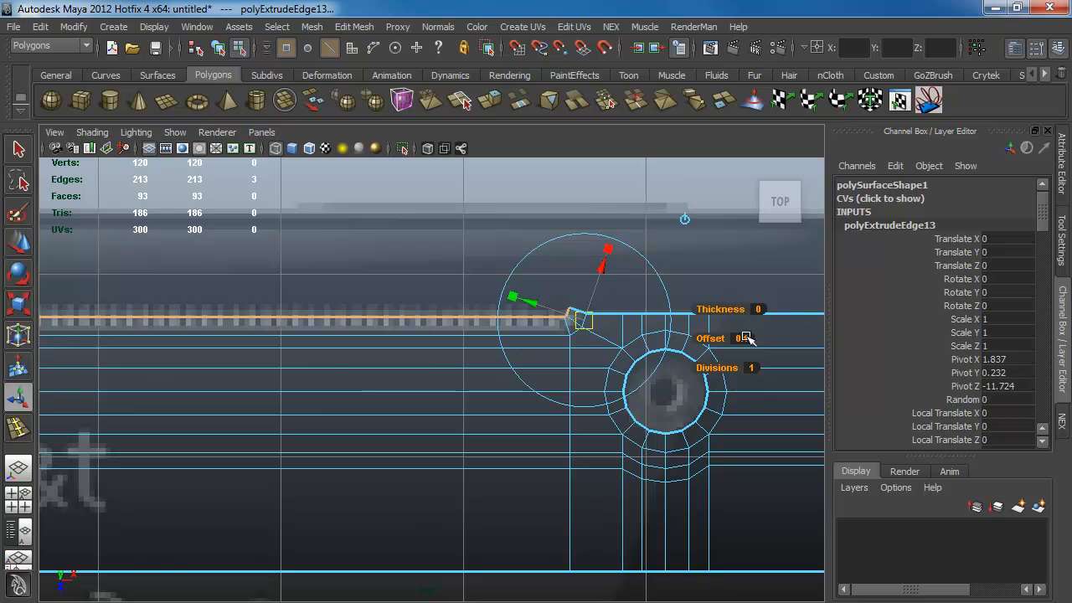
{"action": "left_click", "coordinate": [741, 338]}
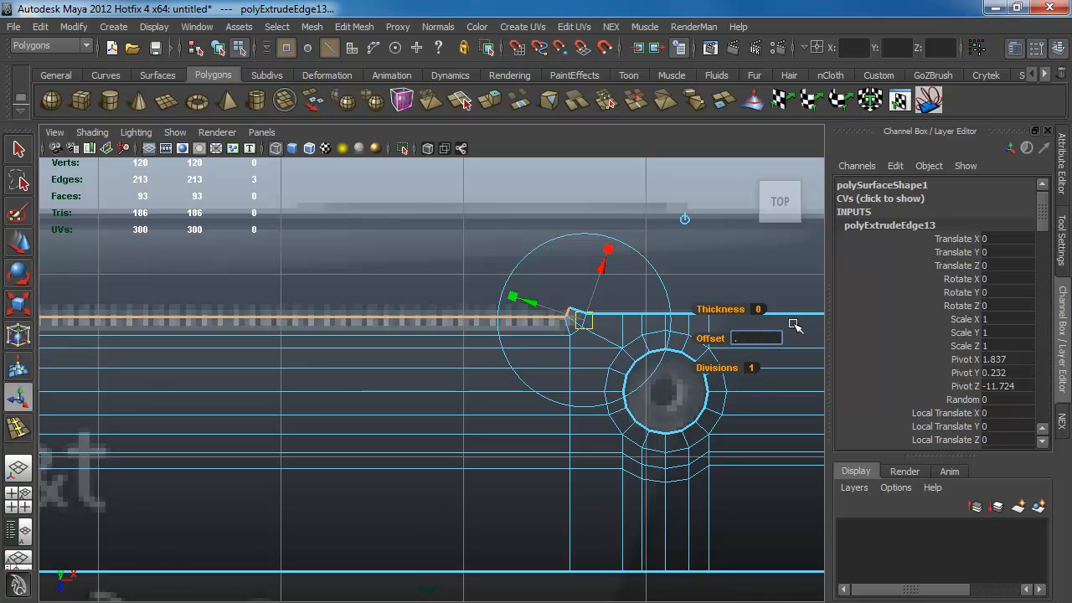
{"action": "key", "text": "Return"}
- Snap the extruded strip's end vertex to the height of the mesh's top border beside the camera ring
{"action": "right_click_drag", "start_coordinate": [524, 343], "coordinate": [779, 431], "text": "alt"}
{"action": "middle_click_drag", "start_coordinate": [575, 376], "coordinate": [275, 479], "text": "alt"}
{"action": "right_click_drag", "start_coordinate": [379, 478], "coordinate": [542, 508], "text": "alt"}
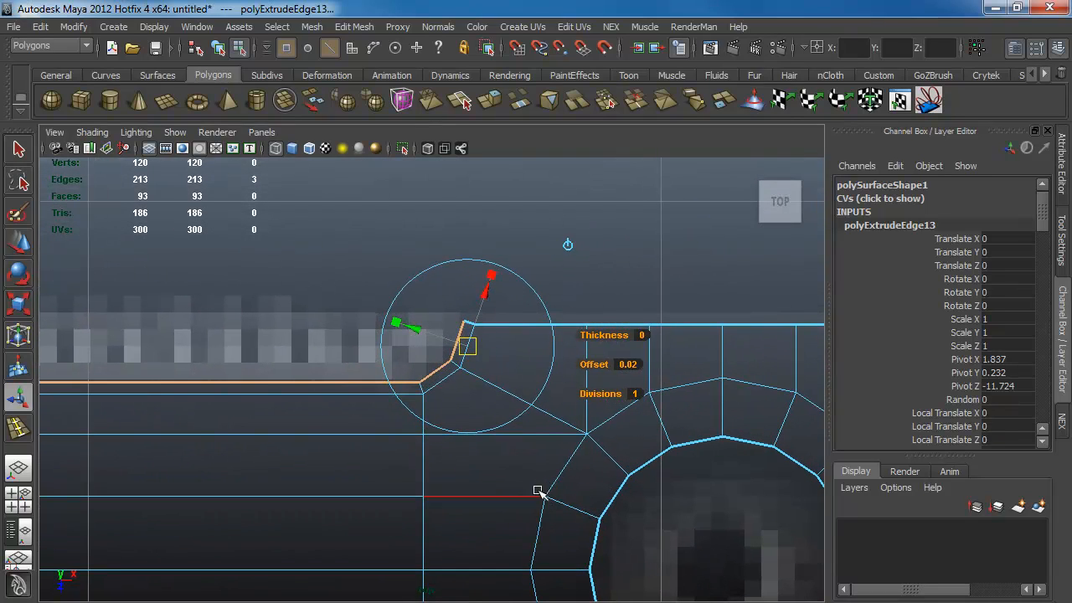
{"action": "key", "text": "F9"}
{"action": "left_click_drag", "start_coordinate": [436, 290], "coordinate": [471, 327]}
{"action": "key", "text": "w"}
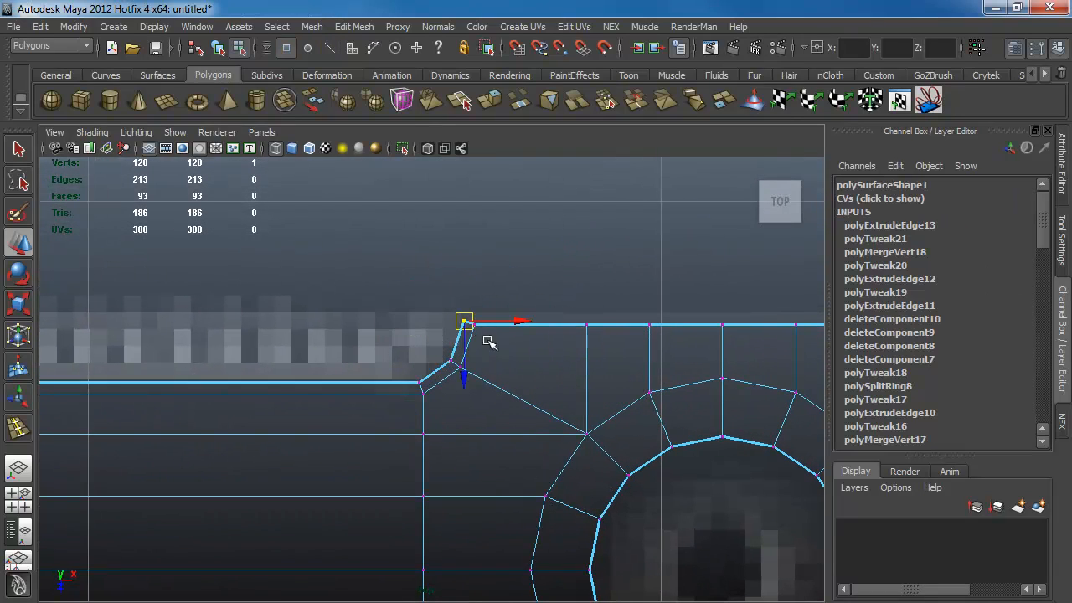
{"action": "key", "text": "v"}
{"action": "left_click_drag", "start_coordinate": [466, 372], "coordinate": [475, 325]}
{"action": "middle_click_drag", "start_coordinate": [640, 337], "coordinate": [371, 325], "text": "alt"}
{"action": "right_click_drag", "start_coordinate": [661, 335], "coordinate": [555, 320], "text": "alt"}
{"action": "middle_click_drag", "start_coordinate": [391, 327], "coordinate": [606, 268], "text": "alt"}
{"action": "key", "text": "F8"}
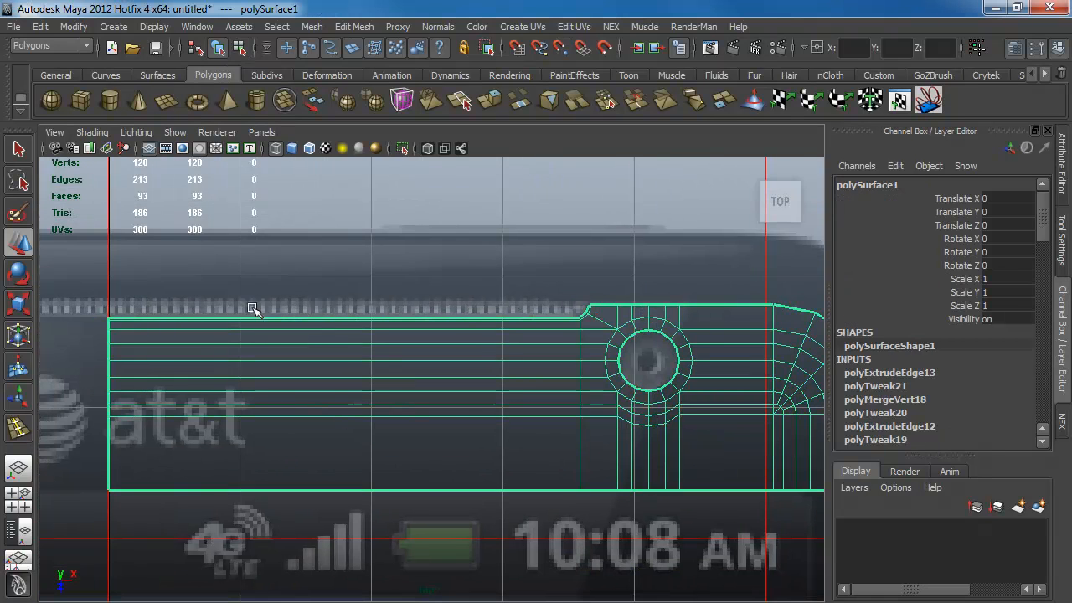
{"action": "middle_click_drag", "start_coordinate": [272, 400], "coordinate": [443, 383], "text": "alt"}
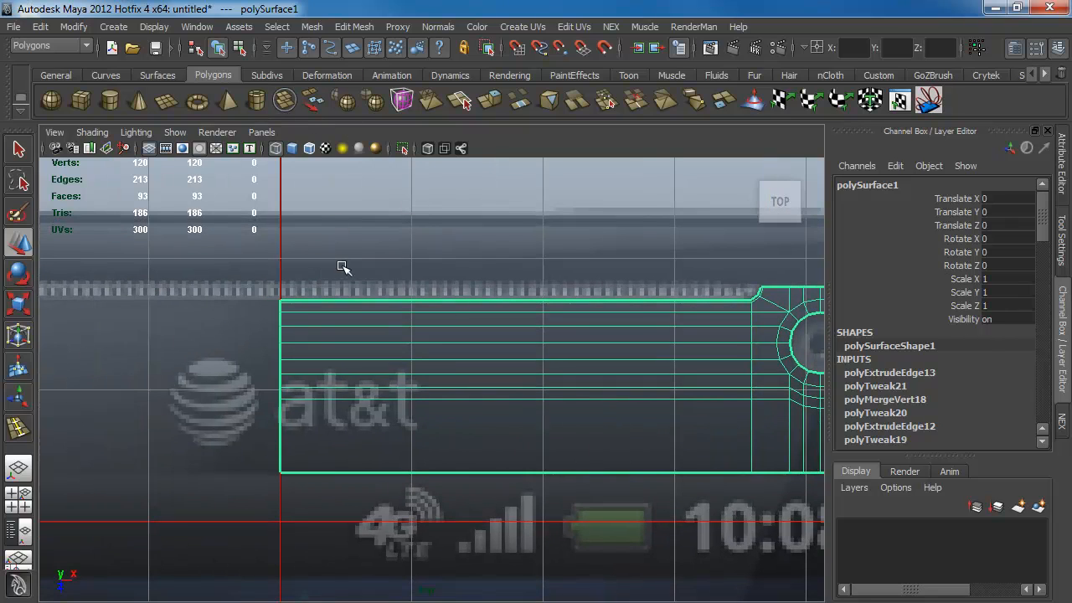
{"action": "left_click", "coordinate": [311, 26]}
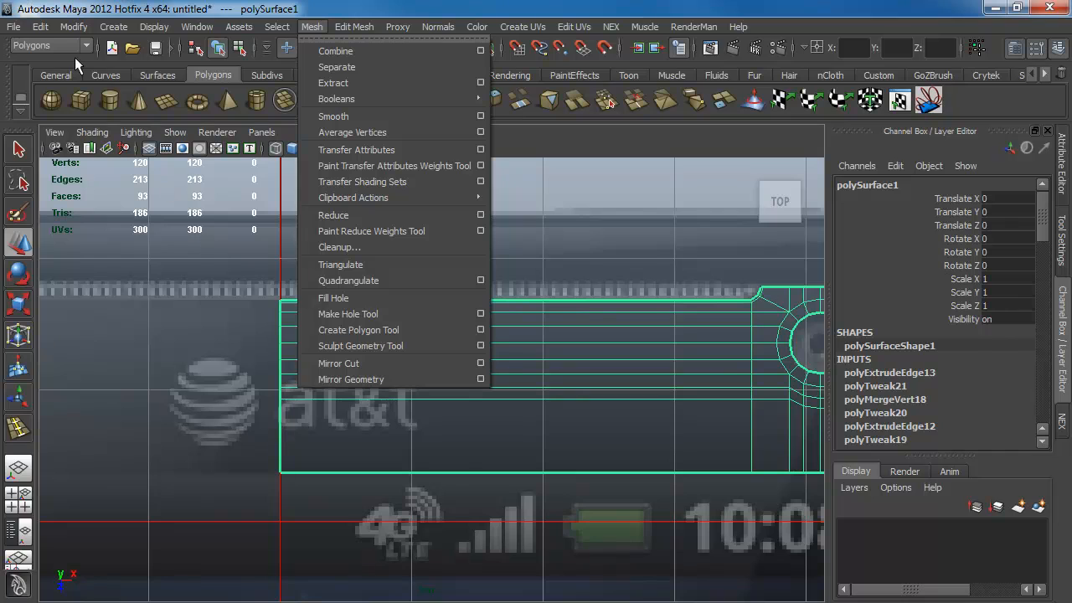
{"action": "left_click", "coordinate": [478, 381]}
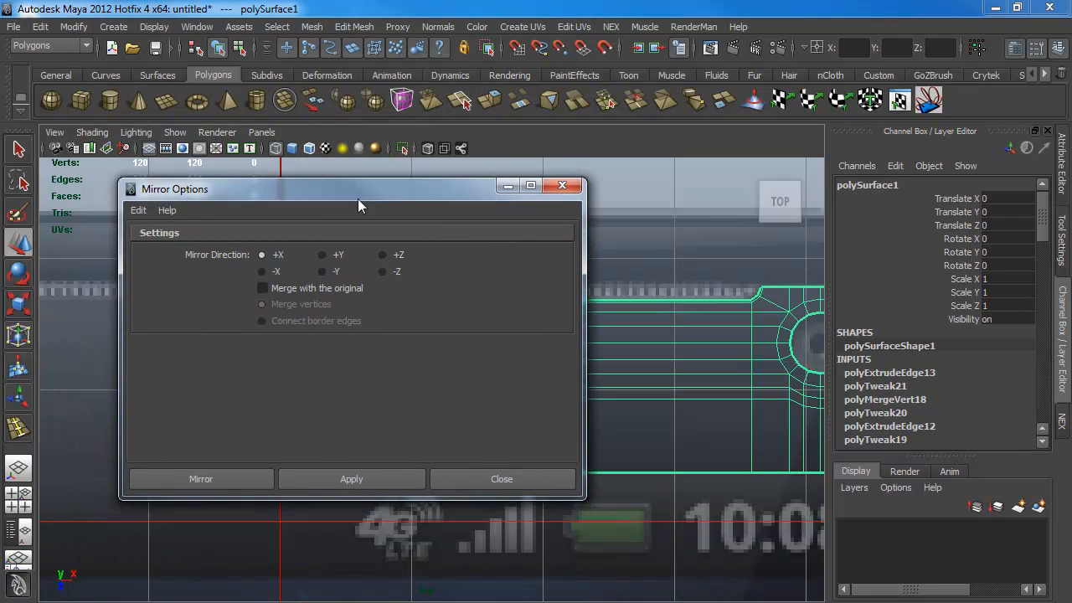
{"action": "left_click", "coordinate": [516, 483]}
- Extrude the four bottom border edges below the phone's rounded upper corner and pull them down along the side of the screen
{"action": "right_click_drag", "start_coordinate": [670, 515], "coordinate": [462, 443], "text": "alt"}
{"action": "middle_click_drag", "start_coordinate": [479, 488], "coordinate": [454, 297], "text": "alt"}
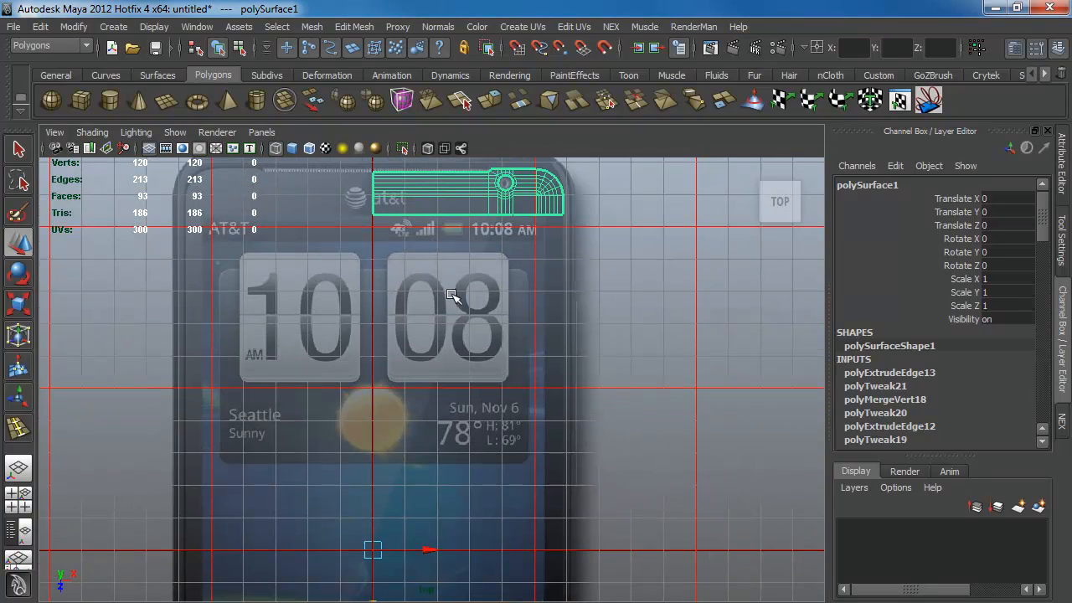
{"action": "middle_click_drag", "start_coordinate": [454, 426], "coordinate": [294, 560], "text": "alt"}
{"action": "right_click_drag", "start_coordinate": [495, 549], "coordinate": [635, 592], "text": "alt"}
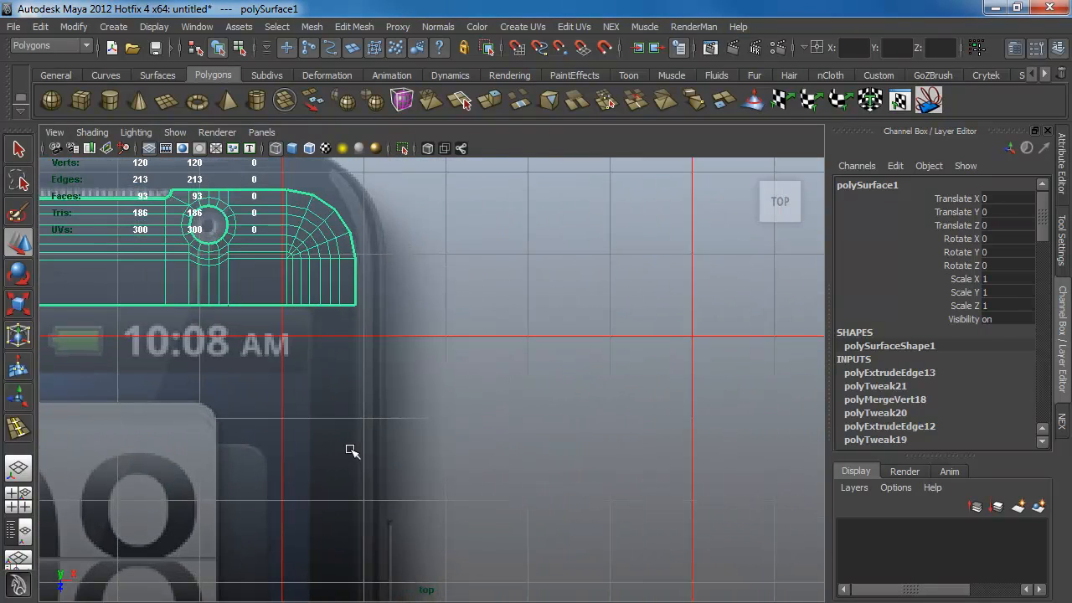
{"action": "key", "text": "F10"}
{"action": "left_click", "coordinate": [350, 305]}
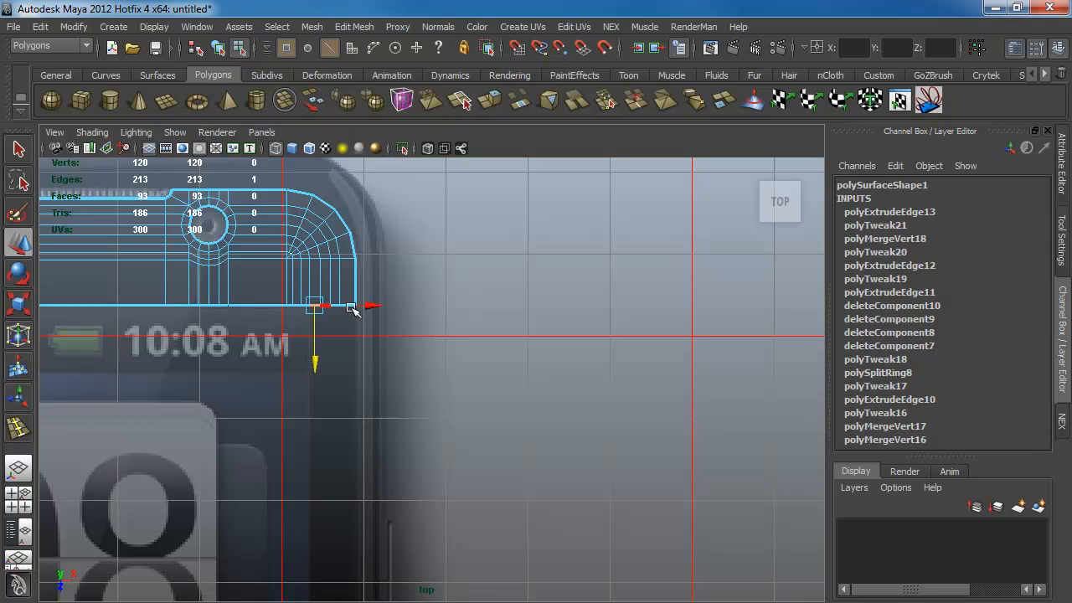
{"action": "key", "text": "q"}
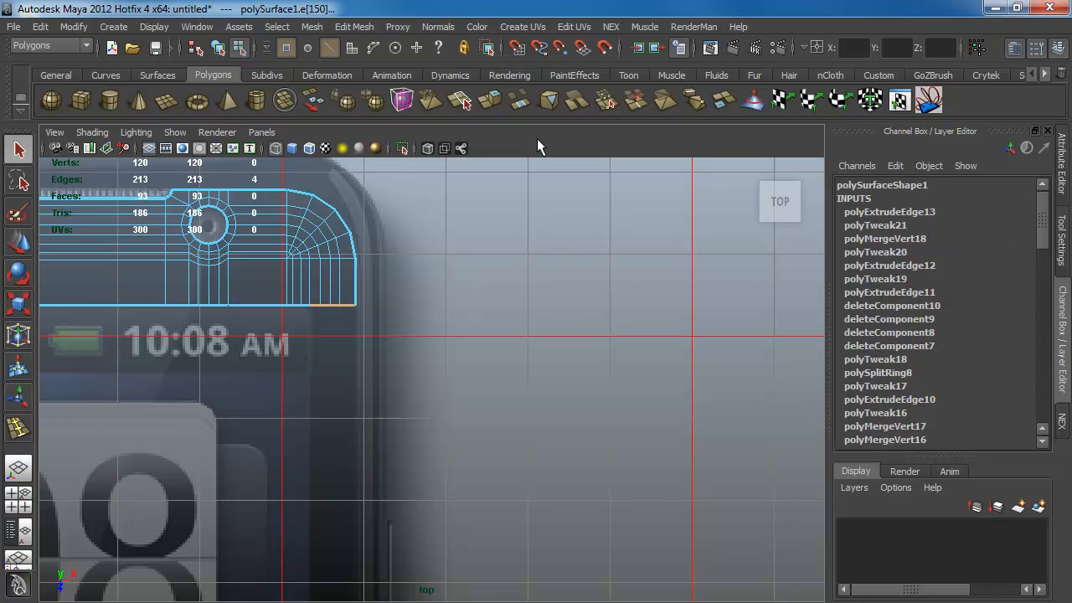
{"action": "left_click", "coordinate": [492, 101]}
{"action": "right_click_drag", "start_coordinate": [437, 423], "coordinate": [325, 437], "text": "alt"}
{"action": "key", "text": "w"}
{"action": "left_click_drag", "start_coordinate": [368, 388], "coordinate": [363, 486]}
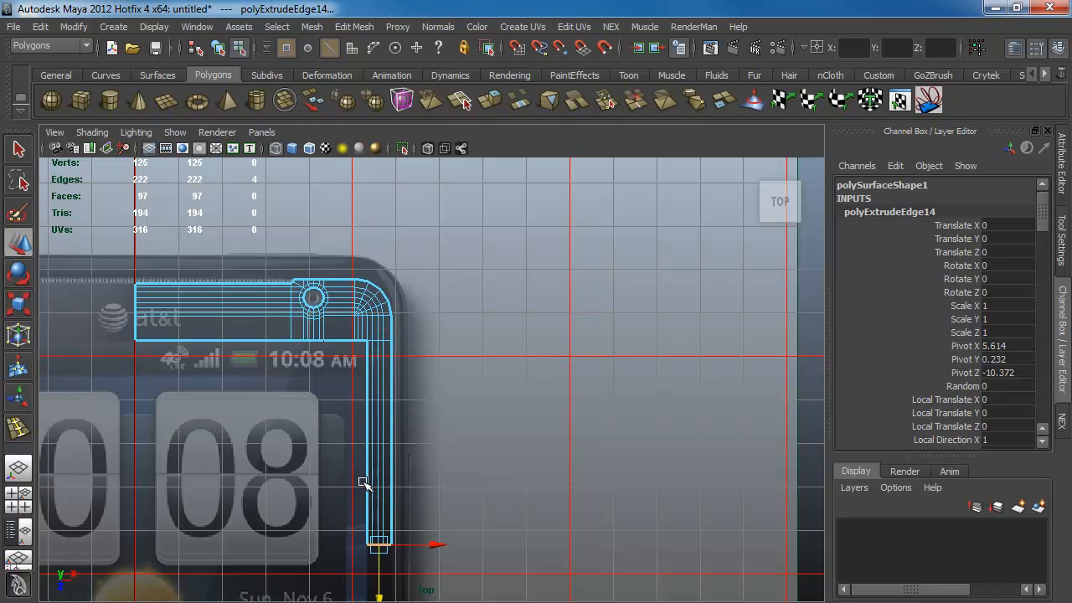
- Extend the extruded side strip down the phone's edge to just above the height of the search key
{"action": "middle_click_drag", "start_coordinate": [363, 486], "coordinate": [356, 230], "text": "alt"}
{"action": "left_click_drag", "start_coordinate": [378, 313], "coordinate": [377, 600]}
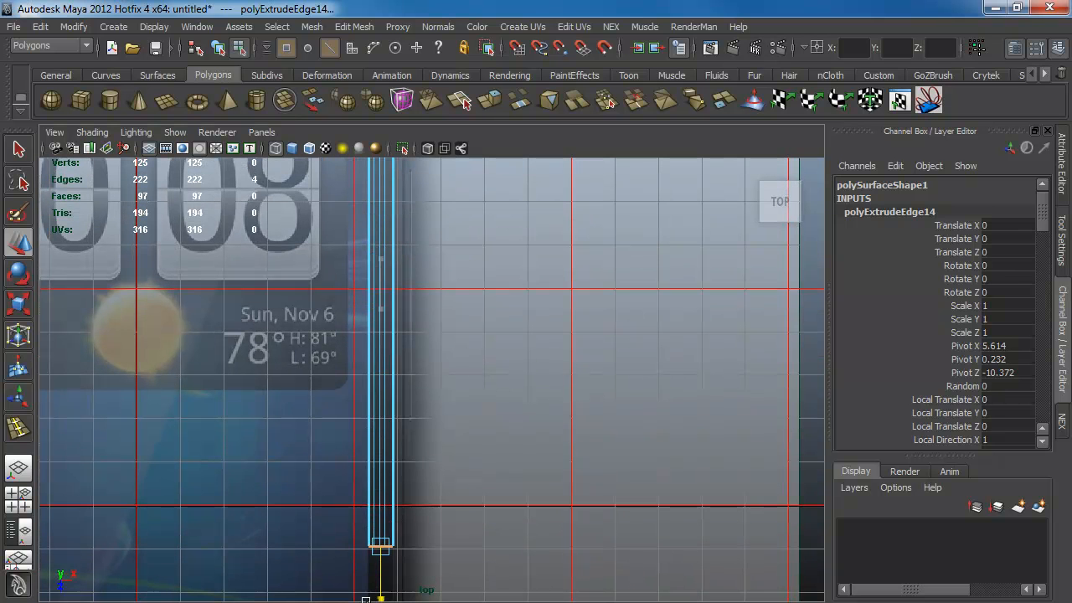
{"action": "middle_click_drag", "start_coordinate": [434, 442], "coordinate": [483, 210], "text": "alt"}
{"action": "right_click_drag", "start_coordinate": [428, 371], "coordinate": [403, 313], "text": "alt"}
{"action": "middle_click_drag", "start_coordinate": [412, 431], "coordinate": [402, 277], "text": "alt"}
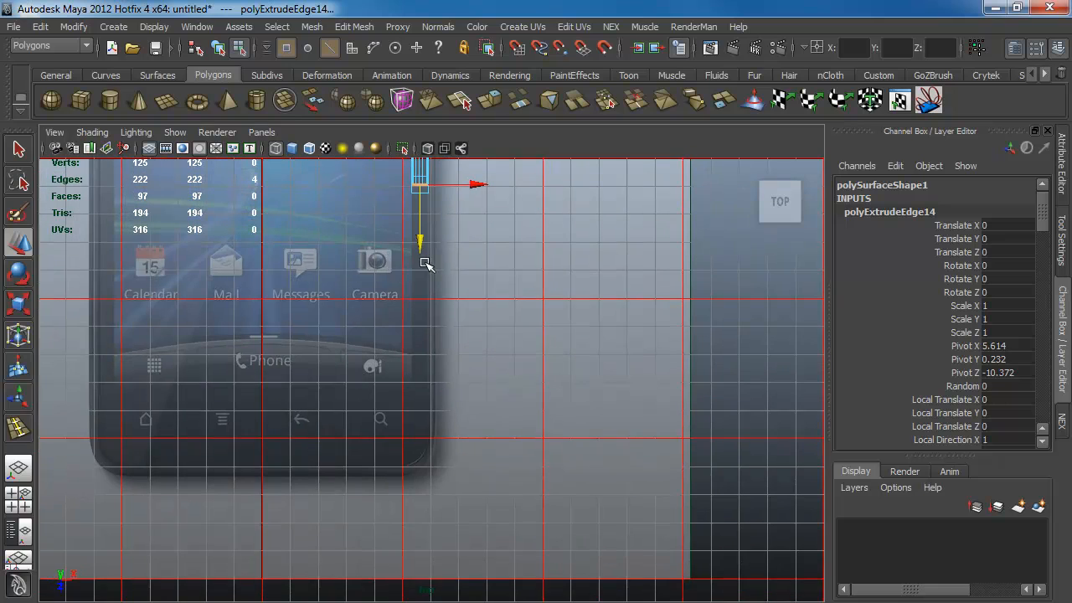
{"action": "left_click_drag", "start_coordinate": [422, 242], "coordinate": [416, 436]}
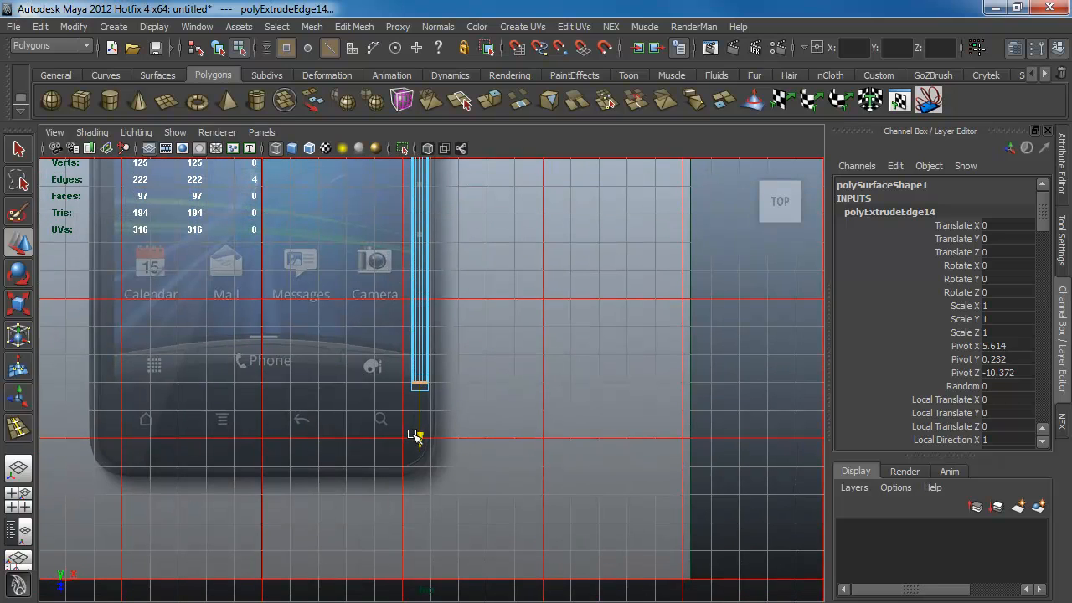
{"action": "right_click_drag", "start_coordinate": [350, 394], "coordinate": [553, 486], "text": "alt"}
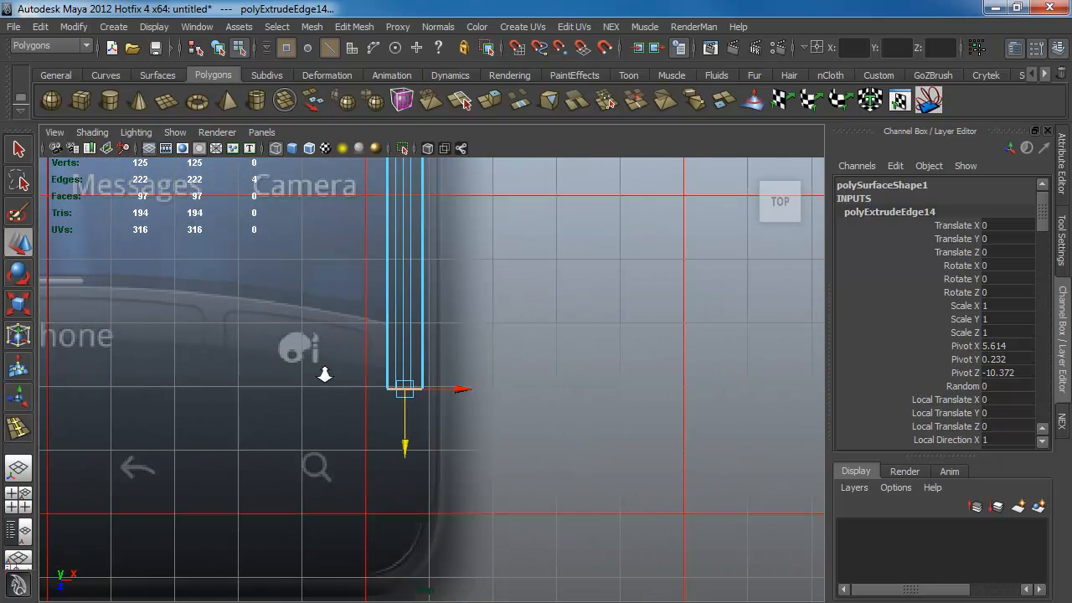
{"action": "right_click_drag", "start_coordinate": [325, 374], "coordinate": [438, 417], "text": "alt"}
{"action": "left_click", "coordinate": [497, 351]}
- Insert an edge loop across the side strip just below the screen opening's upper corner
{"action": "middle_click_drag", "start_coordinate": [331, 506], "coordinate": [446, 570], "text": "alt"}
{"action": "middle_click_drag", "start_coordinate": [534, 171], "coordinate": [495, 591], "text": "alt"}
{"action": "middle_click_drag", "start_coordinate": [518, 316], "coordinate": [552, 563], "text": "alt"}
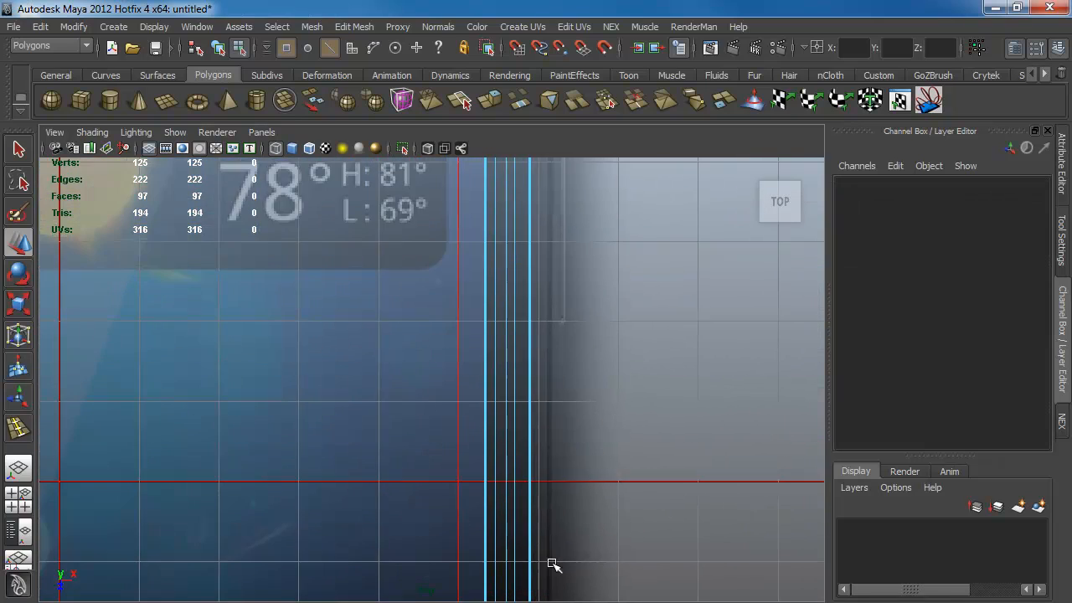
{"action": "middle_click_drag", "start_coordinate": [570, 226], "coordinate": [549, 519], "text": "alt"}
{"action": "mouse_move", "coordinate": [504, 232]}
{"action": "middle_mouse_down", "text": "alt"}
{"action": "mouse_move", "coordinate": [491, 366]}
{"action": "mouse_move", "coordinate": [498, 502]}
{"action": "middle_mouse_up", "text": "alt"}
{"action": "middle_click_drag", "start_coordinate": [490, 259], "coordinate": [493, 420], "text": "alt"}
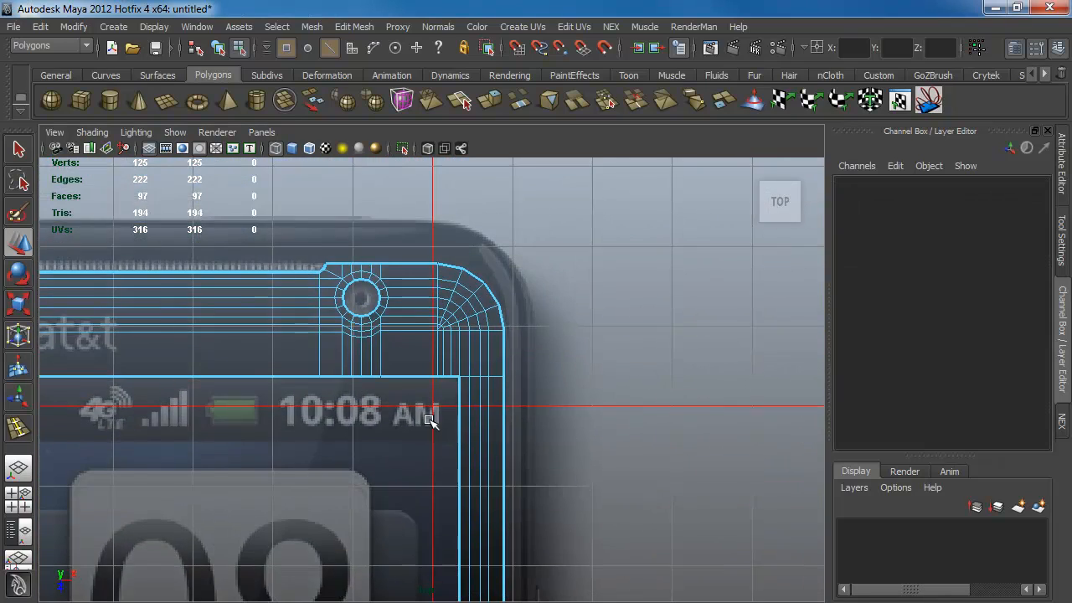
{"action": "right_click_drag", "start_coordinate": [429, 421], "coordinate": [550, 495], "text": "alt"}
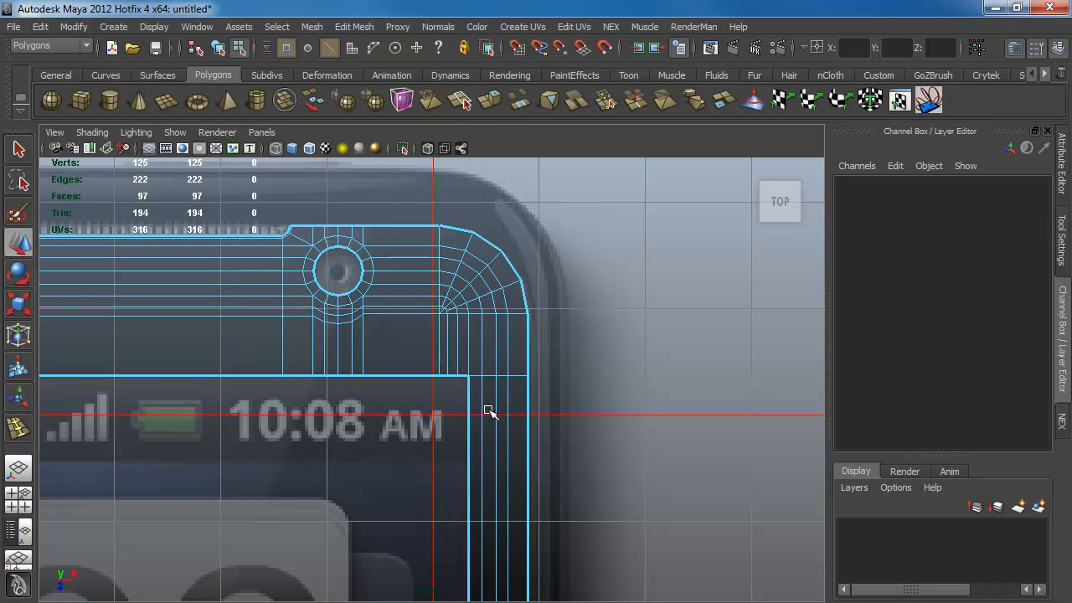
{"action": "right_click_drag", "start_coordinate": [492, 407], "coordinate": [486, 365], "text": "shift"}
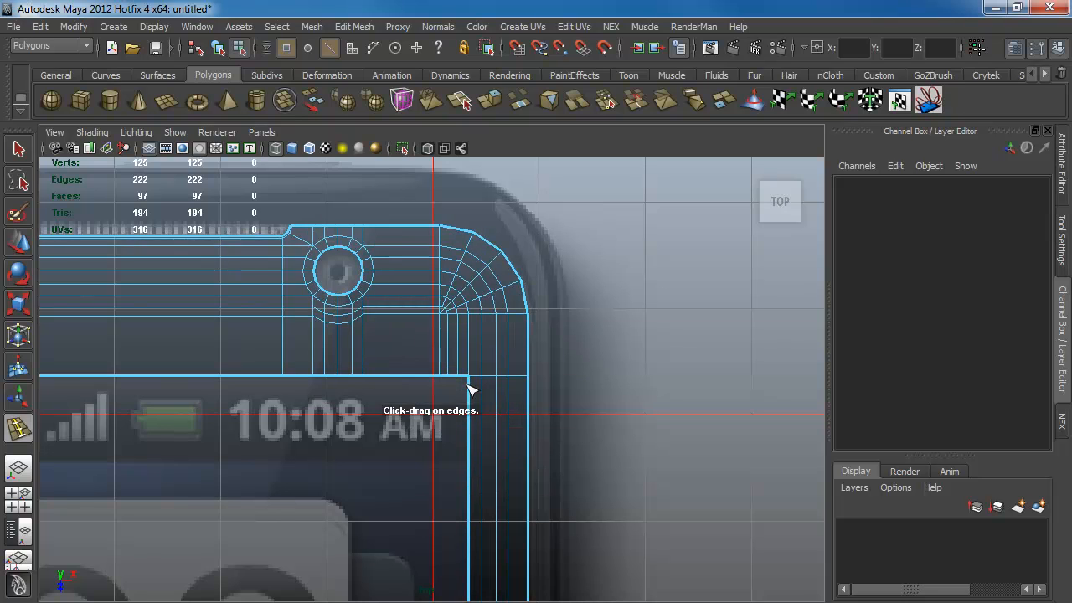
{"action": "left_click_drag", "start_coordinate": [472, 390], "coordinate": [474, 384]}
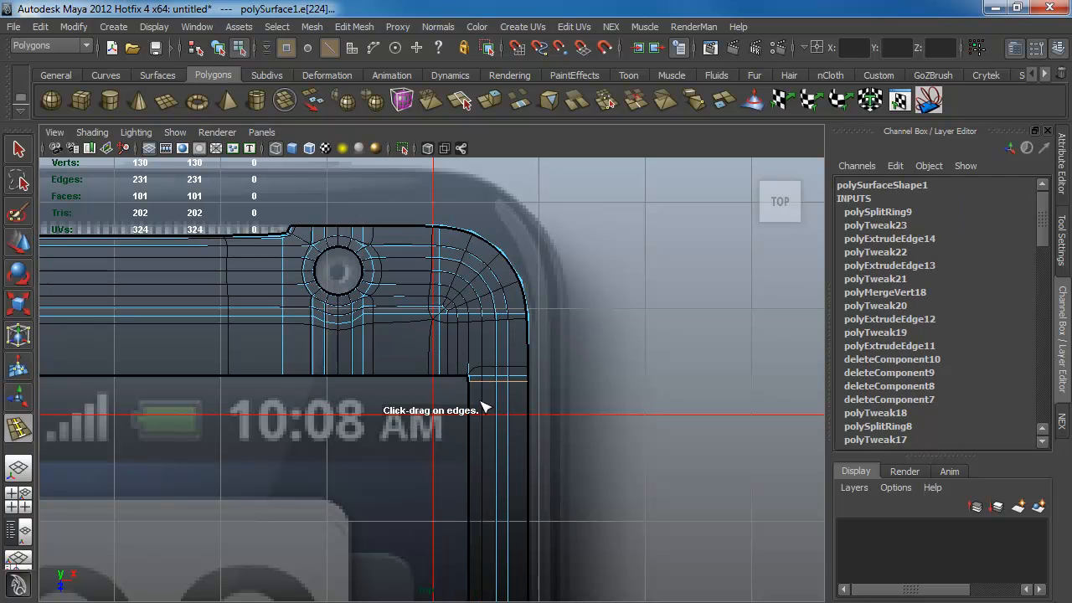
{"action": "key", "text": "1"}
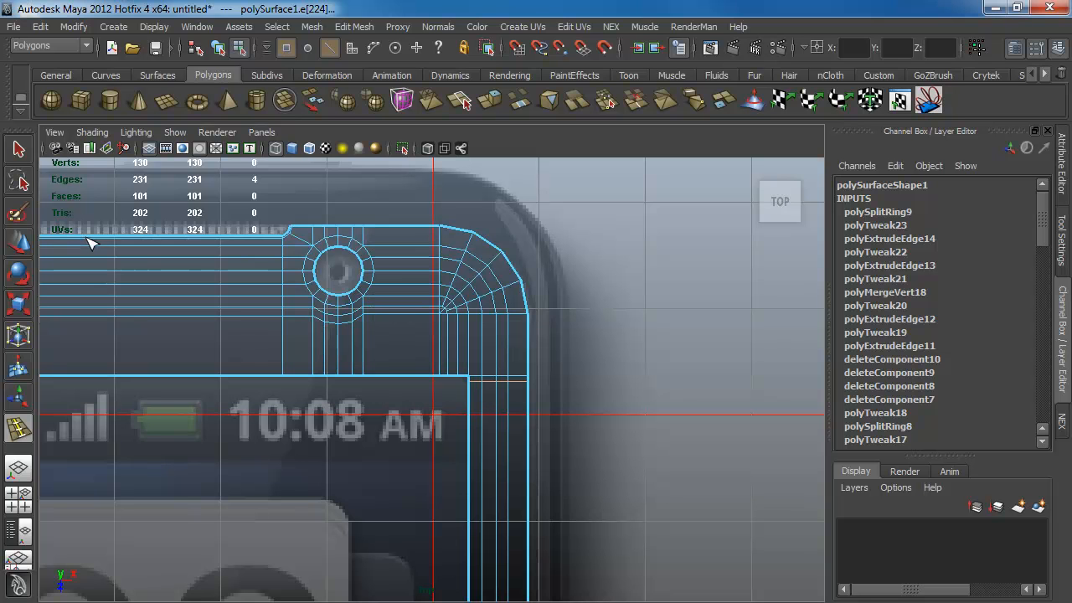
- Insert a vertical edge loop close to the existing edge where the speaker grille's step begins, on the grille side
{"action": "middle_click_drag", "start_coordinate": [263, 334], "coordinate": [341, 392], "text": "alt"}
{"action": "right_click_drag", "start_coordinate": [341, 392], "coordinate": [533, 397], "text": "alt"}
{"action": "key", "text": "2"}
{"action": "key", "text": "1"}
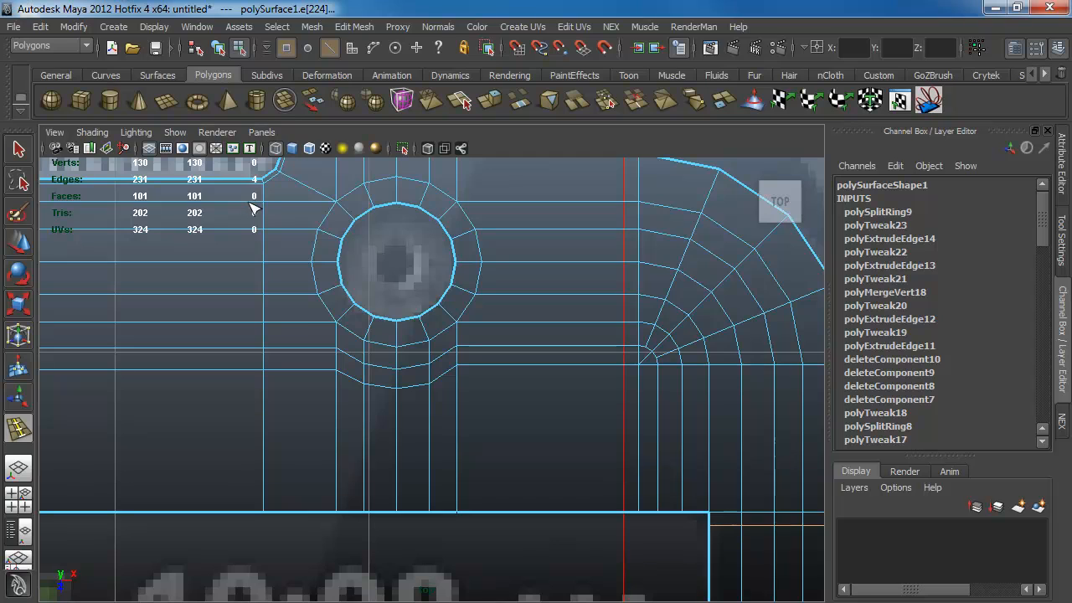
{"action": "left_click", "coordinate": [260, 205]}
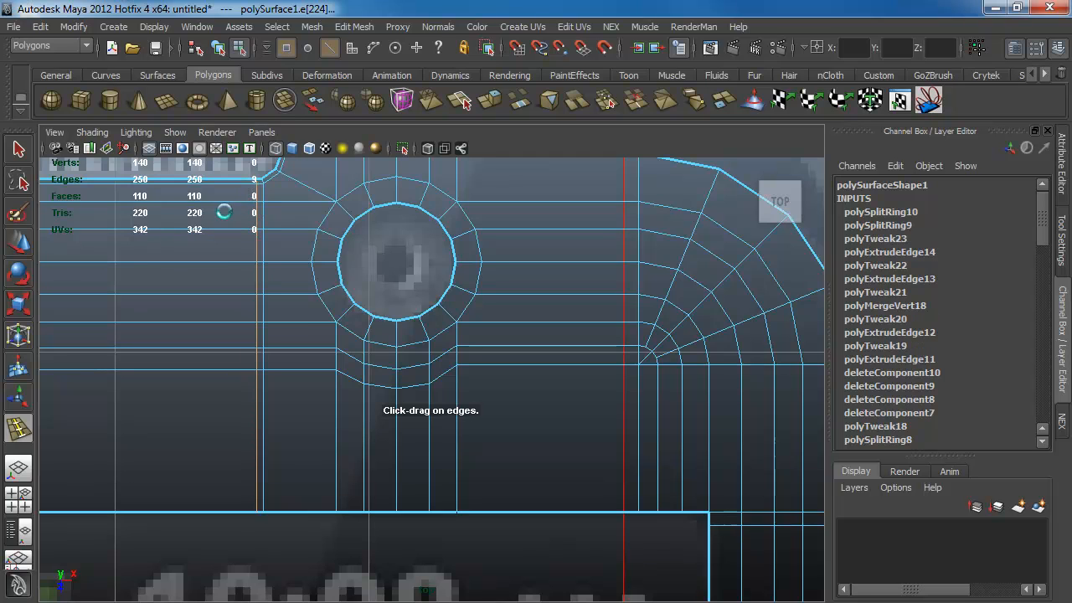
{"action": "left_click", "coordinate": [19, 149]}
- Examine the smoothed and unsmoothed mesh around the grille step, camera ring and rounded corner against the reference image
{"action": "key", "text": "F8"}
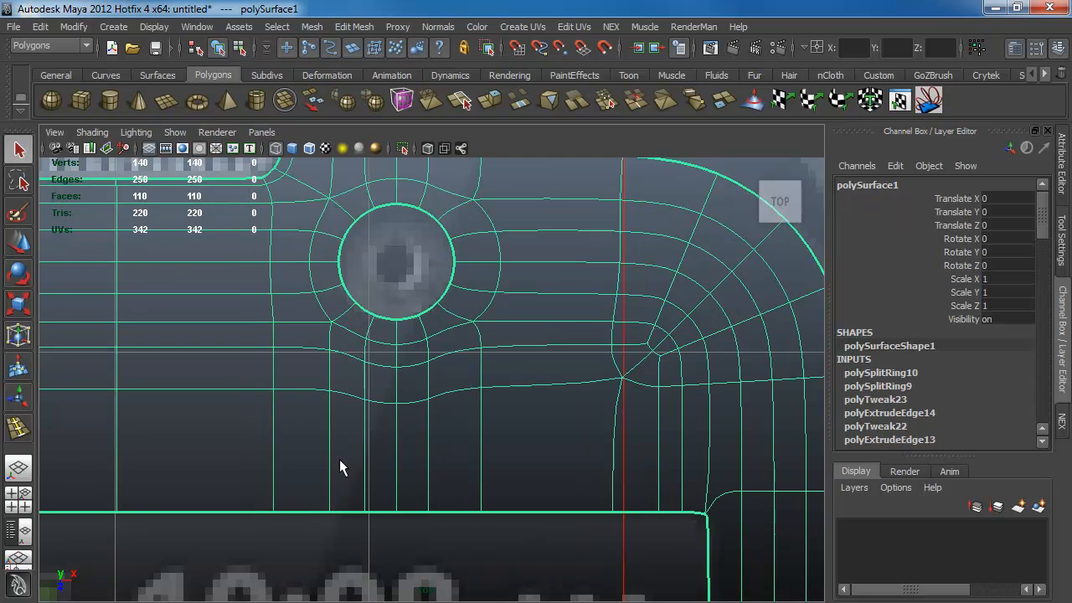
{"action": "key", "text": "3"}
{"action": "left_click", "coordinate": [345, 561]}
{"action": "right_click_drag", "start_coordinate": [515, 439], "coordinate": [265, 316], "text": "alt"}
{"action": "middle_click_drag", "start_coordinate": [190, 264], "coordinate": [287, 306], "text": "alt"}
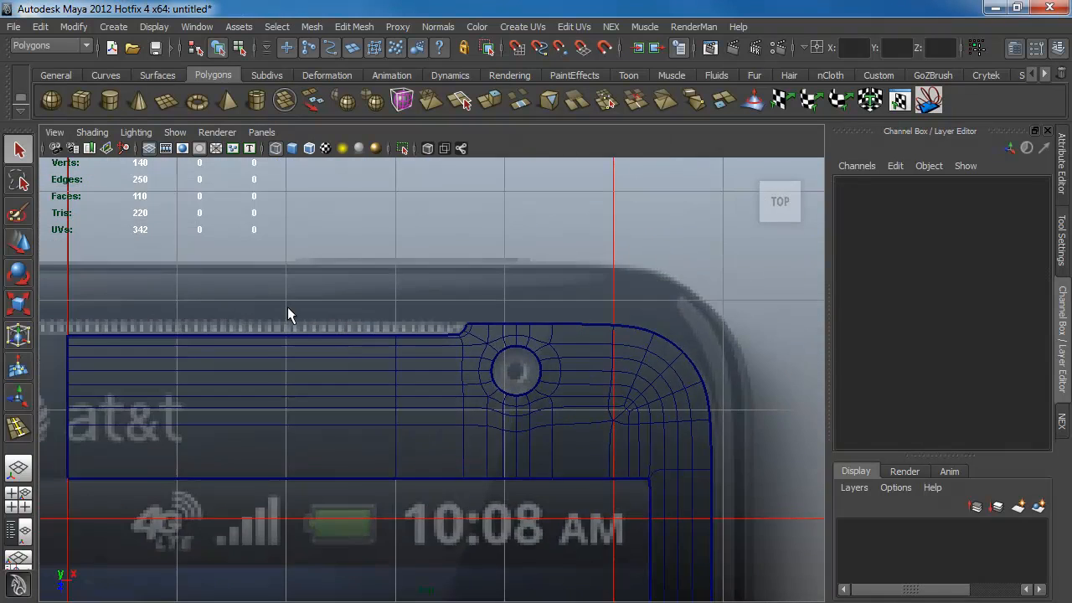
{"action": "right_click_drag", "start_coordinate": [288, 307], "coordinate": [631, 515], "text": "alt"}
{"action": "middle_click_drag", "start_coordinate": [457, 284], "coordinate": [445, 304], "text": "alt"}
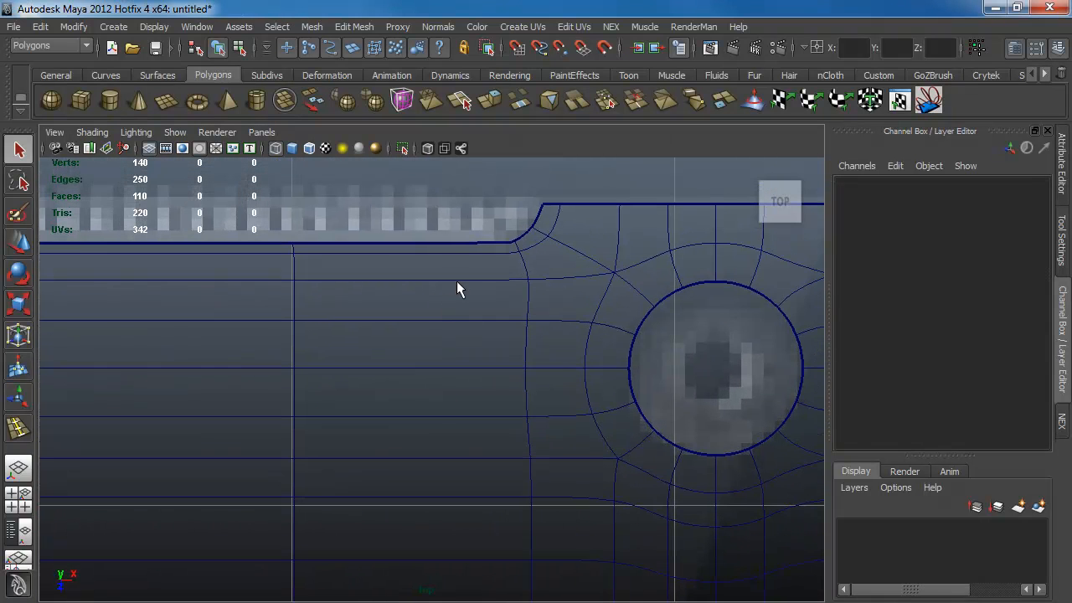
{"action": "left_click", "coordinate": [475, 242]}
{"action": "middle_click_drag", "start_coordinate": [521, 243], "coordinate": [162, 298], "text": "alt"}
{"action": "middle_click_drag", "start_coordinate": [429, 320], "coordinate": [239, 294], "text": "alt"}
{"action": "mouse_move", "coordinate": [496, 374]}
{"action": "right_mouse_down", "text": "alt"}
{"action": "mouse_move", "coordinate": [462, 369]}
{"action": "mouse_move", "coordinate": [482, 383]}
{"action": "right_mouse_up", "text": "alt"}
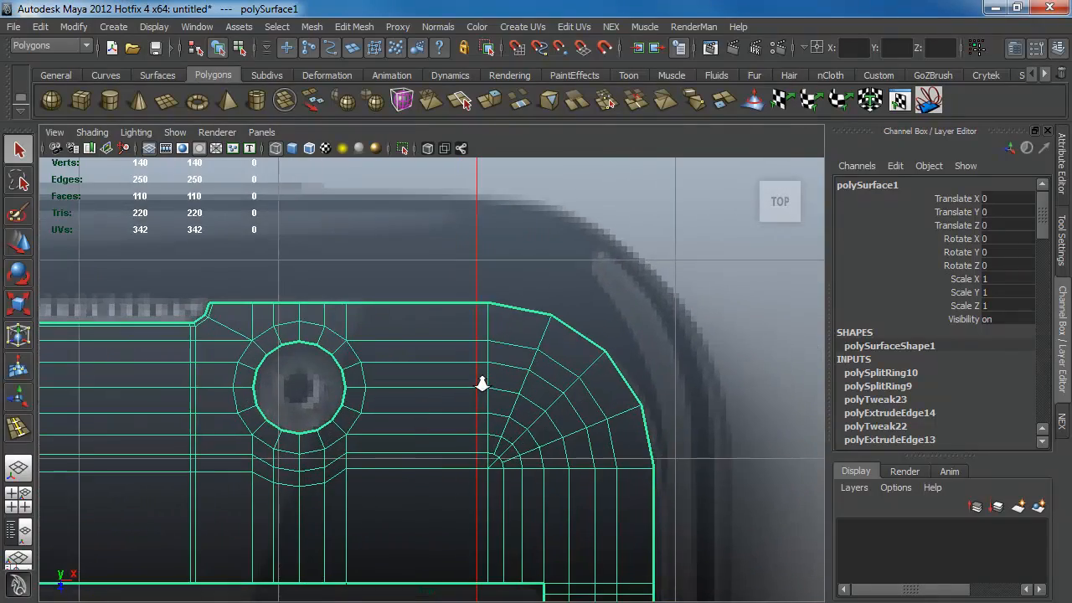
{"action": "middle_click_drag", "start_coordinate": [473, 335], "coordinate": [406, 195], "text": "alt"}
{"action": "middle_click_drag", "start_coordinate": [489, 318], "coordinate": [564, 371], "text": "alt"}
{"action": "right_click_drag", "start_coordinate": [605, 481], "coordinate": [564, 473], "text": "alt"}
{"action": "middle_click_drag", "start_coordinate": [266, 379], "coordinate": [403, 462], "text": "alt"}
{"action": "right_click_drag", "start_coordinate": [282, 365], "coordinate": [543, 472], "text": "alt"}
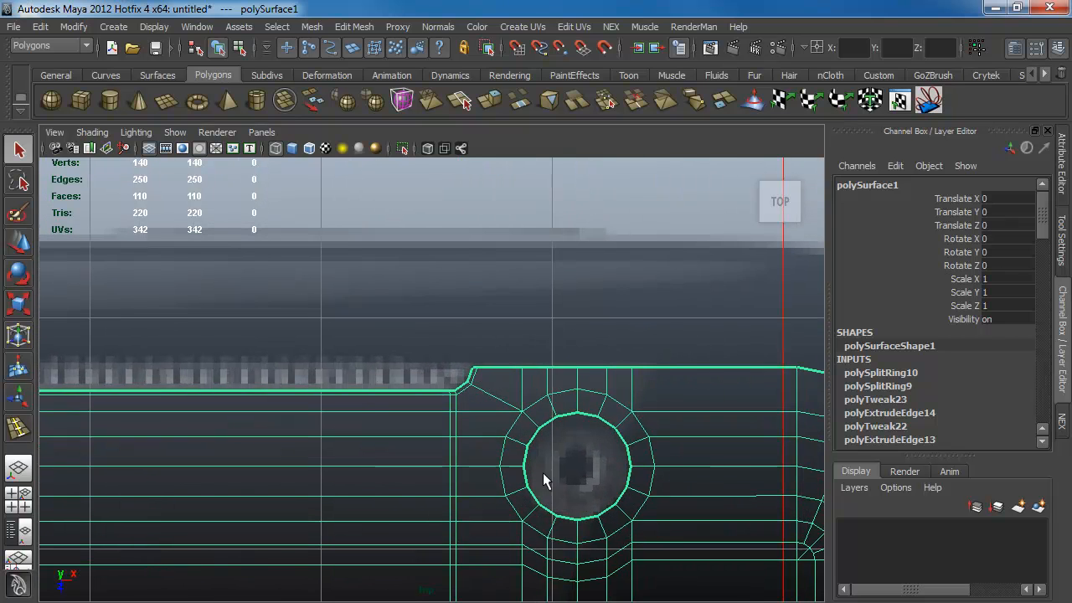
{"action": "key", "text": "3"}
{"action": "right_click_drag", "start_coordinate": [455, 376], "coordinate": [607, 482], "text": "alt"}
{"action": "key", "text": "1"}
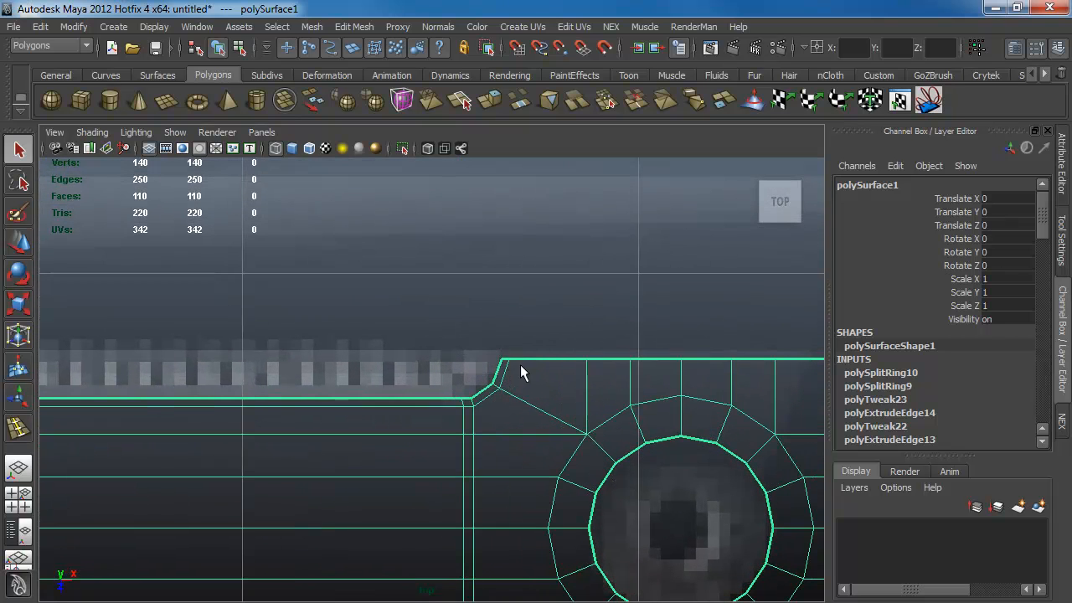
- Insert an edge loop just below the top border, running from the grille step past the camera ring and around the corner
{"action": "middle_click_drag", "start_coordinate": [502, 377], "coordinate": [386, 341], "text": "alt"}
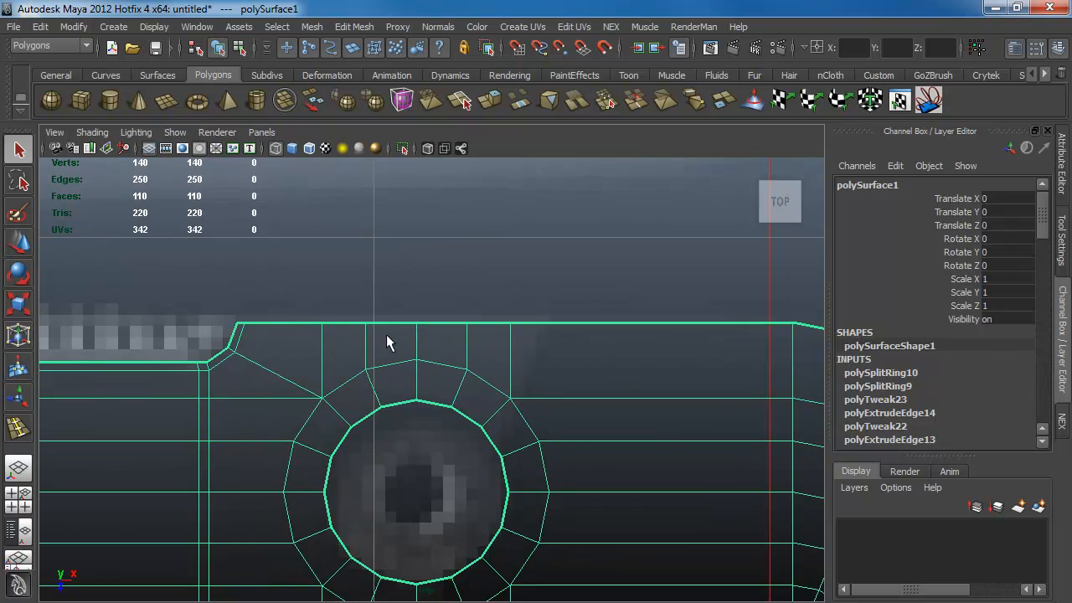
{"action": "right_click_drag", "start_coordinate": [243, 339], "coordinate": [244, 323], "text": "shift"}
{"action": "left_click", "coordinate": [246, 332]}
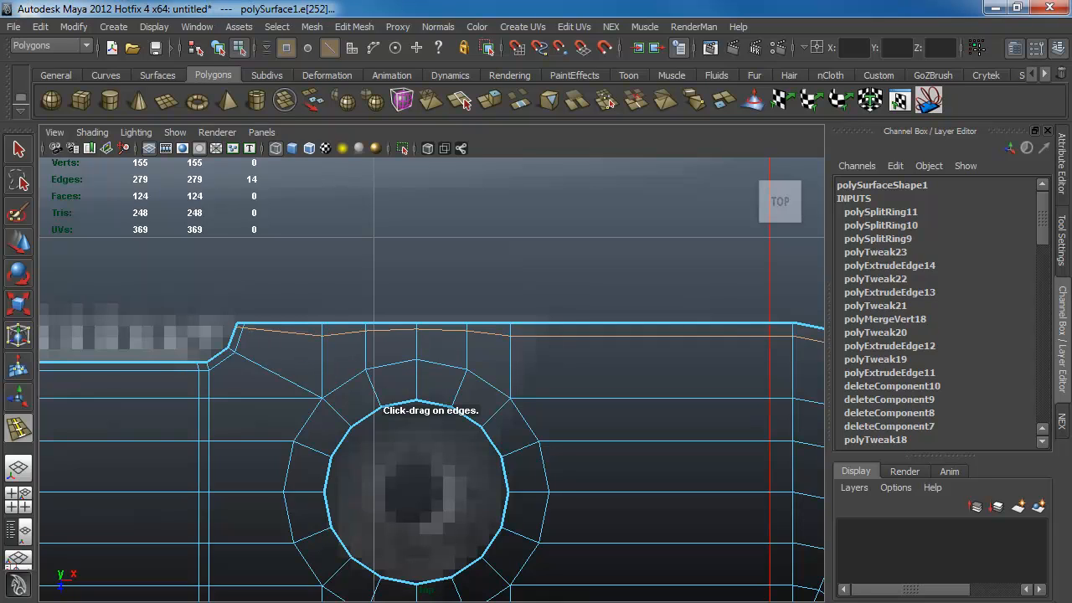
{"action": "left_click", "coordinate": [22, 151]}
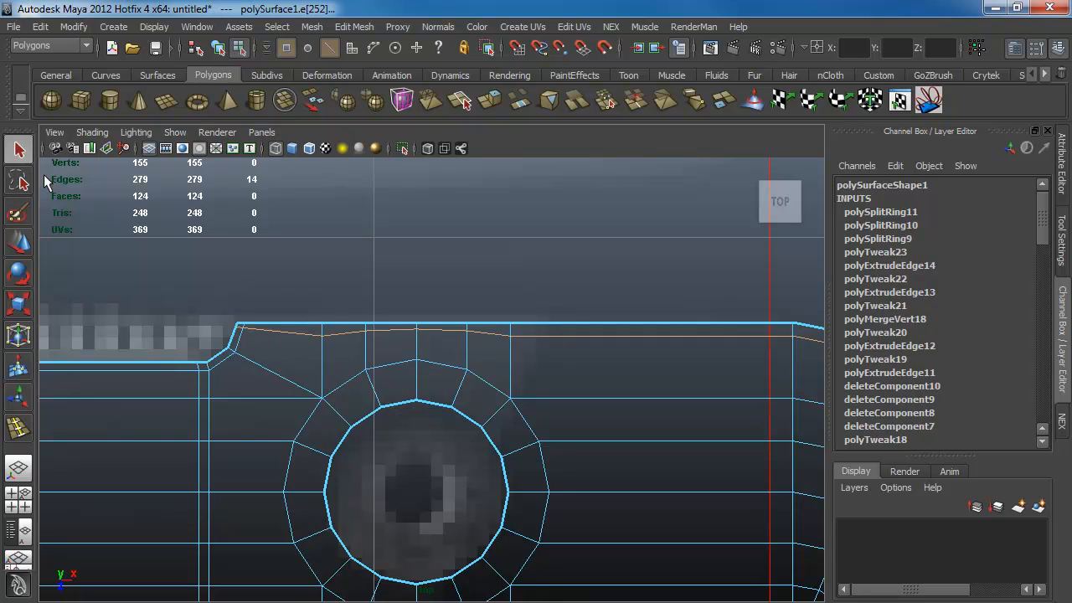
- Select the new loop's edges between the grille step and the rounded corner and scale them vertically into a straight line
{"action": "left_click", "coordinate": [256, 330]}
{"action": "middle_click_drag", "start_coordinate": [492, 346], "coordinate": [292, 329], "text": "alt"}
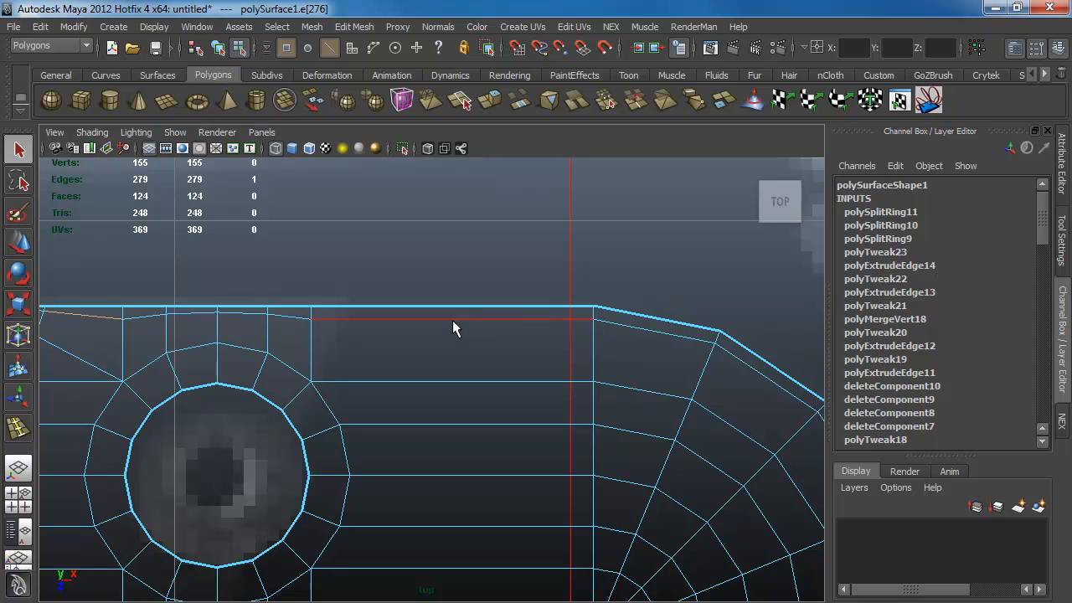
{"action": "double_click", "coordinate": [453, 320], "text": "shift"}
{"action": "key", "text": "r"}
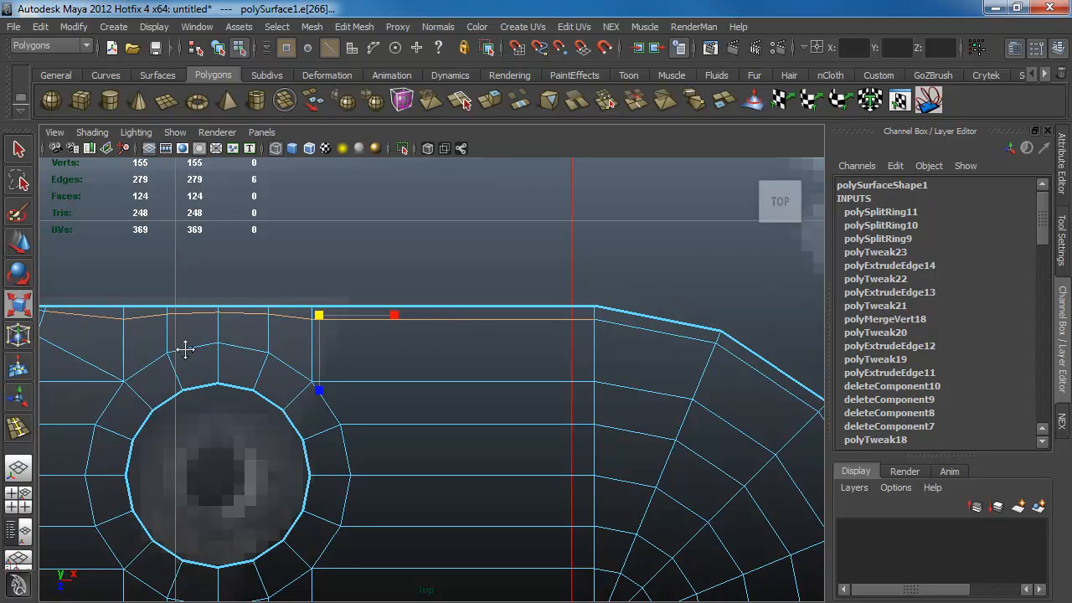
{"action": "middle_click_drag", "start_coordinate": [182, 352], "coordinate": [256, 352], "text": "alt"}
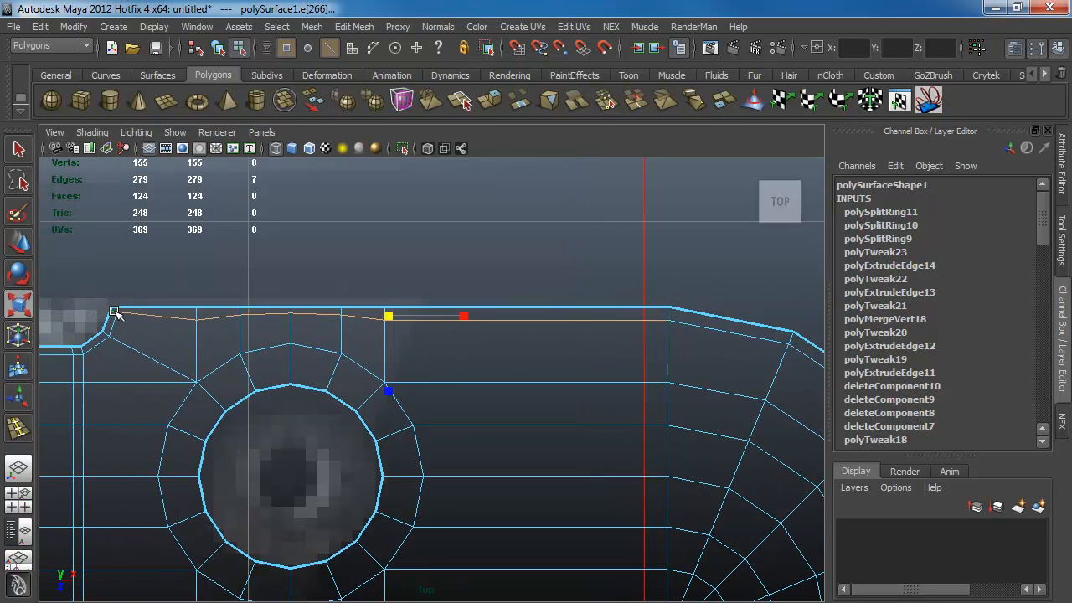
{"action": "double_click", "coordinate": [116, 312], "text": "shift"}
{"action": "key", "text": "z"}
{"action": "left_click_drag", "start_coordinate": [389, 391], "coordinate": [360, 237]}
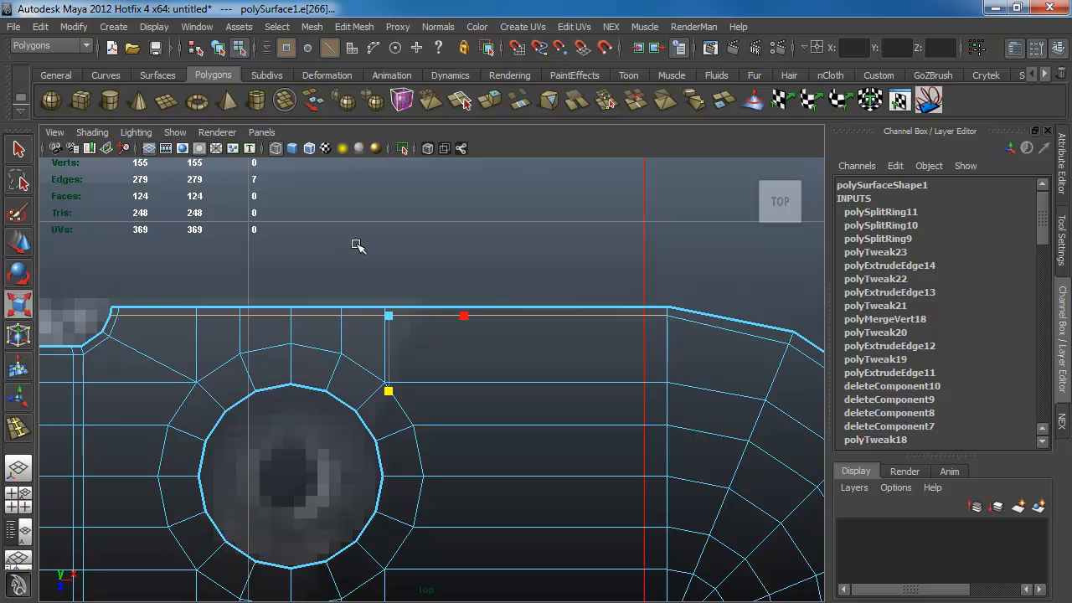
{"action": "left_click", "coordinate": [342, 261]}
{"action": "middle_click_drag", "start_coordinate": [191, 326], "coordinate": [242, 327], "text": "alt"}
{"action": "right_click_drag", "start_coordinate": [578, 370], "coordinate": [460, 371], "text": "alt"}
{"action": "middle_click_drag", "start_coordinate": [460, 371], "coordinate": [408, 311], "text": "alt"}
{"action": "key", "text": "F8"}
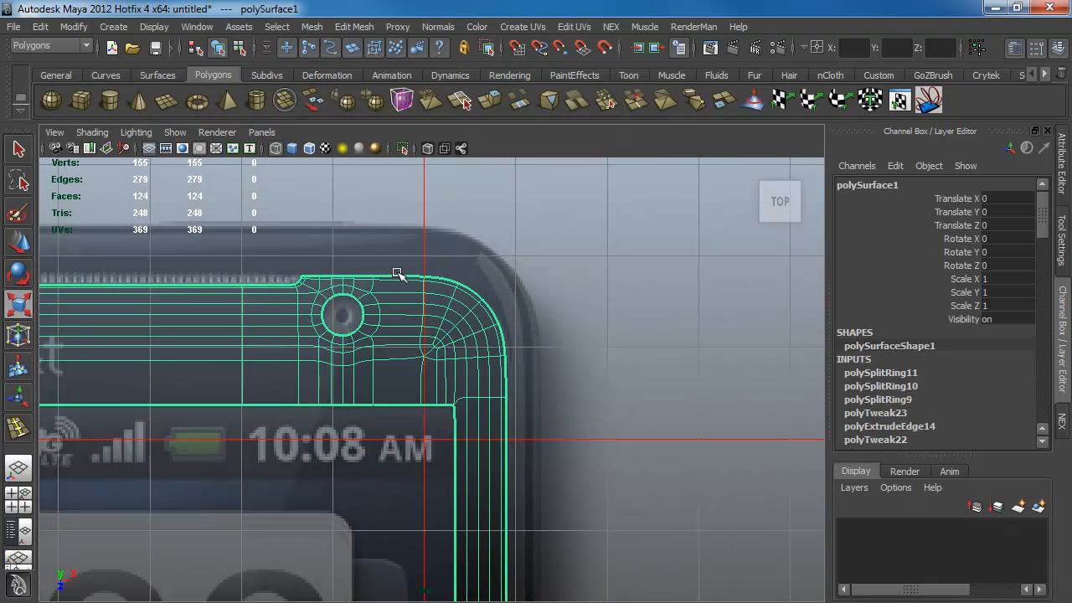
- Insert a vertical edge loop through the grille section, slightly away from the paired loops at the step, and scale it horizontally into a straight line
{"action": "left_click", "coordinate": [248, 286]}
{"action": "right_click_drag", "start_coordinate": [248, 287], "coordinate": [217, 321], "text": "alt"}
{"action": "middle_click_drag", "start_coordinate": [218, 321], "coordinate": [391, 327], "text": "alt"}
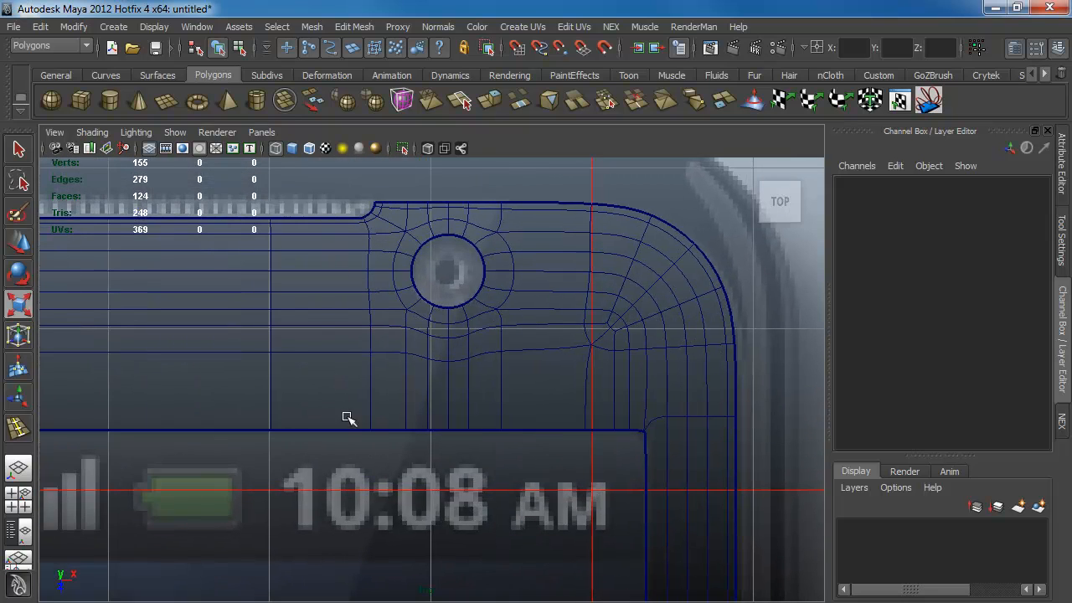
{"action": "left_click", "coordinate": [317, 322]}
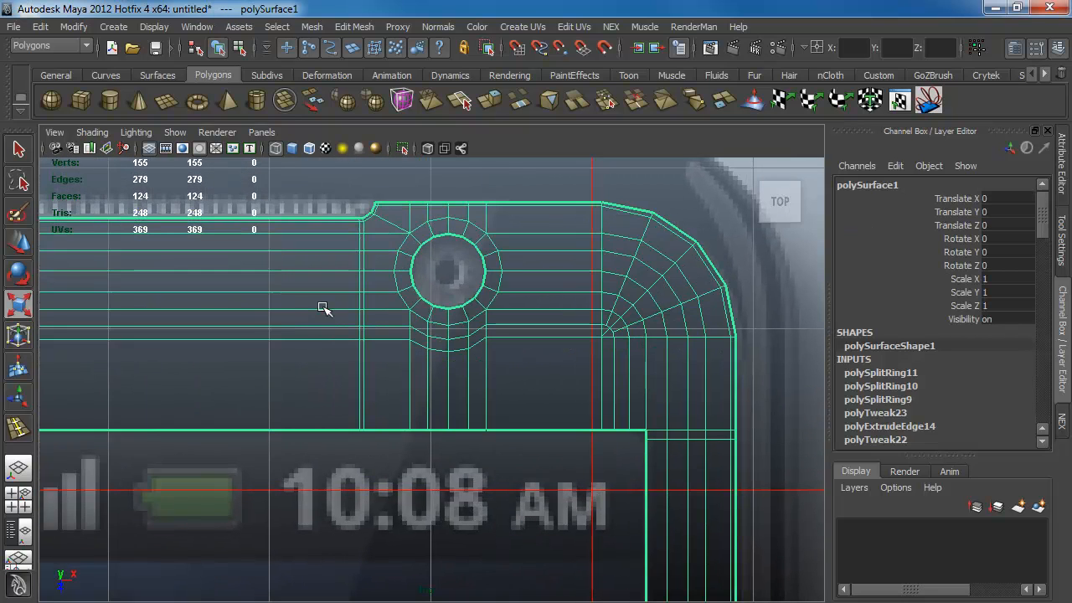
{"action": "right_click_drag", "start_coordinate": [324, 308], "coordinate": [322, 243], "text": "shift"}
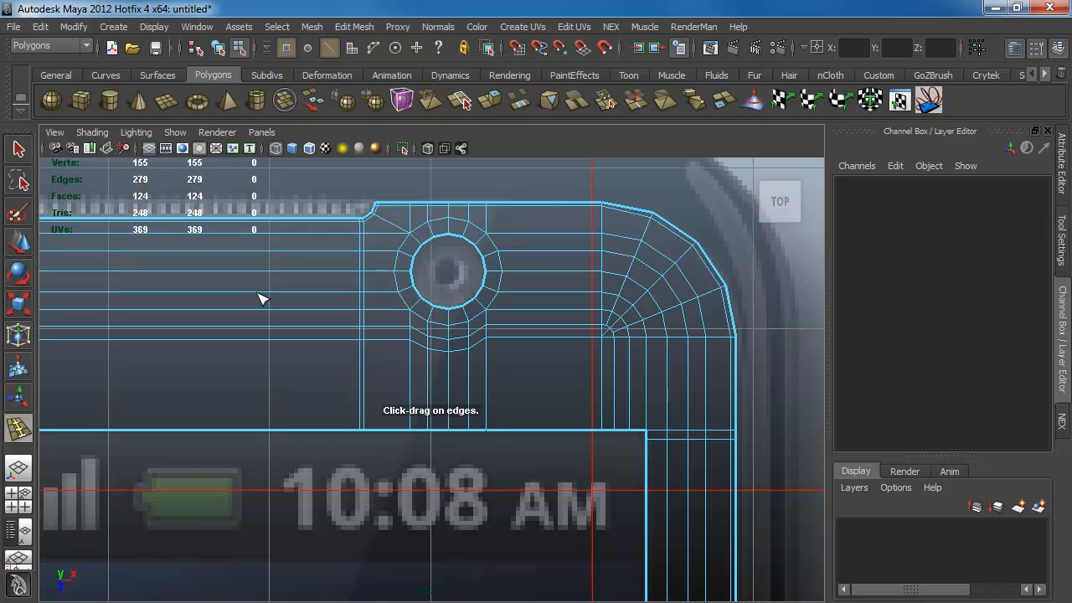
{"action": "middle_click_drag", "start_coordinate": [260, 296], "coordinate": [413, 328], "text": "alt"}
{"action": "left_click_drag", "start_coordinate": [410, 316], "coordinate": [406, 319]}
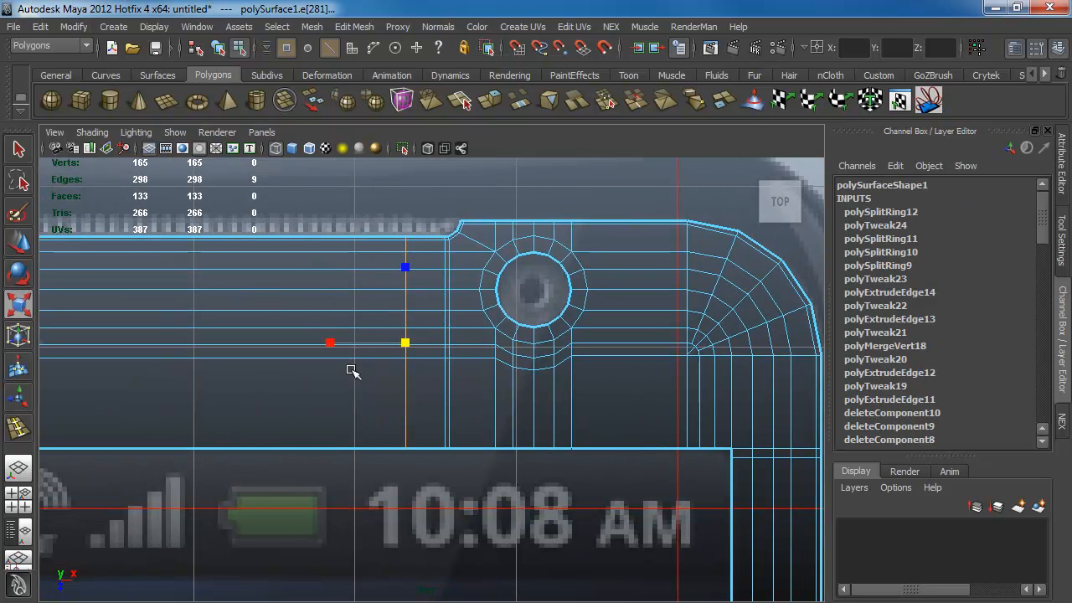
{"action": "left_click", "coordinate": [329, 344]}
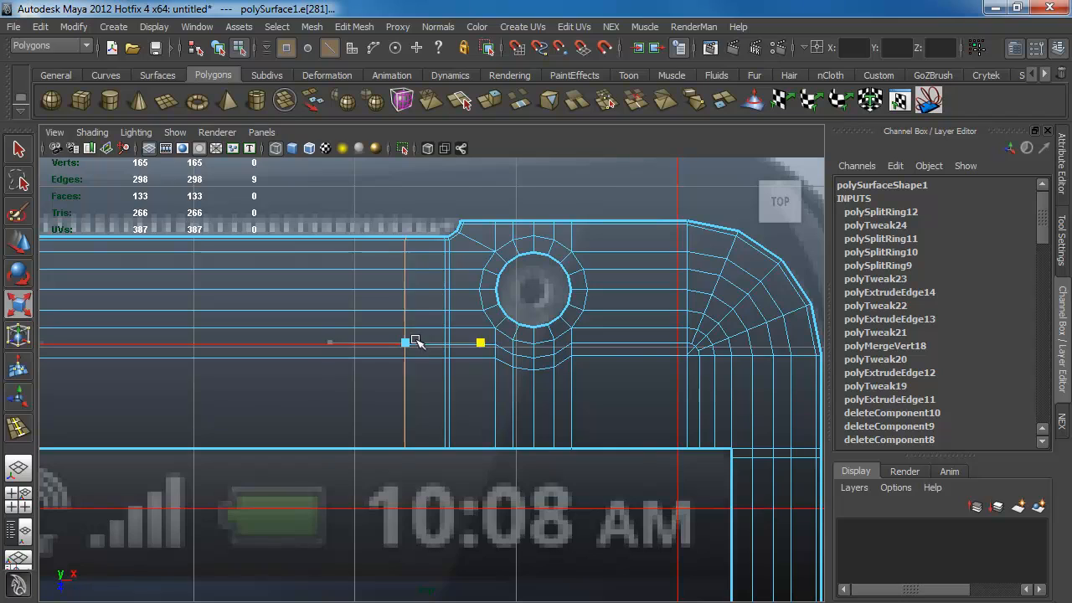
- Straighten the two closely spaced vertical edge loops at the grille step by scaling each one horizontally, and return to object mode with the smooth preview
{"action": "double_click", "coordinate": [444, 263]}
{"action": "left_click_drag", "start_coordinate": [368, 343], "coordinate": [648, 364]}
{"action": "key", "text": "3"}
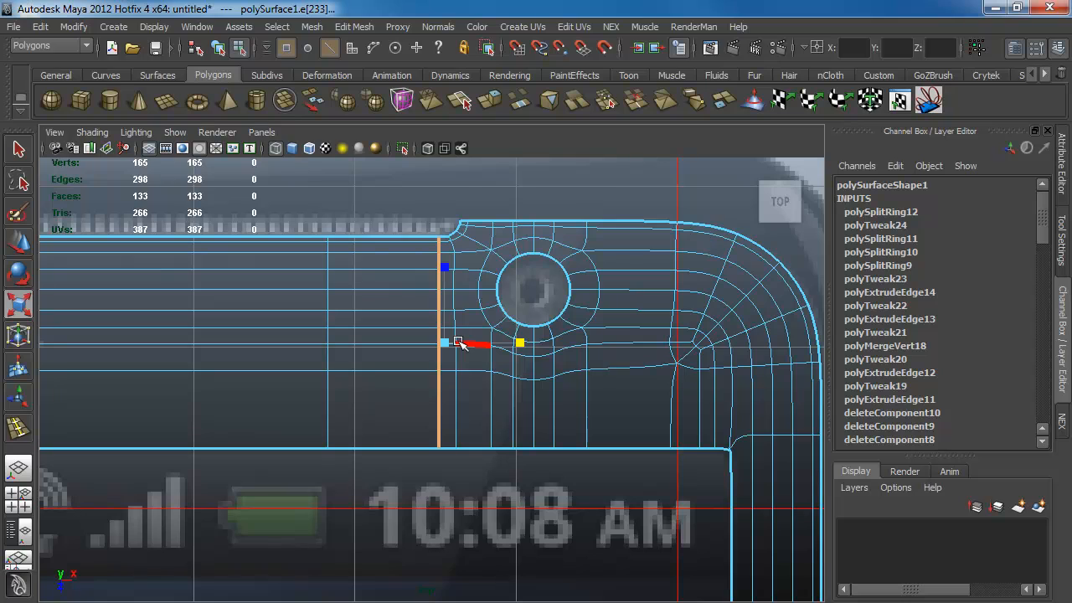
{"action": "key", "text": "1"}
{"action": "double_click", "coordinate": [449, 243]}
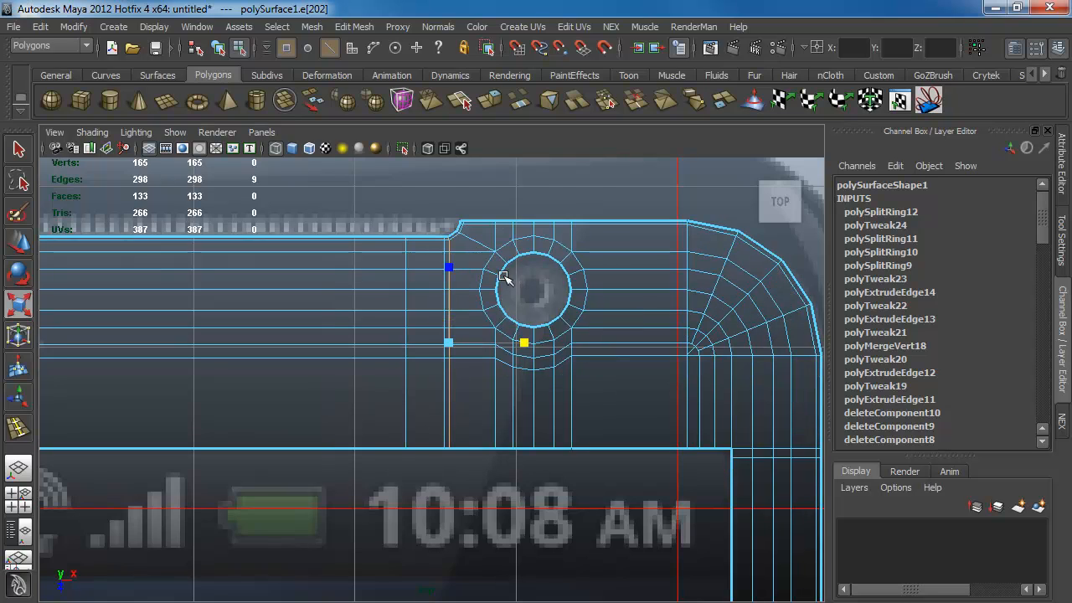
{"action": "left_click_drag", "start_coordinate": [521, 342], "coordinate": [376, 346]}
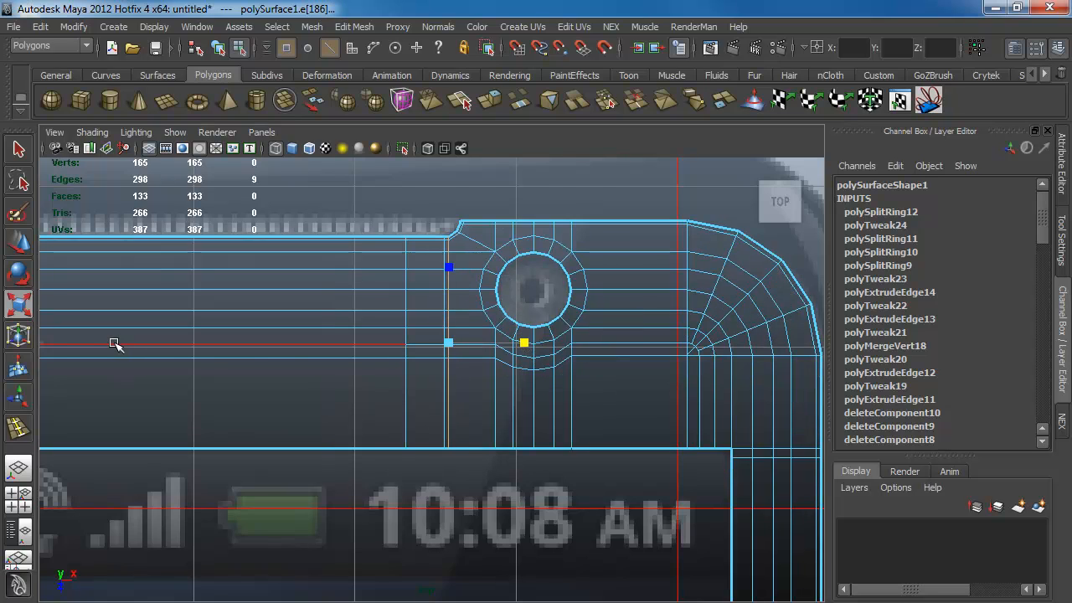
{"action": "key", "text": "3"}
{"action": "right_click_drag", "start_coordinate": [325, 356], "coordinate": [373, 277]}
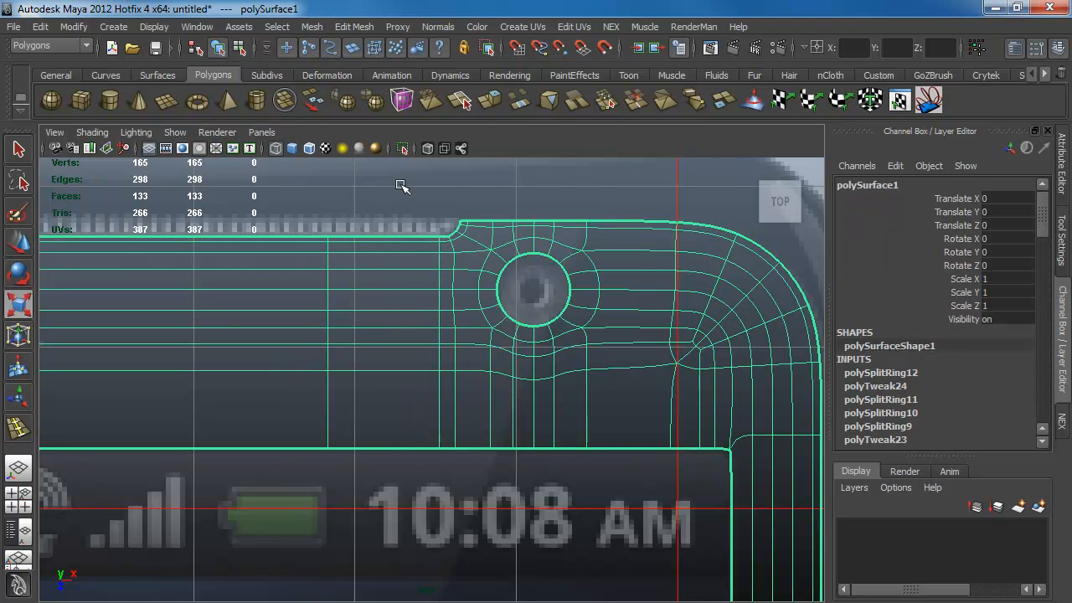
- Insert a horizontal edge loop across the side border just below the screen's upper corner, on the unsmoothed mesh
{"action": "left_click", "coordinate": [405, 185]}
{"action": "scroll", "coordinate": [494, 373], "scroll_direction": "down", "scroll_amount": 5}
{"action": "left_click", "coordinate": [531, 374]}
{"action": "key", "text": "1"}
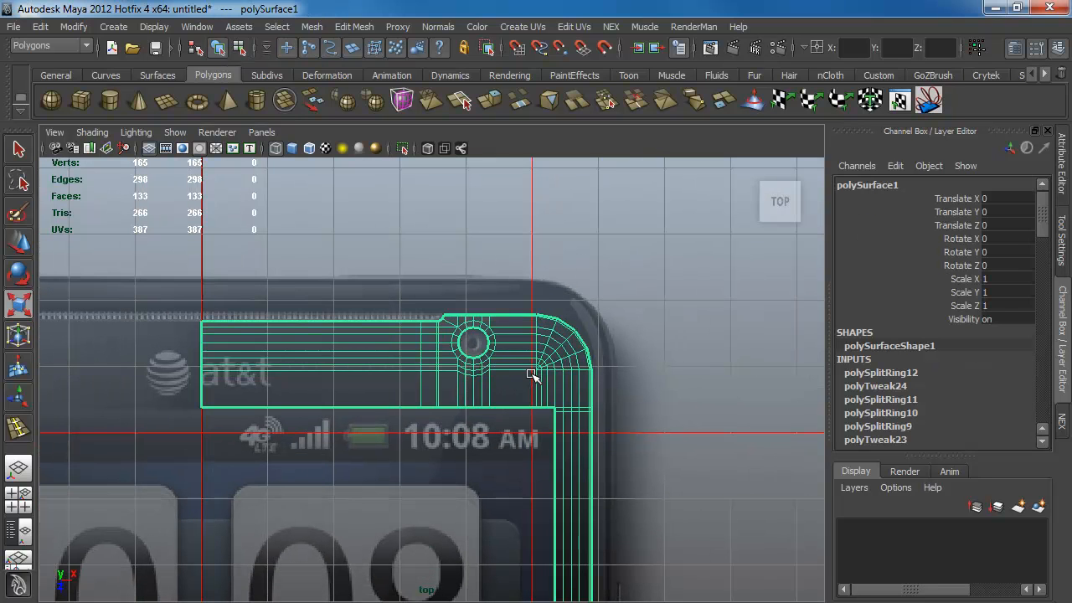
{"action": "middle_click_drag", "start_coordinate": [528, 411], "coordinate": [433, 257], "text": "alt"}
{"action": "right_click_drag", "start_coordinate": [433, 257], "coordinate": [620, 388], "text": "alt"}
{"action": "middle_click_drag", "start_coordinate": [461, 333], "coordinate": [402, 404], "text": "alt"}
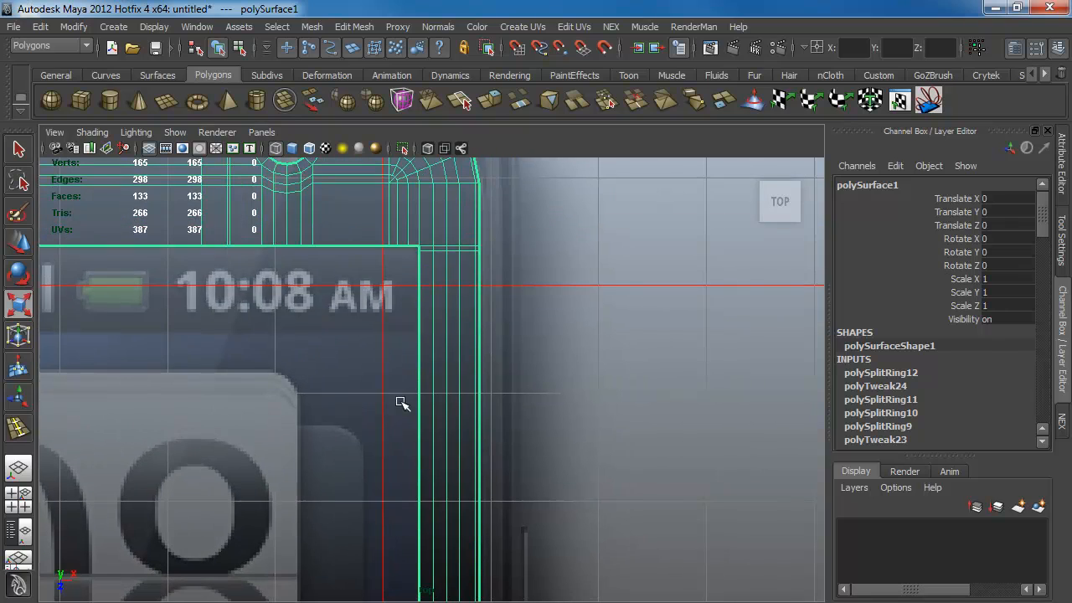
{"action": "key", "text": "3"}
{"action": "key", "text": "1"}
{"action": "right_click_drag", "start_coordinate": [429, 279], "coordinate": [430, 270], "text": "shift"}
{"action": "left_click_drag", "start_coordinate": [424, 277], "coordinate": [424, 265]}
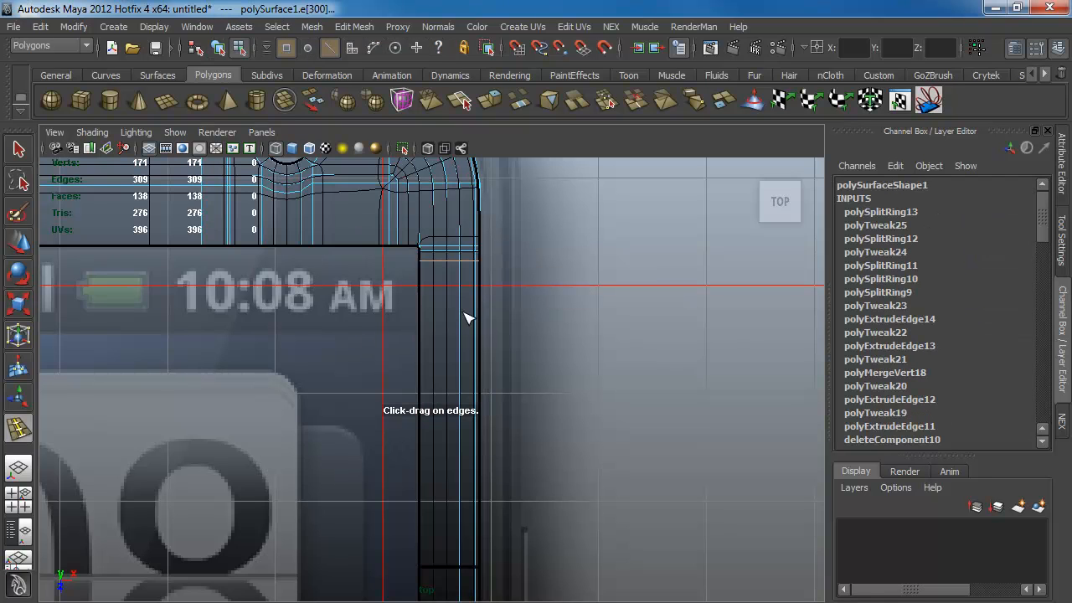
{"action": "left_click", "coordinate": [20, 152]}
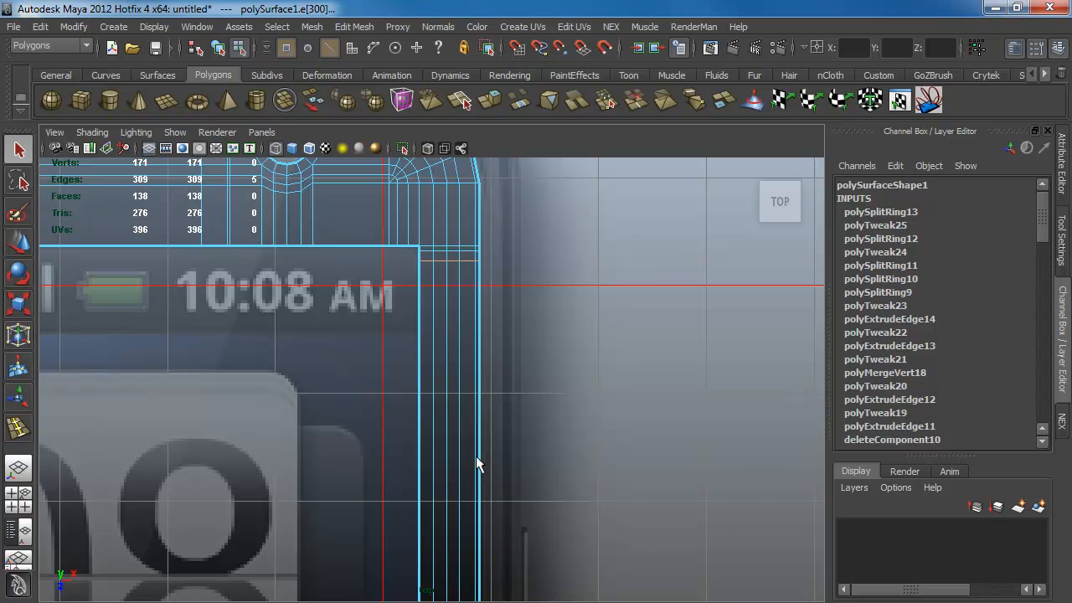
- Examine the side border from the upper corner to its lower end against the reference image, including the phone's rounded bottom corner
{"action": "right_click_drag", "start_coordinate": [476, 456], "coordinate": [347, 456], "text": "alt"}
{"action": "middle_click_drag", "start_coordinate": [379, 506], "coordinate": [369, 310], "text": "alt"}
{"action": "middle_click_drag", "start_coordinate": [417, 560], "coordinate": [409, 395], "text": "alt"}
{"action": "middle_click_drag", "start_coordinate": [470, 574], "coordinate": [469, 416], "text": "alt"}
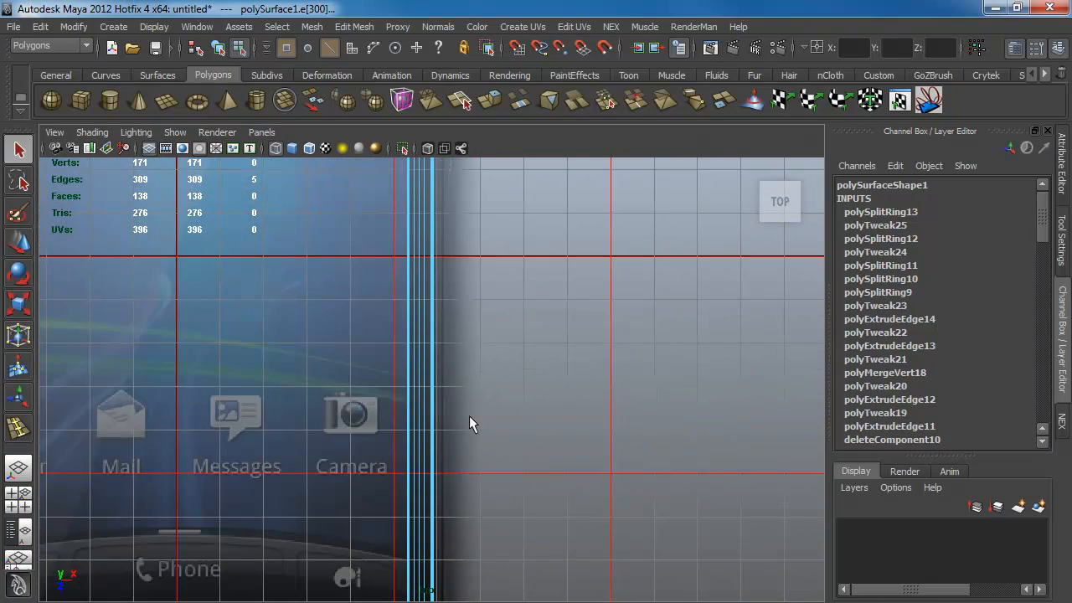
{"action": "right_click_drag", "start_coordinate": [434, 352], "coordinate": [348, 400], "text": "alt"}
{"action": "middle_click_drag", "start_coordinate": [429, 489], "coordinate": [461, 414], "text": "alt"}
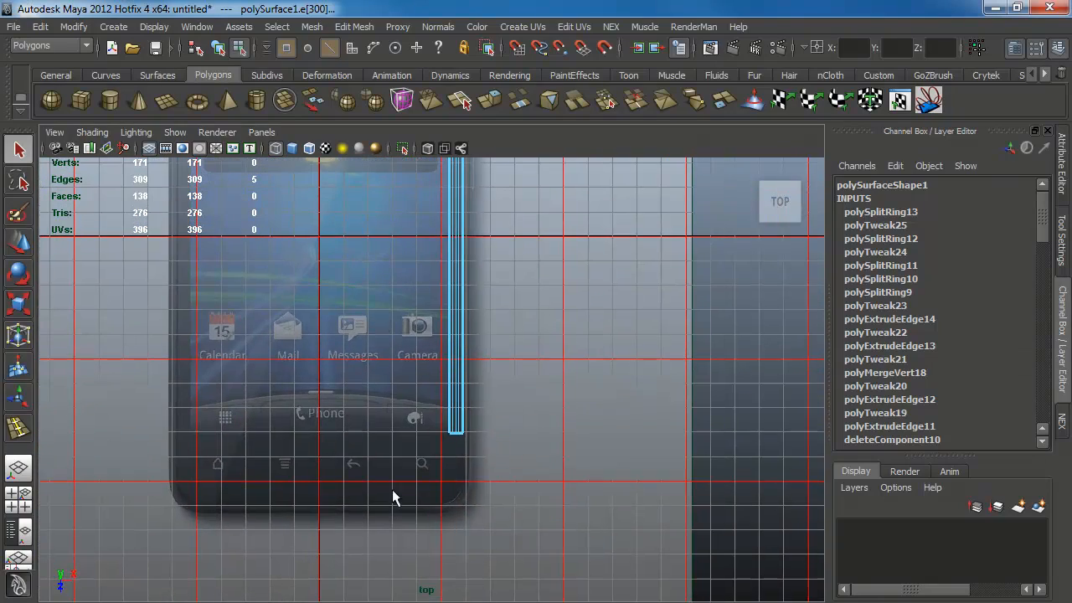
{"action": "middle_click_drag", "start_coordinate": [374, 204], "coordinate": [359, 387], "text": "alt"}
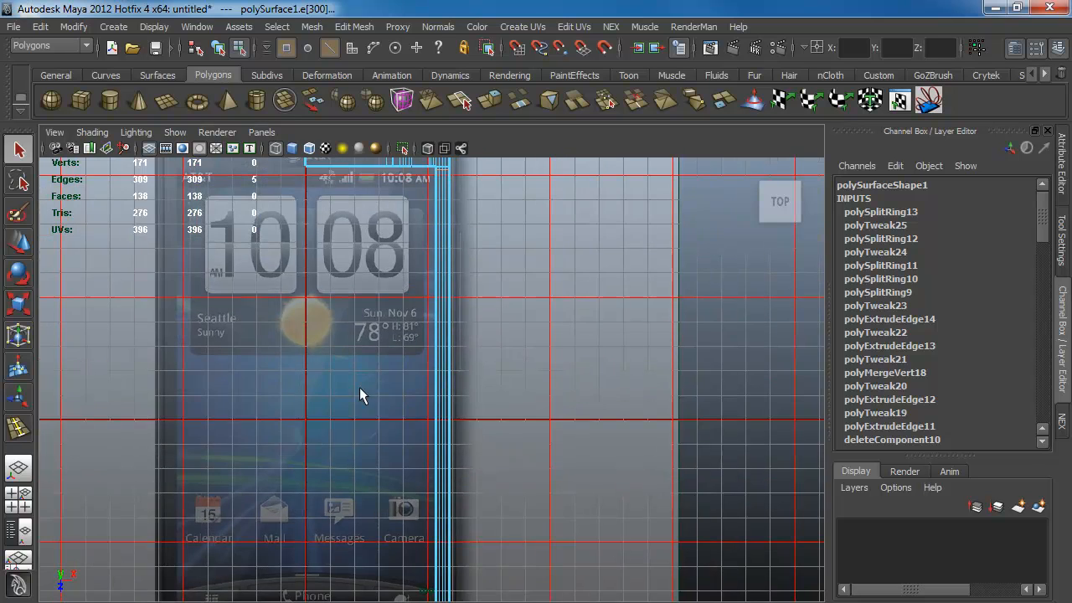
{"action": "middle_click_drag", "start_coordinate": [360, 175], "coordinate": [346, 342], "text": "alt"}
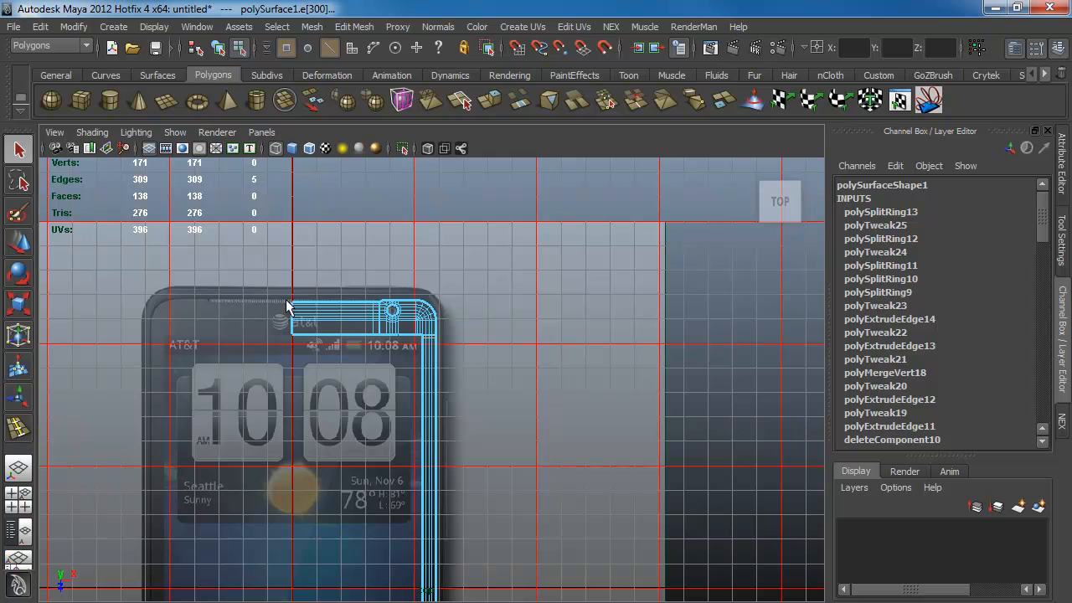
{"action": "middle_click_drag", "start_coordinate": [361, 499], "coordinate": [362, 460], "text": "alt"}
{"action": "middle_click_drag", "start_coordinate": [339, 596], "coordinate": [247, 277], "text": "alt"}
{"action": "right_click_drag", "start_coordinate": [247, 277], "coordinate": [504, 498], "text": "alt"}
{"action": "middle_click_drag", "start_coordinate": [321, 451], "coordinate": [447, 457], "text": "alt"}
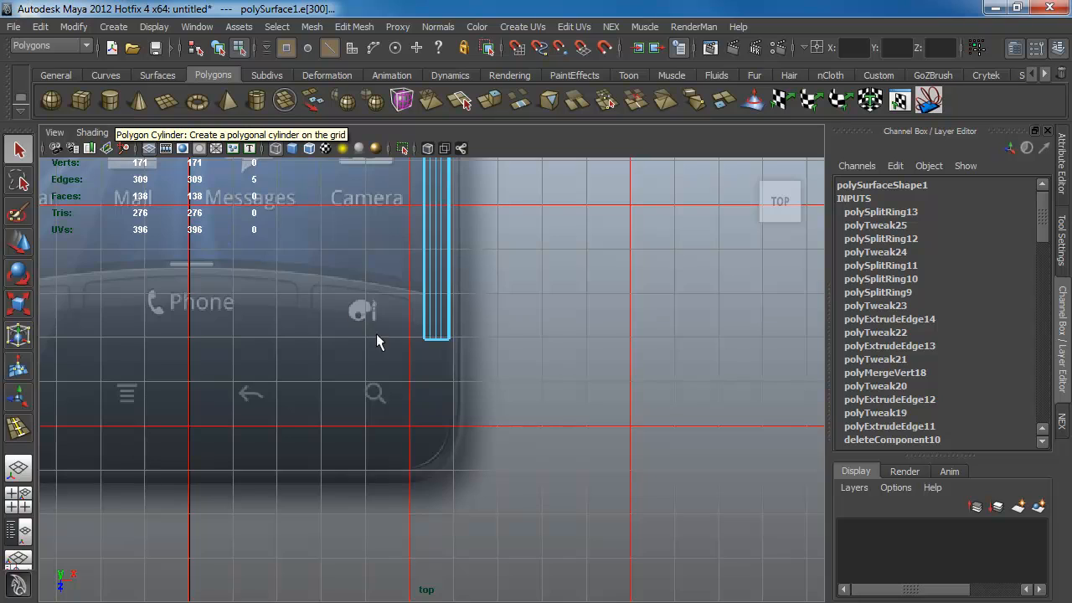
- Snap the lower end vertices of the long side strip up to the grid's horizontal centre line
{"action": "middle_click_drag", "start_coordinate": [376, 334], "coordinate": [471, 346], "text": "alt"}
{"action": "right_click_drag", "start_coordinate": [557, 546], "coordinate": [527, 536], "text": "alt"}
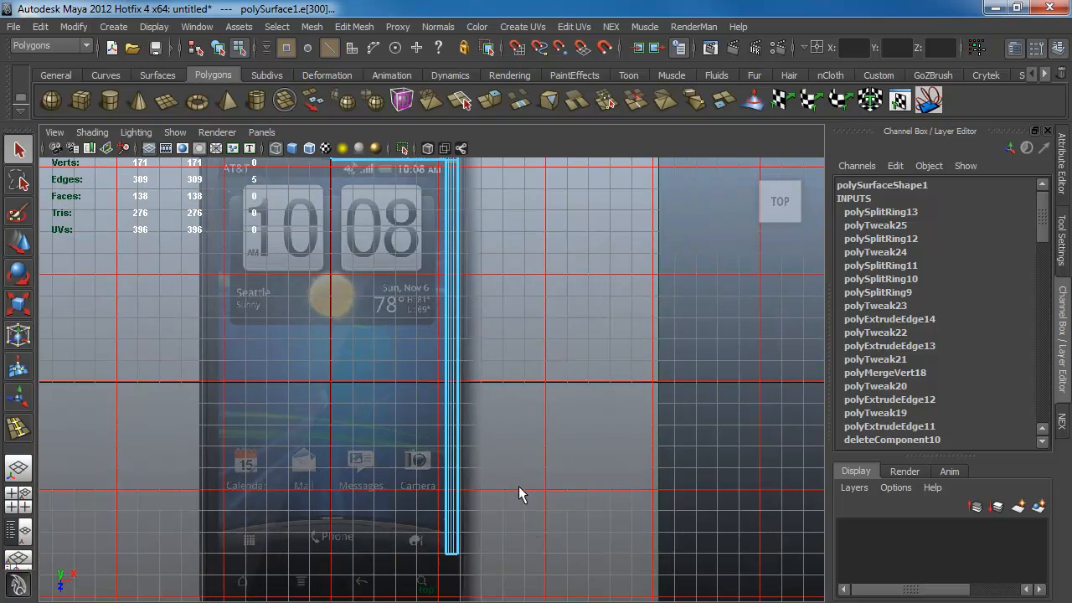
{"action": "key", "text": "F11"}
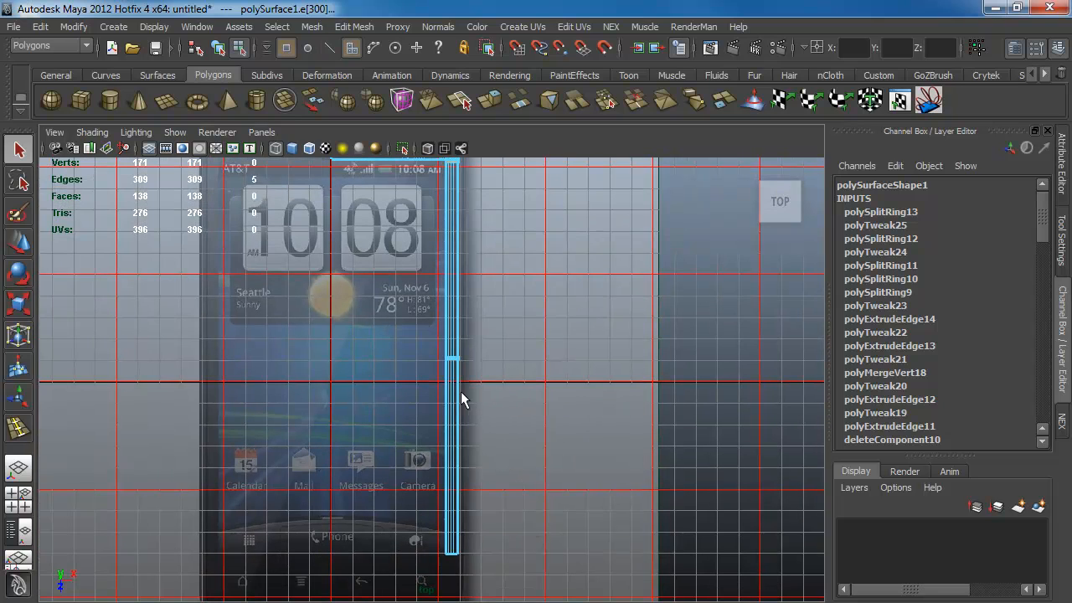
{"action": "key", "text": "F9"}
{"action": "left_click_drag", "start_coordinate": [508, 555], "coordinate": [445, 397]}
{"action": "key", "text": "w"}
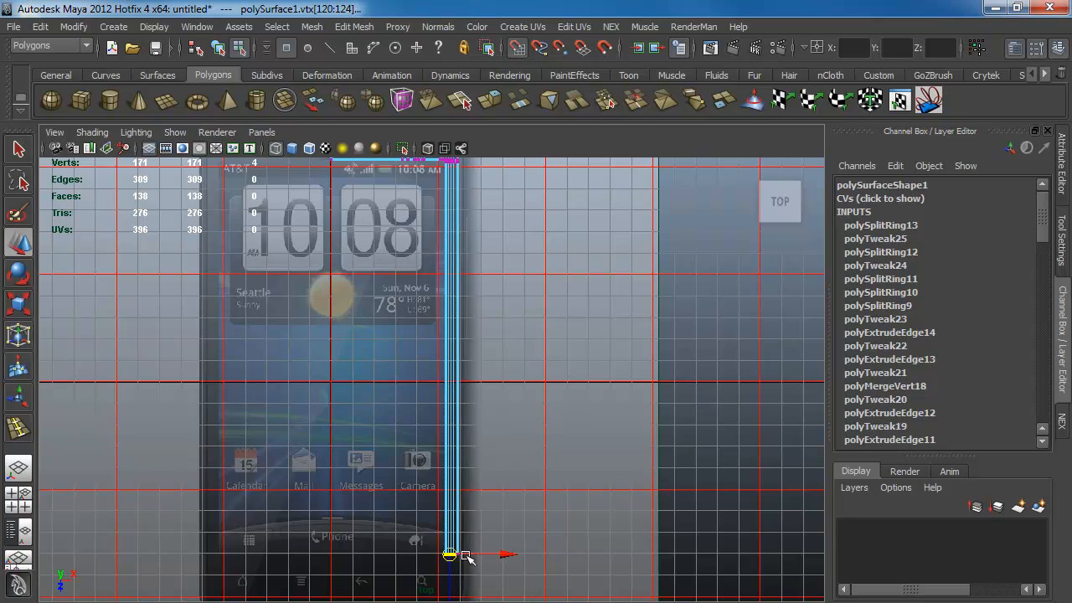
{"action": "left_click_drag", "start_coordinate": [431, 544], "coordinate": [452, 387]}
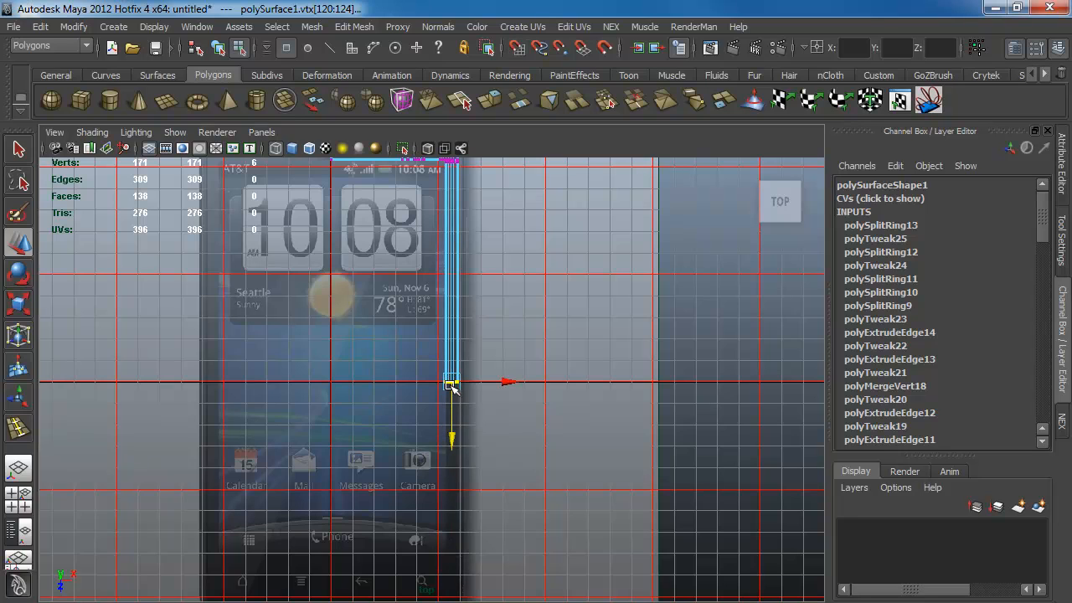
{"action": "key", "text": "F8"}
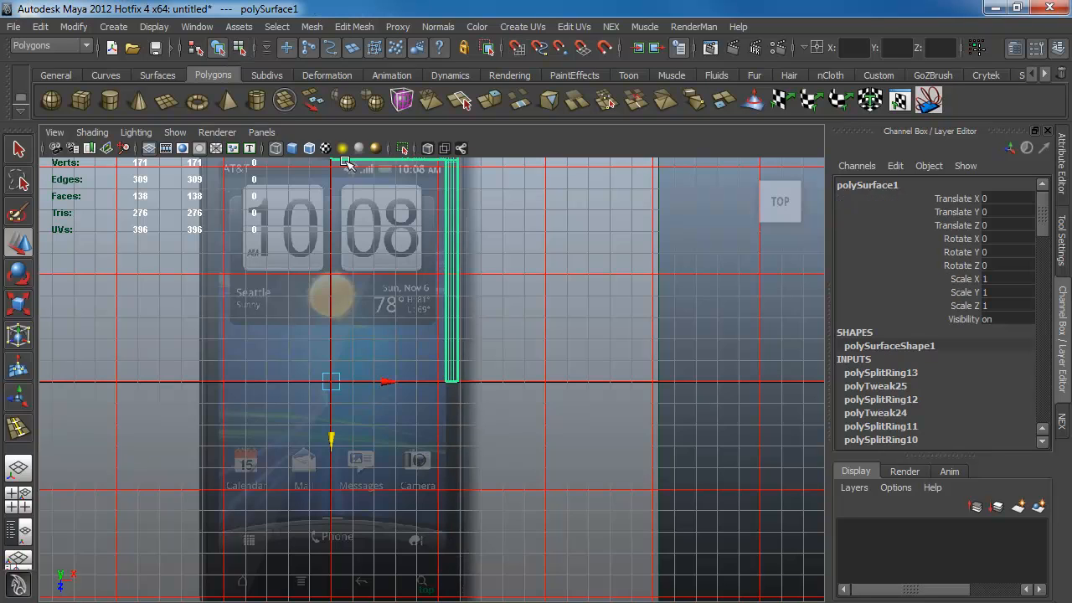
- Open the mirror options for the frame piece and choose the -Z direction
{"action": "left_click", "coordinate": [316, 26]}
{"action": "left_click", "coordinate": [481, 380]}
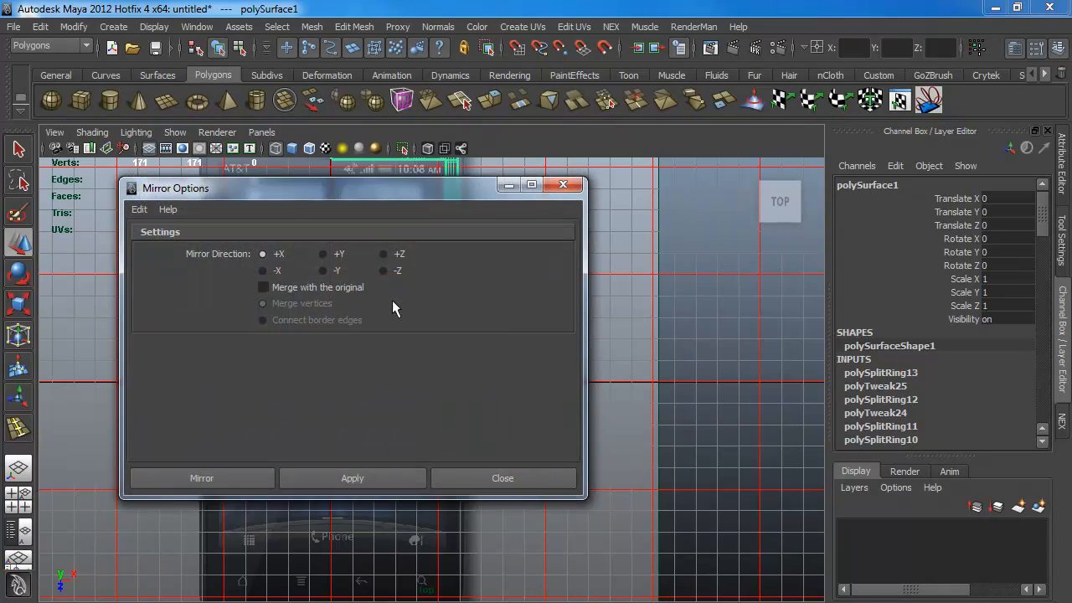
{"action": "left_click_drag", "start_coordinate": [391, 186], "coordinate": [573, 152]}
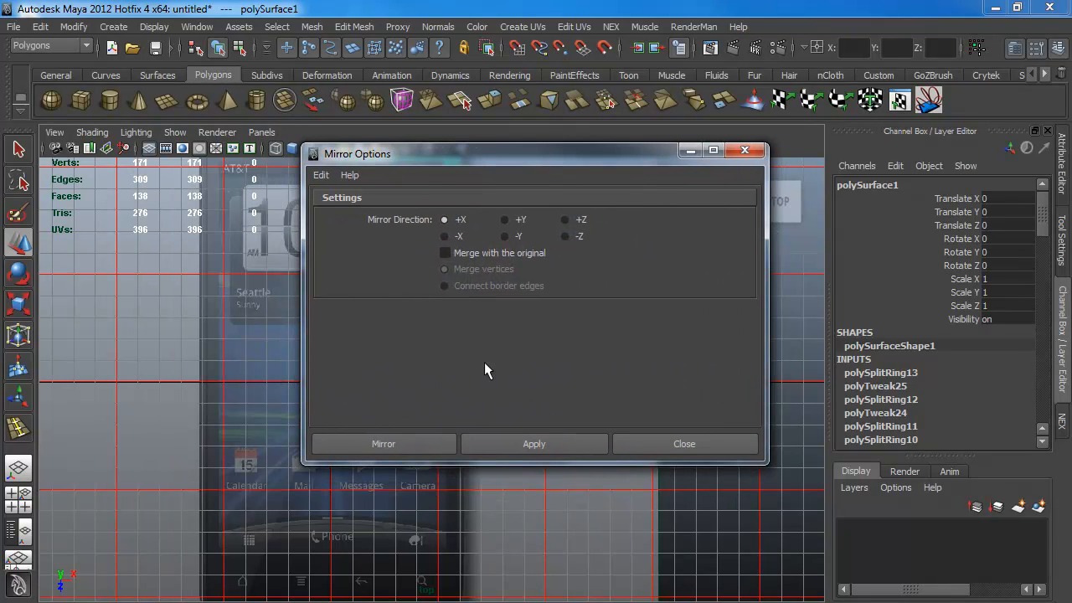
{"action": "left_click", "coordinate": [576, 234]}
{"action": "left_click_drag", "start_coordinate": [531, 156], "coordinate": [838, 186]}
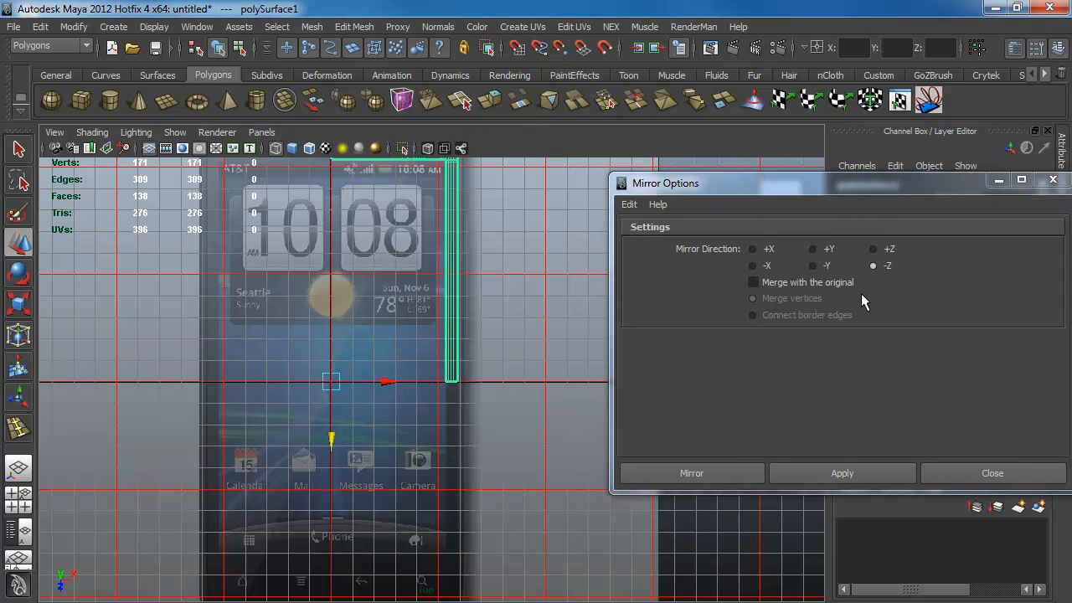
{"action": "key", "text": "F8"}
{"action": "key", "text": "F8"}
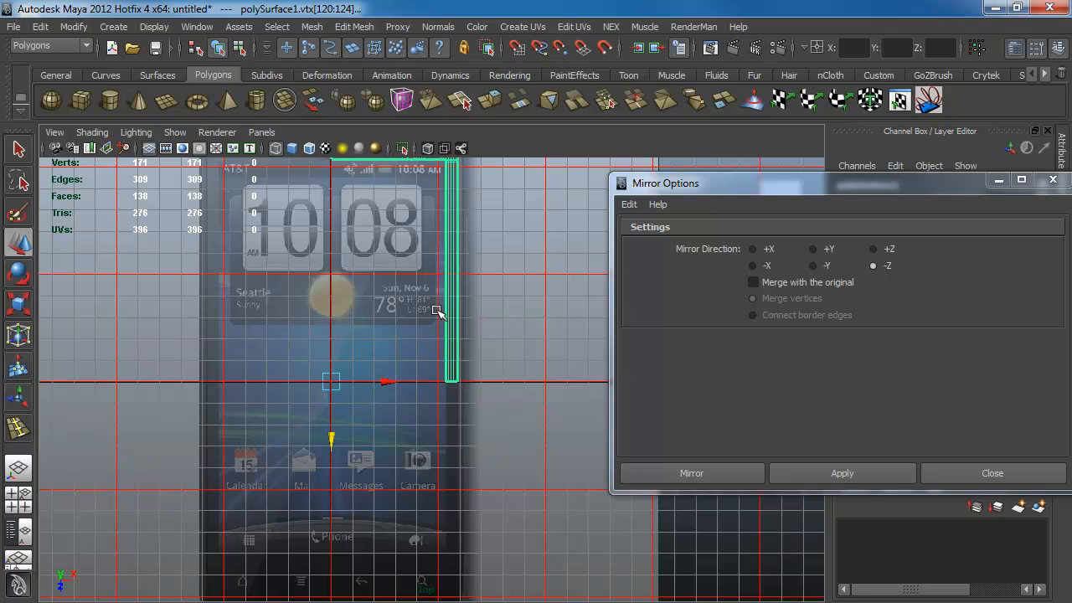
{"action": "left_click", "coordinate": [818, 265]}
{"action": "left_click", "coordinate": [847, 473]}
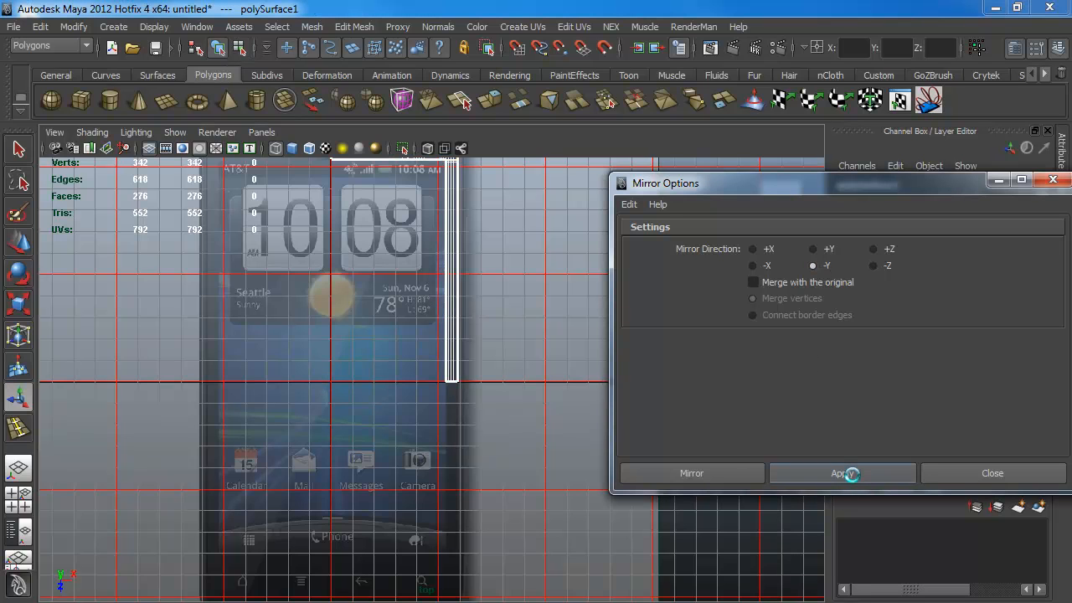
{"action": "key", "text": "ctrl+z"}
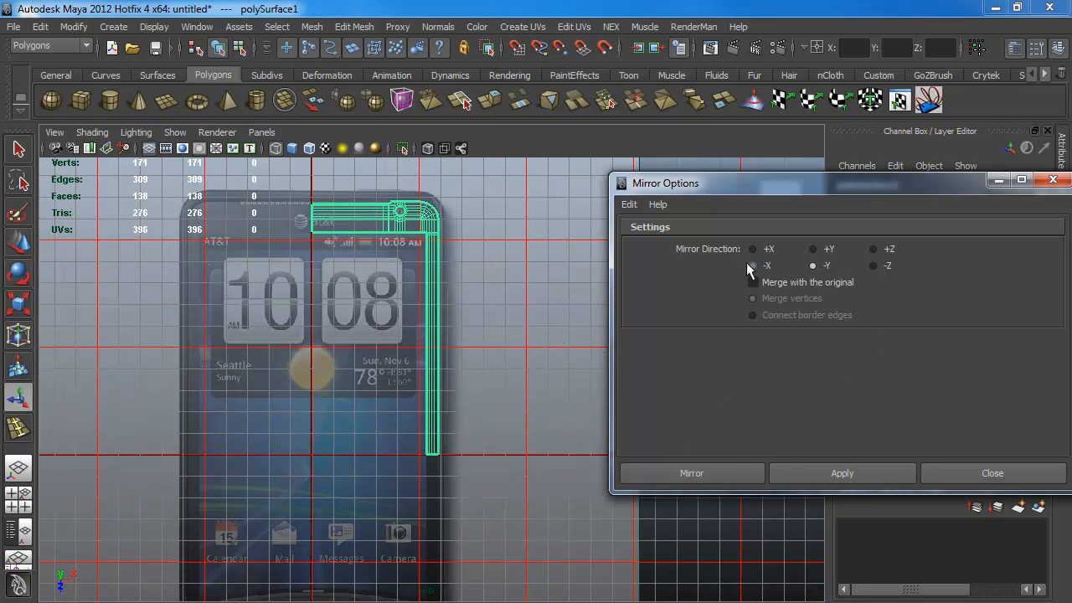
- Mirror the quarter frame in the -X direction without merging it with the original
{"action": "left_click", "coordinate": [750, 264]}
{"action": "left_click", "coordinate": [843, 475]}
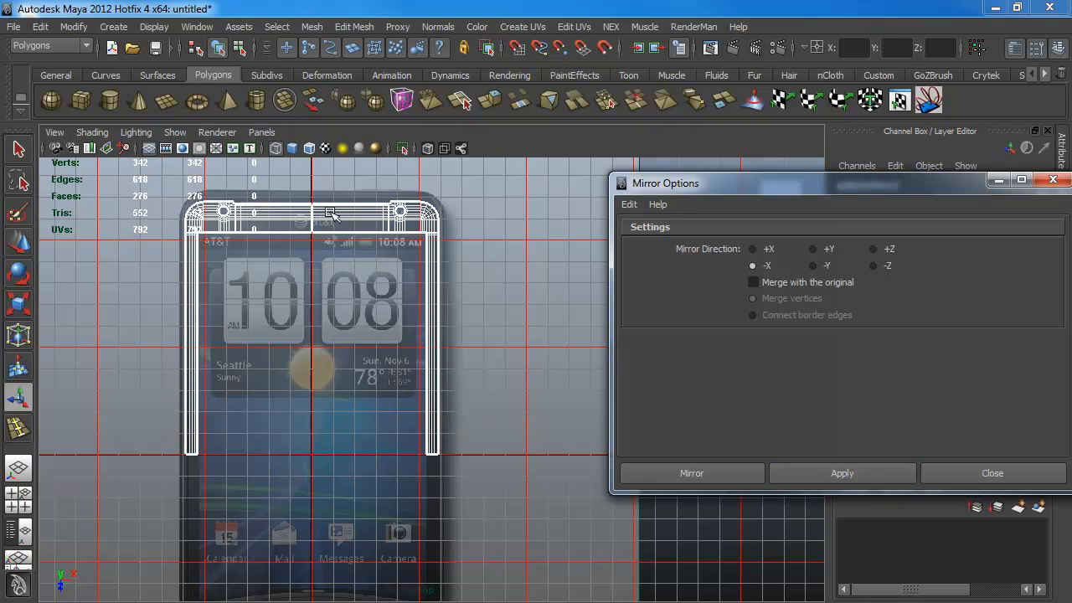
{"action": "left_click", "coordinate": [852, 473]}
{"action": "left_click", "coordinate": [570, 402]}
{"action": "key", "text": "ctrl+z"}
{"action": "key", "text": "ctrl+z"}
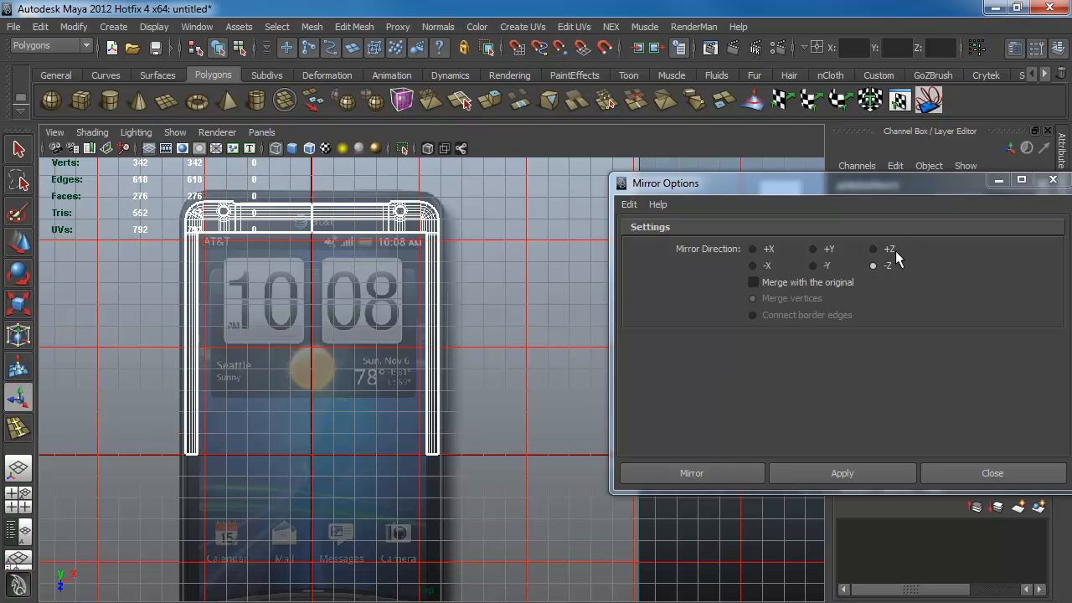
- Mirror the upper half of the frame in the +Z direction to form the lower half
{"action": "left_click", "coordinate": [895, 252]}
{"action": "left_click", "coordinate": [898, 473]}
{"action": "middle_click_drag", "start_coordinate": [262, 432], "coordinate": [276, 369], "text": "alt"}
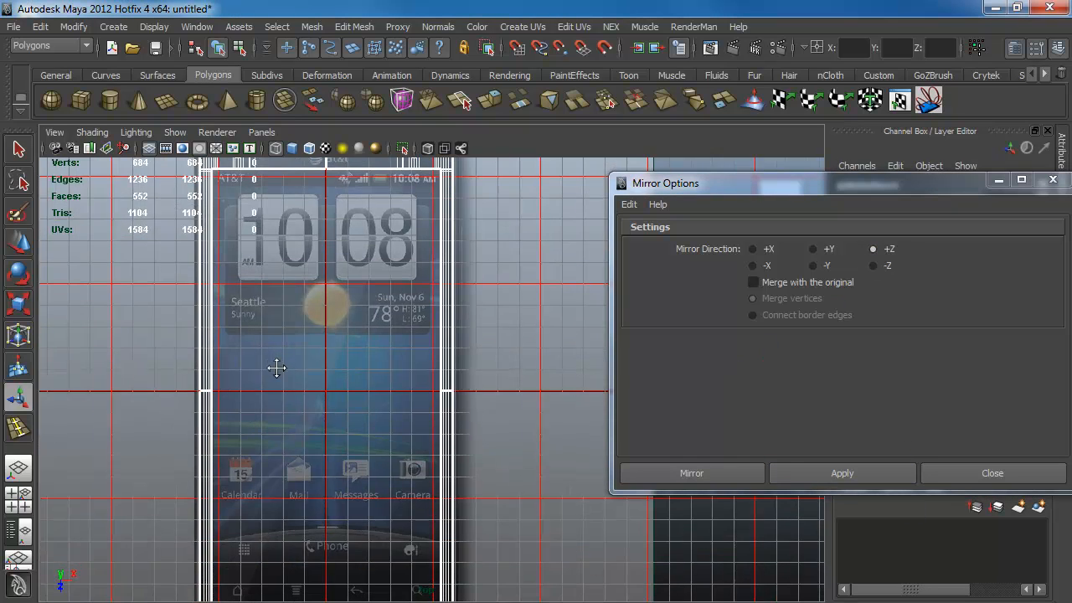
{"action": "middle_click_drag", "start_coordinate": [316, 447], "coordinate": [324, 319], "text": "alt"}
{"action": "middle_click_drag", "start_coordinate": [342, 411], "coordinate": [323, 310], "text": "alt"}
{"action": "right_click_drag", "start_coordinate": [335, 335], "coordinate": [567, 457], "text": "alt"}
- Delete all faces of the frame on the left side of the vertical centre line
{"action": "middle_click_drag", "start_coordinate": [406, 398], "coordinate": [586, 399], "text": "alt"}
{"action": "right_click_drag", "start_coordinate": [586, 400], "coordinate": [273, 313], "text": "alt"}
{"action": "middle_click_drag", "start_coordinate": [427, 326], "coordinate": [424, 497], "text": "alt"}
{"action": "right_click_drag", "start_coordinate": [424, 497], "coordinate": [284, 323], "text": "alt"}
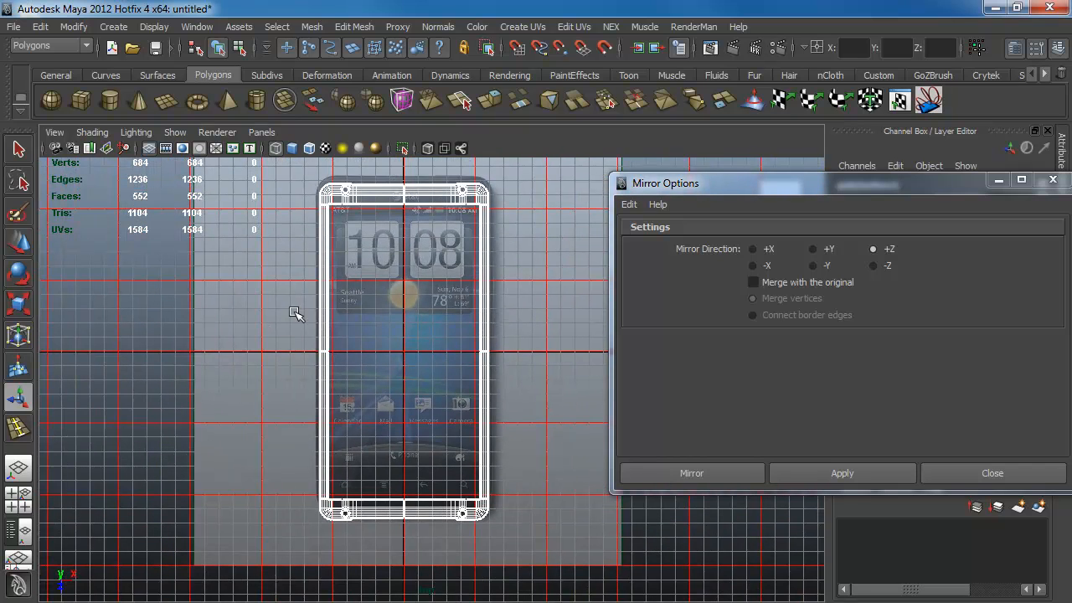
{"action": "left_click", "coordinate": [240, 49]}
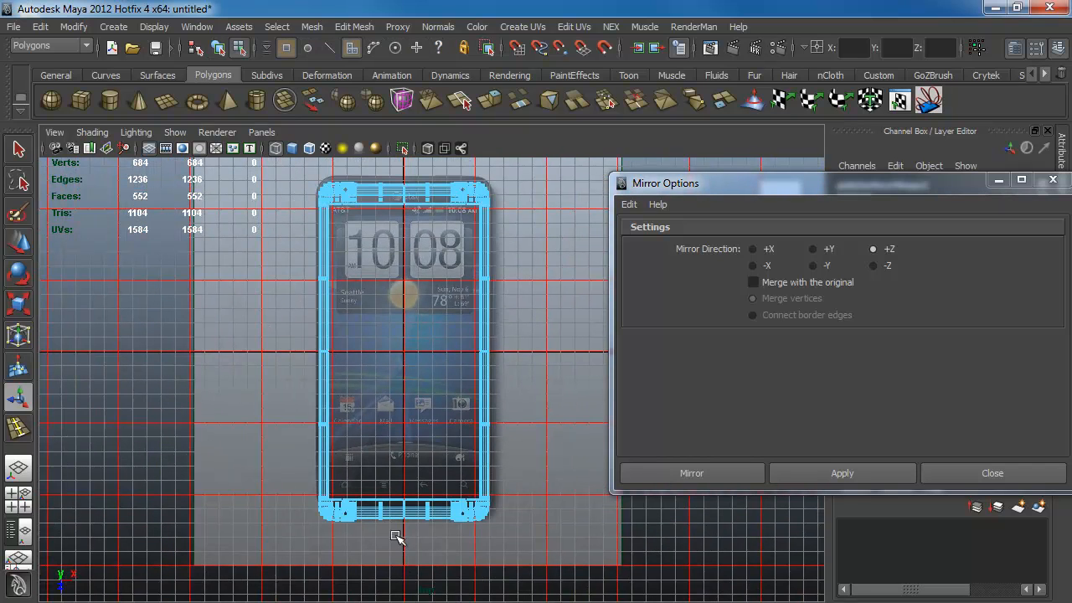
{"action": "left_click_drag", "start_coordinate": [231, 170], "coordinate": [401, 527]}
{"action": "key", "text": "Delete"}
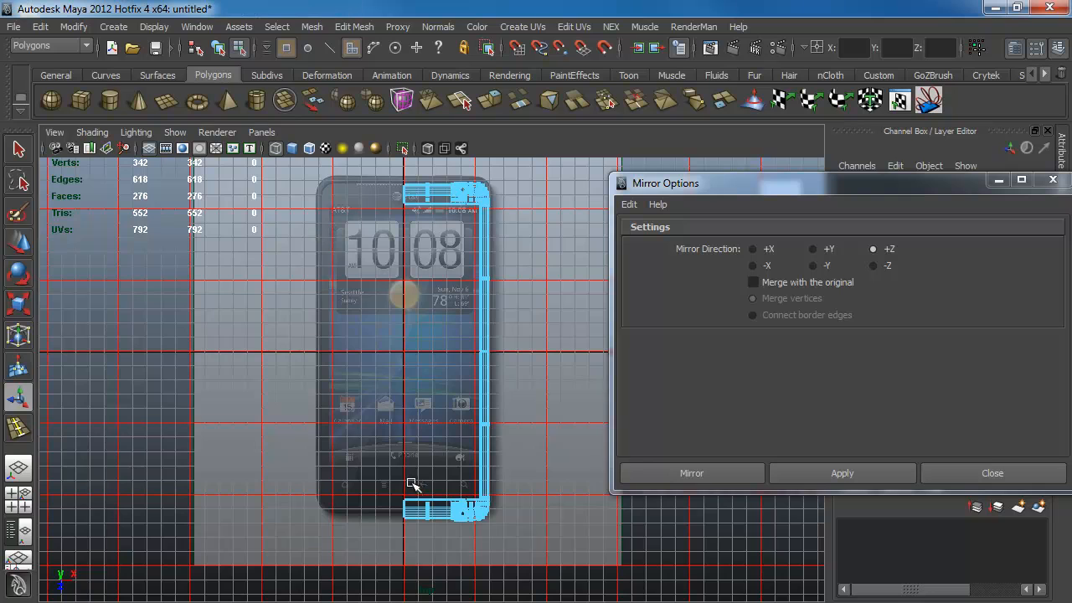
- Move the inner-edge vertices of the bottom bar and the adjoining side strip up above the phone's touch-button icons
{"action": "middle_click_drag", "start_coordinate": [412, 484], "coordinate": [310, 351], "text": "alt"}
{"action": "right_click_drag", "start_coordinate": [310, 351], "coordinate": [590, 470], "text": "alt"}
{"action": "middle_click_drag", "start_coordinate": [260, 335], "coordinate": [382, 373], "text": "alt"}
{"action": "right_click_drag", "start_coordinate": [301, 366], "coordinate": [613, 491], "text": "alt"}
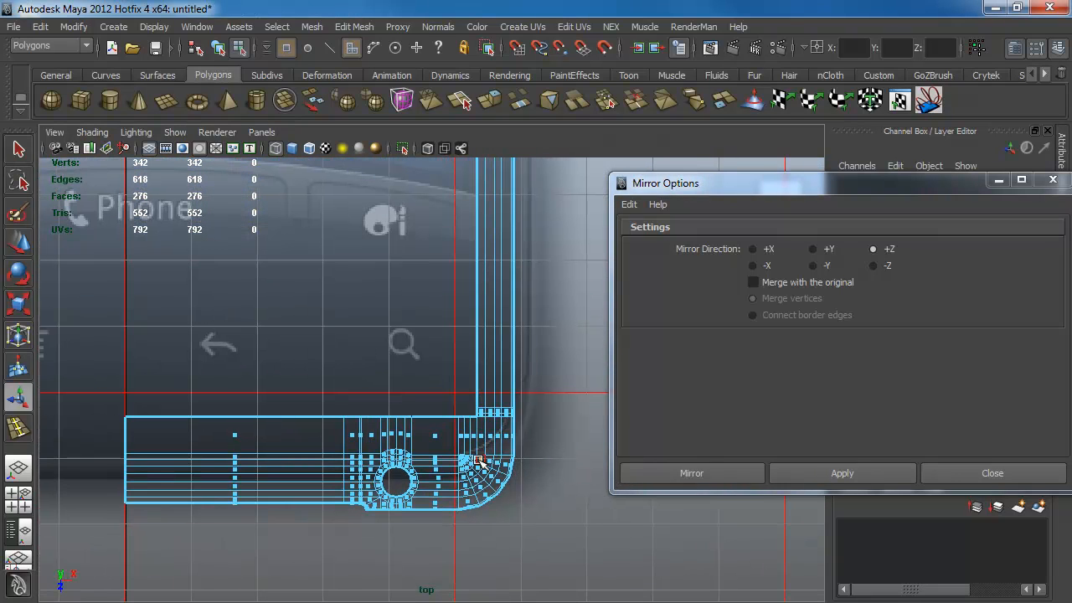
{"action": "key", "text": "F8"}
{"action": "right_click_drag", "start_coordinate": [356, 387], "coordinate": [335, 377], "text": "alt"}
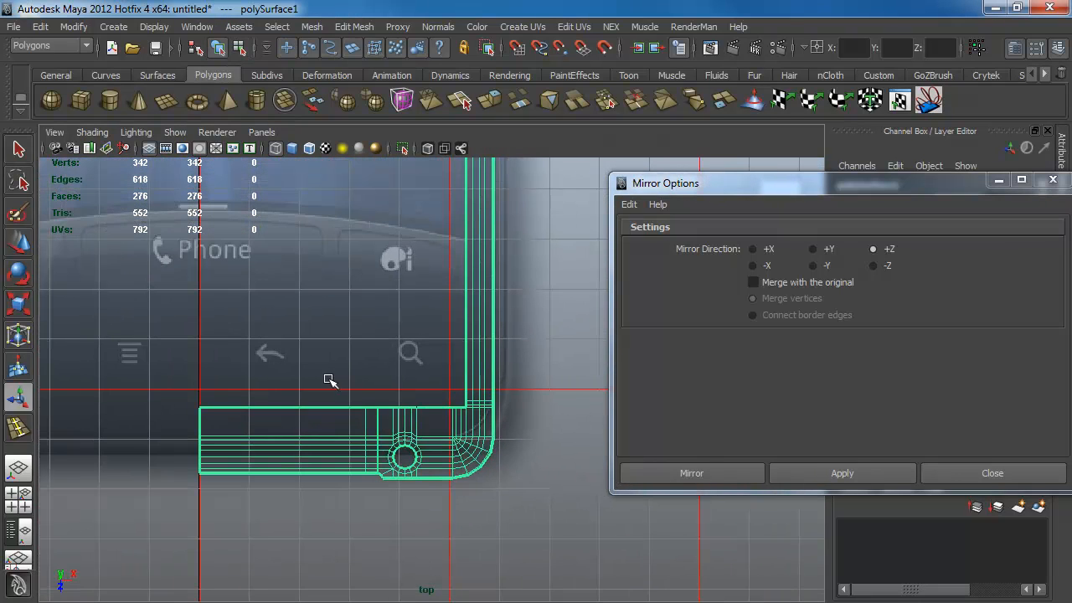
{"action": "key", "text": "F8"}
{"action": "left_click_drag", "start_coordinate": [510, 407], "coordinate": [433, 400]}
{"action": "key", "text": "w"}
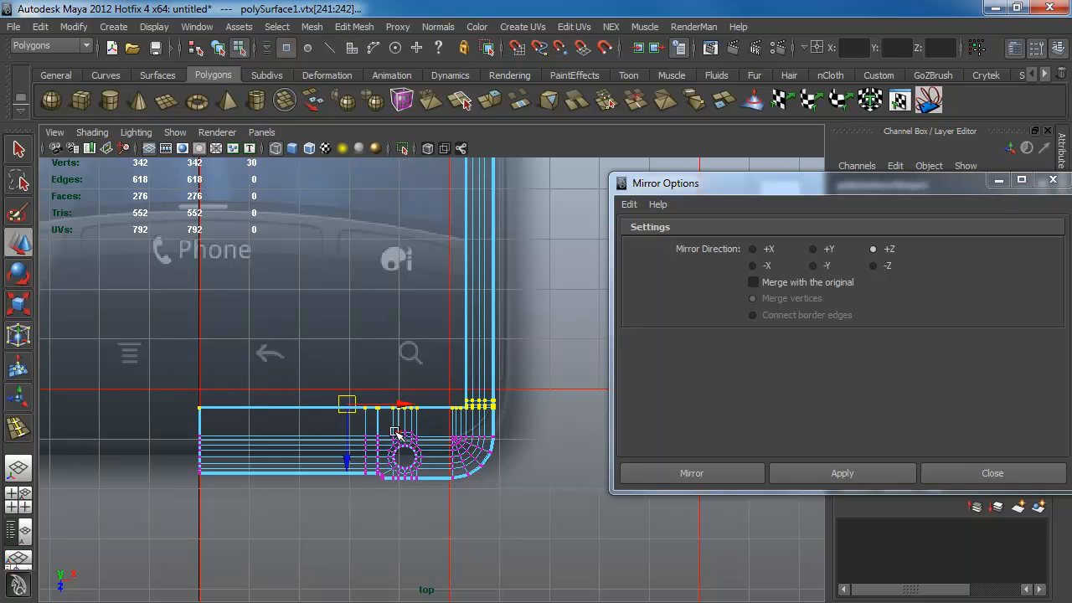
{"action": "left_click_drag", "start_coordinate": [349, 459], "coordinate": [330, 343]}
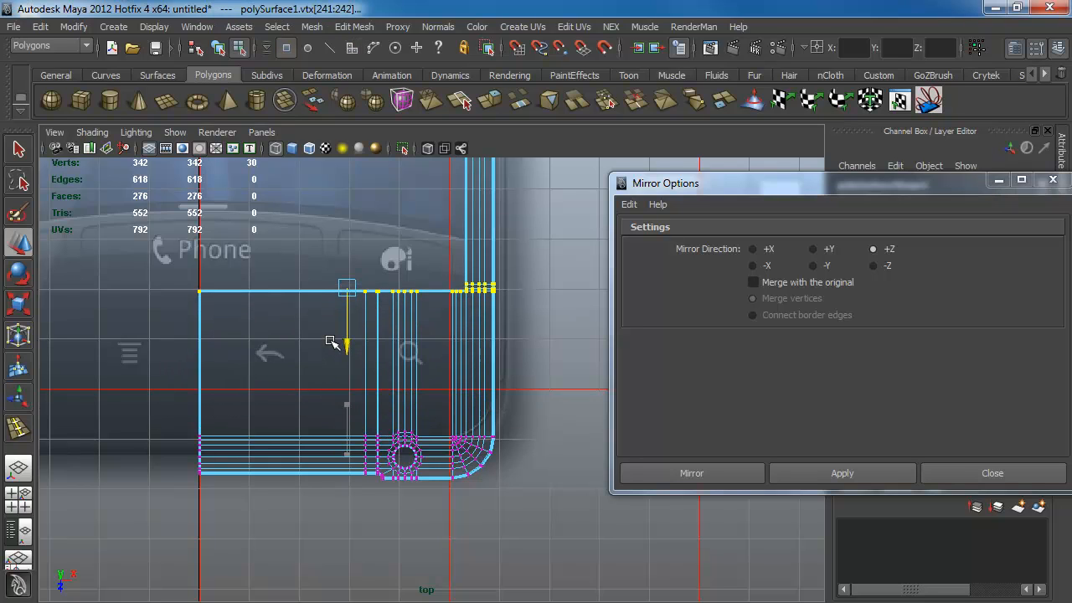
- Move the vertices of the bottom bar's outer edge, hole and rounded corner up towards the phone's lower edge in the reference
{"action": "left_click_drag", "start_coordinate": [137, 527], "coordinate": [506, 423]}
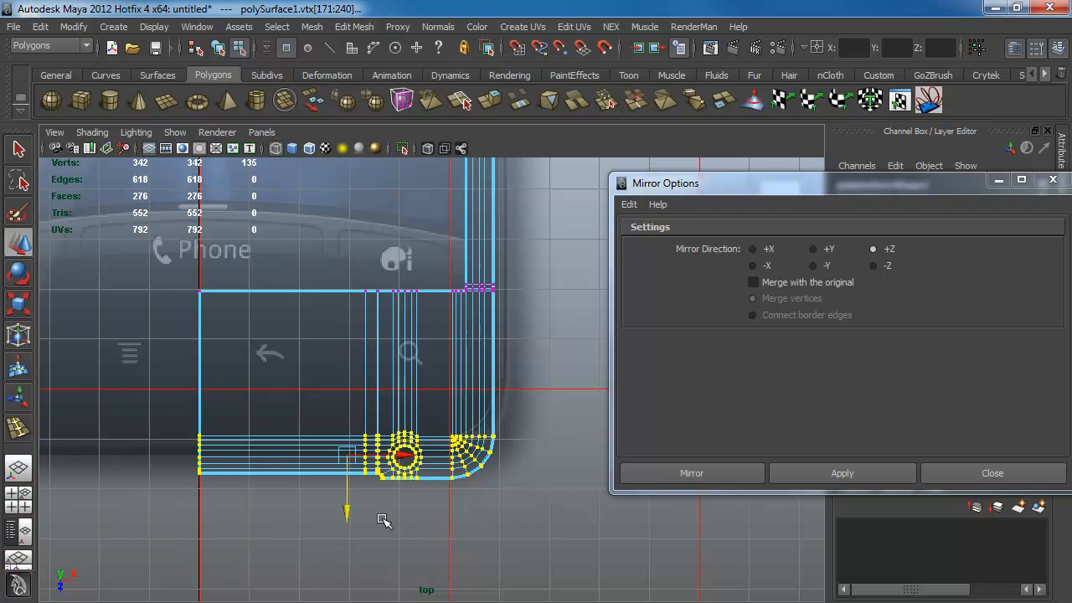
{"action": "left_click_drag", "start_coordinate": [344, 518], "coordinate": [327, 476]}
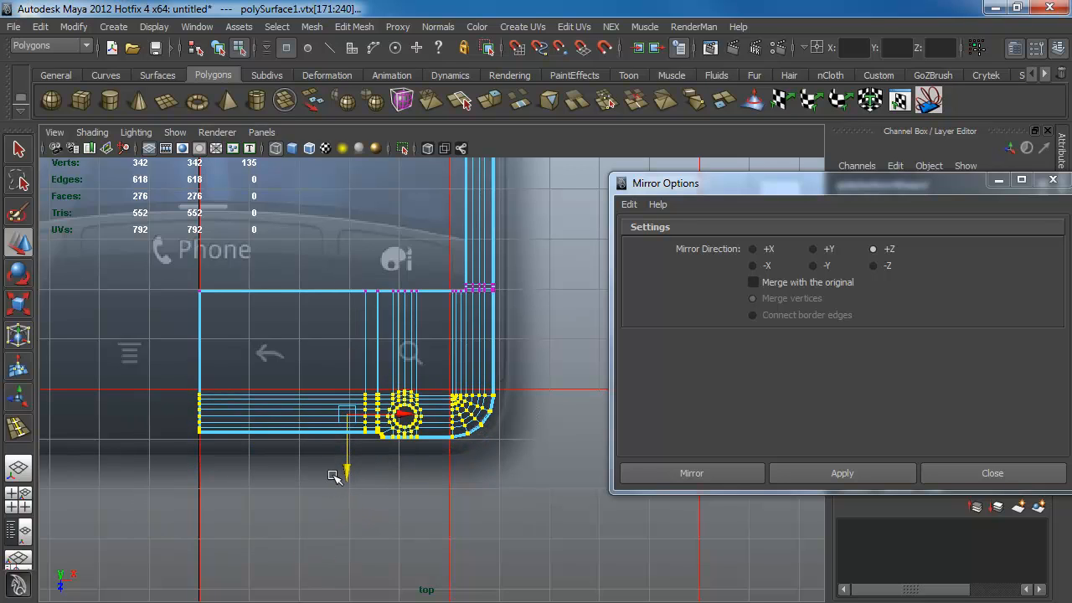
{"action": "left_click", "coordinate": [495, 499]}
- Delete the extra vertical edge loop beside the notch, just left of the hole in the bottom bar
{"action": "scroll", "coordinate": [474, 500], "scroll_direction": "up", "scroll_amount": 3}
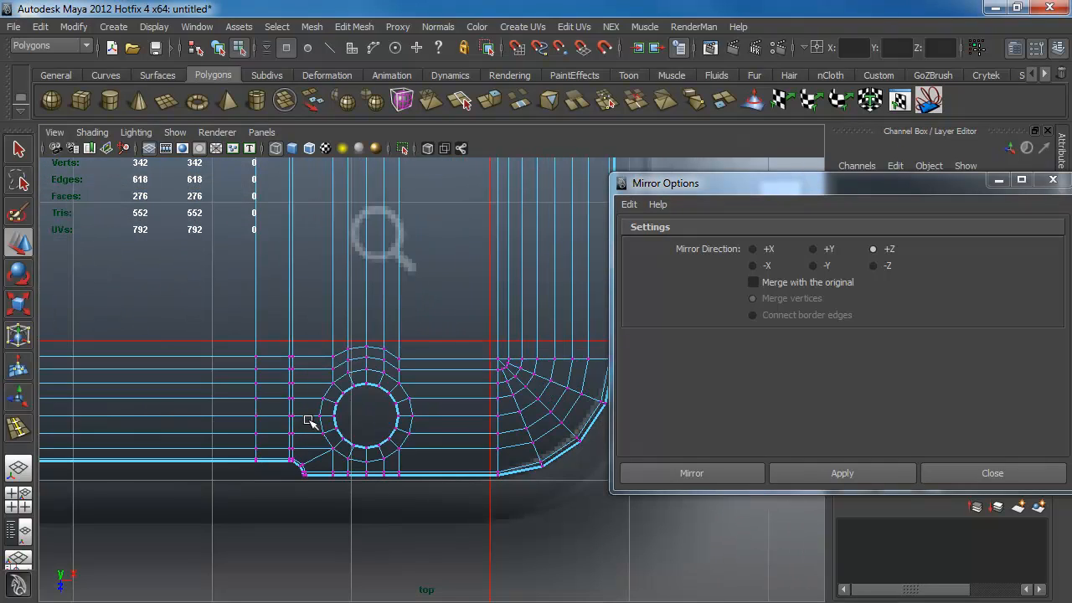
{"action": "key", "text": "F10"}
{"action": "left_click", "coordinate": [288, 319]}
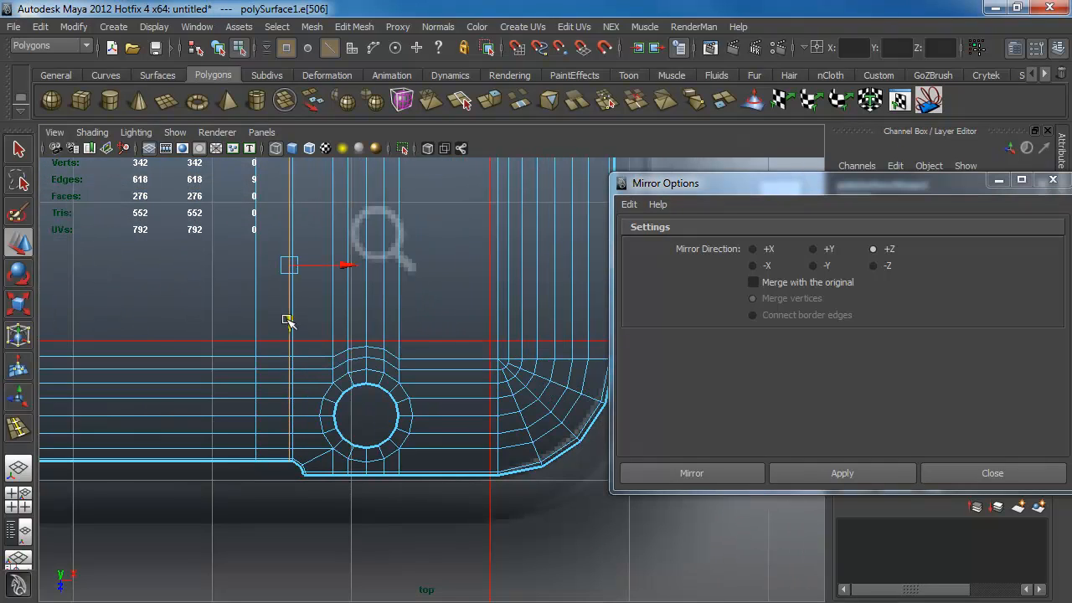
{"action": "right_click_drag", "start_coordinate": [287, 319], "coordinate": [352, 341], "text": "shift"}
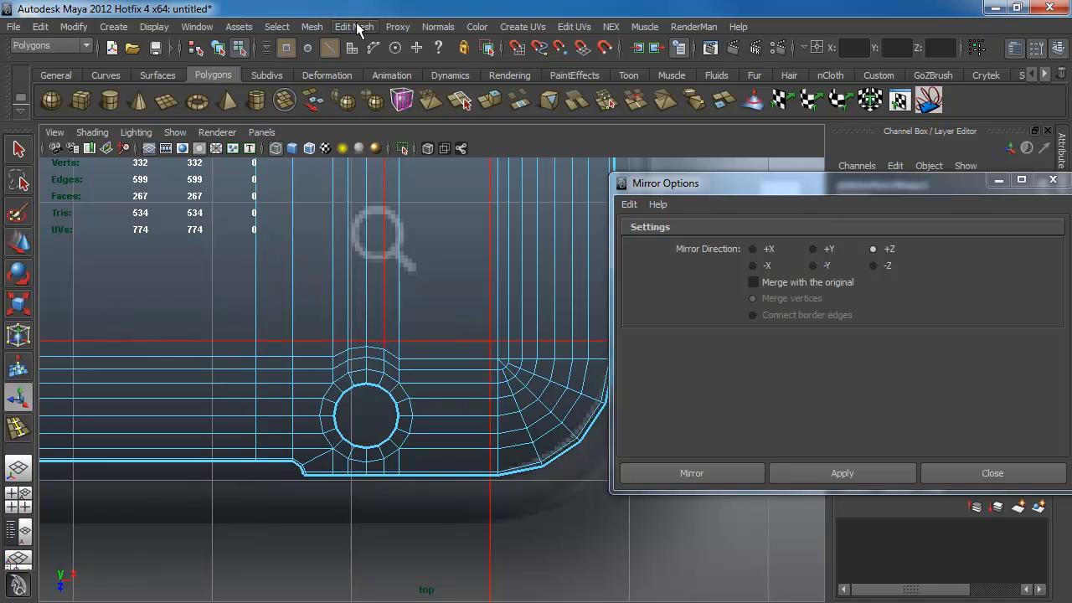
{"action": "left_click", "coordinate": [355, 27]}
{"action": "left_click", "coordinate": [254, 497]}
- Delete the faces forming the curved notch and the lowest rows of the bottom bar left of the hole
{"action": "middle_click_drag", "start_coordinate": [318, 462], "coordinate": [421, 440], "text": "alt"}
{"action": "scroll", "coordinate": [456, 454], "scroll_direction": "up", "scroll_amount": 2}
{"action": "middle_click_drag", "start_coordinate": [506, 477], "coordinate": [155, 468], "text": "alt"}
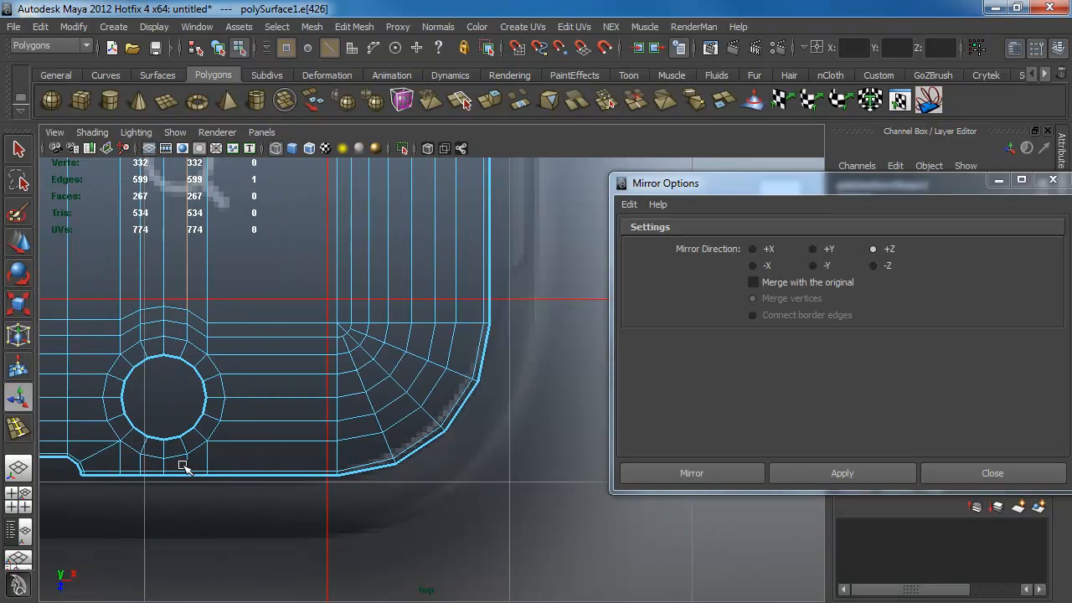
{"action": "middle_click_drag", "start_coordinate": [63, 459], "coordinate": [333, 398], "text": "alt"}
{"action": "right_click_drag", "start_coordinate": [333, 398], "coordinate": [487, 492], "text": "alt"}
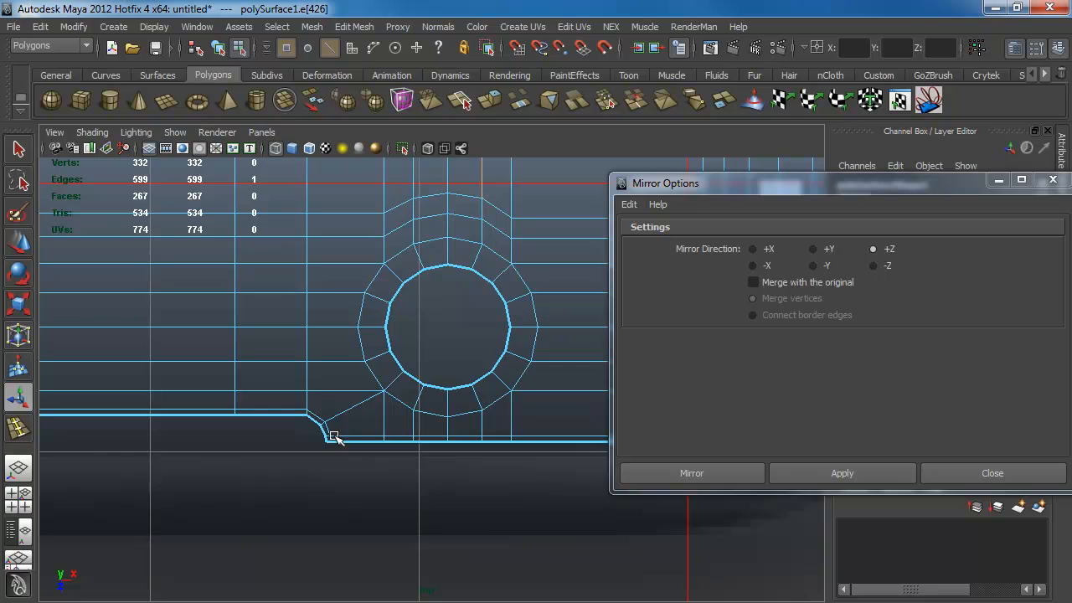
{"action": "key", "text": "F11"}
{"action": "left_click_drag", "start_coordinate": [368, 396], "coordinate": [191, 429]}
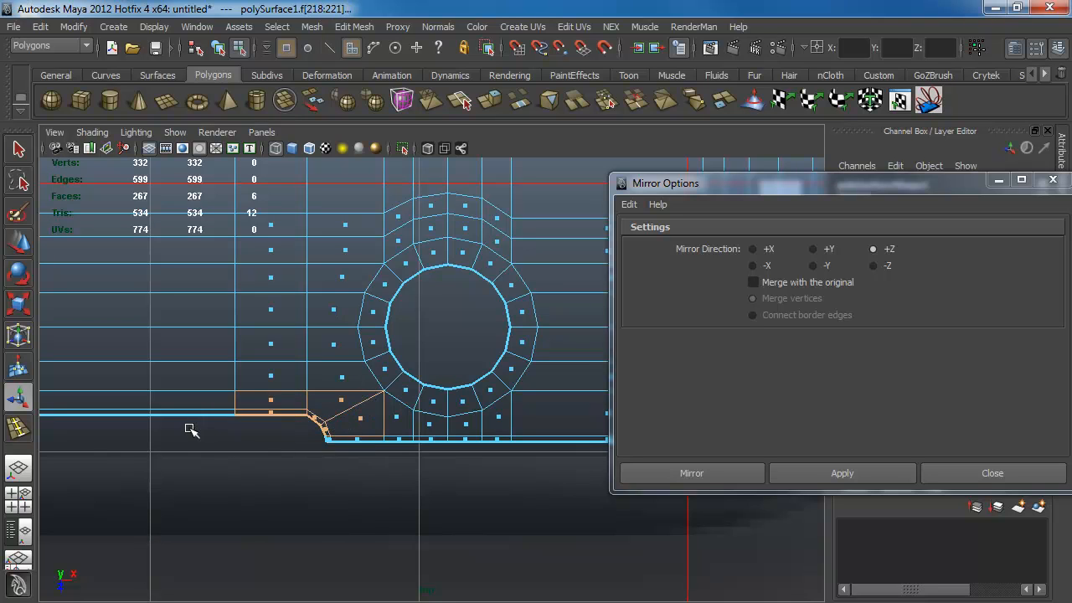
{"action": "key", "text": "Delete"}
{"action": "left_click_drag", "start_coordinate": [290, 419], "coordinate": [245, 413], "text": "alt"}
{"action": "key", "text": "Delete"}
- Delete the leftover thin faces sticking out to the left below the hole
{"action": "right_click_drag", "start_coordinate": [384, 439], "coordinate": [455, 424], "text": "alt"}
{"action": "middle_click_drag", "start_coordinate": [455, 423], "coordinate": [207, 367], "text": "alt"}
{"action": "right_click_drag", "start_coordinate": [207, 367], "coordinate": [385, 413], "text": "alt"}
{"action": "middle_click_drag", "start_coordinate": [385, 412], "coordinate": [110, 394], "text": "alt"}
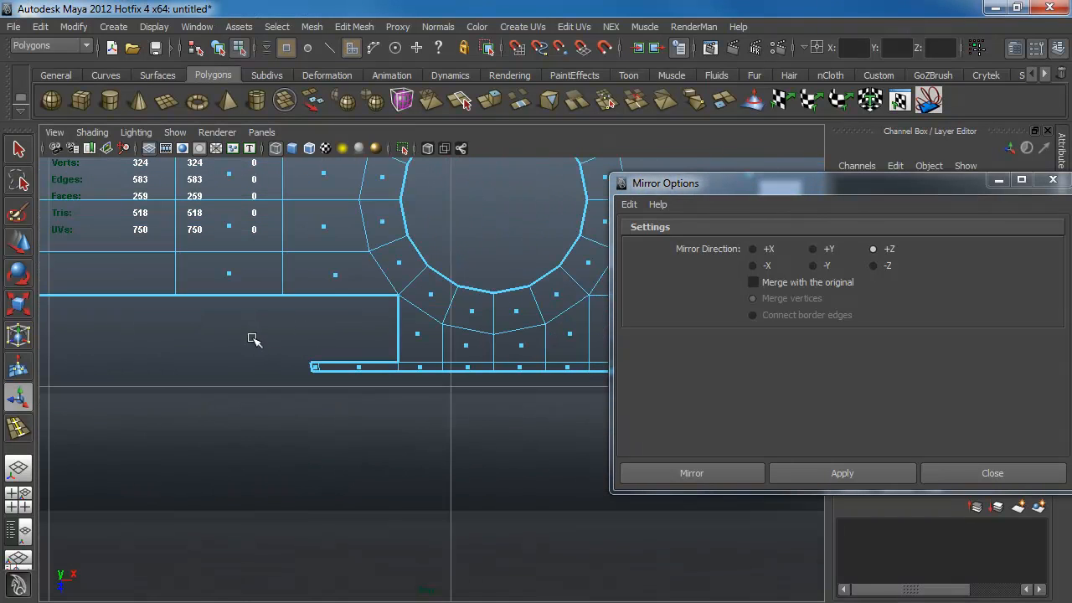
{"action": "left_click_drag", "start_coordinate": [250, 333], "coordinate": [379, 431]}
{"action": "key", "text": "Delete"}
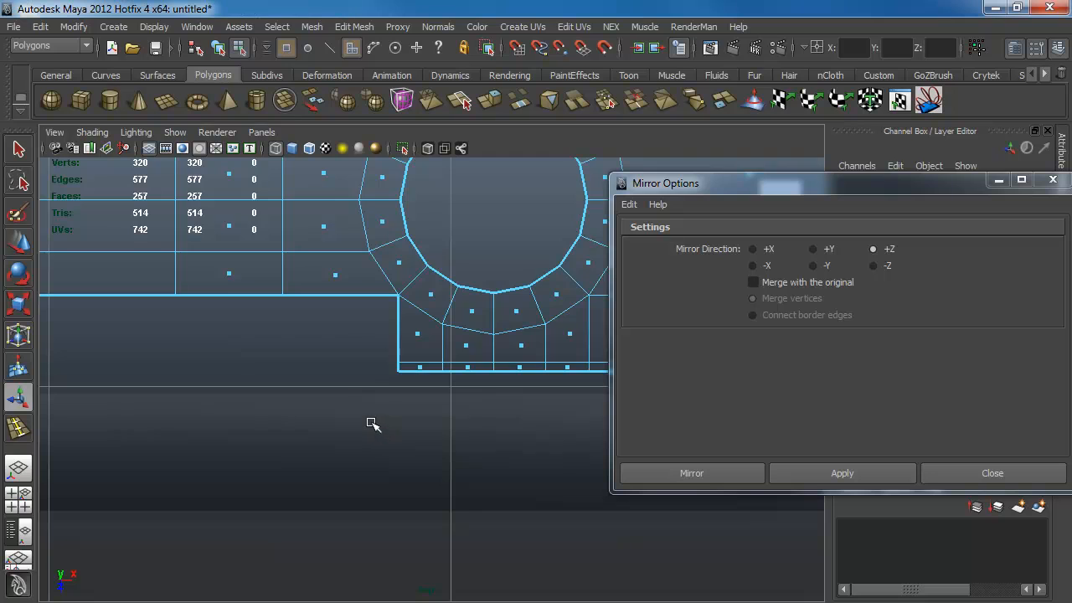
- Extrude the lower border edges left of the hole and move them down to just above the bar's outer edge
{"action": "key", "text": "F10"}
{"action": "left_click", "coordinate": [334, 295]}
{"action": "right_click_drag", "start_coordinate": [438, 410], "coordinate": [227, 365], "text": "alt"}
{"action": "left_click", "coordinate": [245, 368], "text": "shift"}
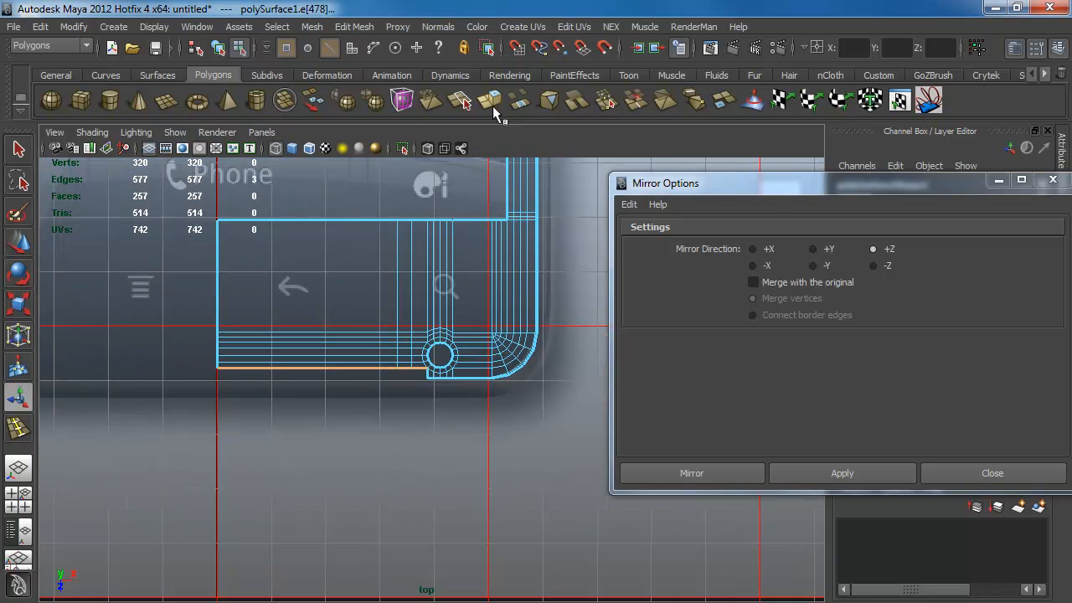
{"action": "left_click", "coordinate": [492, 105]}
{"action": "scroll", "coordinate": [425, 420], "scroll_direction": "up", "scroll_amount": 4}
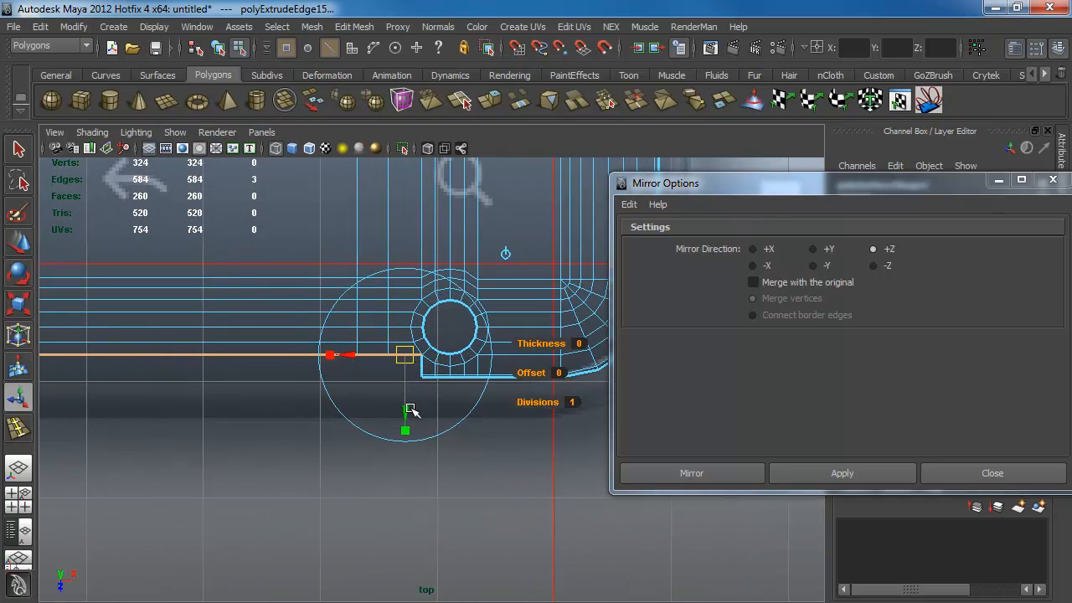
{"action": "key", "text": "w"}
{"action": "left_click_drag", "start_coordinate": [193, 413], "coordinate": [434, 372]}
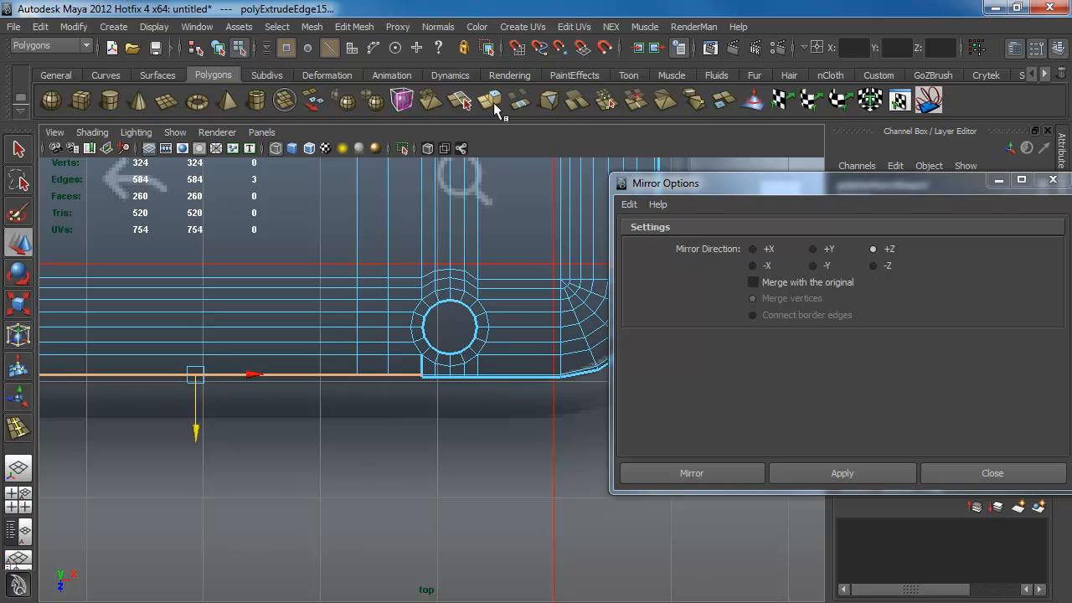
- Extrude the lower border edges left of the hole again down to the bar's outer edge and merge the overlapping vertices
{"action": "left_click", "coordinate": [492, 102]}
{"action": "scroll", "coordinate": [430, 385], "scroll_direction": "up", "scroll_amount": 3}
{"action": "key", "text": "w"}
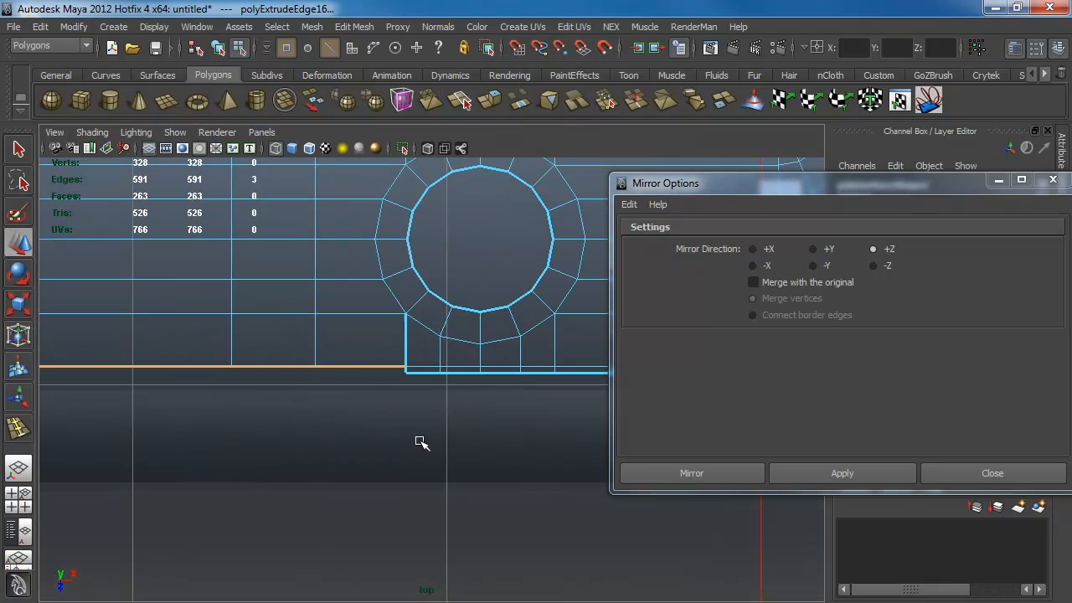
{"action": "right_click_drag", "start_coordinate": [472, 430], "coordinate": [381, 415], "text": "alt"}
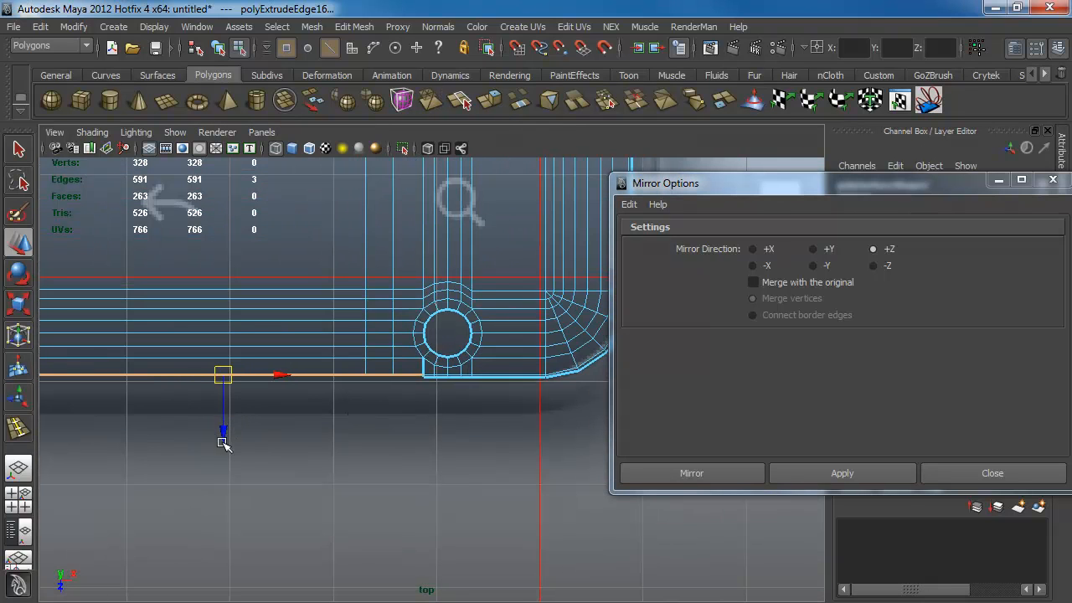
{"action": "left_click_drag", "start_coordinate": [223, 443], "coordinate": [383, 303]}
{"action": "right_click_drag", "start_coordinate": [432, 345], "coordinate": [384, 367], "text": "shift"}
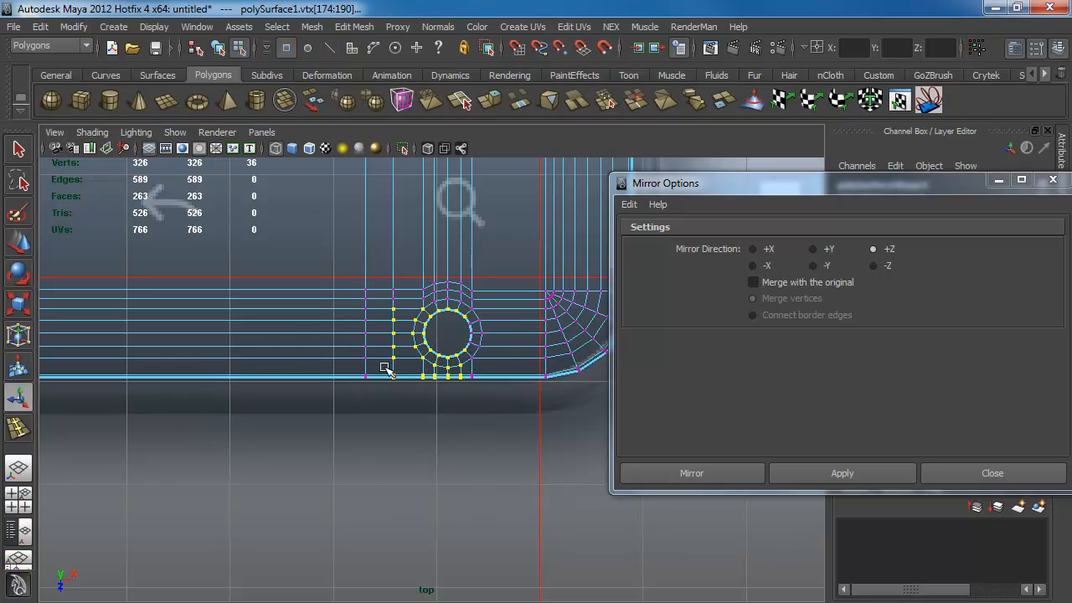
- Delete the vertical edge loops beside and through the hole in the bottom bar, along with the edge ring around the hole
{"action": "middle_click_drag", "start_coordinate": [384, 368], "coordinate": [313, 414], "text": "alt"}
{"action": "right_click_drag", "start_coordinate": [313, 414], "coordinate": [158, 333], "text": "alt"}
{"action": "right_click_drag", "start_coordinate": [327, 343], "coordinate": [477, 421], "text": "alt"}
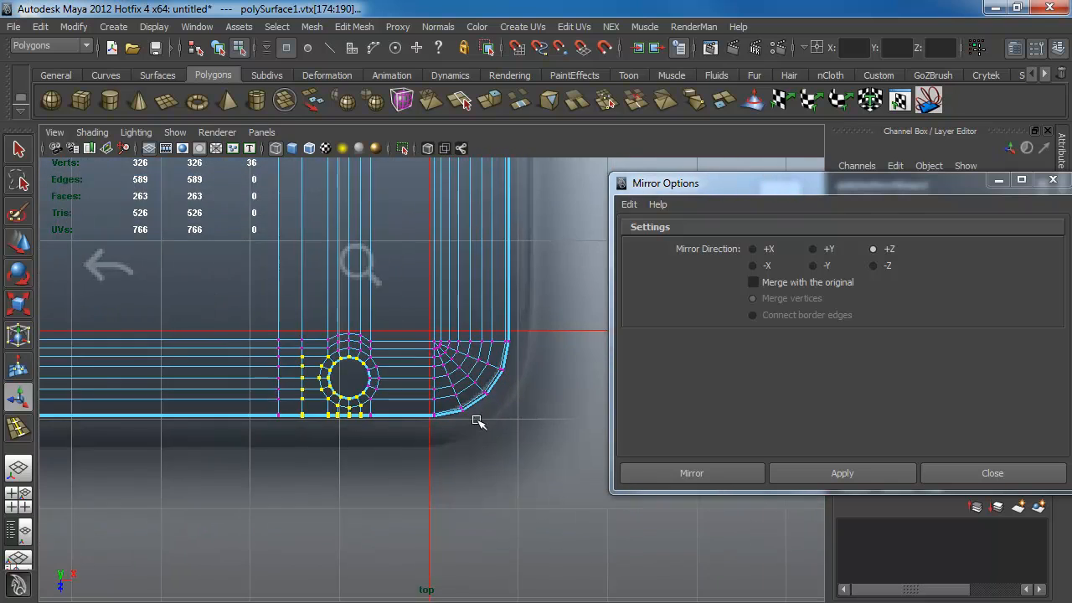
{"action": "scroll", "coordinate": [350, 393], "scroll_direction": "up", "scroll_amount": 2}
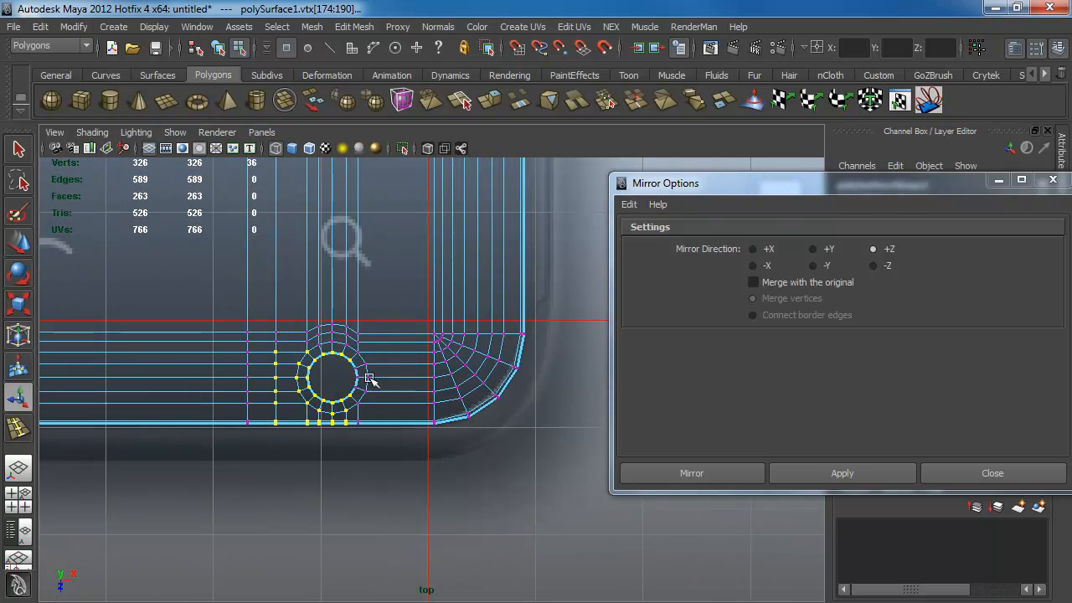
{"action": "middle_click_drag", "start_coordinate": [369, 379], "coordinate": [376, 475], "text": "alt"}
{"action": "key", "text": "F9"}
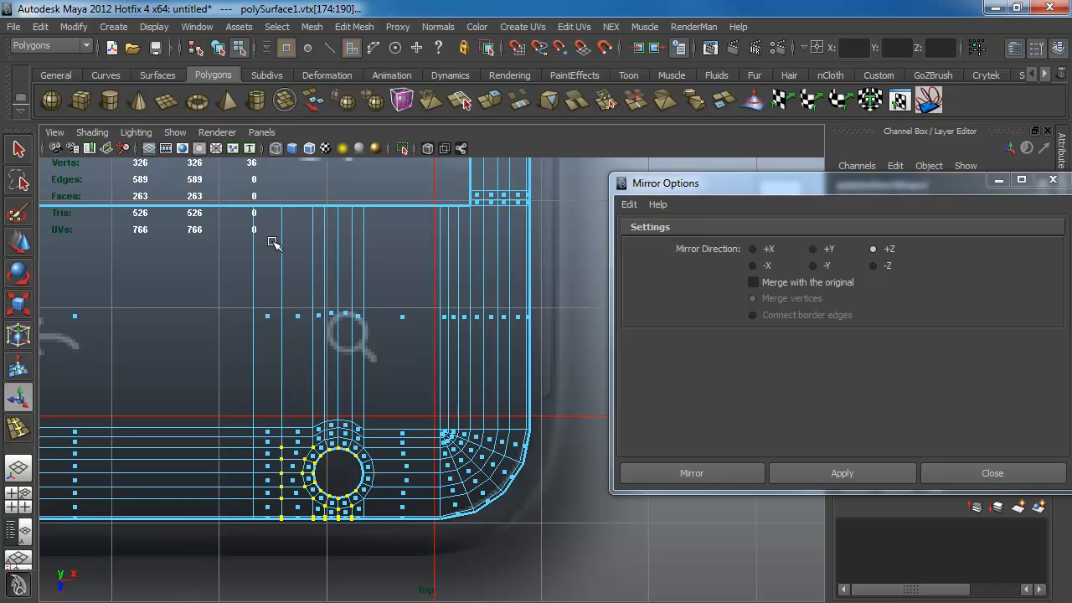
{"action": "key", "text": "F10"}
{"action": "double_click", "coordinate": [282, 313]}
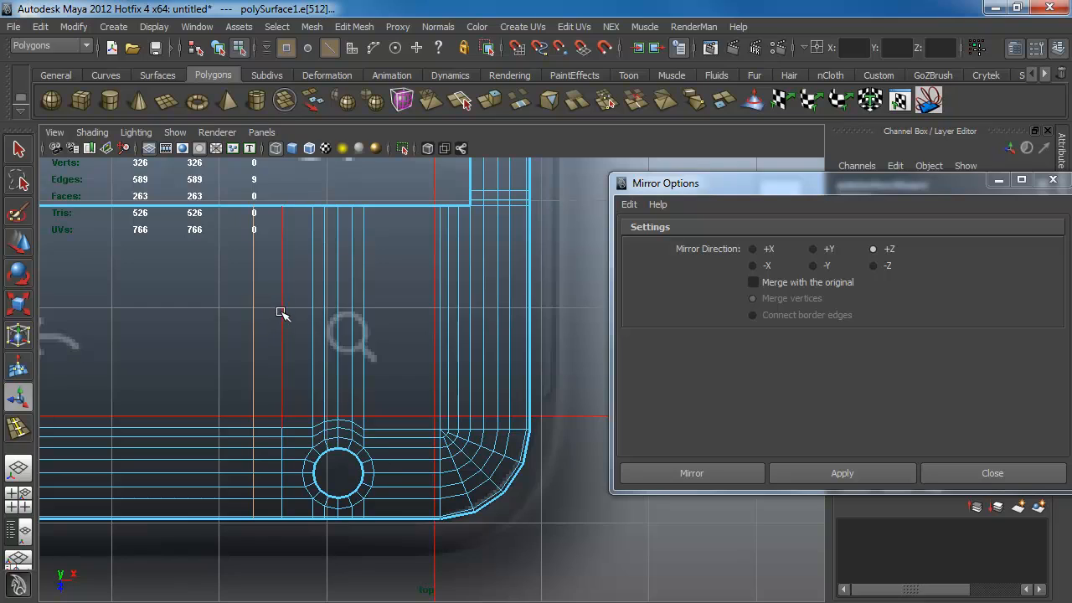
{"action": "double_click", "coordinate": [312, 337], "text": "shift"}
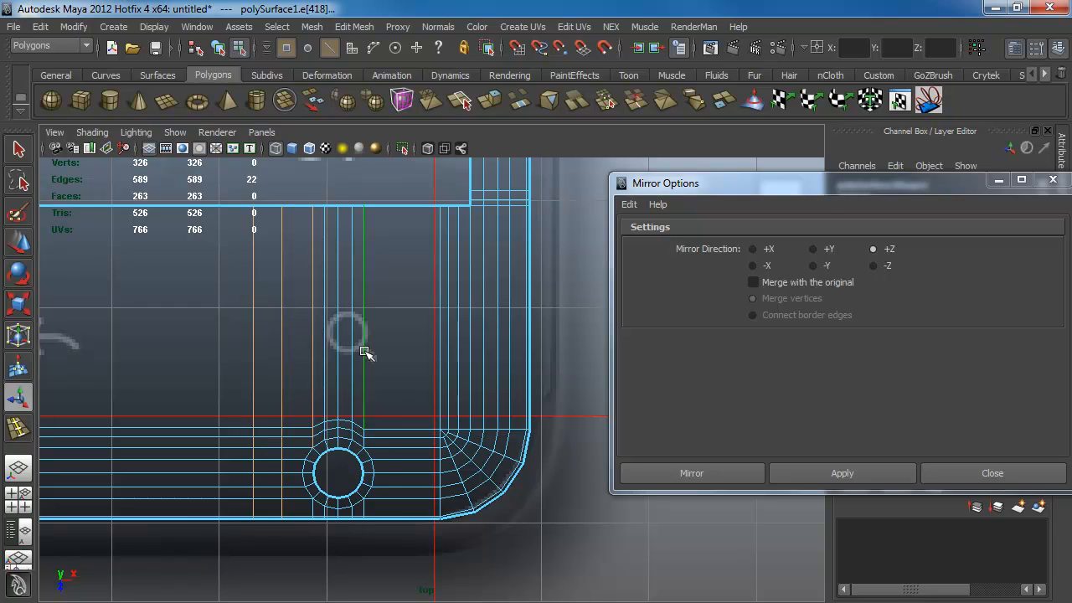
{"action": "double_click", "coordinate": [374, 472], "text": "shift"}
{"action": "left_click", "coordinate": [324, 474], "text": "shift"}
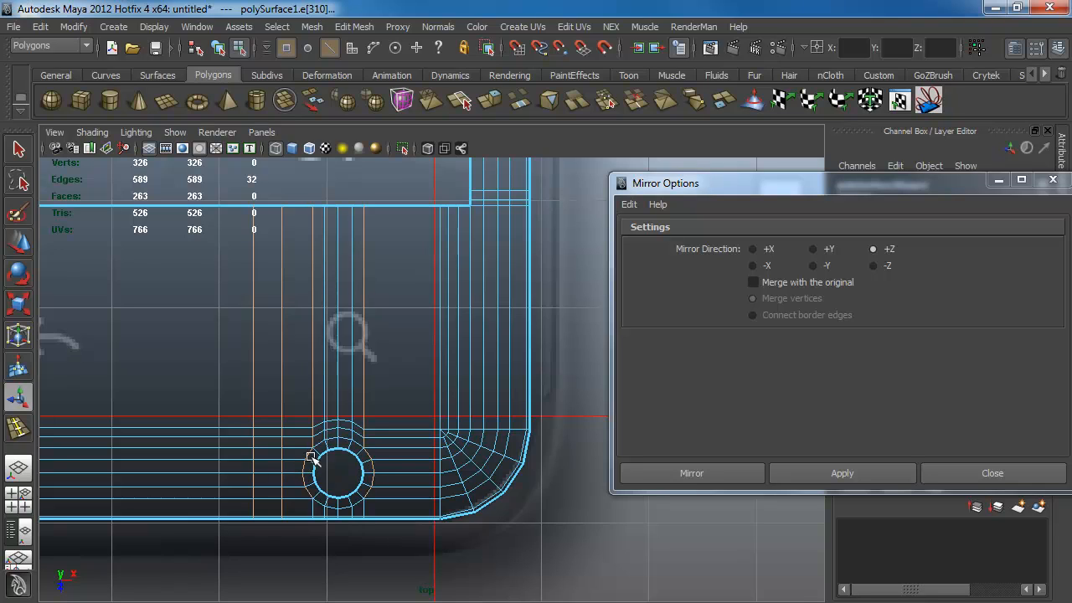
{"action": "double_click", "coordinate": [337, 407], "text": "shift"}
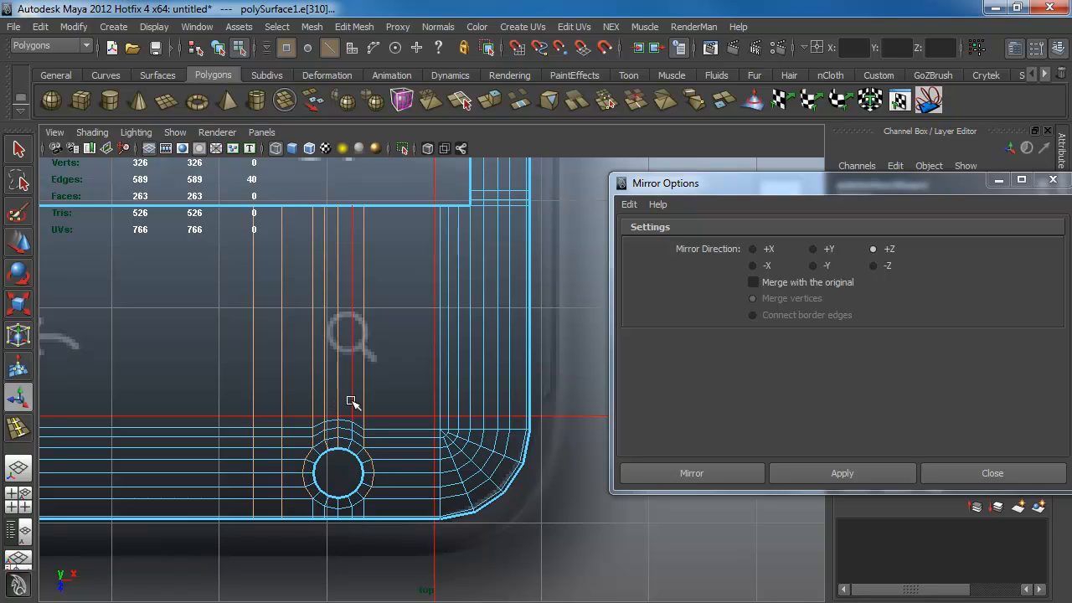
{"action": "double_click", "coordinate": [352, 403], "text": "shift"}
{"action": "left_click", "coordinate": [323, 512], "text": "shift"}
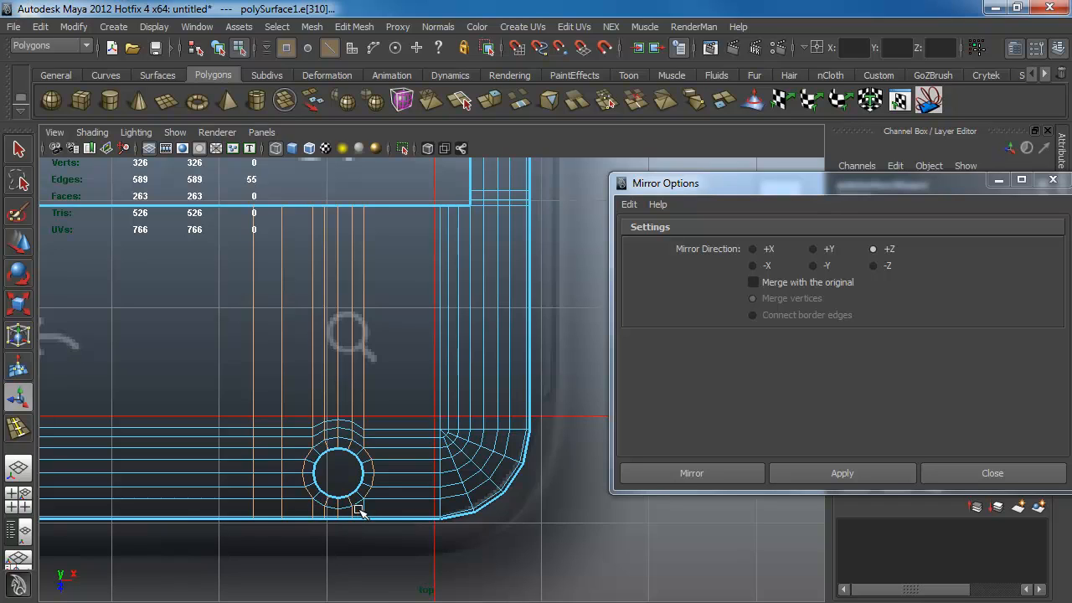
{"action": "right_click_drag", "start_coordinate": [374, 450], "coordinate": [406, 456], "text": "shift"}
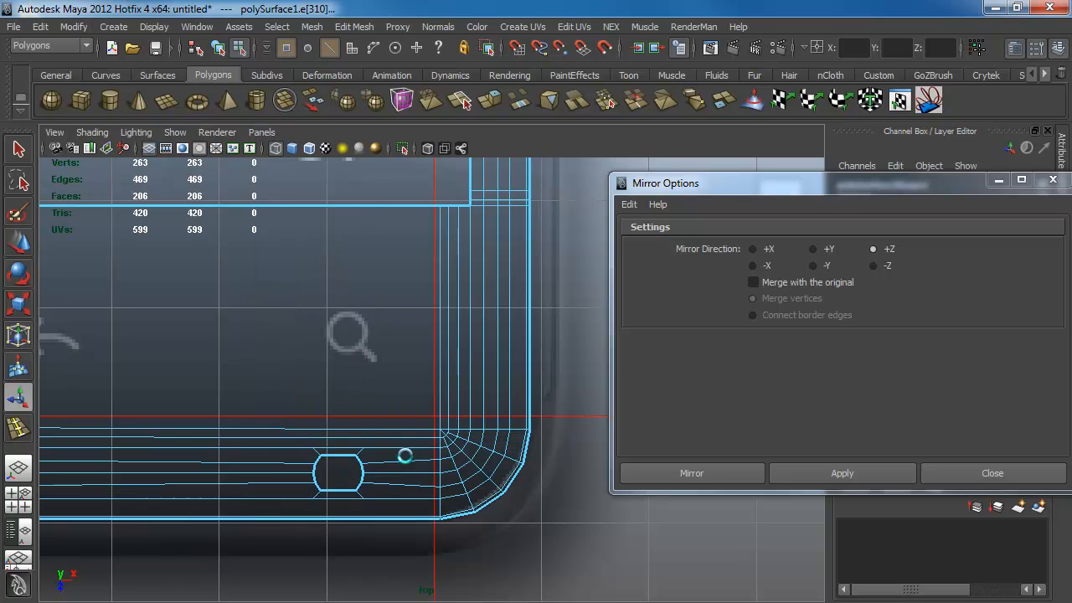
- Delete the four short diagonal edges at the corners of the remaining hole in the bottom bar
{"action": "right_click_drag", "start_coordinate": [306, 441], "coordinate": [335, 473], "text": "alt"}
{"action": "middle_click_drag", "start_coordinate": [326, 468], "coordinate": [411, 370], "text": "alt"}
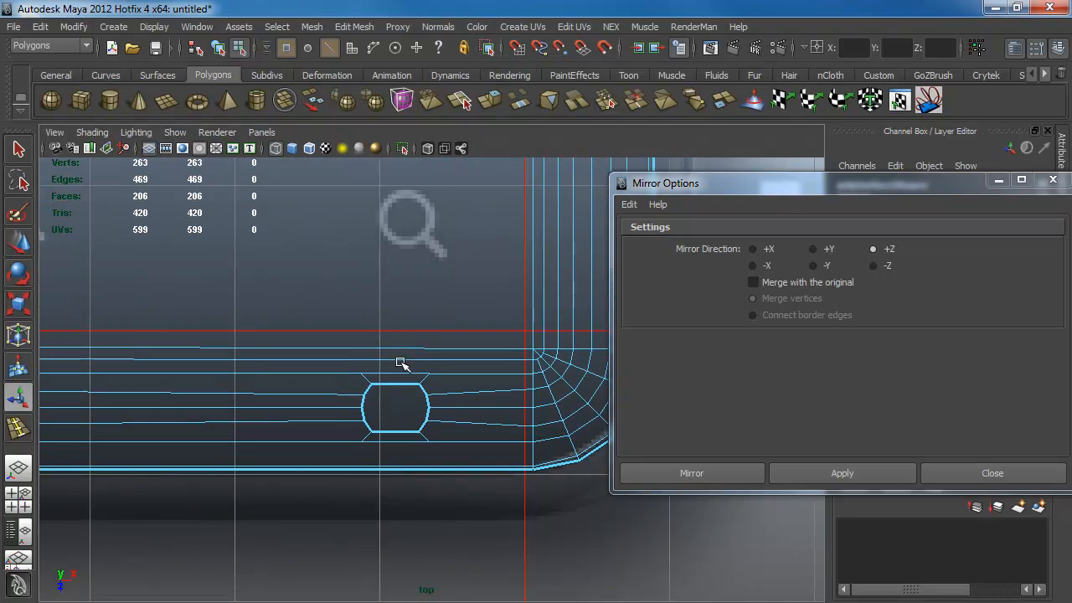
{"action": "right_click_drag", "start_coordinate": [402, 365], "coordinate": [450, 426], "text": "alt"}
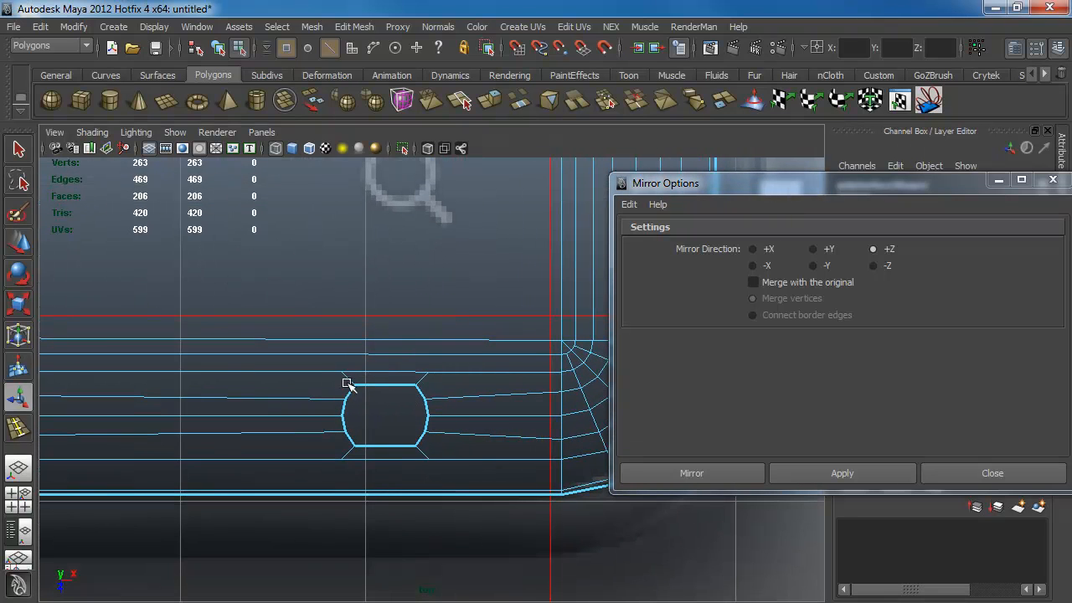
{"action": "right_click_drag", "start_coordinate": [363, 381], "coordinate": [412, 381], "text": "shift"}
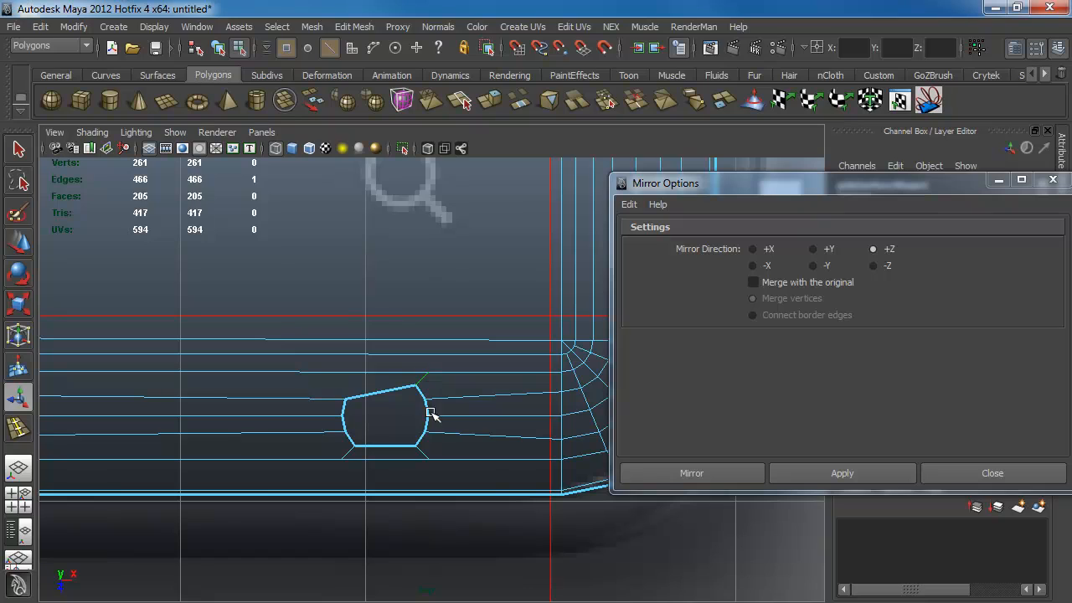
{"action": "key", "text": "g"}
{"action": "left_click", "coordinate": [424, 454]}
{"action": "key", "text": "g"}
{"action": "left_click", "coordinate": [348, 454]}
{"action": "key", "text": "g"}
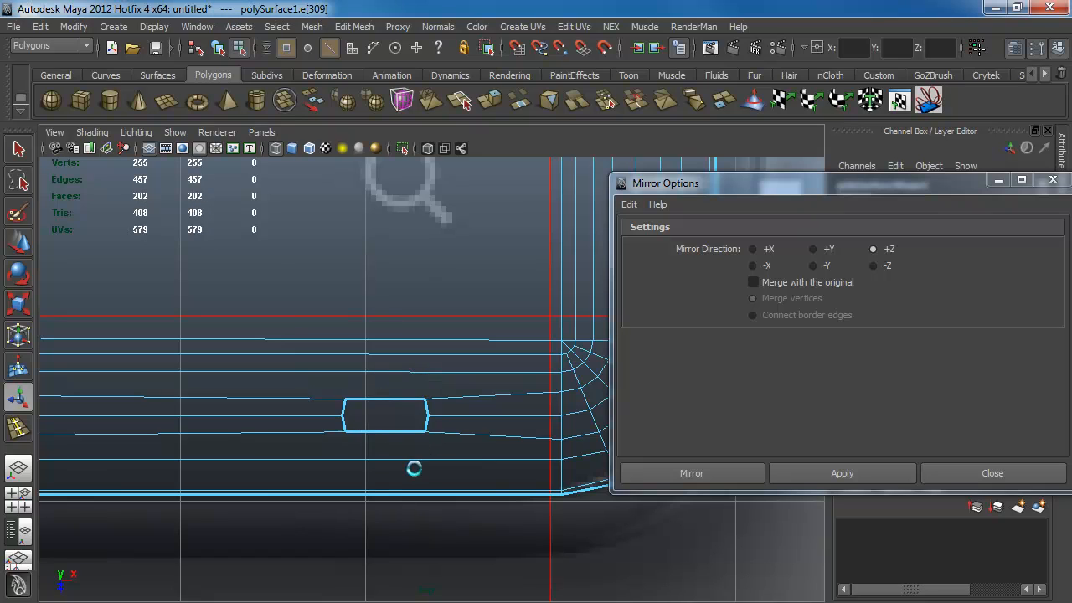
- Close the remaining opening in the bottom bar with Fill Hole
{"action": "left_click", "coordinate": [408, 399]}
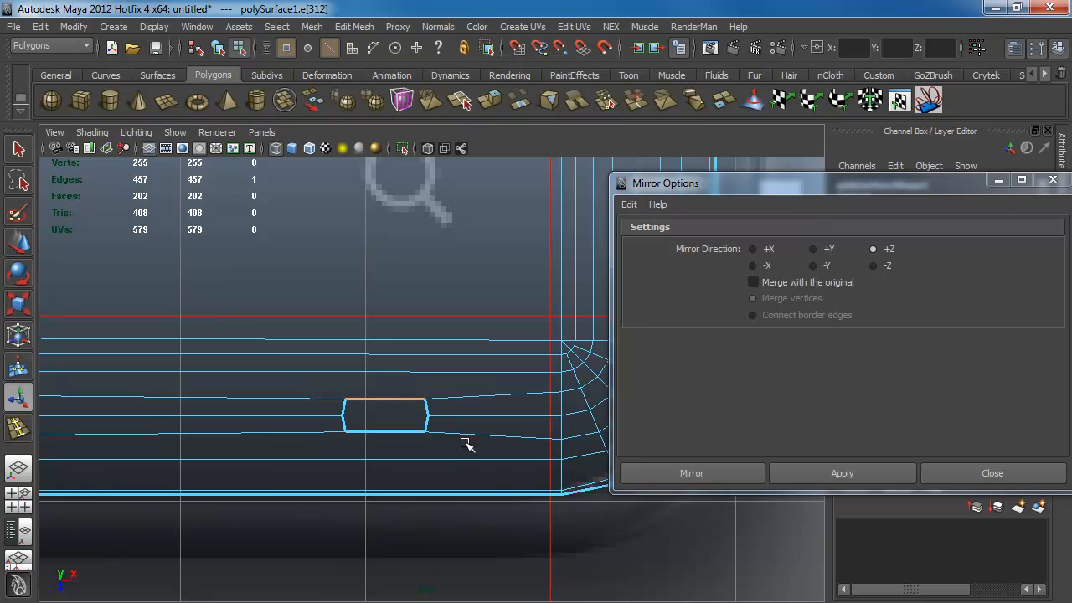
{"action": "left_click", "coordinate": [311, 26]}
{"action": "left_click", "coordinate": [360, 298]}
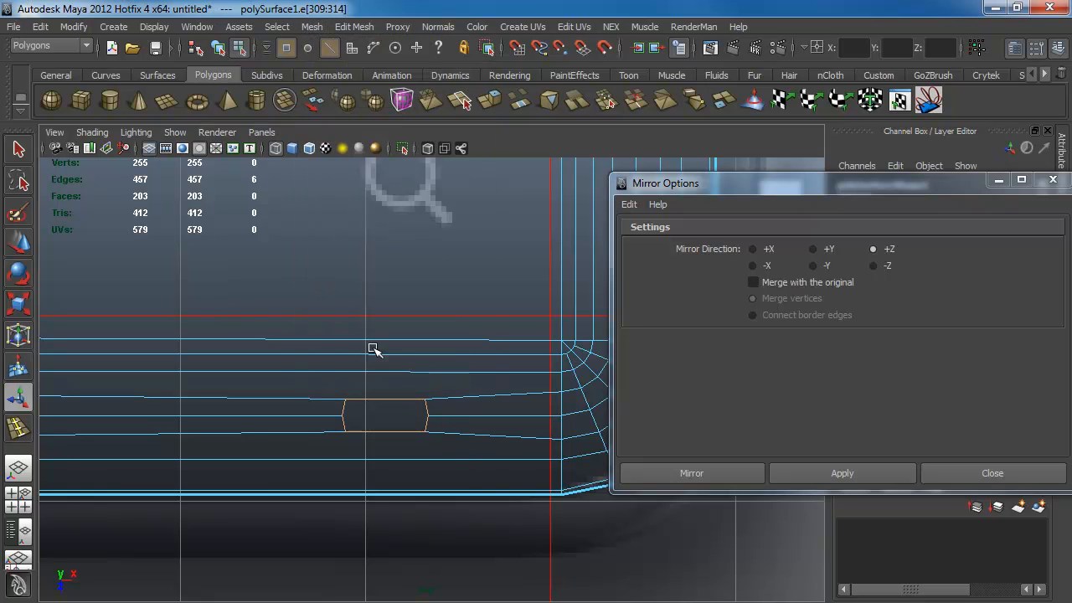
{"action": "left_click", "coordinate": [359, 393]}
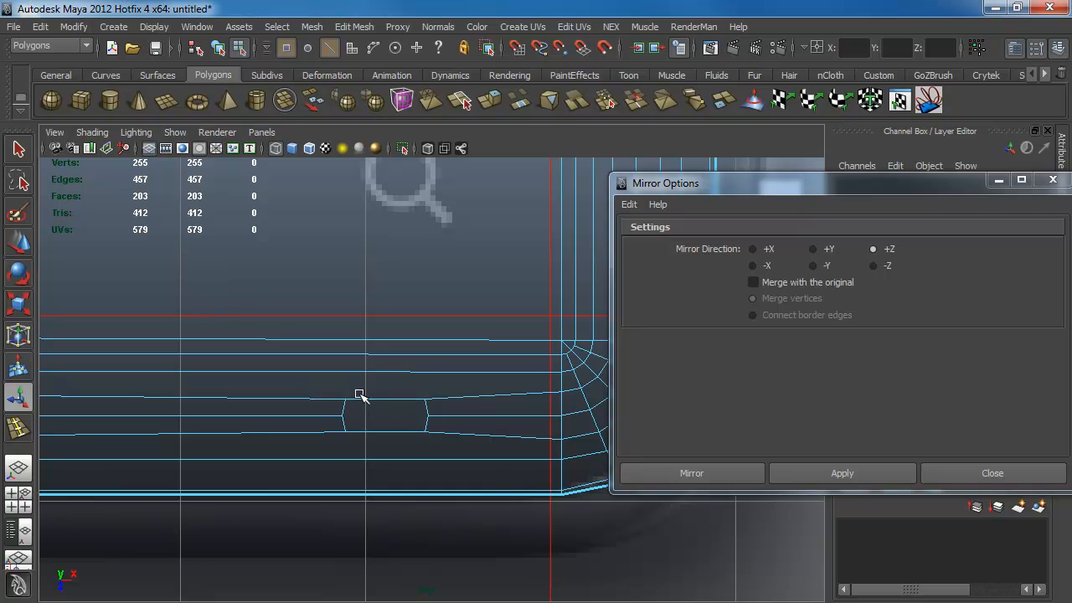
- Split the filled face with a horizontal edge between the middle vertices of its two sides
{"action": "left_click", "coordinate": [345, 416]}
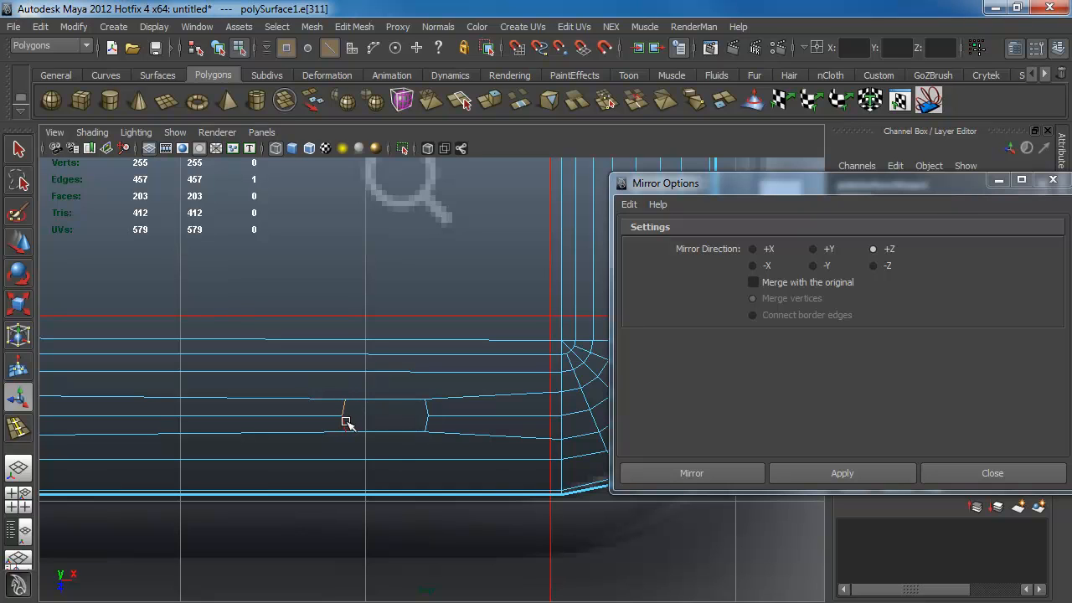
{"action": "right_click_drag", "start_coordinate": [346, 421], "coordinate": [384, 418], "text": "shift"}
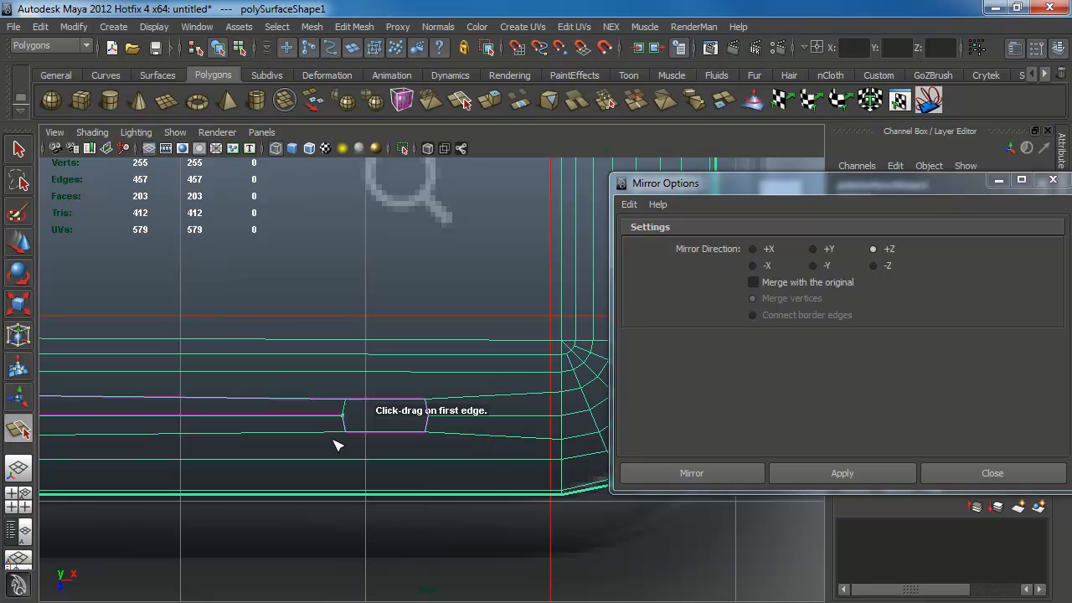
{"action": "left_click", "coordinate": [343, 415]}
{"action": "left_click", "coordinate": [428, 415]}
{"action": "key", "text": "Return"}
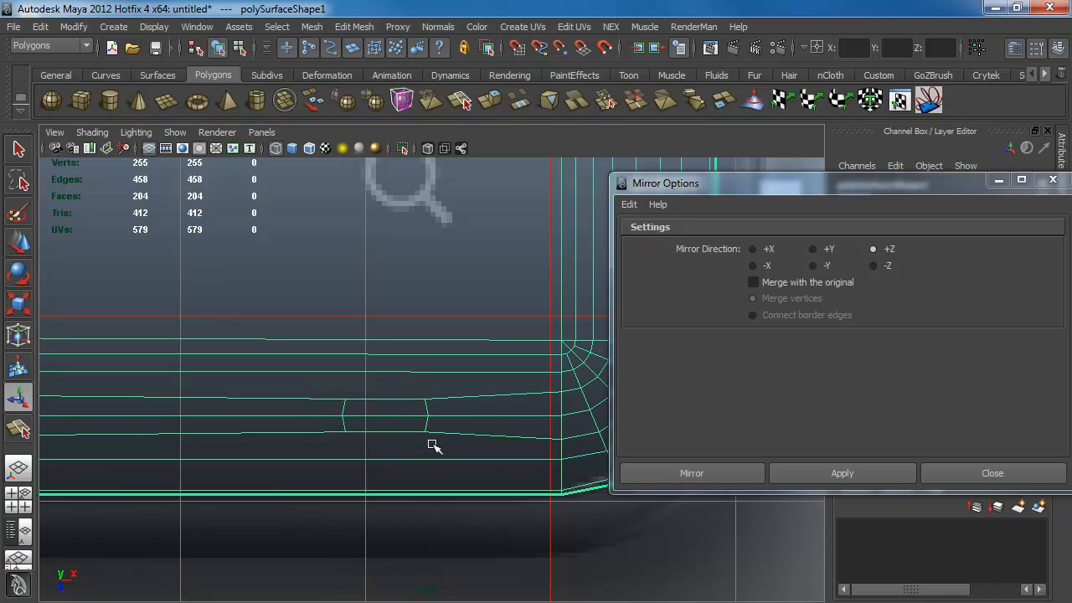
- Delete the vertical side edges of the filled face so the bar's horizontal edges run straight to the corner
{"action": "key", "text": "F10"}
{"action": "double_click", "coordinate": [426, 405]}
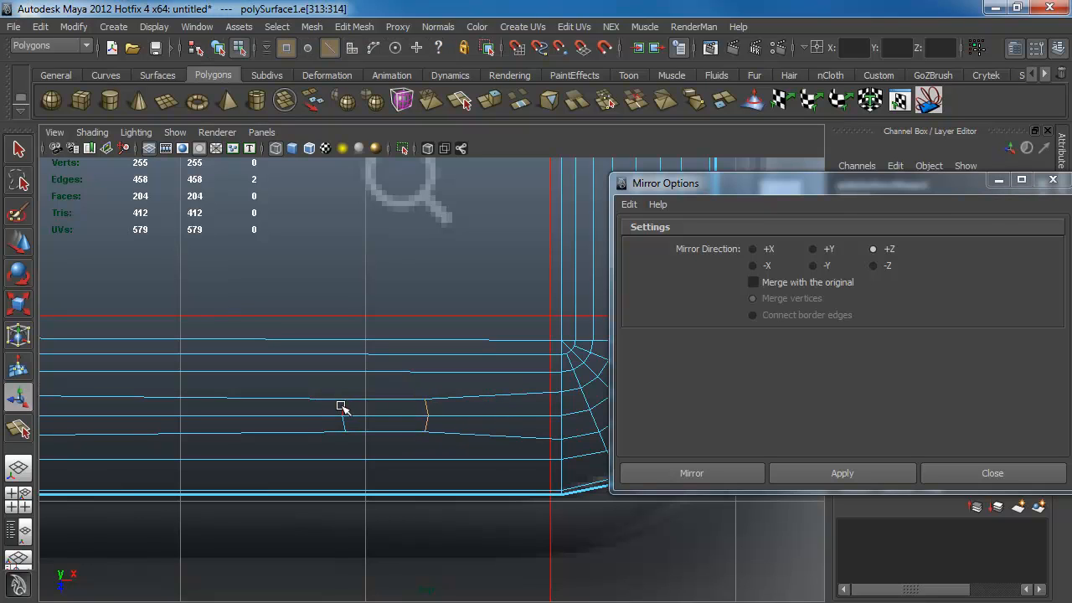
{"action": "right_click_drag", "start_coordinate": [402, 374], "coordinate": [442, 393], "text": "shift"}
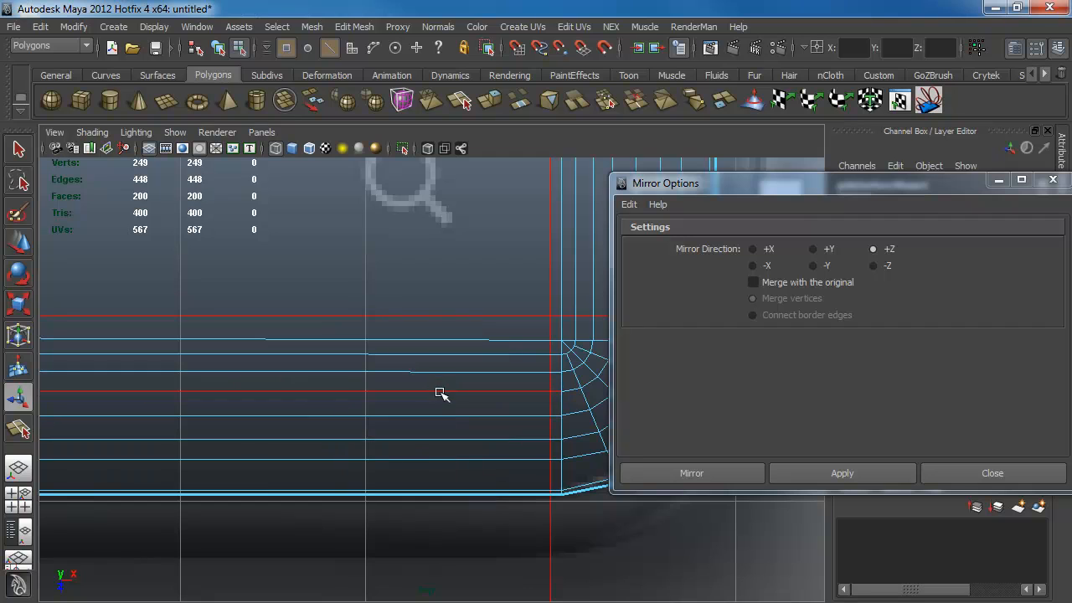
{"action": "scroll", "coordinate": [444, 398], "scroll_direction": "down", "scroll_amount": 3}
{"action": "scroll", "coordinate": [419, 407], "scroll_direction": "up", "scroll_amount": 2}
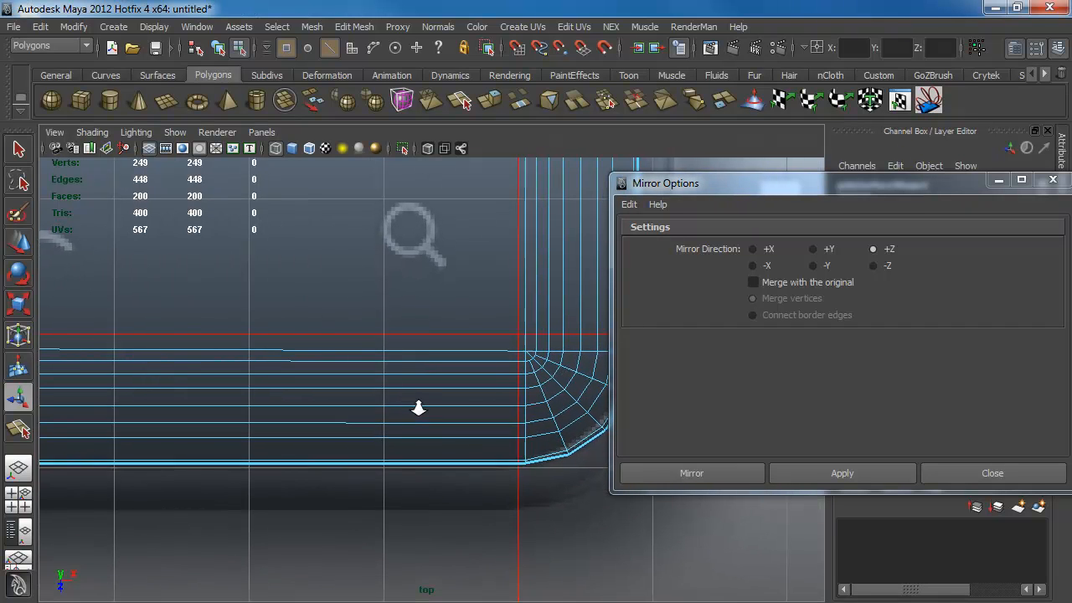
- Vertex-snap the uppermost left-end vertex of the bottom bar vertically to the level of the matching inner corner vertex
{"action": "key", "text": "F9"}
{"action": "scroll", "coordinate": [419, 397], "scroll_direction": "down", "scroll_amount": 2}
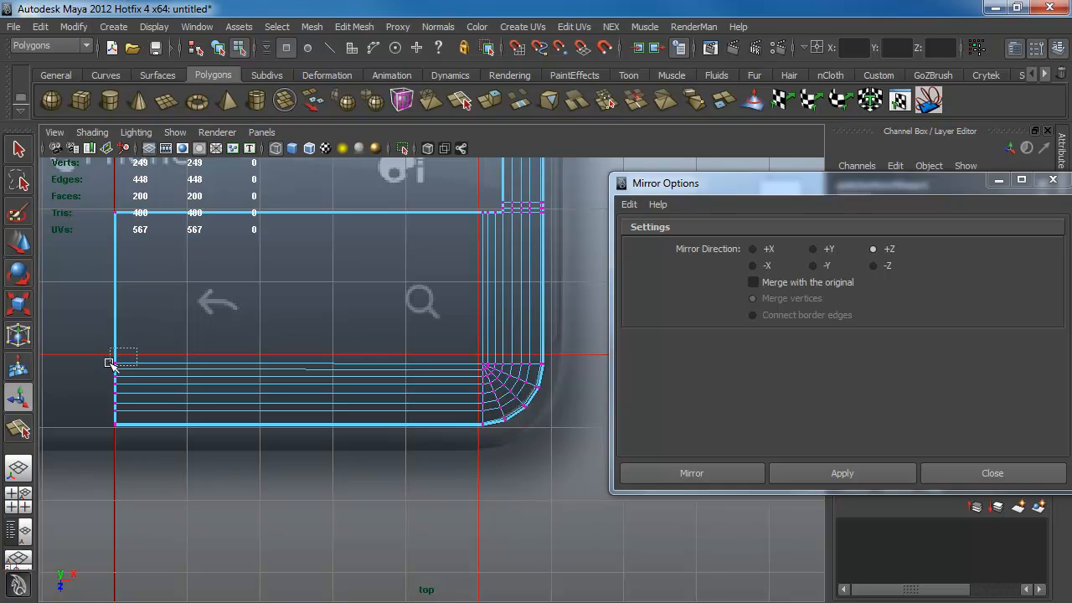
{"action": "left_click_drag", "start_coordinate": [109, 363], "coordinate": [110, 366]}
{"action": "key", "text": "w"}
{"action": "key", "text": "v"}
{"action": "left_click_drag", "start_coordinate": [115, 421], "coordinate": [479, 362]}
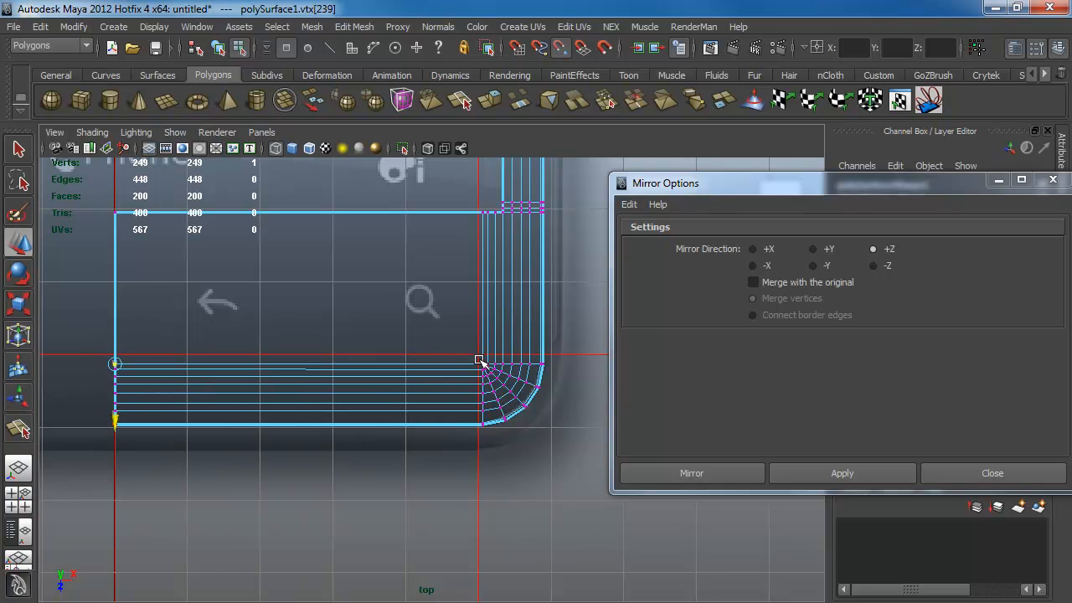
- Vertex-snap the second and third left-end vertices of the bottom bar vertically to their matching corner vertices
{"action": "left_click", "coordinate": [48, 366]}
{"action": "left_click", "coordinate": [115, 369]}
{"action": "key", "text": "v"}
{"action": "left_click_drag", "start_coordinate": [117, 422], "coordinate": [485, 374]}
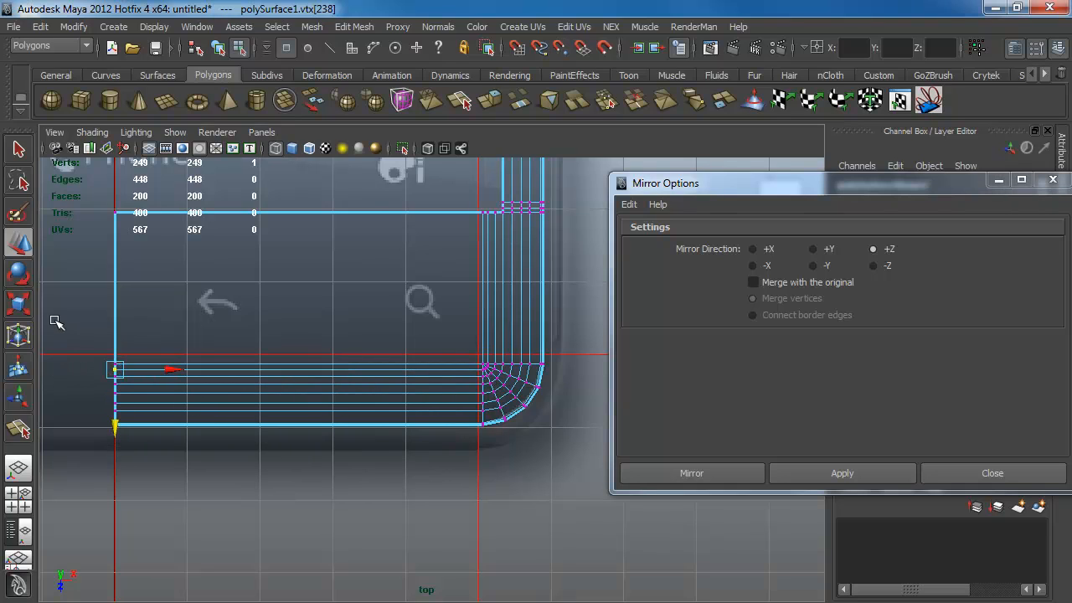
{"action": "left_click", "coordinate": [123, 376]}
{"action": "left_click", "coordinate": [114, 376]}
{"action": "key", "text": "v"}
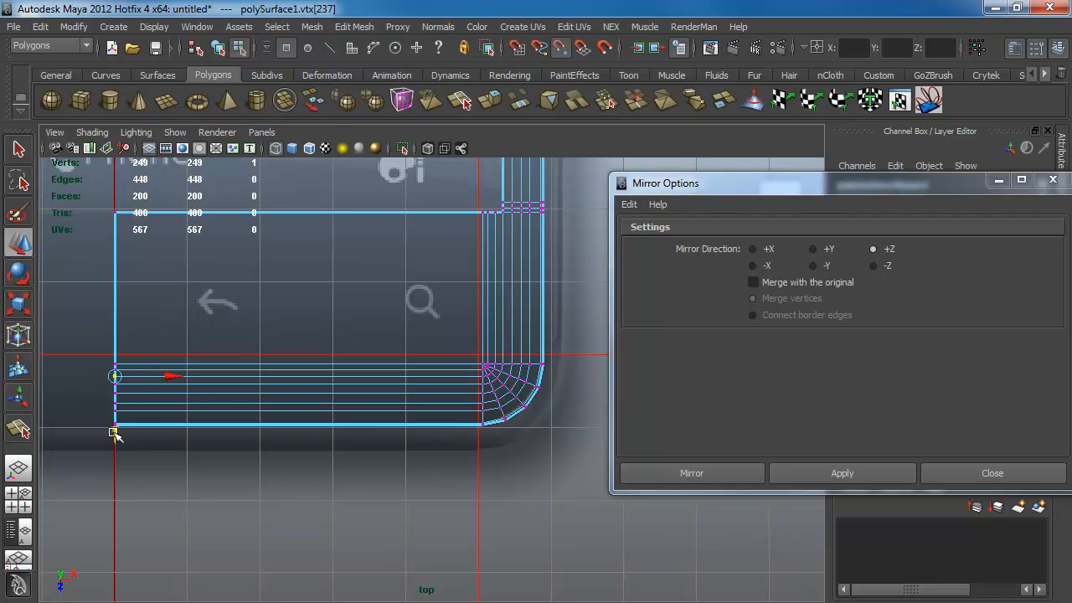
{"action": "left_click_drag", "start_coordinate": [115, 432], "coordinate": [488, 373]}
{"action": "left_click", "coordinate": [173, 375]}
{"action": "scroll", "coordinate": [174, 374], "scroll_direction": "up", "scroll_amount": 5}
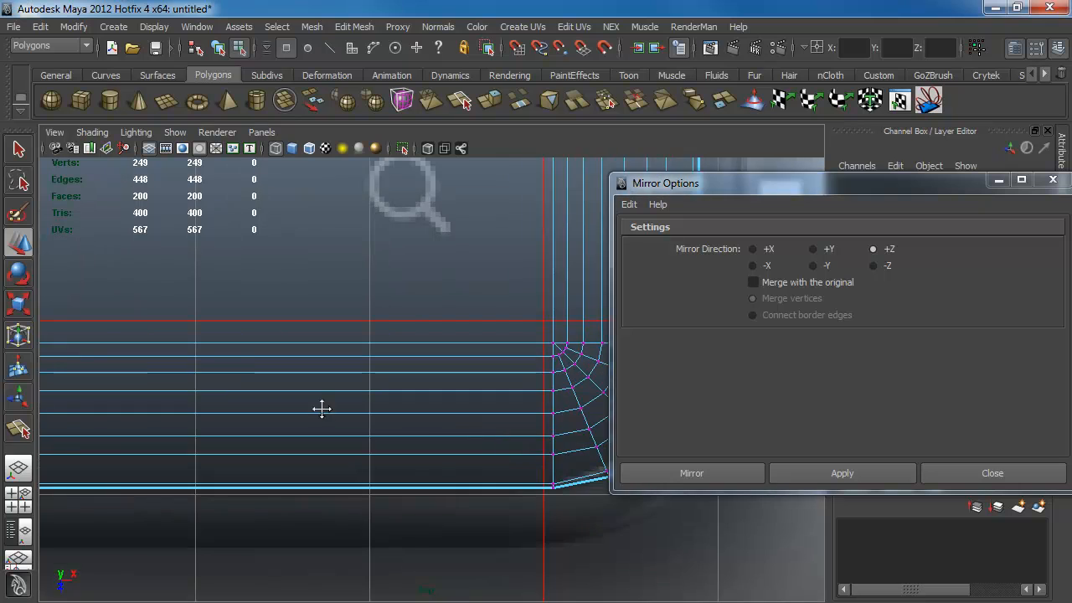
- Mirror the frame half in the -X direction without merging it with the original
{"action": "middle_click_drag", "start_coordinate": [458, 409], "coordinate": [150, 402], "text": "alt"}
{"action": "right_click_drag", "start_coordinate": [352, 411], "coordinate": [258, 371], "text": "alt"}
{"action": "key", "text": "F8"}
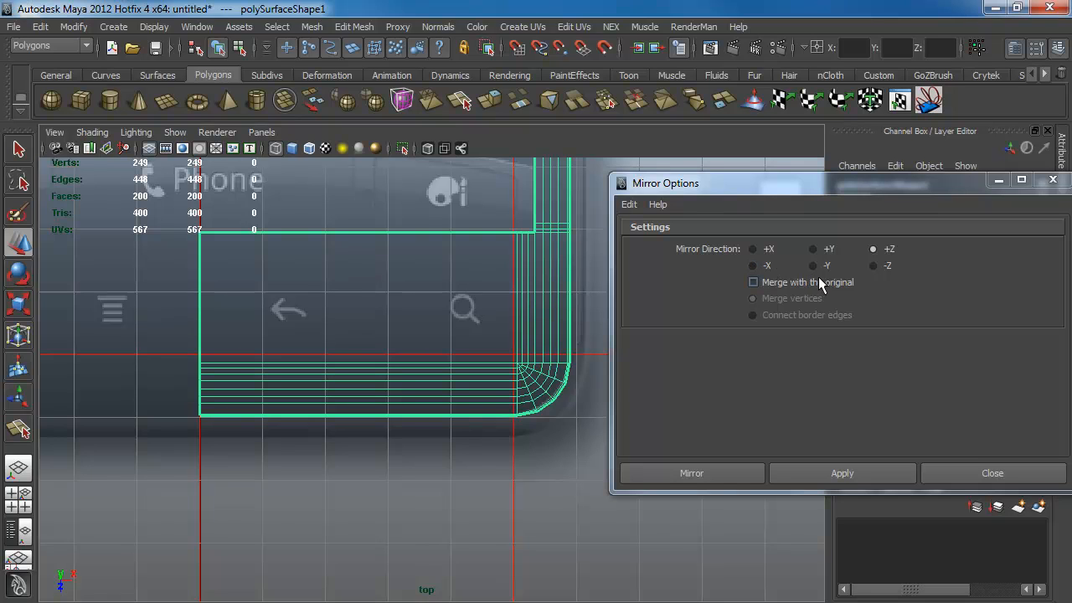
{"action": "left_click", "coordinate": [753, 264]}
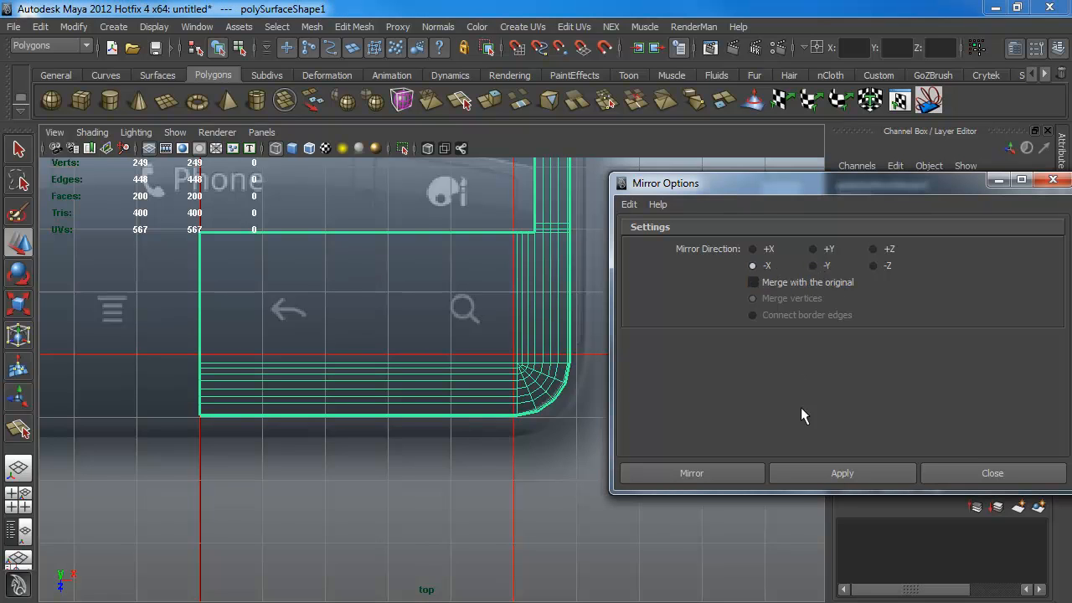
{"action": "left_click", "coordinate": [852, 480]}
- Inspect the mirrored frame up to the notch beside the upper-left hole, minimizing the Mirror Options window for a clear view
{"action": "right_click_drag", "start_coordinate": [510, 445], "coordinate": [393, 416], "text": "alt"}
{"action": "middle_click_drag", "start_coordinate": [297, 342], "coordinate": [323, 444], "text": "alt"}
{"action": "middle_click_drag", "start_coordinate": [358, 308], "coordinate": [424, 477], "text": "alt"}
{"action": "middle_click_drag", "start_coordinate": [383, 265], "coordinate": [371, 438], "text": "alt"}
{"action": "middle_click_drag", "start_coordinate": [341, 296], "coordinate": [363, 446], "text": "alt"}
{"action": "right_click_drag", "start_coordinate": [305, 299], "coordinate": [488, 382], "text": "alt"}
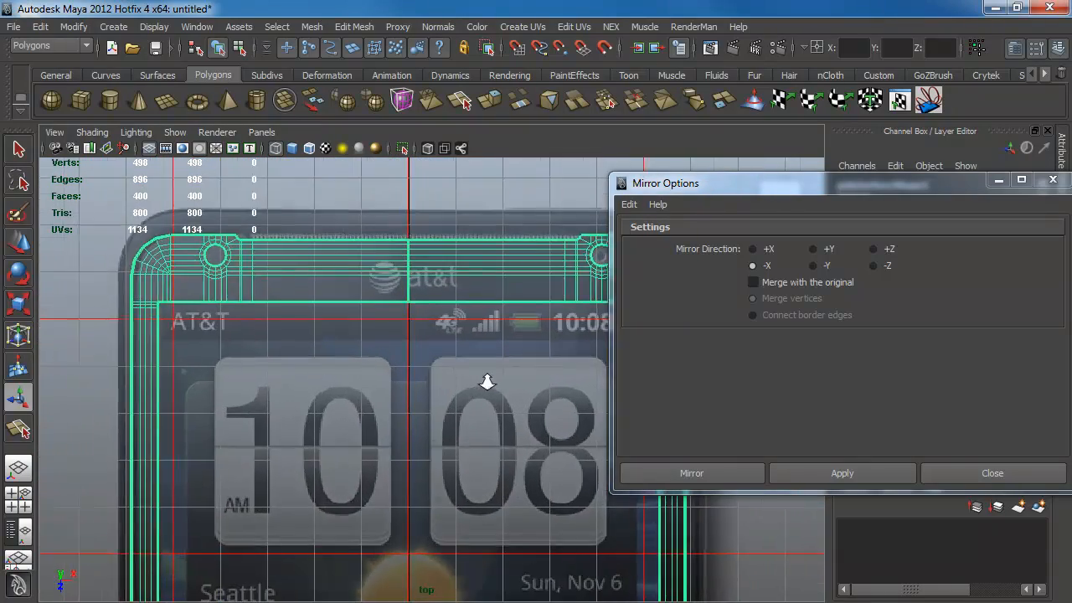
{"action": "middle_click_drag", "start_coordinate": [289, 293], "coordinate": [452, 376], "text": "alt"}
{"action": "right_click_drag", "start_coordinate": [352, 330], "coordinate": [575, 441], "text": "alt"}
{"action": "middle_click_drag", "start_coordinate": [359, 339], "coordinate": [308, 326], "text": "alt"}
{"action": "left_click", "coordinate": [1002, 185]}
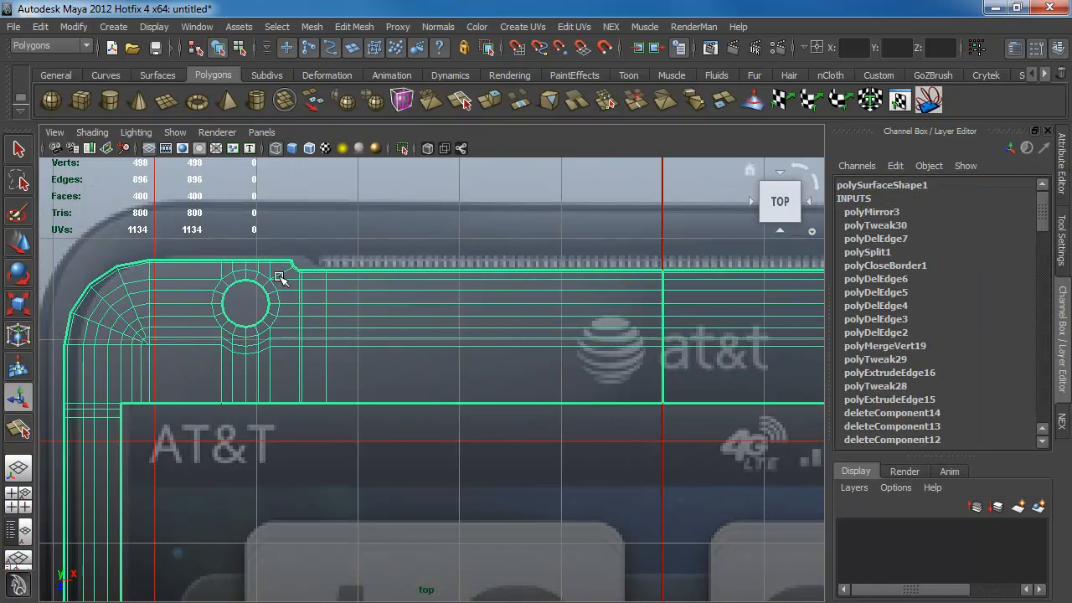
{"action": "right_click_drag", "start_coordinate": [278, 275], "coordinate": [346, 294], "text": "alt"}
{"action": "middle_click_drag", "start_coordinate": [346, 296], "coordinate": [288, 340], "text": "alt"}
{"action": "right_click_drag", "start_coordinate": [287, 340], "coordinate": [317, 340], "text": "alt"}
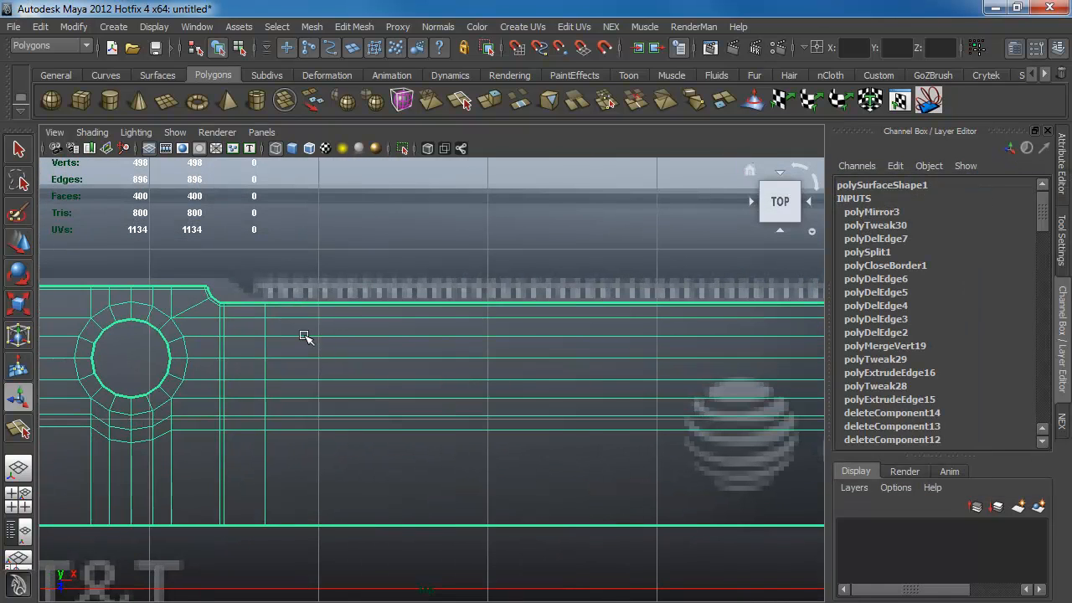
- Delete the thin row of faces along the top bar's outer edge, from the upper-left hole to the centre line
{"action": "key", "text": "F8"}
{"action": "left_click_drag", "start_coordinate": [183, 279], "coordinate": [587, 316]}
{"action": "key", "text": "Delete"}
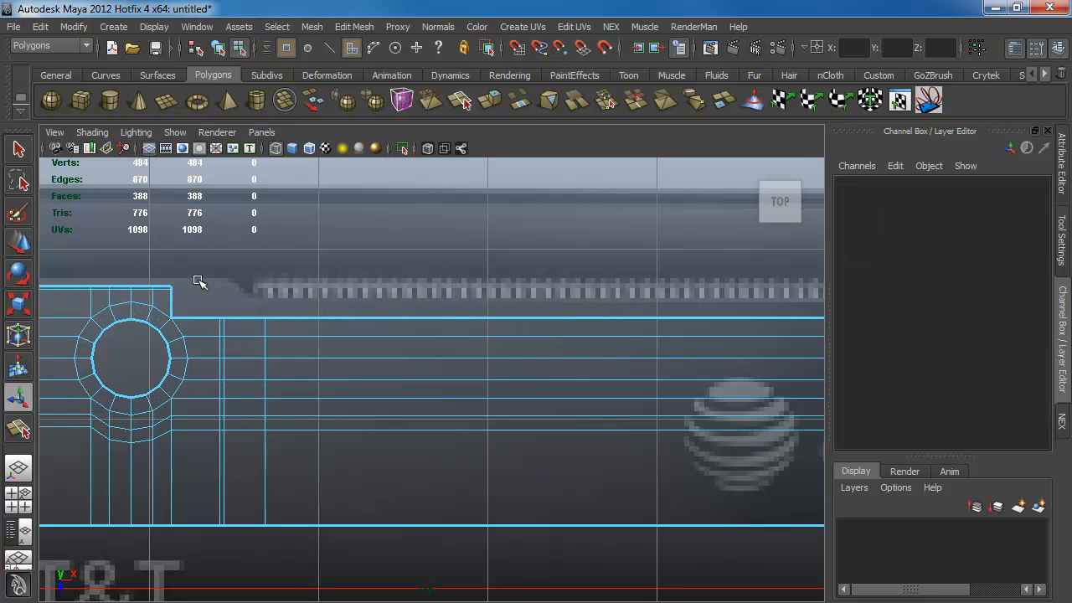
- Extrude the exposed top edges between the upper-left hole and the centre line outward to just below the frame's outer edge
{"action": "key", "text": "F10"}
{"action": "left_click", "coordinate": [176, 316]}
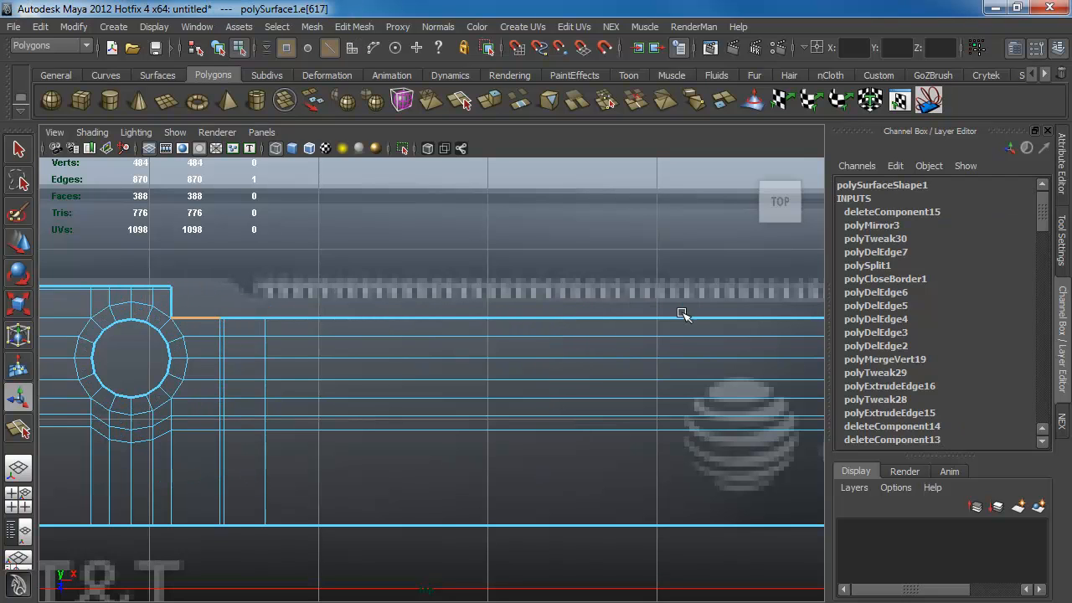
{"action": "middle_click_drag", "start_coordinate": [682, 311], "coordinate": [462, 310], "text": "alt"}
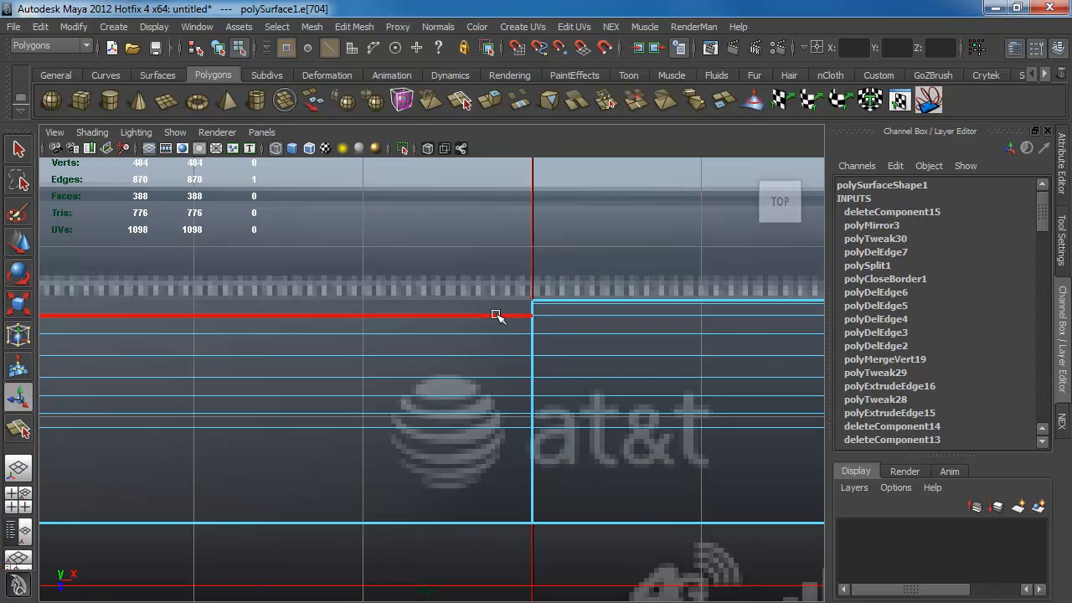
{"action": "double_click", "coordinate": [495, 315]}
{"action": "middle_click_drag", "start_coordinate": [339, 333], "coordinate": [650, 346], "text": "alt"}
{"action": "left_click_drag", "start_coordinate": [200, 286], "coordinate": [163, 308], "text": "ctrl"}
{"action": "left_click", "coordinate": [494, 106]}
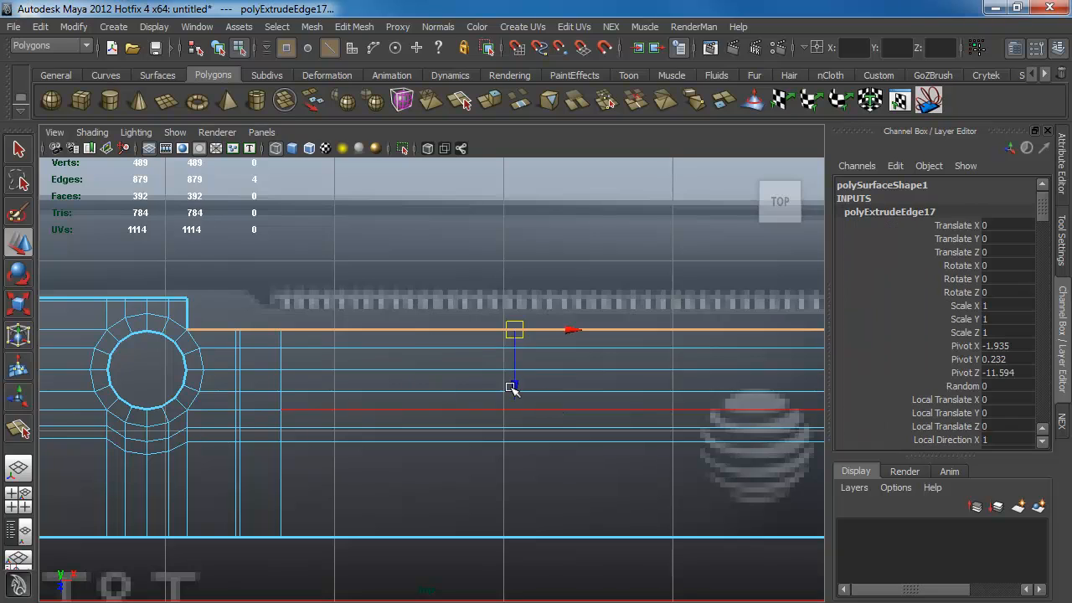
{"action": "left_click_drag", "start_coordinate": [511, 383], "coordinate": [189, 306]}
- Extrude the same edges again up to the frame's outer edge and merge the overlapping vertices beside the upper-left hole
{"action": "key", "text": "g"}
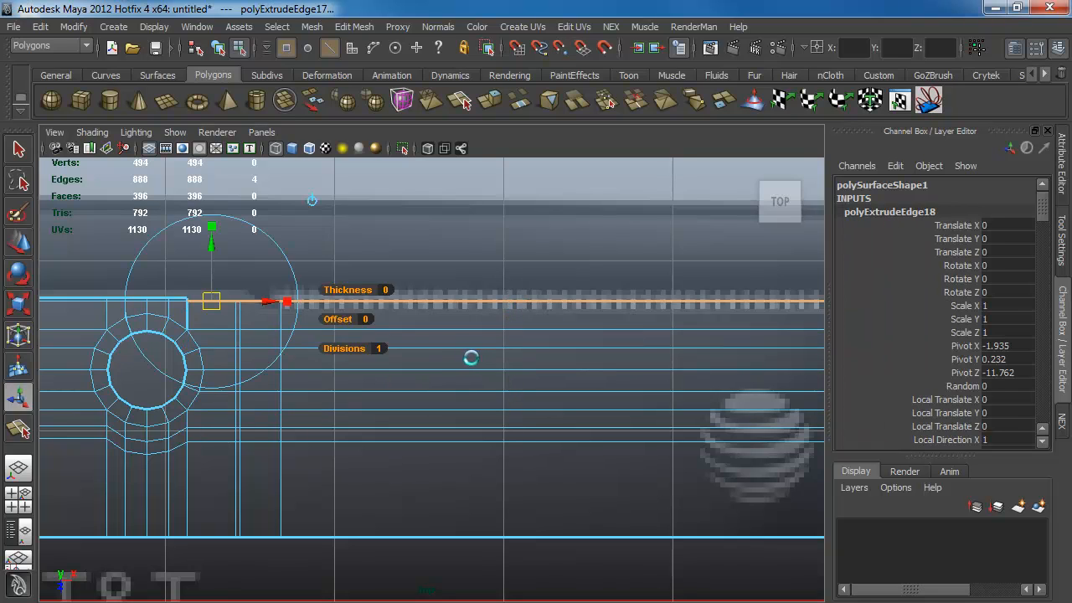
{"action": "left_click_drag", "start_coordinate": [511, 359], "coordinate": [133, 289]}
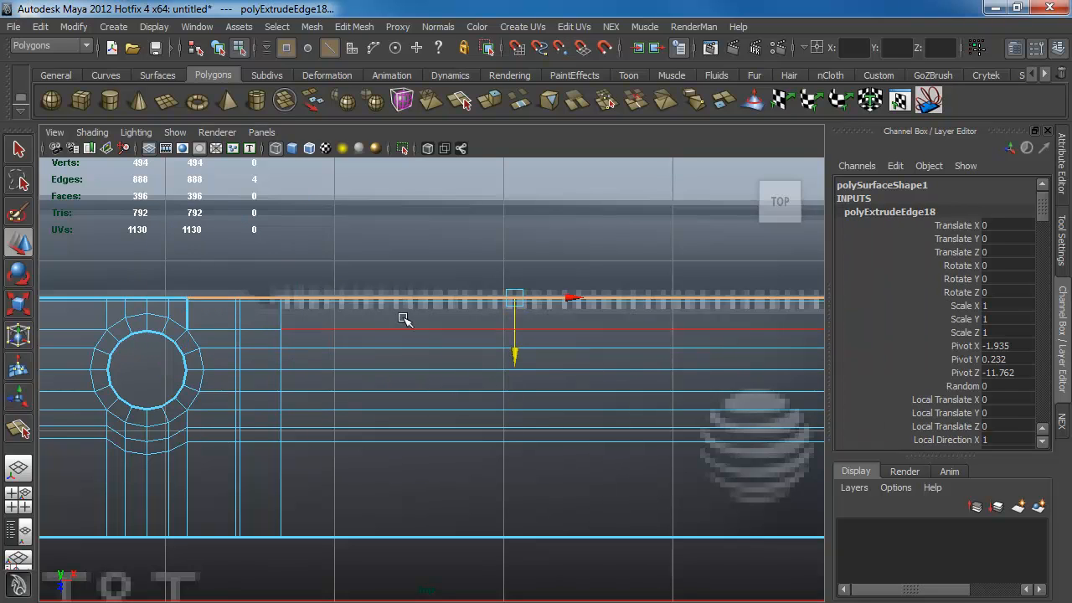
{"action": "key", "text": "F9"}
{"action": "right_click_drag", "start_coordinate": [236, 316], "coordinate": [188, 337], "text": "shift"}
- Delete the edge ring around the upper-left hole together with the vertical edge lines running above and below it
{"action": "middle_click_drag", "start_coordinate": [218, 352], "coordinate": [337, 321], "text": "alt"}
{"action": "right_click_drag", "start_coordinate": [336, 322], "coordinate": [368, 360], "text": "alt"}
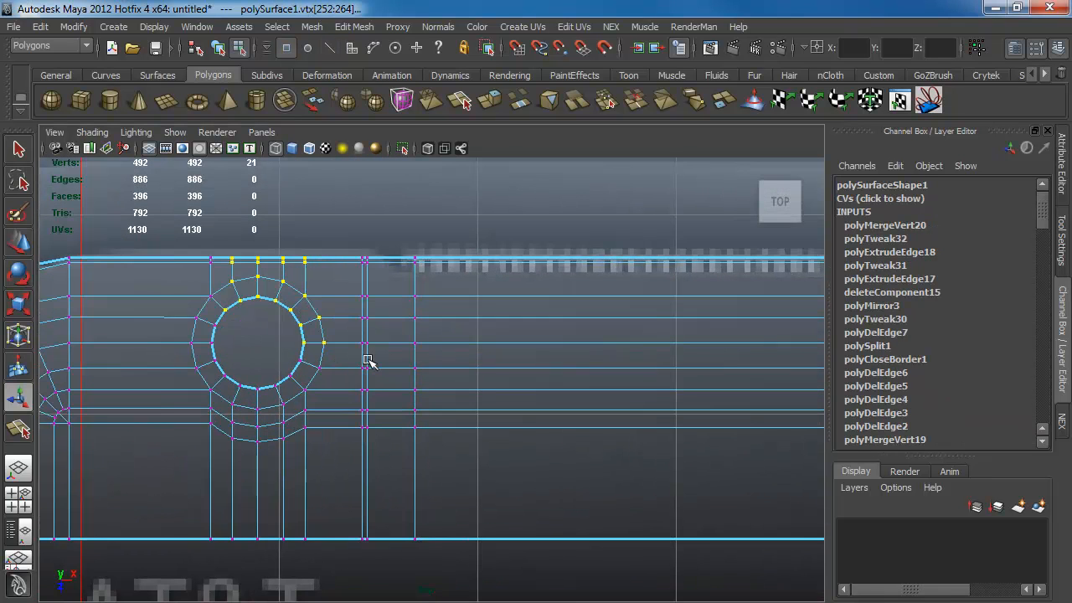
{"action": "key", "text": "F10"}
{"action": "double_click", "coordinate": [314, 306]}
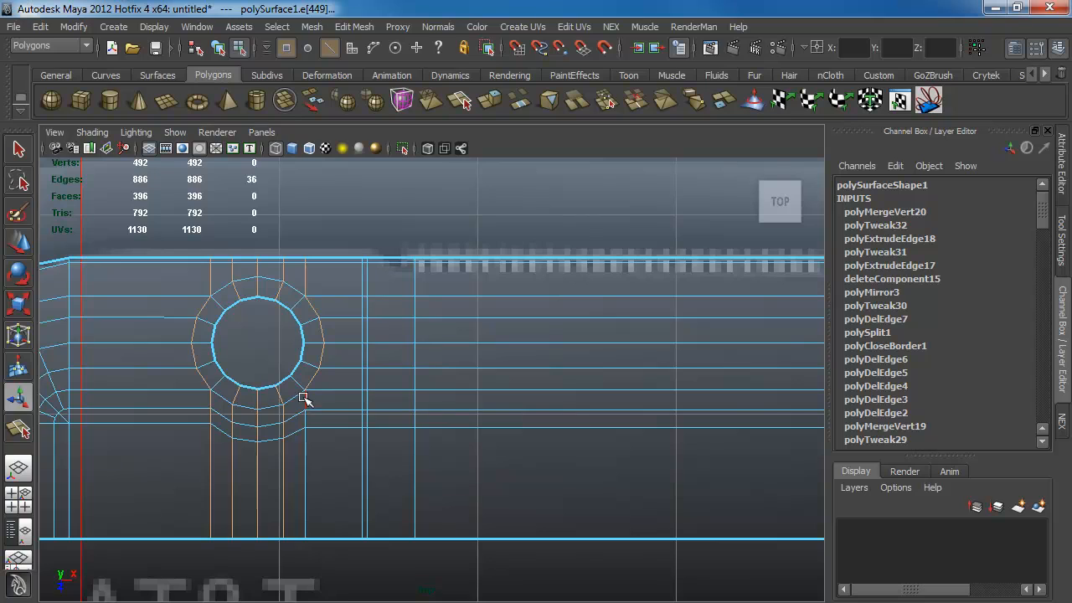
{"action": "right_click_drag", "start_coordinate": [322, 287], "coordinate": [360, 303], "text": "shift"}
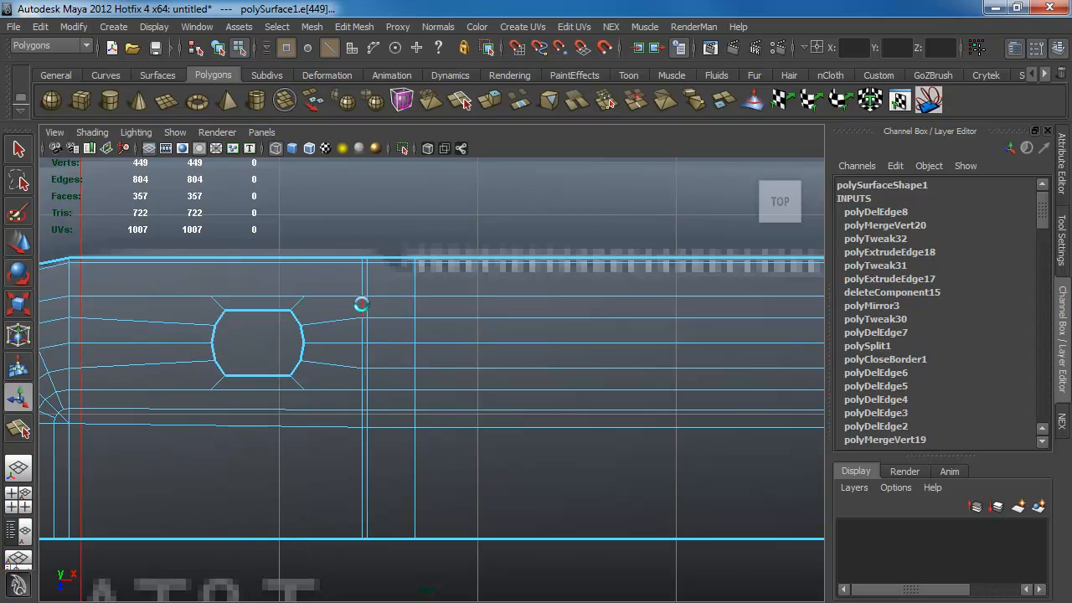
- Delete the four short diagonal edges left at the corners of the upper-left hole
{"action": "left_click", "coordinate": [218, 309]}
{"action": "key", "text": "g"}
{"action": "left_click", "coordinate": [293, 305]}
{"action": "key", "text": "g"}
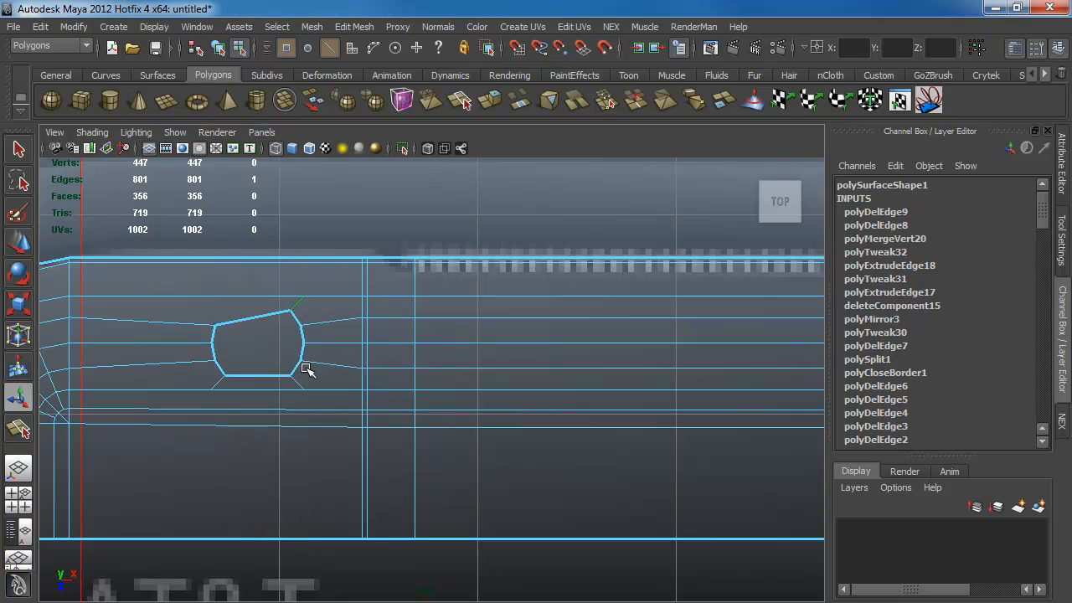
{"action": "key", "text": "g"}
{"action": "left_click", "coordinate": [218, 383]}
{"action": "key", "text": "g"}
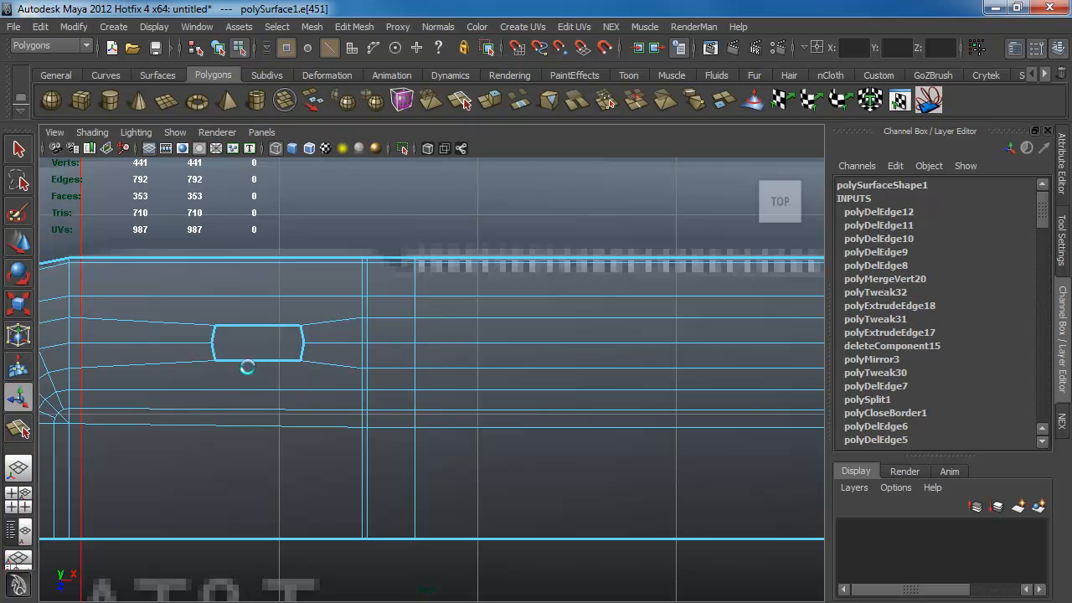
- Fill the remaining upper-left hole from its border edge
{"action": "left_click", "coordinate": [251, 361]}
{"action": "right_click", "coordinate": [256, 360], "text": "shift"}
{"action": "right_click_drag", "start_coordinate": [256, 360], "coordinate": [289, 345], "text": "shift"}
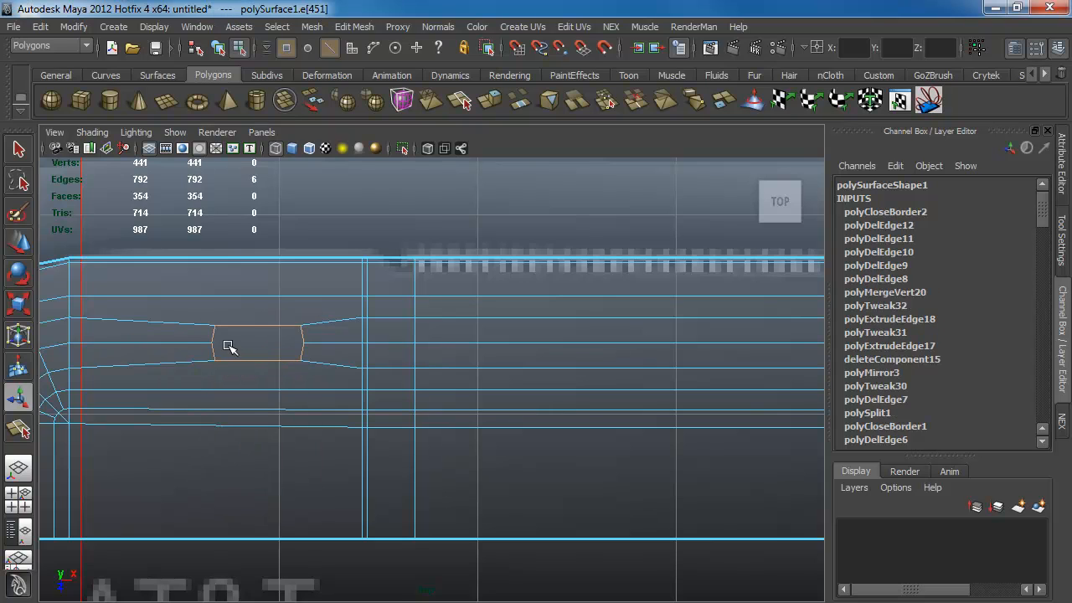
- Split the filled face horizontally between its side midpoints and delete the short vertical edges at both of its ends
{"action": "right_click_drag", "start_coordinate": [223, 347], "coordinate": [252, 345], "text": "shift"}
{"action": "left_click", "coordinate": [214, 345]}
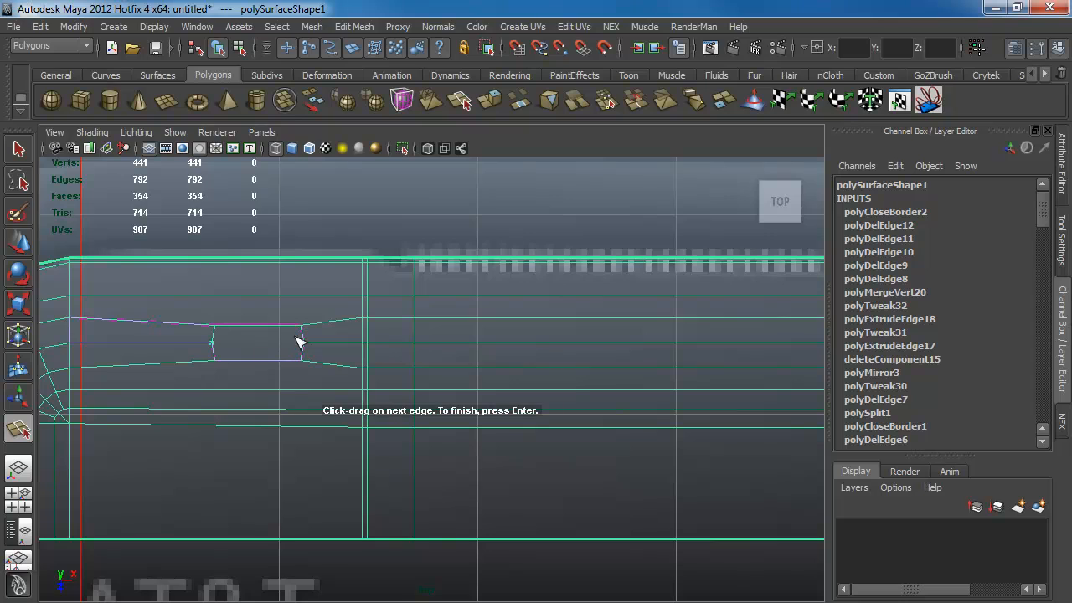
{"action": "left_click", "coordinate": [303, 343]}
{"action": "key", "text": "Return"}
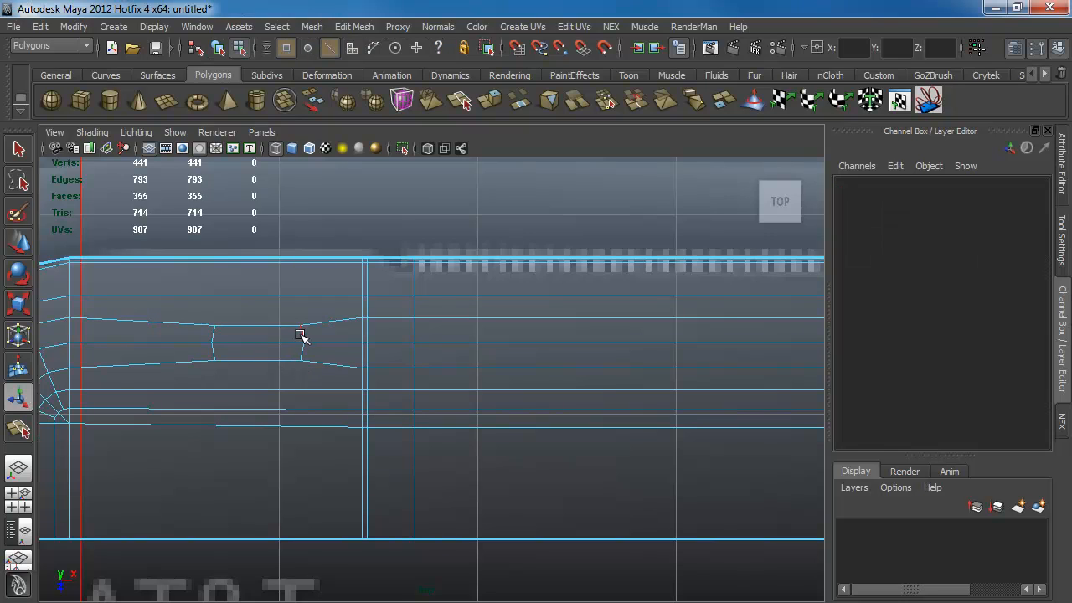
{"action": "left_click", "coordinate": [300, 339]}
{"action": "right_click_drag", "start_coordinate": [215, 336], "coordinate": [250, 344], "text": "shift"}
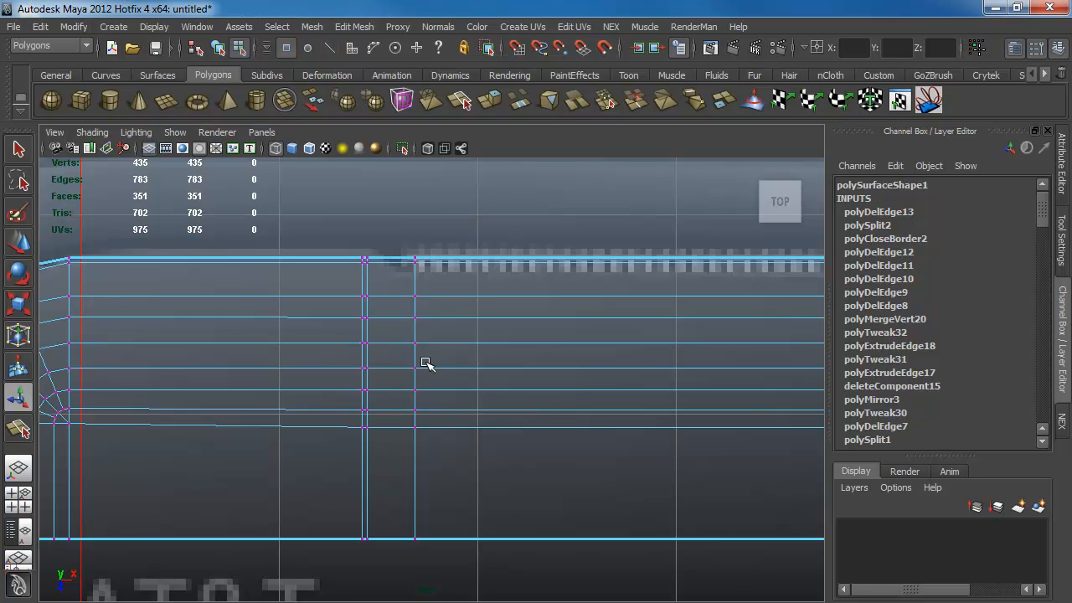
- Undo the removal of the upper-left hole, the vertex merge and the second extrusion of the top edges
{"action": "scroll", "coordinate": [560, 373], "scroll_direction": "down", "scroll_amount": 5}
{"action": "middle_click_drag", "start_coordinate": [414, 318], "coordinate": [404, 315], "text": "alt"}
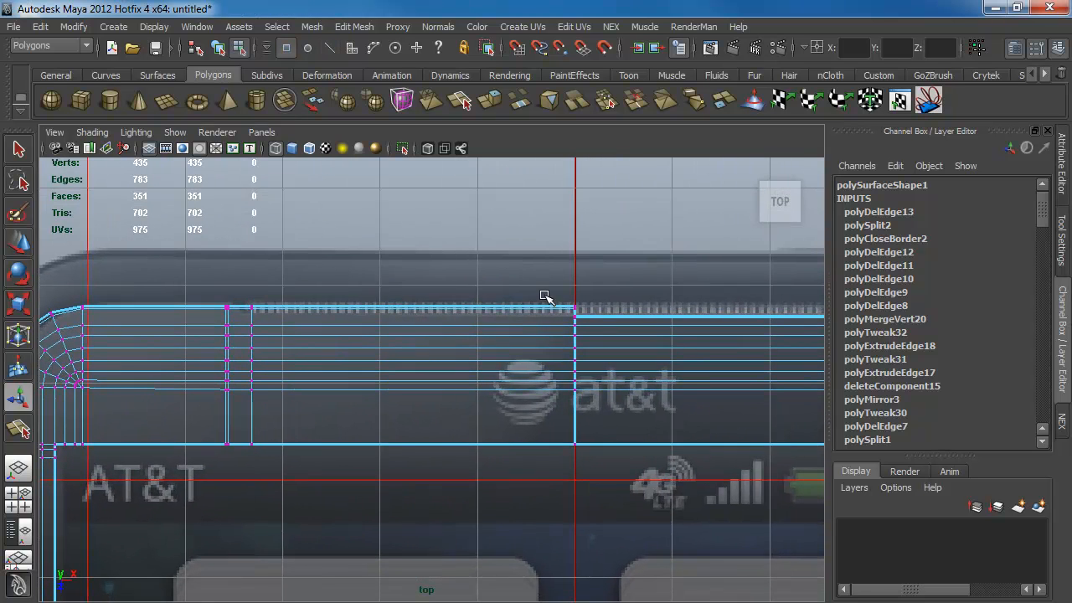
{"action": "middle_click_drag", "start_coordinate": [524, 295], "coordinate": [425, 295], "text": "alt"}
{"action": "middle_click_drag", "start_coordinate": [235, 286], "coordinate": [343, 285], "text": "alt"}
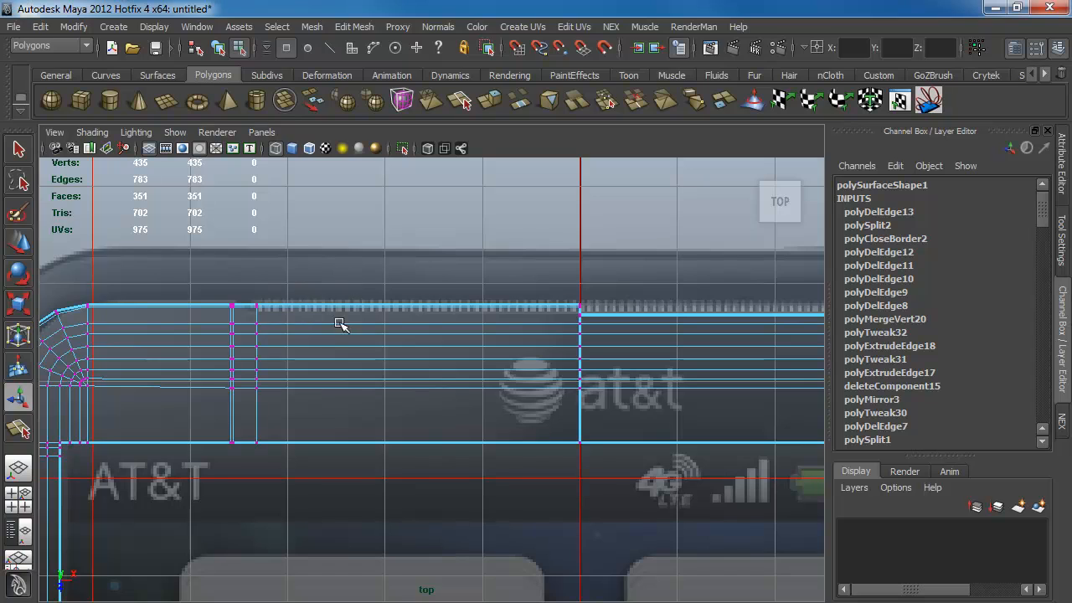
{"action": "key", "text": "ctrl+z"}
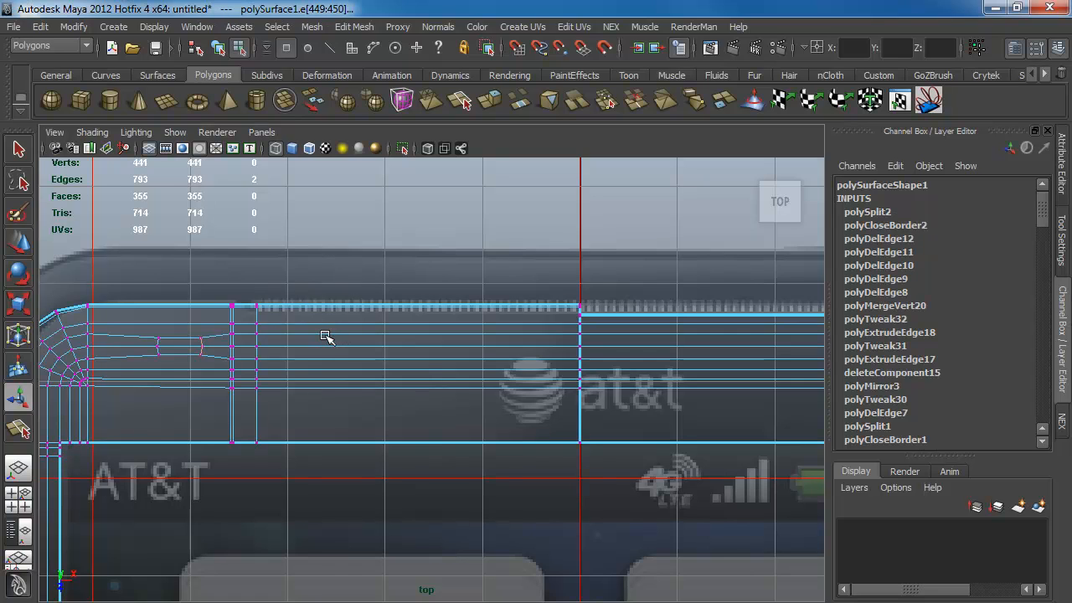
{"action": "key", "text": "ctrl+z"}
{"action": "key", "text": "ctrl+z"}
{"action": "key", "text": "ctrl+z"}
{"action": "key", "text": "ctrl+z"}
{"action": "key", "text": "ctrl+z"}
{"action": "key", "text": "ctrl+z"}
{"action": "key", "text": "ctrl+z"}
{"action": "key", "text": "ctrl+z"}
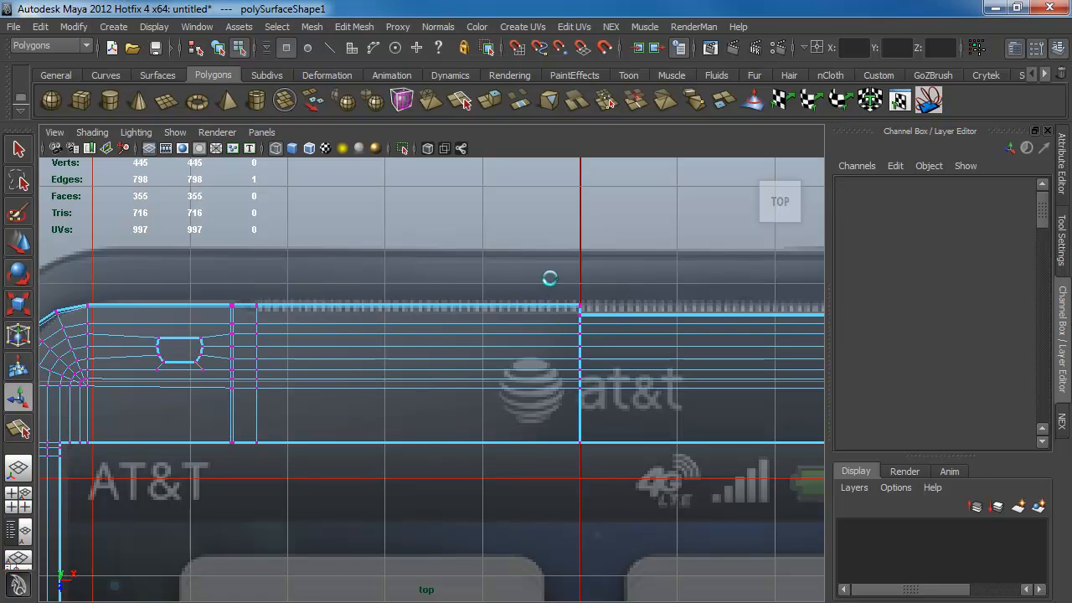
{"action": "key", "text": "ctrl+z"}
{"action": "key", "text": "ctrl+z"}
{"action": "key", "text": "ctrl+z"}
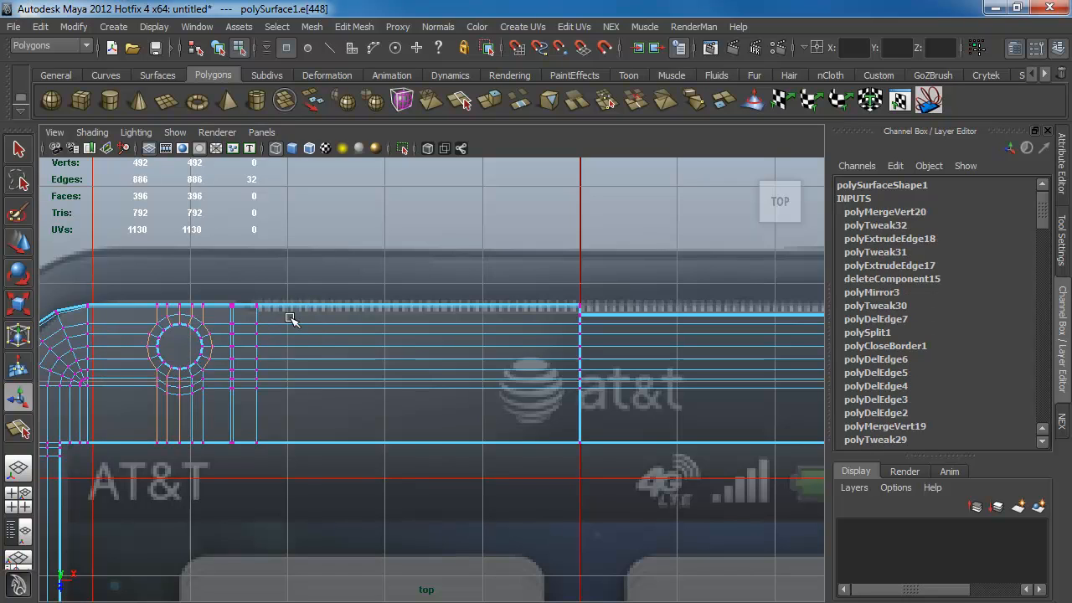
{"action": "key", "text": "ctrl+z"}
{"action": "key", "text": "ctrl+z"}
{"action": "key", "text": "ctrl+z"}
{"action": "key", "text": "ctrl+z"}
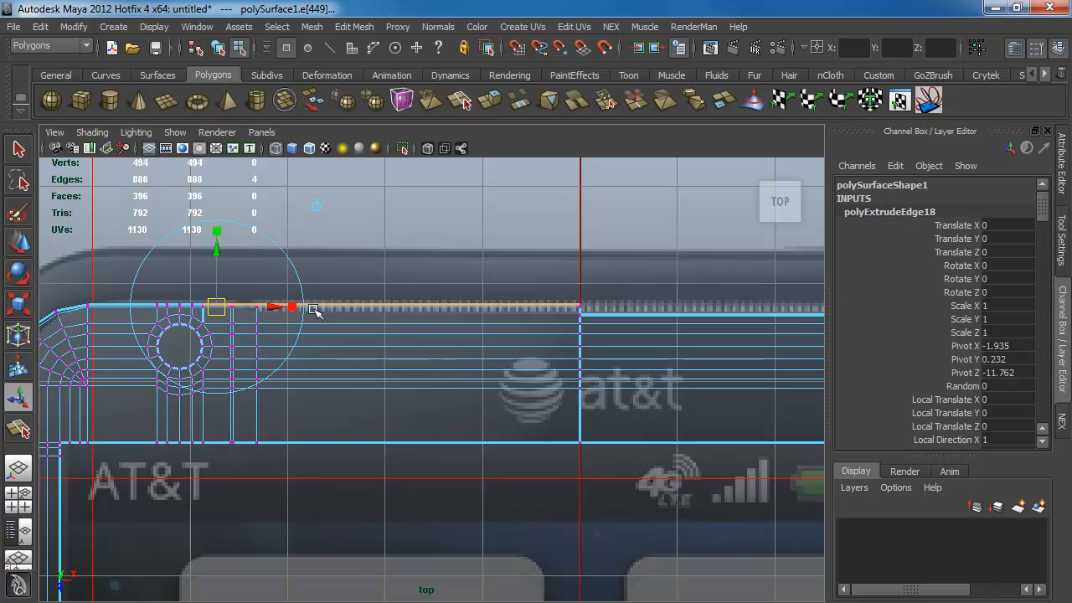
{"action": "key", "text": "ctrl+z"}
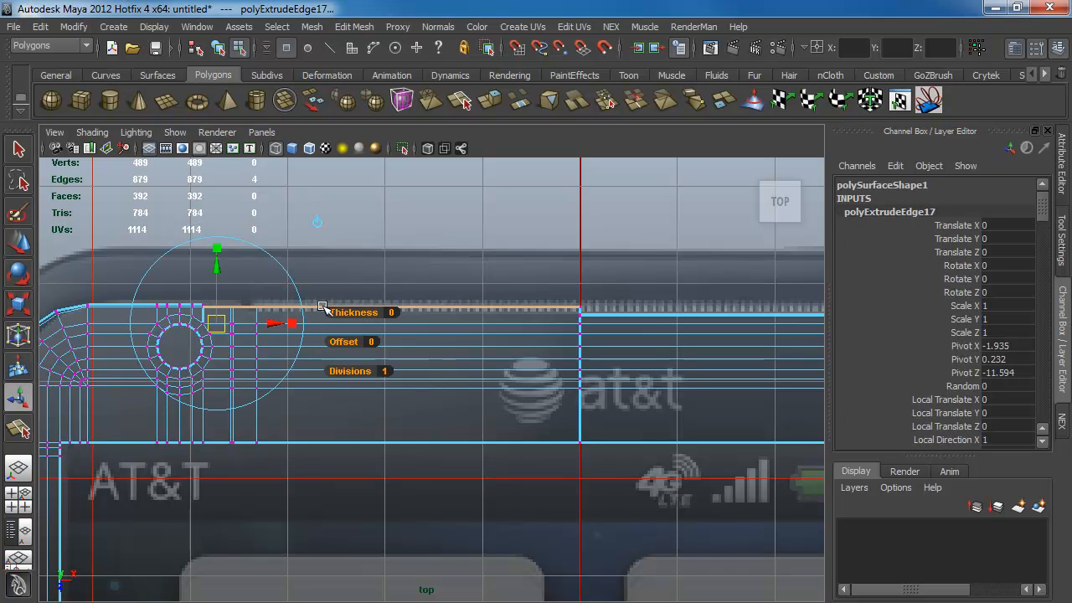
- Delete all faces of the frame's left half up to the centre line
{"action": "scroll", "coordinate": [335, 308], "scroll_direction": "down", "scroll_amount": 2}
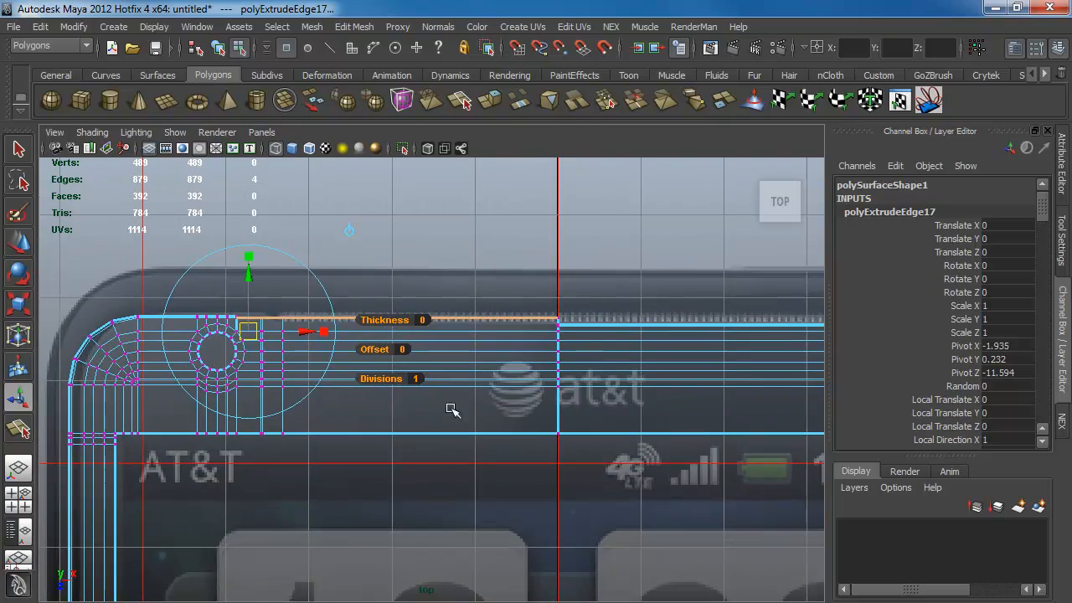
{"action": "scroll", "coordinate": [162, 381], "scroll_direction": "down", "scroll_amount": 8}
{"action": "right_click_drag", "start_coordinate": [354, 425], "coordinate": [201, 442], "text": "alt"}
{"action": "middle_click_drag", "start_coordinate": [296, 408], "coordinate": [213, 187], "text": "alt"}
{"action": "right_click_drag", "start_coordinate": [331, 343], "coordinate": [294, 334], "text": "alt"}
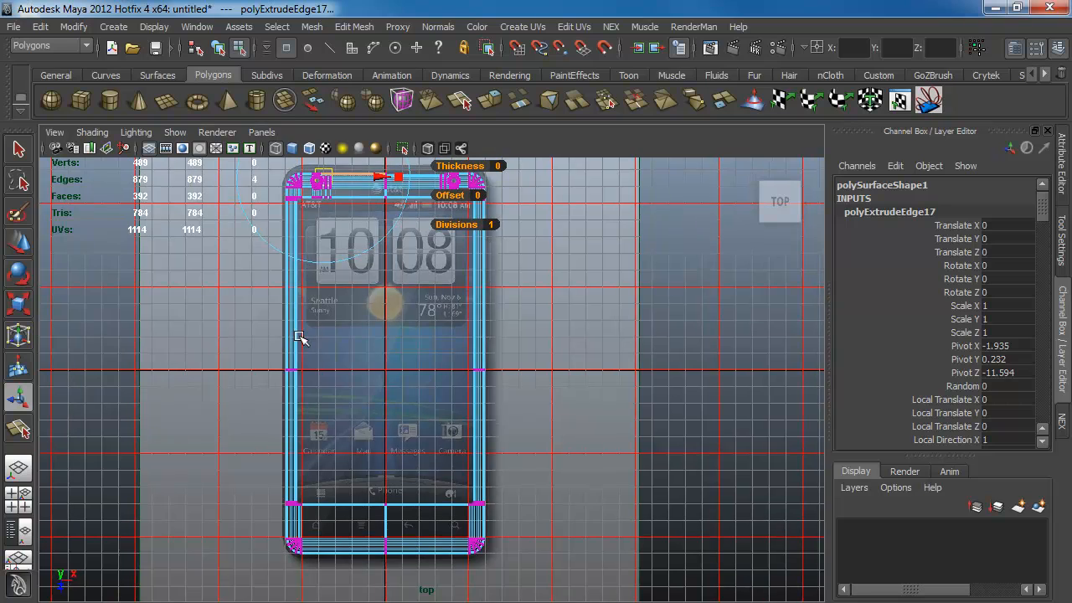
{"action": "key", "text": "F11"}
{"action": "left_click_drag", "start_coordinate": [229, 172], "coordinate": [384, 596]}
{"action": "key", "text": "Delete"}
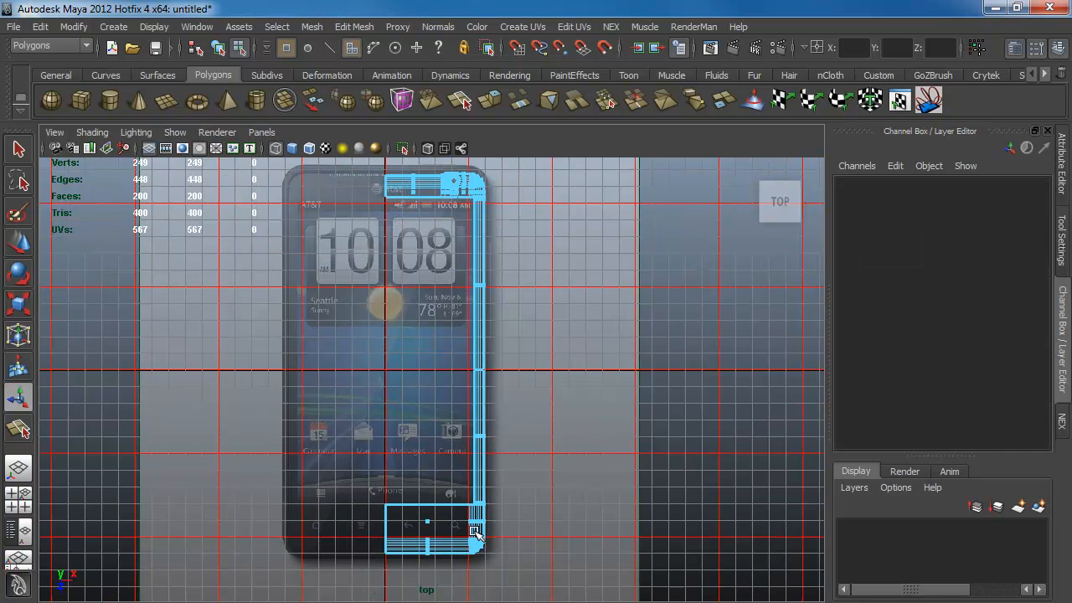
- Mirror the remaining right half of the frame again with Mirror Geometry
{"action": "key", "text": "F8"}
{"action": "left_click", "coordinate": [312, 26]}
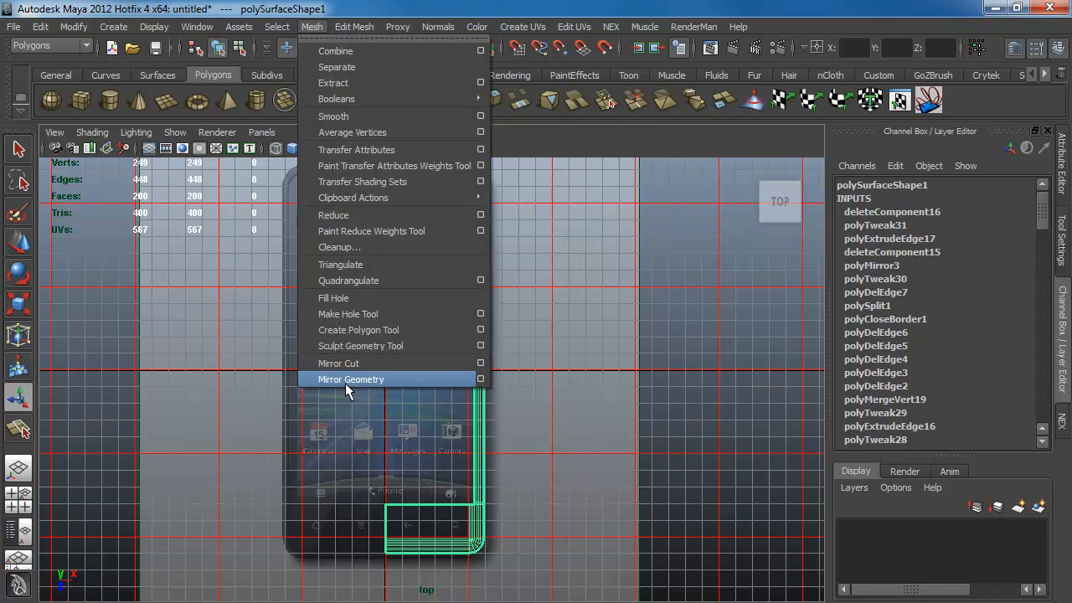
{"action": "left_click", "coordinate": [346, 379]}
- Move the vertex columns at the upper-left notch along X toward the centre to match the speaker grille's start in the reference
{"action": "middle_click_drag", "start_coordinate": [319, 232], "coordinate": [335, 413], "text": "alt"}
{"action": "right_click_drag", "start_coordinate": [336, 413], "coordinate": [689, 494], "text": "alt"}
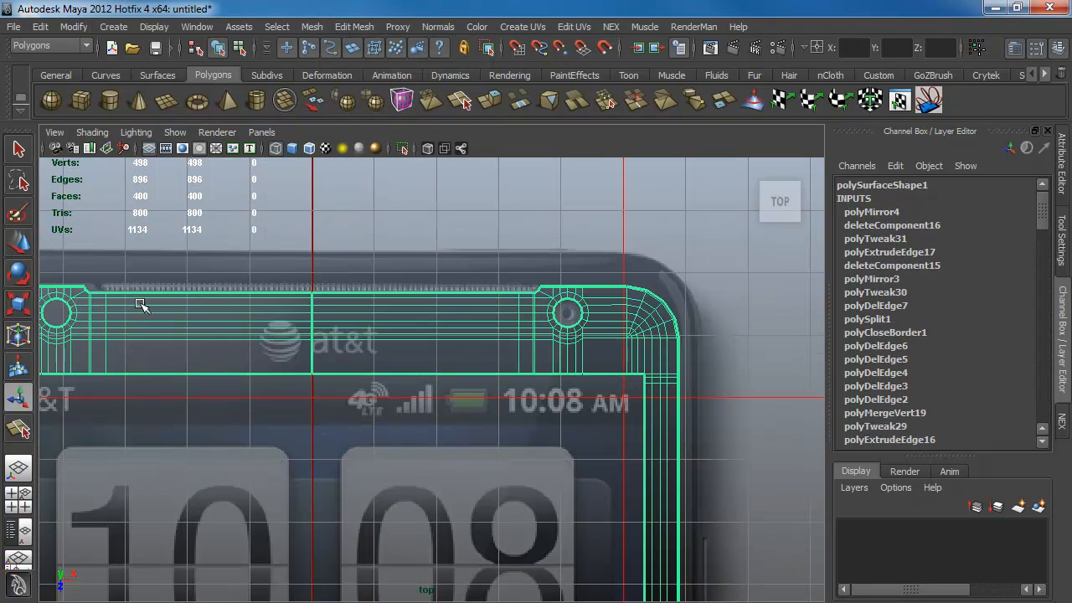
{"action": "middle_click_drag", "start_coordinate": [191, 342], "coordinate": [449, 377], "text": "alt"}
{"action": "right_click_drag", "start_coordinate": [449, 377], "coordinate": [503, 423], "text": "alt"}
{"action": "key", "text": "F9"}
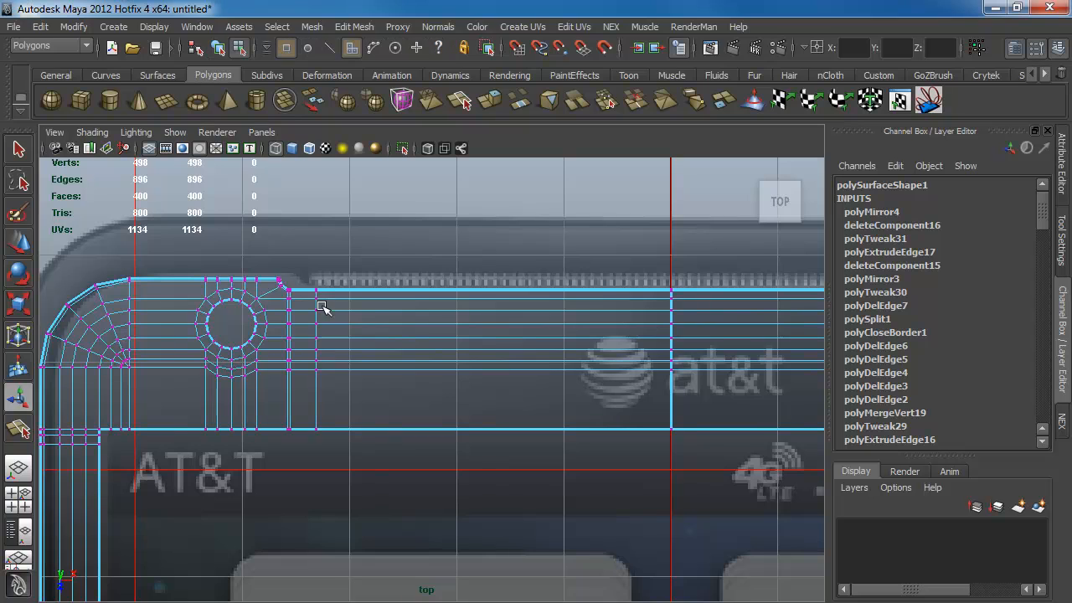
{"action": "left_click_drag", "start_coordinate": [346, 261], "coordinate": [269, 462]}
{"action": "key", "text": "w"}
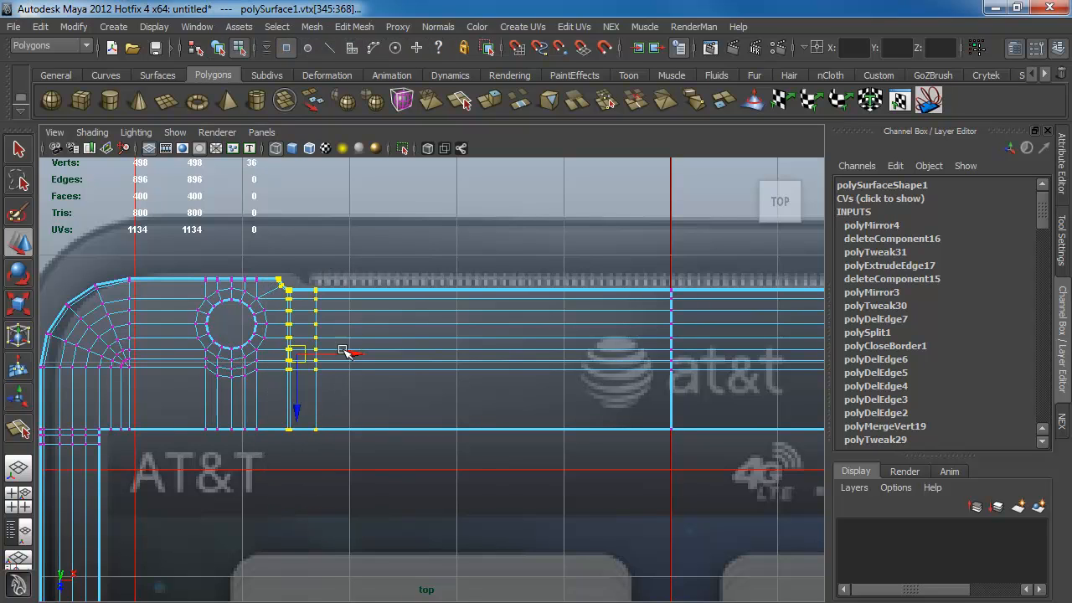
{"action": "left_click_drag", "start_coordinate": [355, 352], "coordinate": [370, 353]}
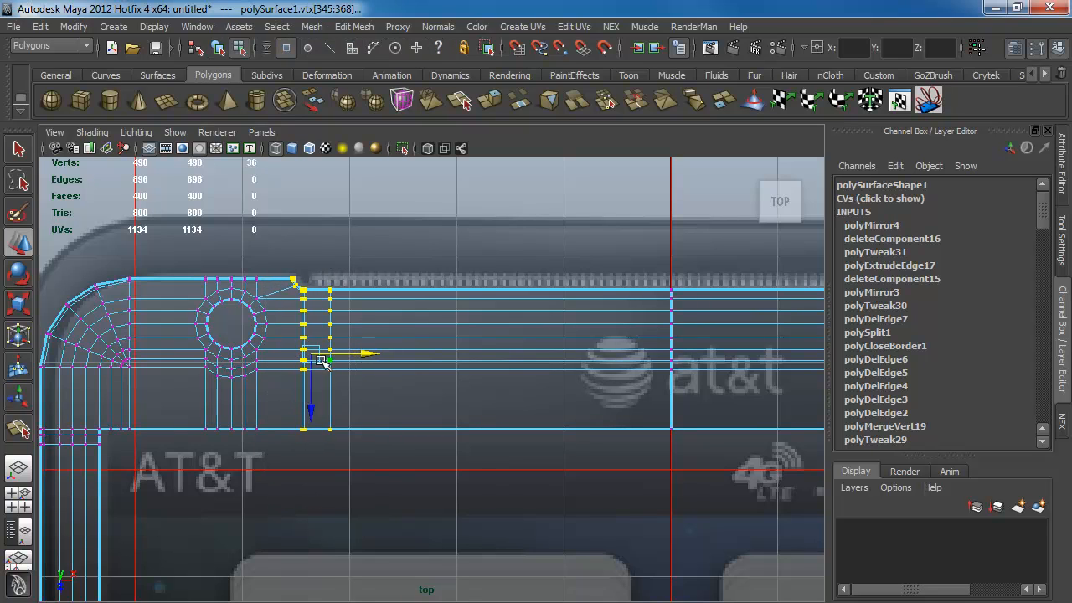
{"action": "key", "text": "F8"}
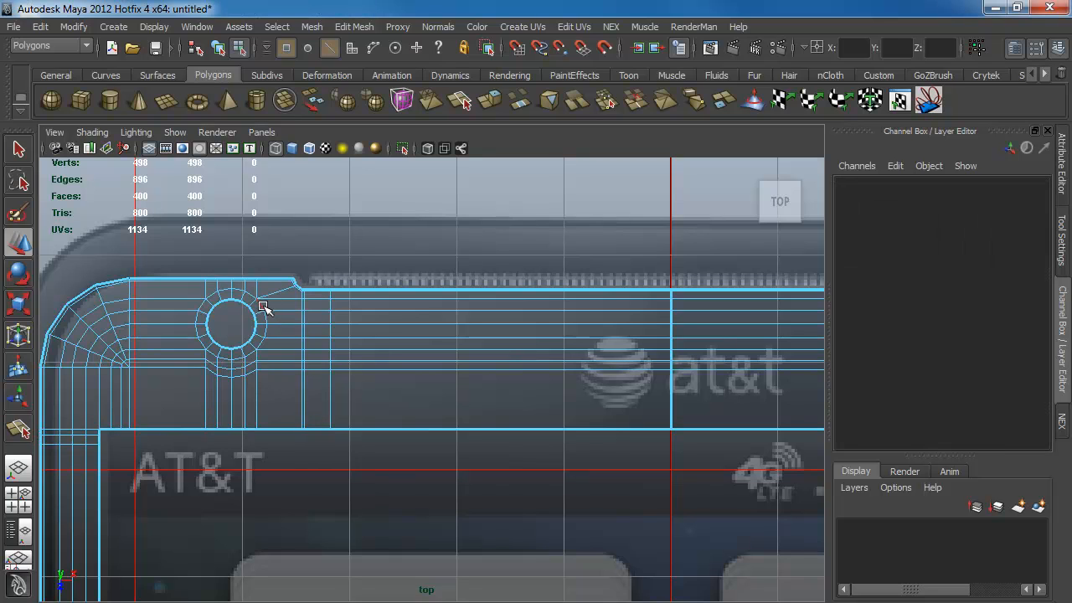
- Delete the ring and surplus vertical edge loops around and below the frame's upper-left hole
{"action": "key", "text": "F10"}
{"action": "left_click", "coordinate": [265, 308]}
{"action": "right_click_drag", "start_coordinate": [302, 354], "coordinate": [386, 390], "text": "alt"}
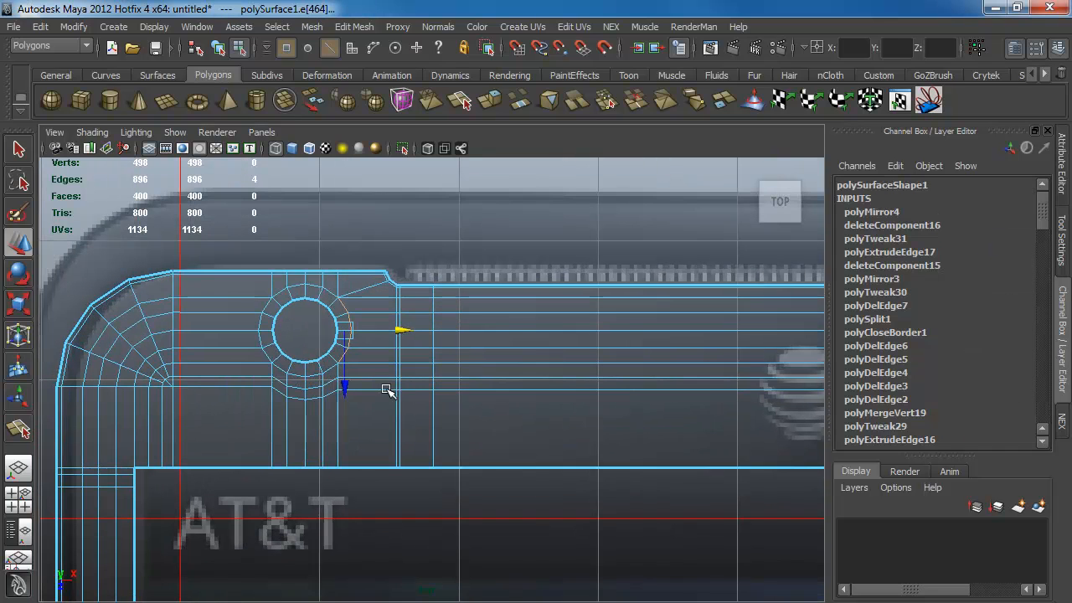
{"action": "double_click", "coordinate": [266, 305]}
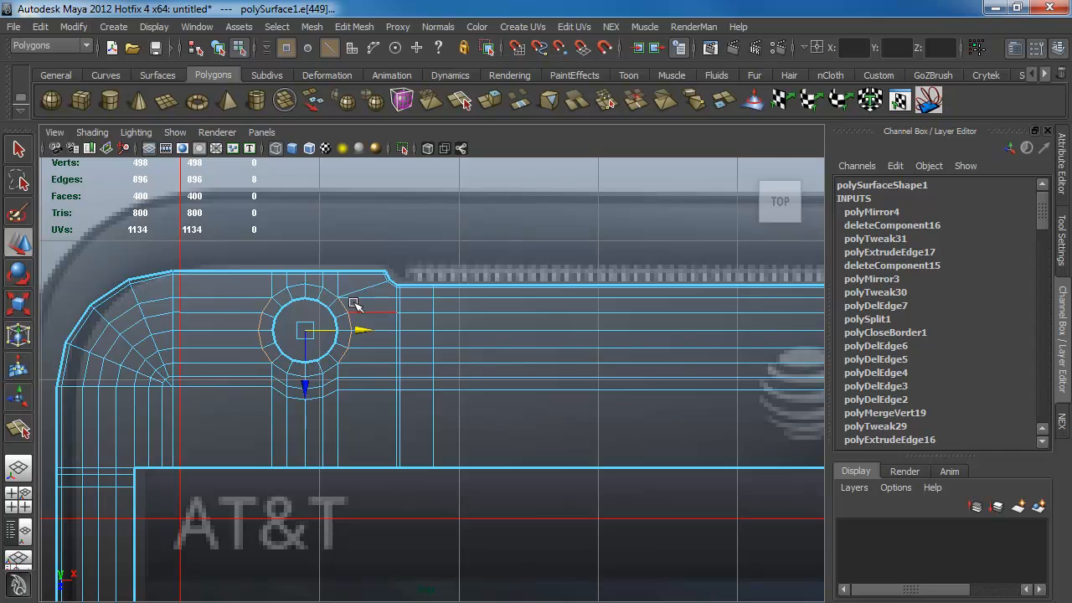
{"action": "double_click", "coordinate": [324, 283]}
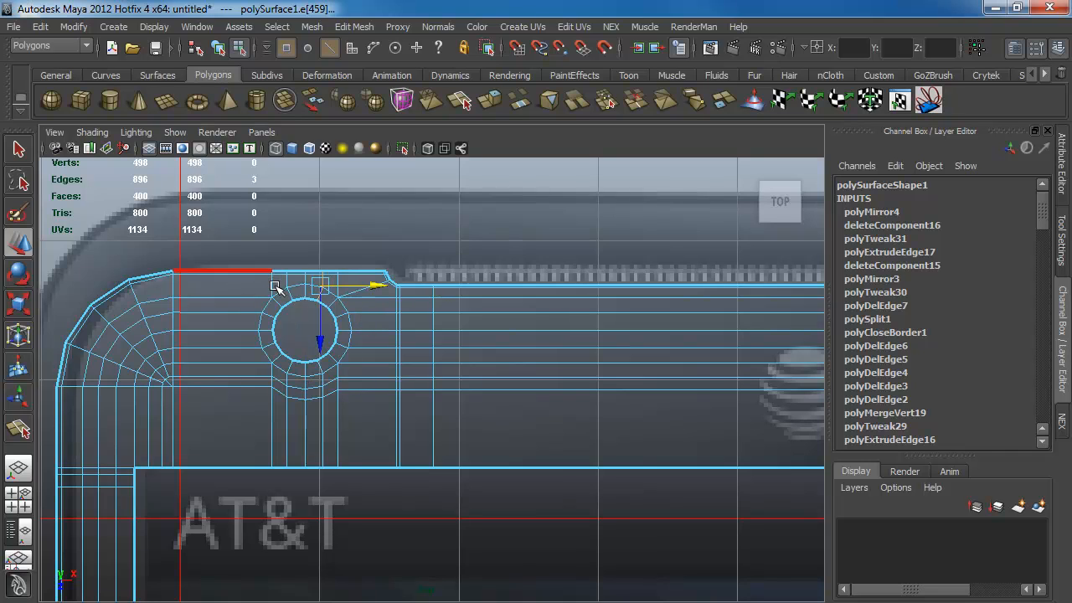
{"action": "double_click", "coordinate": [272, 285], "text": "shift"}
{"action": "double_click", "coordinate": [275, 405], "text": "shift"}
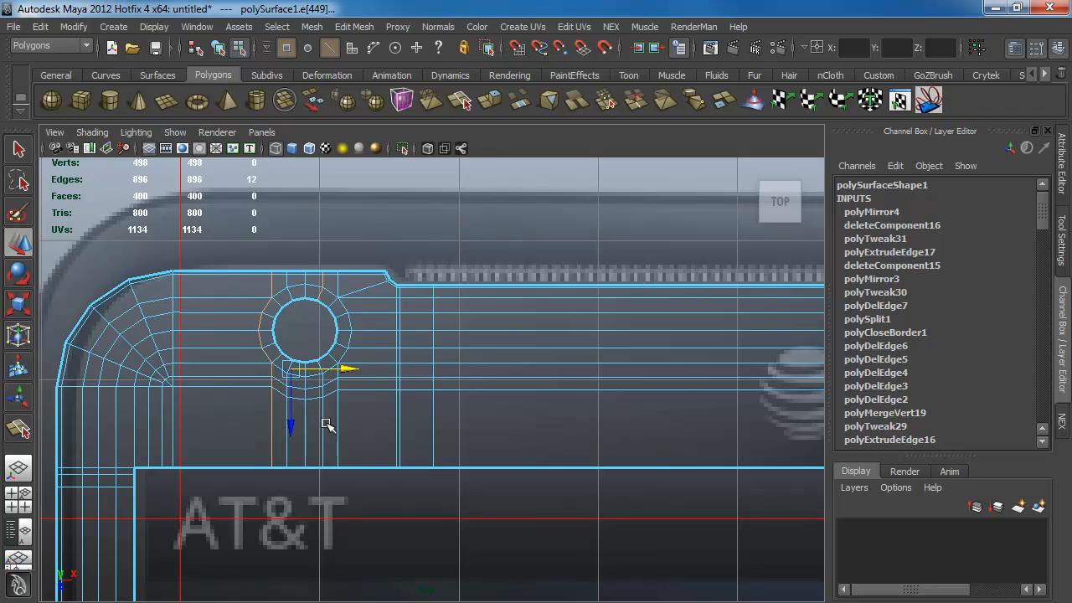
{"action": "double_click", "coordinate": [288, 451], "text": "shift"}
{"action": "scroll", "coordinate": [321, 290], "scroll_direction": "up", "scroll_amount": 1}
{"action": "right_click_drag", "start_coordinate": [347, 304], "coordinate": [418, 307], "text": "shift"}
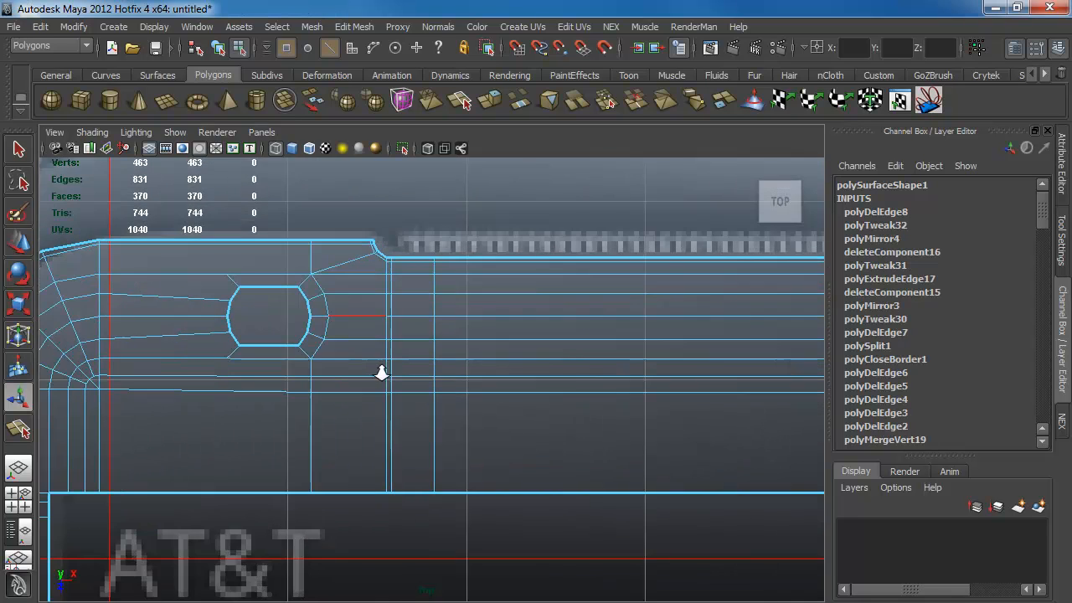
- Delete the leftover diagonal edges at the four corners of the upper-left hole
{"action": "middle_click_drag", "start_coordinate": [325, 326], "coordinate": [381, 360], "text": "alt"}
{"action": "scroll", "coordinate": [384, 364], "scroll_direction": "up", "scroll_amount": 1}
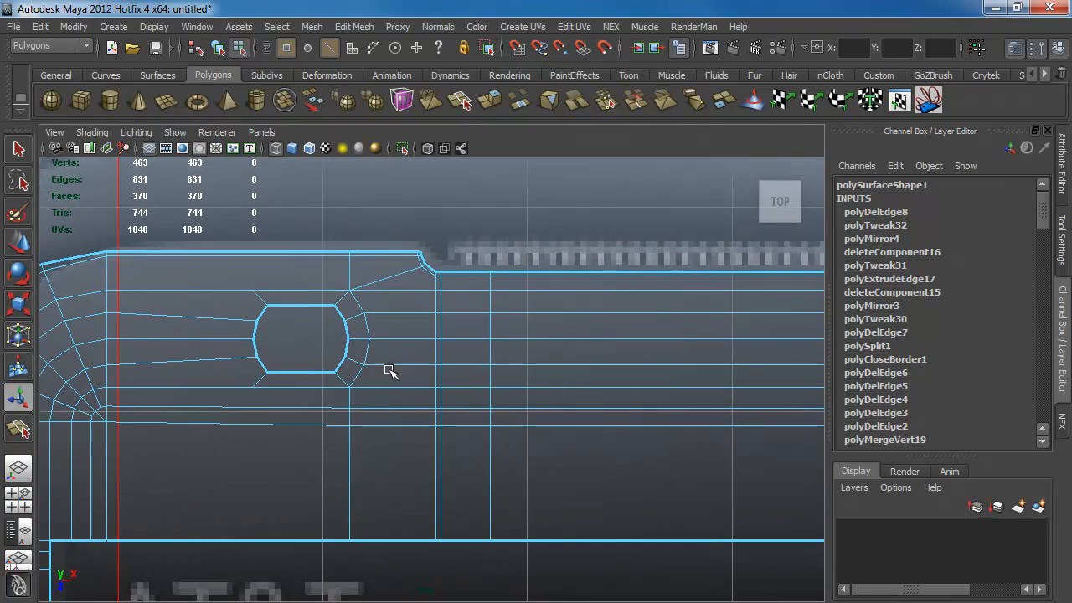
{"action": "left_click", "coordinate": [268, 303]}
{"action": "key", "text": "g"}
{"action": "left_click", "coordinate": [336, 301]}
{"action": "key", "text": "g"}
{"action": "key", "text": "g"}
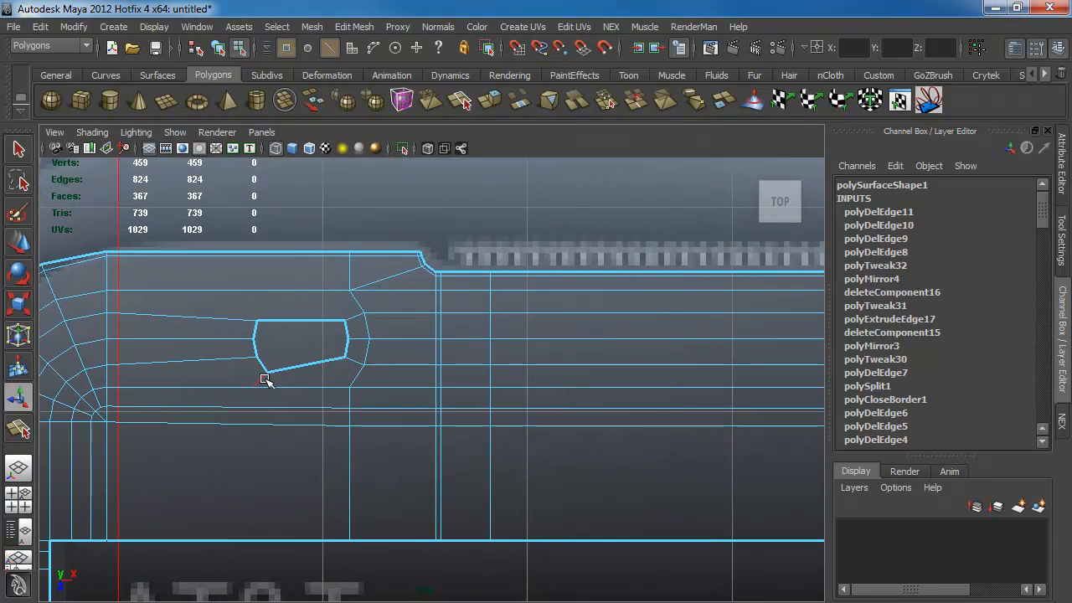
{"action": "left_click", "coordinate": [261, 378]}
{"action": "key", "text": "g"}
- Fill the upper-left hole and split the new face horizontally between the middle vertices of its two sides
{"action": "left_click", "coordinate": [308, 358]}
{"action": "right_click", "coordinate": [326, 358]}
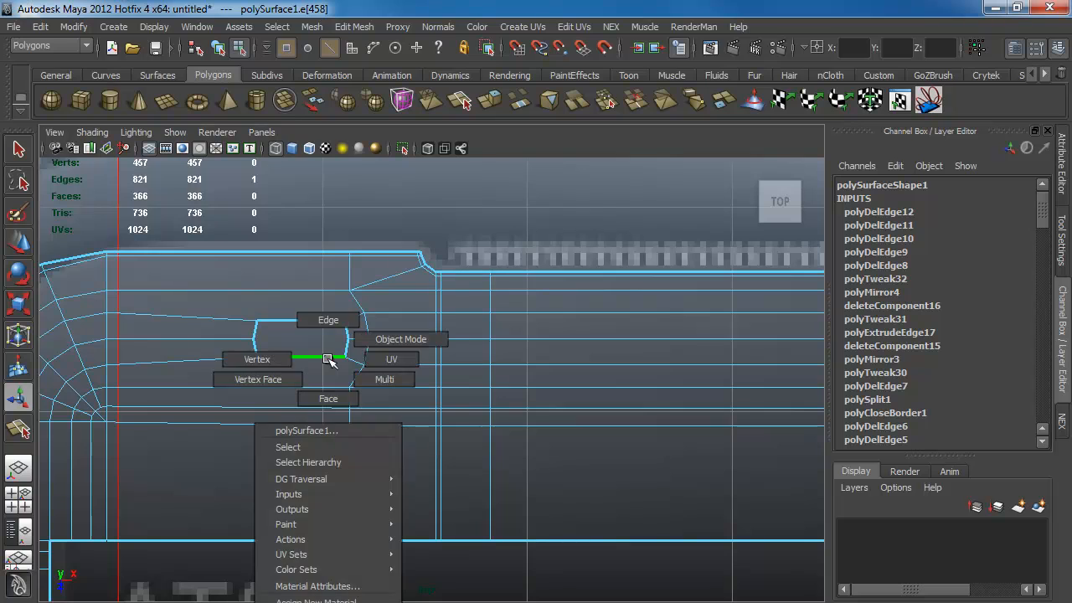
{"action": "right_click_drag", "start_coordinate": [327, 359], "coordinate": [350, 339], "text": "shift"}
{"action": "left_click", "coordinate": [348, 339]}
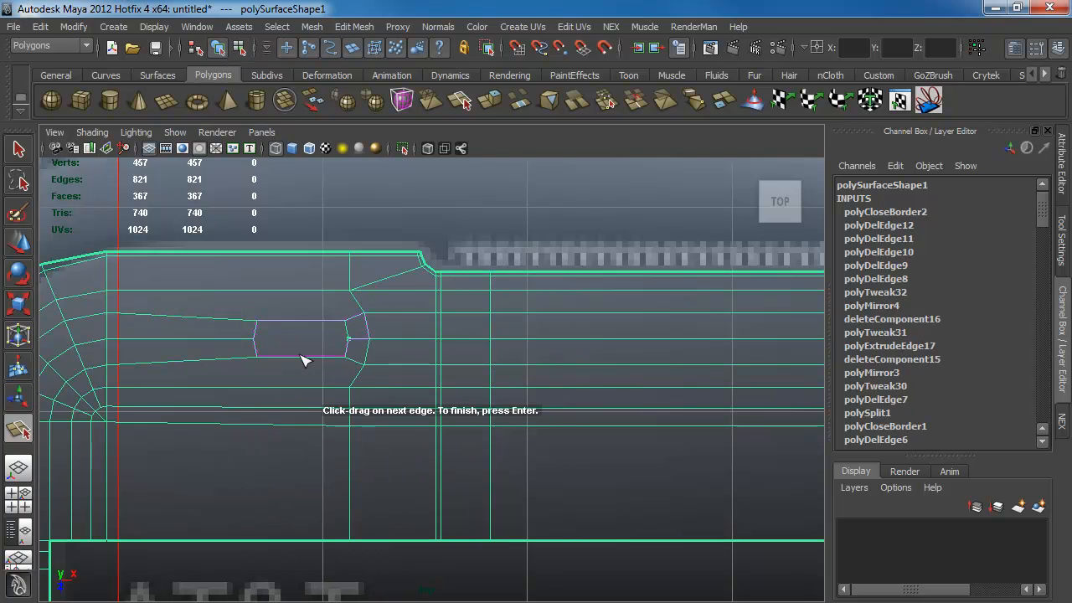
{"action": "left_click", "coordinate": [258, 338]}
{"action": "key", "text": "Return"}
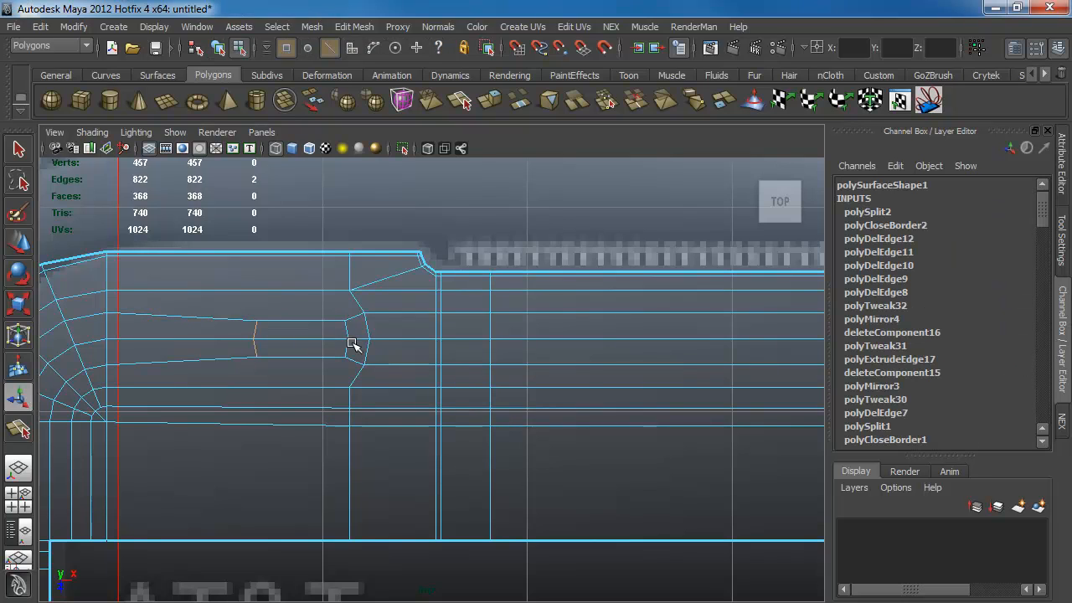
- Delete the short vertical edges left around the filled hole and straighten the curved vertical edge loop beside it by vertex-snapping along X
{"action": "right_click_drag", "start_coordinate": [349, 331], "coordinate": [383, 342], "text": "shift"}
{"action": "double_click", "coordinate": [366, 322]}
{"action": "key", "text": "w"}
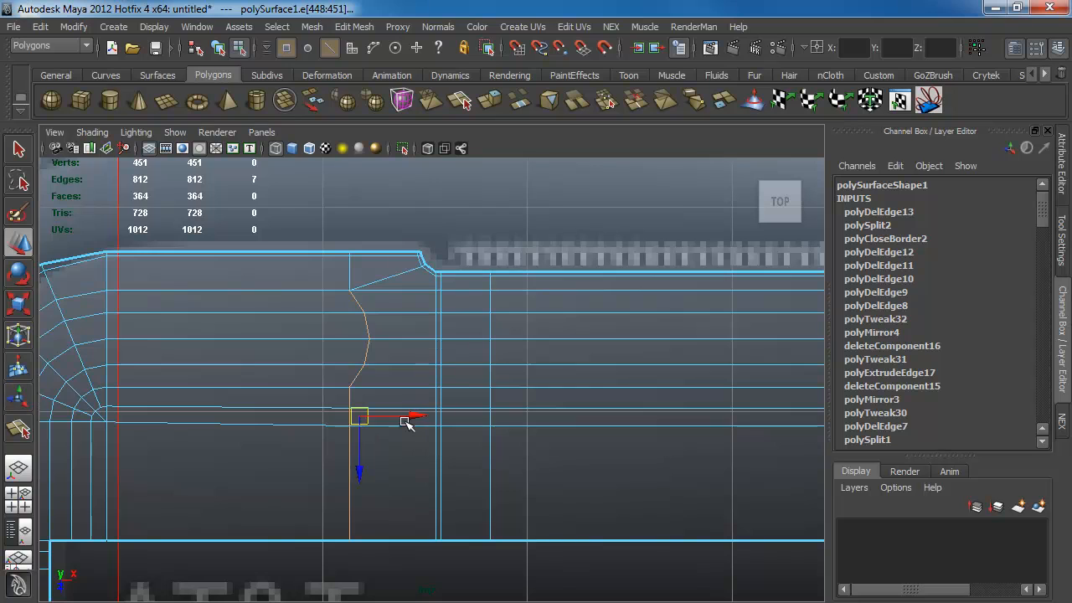
{"action": "key", "text": "v"}
{"action": "left_click_drag", "start_coordinate": [403, 413], "coordinate": [327, 284]}
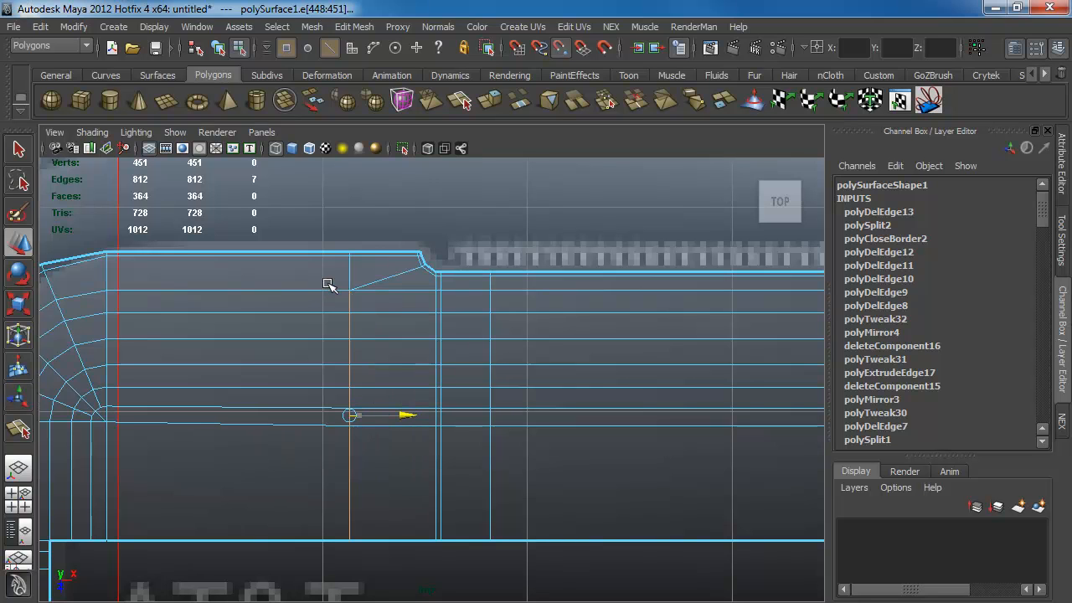
- Examine whether the lowest horizontal edge loop runs continuously across the frame's top, from the upper-left corner over the centre line to the camera hole
{"action": "double_click", "coordinate": [275, 426]}
{"action": "scroll", "coordinate": [344, 371], "scroll_direction": "down", "scroll_amount": 8}
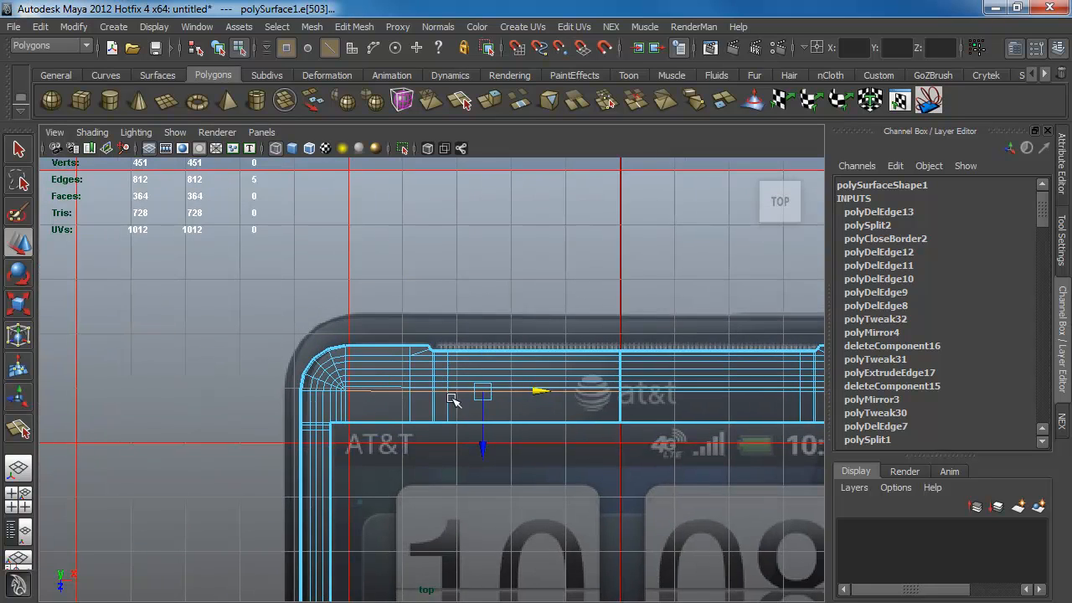
{"action": "scroll", "coordinate": [345, 371], "scroll_direction": "up", "scroll_amount": 3}
{"action": "middle_click_drag", "start_coordinate": [554, 385], "coordinate": [437, 371], "text": "alt"}
{"action": "middle_click_drag", "start_coordinate": [296, 369], "coordinate": [444, 373], "text": "alt"}
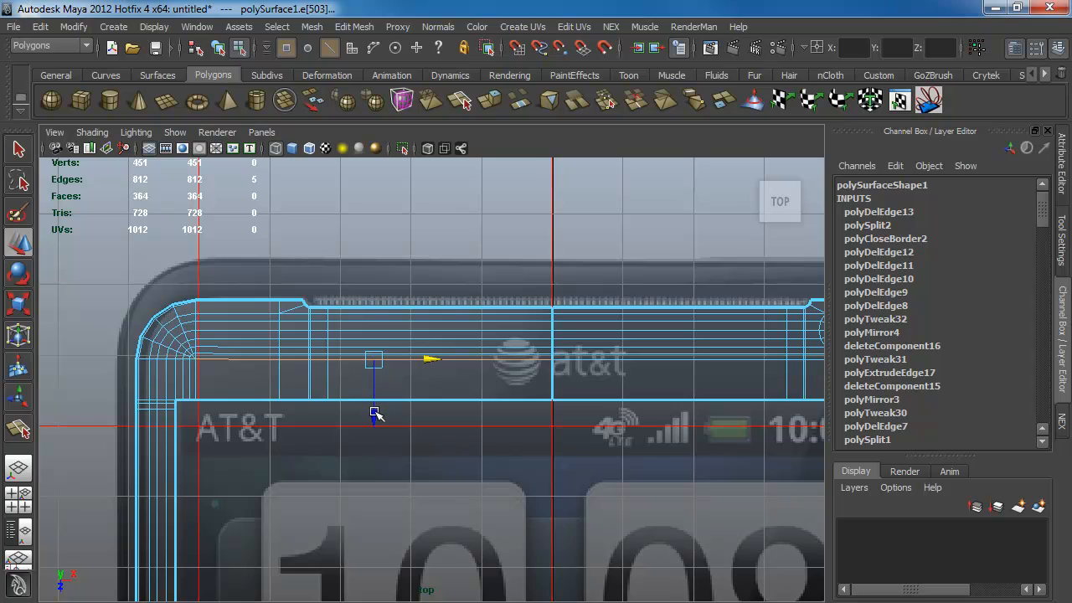
{"action": "middle_click_drag", "start_coordinate": [572, 336], "coordinate": [382, 328], "text": "alt"}
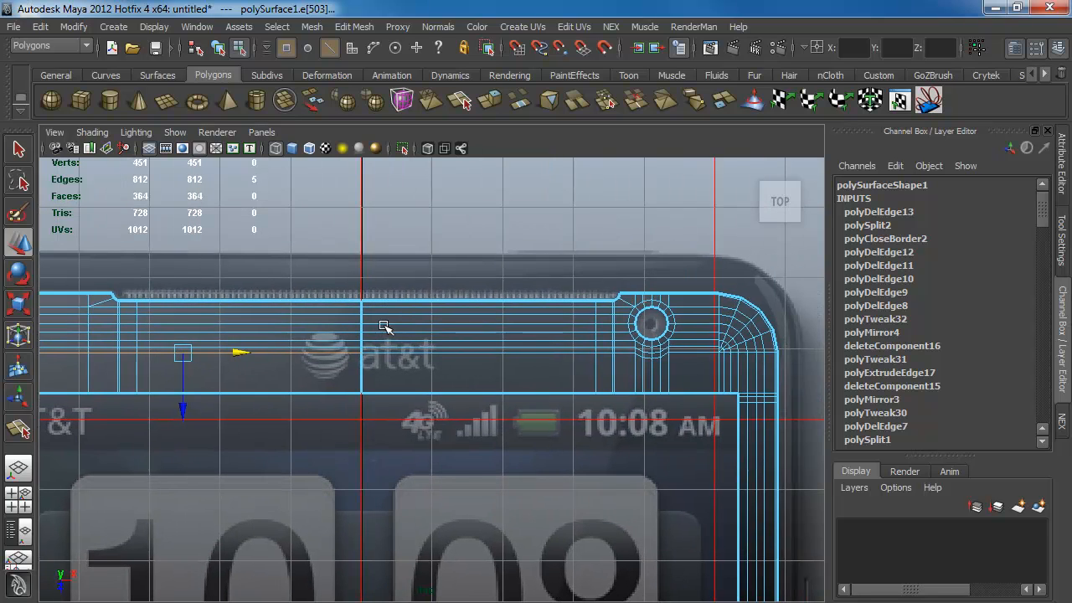
{"action": "double_click", "coordinate": [552, 353]}
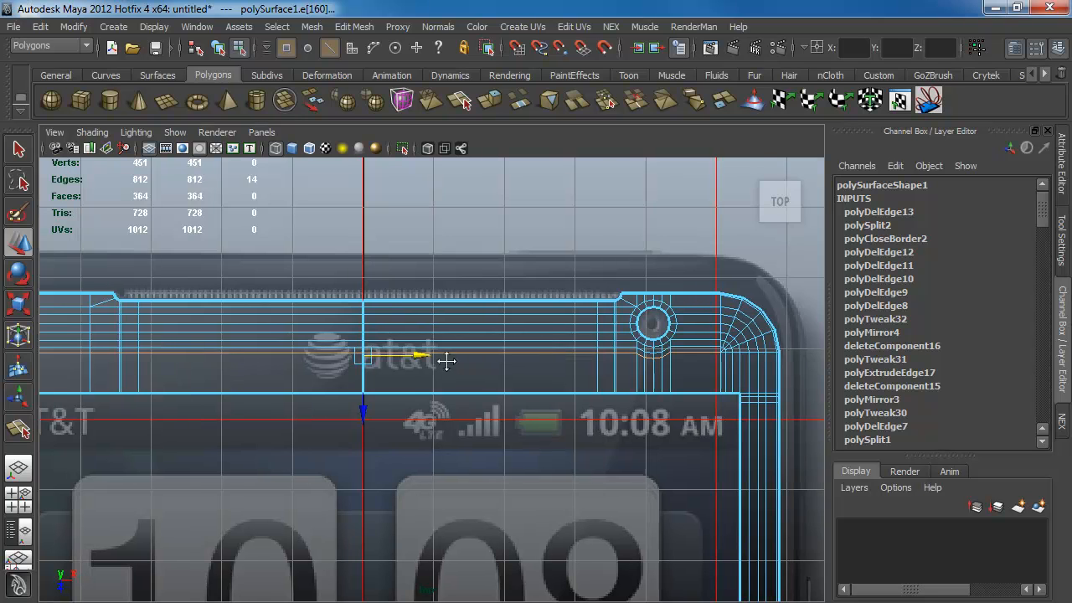
{"action": "middle_click_drag", "start_coordinate": [563, 340], "coordinate": [612, 340], "text": "alt"}
{"action": "middle_click_drag", "start_coordinate": [366, 339], "coordinate": [496, 329], "text": "alt"}
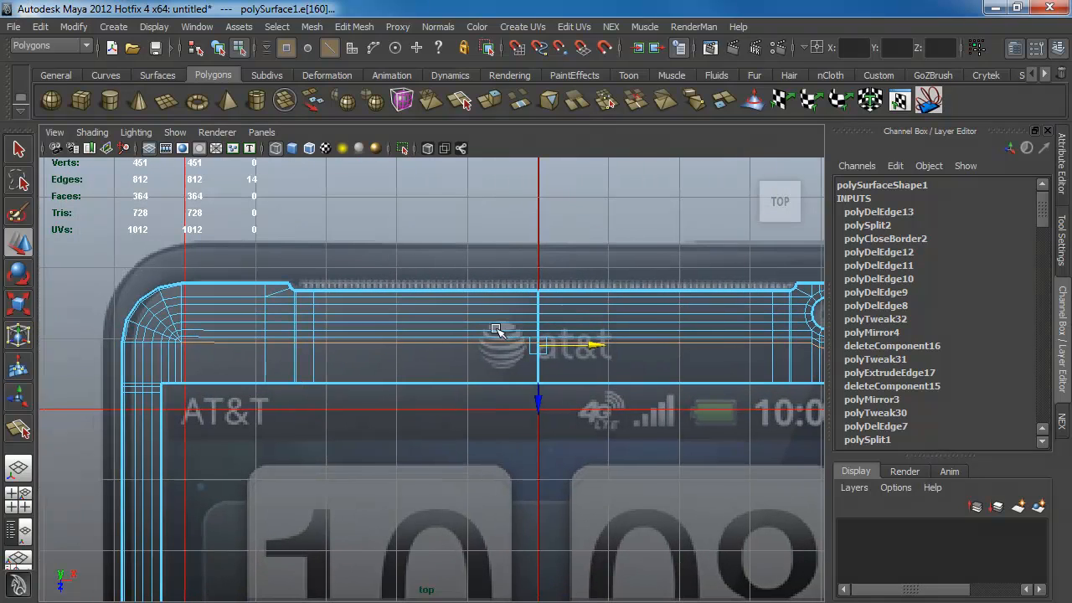
- Merge the doubled vertices on the vertical centre line of the frame's top section
{"action": "key", "text": "F9"}
{"action": "left_click_drag", "start_coordinate": [454, 276], "coordinate": [584, 495]}
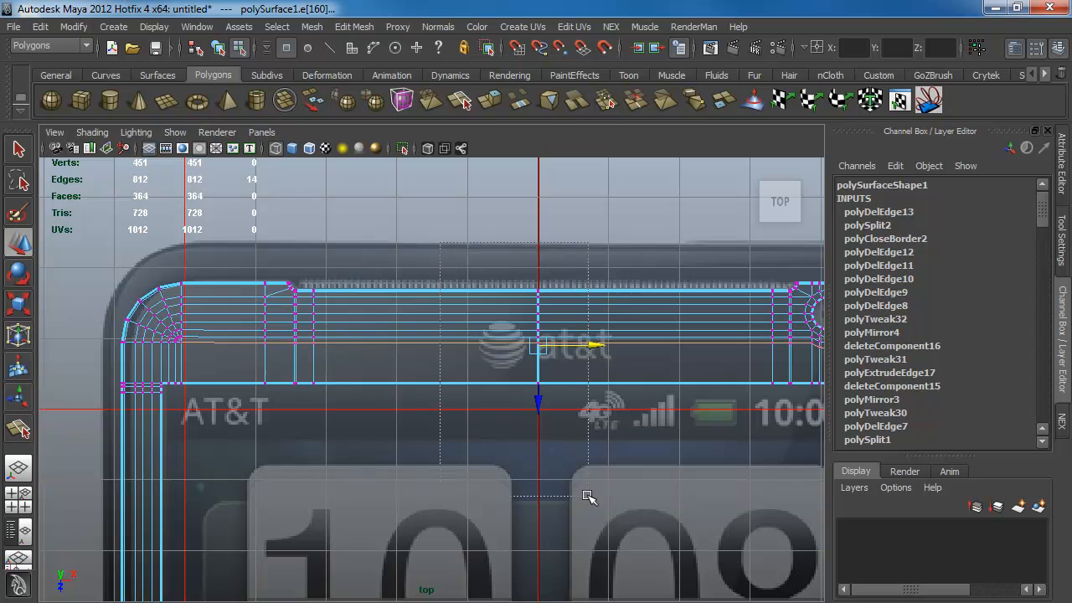
{"action": "left_click", "coordinate": [310, 27]}
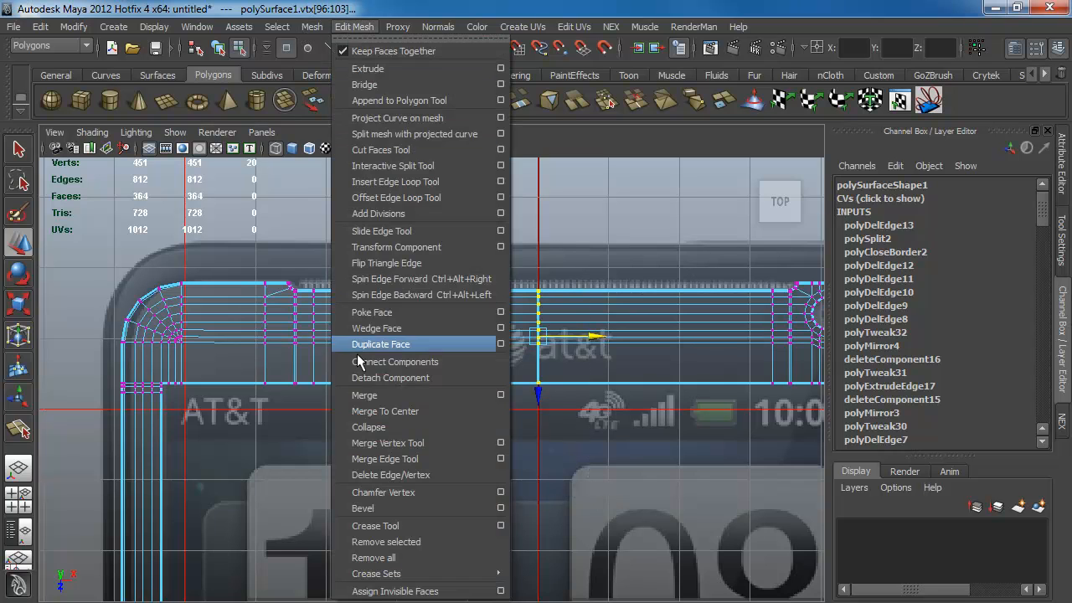
{"action": "left_click", "coordinate": [384, 397]}
- Align the lowest horizontal edge loop of the frame's top section by vertex-snapping it along Z
{"action": "right_click_drag", "start_coordinate": [306, 382], "coordinate": [510, 394], "text": "alt"}
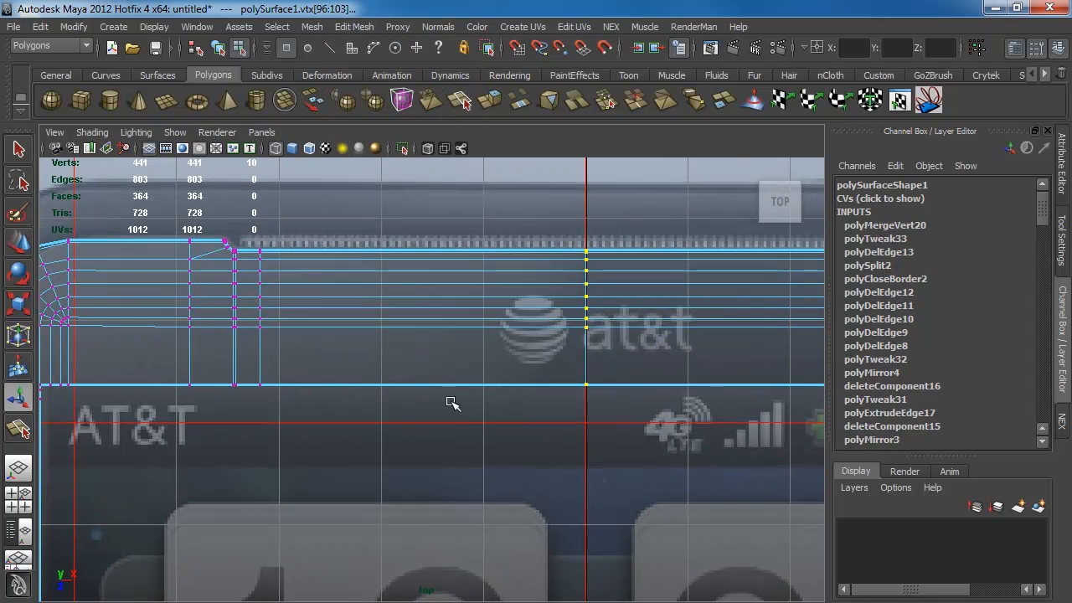
{"action": "key", "text": "F10"}
{"action": "left_click", "coordinate": [132, 328]}
{"action": "middle_click_drag", "start_coordinate": [589, 341], "coordinate": [346, 317], "text": "alt"}
{"action": "right_click_drag", "start_coordinate": [346, 317], "coordinate": [420, 318], "text": "alt"}
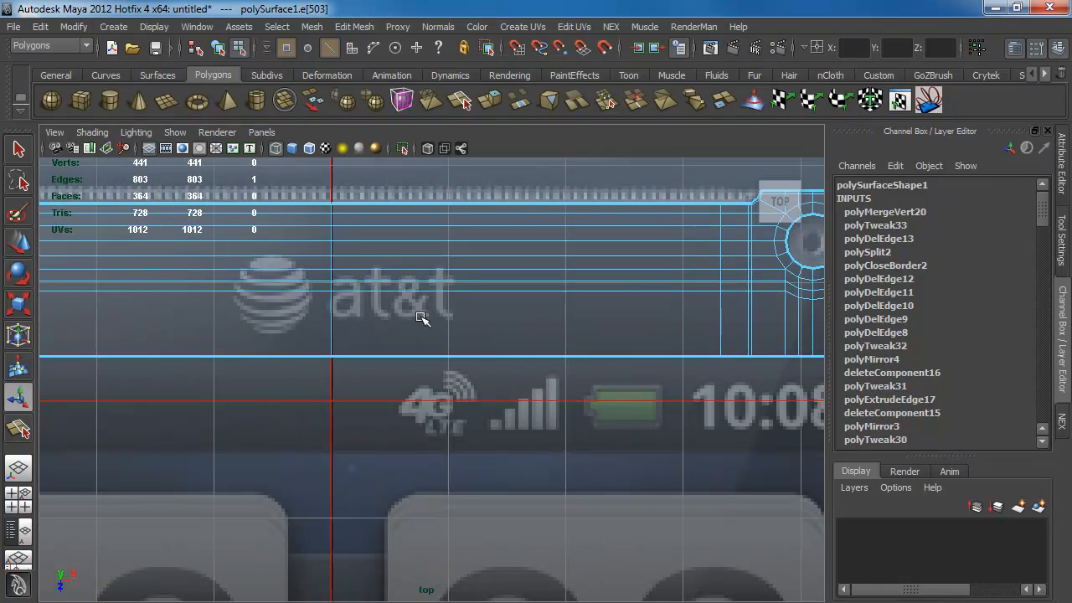
{"action": "double_click", "coordinate": [764, 291]}
{"action": "middle_click_drag", "start_coordinate": [347, 306], "coordinate": [467, 313], "text": "alt"}
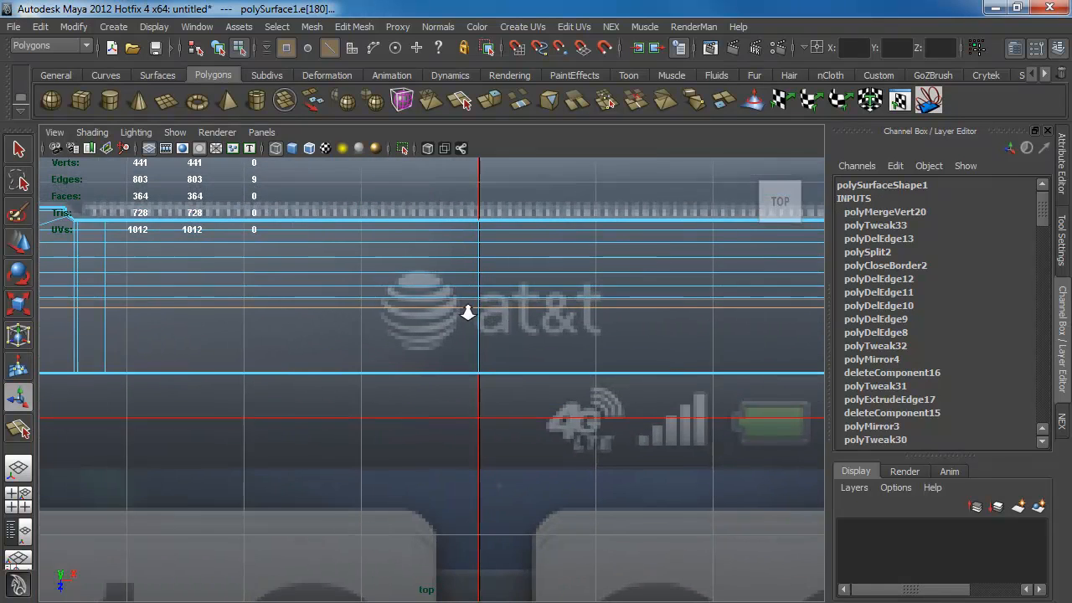
{"action": "key", "text": "w"}
{"action": "left_click", "coordinate": [418, 390]}
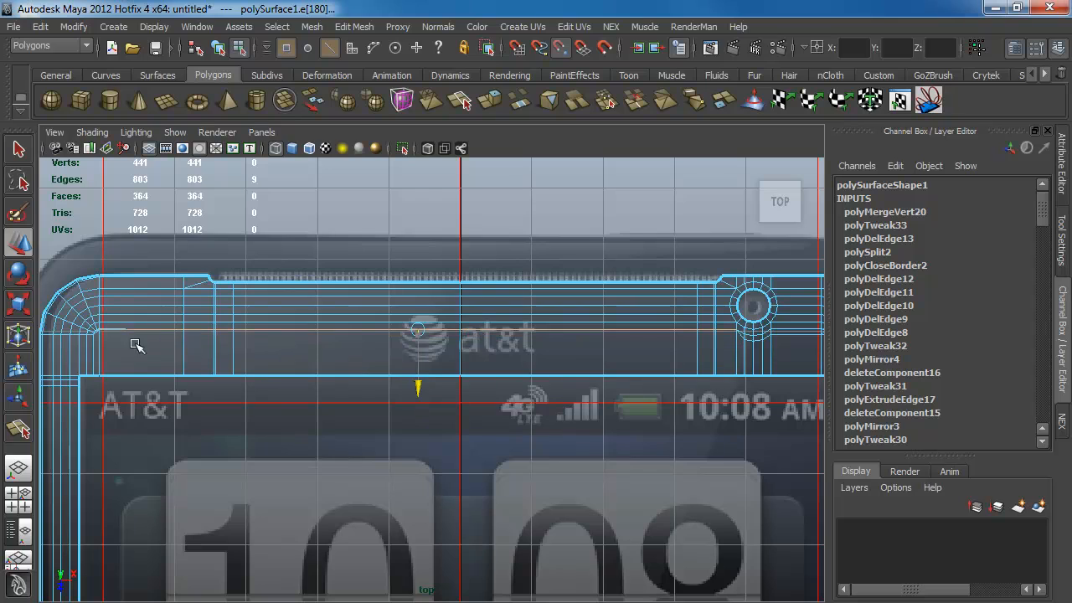
- Select the second-lowest horizontal edge loop without its corner edge and vertex-snap it along Z to the upper-left corner's vertex
{"action": "left_click", "coordinate": [140, 332]}
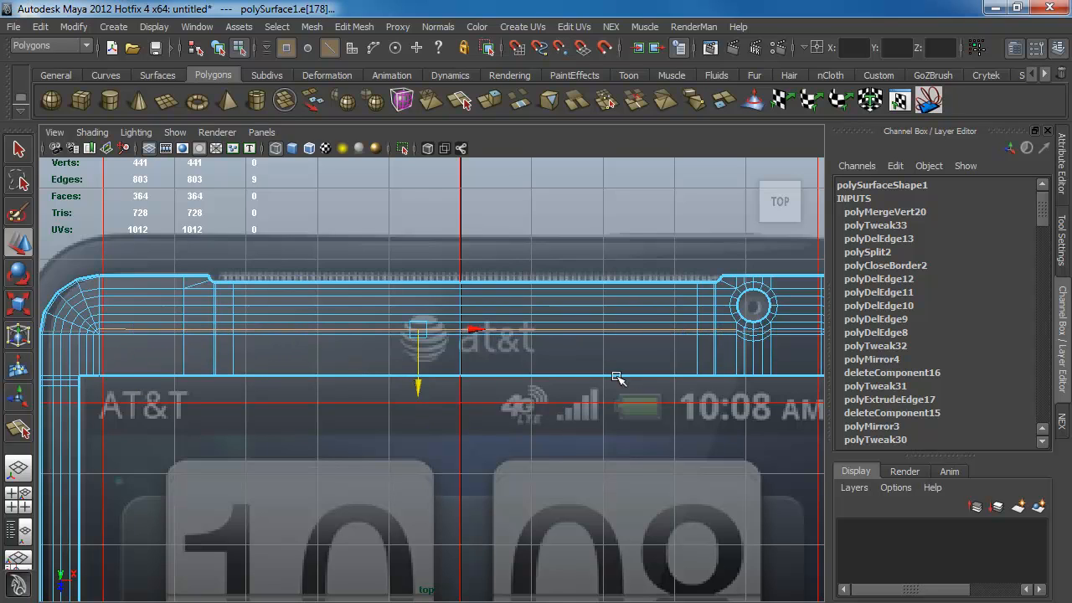
{"action": "key", "text": "v"}
{"action": "left_click_drag", "start_coordinate": [420, 389], "coordinate": [98, 327]}
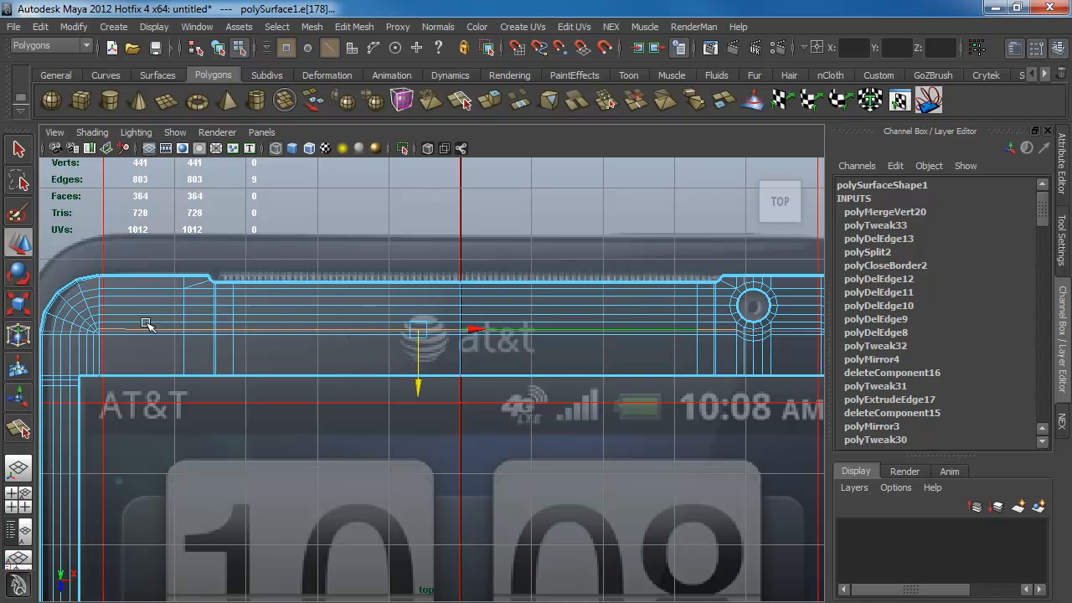
{"action": "left_click", "coordinate": [107, 339], "text": "ctrl"}
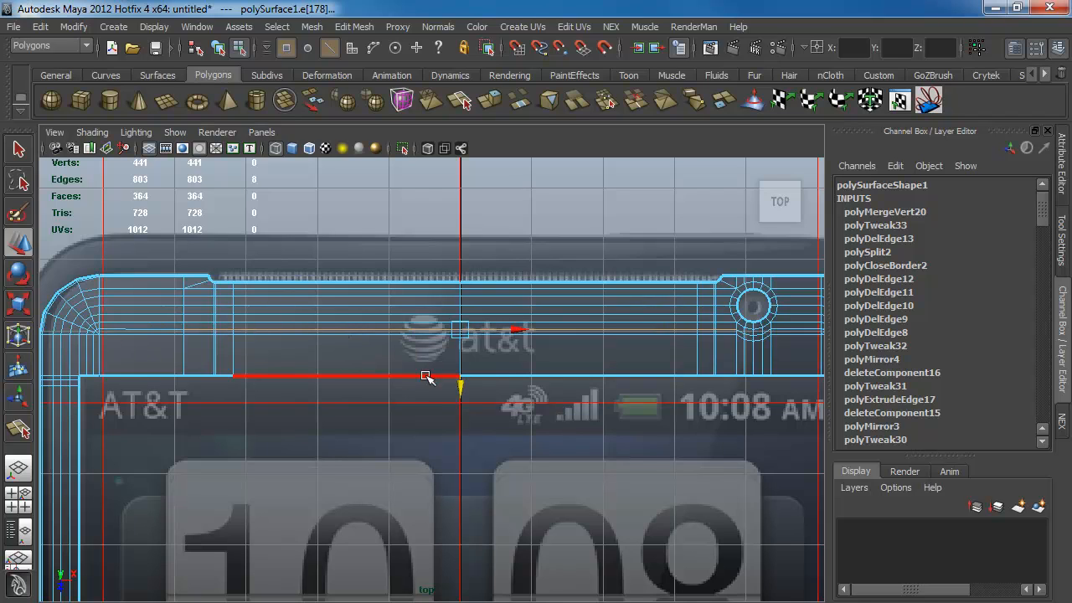
{"action": "key", "text": "b"}
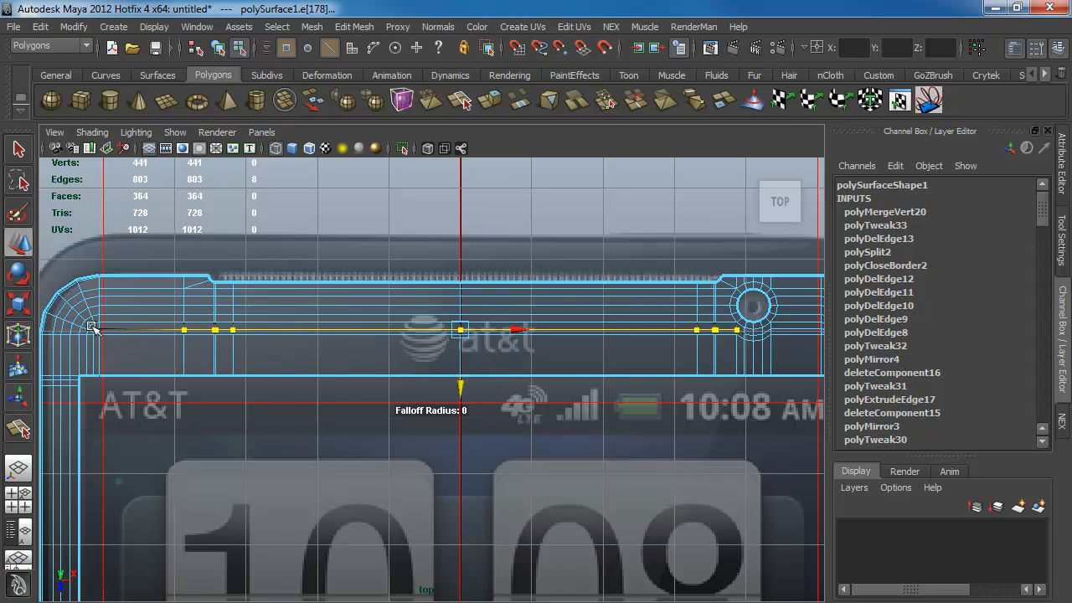
{"action": "key", "text": "b"}
{"action": "key", "text": "v"}
{"action": "left_click_drag", "start_coordinate": [463, 385], "coordinate": [136, 323]}
- Vertex-snap the third-lowest horizontal edge loop of the top section along Z to line up with its upper-left corner vertex
{"action": "left_click", "coordinate": [201, 323]}
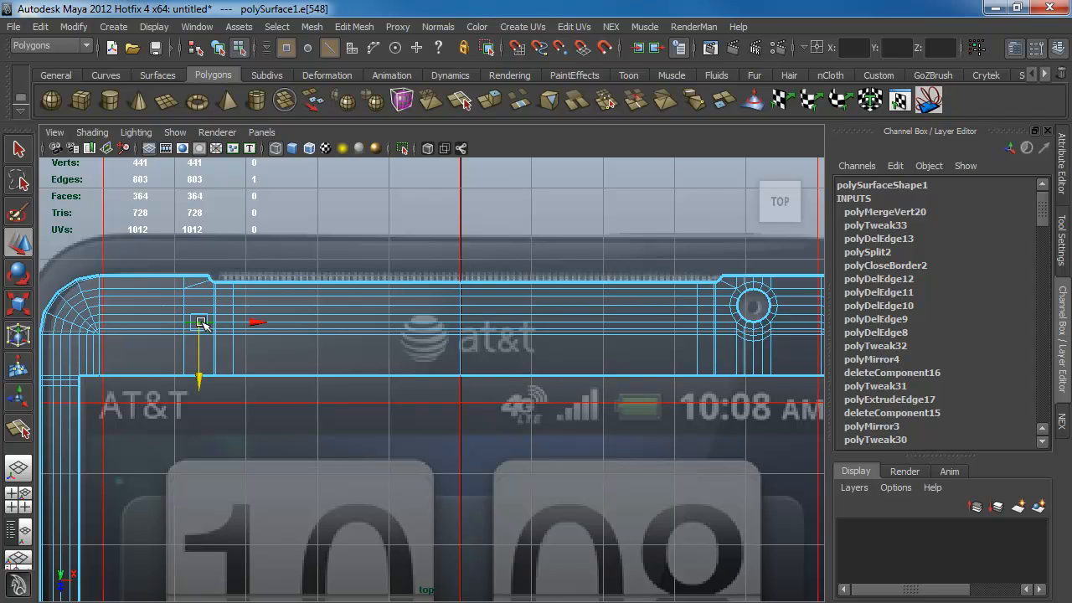
{"action": "double_click", "coordinate": [710, 325]}
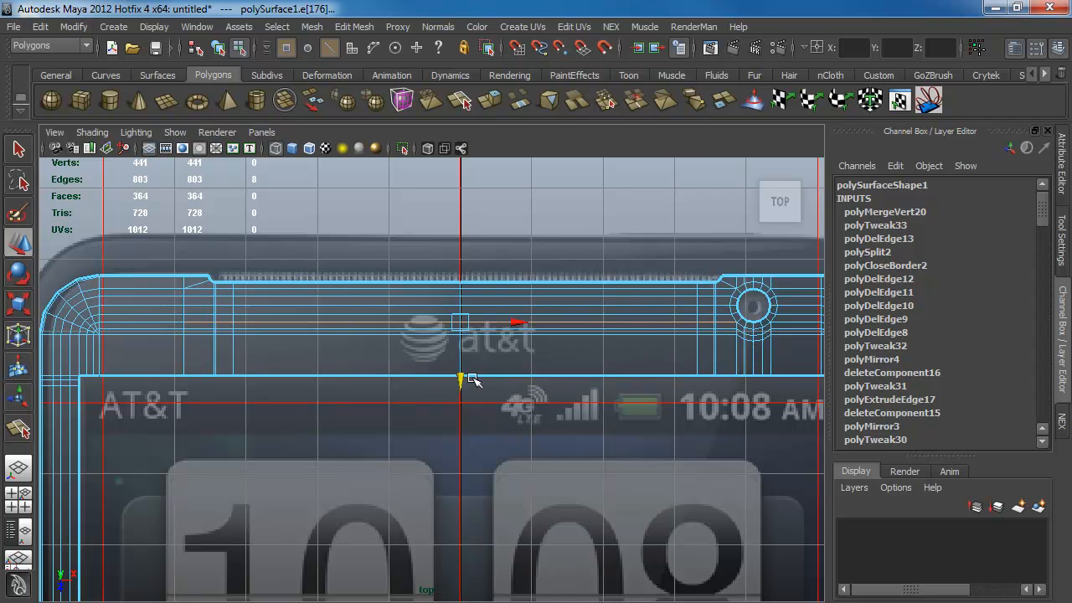
{"action": "left_click_drag", "start_coordinate": [461, 378], "coordinate": [99, 323]}
{"action": "left_click", "coordinate": [201, 316]}
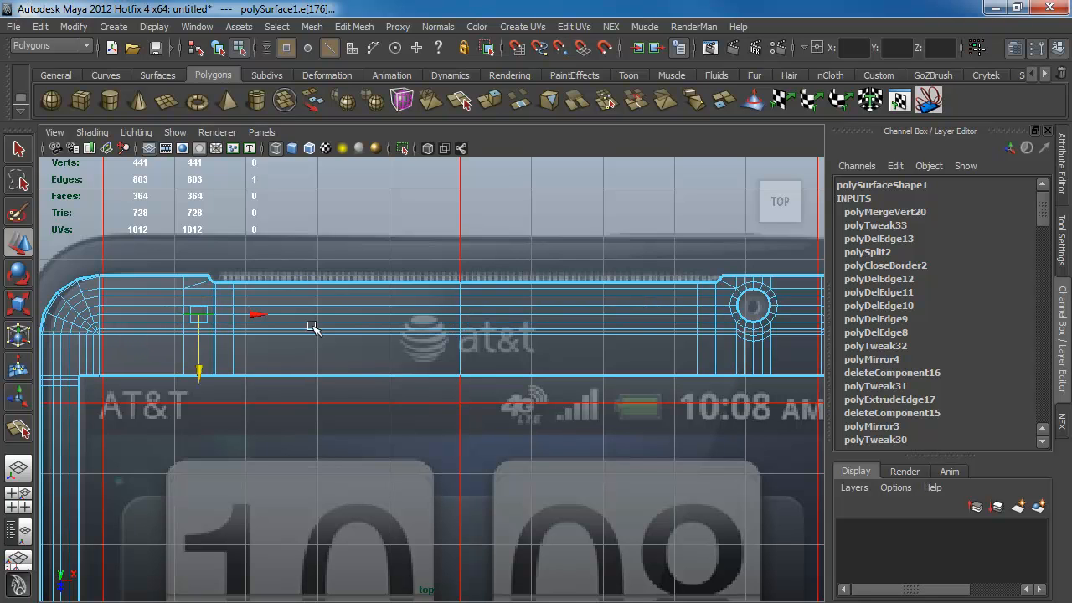
{"action": "right_click_drag", "start_coordinate": [448, 396], "coordinate": [591, 416], "text": "alt"}
{"action": "middle_click_drag", "start_coordinate": [355, 332], "coordinate": [615, 445], "text": "alt"}
{"action": "right_click_drag", "start_coordinate": [618, 446], "coordinate": [502, 409], "text": "alt"}
- Merge the doubled vertices on both side rails where they cross the horizontal centre line
{"action": "key", "text": "F8"}
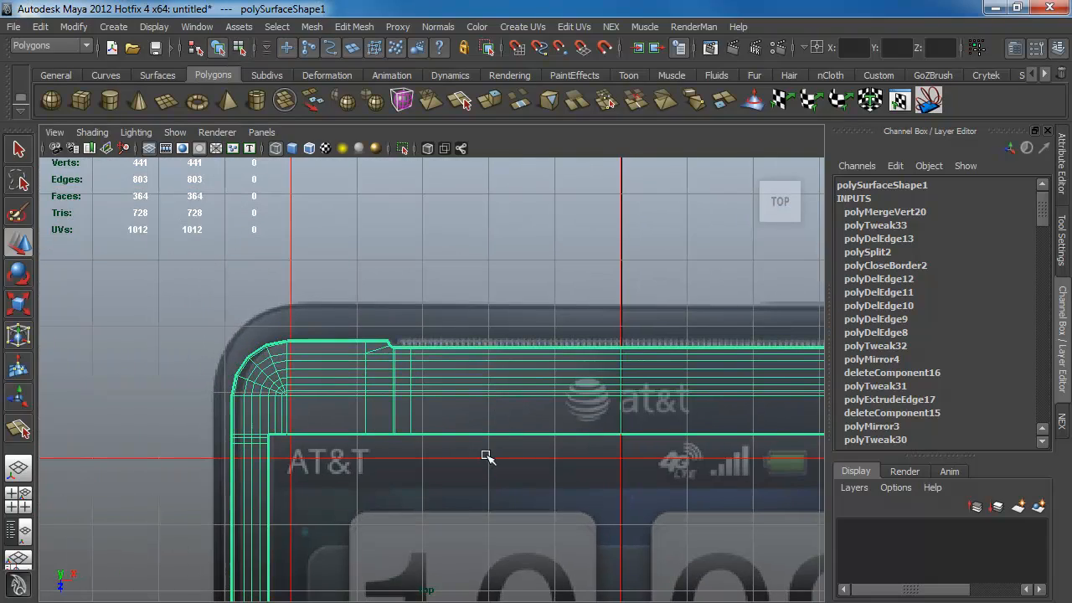
{"action": "middle_click_drag", "start_coordinate": [471, 505], "coordinate": [426, 268], "text": "alt"}
{"action": "right_click_drag", "start_coordinate": [464, 462], "coordinate": [374, 447], "text": "alt"}
{"action": "middle_click_drag", "start_coordinate": [436, 569], "coordinate": [378, 355], "text": "alt"}
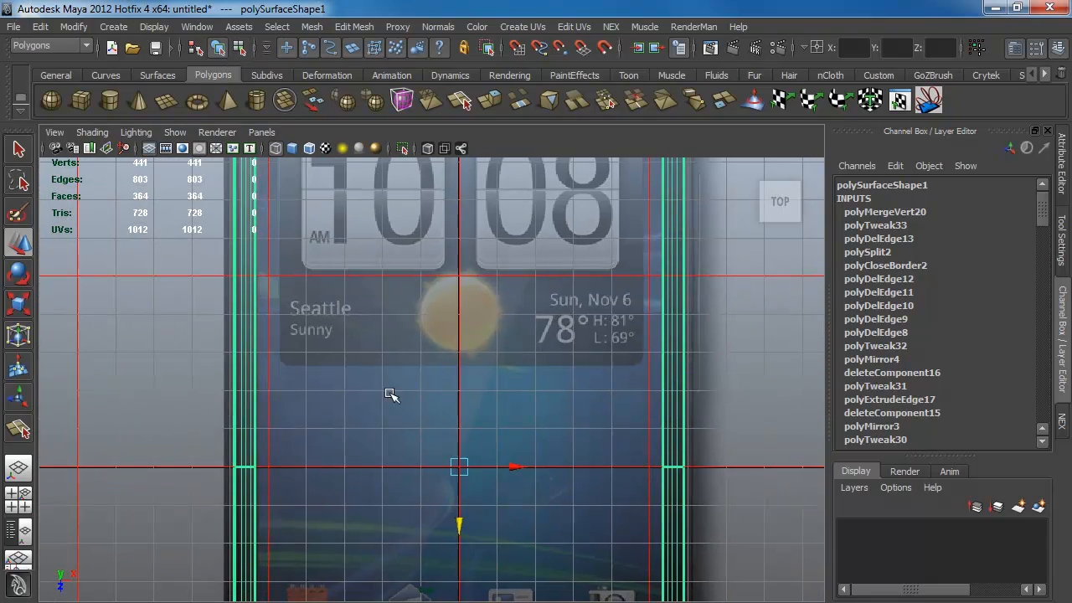
{"action": "middle_click_drag", "start_coordinate": [496, 578], "coordinate": [505, 378], "text": "alt"}
{"action": "key", "text": "F8"}
{"action": "left_click_drag", "start_coordinate": [305, 275], "coordinate": [210, 254]}
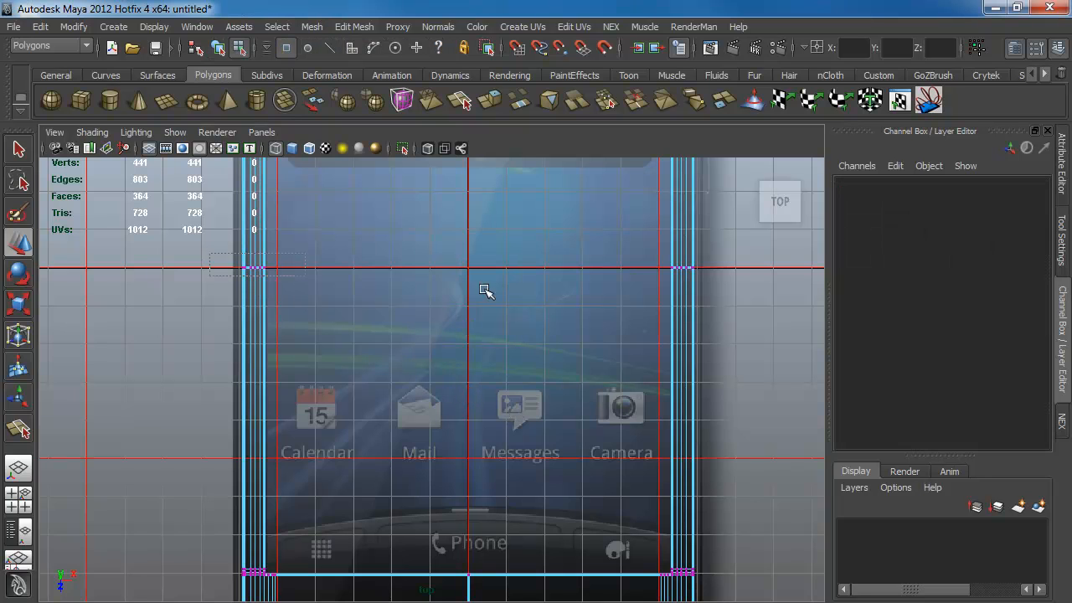
{"action": "left_click_drag", "start_coordinate": [750, 301], "coordinate": [751, 301]}
{"action": "right_click_drag", "start_coordinate": [584, 268], "coordinate": [528, 295], "text": "shift"}
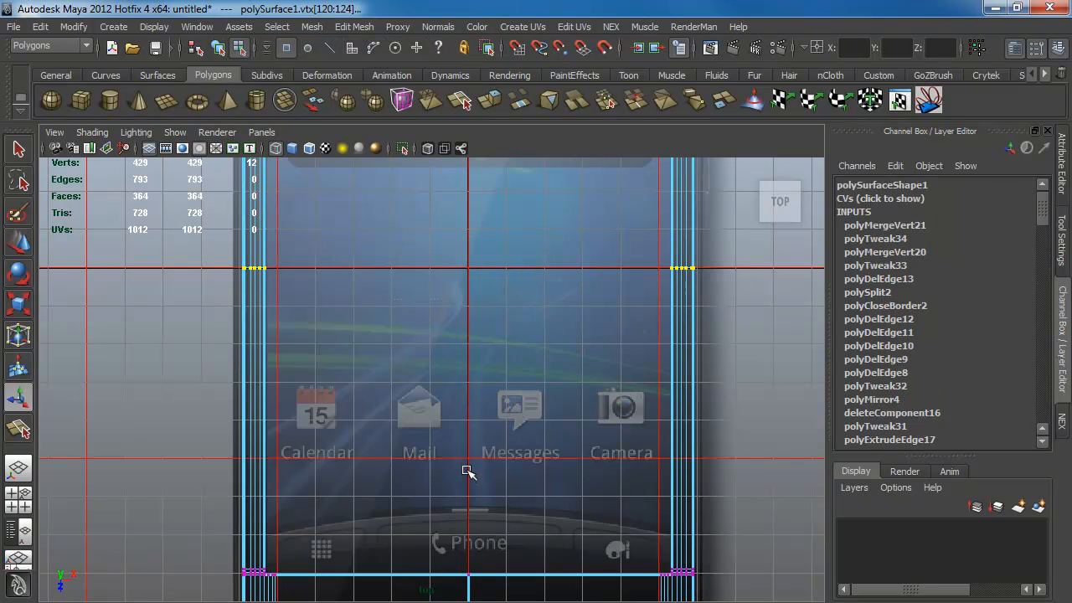
- Merge the doubled vertices on the vertical centre line of the frame's bottom section
{"action": "middle_click_drag", "start_coordinate": [467, 472], "coordinate": [511, 273], "text": "alt"}
{"action": "left_click_drag", "start_coordinate": [472, 352], "coordinate": [562, 494]}
{"action": "key", "text": "g"}
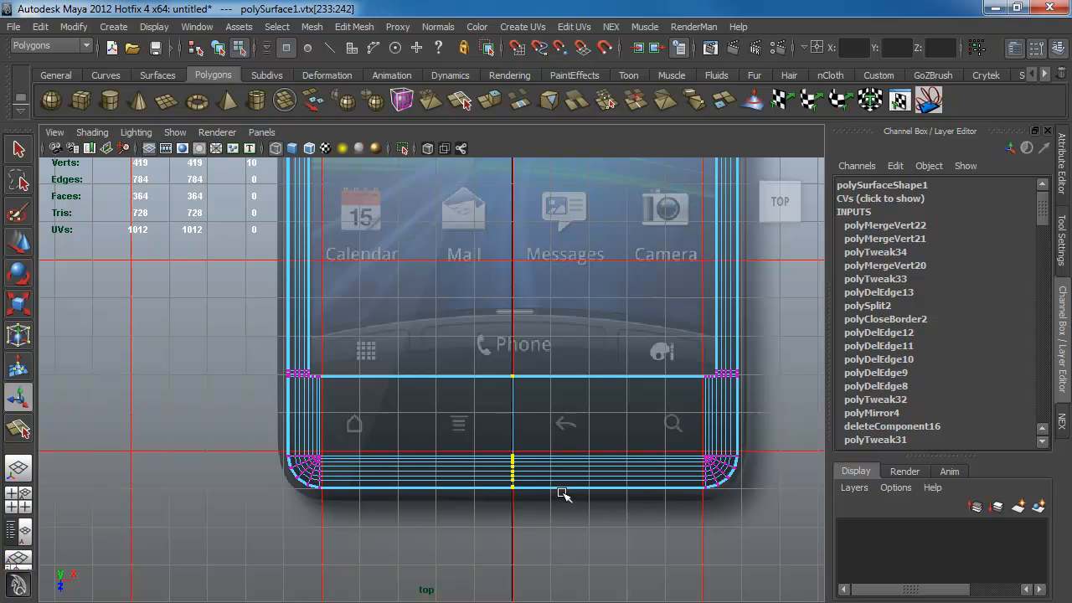
- Examine the merged frame in perspective with smooth shading to check its hole, corners and edge flow
{"action": "key", "text": "F8"}
{"action": "left_click", "coordinate": [562, 502]}
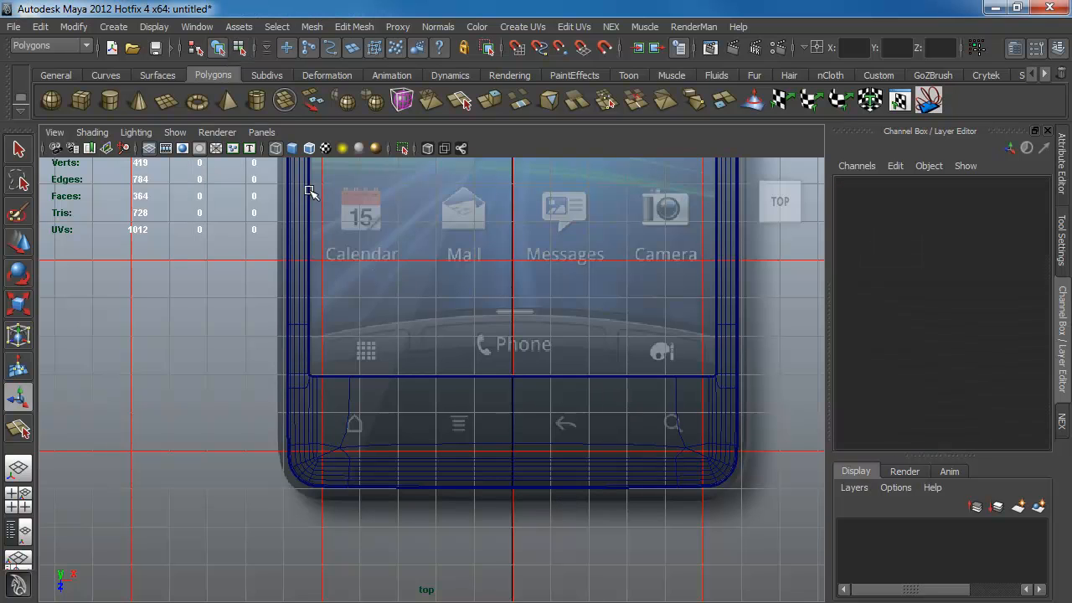
{"action": "key", "text": "space"}
{"action": "left_click_drag", "start_coordinate": [502, 313], "coordinate": [494, 269]}
{"action": "left_click_drag", "start_coordinate": [425, 307], "coordinate": [247, 303], "text": "alt"}
{"action": "right_click_drag", "start_coordinate": [246, 303], "coordinate": [193, 269], "text": "alt"}
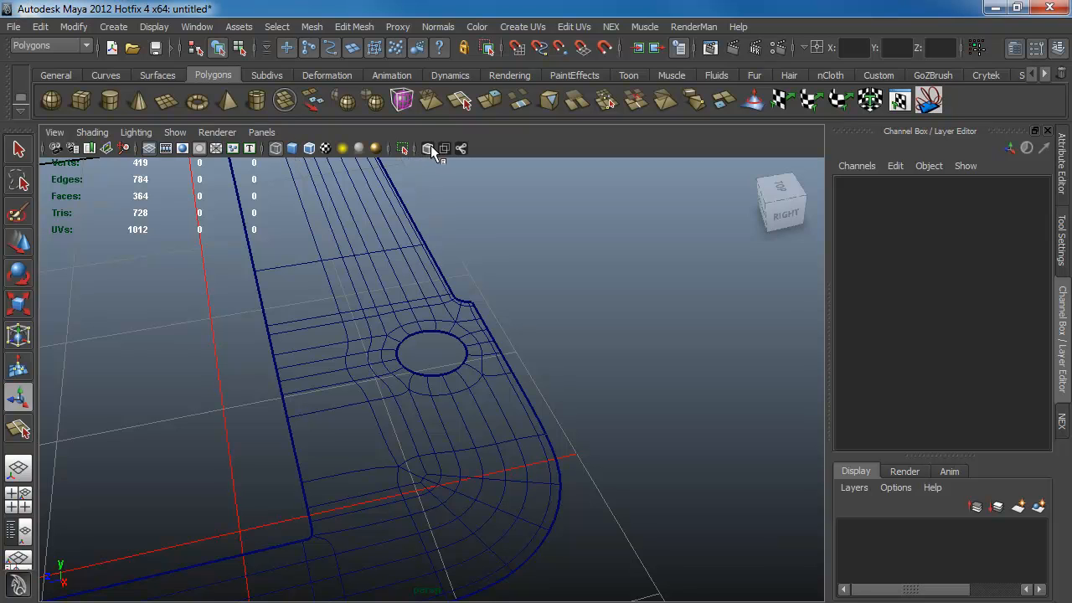
{"action": "key", "text": "5"}
{"action": "mouse_move", "coordinate": [407, 302]}
{"action": "left_mouse_down", "text": "alt"}
{"action": "mouse_move", "coordinate": [288, 325]}
{"action": "mouse_move", "coordinate": [295, 388]}
{"action": "mouse_move", "coordinate": [505, 433]}
{"action": "mouse_move", "coordinate": [486, 397]}
{"action": "mouse_move", "coordinate": [558, 394]}
{"action": "mouse_move", "coordinate": [593, 369]}
{"action": "mouse_move", "coordinate": [481, 321]}
{"action": "mouse_move", "coordinate": [330, 354]}
{"action": "mouse_move", "coordinate": [159, 336]}
{"action": "mouse_move", "coordinate": [470, 456]}
{"action": "mouse_move", "coordinate": [388, 407]}
{"action": "mouse_move", "coordinate": [454, 472]}
{"action": "mouse_move", "coordinate": [290, 400]}
{"action": "mouse_move", "coordinate": [534, 412]}
{"action": "mouse_move", "coordinate": [390, 460]}
{"action": "mouse_move", "coordinate": [352, 458]}
{"action": "left_mouse_up", "text": "alt"}
{"action": "left_click", "coordinate": [469, 455]}
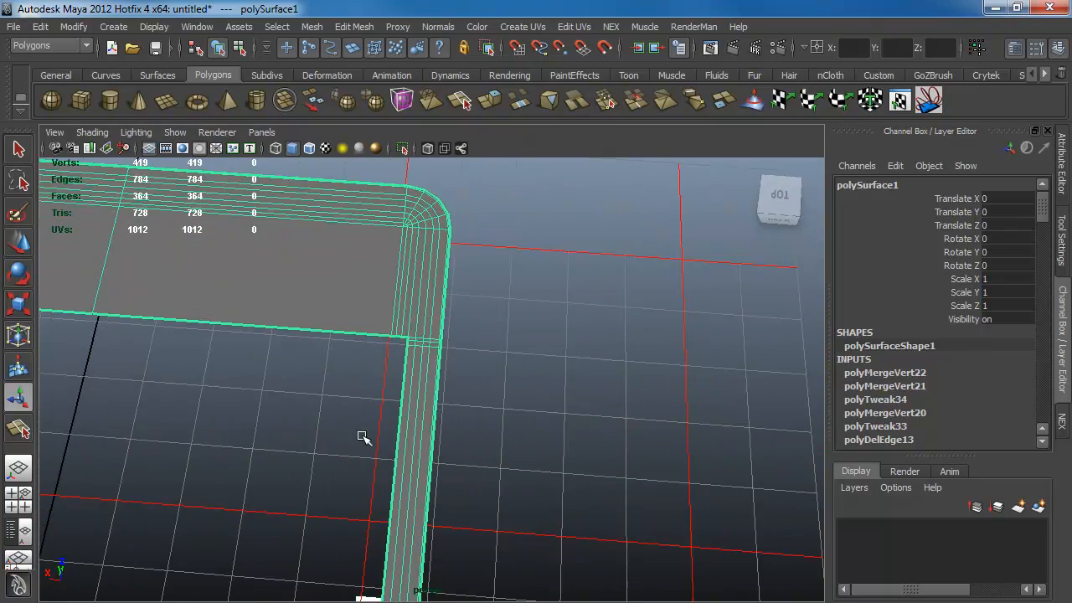
- Insert an edge loop across the frame's bottom section, just below the lower edge of the screen opening
{"action": "middle_click_drag", "start_coordinate": [299, 390], "coordinate": [489, 401], "text": "alt"}
{"action": "key", "text": "space"}
{"action": "left_click_drag", "start_coordinate": [490, 402], "coordinate": [426, 396]}
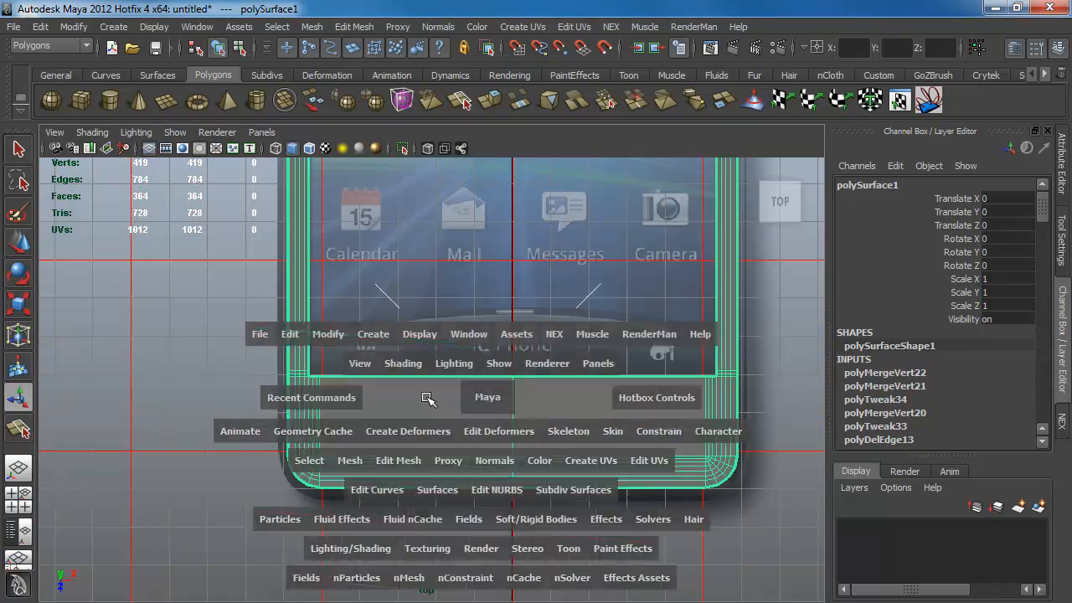
{"action": "middle_click_drag", "start_coordinate": [444, 389], "coordinate": [220, 354], "text": "alt"}
{"action": "right_click_drag", "start_coordinate": [220, 354], "coordinate": [552, 412], "text": "alt"}
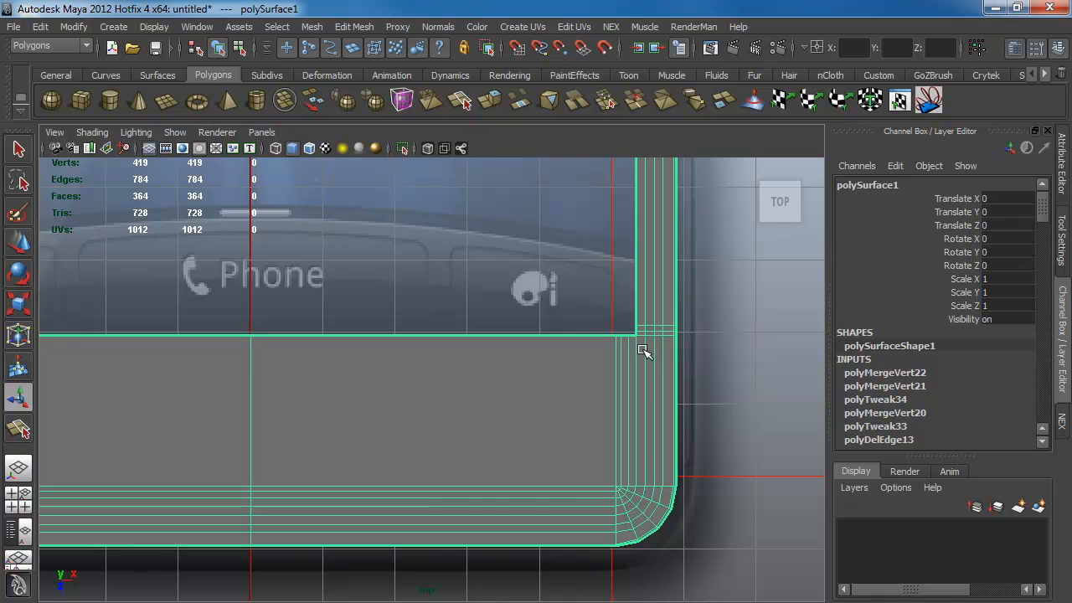
{"action": "right_click_drag", "start_coordinate": [583, 355], "coordinate": [580, 312], "text": "shift"}
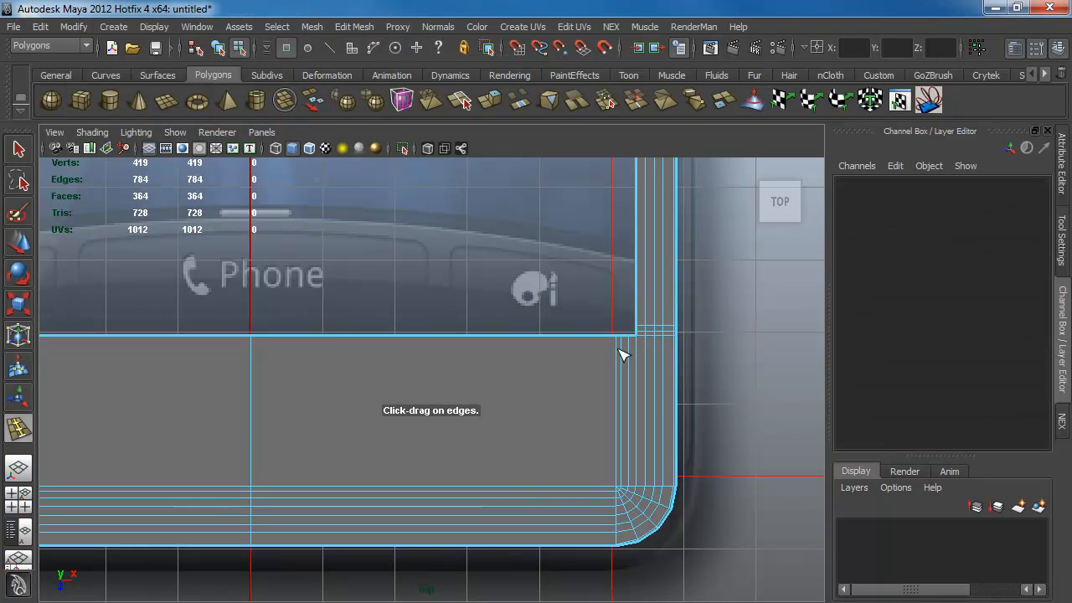
{"action": "left_click_drag", "start_coordinate": [621, 352], "coordinate": [617, 339]}
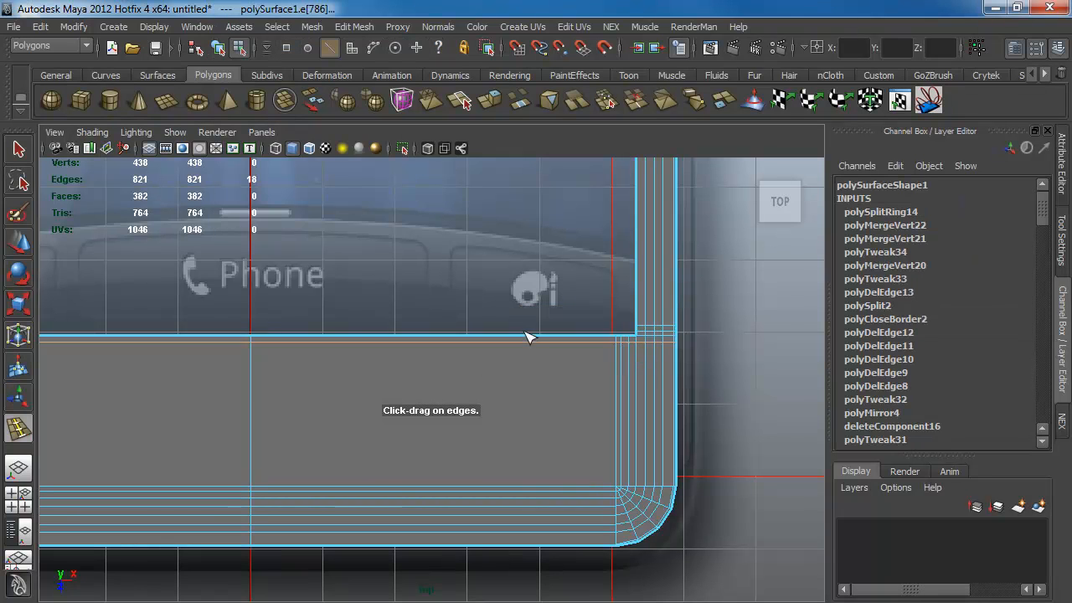
- Insert an edge loop across the frame's top section, tight against the upper edge of the screen opening
{"action": "right_click_drag", "start_coordinate": [527, 334], "coordinate": [466, 365], "text": "alt"}
{"action": "middle_click_drag", "start_coordinate": [466, 365], "coordinate": [454, 548], "text": "alt"}
{"action": "middle_click_drag", "start_coordinate": [494, 345], "coordinate": [502, 575], "text": "alt"}
{"action": "middle_click_drag", "start_coordinate": [448, 297], "coordinate": [438, 500], "text": "alt"}
{"action": "right_click_drag", "start_coordinate": [438, 500], "coordinate": [703, 548], "text": "alt"}
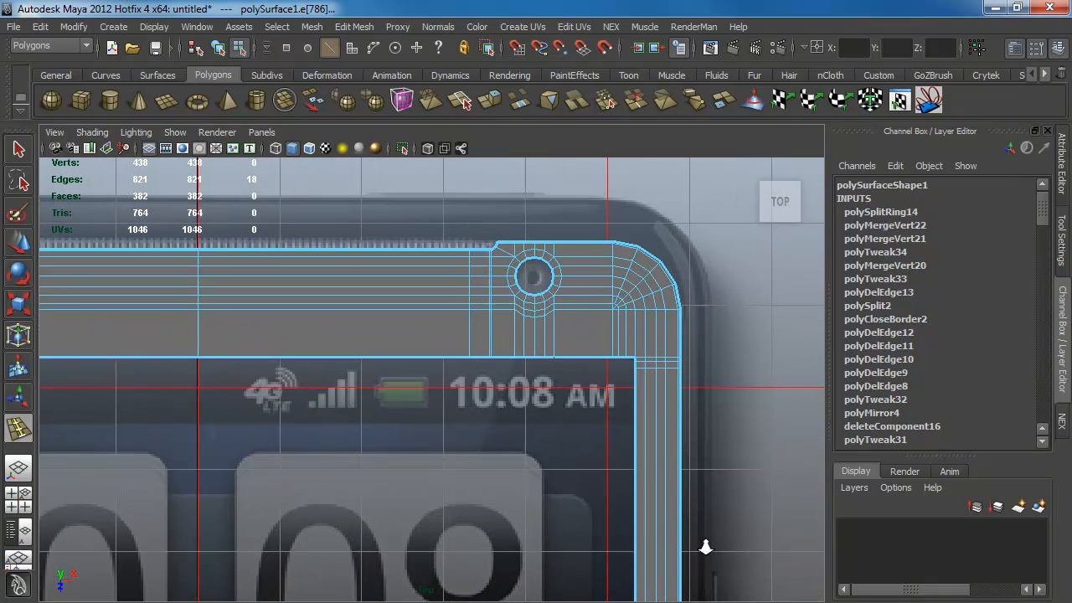
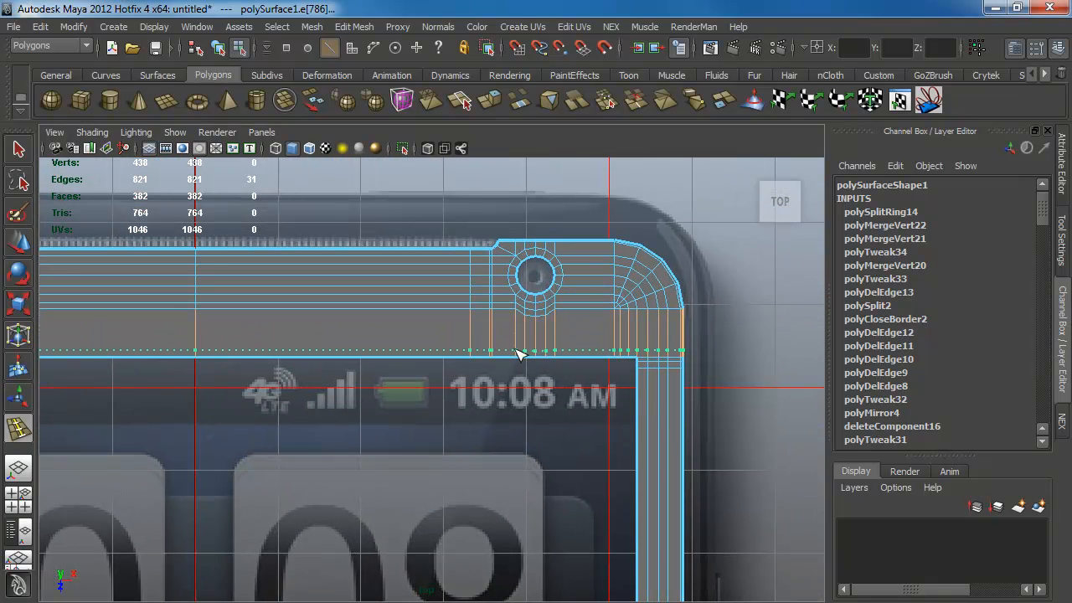
{"action": "left_click_drag", "start_coordinate": [518, 356], "coordinate": [519, 355]}
{"action": "key", "text": "r"}
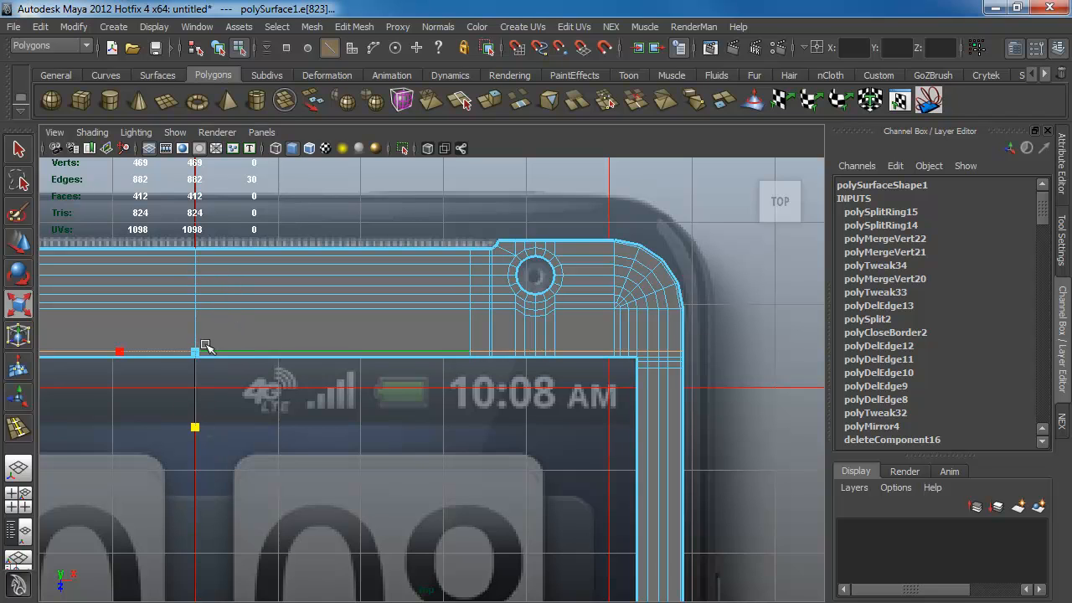
{"action": "key", "text": "w"}
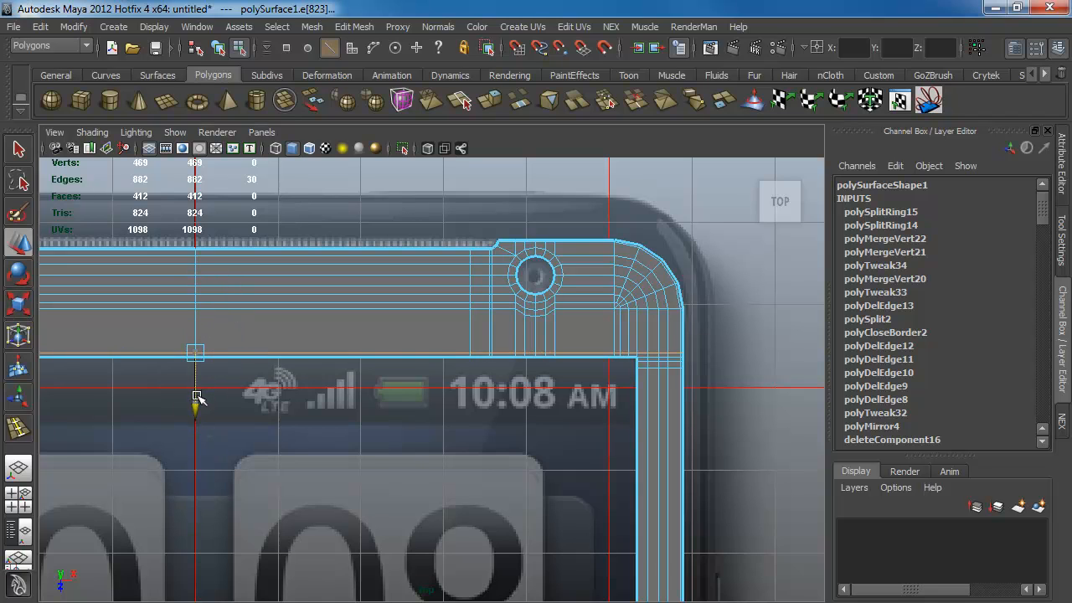
{"action": "scroll", "coordinate": [378, 431], "scroll_direction": "down", "scroll_amount": 2}
{"action": "key", "text": "F8"}
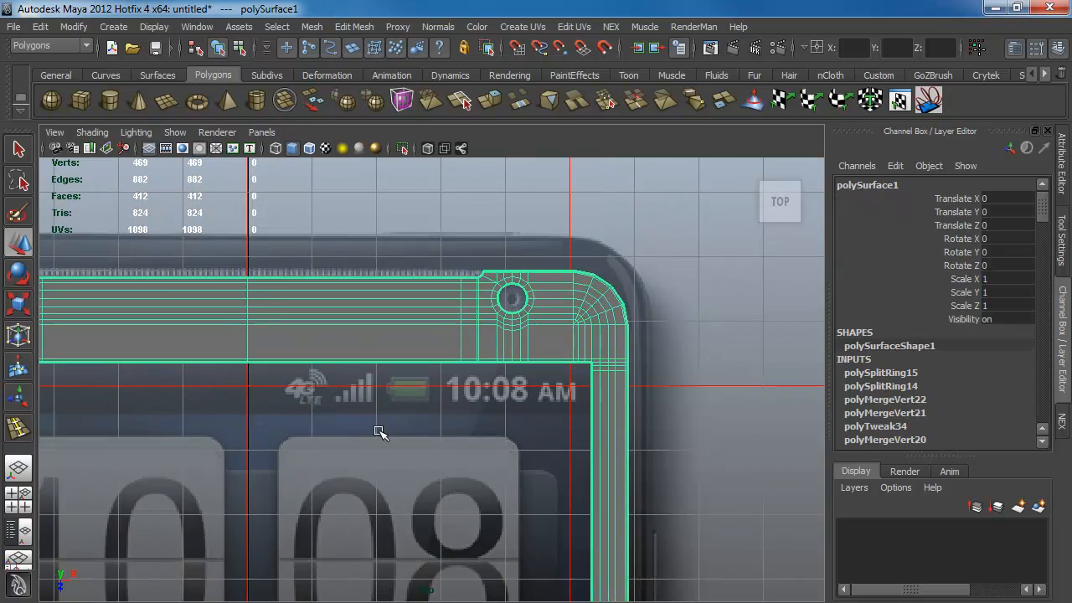
- Duplicate the whole frame and raise the copy along Y to 0.315
{"action": "middle_click_drag", "start_coordinate": [428, 408], "coordinate": [486, 373], "text": "alt"}
{"action": "right_click_drag", "start_coordinate": [444, 393], "coordinate": [269, 434], "text": "alt"}
{"action": "key", "text": "space"}
{"action": "left_click_drag", "start_coordinate": [367, 432], "coordinate": [562, 405]}
{"action": "right_click_drag", "start_coordinate": [562, 405], "coordinate": [374, 347], "text": "alt"}
{"action": "middle_click_drag", "start_coordinate": [521, 360], "coordinate": [328, 360], "text": "alt"}
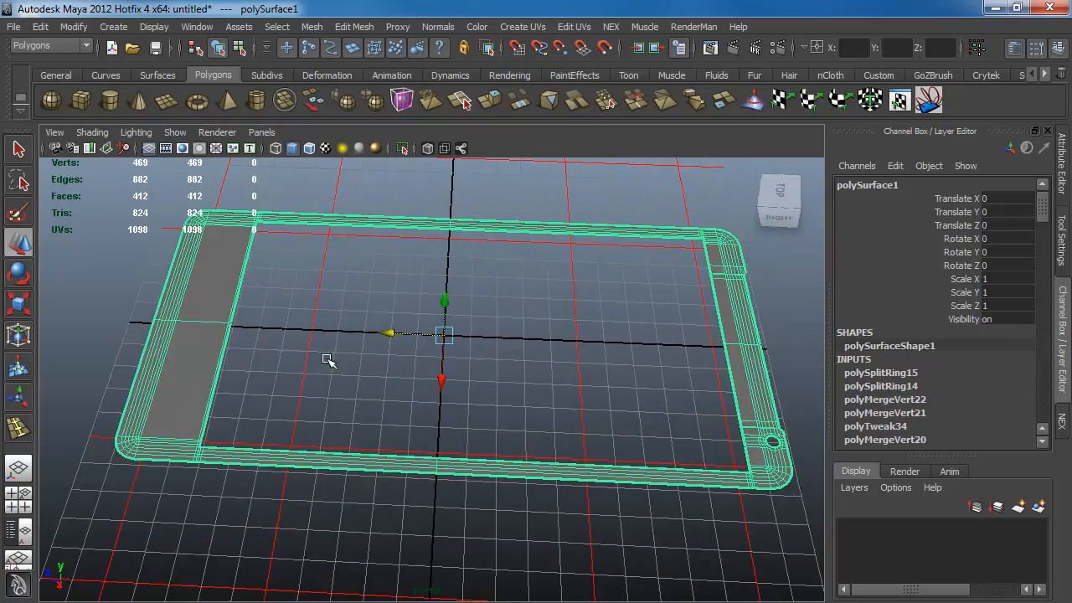
{"action": "left_click_drag", "start_coordinate": [549, 411], "coordinate": [607, 391], "text": "alt"}
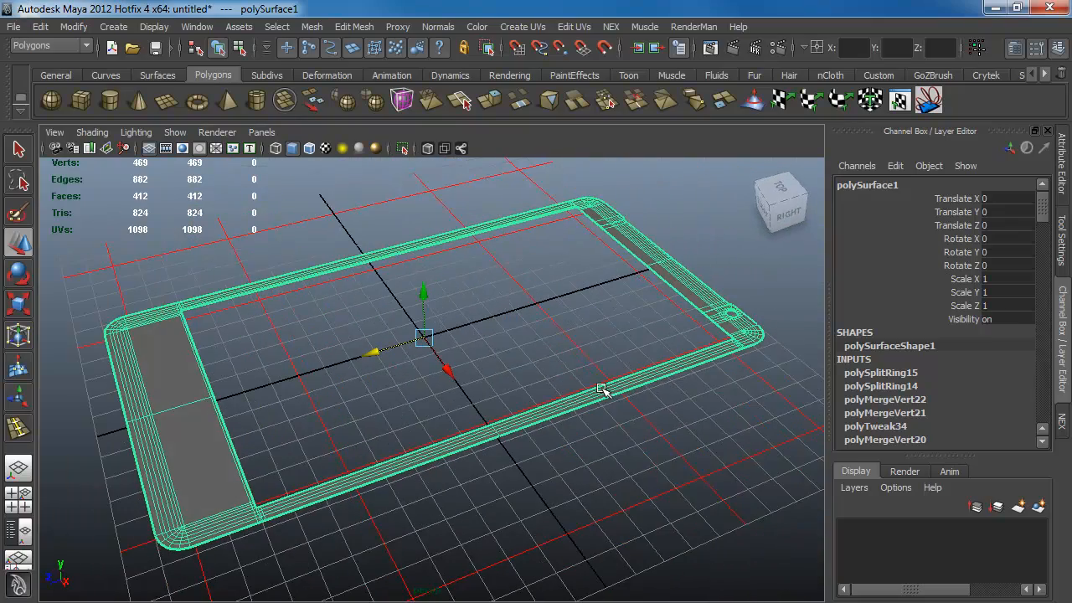
{"action": "key", "text": "ctrl+d"}
{"action": "left_click_drag", "start_coordinate": [351, 412], "coordinate": [385, 397], "text": "alt"}
{"action": "right_click_drag", "start_coordinate": [385, 397], "coordinate": [376, 288], "text": "alt"}
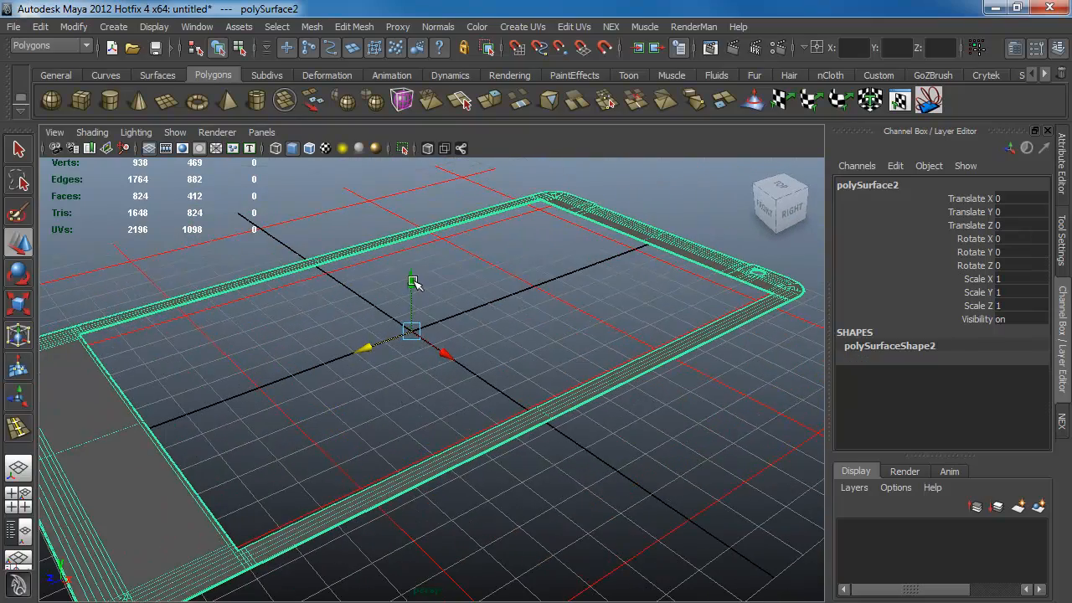
{"action": "left_click_drag", "start_coordinate": [413, 282], "coordinate": [413, 269]}
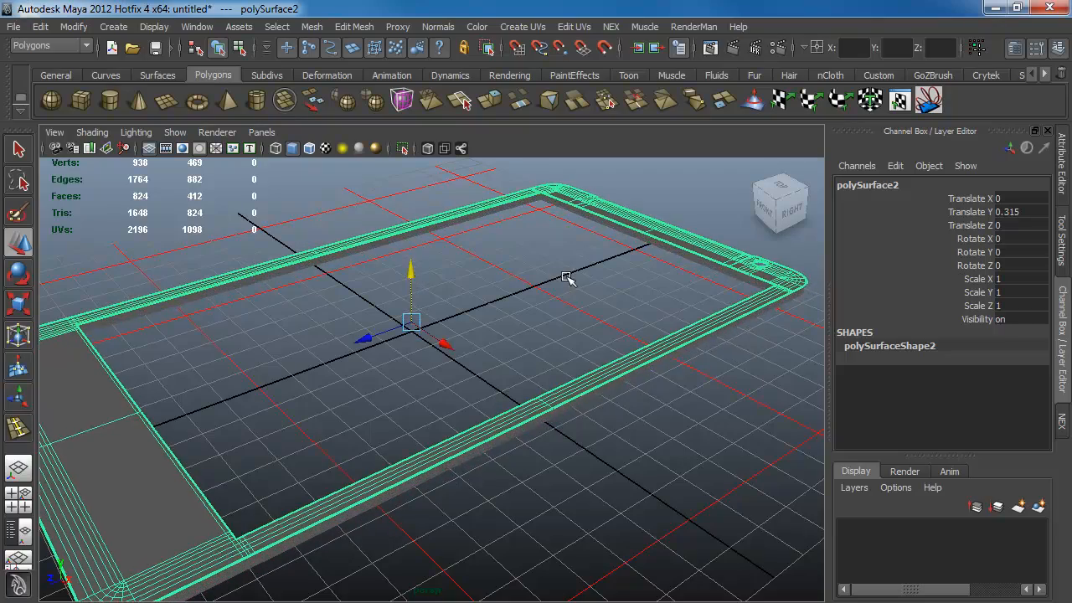
- Delete all faces on the right half of the duplicated frame, up to the vertical centre line
{"action": "left_click_drag", "start_coordinate": [567, 276], "coordinate": [326, 349], "text": "alt"}
{"action": "key", "text": "space"}
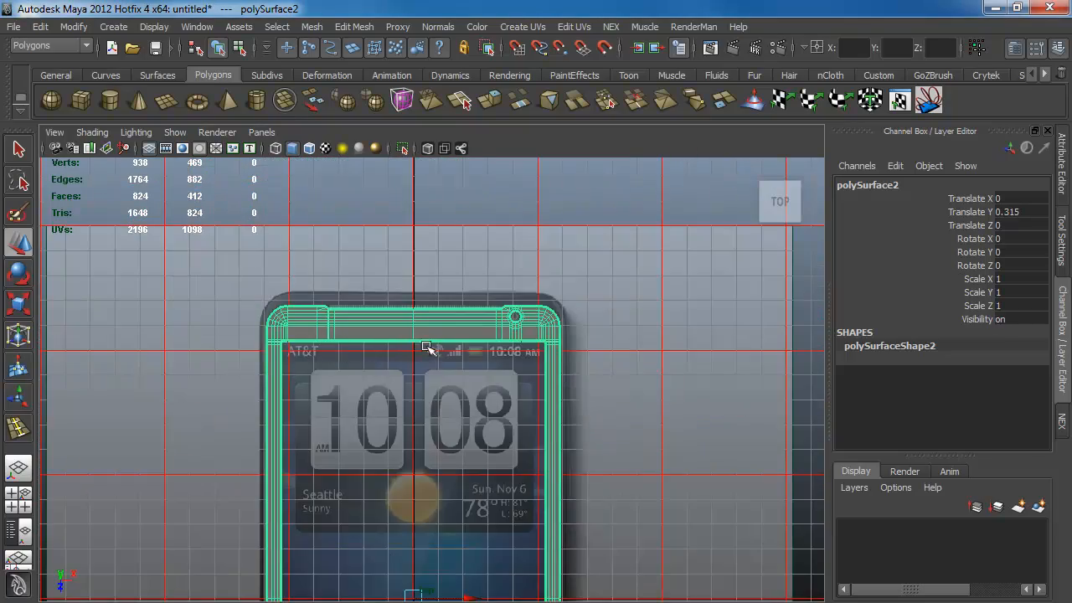
{"action": "middle_click_drag", "start_coordinate": [427, 348], "coordinate": [330, 383], "text": "alt"}
{"action": "right_click_drag", "start_coordinate": [330, 383], "coordinate": [320, 424], "text": "alt"}
{"action": "middle_click_drag", "start_coordinate": [563, 596], "coordinate": [560, 402], "text": "alt"}
{"action": "right_click_drag", "start_coordinate": [560, 402], "coordinate": [494, 371], "text": "alt"}
{"action": "key", "text": "F8"}
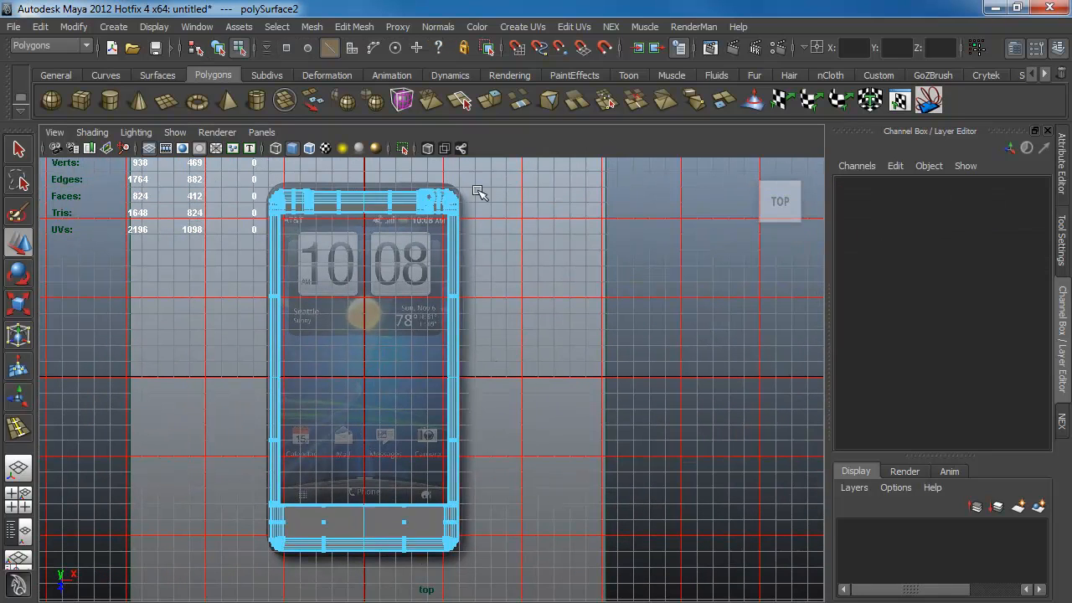
{"action": "left_click_drag", "start_coordinate": [374, 600], "coordinate": [375, 596]}
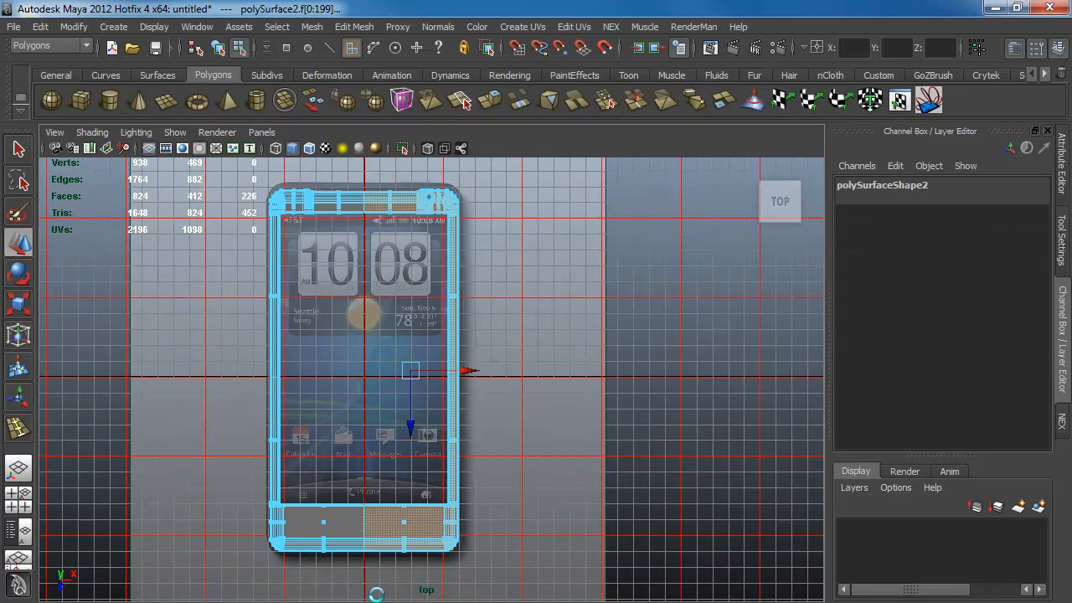
{"action": "key", "text": "Delete"}
{"action": "key", "text": "F8"}
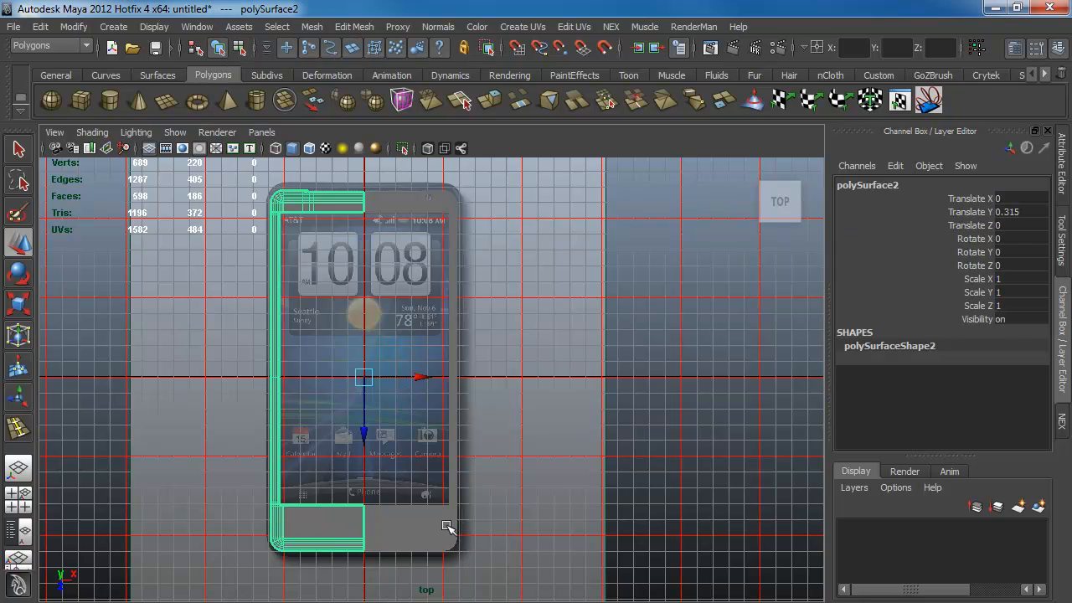
{"action": "middle_click_drag", "start_coordinate": [225, 282], "coordinate": [405, 393], "text": "alt"}
{"action": "right_click_drag", "start_coordinate": [406, 393], "coordinate": [766, 490], "text": "alt"}
{"action": "middle_click_drag", "start_coordinate": [414, 469], "coordinate": [313, 549], "text": "alt"}
{"action": "right_click_drag", "start_coordinate": [313, 550], "coordinate": [586, 575], "text": "alt"}
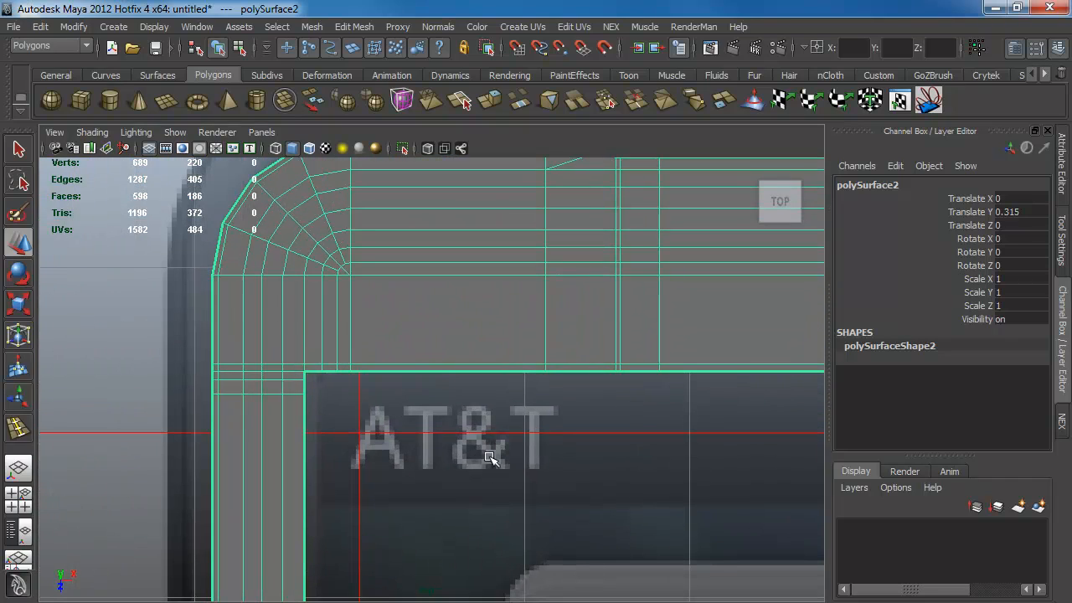
{"action": "key", "text": "F11"}
{"action": "right_click_drag", "start_coordinate": [625, 476], "coordinate": [486, 424], "text": "alt"}
{"action": "middle_click_drag", "start_coordinate": [665, 423], "coordinate": [377, 407], "text": "alt"}
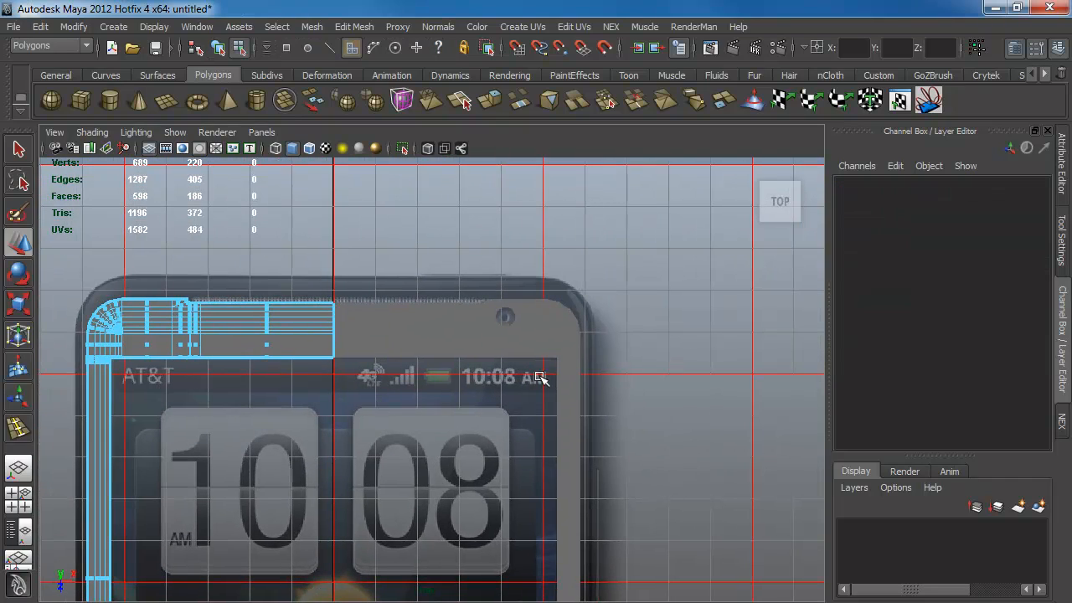
{"action": "left_click", "coordinate": [492, 350]}
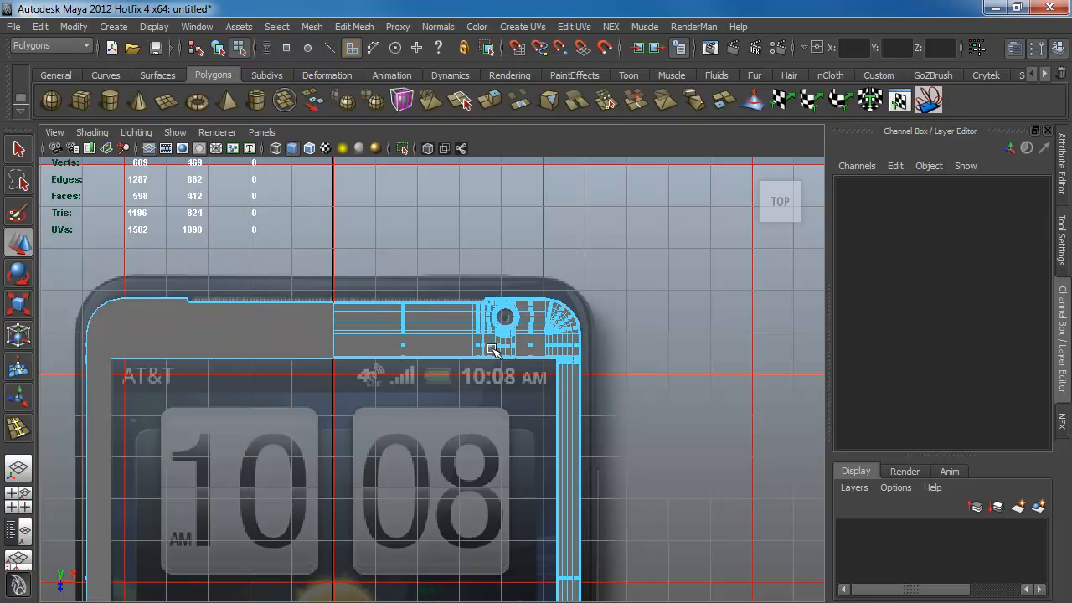
{"action": "key", "text": "F8"}
{"action": "left_click", "coordinate": [270, 332]}
- Delete the supporting horizontal edge loops beside the screen opening's upper-left and lower-left corners, including the one across the half frame's bottom section
{"action": "middle_click_drag", "start_coordinate": [210, 419], "coordinate": [452, 385], "text": "alt"}
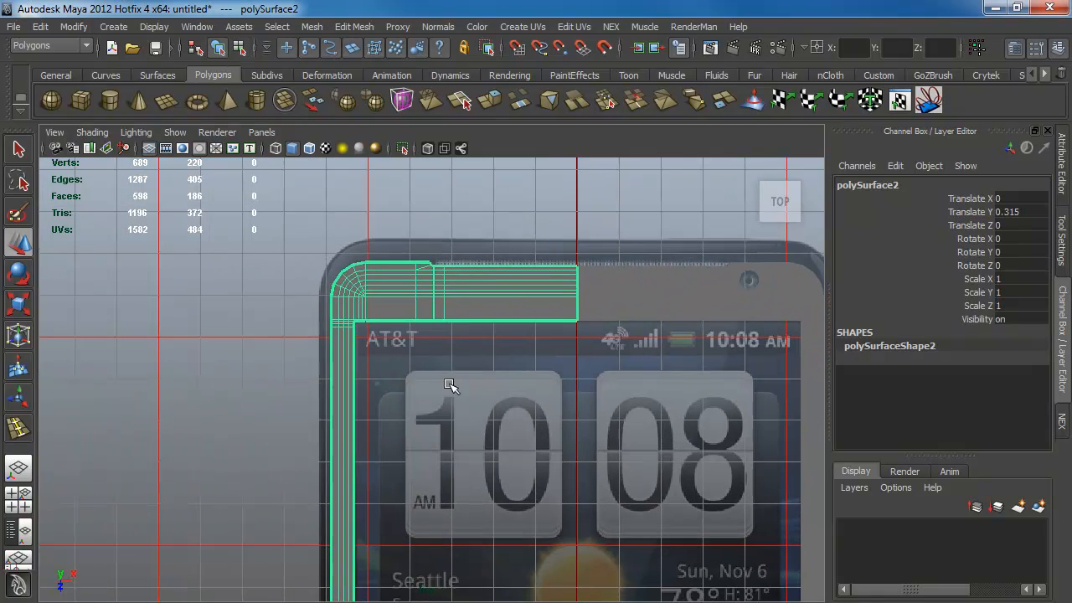
{"action": "right_click_drag", "start_coordinate": [339, 445], "coordinate": [539, 560], "text": "alt"}
{"action": "middle_click_drag", "start_coordinate": [290, 437], "coordinate": [286, 534], "text": "alt"}
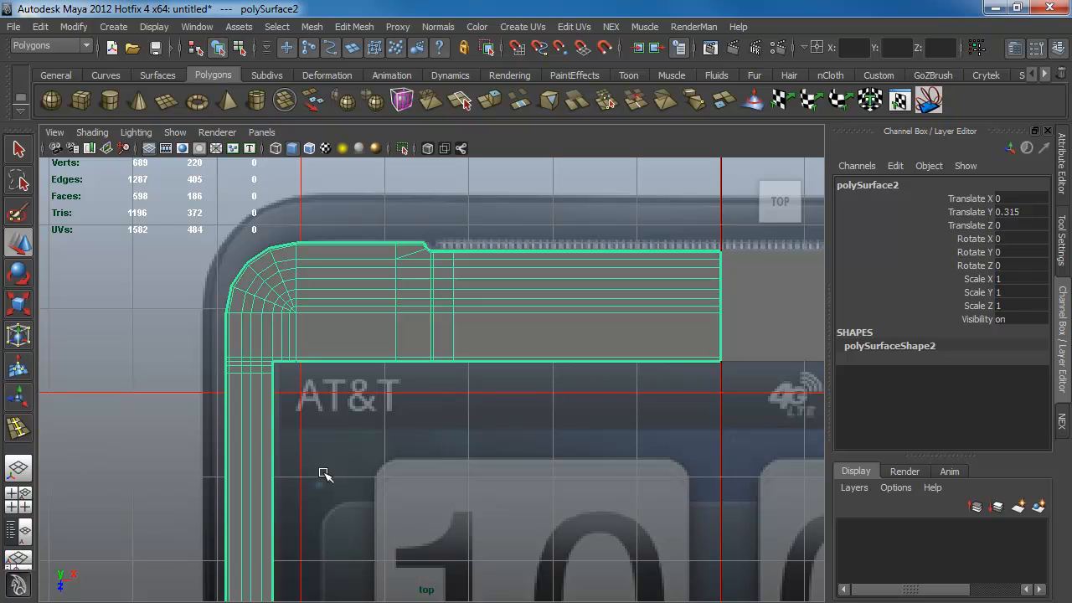
{"action": "key", "text": "F8"}
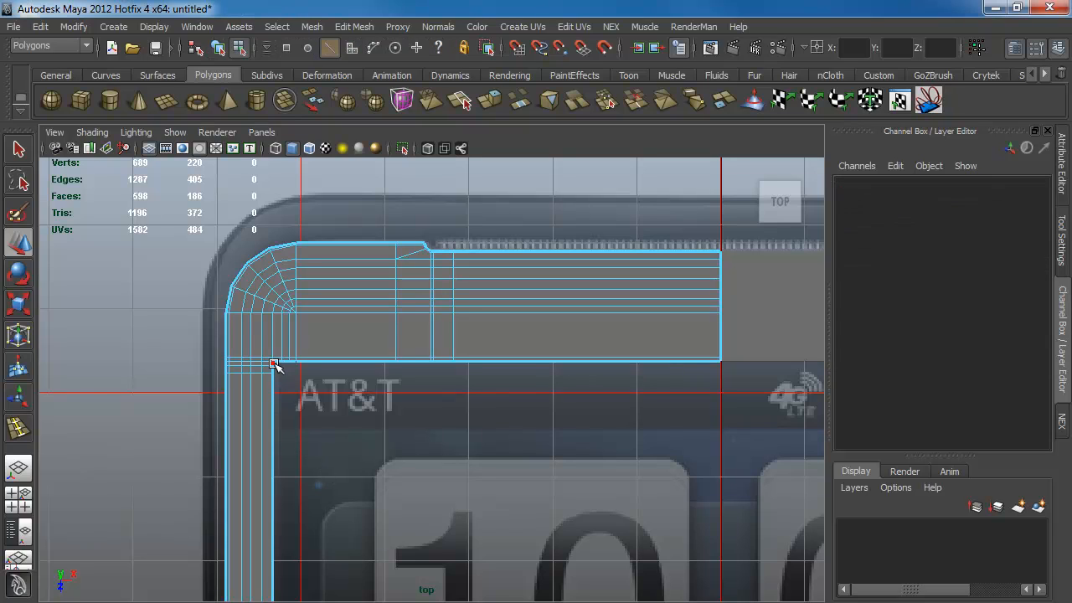
{"action": "double_click", "coordinate": [270, 365]}
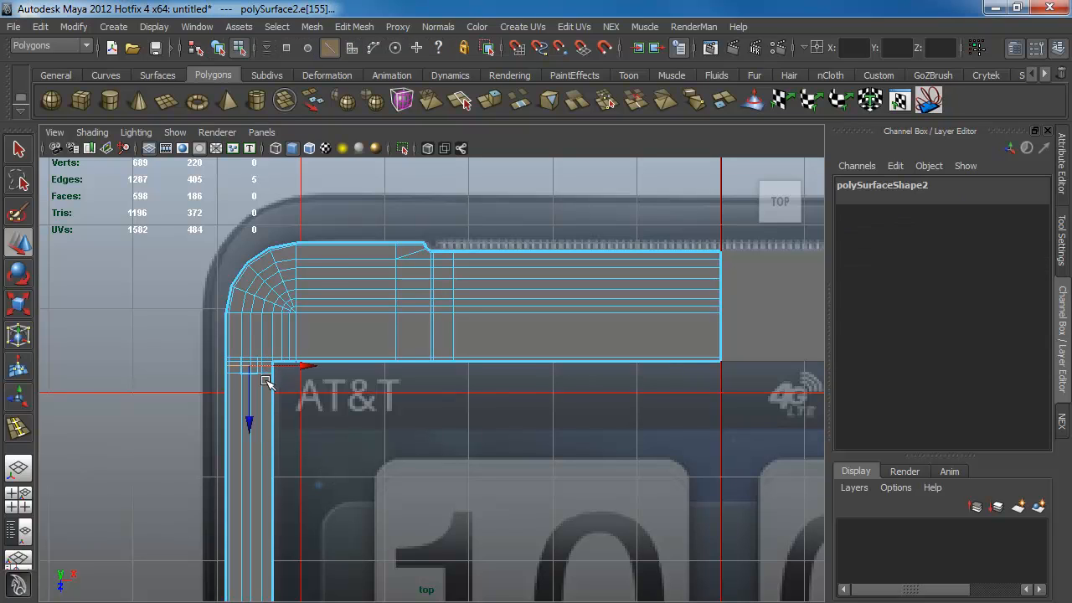
{"action": "middle_click_drag", "start_coordinate": [315, 492], "coordinate": [345, 215], "text": "alt"}
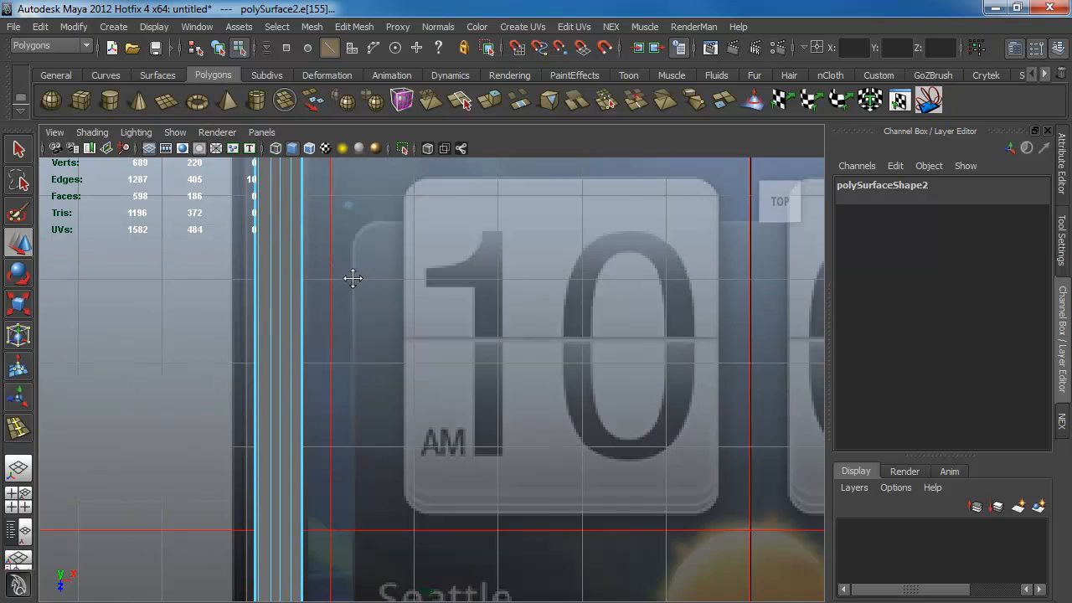
{"action": "middle_click_drag", "start_coordinate": [348, 469], "coordinate": [350, 250], "text": "alt"}
{"action": "middle_click_drag", "start_coordinate": [333, 457], "coordinate": [330, 199], "text": "alt"}
{"action": "mouse_move", "coordinate": [322, 496]}
{"action": "middle_mouse_down", "text": "alt"}
{"action": "mouse_move", "coordinate": [323, 276]}
{"action": "mouse_move", "coordinate": [313, 492]}
{"action": "middle_mouse_up", "text": "alt"}
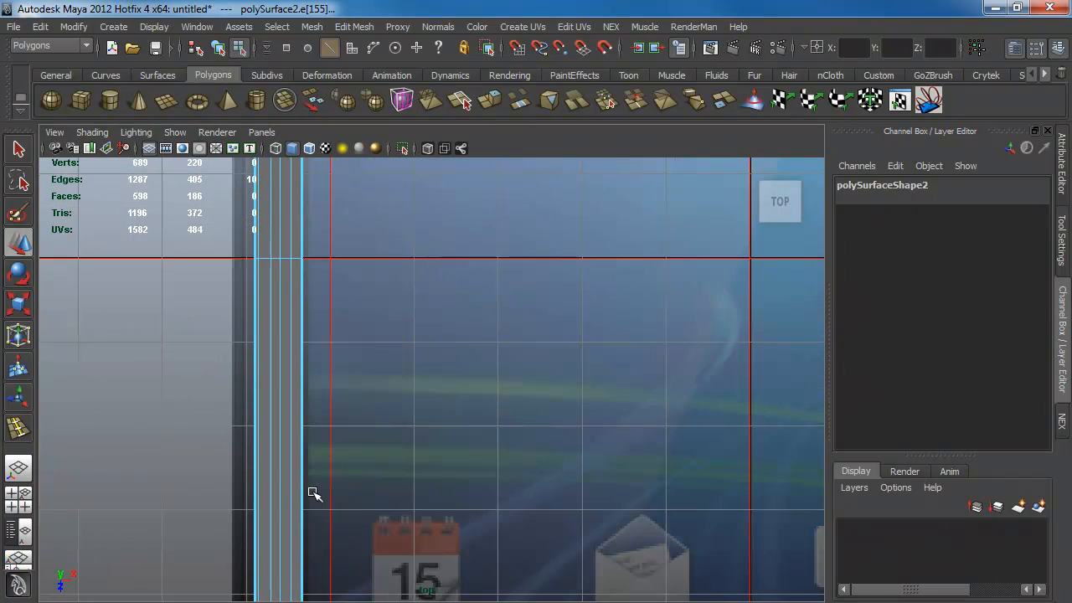
{"action": "middle_click_drag", "start_coordinate": [337, 361], "coordinate": [348, 172], "text": "alt"}
{"action": "middle_click_drag", "start_coordinate": [346, 566], "coordinate": [350, 191], "text": "alt"}
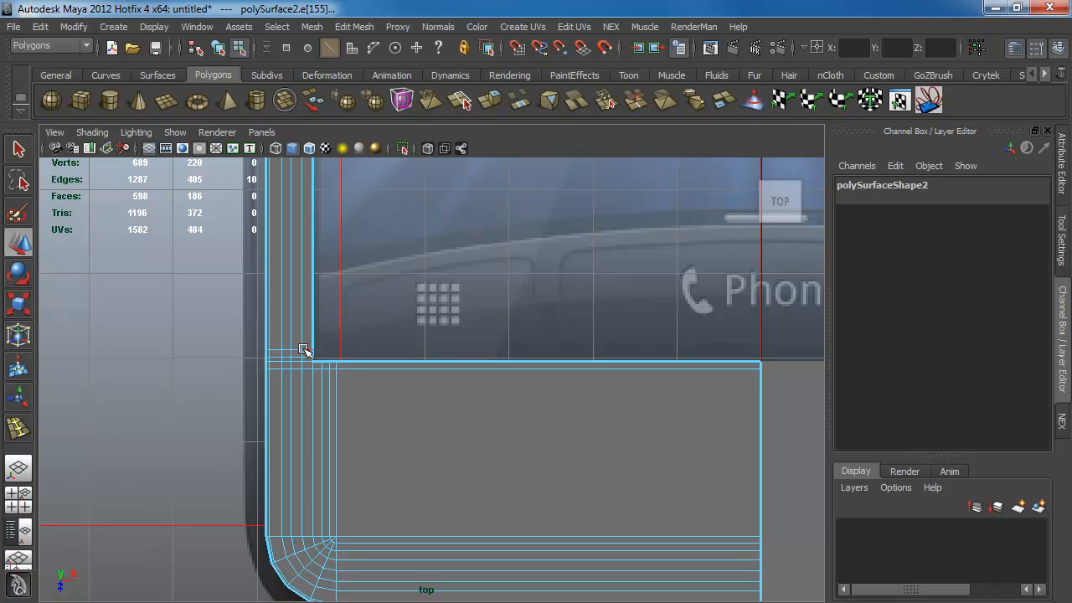
{"action": "right_click_drag", "start_coordinate": [308, 356], "coordinate": [442, 279], "text": "shift"}
{"action": "double_click", "coordinate": [389, 369]}
- Delete the horizontal edge loop just above the screen opening in the half frame's top section
{"action": "middle_click_drag", "start_coordinate": [441, 235], "coordinate": [421, 481], "text": "alt"}
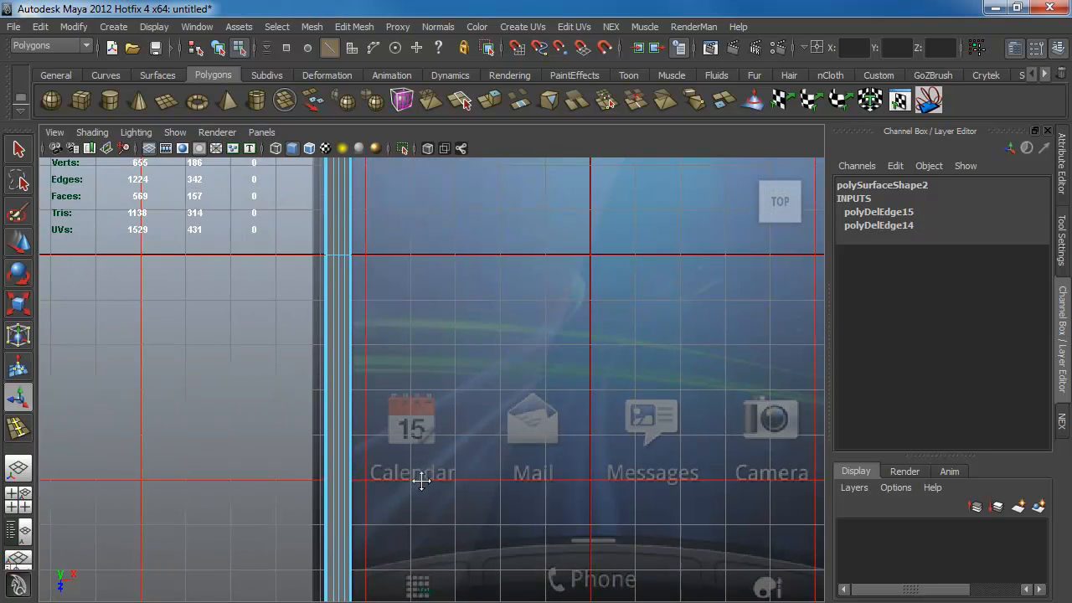
{"action": "middle_click_drag", "start_coordinate": [441, 305], "coordinate": [414, 541], "text": "alt"}
{"action": "middle_click_drag", "start_coordinate": [460, 226], "coordinate": [442, 466], "text": "alt"}
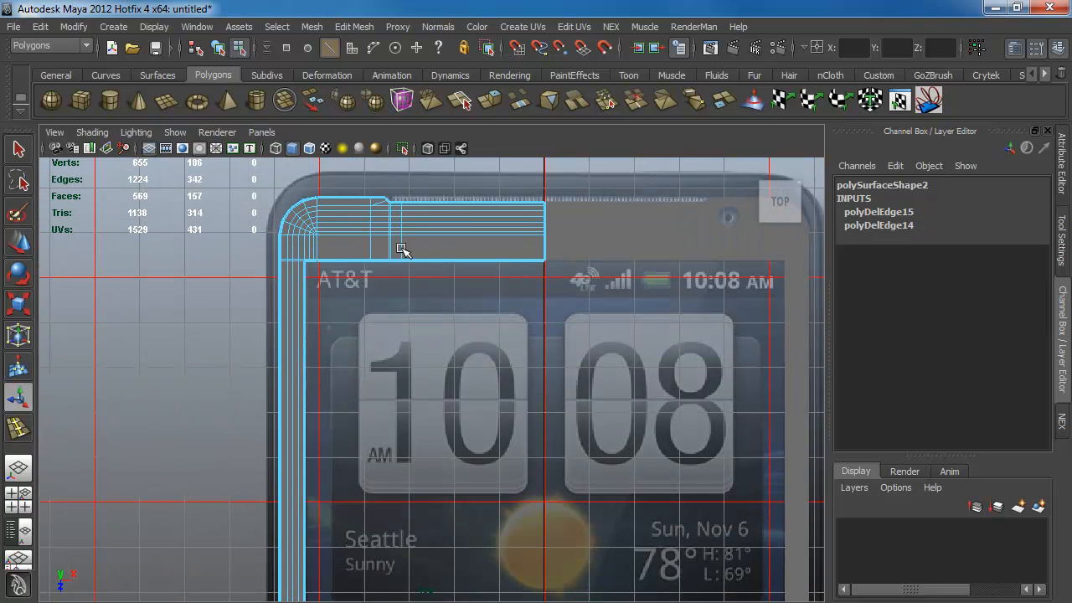
{"action": "double_click", "coordinate": [295, 258]}
{"action": "right_click_drag", "start_coordinate": [295, 258], "coordinate": [411, 307], "text": "shift"}
- Extrude the screen opening's upper edge and snap it along Z to the bottom section's inner edge, filling the opening of the half frame
{"action": "middle_click_drag", "start_coordinate": [402, 356], "coordinate": [426, 428], "text": "alt"}
{"action": "right_click_drag", "start_coordinate": [427, 428], "coordinate": [543, 494], "text": "alt"}
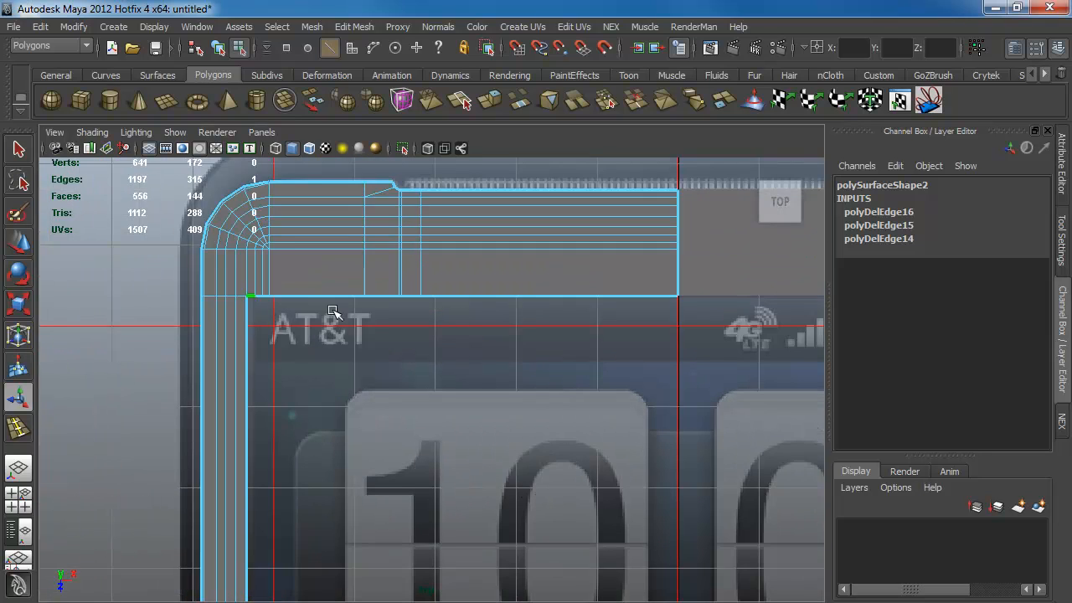
{"action": "double_click", "coordinate": [668, 296], "text": "shift"}
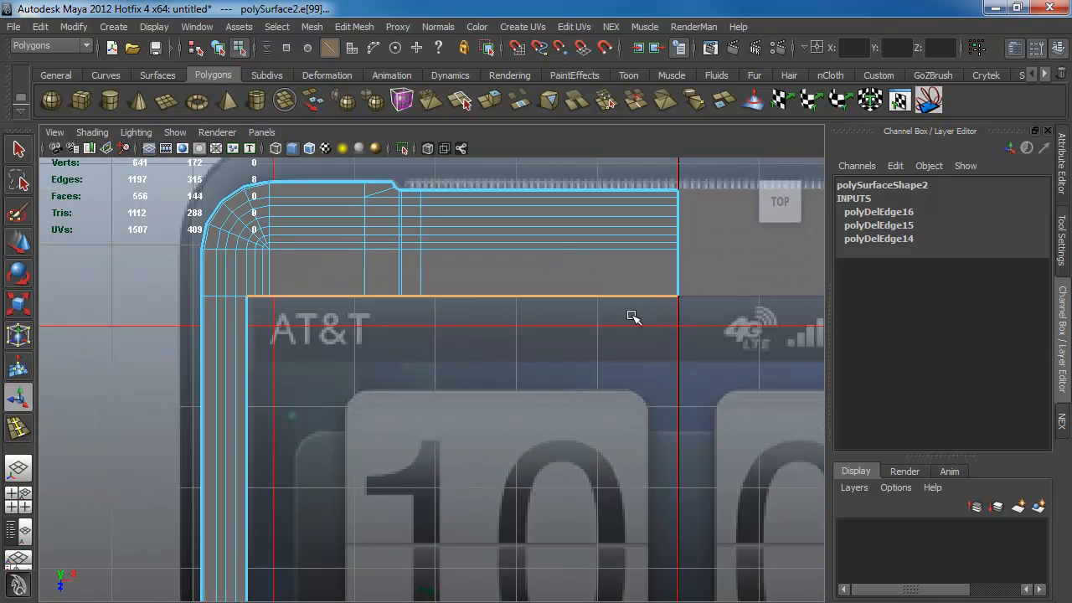
{"action": "left_click", "coordinate": [496, 98]}
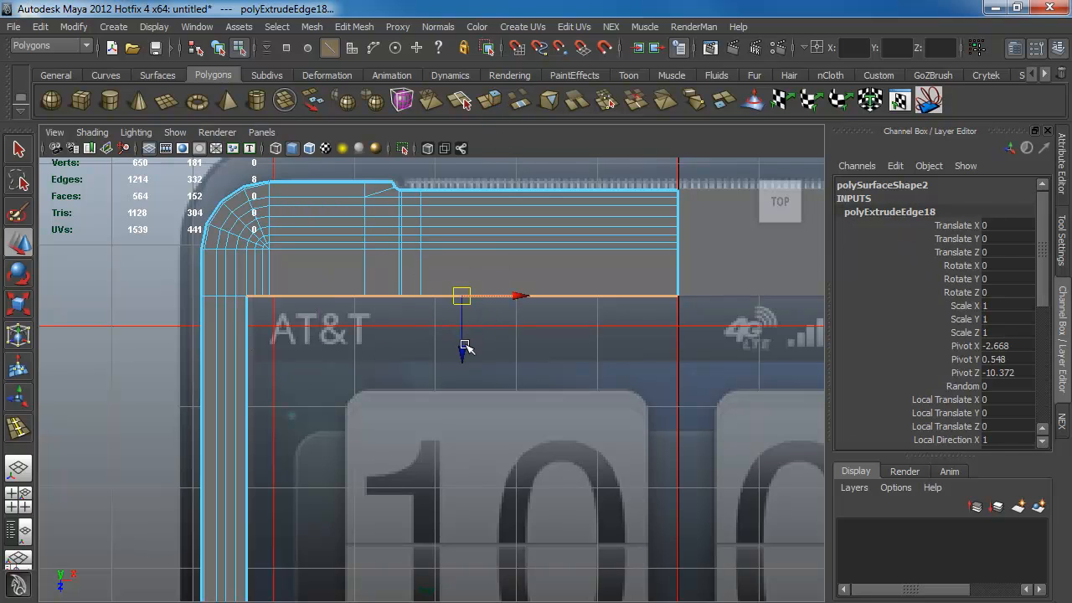
{"action": "left_click_drag", "start_coordinate": [465, 345], "coordinate": [469, 601]}
{"action": "middle_click_drag", "start_coordinate": [477, 456], "coordinate": [470, 93], "text": "alt"}
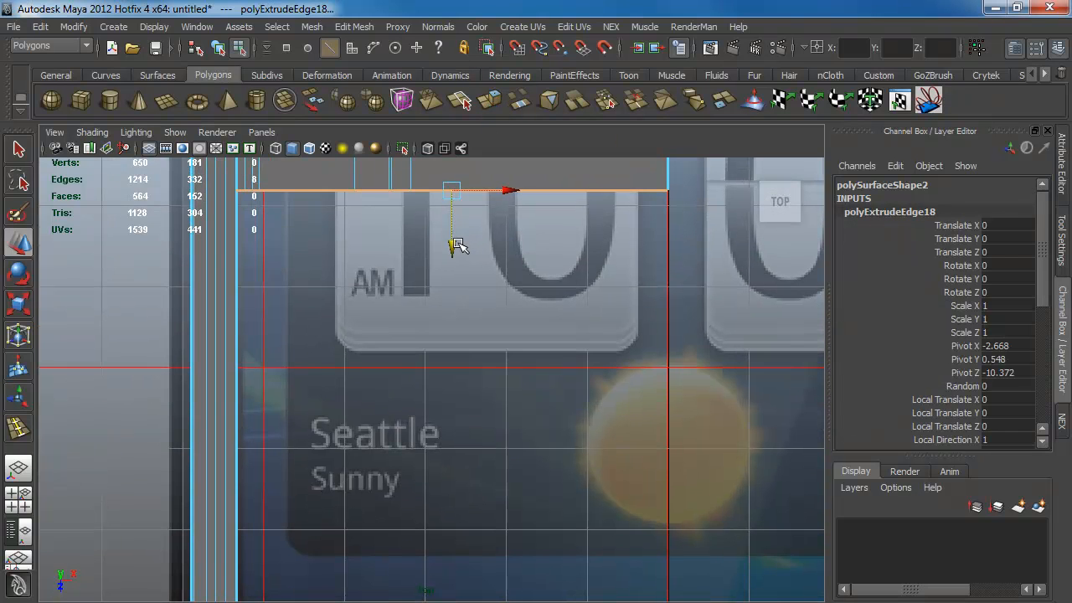
{"action": "left_click_drag", "start_coordinate": [455, 243], "coordinate": [424, 599]}
{"action": "right_click_drag", "start_coordinate": [484, 381], "coordinate": [414, 179], "text": "alt"}
{"action": "middle_click_drag", "start_coordinate": [457, 484], "coordinate": [486, 167], "text": "alt"}
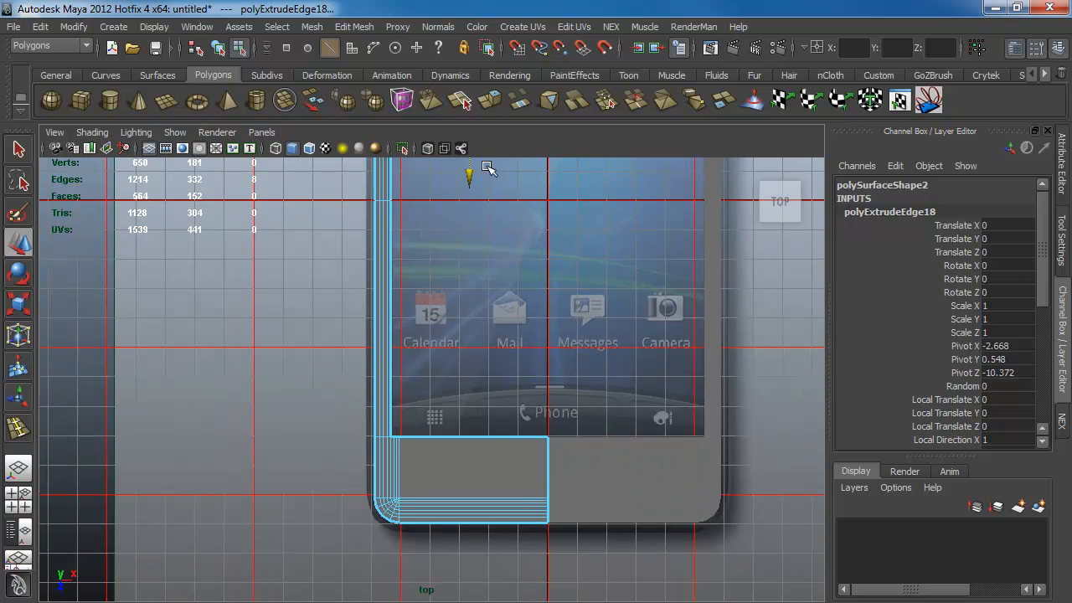
{"action": "middle_click_drag", "start_coordinate": [471, 263], "coordinate": [471, 438]}
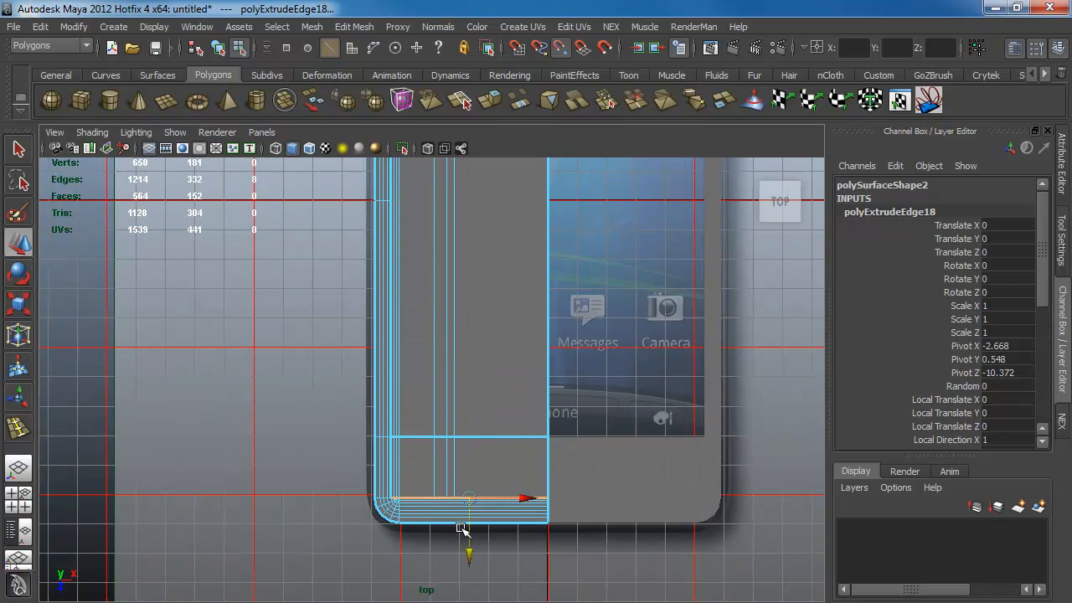
{"action": "middle_click_drag", "start_coordinate": [471, 477], "coordinate": [470, 430]}
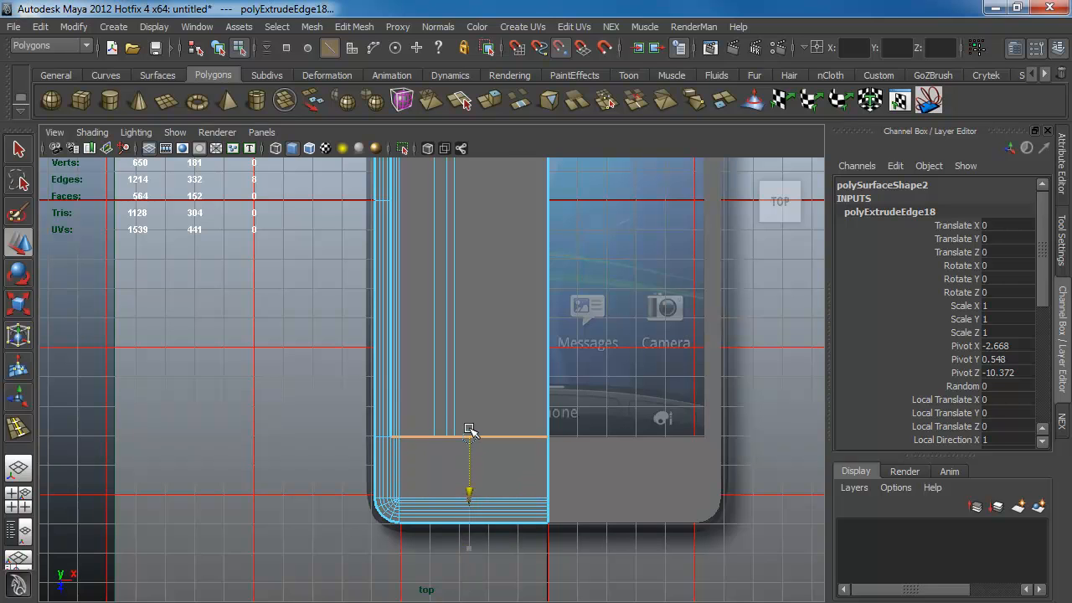
{"action": "right_click_drag", "start_coordinate": [343, 357], "coordinate": [592, 491], "text": "alt"}
{"action": "middle_click_drag", "start_coordinate": [407, 438], "coordinate": [391, 279], "text": "alt"}
{"action": "right_click_drag", "start_coordinate": [391, 280], "coordinate": [546, 409], "text": "alt"}
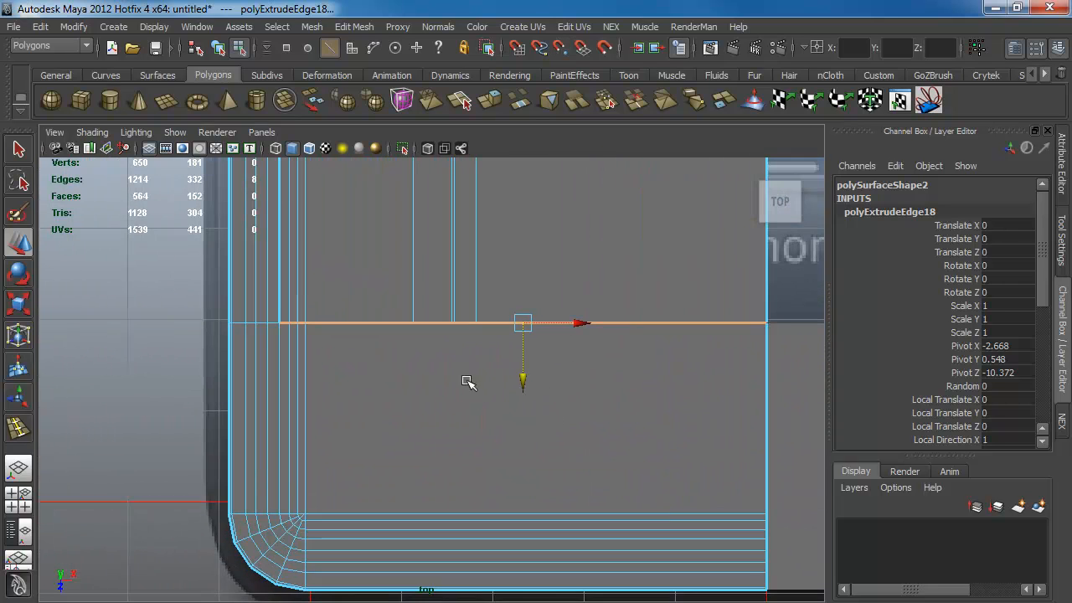
{"action": "middle_click_drag", "start_coordinate": [467, 381], "coordinate": [427, 278], "text": "alt"}
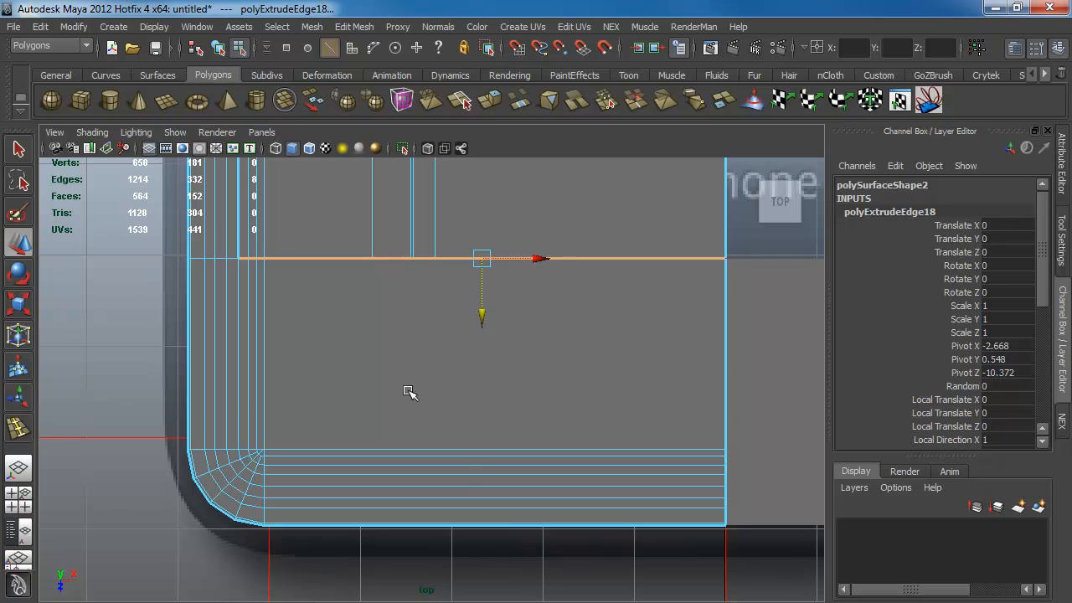
- Insert four vertical edge loops across the bottom section, below the vertical edges of the extruded screen area
{"action": "right_click_drag", "start_coordinate": [409, 392], "coordinate": [379, 446], "text": "shift"}
{"action": "left_click_drag", "start_coordinate": [379, 453], "coordinate": [436, 452]}
{"action": "key", "text": "w"}
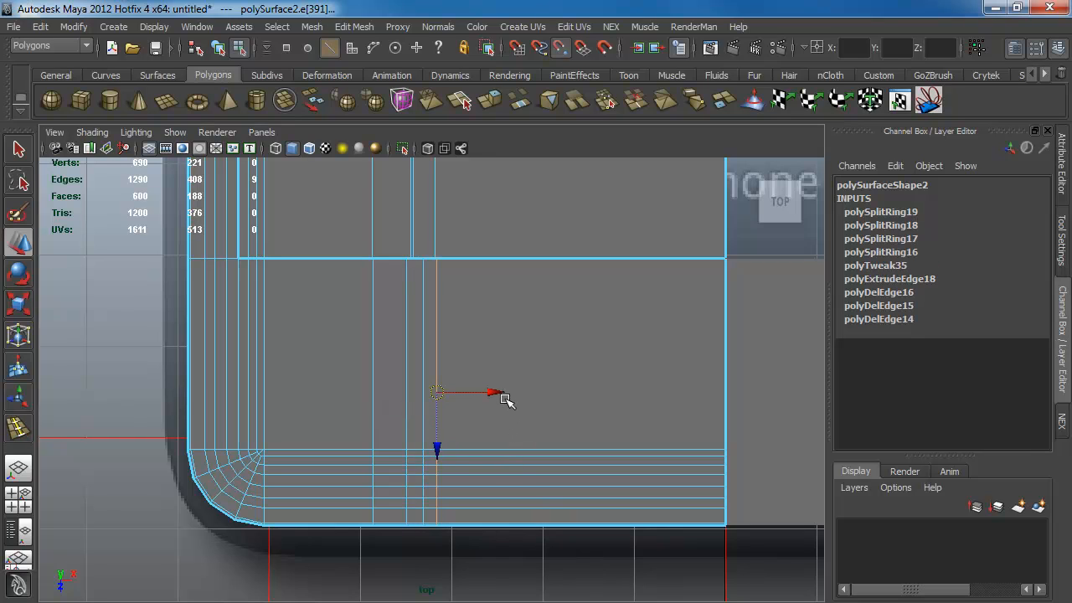
- Snap the four new vertical edge loops along X onto the matching vertical edges of the screen area above
{"action": "left_click_drag", "start_coordinate": [500, 392], "coordinate": [436, 247]}
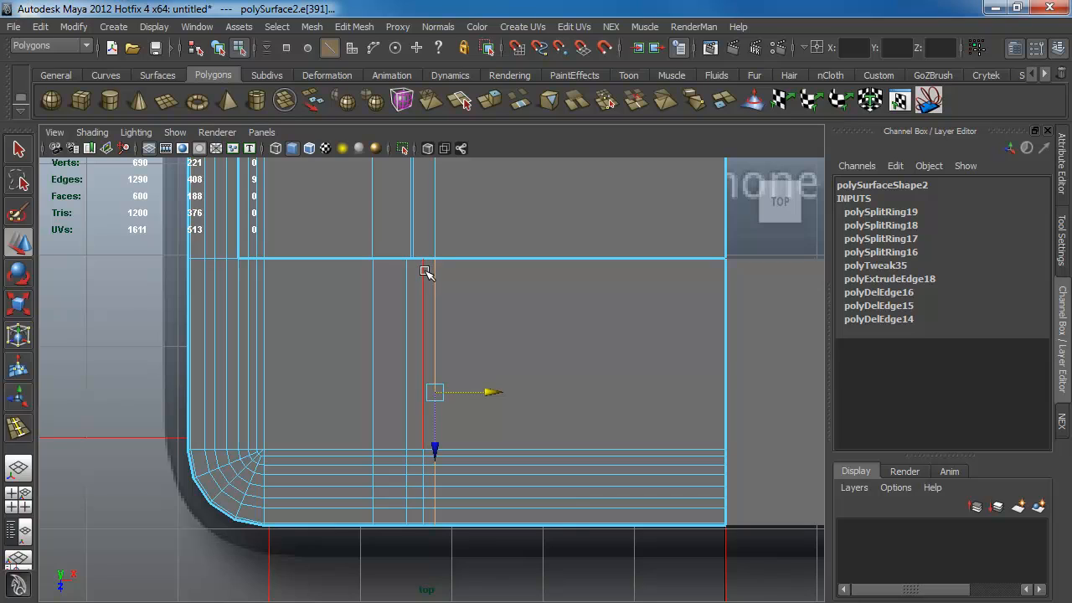
{"action": "left_click", "coordinate": [424, 270]}
{"action": "key", "text": "v"}
{"action": "left_click_drag", "start_coordinate": [479, 391], "coordinate": [419, 238]}
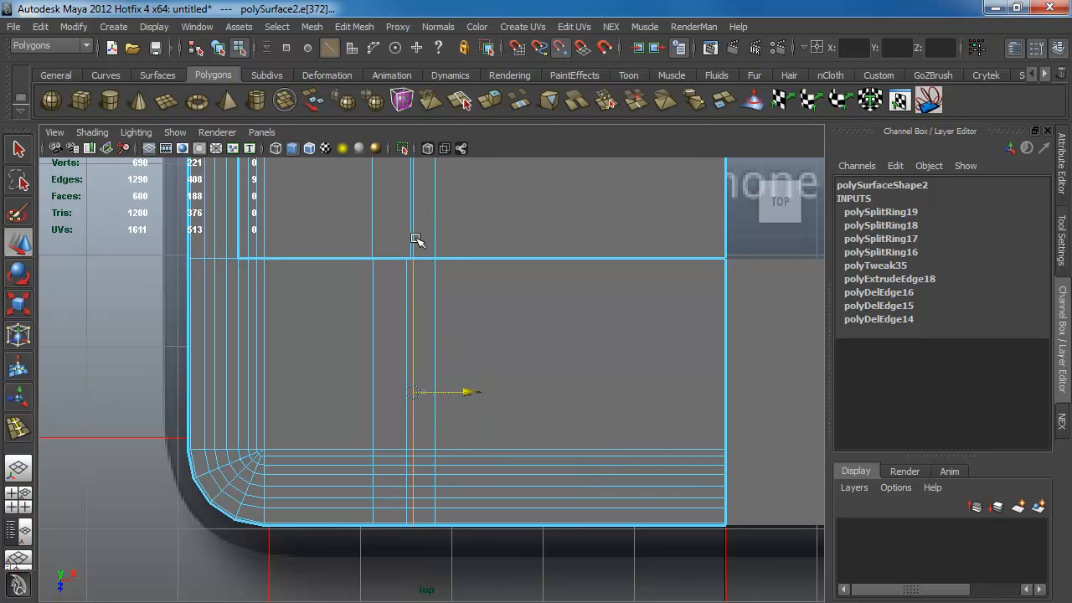
{"action": "double_click", "coordinate": [405, 299]}
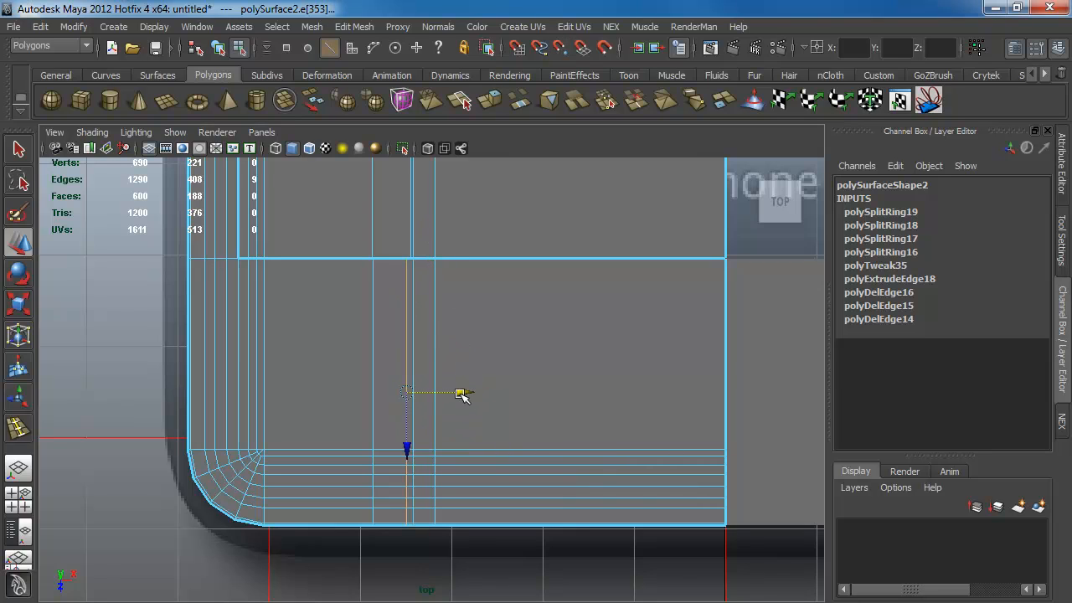
{"action": "key", "text": "v"}
{"action": "left_click_drag", "start_coordinate": [463, 392], "coordinate": [403, 258]}
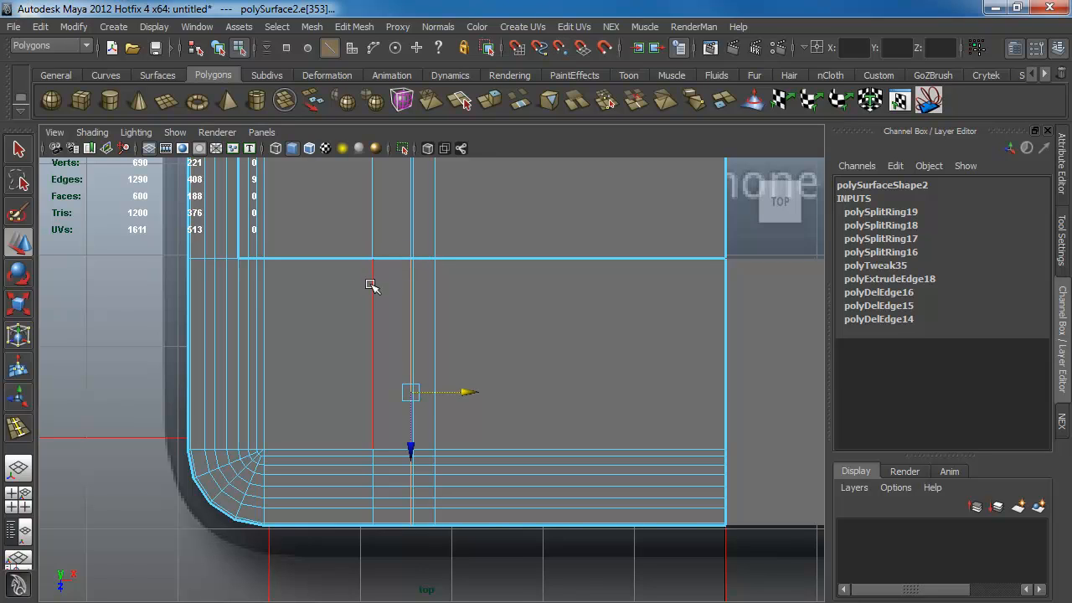
{"action": "double_click", "coordinate": [371, 285]}
{"action": "key", "text": "v"}
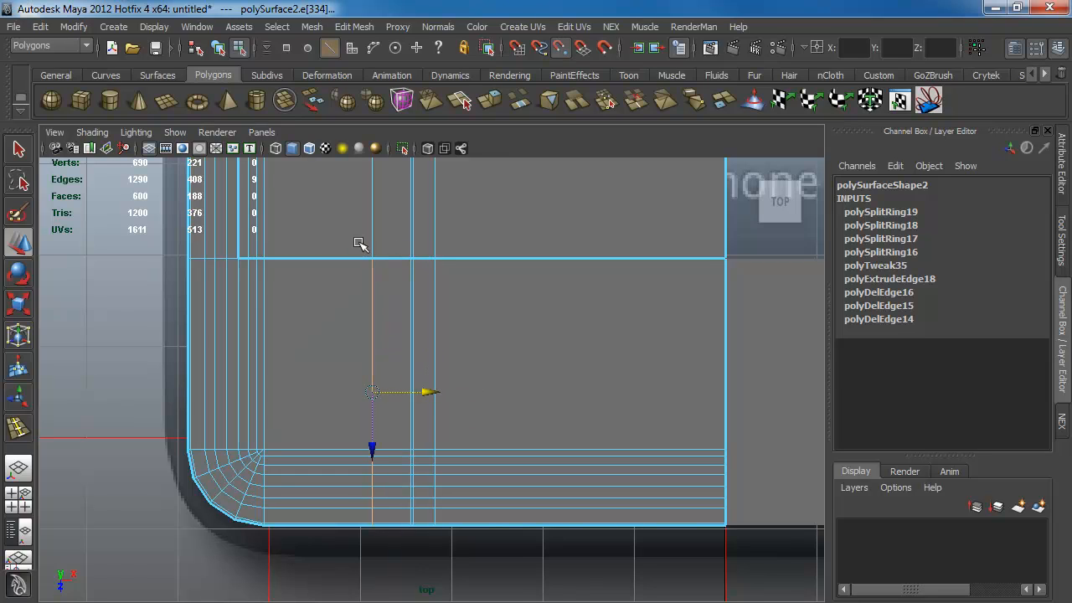
- Insert a horizontal edge loop across the filled screen area and snap it in line with the side border's middle edge
{"action": "key", "text": "F9"}
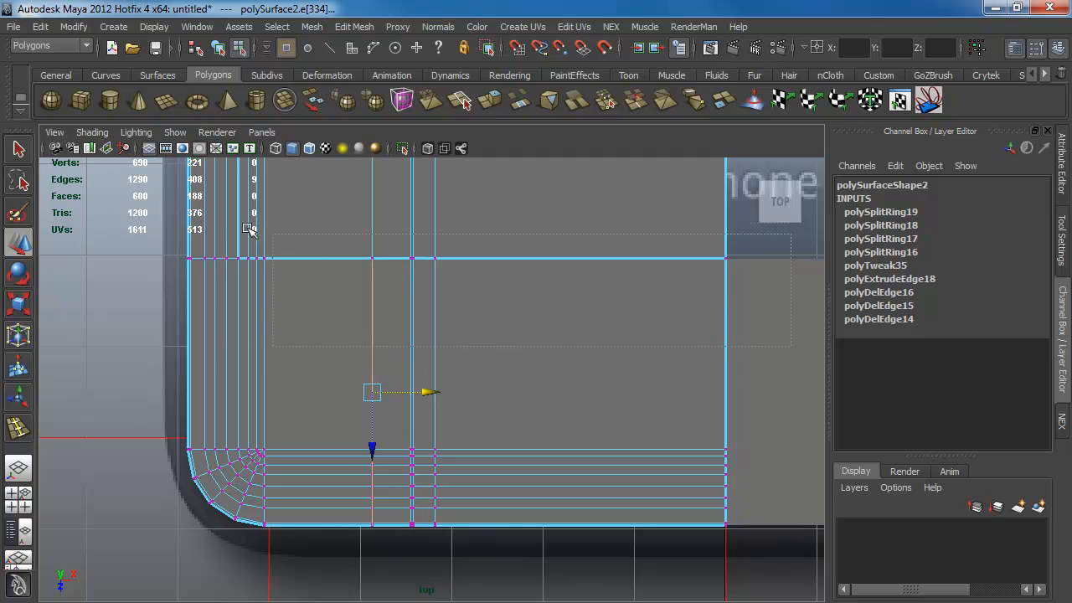
{"action": "left_click_drag", "start_coordinate": [248, 228], "coordinate": [161, 218]}
{"action": "right_click_drag", "start_coordinate": [521, 320], "coordinate": [362, 303], "text": "alt"}
{"action": "middle_click_drag", "start_coordinate": [362, 303], "coordinate": [347, 474], "text": "alt"}
{"action": "middle_click_drag", "start_coordinate": [381, 253], "coordinate": [381, 430], "text": "alt"}
{"action": "right_click_drag", "start_coordinate": [385, 427], "coordinate": [522, 416], "text": "alt"}
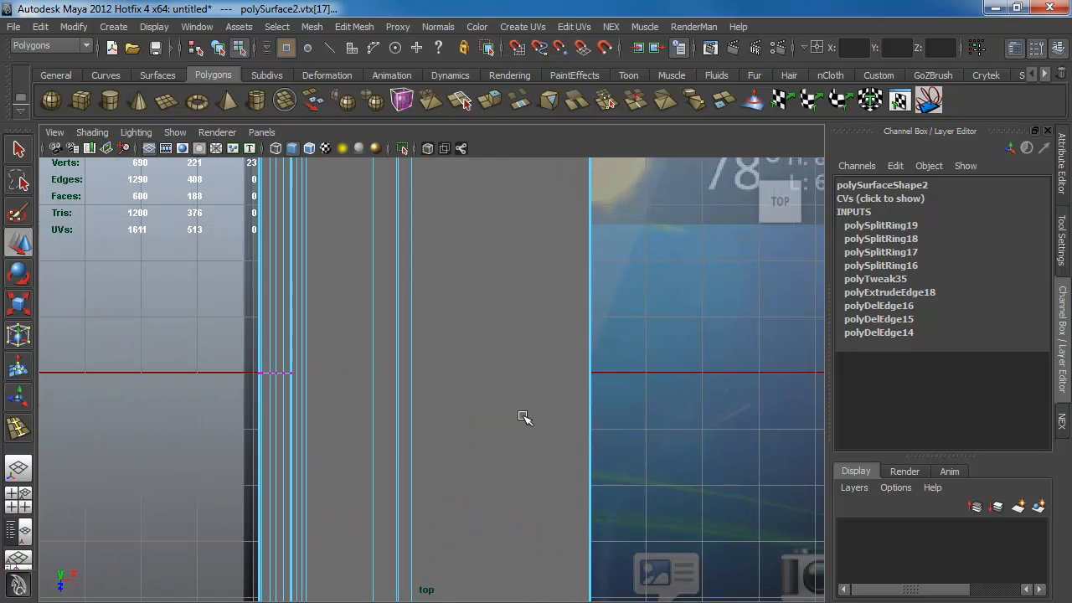
{"action": "key", "text": "y"}
{"action": "left_click", "coordinate": [399, 351]}
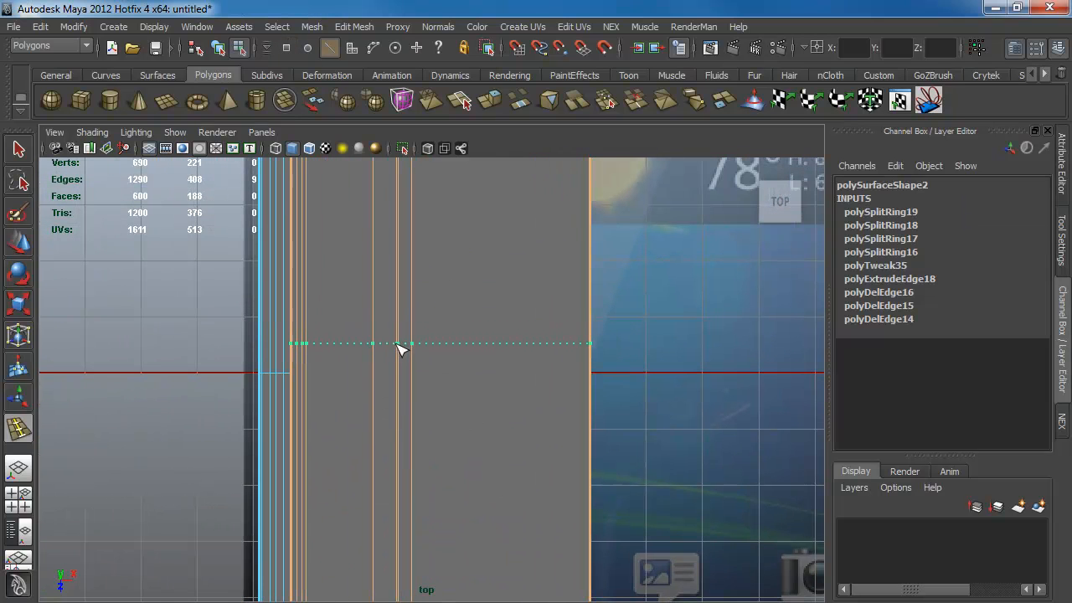
{"action": "key", "text": "w"}
{"action": "left_click_drag", "start_coordinate": [438, 407], "coordinate": [287, 383]}
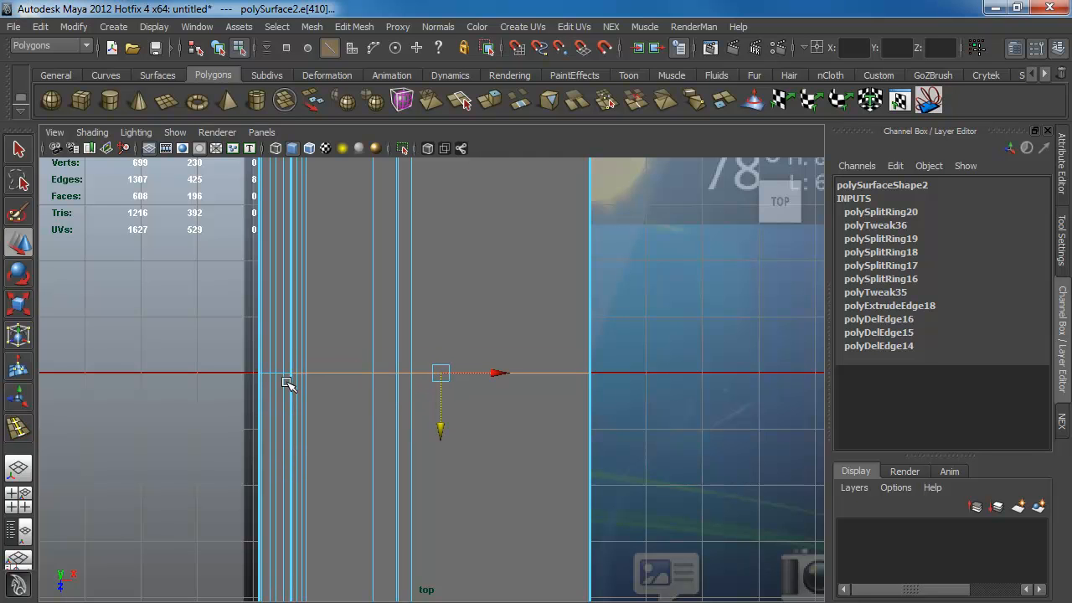
- Select all vertices of the half panel and merge the overlapping ones, returning to object selection
{"action": "right_click_drag", "start_coordinate": [514, 441], "coordinate": [282, 376], "text": "alt"}
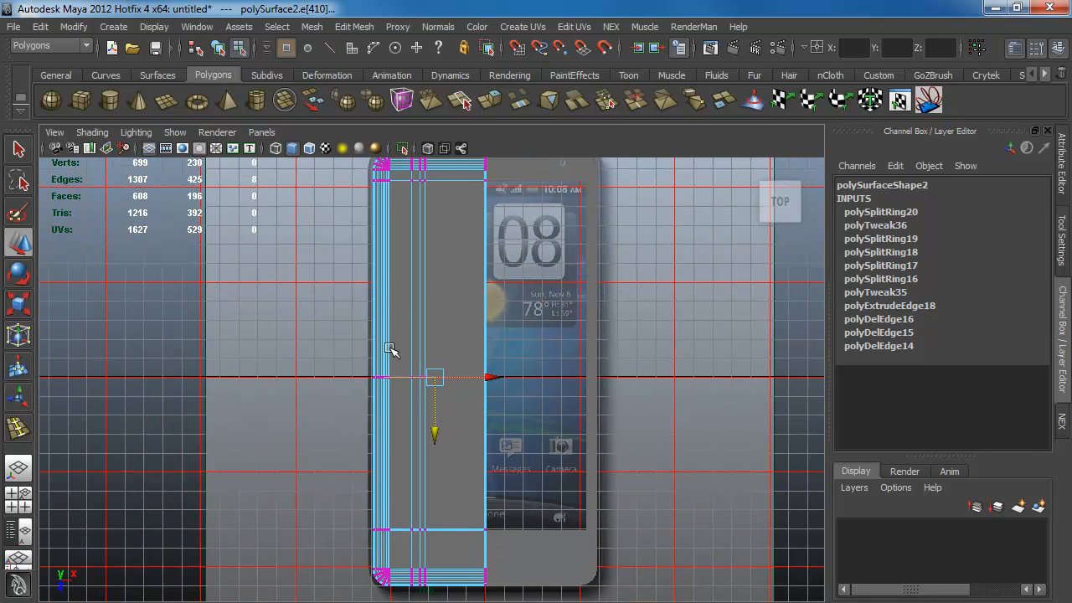
{"action": "left_click_drag", "start_coordinate": [521, 596], "coordinate": [518, 585]}
{"action": "right_click_drag", "start_coordinate": [474, 450], "coordinate": [433, 461], "text": "shift"}
{"action": "right_click_drag", "start_coordinate": [422, 393], "coordinate": [514, 434], "text": "alt"}
{"action": "key", "text": "F8"}
- Try to delete the horizontal edge loop running across the half panel's bottom section
{"action": "middle_click_drag", "start_coordinate": [405, 429], "coordinate": [389, 599], "text": "alt"}
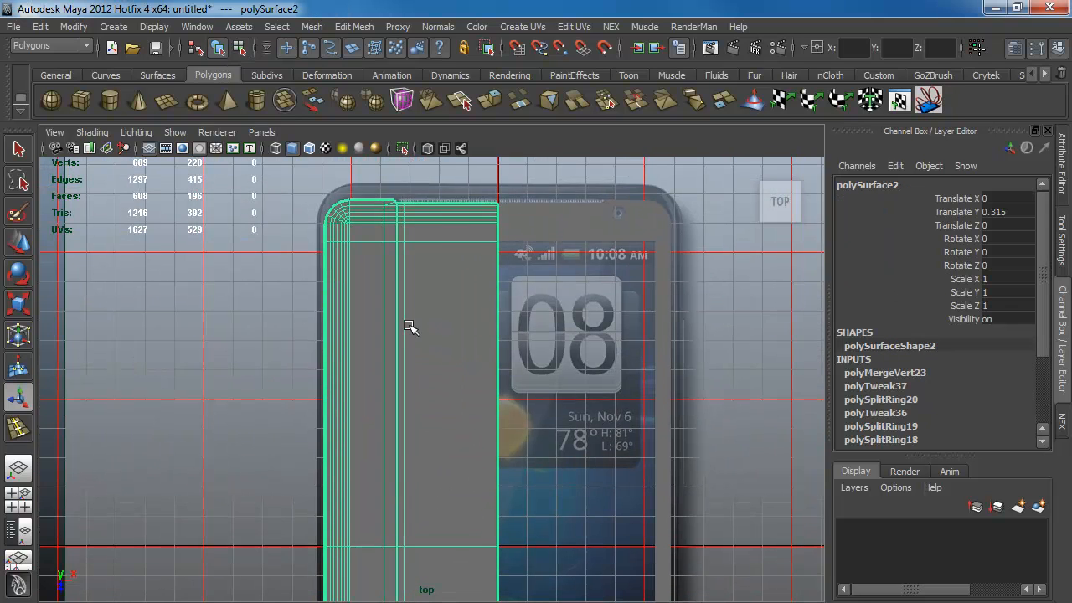
{"action": "right_click_drag", "start_coordinate": [434, 321], "coordinate": [473, 356], "text": "alt"}
{"action": "middle_click_drag", "start_coordinate": [383, 407], "coordinate": [419, 173], "text": "alt"}
{"action": "middle_click_drag", "start_coordinate": [390, 429], "coordinate": [388, 42], "text": "alt"}
{"action": "right_click_drag", "start_coordinate": [377, 302], "coordinate": [562, 421], "text": "alt"}
{"action": "middle_click_drag", "start_coordinate": [390, 351], "coordinate": [386, 378], "text": "alt"}
{"action": "middle_click_drag", "start_coordinate": [375, 273], "coordinate": [355, 323], "text": "alt"}
{"action": "key", "text": "F10"}
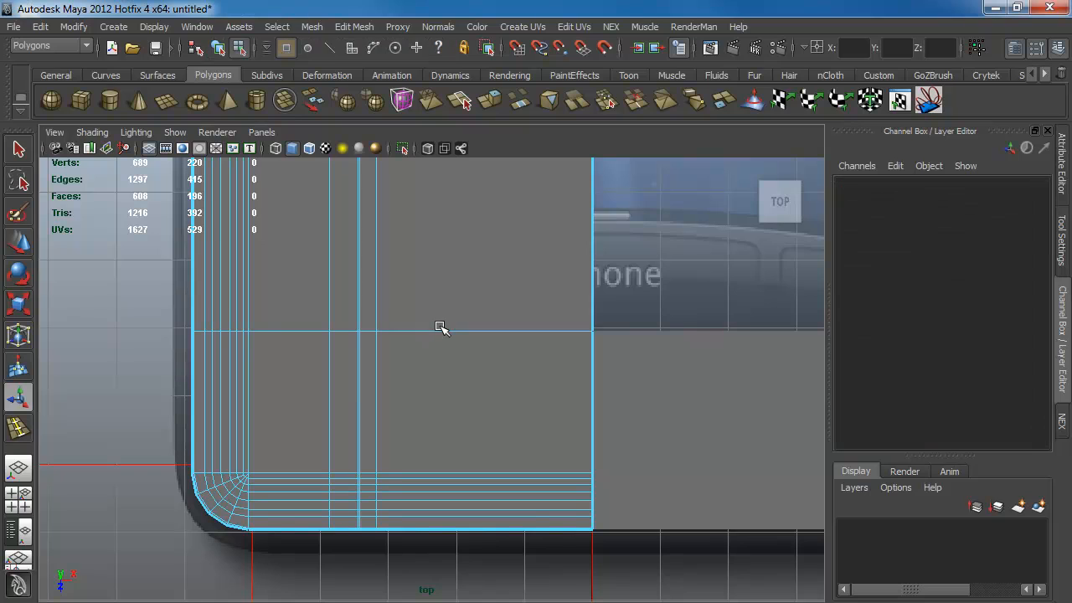
{"action": "left_click", "coordinate": [440, 331]}
{"action": "right_click_drag", "start_coordinate": [453, 303], "coordinate": [485, 317], "text": "shift"}
{"action": "middle_click_drag", "start_coordinate": [402, 287], "coordinate": [388, 557], "text": "alt"}
{"action": "middle_click_drag", "start_coordinate": [435, 166], "coordinate": [446, 436], "text": "alt"}
{"action": "middle_click_drag", "start_coordinate": [429, 227], "coordinate": [437, 448], "text": "alt"}
{"action": "middle_click_drag", "start_coordinate": [439, 175], "coordinate": [439, 515], "text": "alt"}
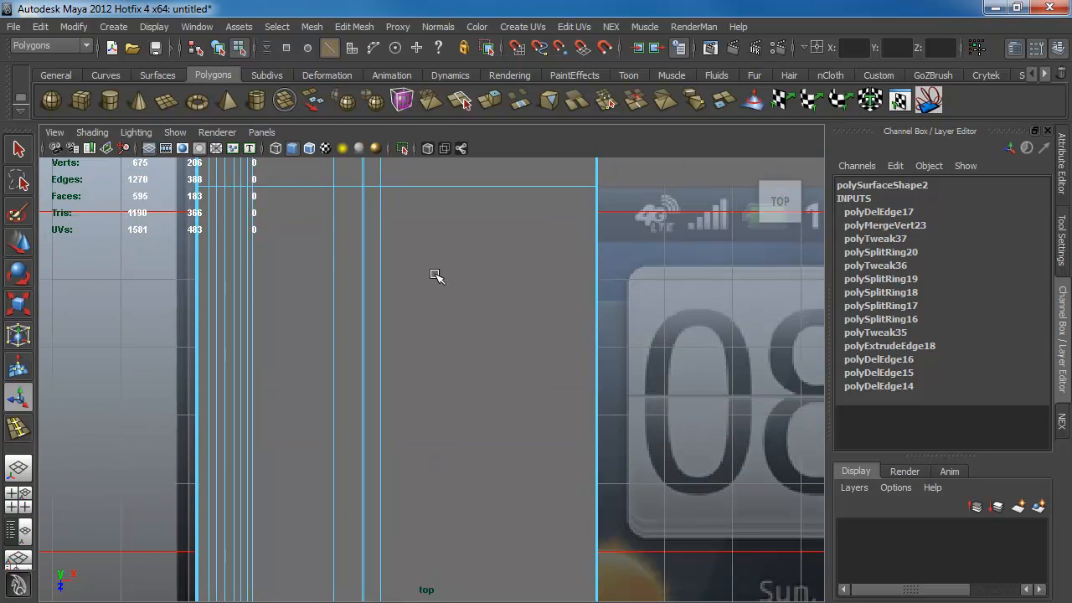
{"action": "middle_click_drag", "start_coordinate": [452, 219], "coordinate": [453, 349], "text": "alt"}
{"action": "key", "text": "ctrl+z"}
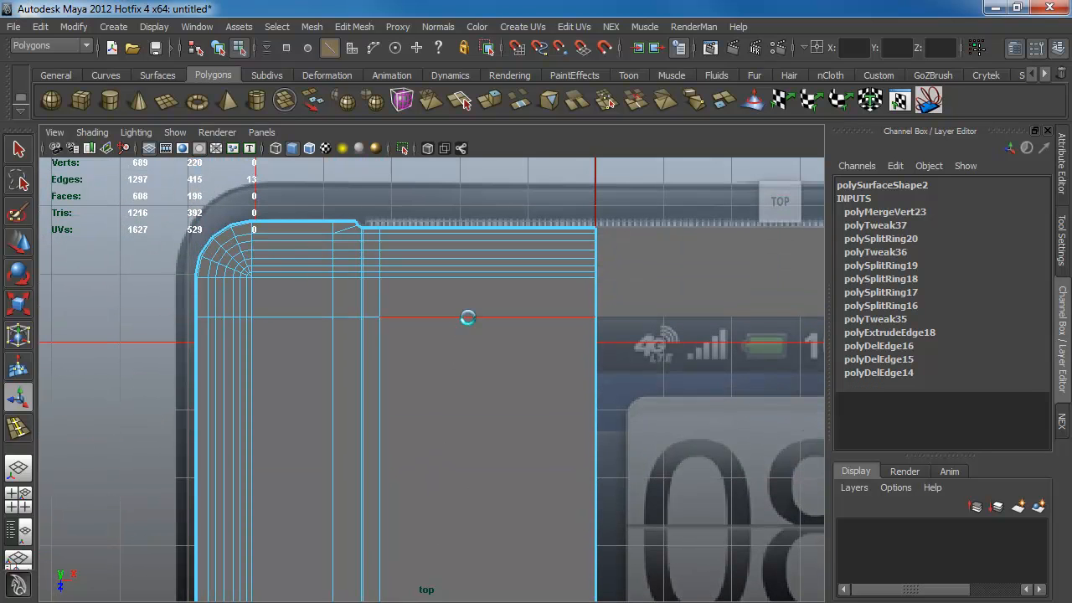
- Move the bottom section's horizontal edge loop down until it sits just above the lower border's edge loops
{"action": "scroll", "coordinate": [477, 455], "scroll_direction": "down", "scroll_amount": 3}
{"action": "middle_click_drag", "start_coordinate": [451, 478], "coordinate": [450, 319], "text": "alt"}
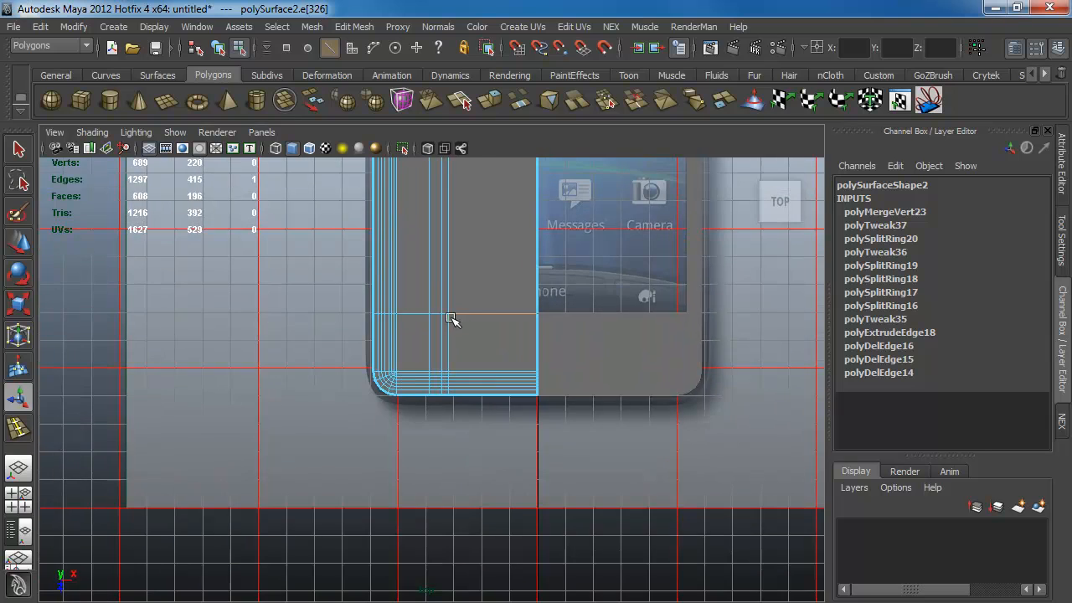
{"action": "double_click", "coordinate": [479, 315]}
{"action": "key", "text": "w"}
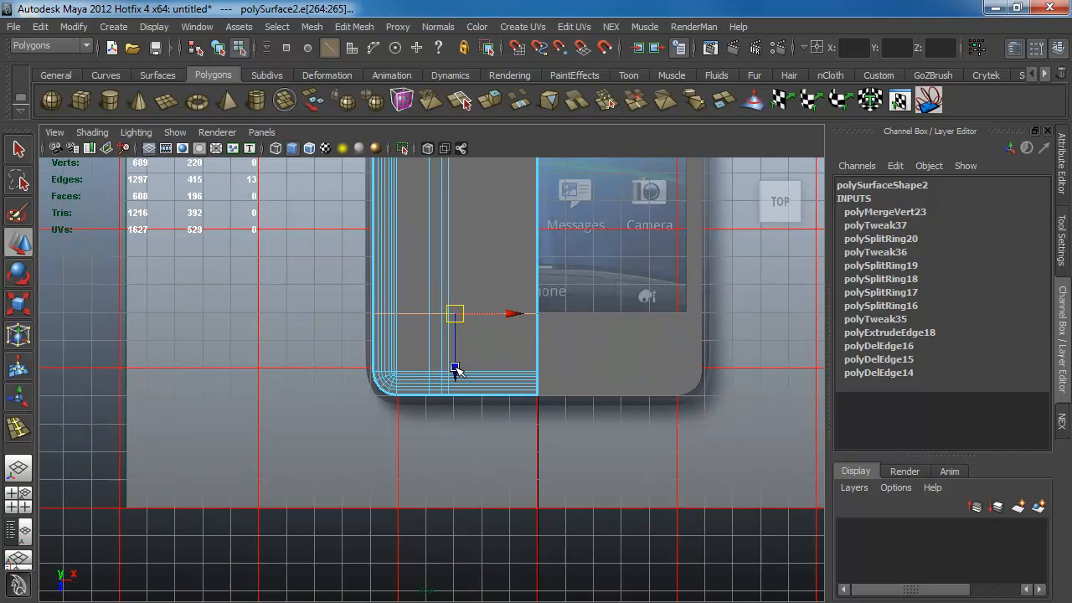
{"action": "left_click_drag", "start_coordinate": [453, 369], "coordinate": [452, 425]}
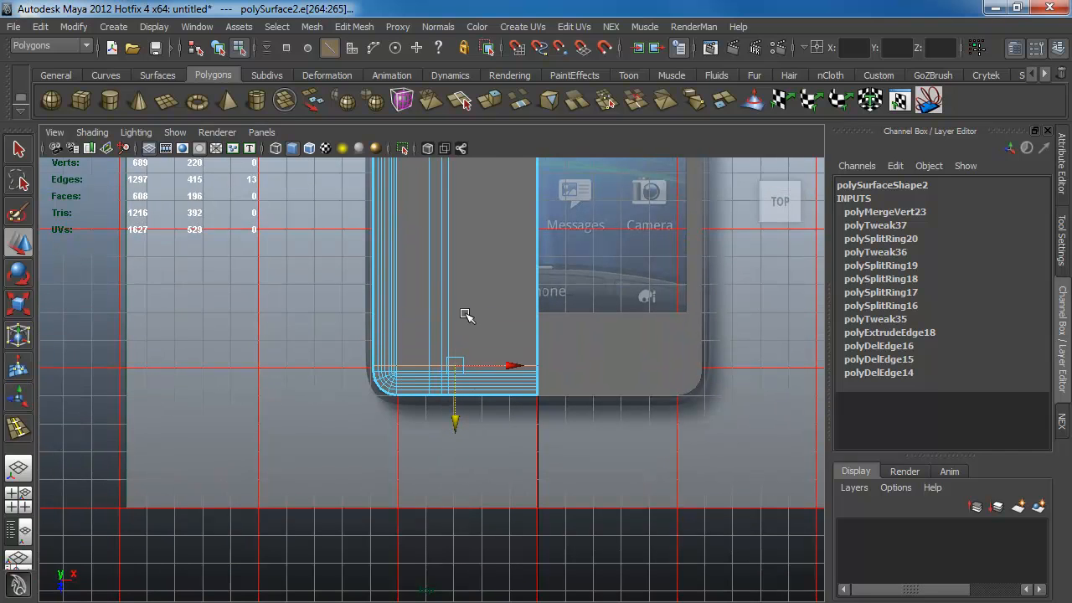
- Move the top section's horizontal edge loop up close to the upper border's edge loops
{"action": "middle_click_drag", "start_coordinate": [466, 314], "coordinate": [454, 526], "text": "alt"}
{"action": "middle_click_drag", "start_coordinate": [450, 280], "coordinate": [454, 351], "text": "alt"}
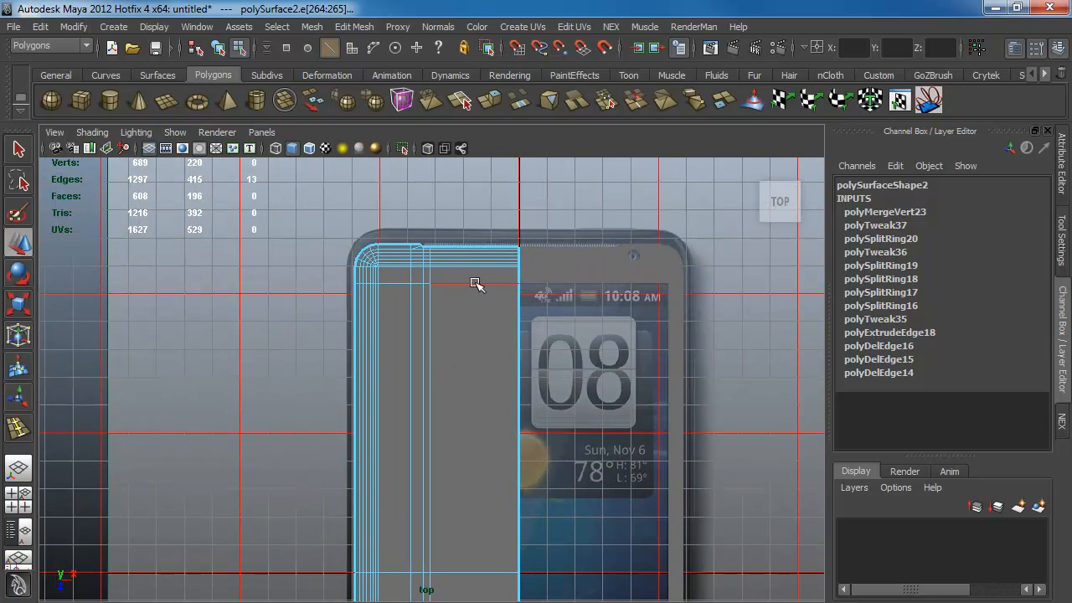
{"action": "left_click", "coordinate": [435, 328]}
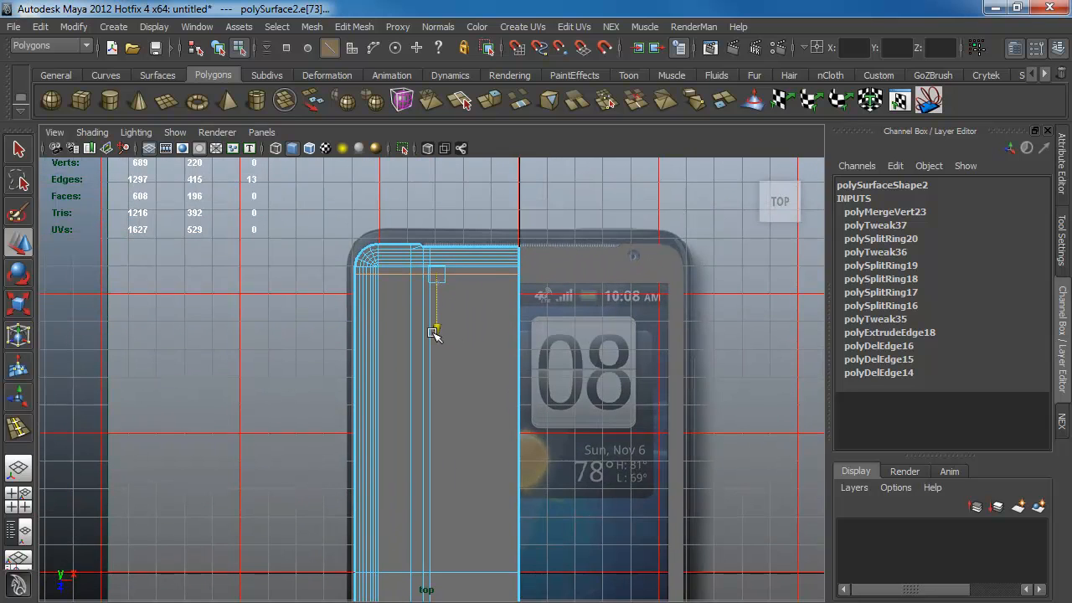
- Mirror the half panel's geometry in the +X direction, without merging it with the original
{"action": "key", "text": "3"}
{"action": "key", "text": "F8"}
{"action": "scroll", "coordinate": [536, 397], "scroll_direction": "up", "scroll_amount": 2}
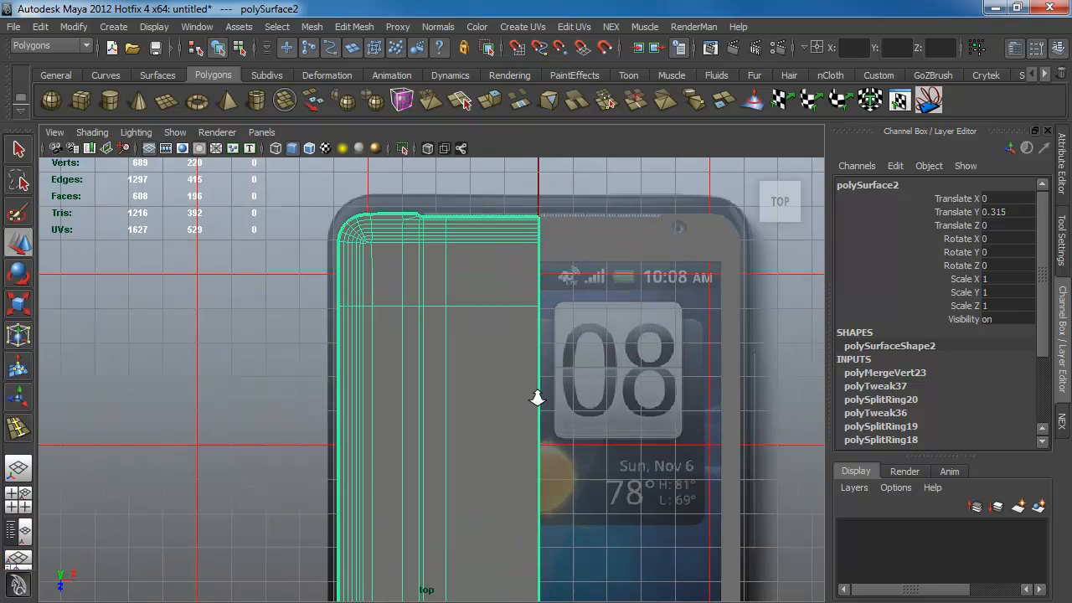
{"action": "scroll", "coordinate": [565, 445], "scroll_direction": "down", "scroll_amount": 2}
{"action": "middle_click_drag", "start_coordinate": [418, 414], "coordinate": [401, 300], "text": "alt"}
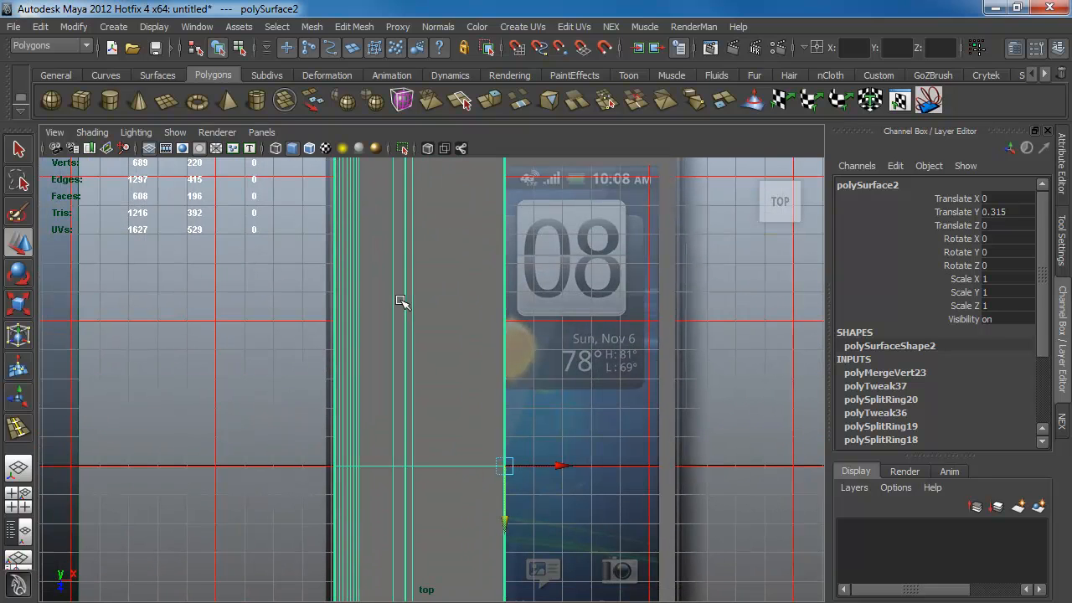
{"action": "left_click", "coordinate": [312, 26]}
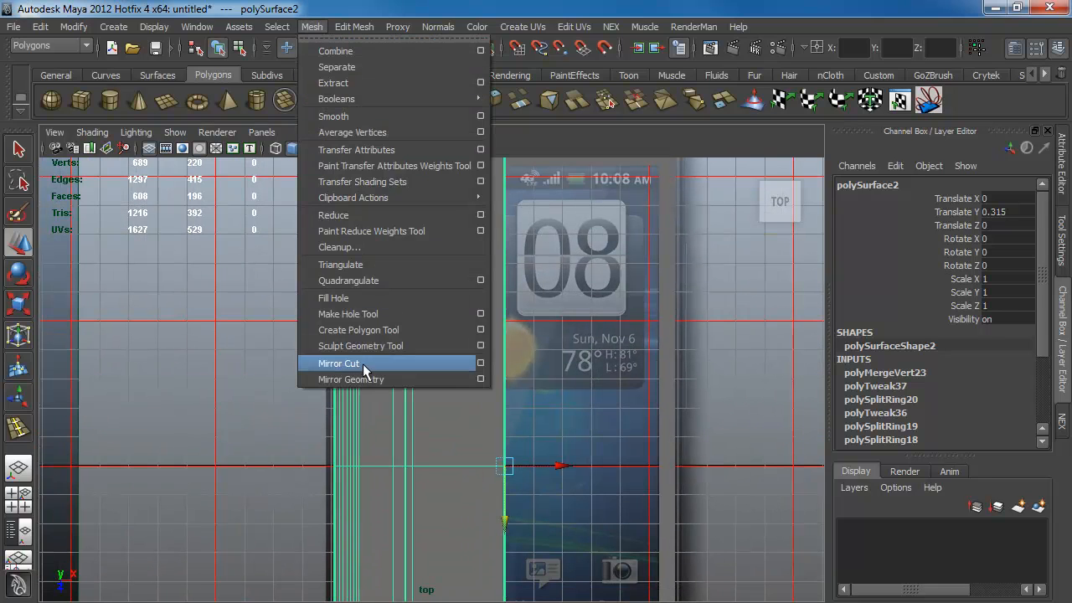
{"action": "left_click", "coordinate": [478, 376]}
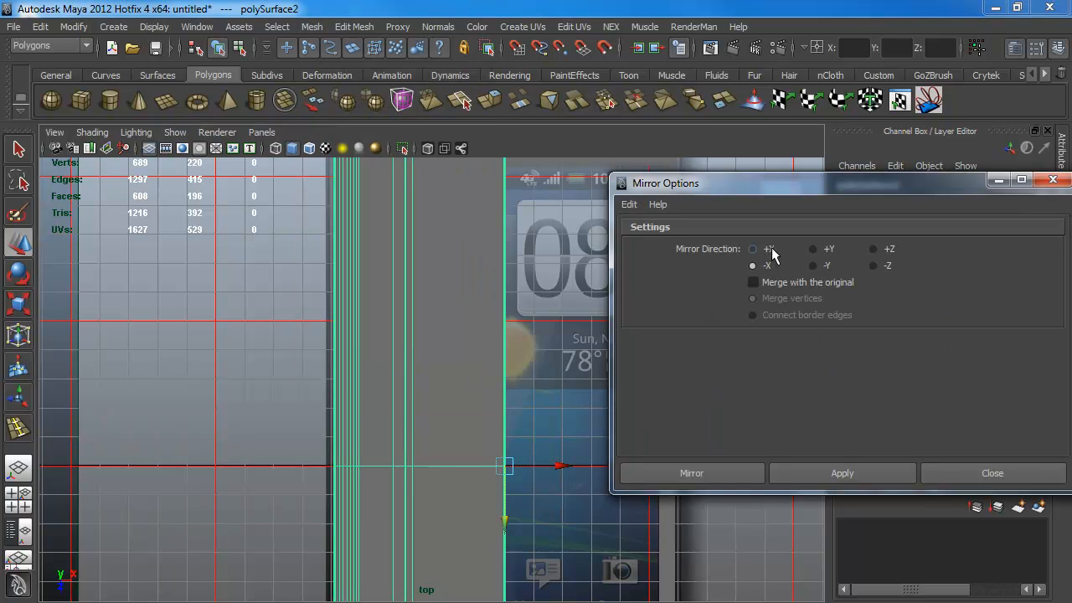
{"action": "left_click", "coordinate": [841, 474]}
{"action": "left_click", "coordinate": [990, 471]}
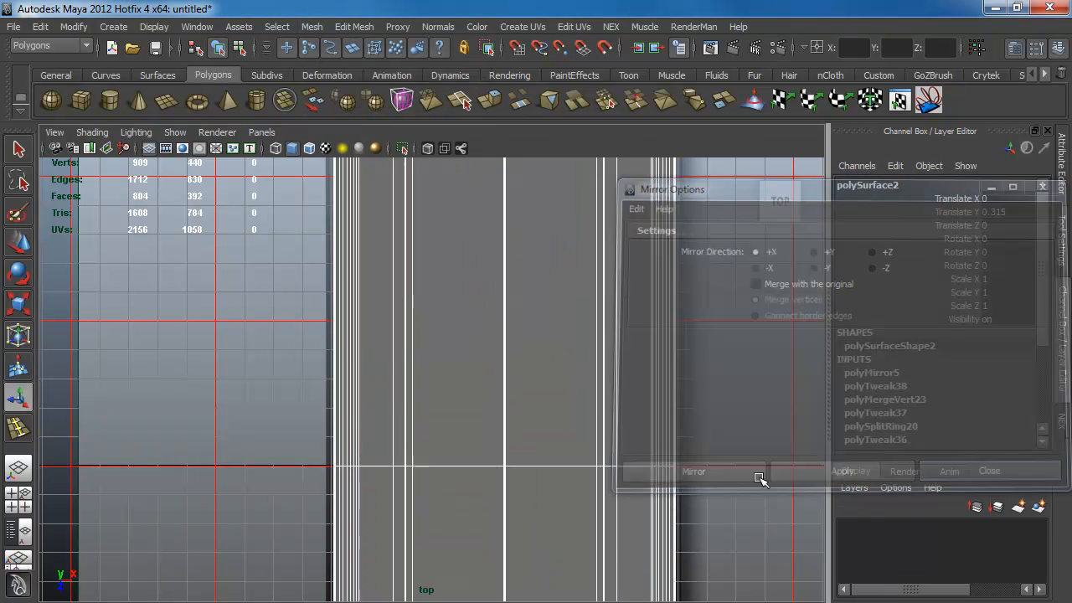
- Merge all the vertices of the mirrored panel so its two halves join along the centre seam
{"action": "scroll", "coordinate": [317, 345], "scroll_direction": "down", "scroll_amount": 3}
{"action": "right_click_drag", "start_coordinate": [438, 405], "coordinate": [365, 400]}
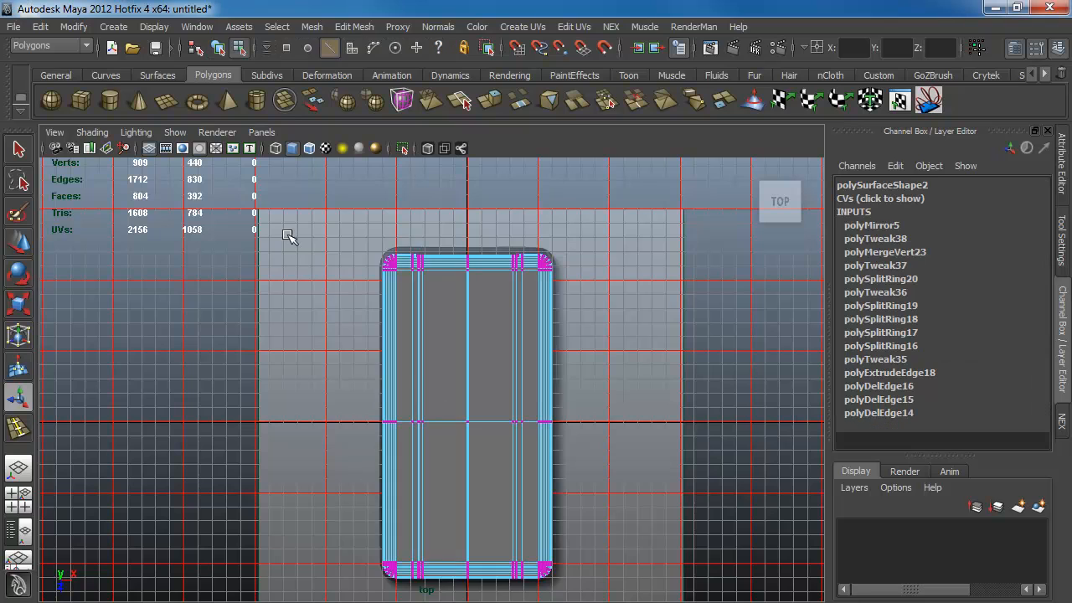
{"action": "left_click_drag", "start_coordinate": [284, 210], "coordinate": [606, 600]}
{"action": "left_click", "coordinate": [355, 26]}
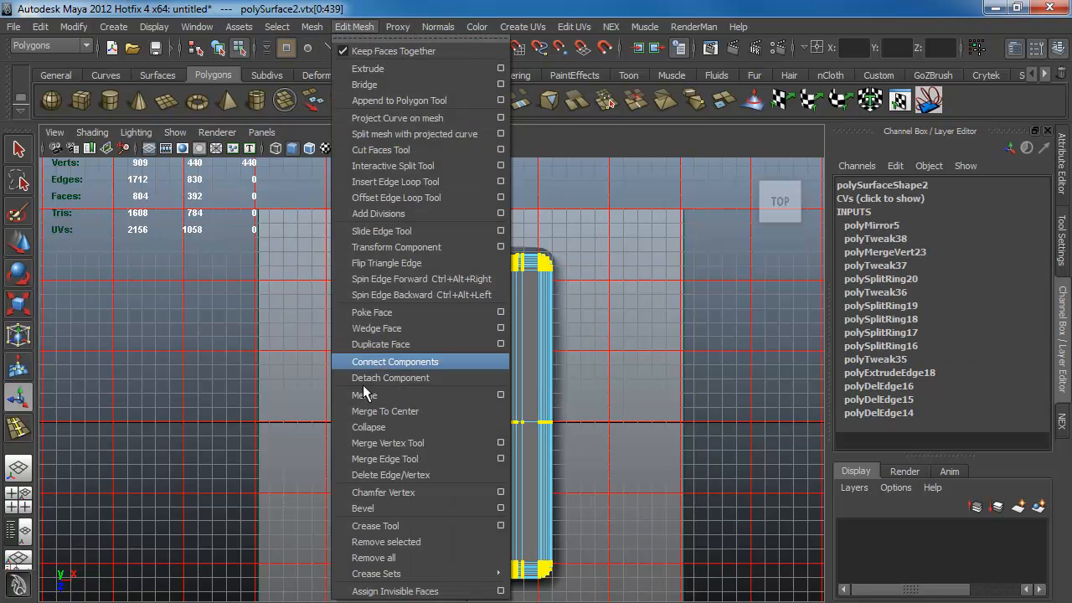
{"action": "left_click", "coordinate": [379, 397]}
{"action": "key", "text": "F8"}
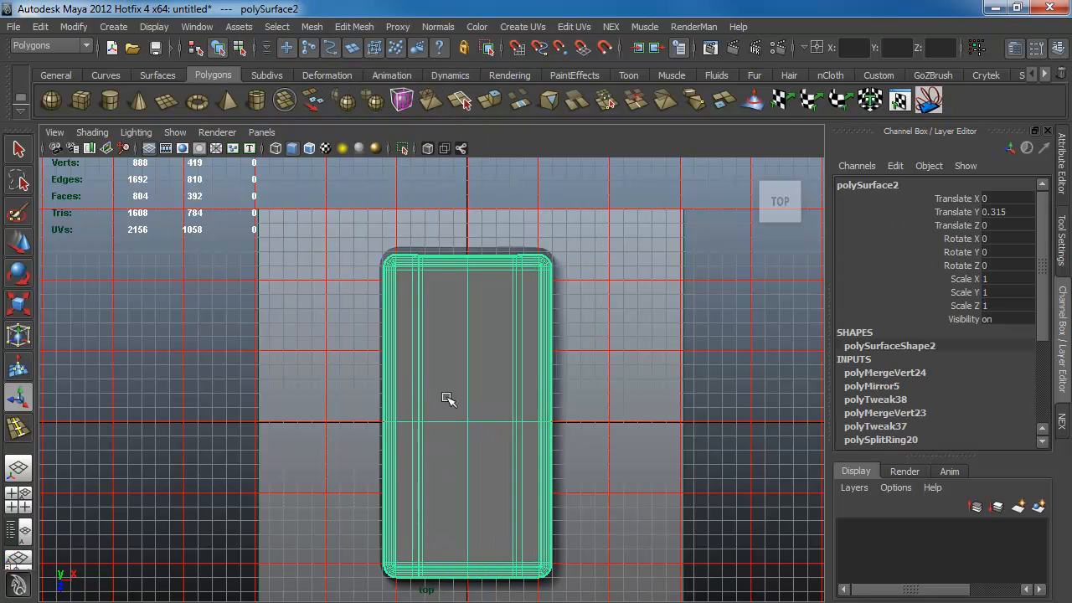
- Duplicate the merged panel in the perspective view, lower the copy to Translate Y -0.449 and isolate it
{"action": "key", "text": "space"}
{"action": "left_click_drag", "start_coordinate": [484, 397], "coordinate": [460, 377]}
{"action": "scroll", "coordinate": [464, 379], "scroll_direction": "down", "scroll_amount": 3}
{"action": "key", "text": "ctrl+d"}
{"action": "key", "text": "w"}
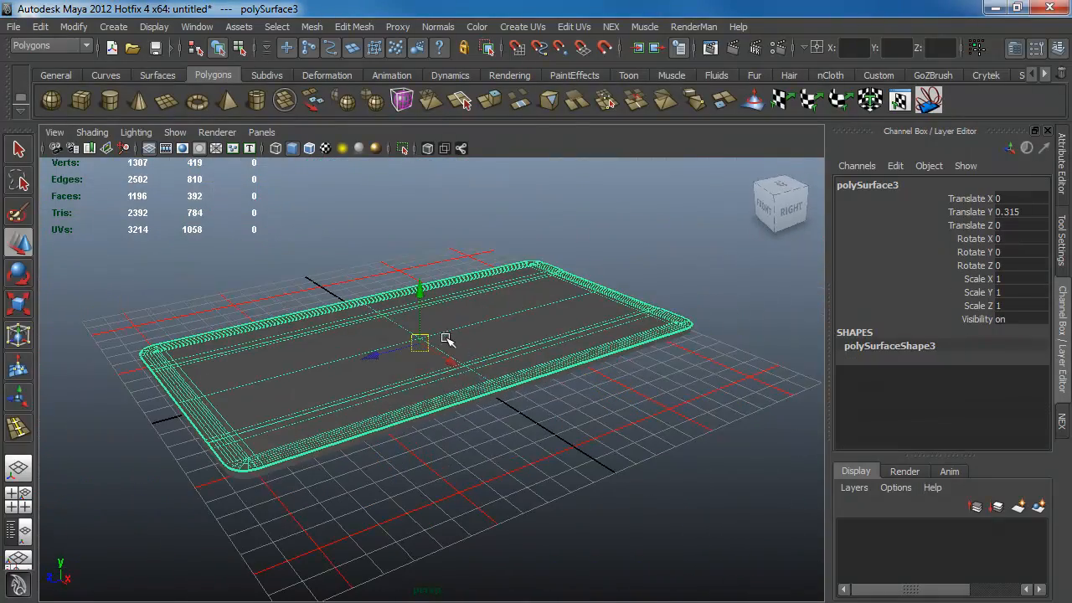
{"action": "left_click_drag", "start_coordinate": [442, 340], "coordinate": [405, 243], "text": "alt"}
{"action": "left_click", "coordinate": [403, 148]}
{"action": "left_click_drag", "start_coordinate": [402, 377], "coordinate": [253, 426], "text": "alt"}
{"action": "left_click_drag", "start_coordinate": [417, 408], "coordinate": [503, 361], "text": "alt"}
- Delete the faces of the duplicate's upper half in the top view, up to the horizontal centre line
{"action": "key", "text": "space"}
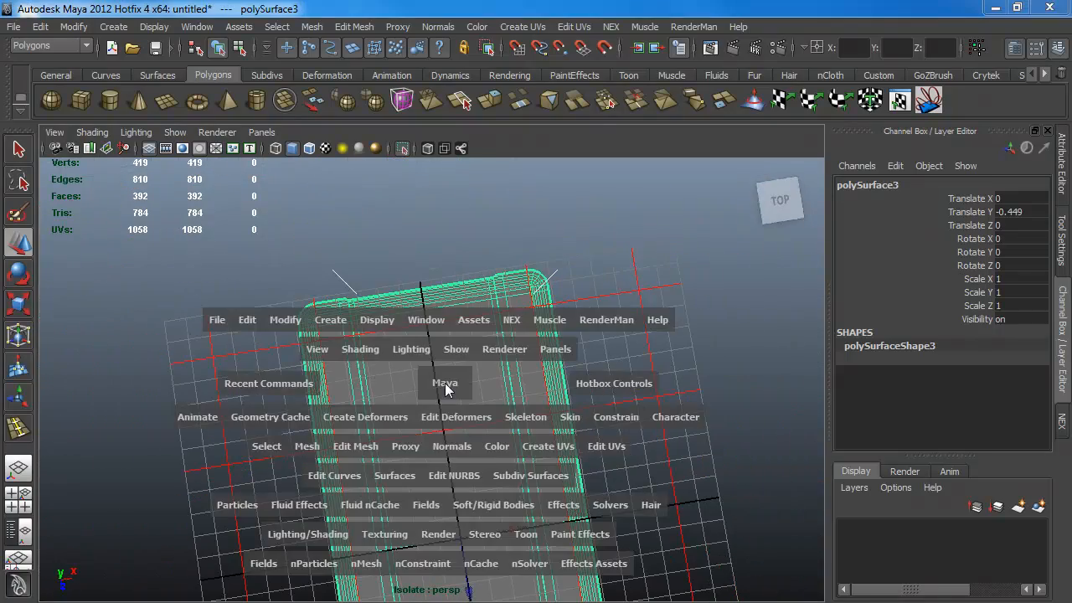
{"action": "left_click_drag", "start_coordinate": [443, 383], "coordinate": [419, 383]}
{"action": "scroll", "coordinate": [504, 428], "scroll_direction": "up", "scroll_amount": 1}
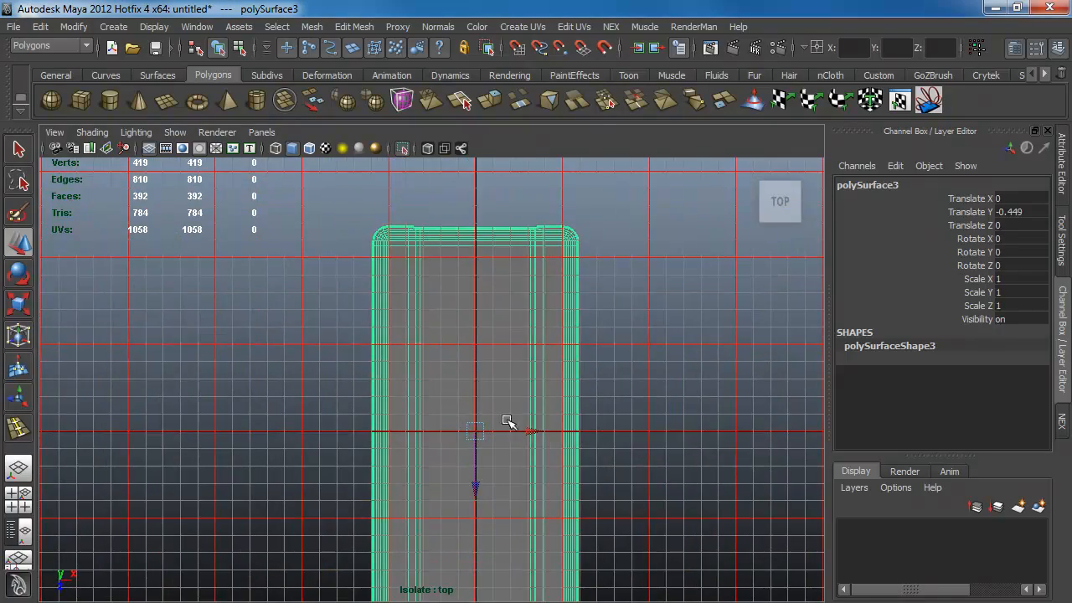
{"action": "middle_click_drag", "start_coordinate": [472, 366], "coordinate": [441, 335], "text": "alt"}
{"action": "scroll", "coordinate": [445, 342], "scroll_direction": "down", "scroll_amount": 2}
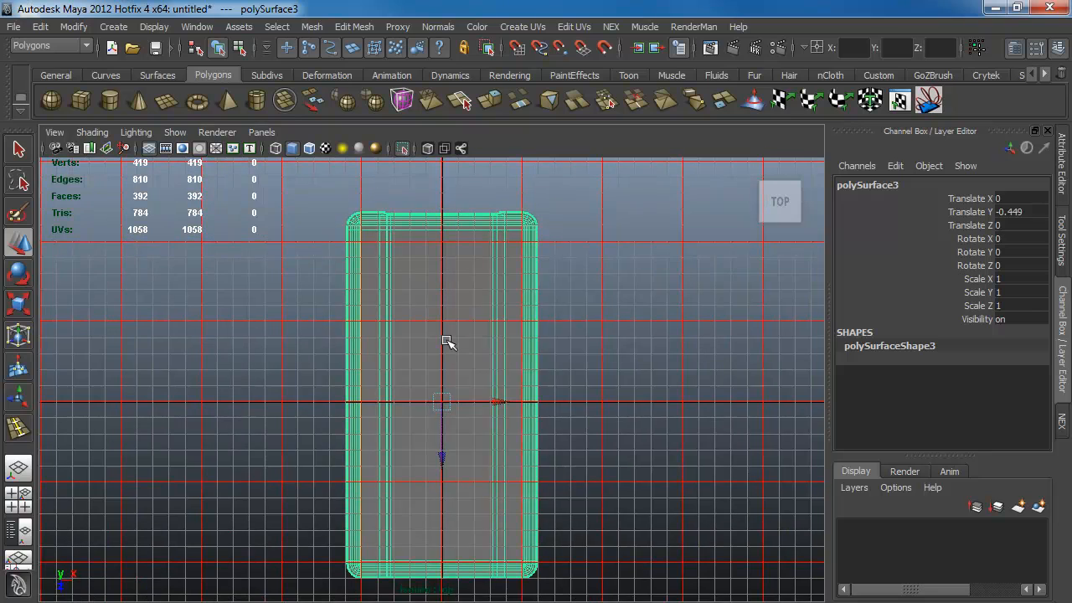
{"action": "key", "text": "F8"}
{"action": "key", "text": "F9"}
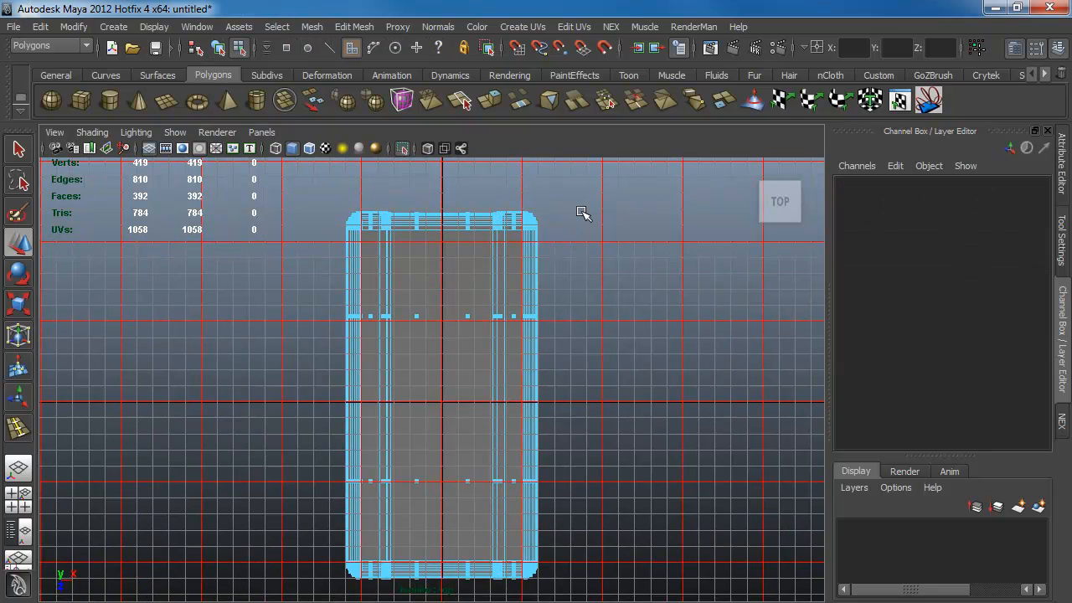
{"action": "key", "text": "F11"}
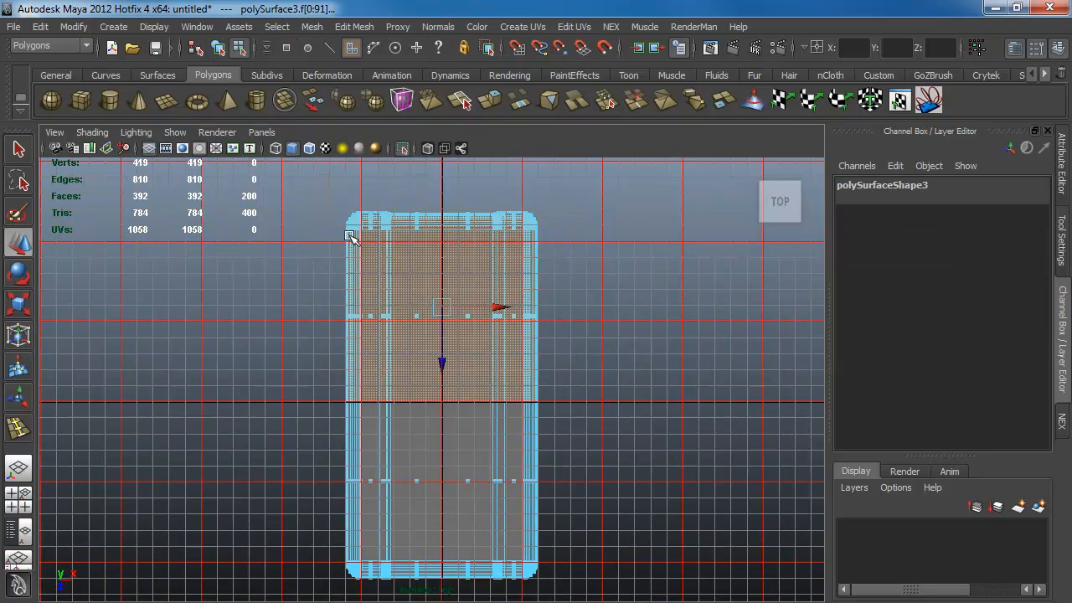
{"action": "key", "text": "Delete"}
{"action": "key", "text": "F8"}
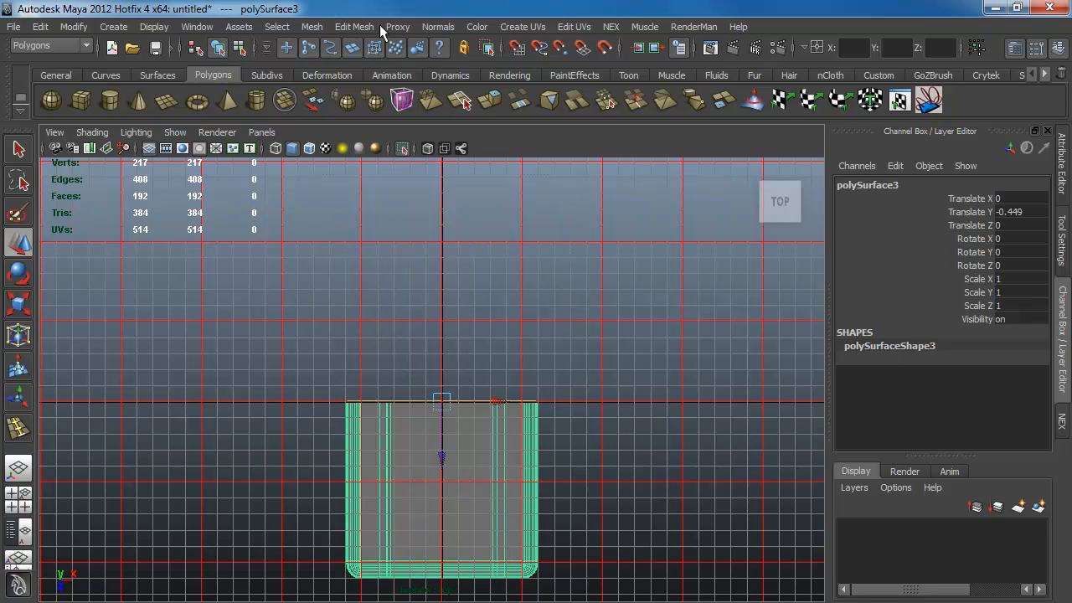
- Mirror the remaining half of the duplicate in the -Z direction, without merging it with the original
{"action": "left_click", "coordinate": [312, 26]}
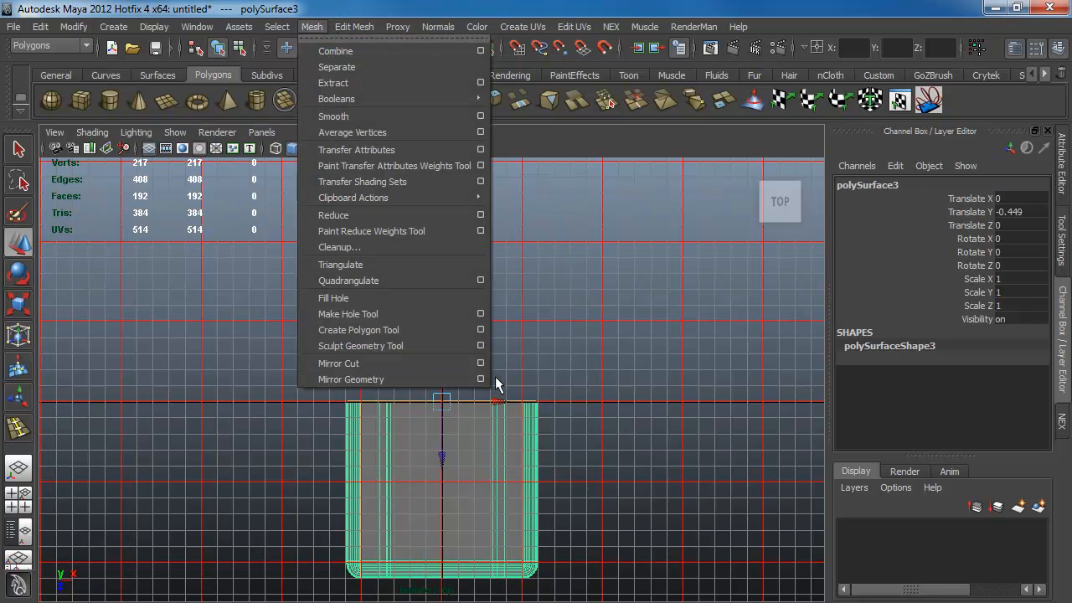
{"action": "left_click", "coordinate": [482, 378]}
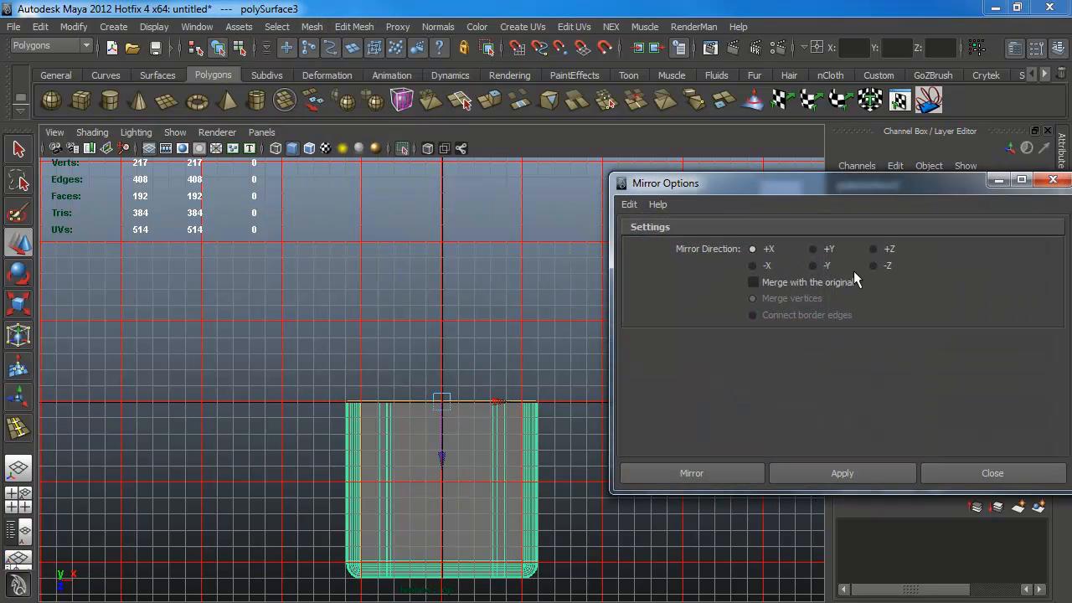
{"action": "left_click", "coordinate": [871, 473]}
{"action": "left_click", "coordinate": [930, 474]}
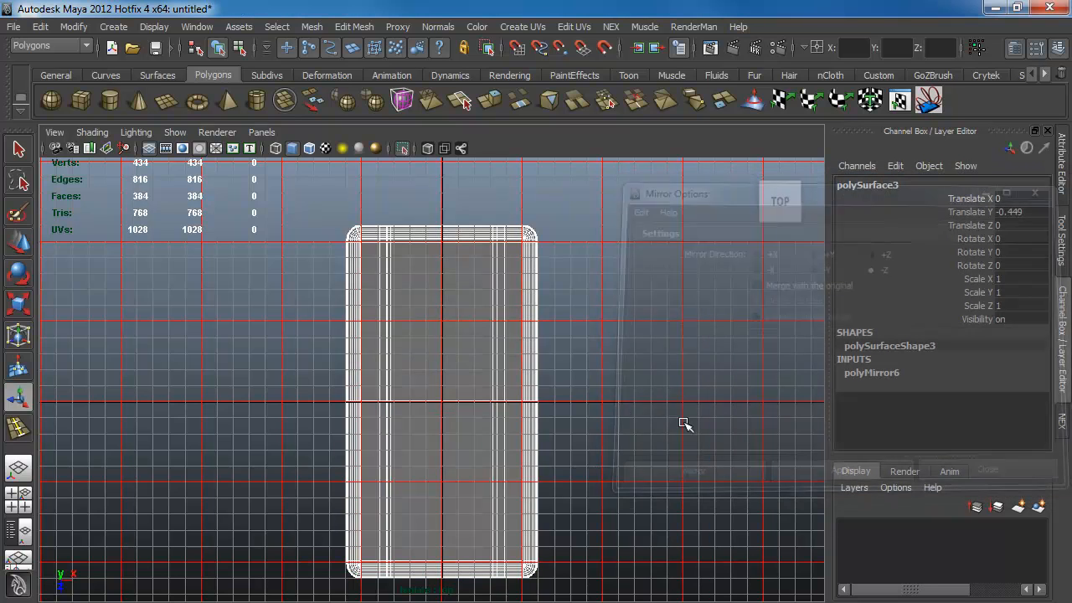
- End the isolation to show all objects again and turn on X-ray display over the phone reference
{"action": "left_click", "coordinate": [403, 148]}
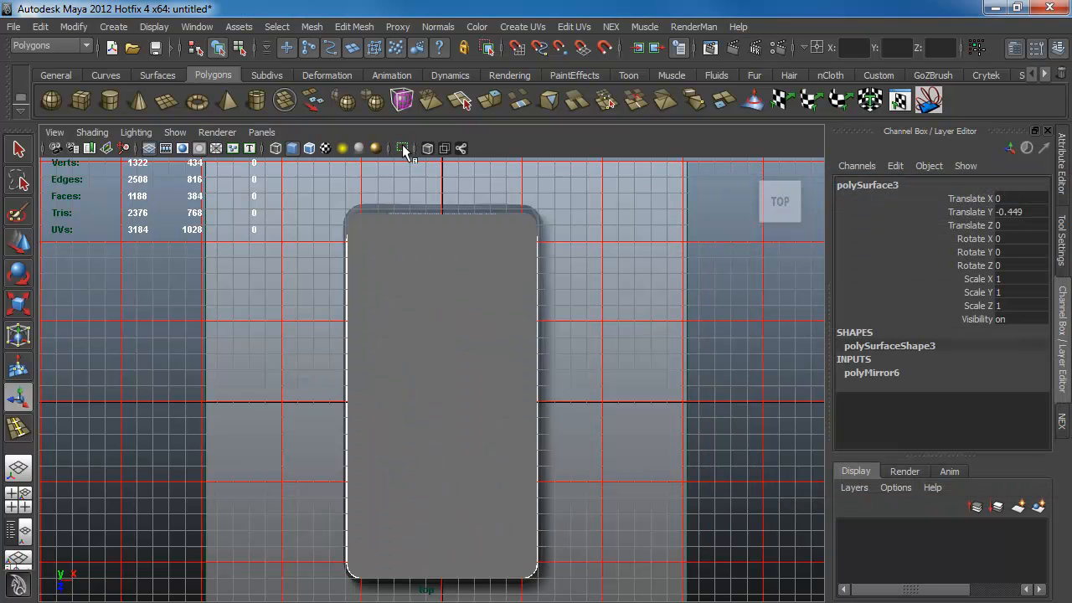
{"action": "left_click", "coordinate": [308, 148]}
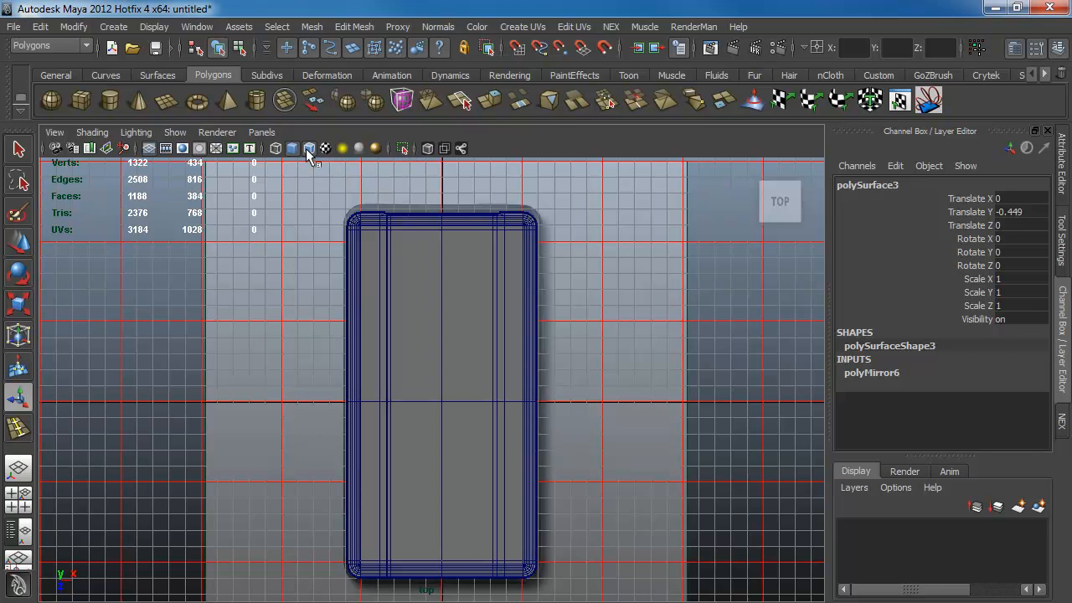
{"action": "left_click", "coordinate": [308, 148]}
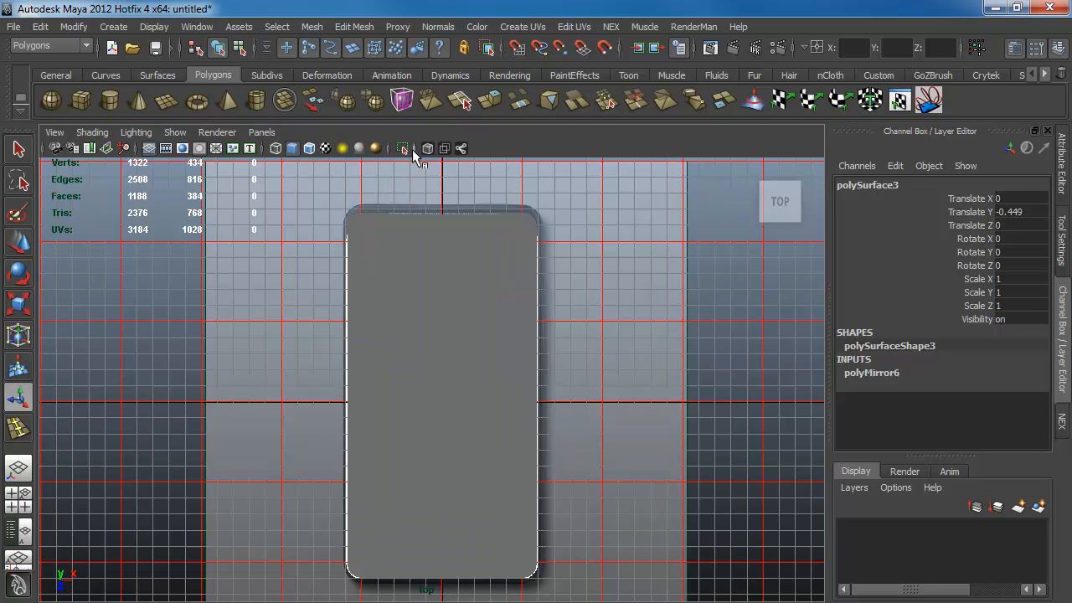
{"action": "left_click", "coordinate": [427, 148]}
{"action": "middle_click_drag", "start_coordinate": [309, 319], "coordinate": [295, 344], "text": "alt"}
{"action": "scroll", "coordinate": [641, 502], "scroll_direction": "up", "scroll_amount": 5}
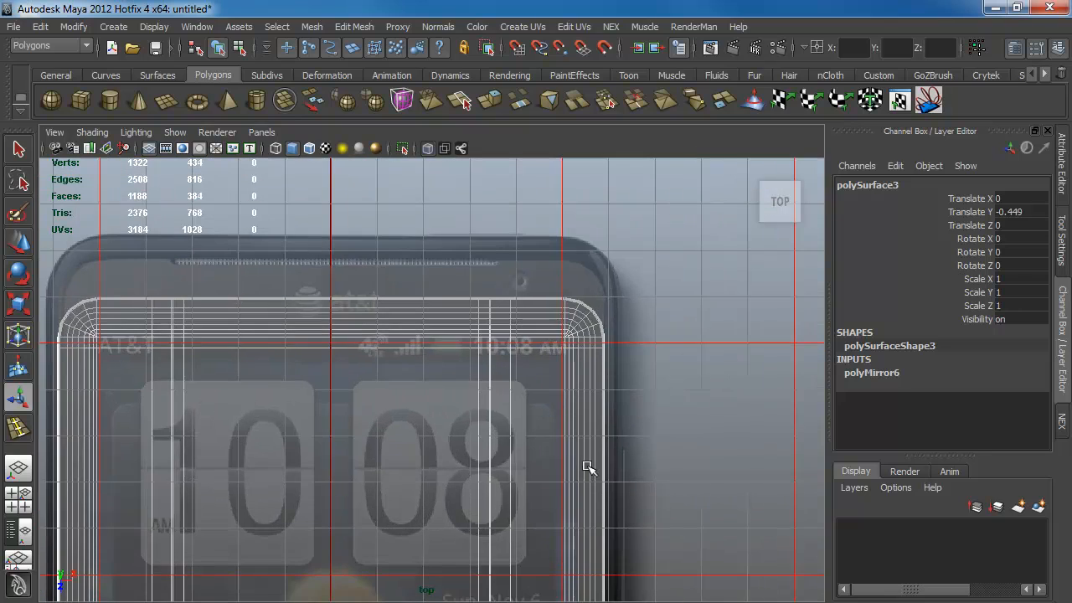
- Move the vertices at the top end of the mirrored duplicate slightly up along Z and open the Move tool settings
{"action": "key", "text": "F8"}
{"action": "left_click_drag", "start_coordinate": [682, 263], "coordinate": [62, 377]}
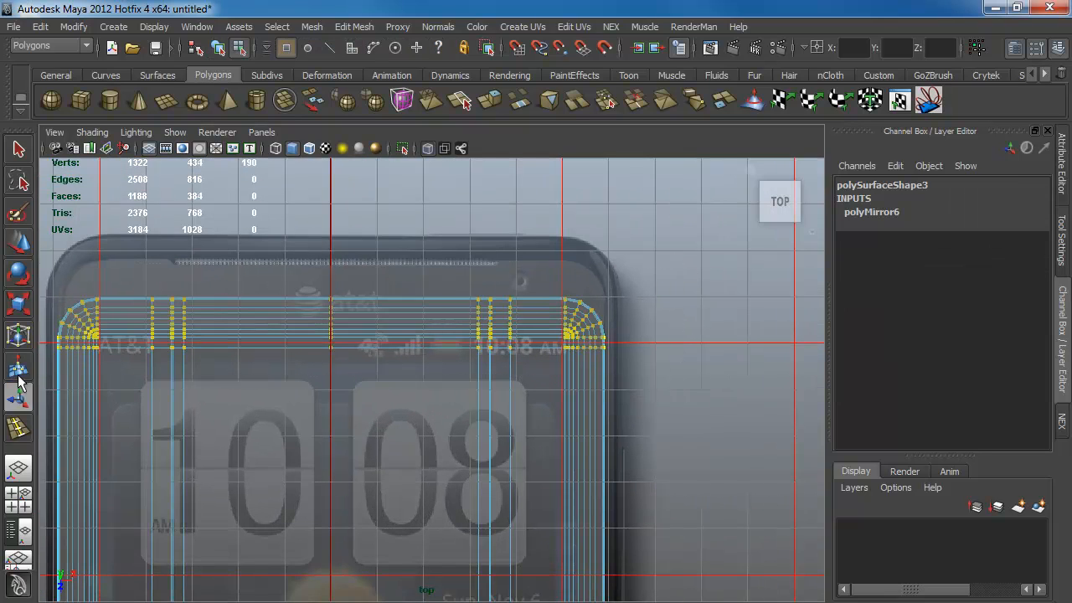
{"action": "key", "text": "w"}
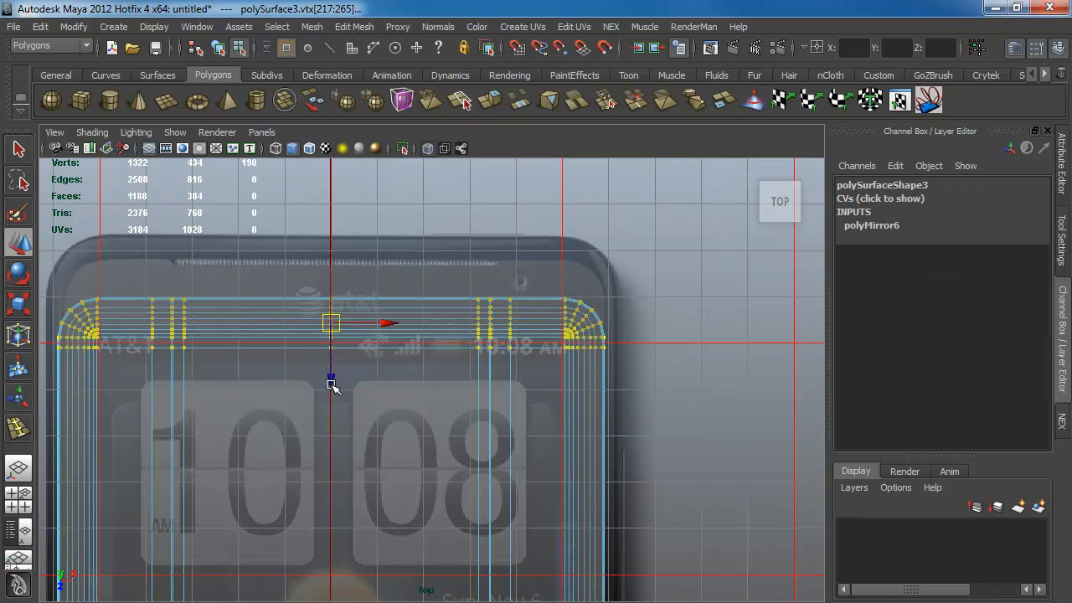
{"action": "left_click_drag", "start_coordinate": [332, 386], "coordinate": [332, 375]}
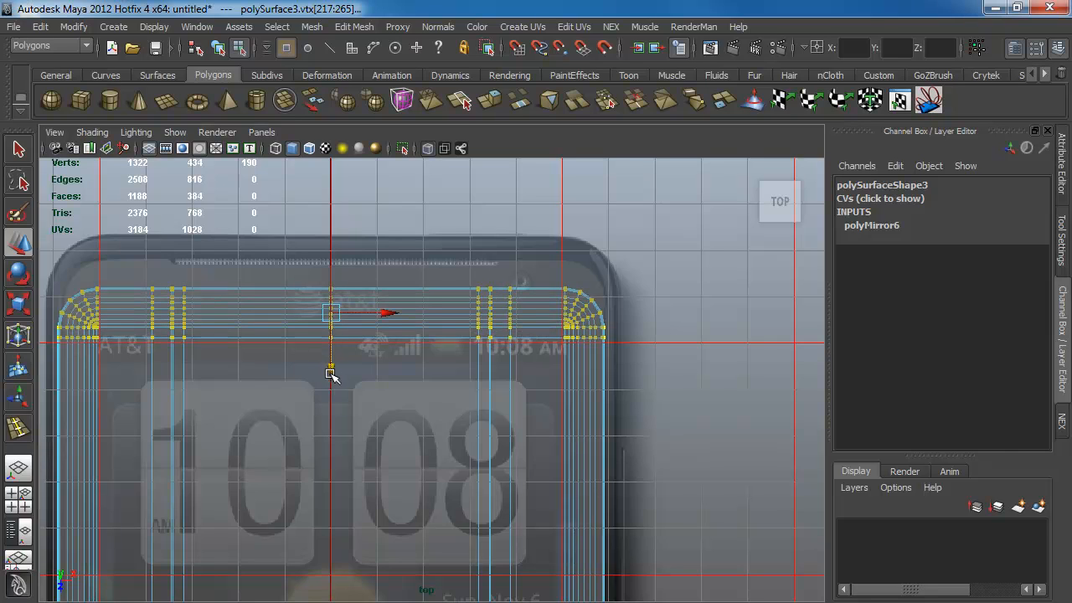
{"action": "double_click", "coordinate": [20, 251]}
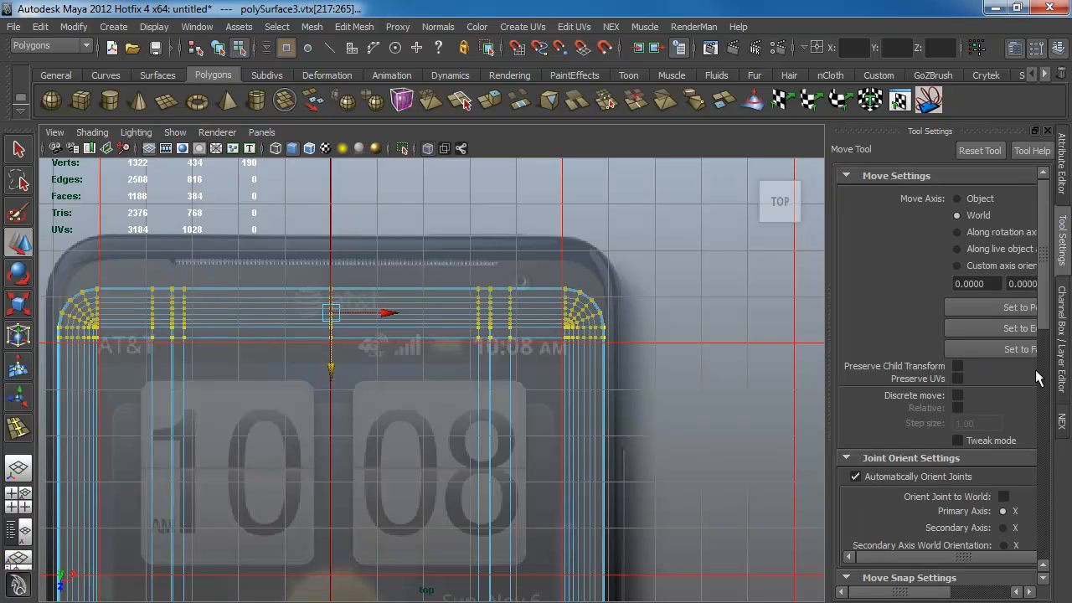
{"action": "left_click_drag", "start_coordinate": [1045, 323], "coordinate": [1035, 411]}
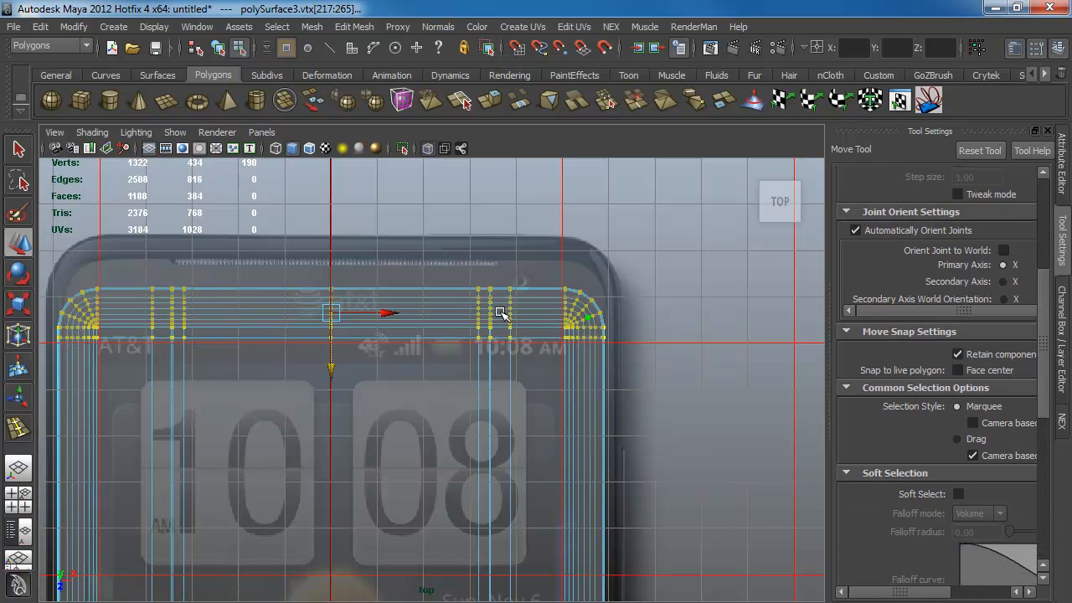
- Snap the move pivot of the selected vertices to the centre of the duplicate's top edge
{"action": "scroll", "coordinate": [442, 341], "scroll_direction": "up", "scroll_amount": 3}
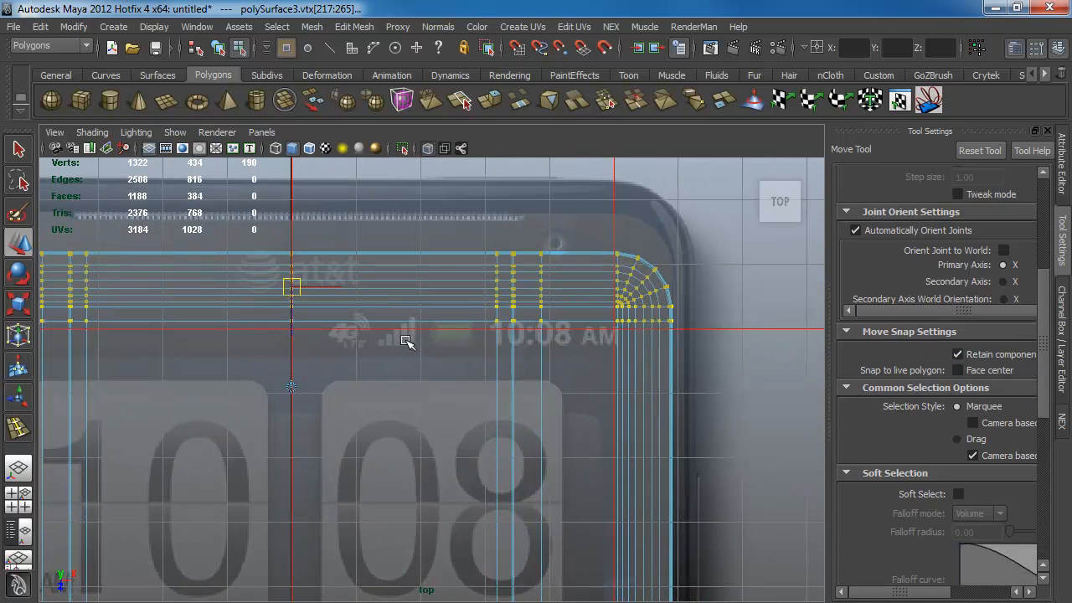
{"action": "key", "text": "v"}
{"action": "left_click_drag", "start_coordinate": [291, 287], "coordinate": [290, 254]}
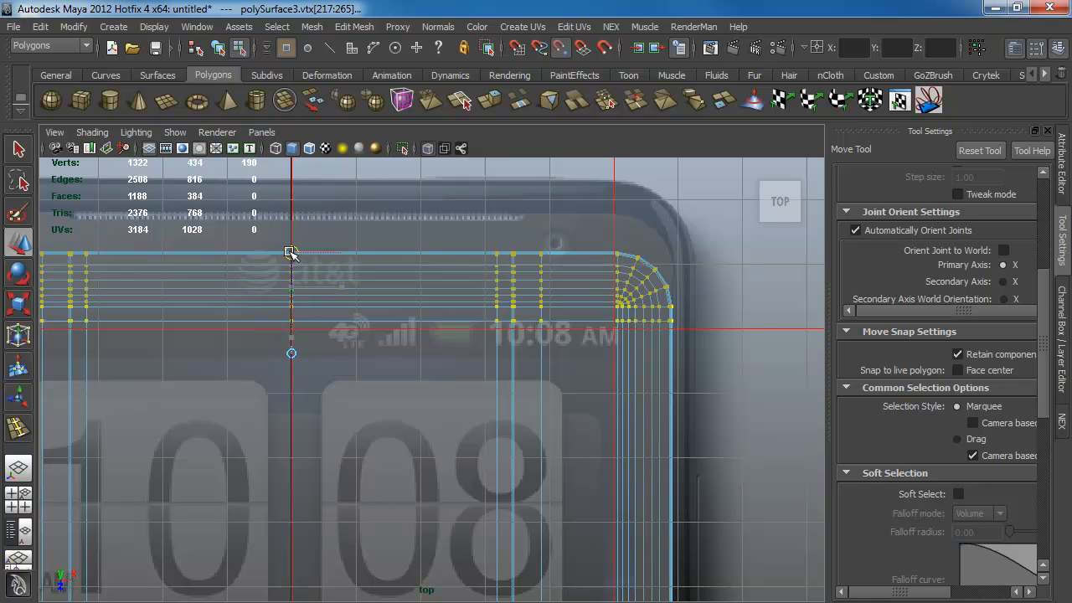
{"action": "middle_click_drag", "start_coordinate": [318, 270], "coordinate": [447, 380], "text": "alt"}
{"action": "right_click_drag", "start_coordinate": [459, 394], "coordinate": [761, 477], "text": "alt"}
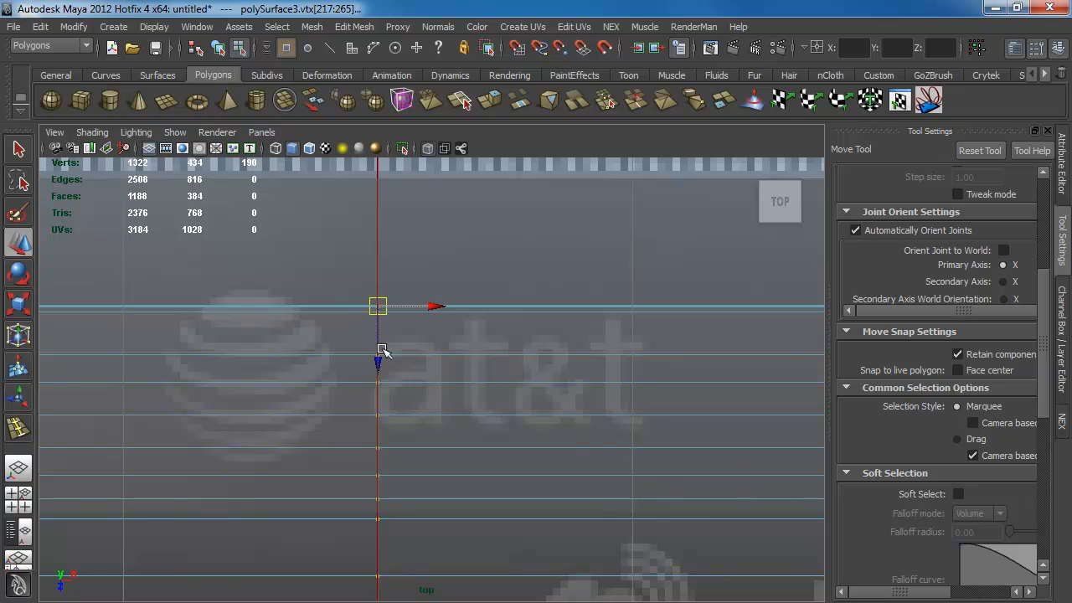
{"action": "key", "text": "v"}
{"action": "scroll", "coordinate": [508, 354], "scroll_direction": "down", "scroll_amount": 5}
{"action": "middle_click_drag", "start_coordinate": [492, 360], "coordinate": [335, 354], "text": "alt"}
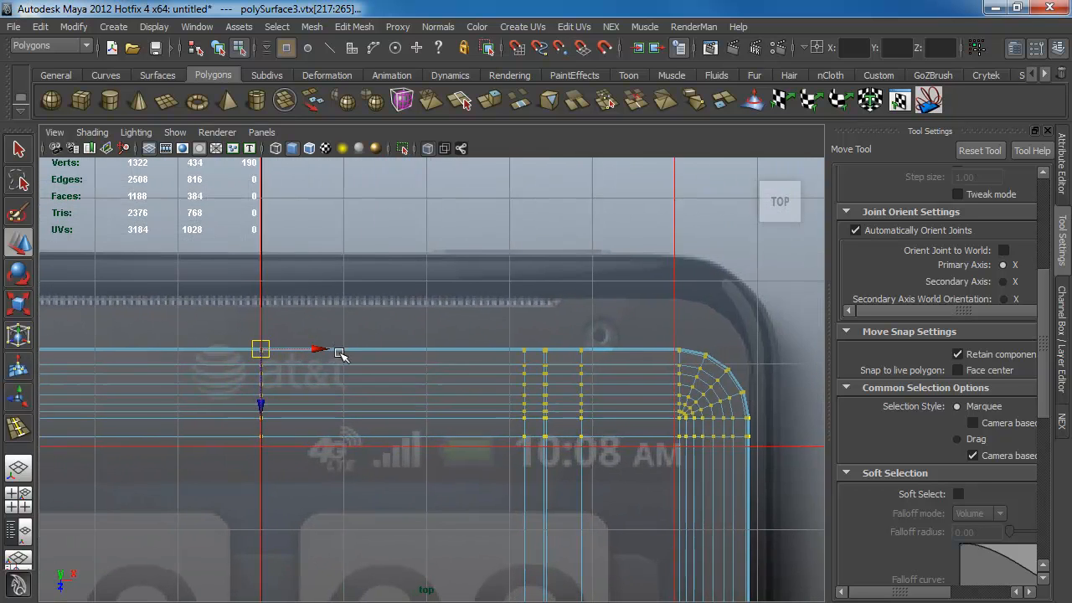
- Show wireframe on shaded and snap the selected vertices up along Z to the top edge of the other panels
{"action": "left_click", "coordinate": [310, 150]}
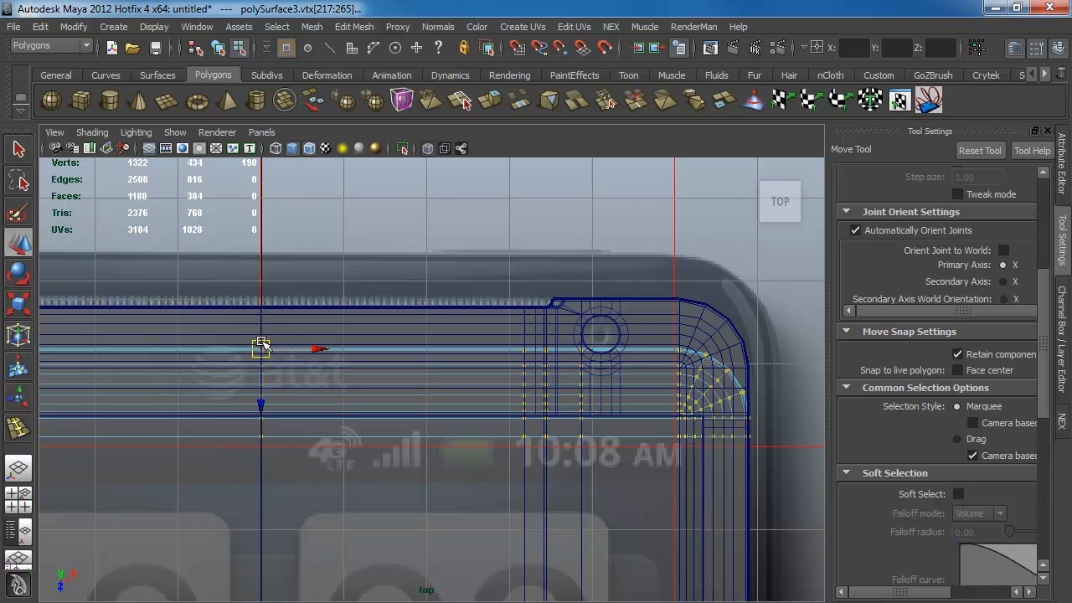
{"action": "key", "text": "v"}
{"action": "left_click_drag", "start_coordinate": [261, 408], "coordinate": [552, 298]}
{"action": "key", "text": "F8"}
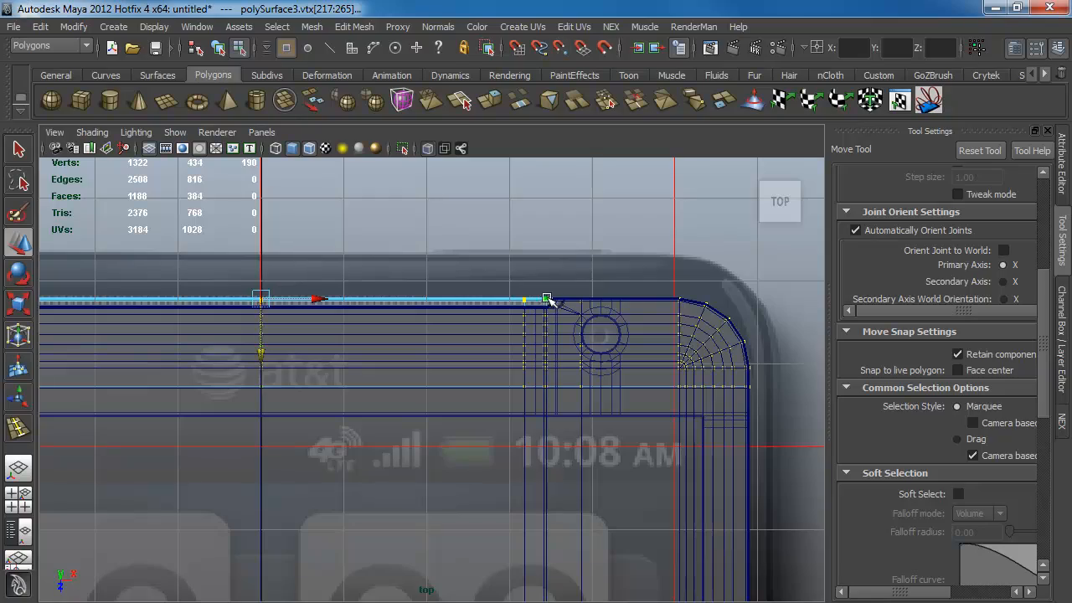
- Return to the perspective view with X-ray display off and hide the grid
{"action": "right_click_drag", "start_coordinate": [616, 388], "coordinate": [531, 372], "text": "alt"}
{"action": "key", "text": "space"}
{"action": "left_click_drag", "start_coordinate": [531, 371], "coordinate": [590, 293]}
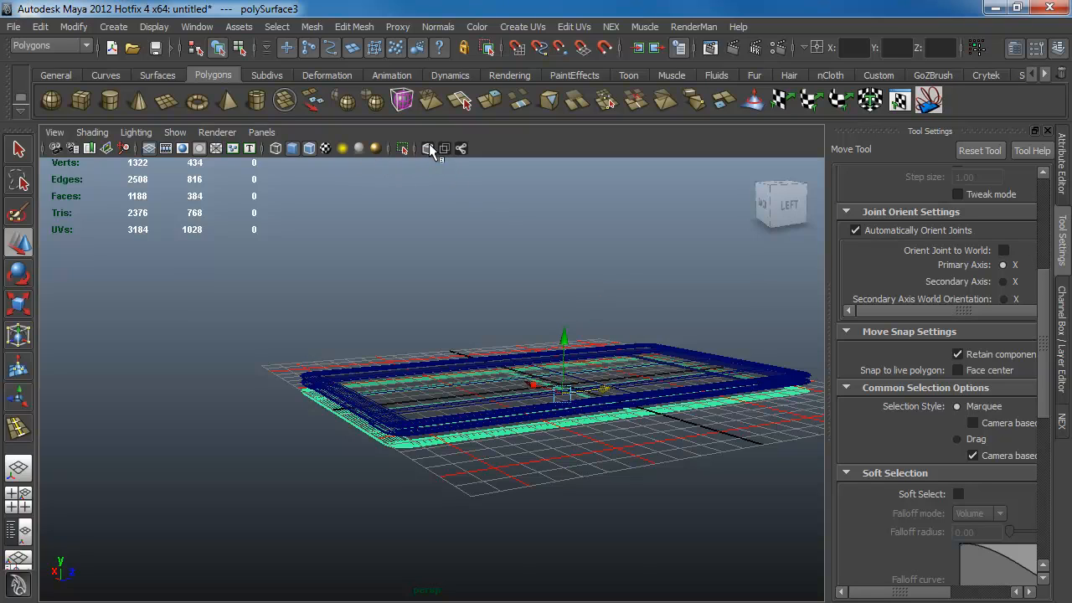
{"action": "left_click_drag", "start_coordinate": [440, 218], "coordinate": [469, 393], "text": "alt"}
{"action": "left_click", "coordinate": [175, 132]}
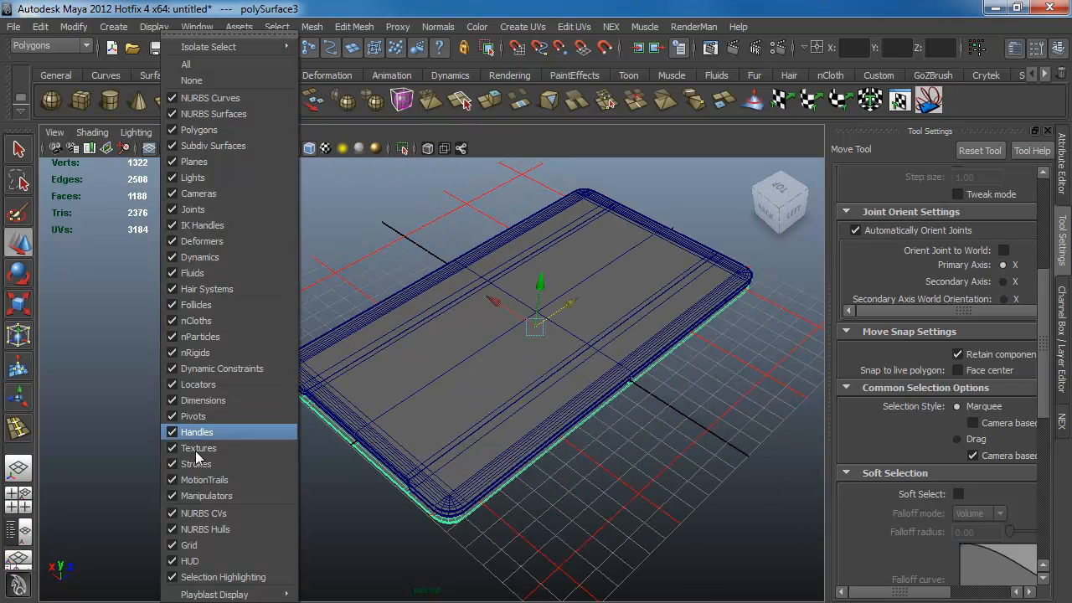
{"action": "left_click", "coordinate": [201, 545]}
- Examine the three stacked panels from the side, selecting the middle and bottom ones to check their spacing and corners
{"action": "left_click_drag", "start_coordinate": [368, 506], "coordinate": [354, 455], "text": "alt"}
{"action": "right_click_drag", "start_coordinate": [355, 454], "coordinate": [323, 438], "text": "alt"}
{"action": "left_click_drag", "start_coordinate": [323, 438], "coordinate": [399, 378], "text": "alt"}
{"action": "left_click", "coordinate": [335, 438]}
{"action": "left_click_drag", "start_coordinate": [335, 438], "coordinate": [410, 474], "text": "alt"}
{"action": "left_click", "coordinate": [394, 443]}
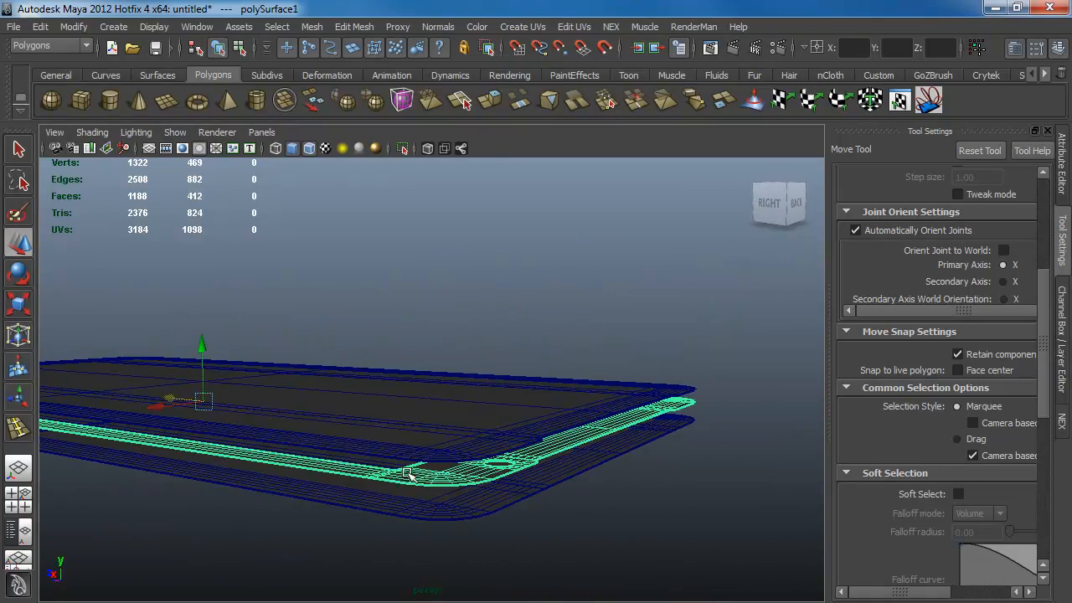
{"action": "left_click", "coordinate": [420, 493]}
{"action": "right_click_drag", "start_coordinate": [314, 478], "coordinate": [429, 455], "text": "alt"}
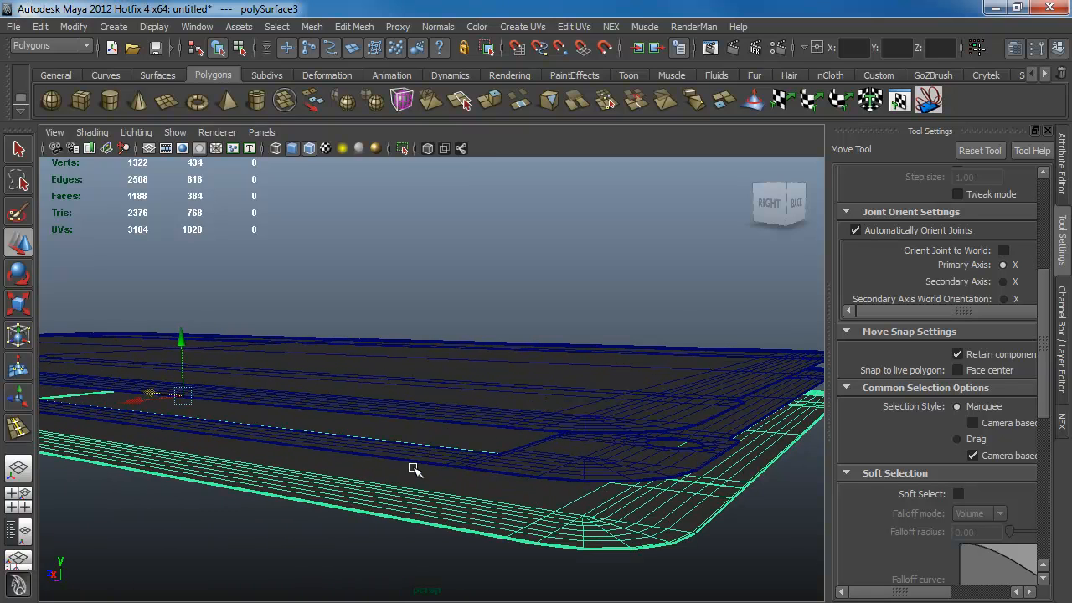
{"action": "left_click", "coordinate": [482, 465]}
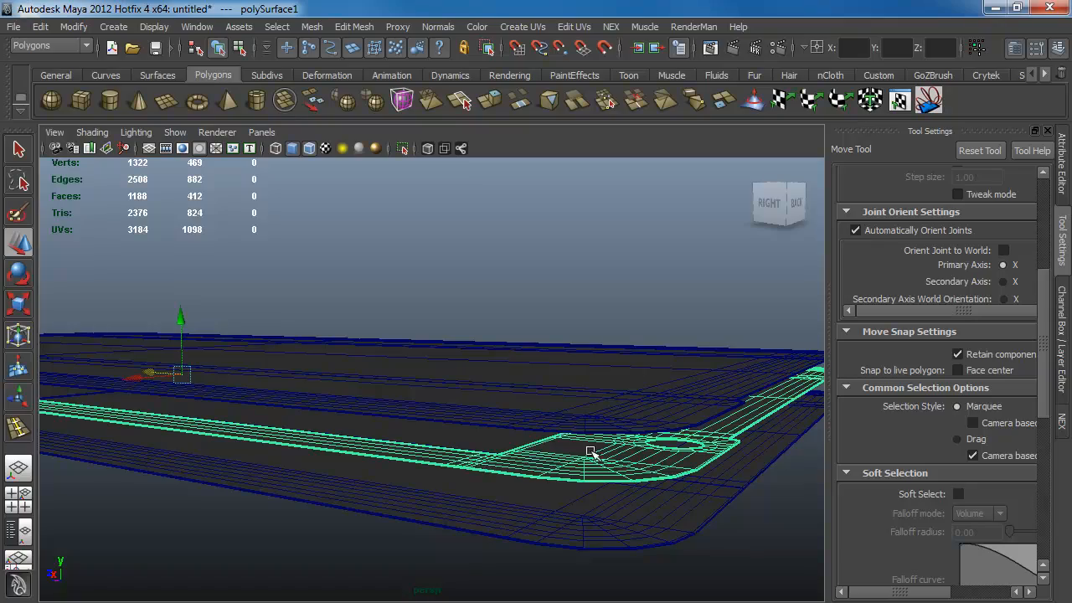
- Extrude all faces of the uppermost panel upward to give it a thin, even thickness
{"action": "left_click_drag", "start_coordinate": [589, 453], "coordinate": [550, 439], "text": "alt"}
{"action": "left_click", "coordinate": [425, 435]}
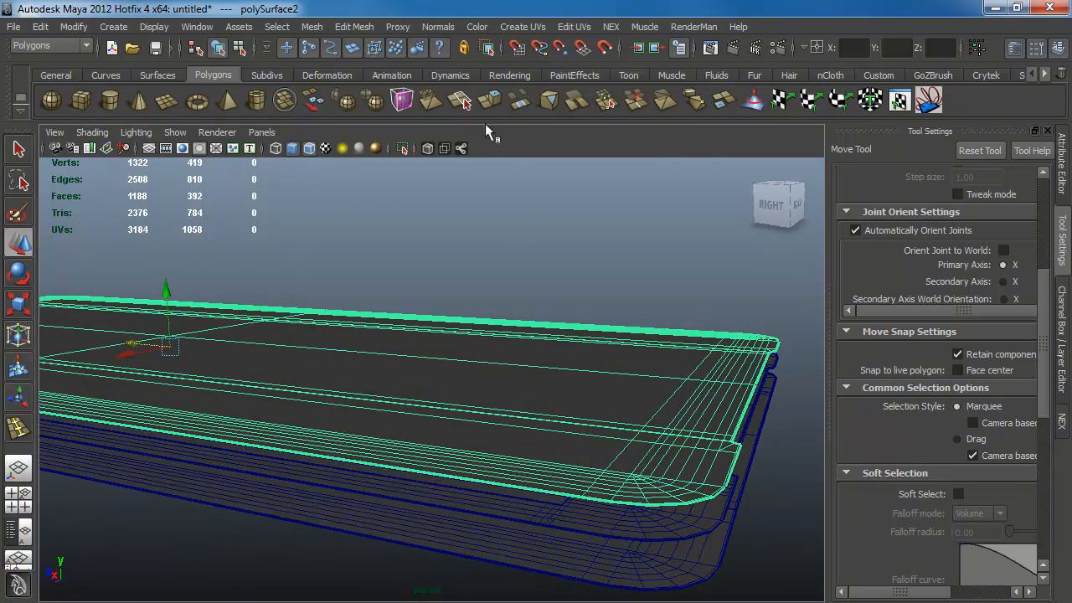
{"action": "left_click", "coordinate": [491, 103]}
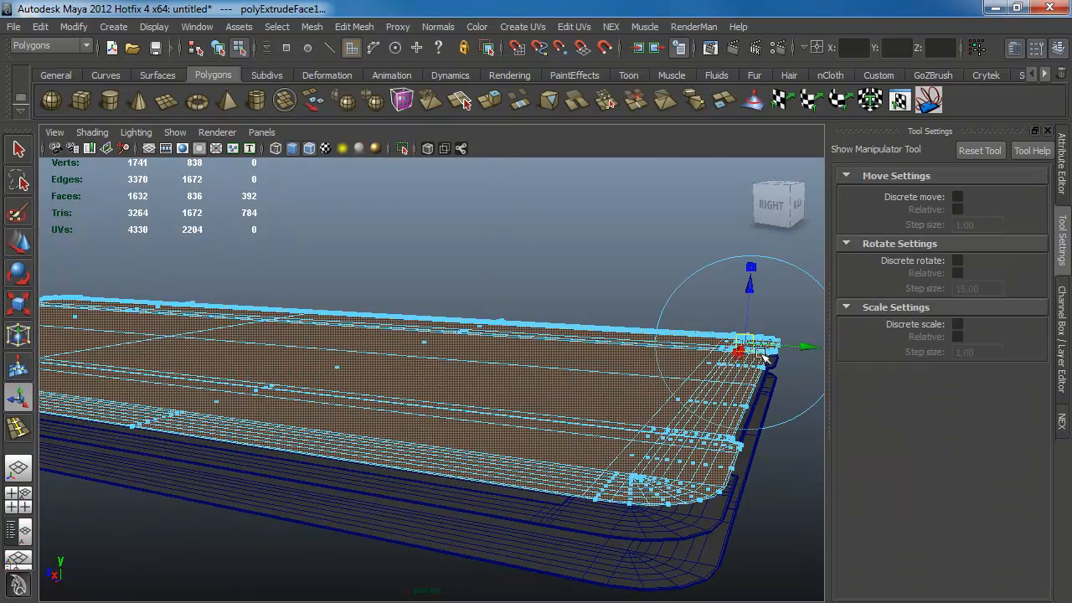
{"action": "middle_click_drag", "start_coordinate": [761, 361], "coordinate": [519, 347], "text": "alt"}
{"action": "right_click_drag", "start_coordinate": [519, 347], "coordinate": [652, 276], "text": "alt"}
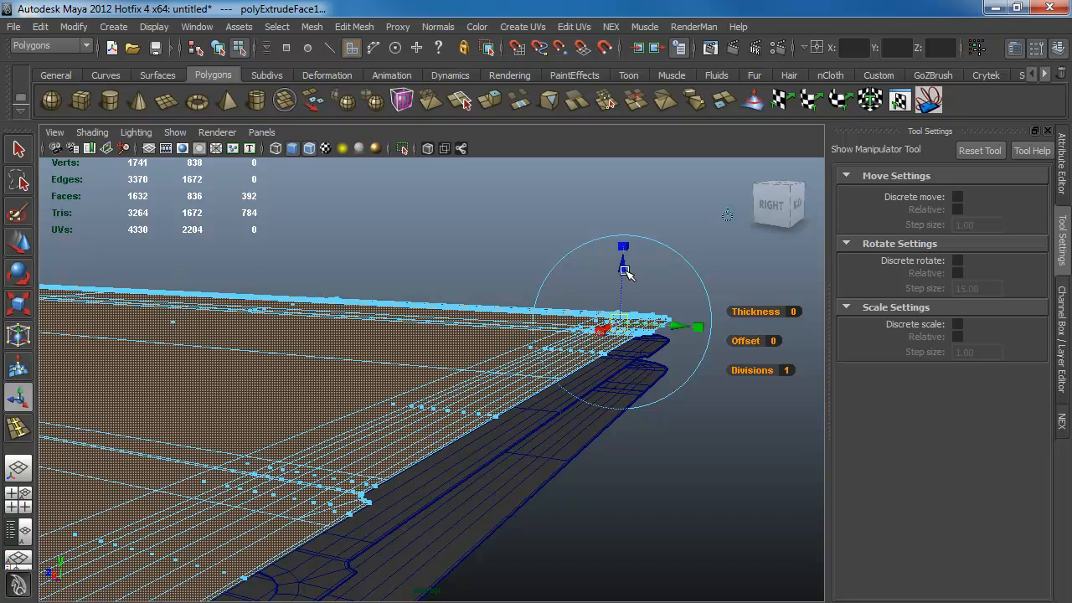
{"action": "left_click_drag", "start_coordinate": [624, 270], "coordinate": [569, 315]}
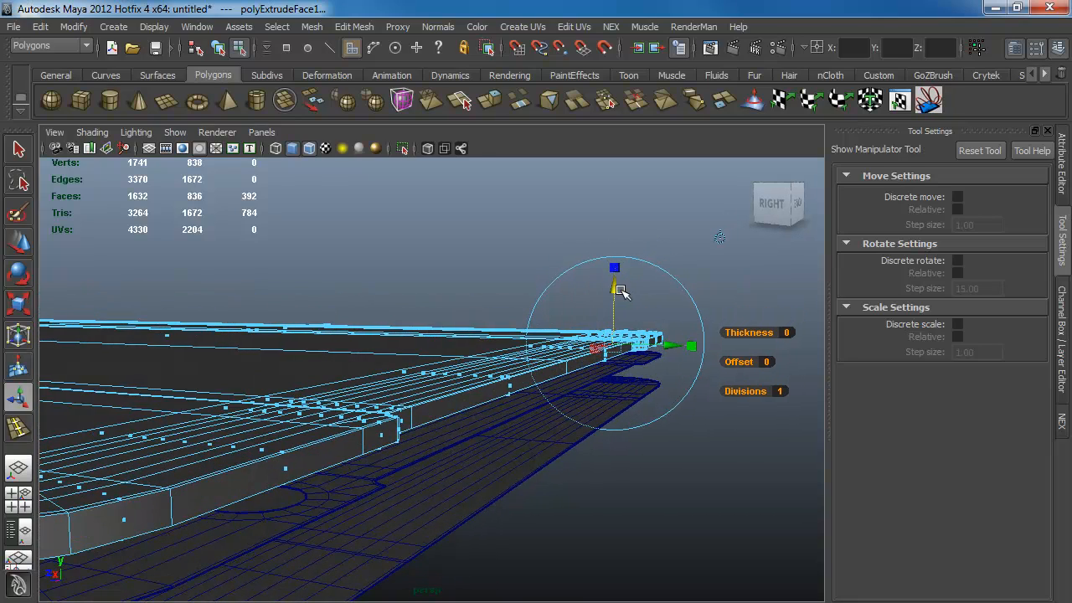
{"action": "left_click_drag", "start_coordinate": [616, 289], "coordinate": [616, 291]}
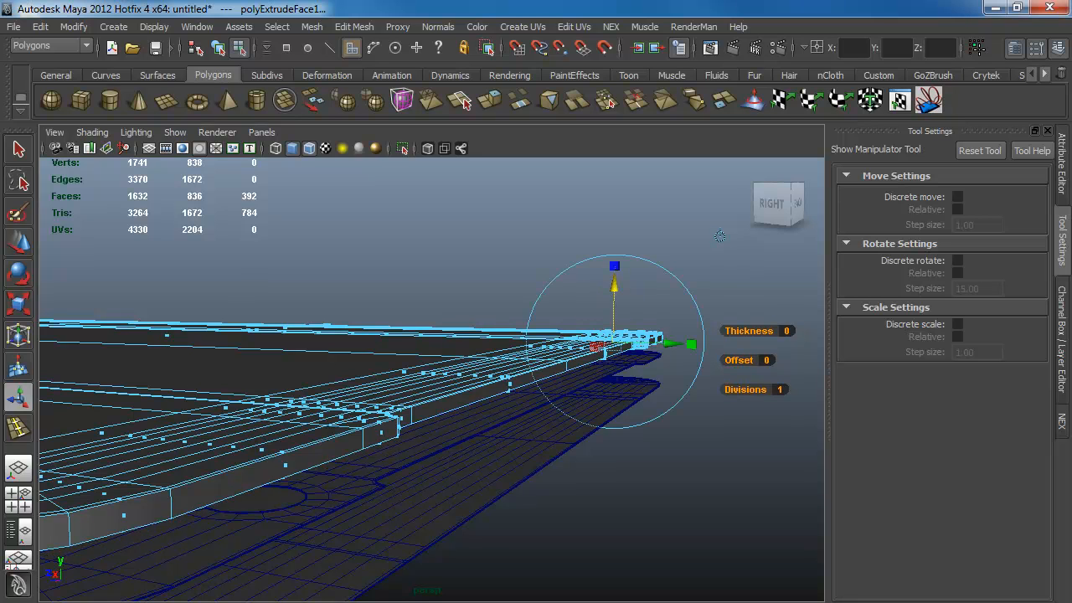
- Check the phone's edge in the reference photo, fine-tune the panel's extrusion height and preview it smoothed
{"action": "key", "text": "alt+Tab"}
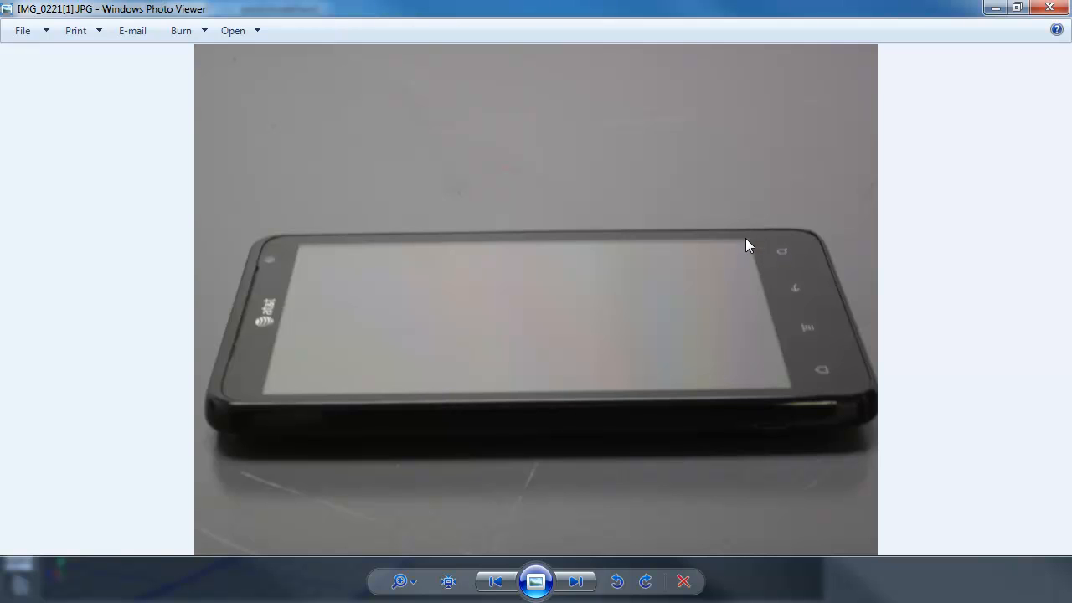
{"action": "left_click", "coordinate": [995, 7]}
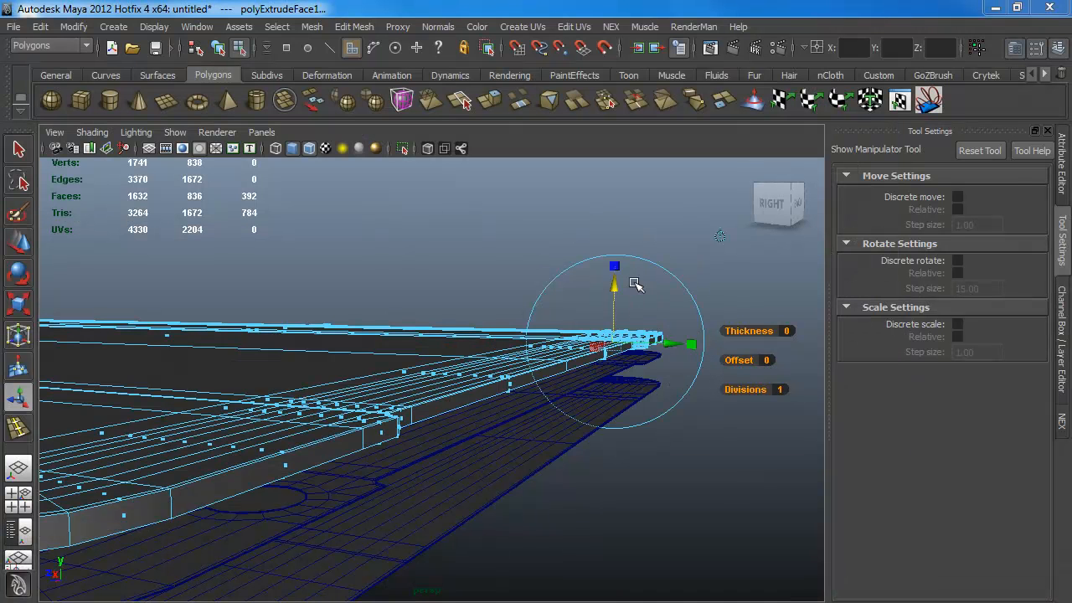
{"action": "left_click_drag", "start_coordinate": [617, 287], "coordinate": [431, 355]}
{"action": "key", "text": "3"}
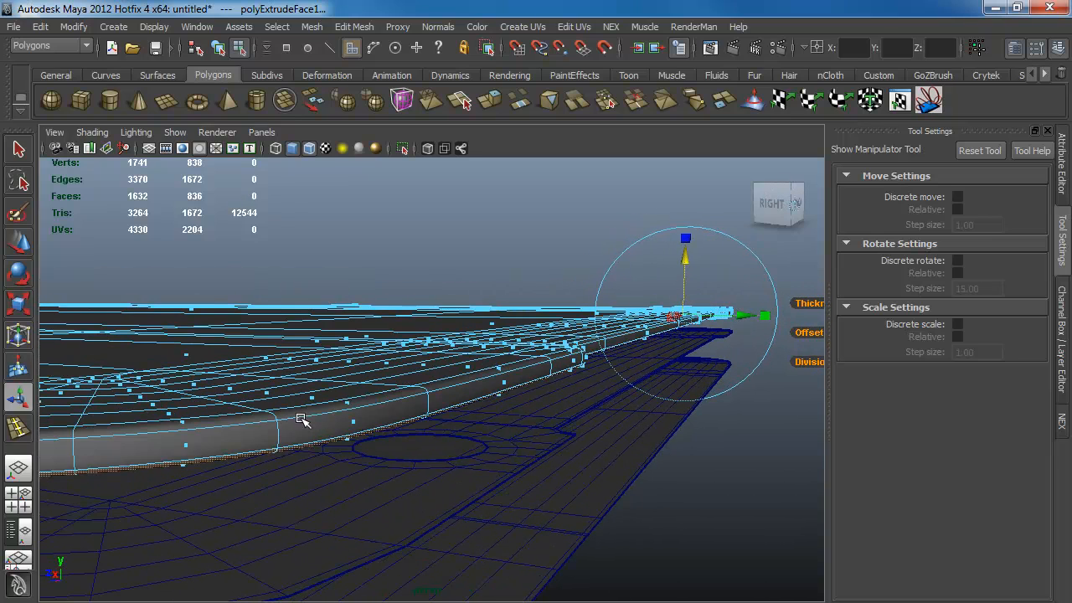
{"action": "key", "text": "1"}
- Insert an edge loop around the middle of the uppermost panel's side wall and bevel it into two loops
{"action": "key", "text": "F10"}
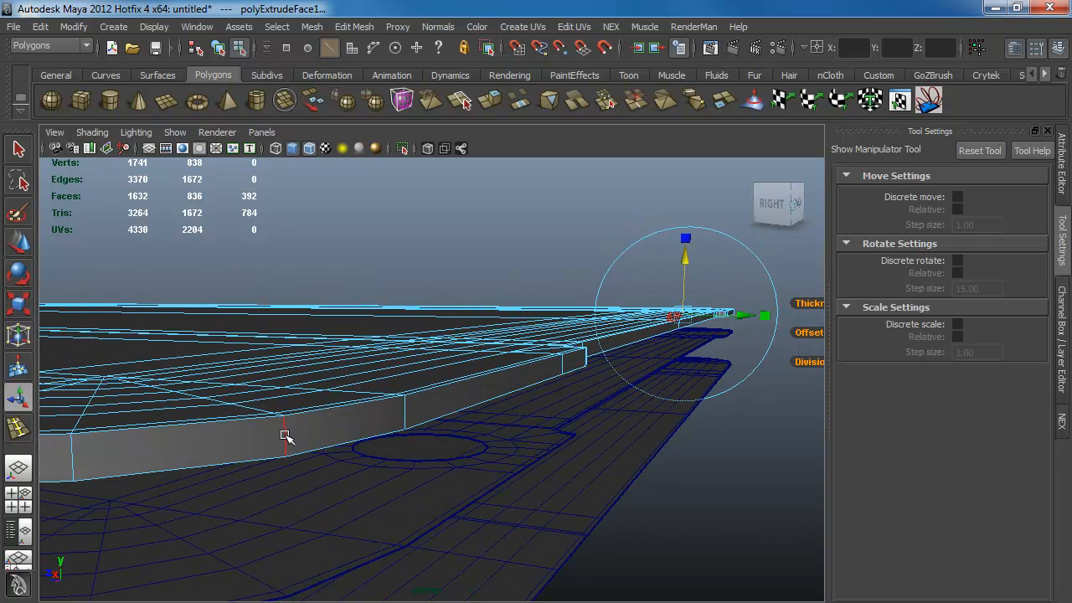
{"action": "left_click", "coordinate": [286, 436]}
{"action": "key", "text": "ctrl+shift+e"}
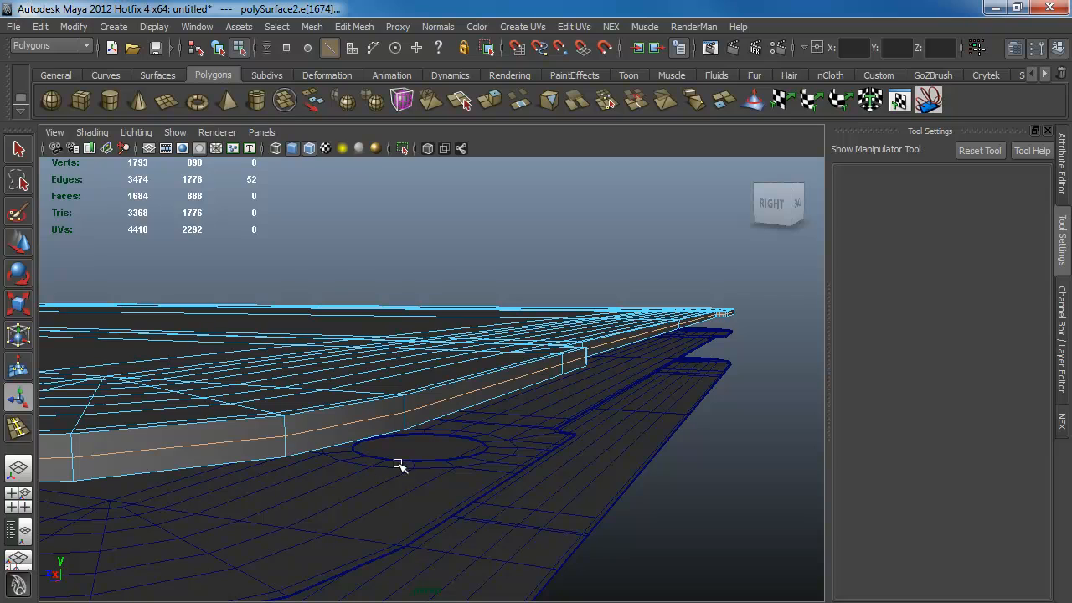
{"action": "right_click", "coordinate": [380, 418]}
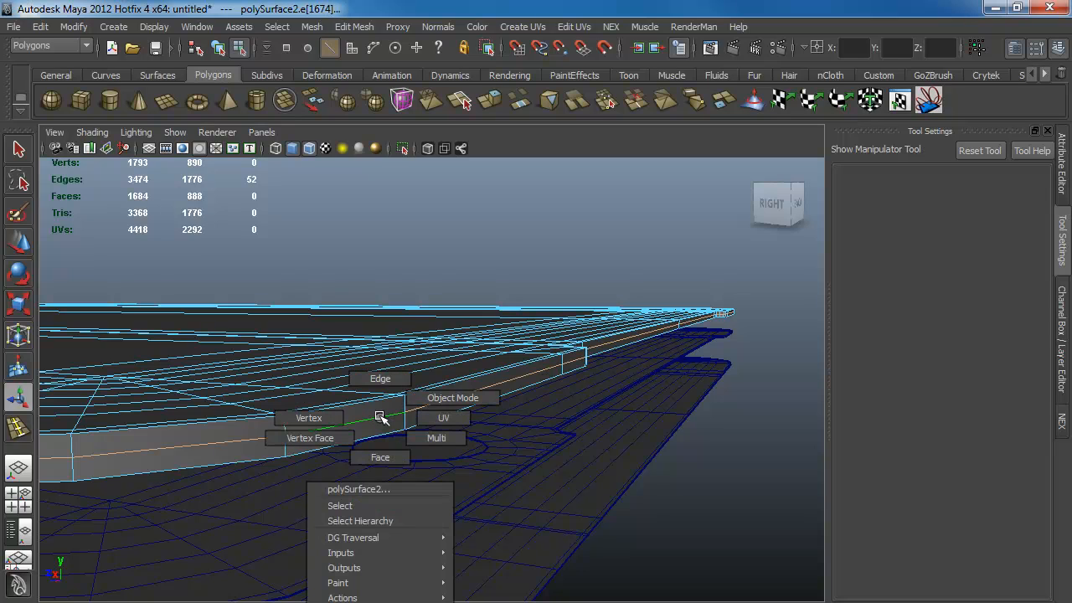
{"action": "right_click_drag", "start_coordinate": [380, 418], "coordinate": [467, 411], "text": "shift"}
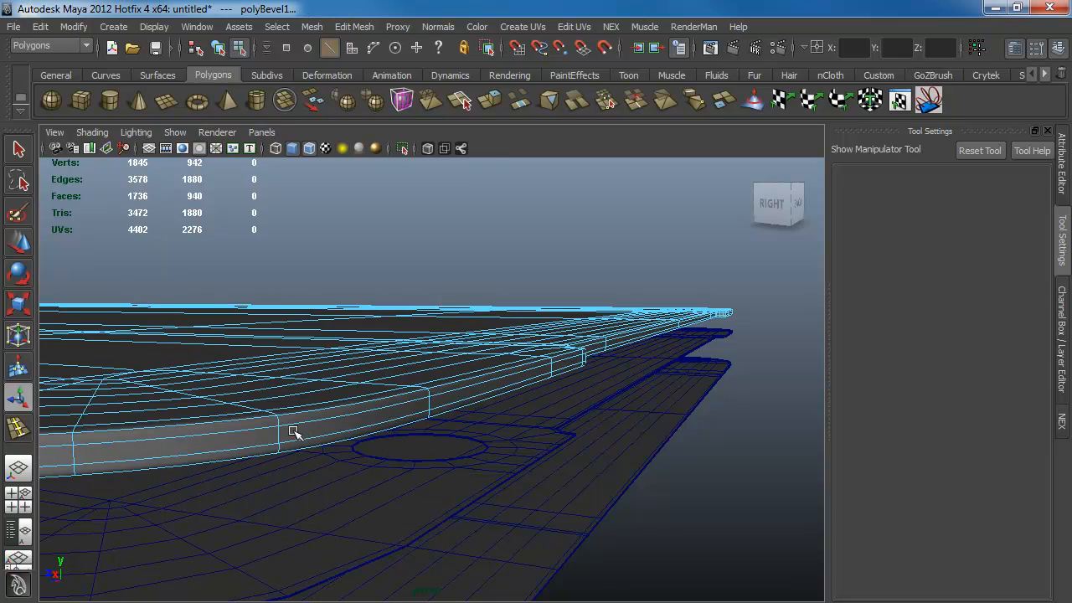
{"action": "left_click_drag", "start_coordinate": [505, 445], "coordinate": [444, 432], "text": "alt"}
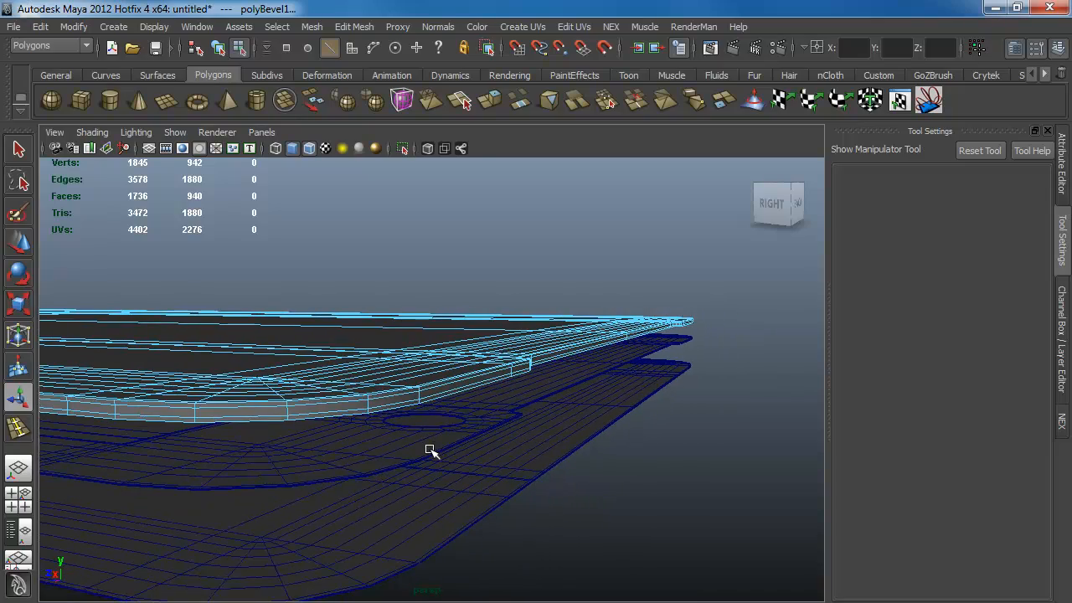
- Return to object mode and delete all construction history in the scene
{"action": "key", "text": "F8"}
{"action": "left_click_drag", "start_coordinate": [546, 402], "coordinate": [433, 450], "text": "alt"}
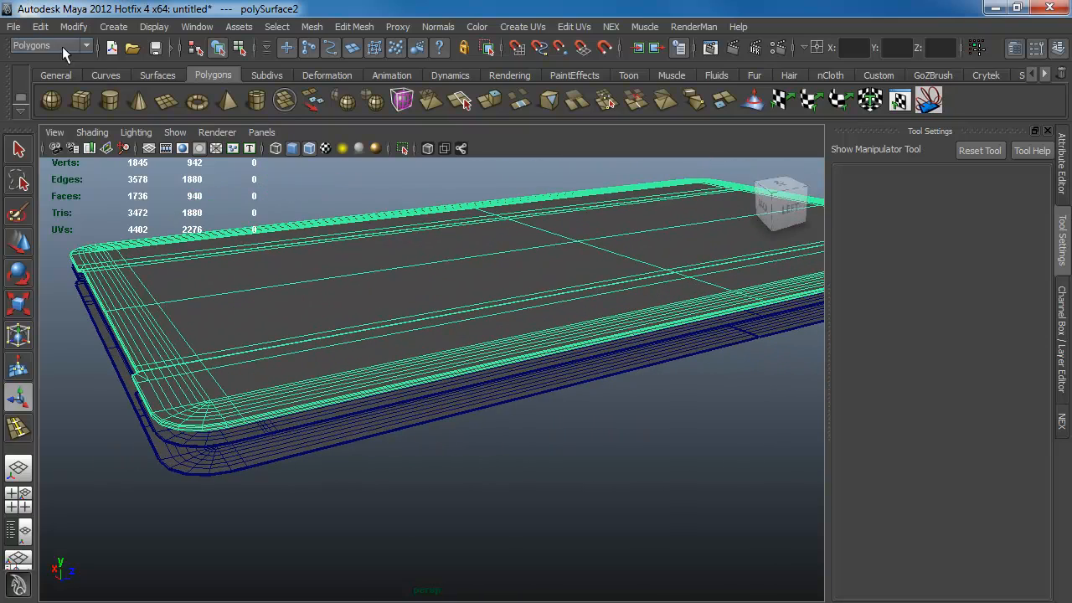
{"action": "left_click", "coordinate": [33, 27]}
{"action": "mouse_move", "coordinate": [76, 215]}
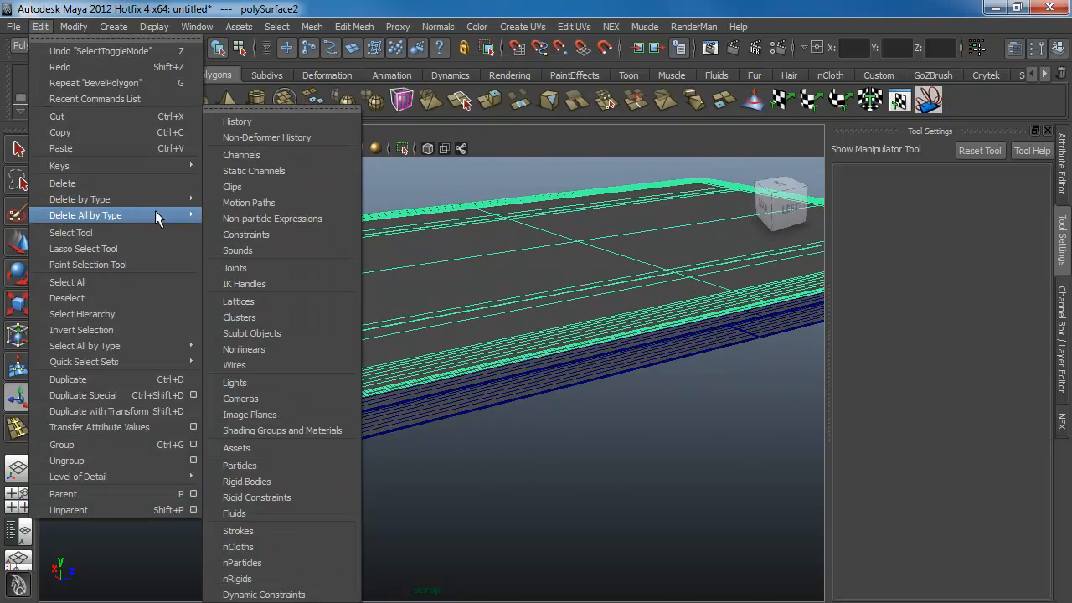
{"action": "left_click", "coordinate": [291, 119]}
- Save the scene as phone_001 in Maya ASCII format in the desktop's phone folder
{"action": "left_click", "coordinate": [14, 27]}
{"action": "left_click", "coordinate": [47, 104]}
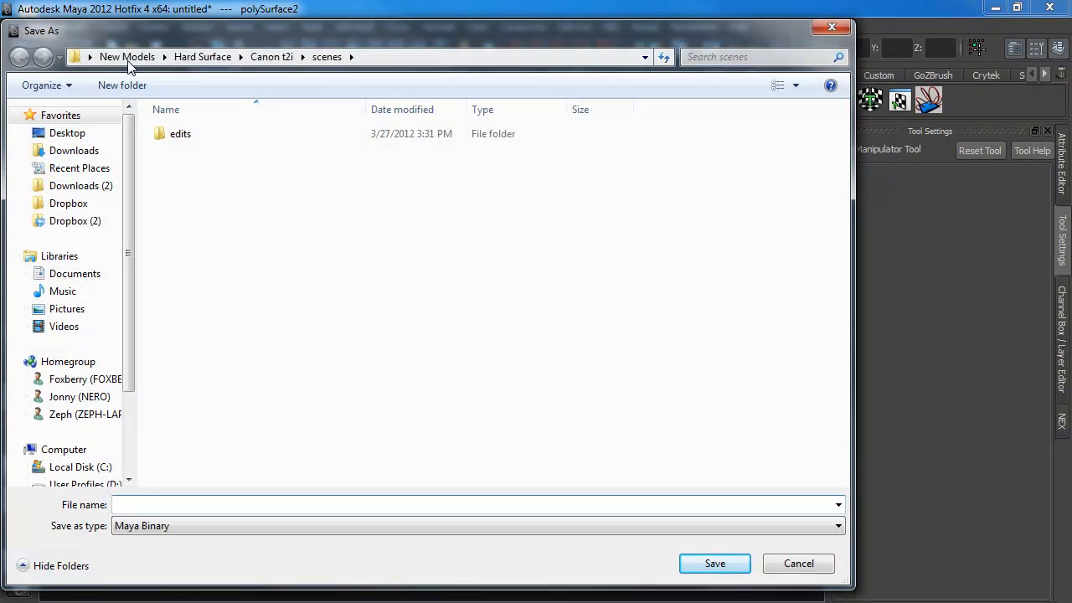
{"action": "left_click", "coordinate": [67, 133]}
{"action": "left_click", "coordinate": [195, 362]}
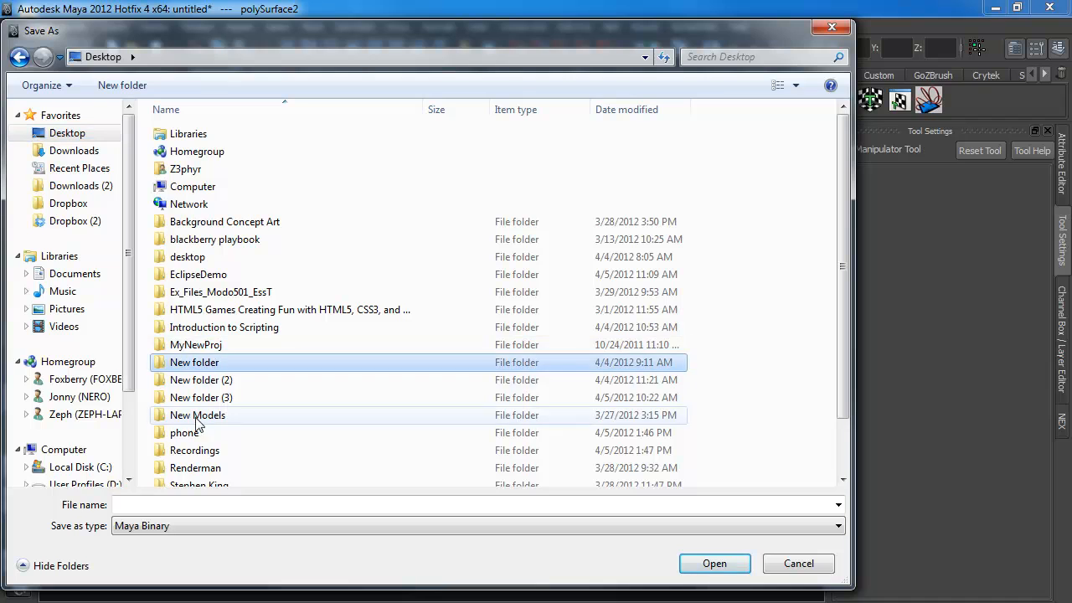
{"action": "double_click", "coordinate": [186, 434]}
{"action": "left_click", "coordinate": [180, 525]}
{"action": "left_click", "coordinate": [175, 542]}
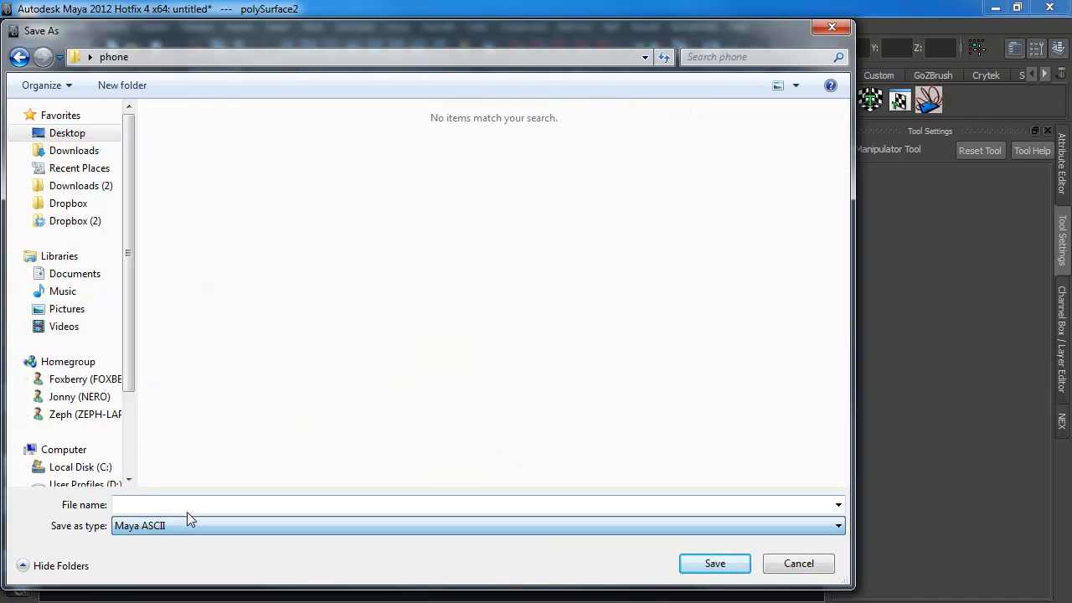
{"action": "left_click", "coordinate": [187, 506]}
{"action": "type", "text": "phone_0"}
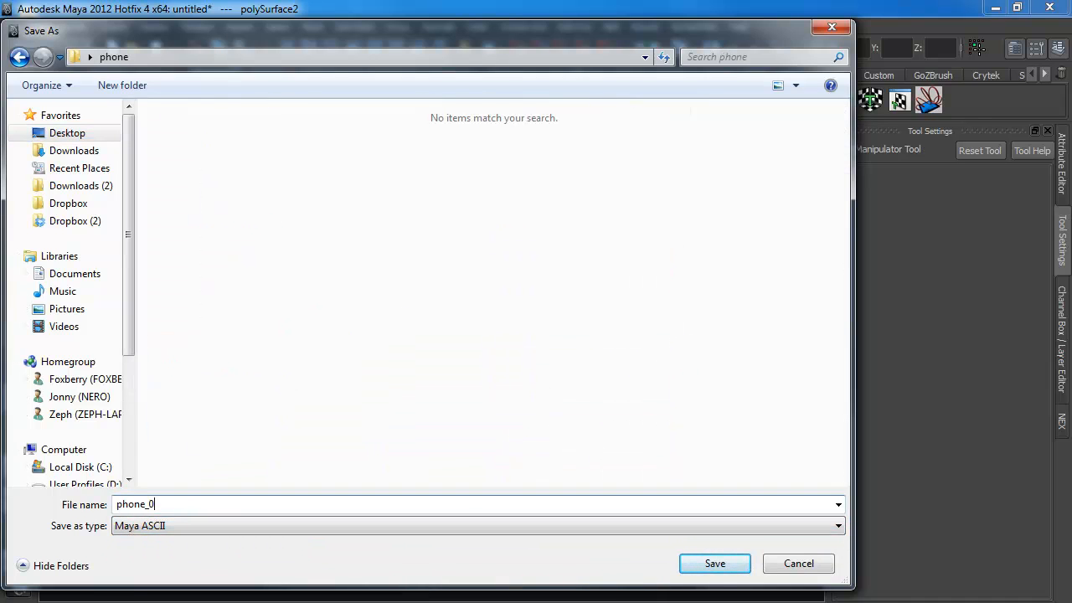
{"action": "type", "text": "01"}
{"action": "key", "text": "Return"}
- Open the Hypershade, enlarge its window and create a new Blinn material
{"action": "left_click_drag", "start_coordinate": [311, 386], "coordinate": [445, 304], "text": "alt"}
{"action": "scroll", "coordinate": [524, 374], "scroll_direction": "up", "scroll_amount": 4}
{"action": "right_click_drag", "start_coordinate": [445, 304], "coordinate": [469, 261], "text": "alt"}
{"action": "left_click_drag", "start_coordinate": [469, 261], "coordinate": [570, 295], "text": "alt"}
{"action": "right_click_drag", "start_coordinate": [570, 295], "coordinate": [586, 366], "text": "alt"}
{"action": "left_click_drag", "start_coordinate": [586, 366], "coordinate": [325, 411], "text": "alt"}
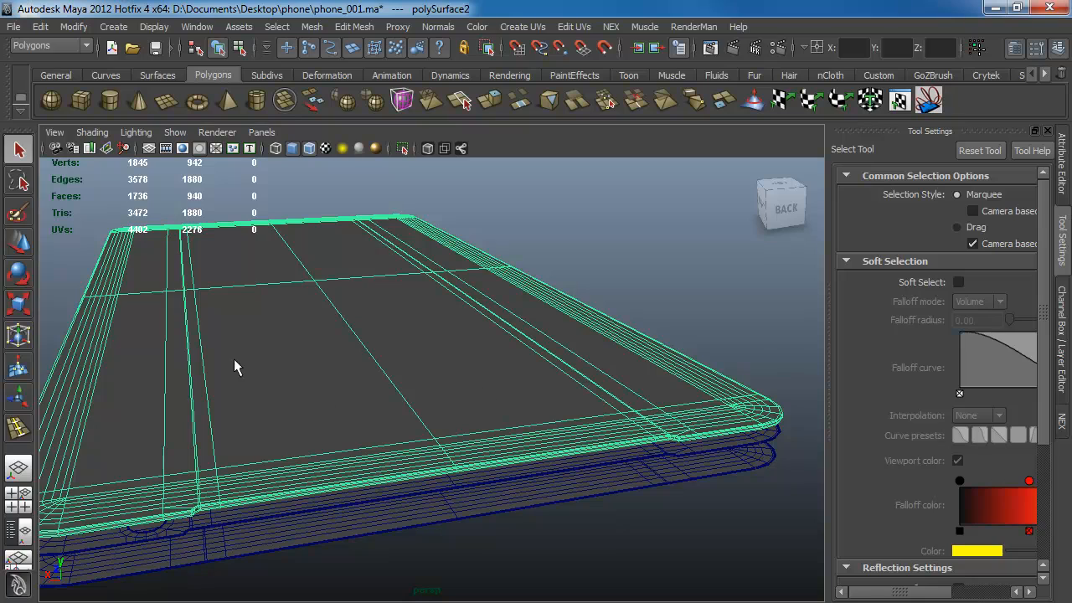
{"action": "left_click", "coordinate": [197, 27]}
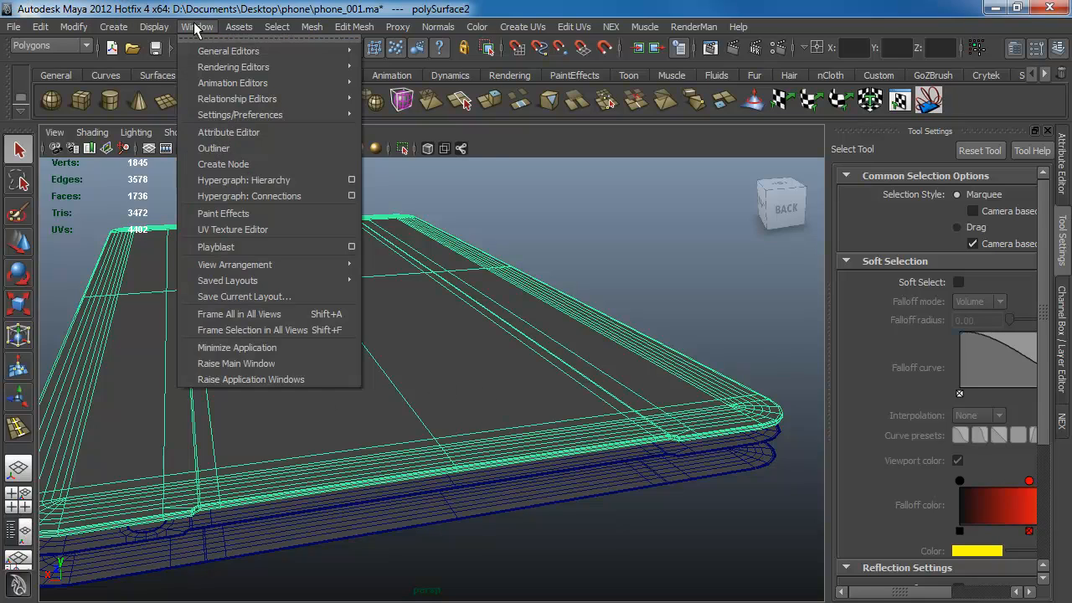
{"action": "mouse_move", "coordinate": [275, 83]}
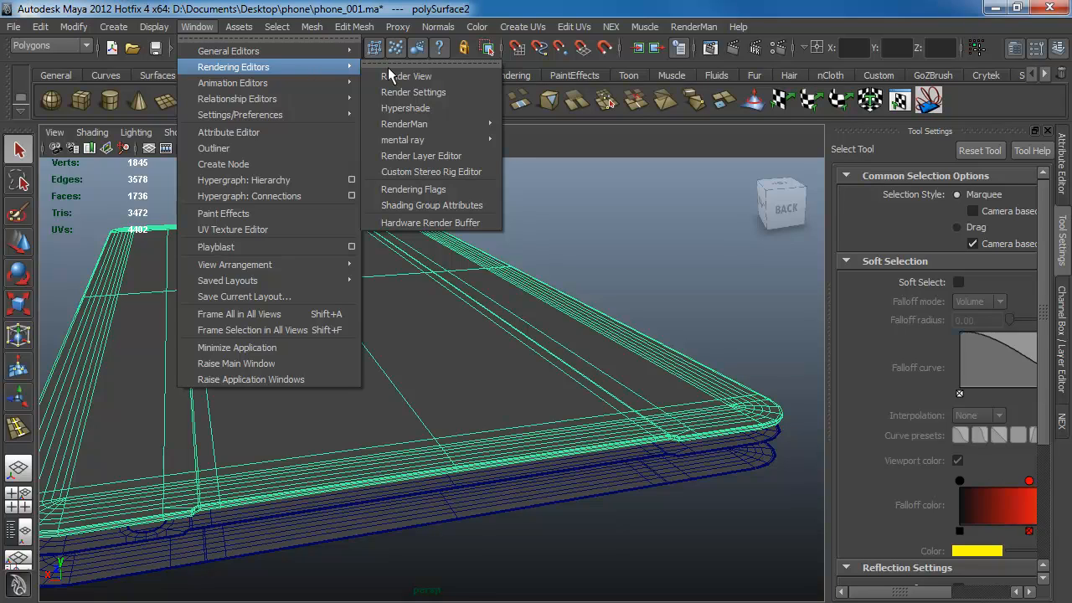
{"action": "left_click", "coordinate": [451, 107]}
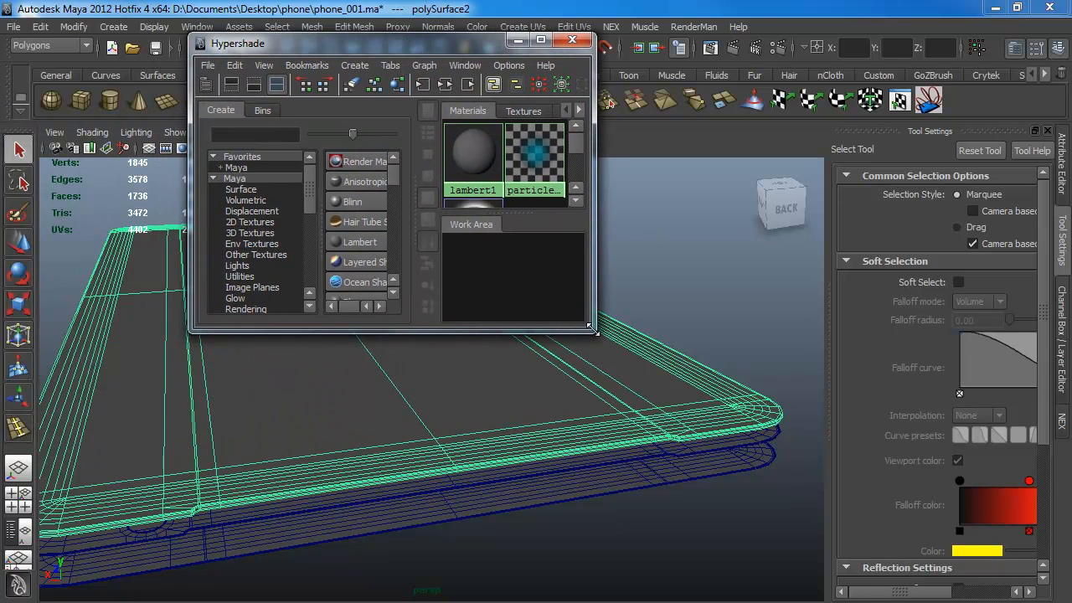
{"action": "left_click_drag", "start_coordinate": [593, 330], "coordinate": [870, 473]}
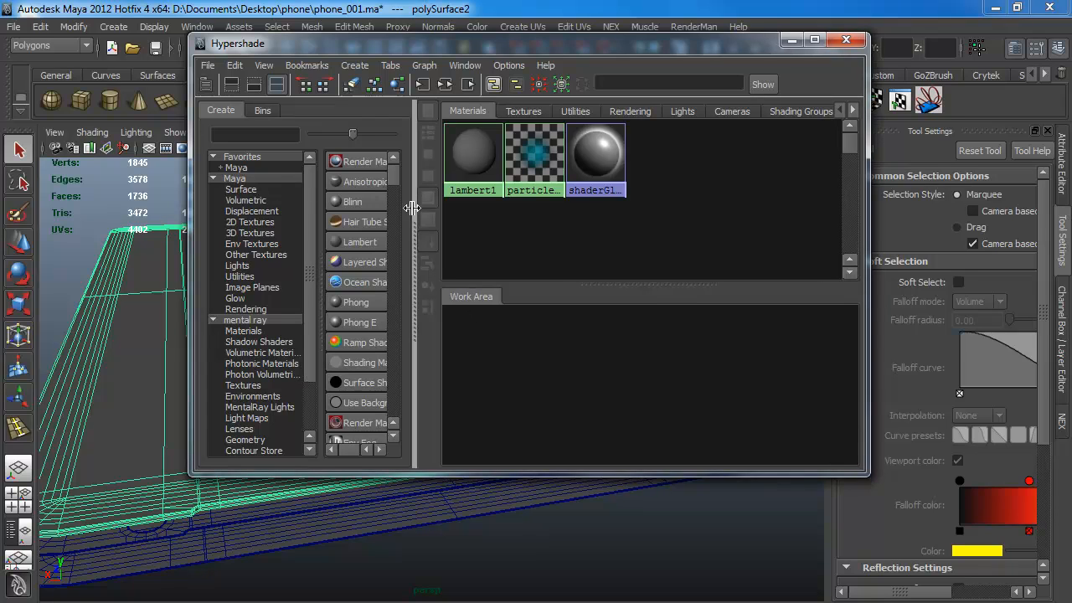
{"action": "left_click", "coordinate": [353, 202]}
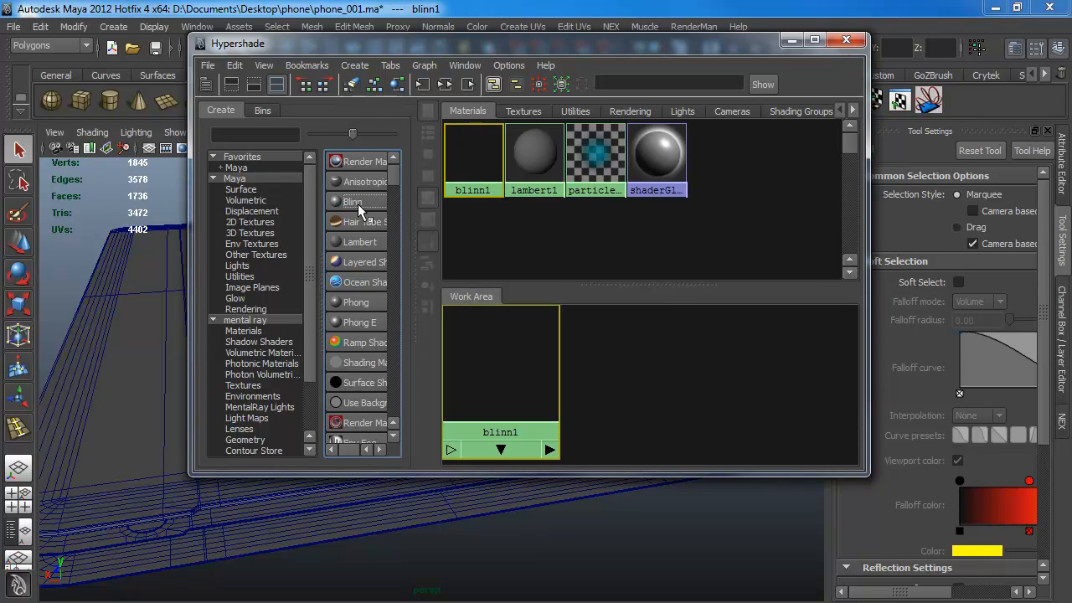
- Assign the new Blinn material to the uppermost panel
{"action": "left_click", "coordinate": [132, 333]}
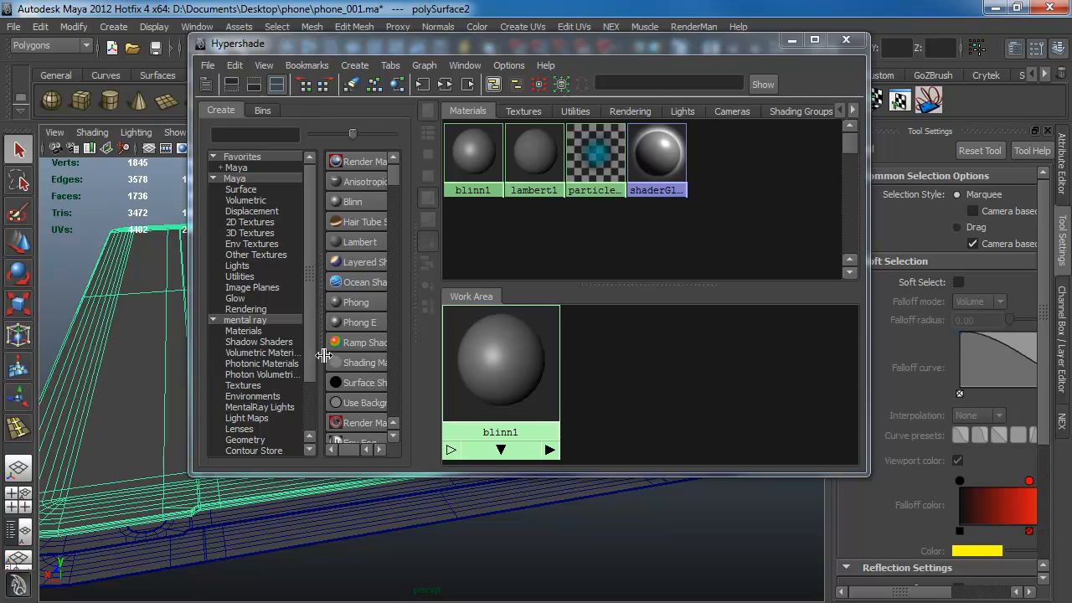
{"action": "right_click", "coordinate": [504, 362]}
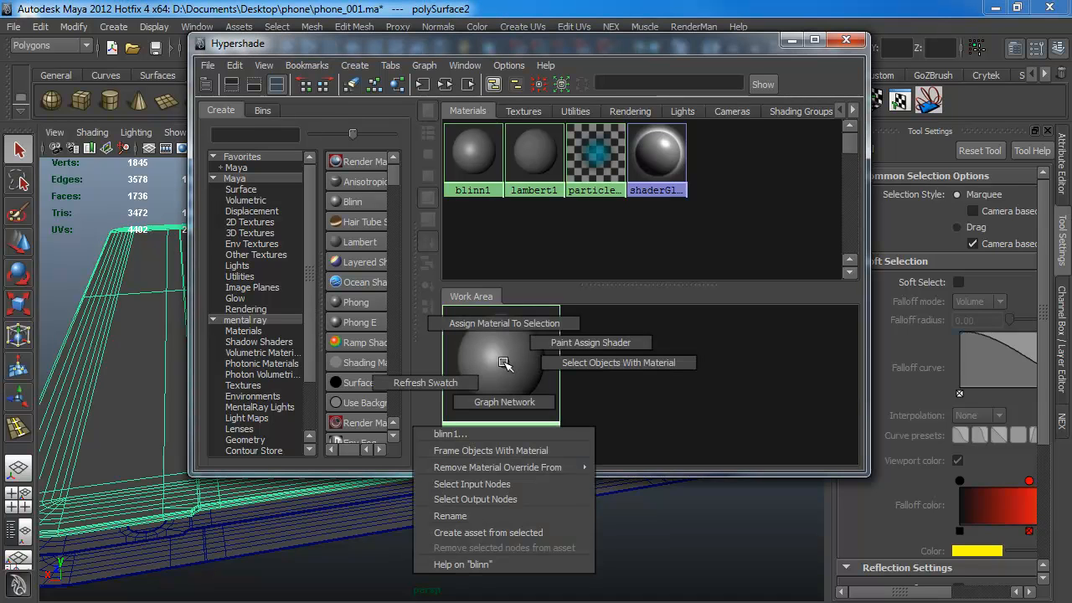
{"action": "left_click", "coordinate": [497, 323]}
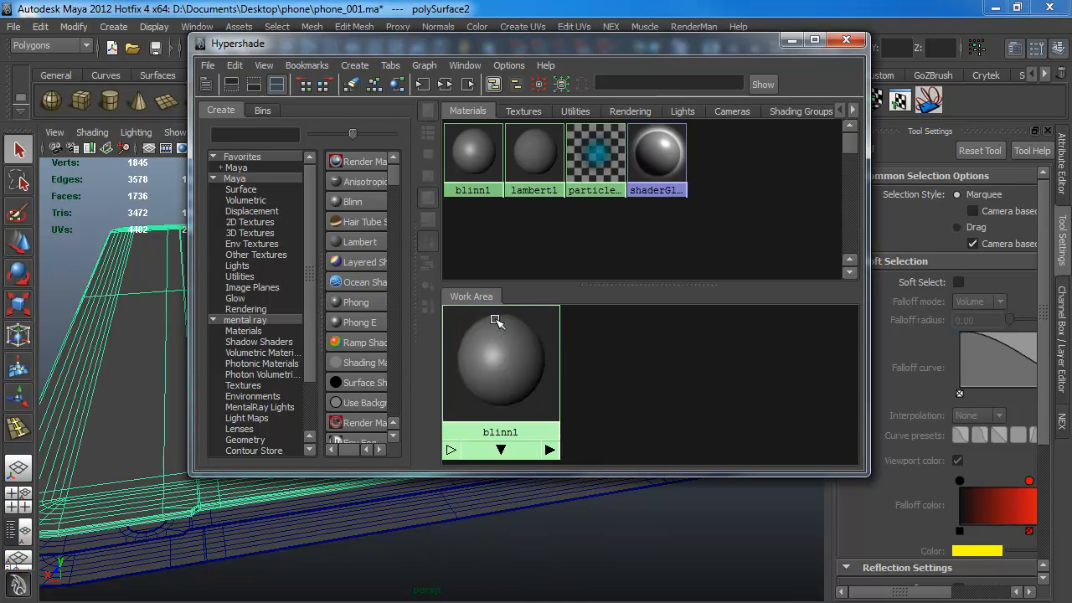
- Raise the Blinn material's transparency to a very light grey, close to white
{"action": "double_click", "coordinate": [500, 376]}
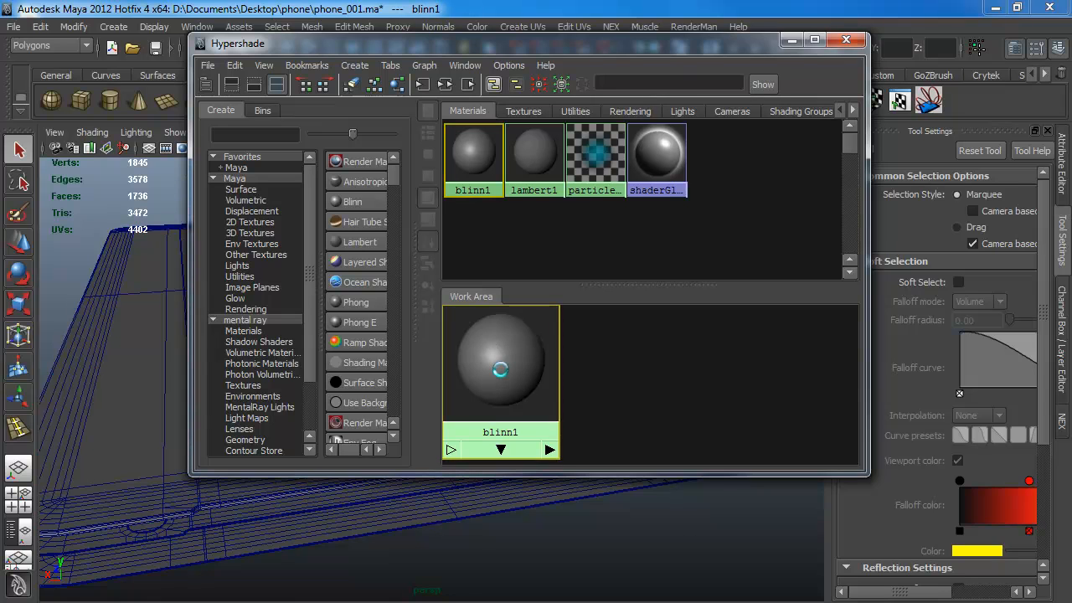
{"action": "left_click_drag", "start_coordinate": [673, 44], "coordinate": [442, 41]}
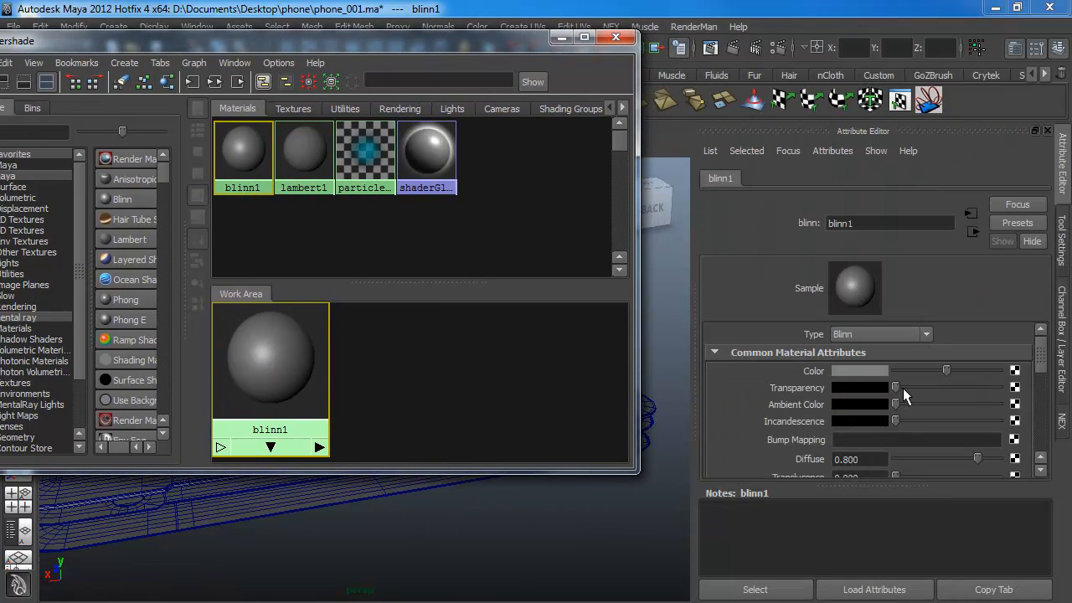
{"action": "left_click_drag", "start_coordinate": [899, 388], "coordinate": [985, 388]}
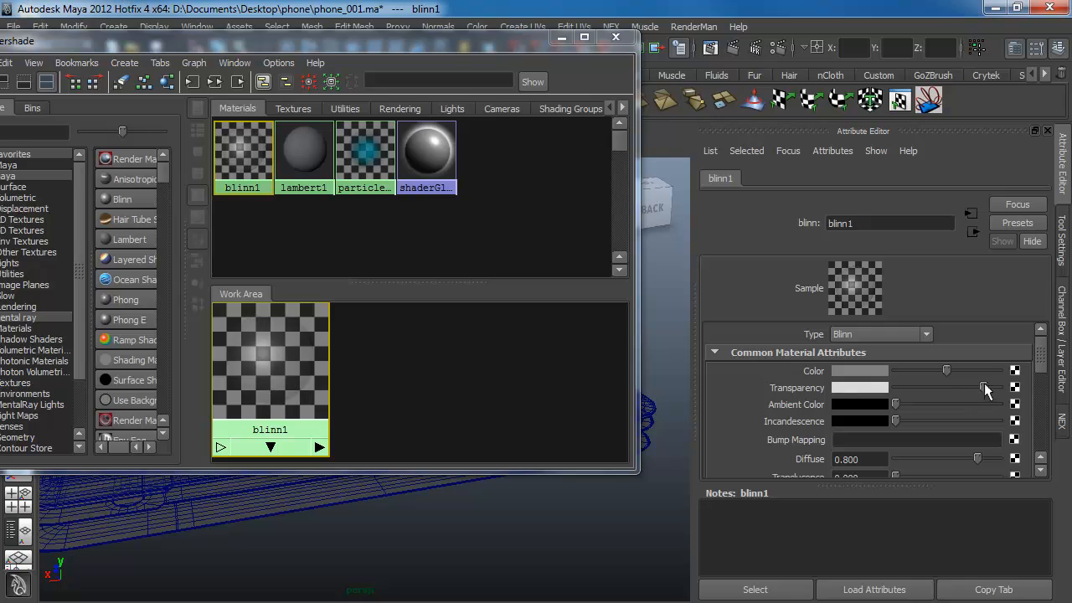
- Clear the Hypershade away from the model, turn off wireframe on shaded and inspect the panel's transparency
{"action": "left_click_drag", "start_coordinate": [532, 47], "coordinate": [576, 491]}
{"action": "left_click_drag", "start_coordinate": [451, 389], "coordinate": [592, 377], "text": "alt"}
{"action": "left_click", "coordinate": [309, 148]}
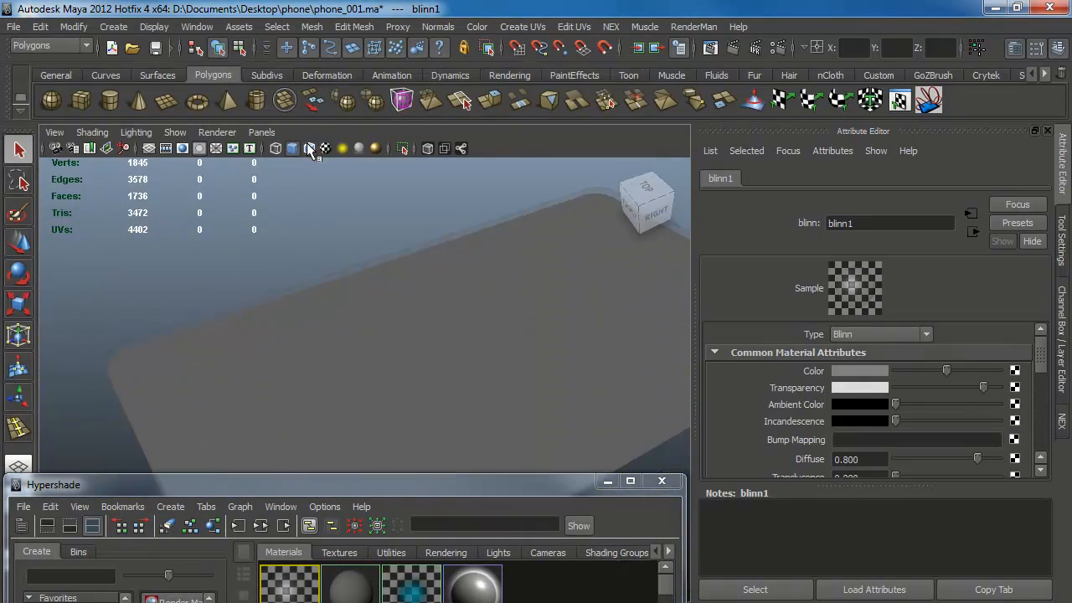
{"action": "mouse_move", "coordinate": [507, 400]}
{"action": "left_mouse_down", "text": "alt"}
{"action": "mouse_move", "coordinate": [474, 310]}
{"action": "mouse_move", "coordinate": [466, 314]}
{"action": "mouse_move", "coordinate": [555, 311]}
{"action": "mouse_move", "coordinate": [537, 320]}
{"action": "mouse_move", "coordinate": [444, 311]}
{"action": "mouse_move", "coordinate": [423, 323]}
{"action": "left_mouse_up", "text": "alt"}
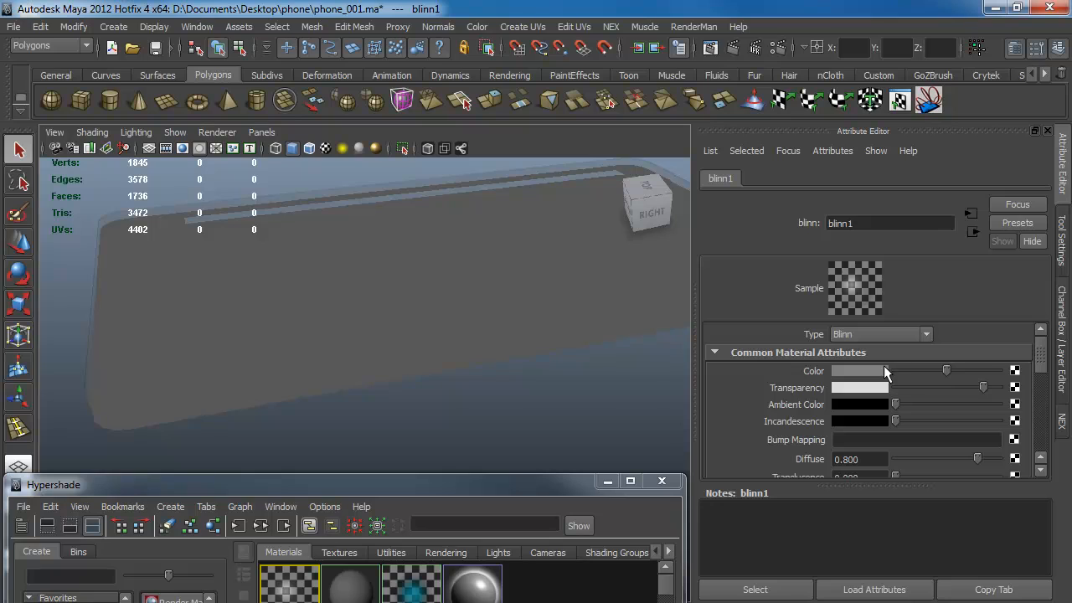
- Set the Blinn material's specular color to pure white
{"action": "left_click_drag", "start_coordinate": [1040, 370], "coordinate": [1038, 414]}
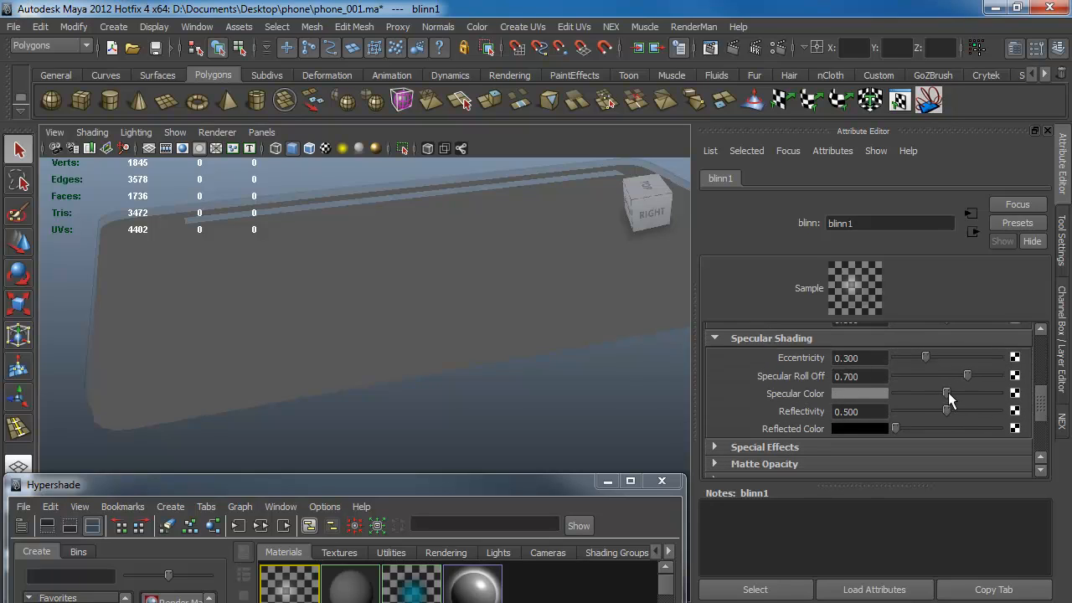
{"action": "left_click_drag", "start_coordinate": [949, 393], "coordinate": [1046, 392]}
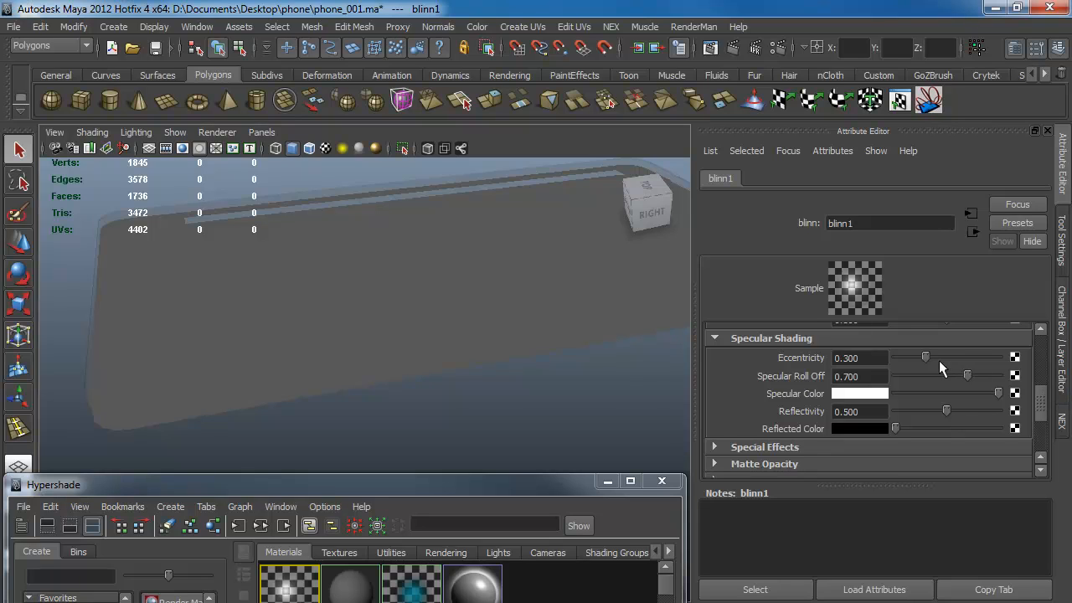
- Lower the Blinn material's eccentricity to about 0.22 and slightly raise its specular roll off
{"action": "left_click_drag", "start_coordinate": [926, 355], "coordinate": [920, 356]}
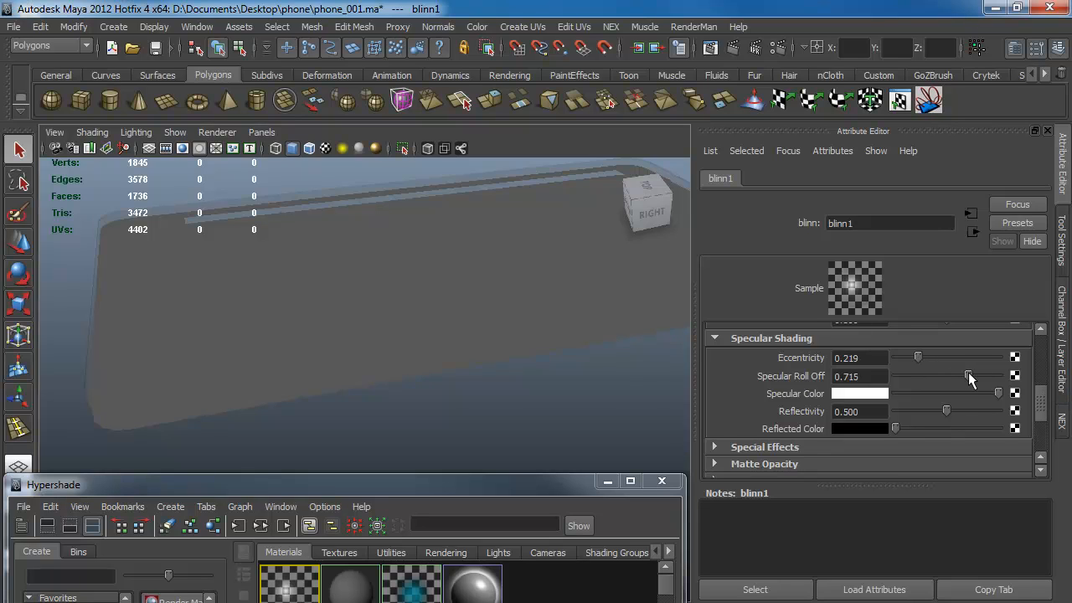
{"action": "left_click_drag", "start_coordinate": [425, 341], "coordinate": [471, 324], "text": "alt"}
- Create a Lambert material and assign it to the frame panel just below the glass
{"action": "left_click_drag", "start_coordinate": [577, 484], "coordinate": [821, 159]}
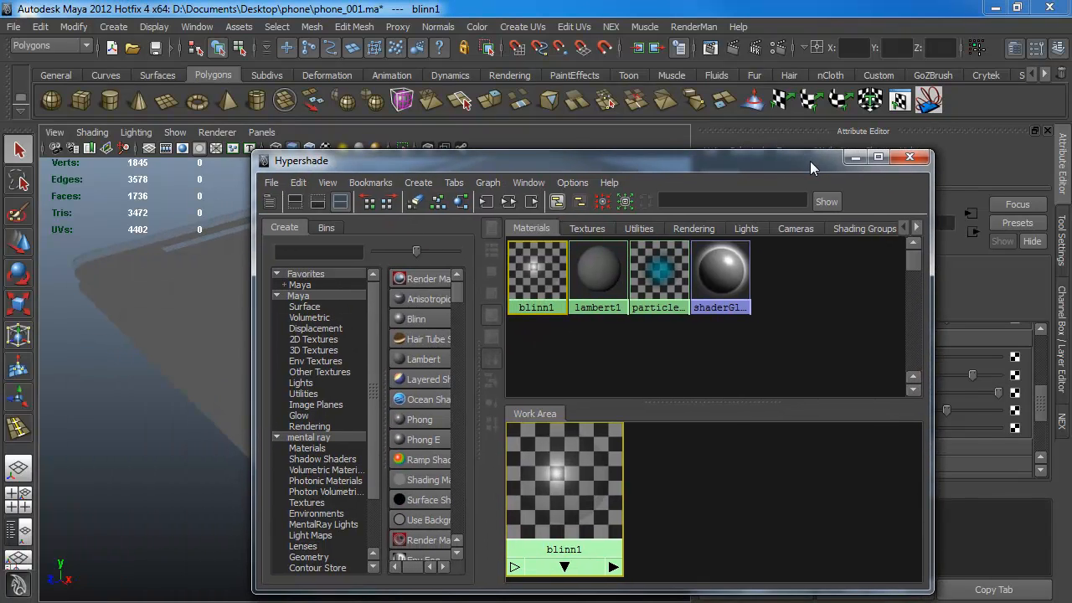
{"action": "left_click", "coordinate": [408, 363]}
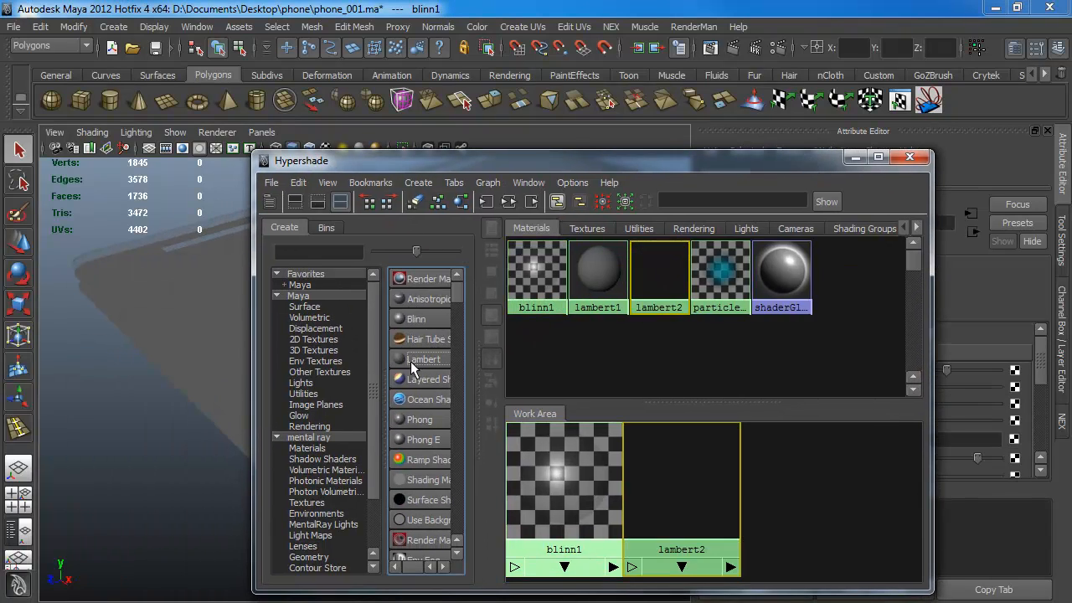
{"action": "left_click_drag", "start_coordinate": [104, 295], "coordinate": [112, 274], "text": "alt"}
{"action": "left_click", "coordinate": [103, 253]}
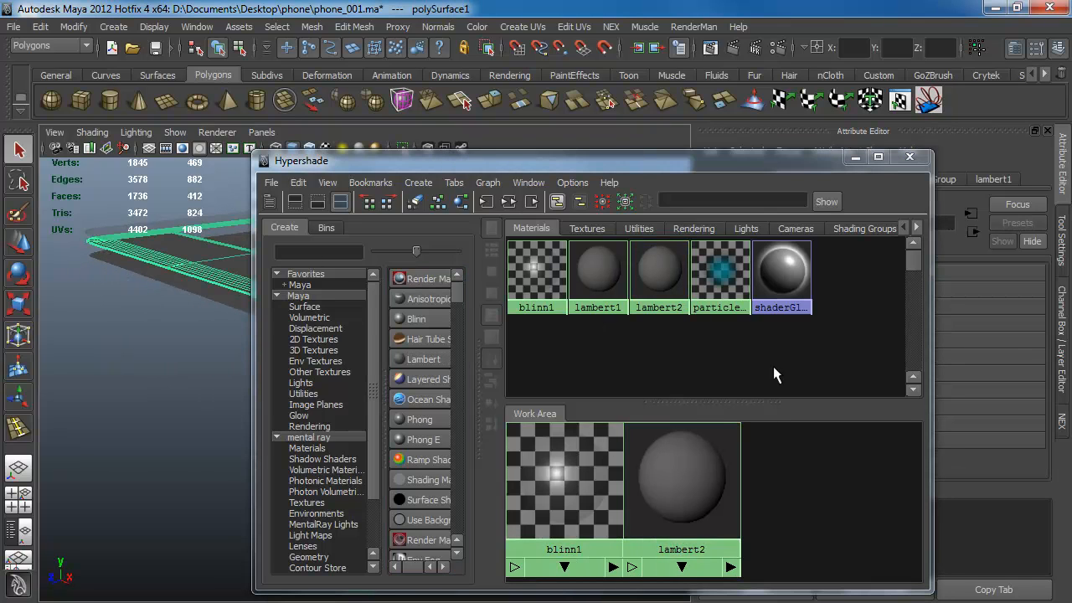
{"action": "left_click_drag", "start_coordinate": [755, 161], "coordinate": [690, 107]}
{"action": "right_click_drag", "start_coordinate": [668, 437], "coordinate": [660, 396]}
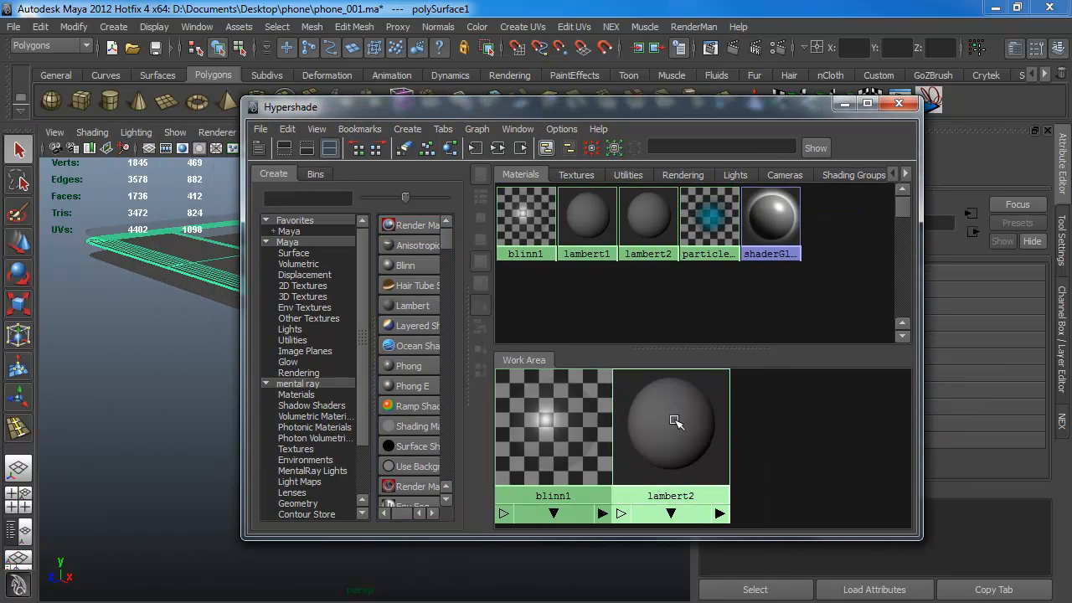
- Darken the frame's new Lambert material to near black and clear the Hypershade off the model
{"action": "left_click", "coordinate": [675, 418]}
{"action": "left_click_drag", "start_coordinate": [717, 110], "coordinate": [457, 432]}
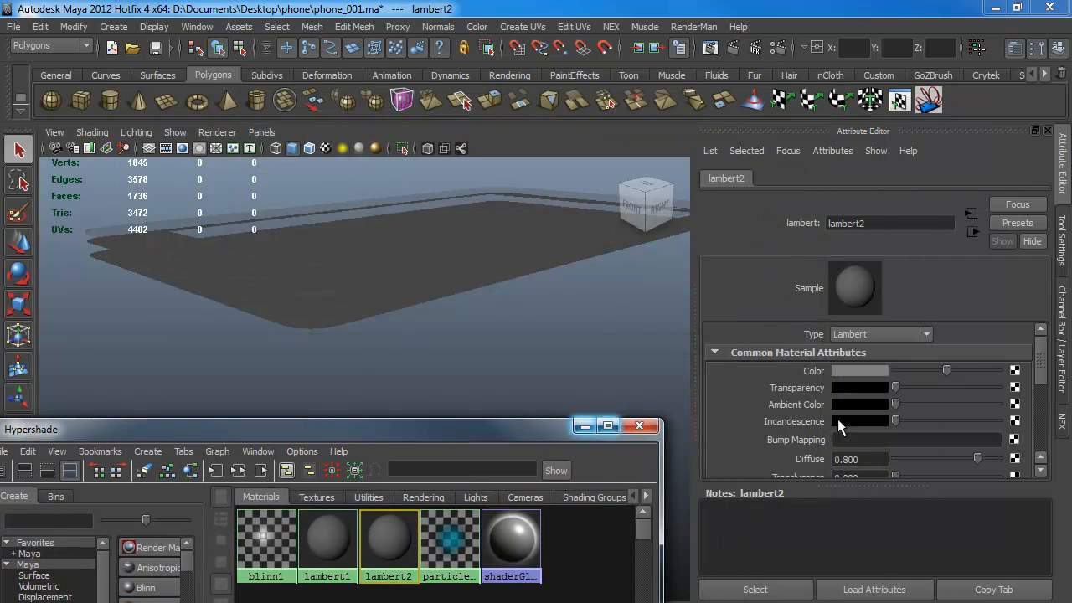
{"action": "left_click_drag", "start_coordinate": [385, 327], "coordinate": [549, 378], "text": "alt"}
{"action": "left_click", "coordinate": [585, 425]}
- Move the glass top panel slightly down, closer to the black frame panel
{"action": "left_click", "coordinate": [349, 378]}
{"action": "left_click_drag", "start_coordinate": [360, 379], "coordinate": [483, 357], "text": "alt"}
{"action": "middle_click_drag", "start_coordinate": [483, 357], "coordinate": [454, 399], "text": "alt"}
{"action": "key", "text": "w"}
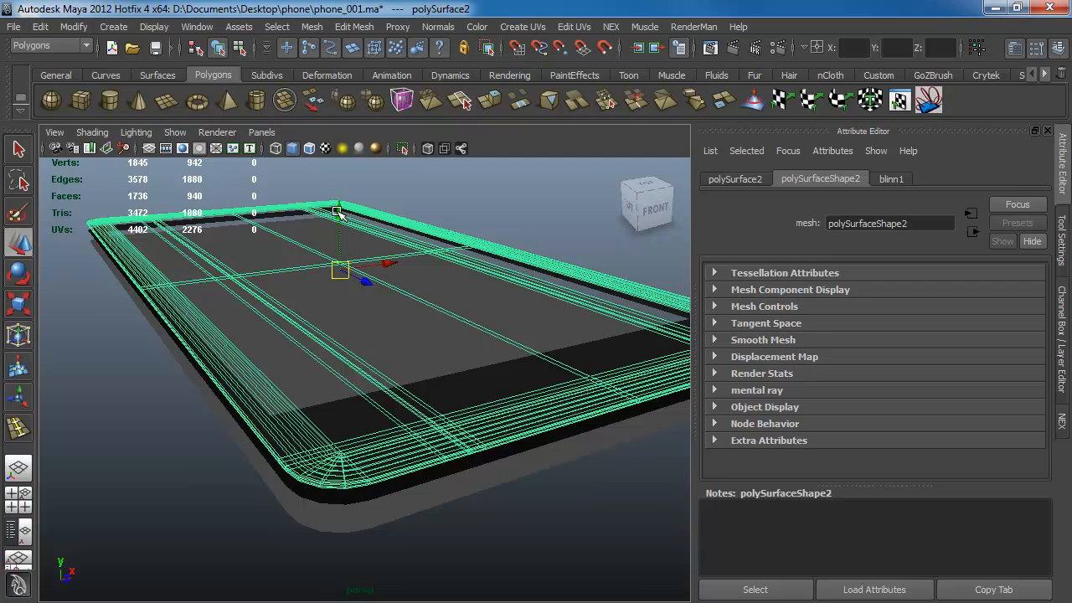
{"action": "left_click_drag", "start_coordinate": [338, 212], "coordinate": [347, 221]}
{"action": "left_click_drag", "start_coordinate": [368, 290], "coordinate": [387, 263], "text": "alt"}
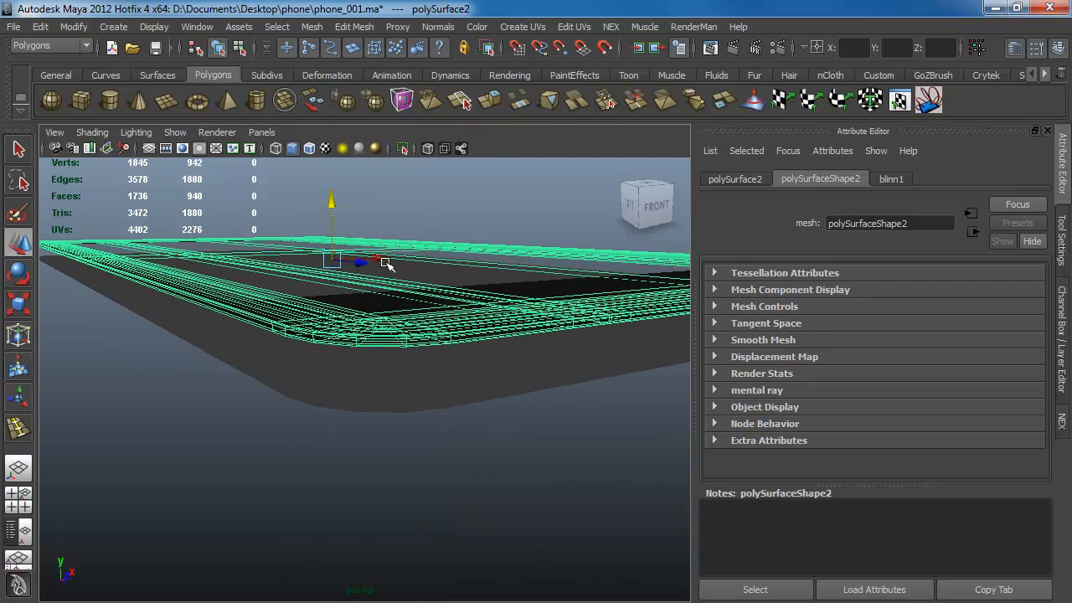
{"action": "left_click_drag", "start_coordinate": [333, 198], "coordinate": [428, 251], "text": "alt"}
- Extrude all faces of the black frame panel and shift them vertically to give it a thin thickness
{"action": "left_click", "coordinate": [421, 211]}
{"action": "left_click_drag", "start_coordinate": [422, 210], "coordinate": [523, 243], "text": "alt"}
{"action": "left_click", "coordinate": [493, 98]}
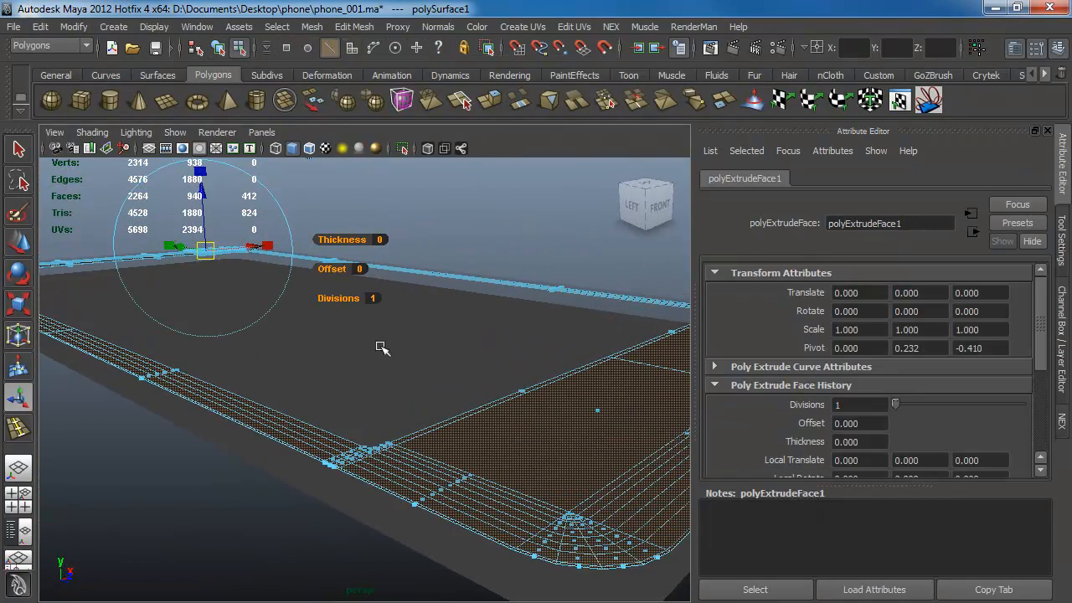
{"action": "mouse_move", "coordinate": [383, 347]}
{"action": "left_mouse_down", "text": "alt"}
{"action": "mouse_move", "coordinate": [329, 306]}
{"action": "mouse_move", "coordinate": [388, 359]}
{"action": "left_mouse_up", "text": "alt"}
{"action": "key", "text": "w"}
{"action": "left_click_drag", "start_coordinate": [285, 228], "coordinate": [285, 229]}
{"action": "mouse_move", "coordinate": [375, 313]}
{"action": "left_mouse_down", "text": "alt"}
{"action": "mouse_move", "coordinate": [347, 301]}
{"action": "mouse_move", "coordinate": [355, 310]}
{"action": "left_mouse_up", "text": "alt"}
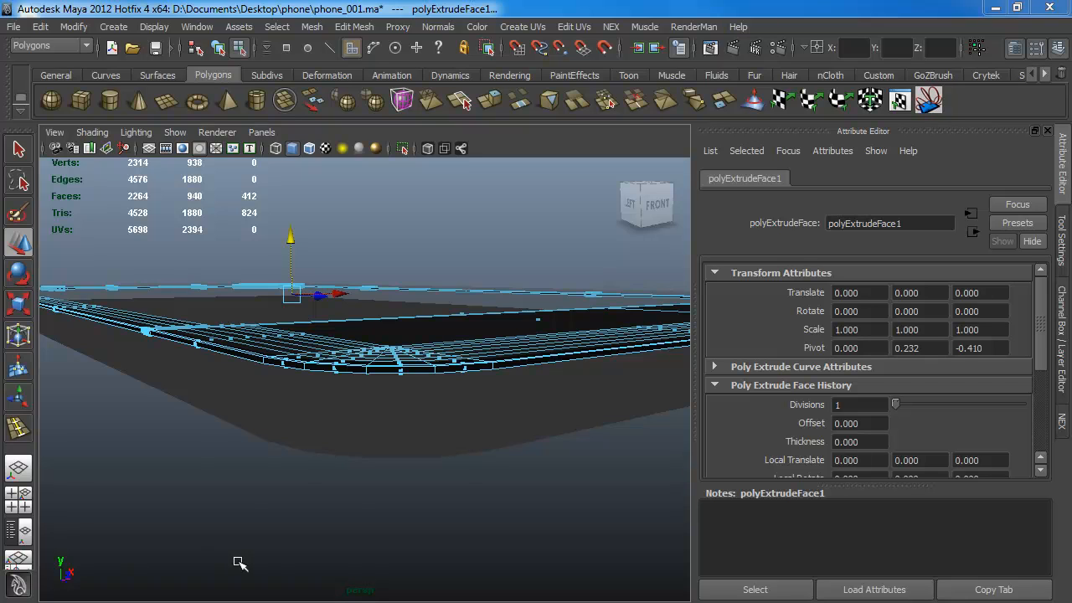
- Insert an edge loop around the black frame's thin side wall and bevel it
{"action": "left_click_drag", "start_coordinate": [363, 409], "coordinate": [359, 438], "text": "alt"}
{"action": "middle_click_drag", "start_coordinate": [359, 439], "coordinate": [416, 369], "text": "alt"}
{"action": "key", "text": "F10"}
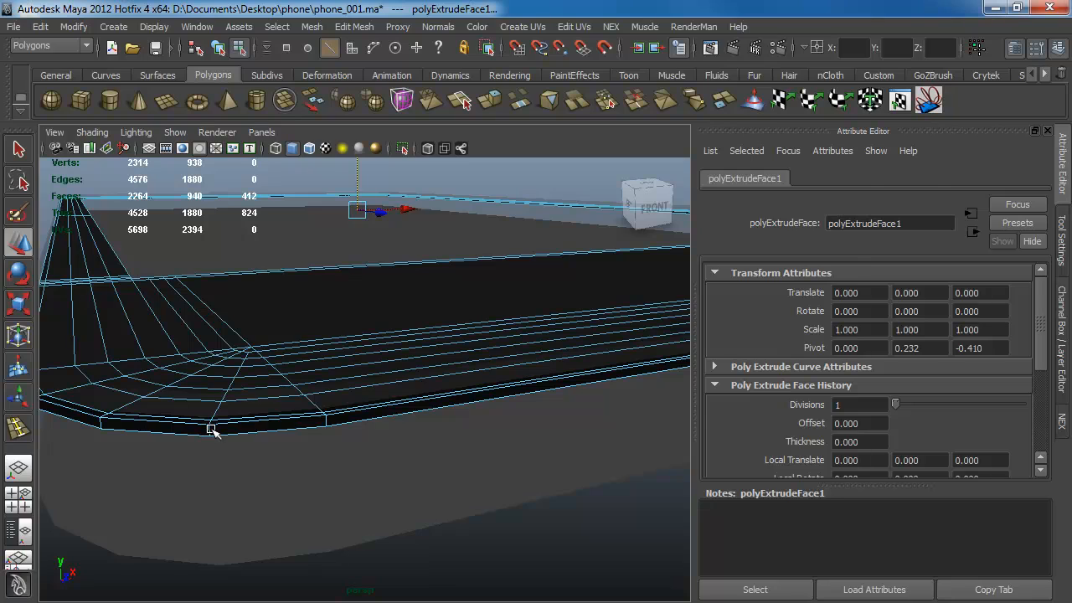
{"action": "left_click", "coordinate": [212, 429]}
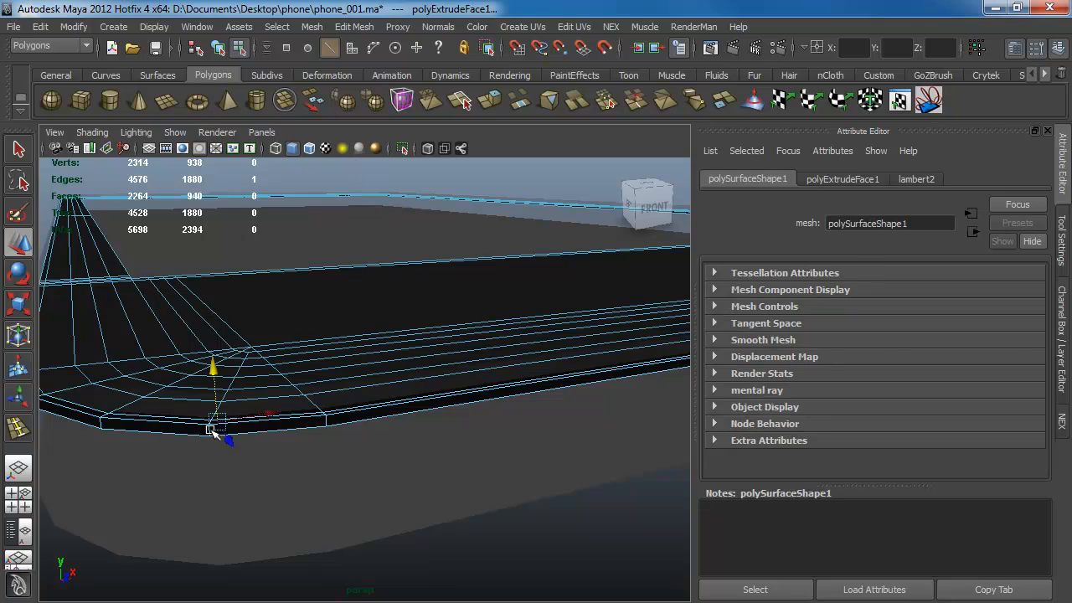
{"action": "left_click", "coordinate": [107, 427]}
{"action": "key", "text": "g"}
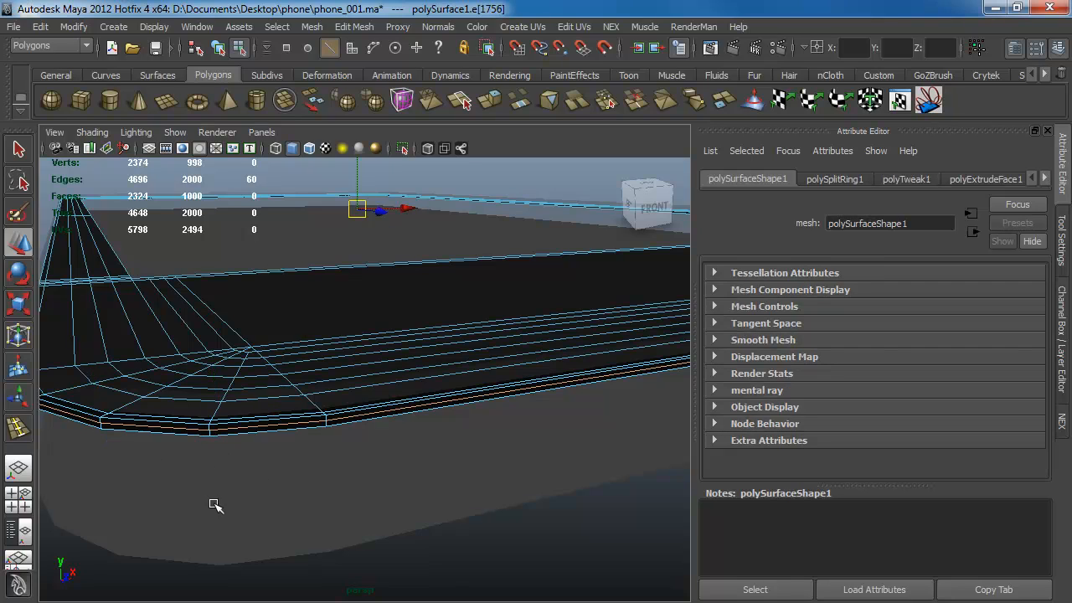
{"action": "right_click_drag", "start_coordinate": [304, 423], "coordinate": [466, 419], "text": "shift"}
{"action": "left_click", "coordinate": [395, 450]}
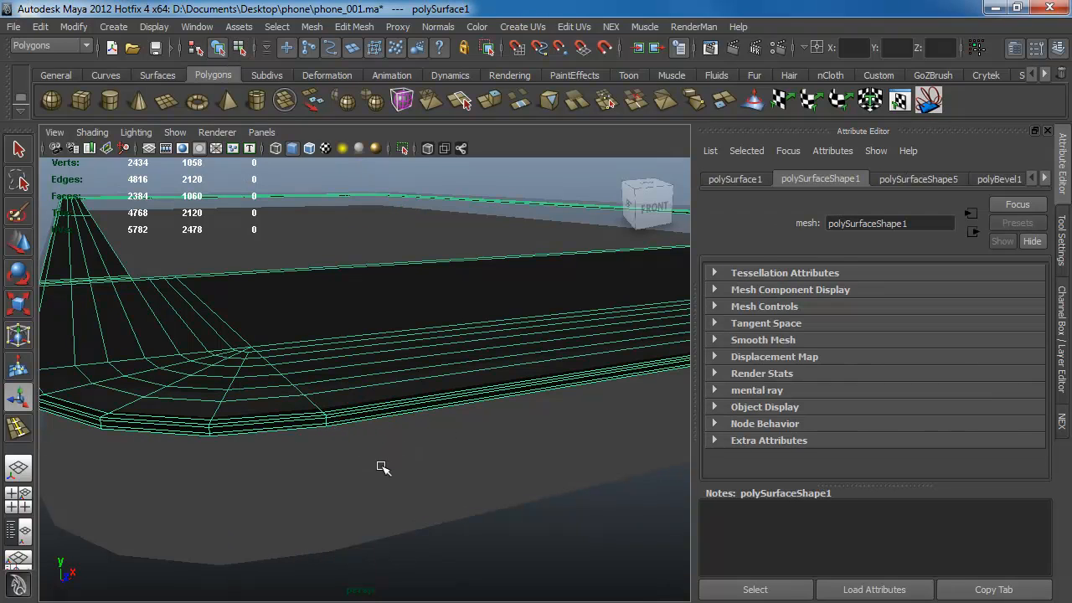
- Turn on smooth preview for the glass panel and the black frame, and inspect the rounded edges
{"action": "left_click", "coordinate": [222, 357]}
{"action": "key", "text": "3"}
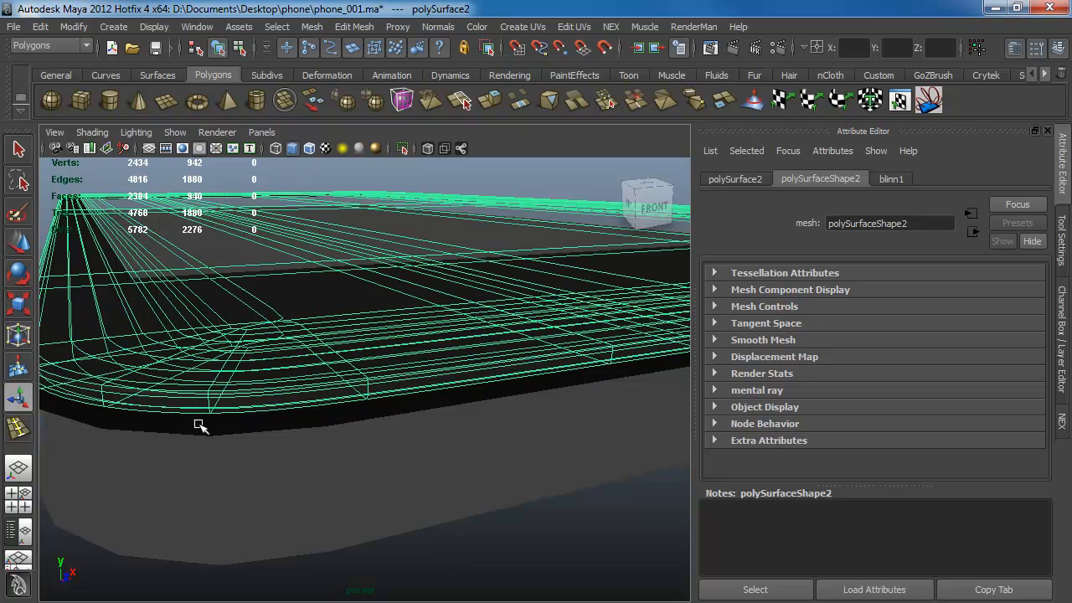
{"action": "left_click", "coordinate": [200, 428]}
{"action": "key", "text": "3"}
{"action": "left_click", "coordinate": [499, 581]}
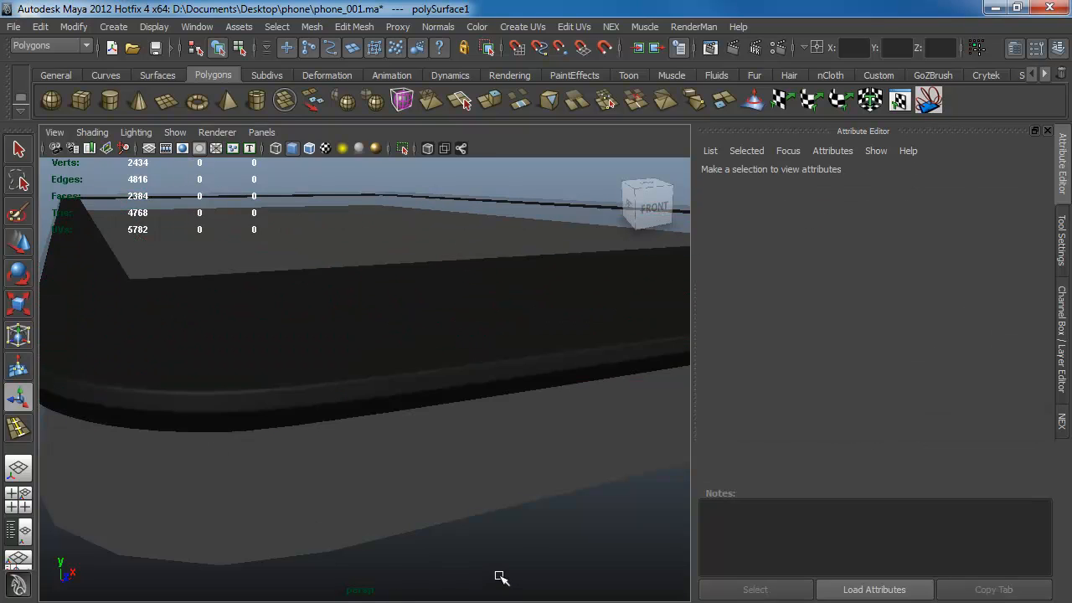
{"action": "left_click_drag", "start_coordinate": [499, 578], "coordinate": [433, 451], "text": "alt"}
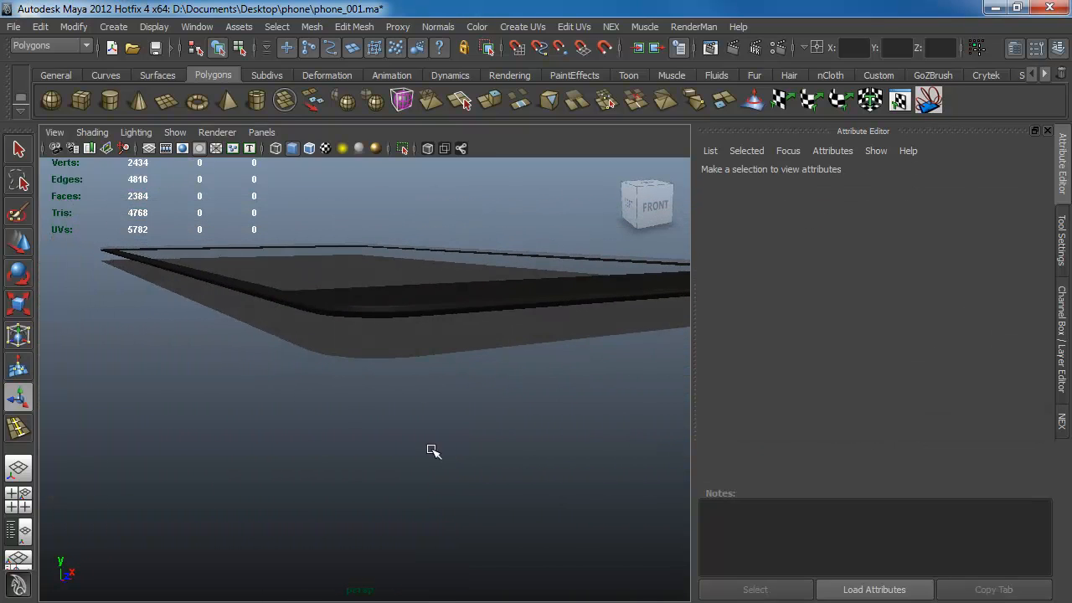
- Merge the overlapping vertices along the crosswise center seam of the bottom panel
{"action": "left_click", "coordinate": [394, 353]}
{"action": "left_click_drag", "start_coordinate": [390, 352], "coordinate": [367, 434], "text": "alt"}
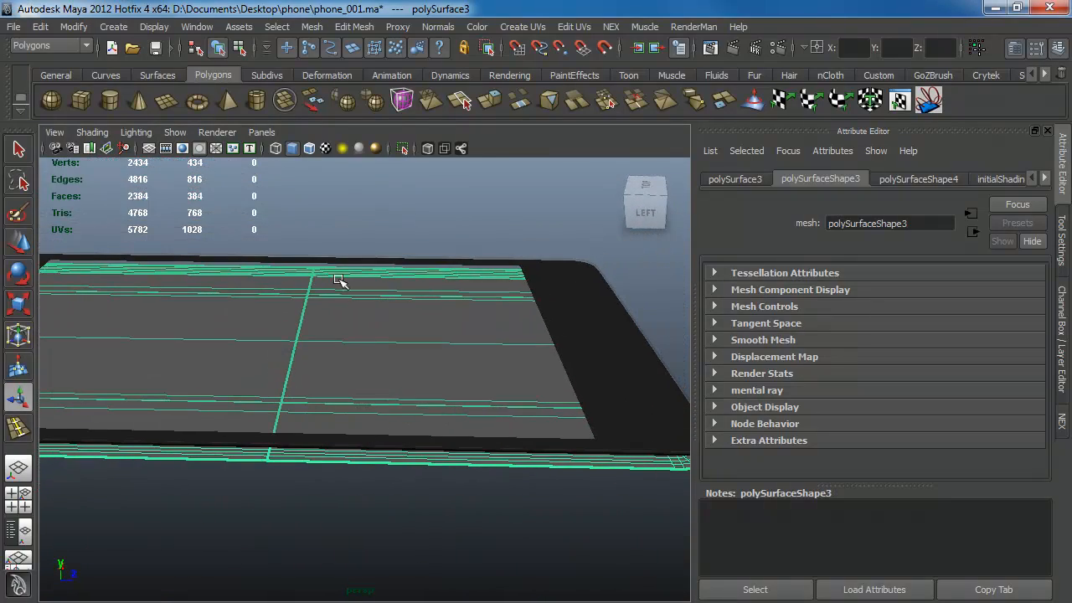
{"action": "right_click_drag", "start_coordinate": [339, 280], "coordinate": [335, 263]}
{"action": "left_click_drag", "start_coordinate": [335, 263], "coordinate": [256, 447]}
{"action": "left_click", "coordinate": [354, 27]}
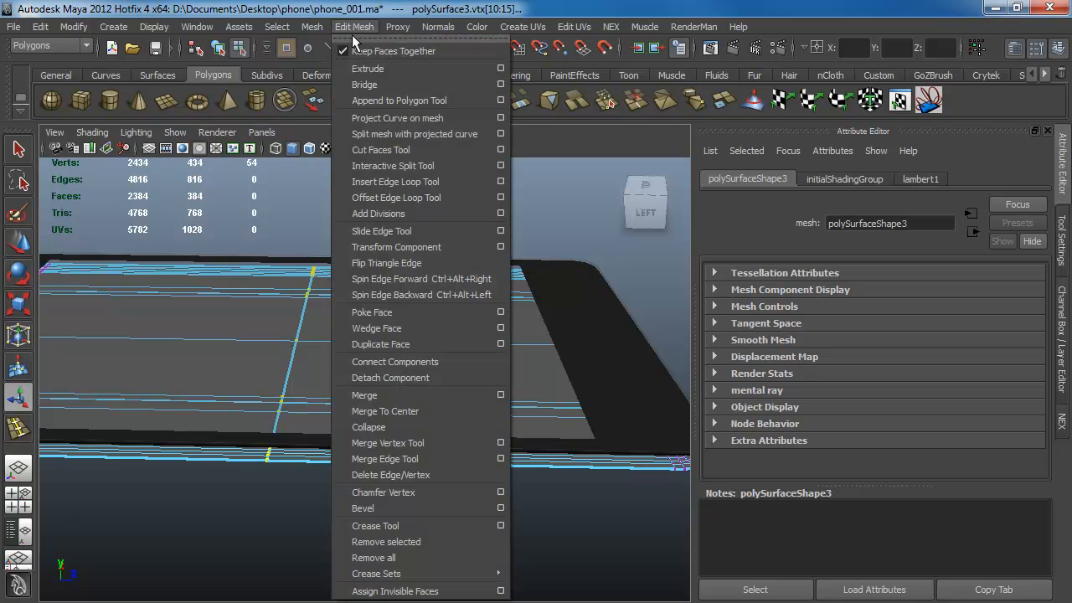
{"action": "left_click", "coordinate": [396, 394]}
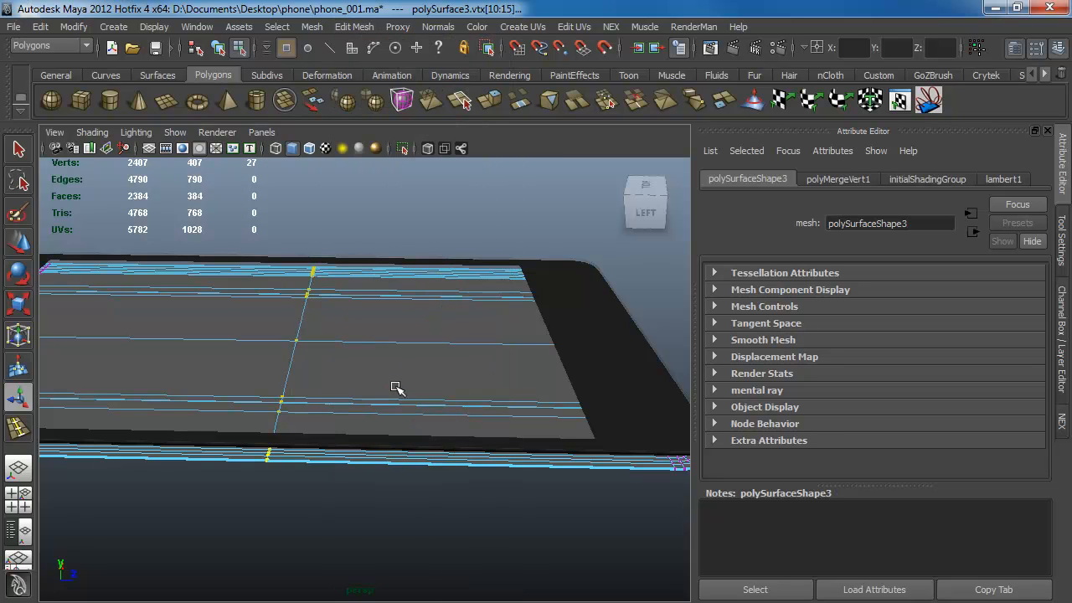
{"action": "key", "text": "F8"}
- Isolate the bottom panel and delete the lengthwise edge loops crossing its flat inner area
{"action": "left_click_drag", "start_coordinate": [387, 394], "coordinate": [367, 410], "text": "alt"}
{"action": "left_click", "coordinate": [404, 148]}
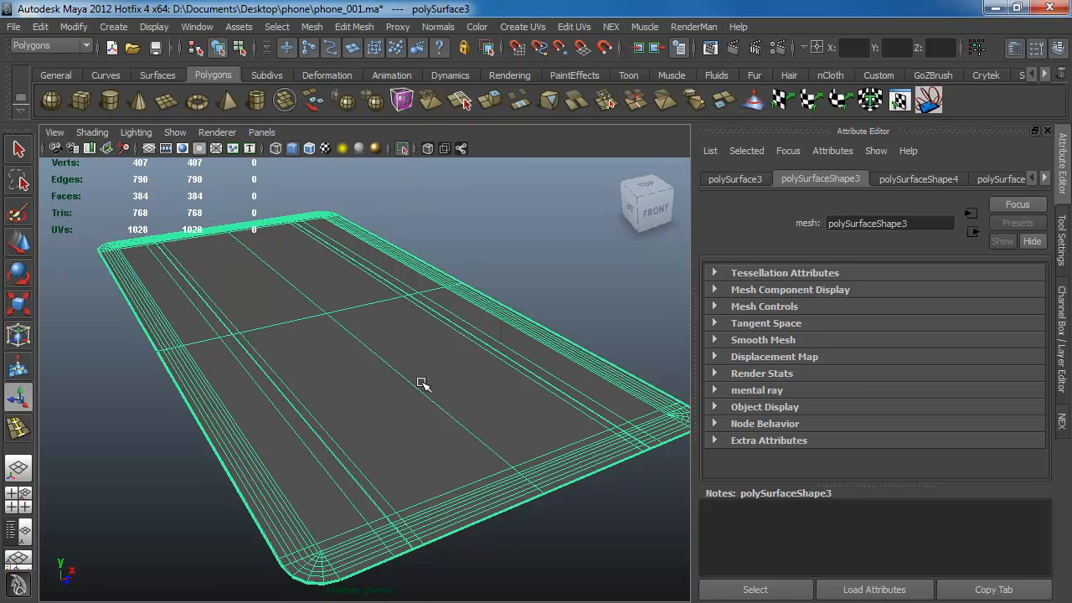
{"action": "left_click_drag", "start_coordinate": [421, 383], "coordinate": [373, 433], "text": "alt"}
{"action": "key", "text": "F10"}
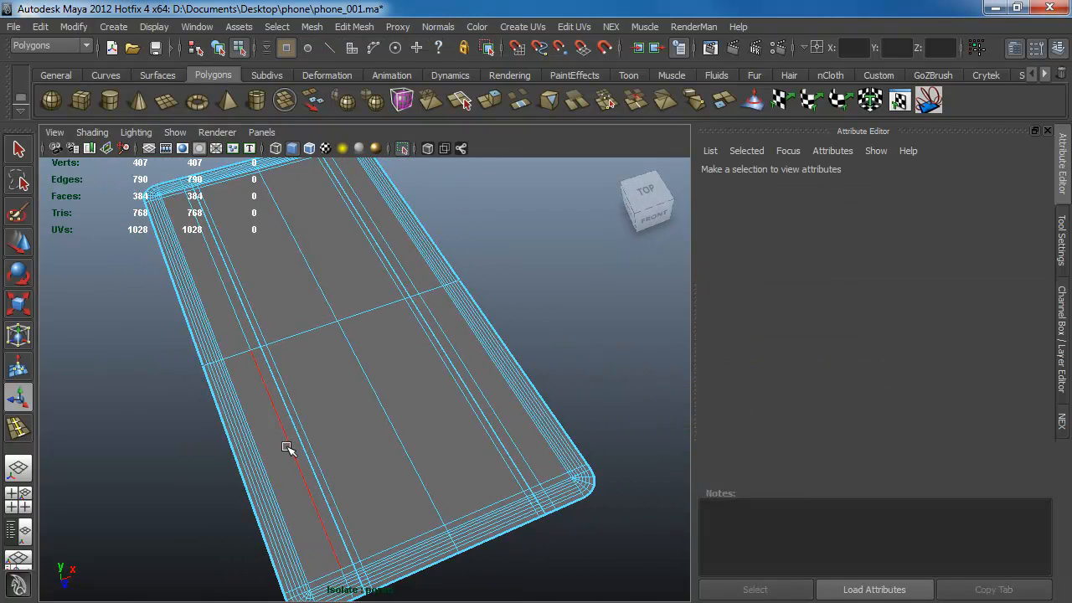
{"action": "double_click", "coordinate": [287, 421]}
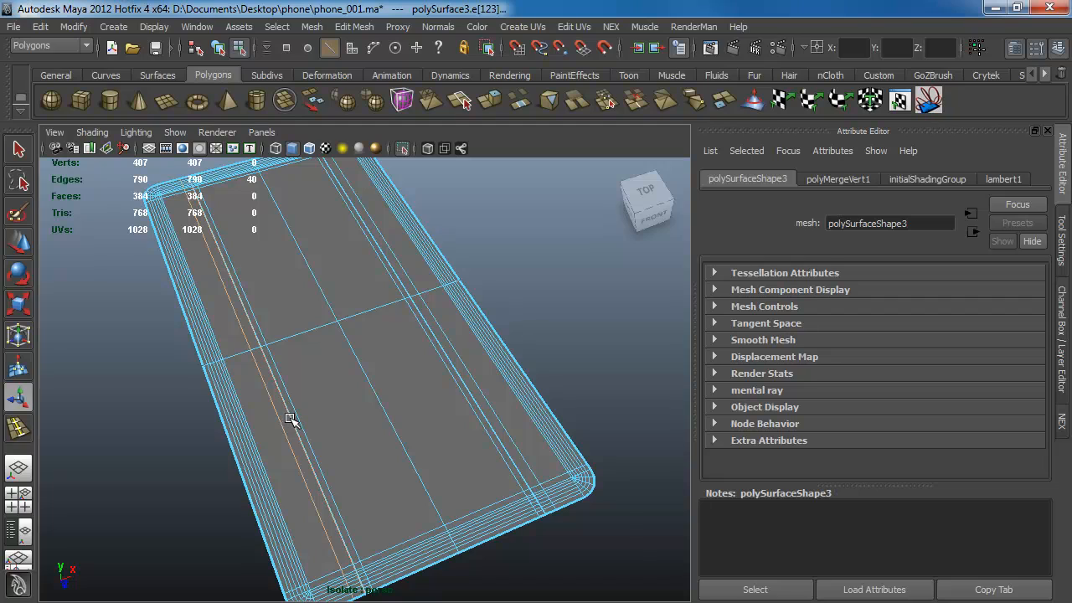
{"action": "double_click", "coordinate": [296, 411], "text": "shift"}
{"action": "double_click", "coordinate": [374, 386], "text": "shift"}
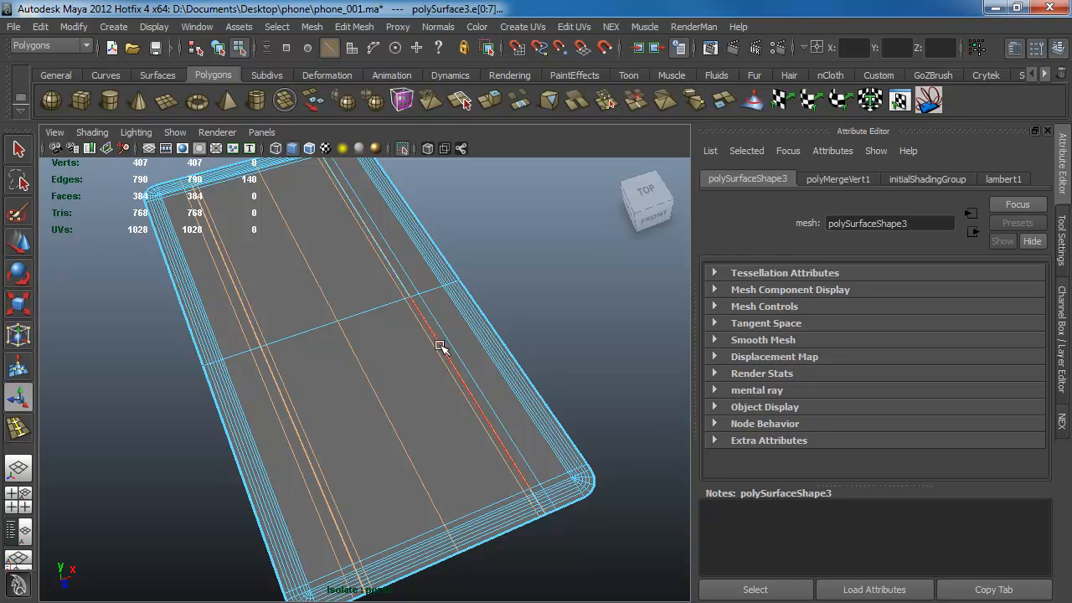
{"action": "double_click", "coordinate": [440, 346], "text": "shift"}
{"action": "left_click", "coordinate": [354, 26]}
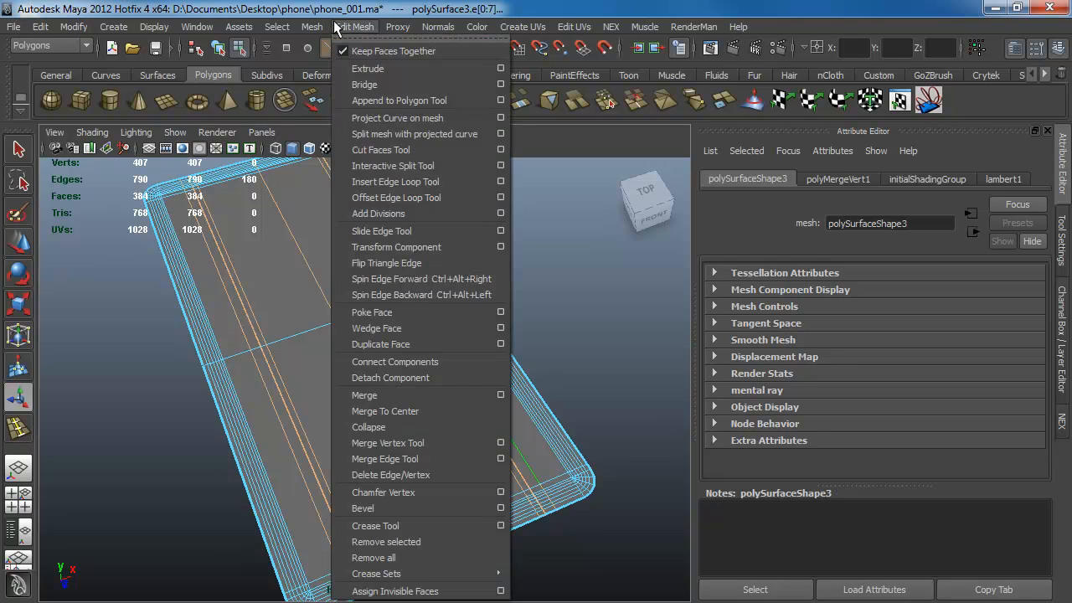
{"action": "left_click", "coordinate": [391, 475]}
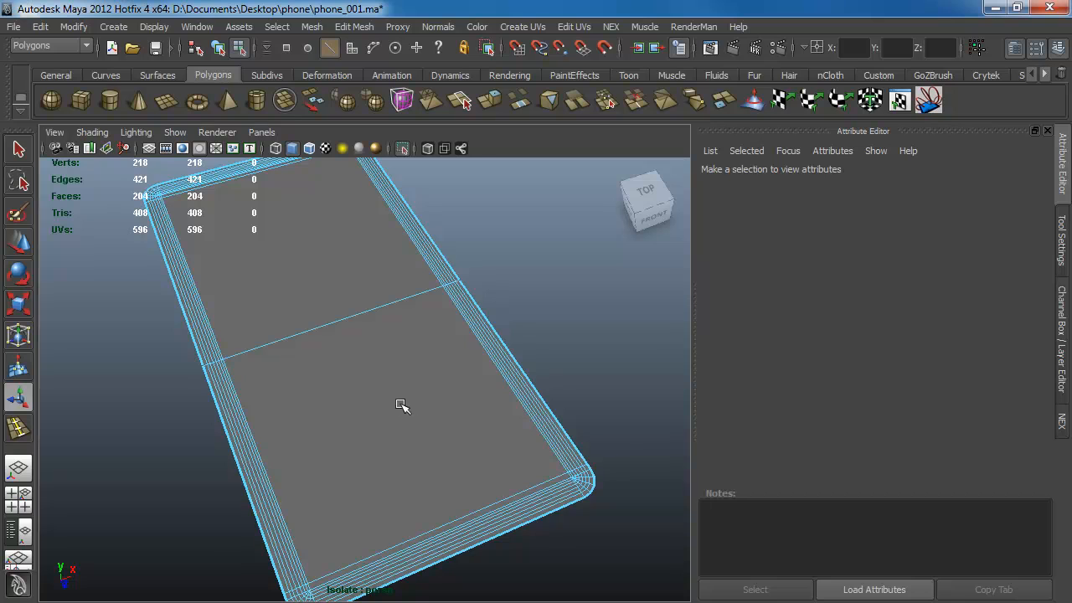
- Delete the five intermediate edge loops running around the bottom panel's border
{"action": "left_click_drag", "start_coordinate": [403, 405], "coordinate": [419, 361], "text": "alt"}
{"action": "middle_click_drag", "start_coordinate": [395, 473], "coordinate": [380, 375], "text": "alt"}
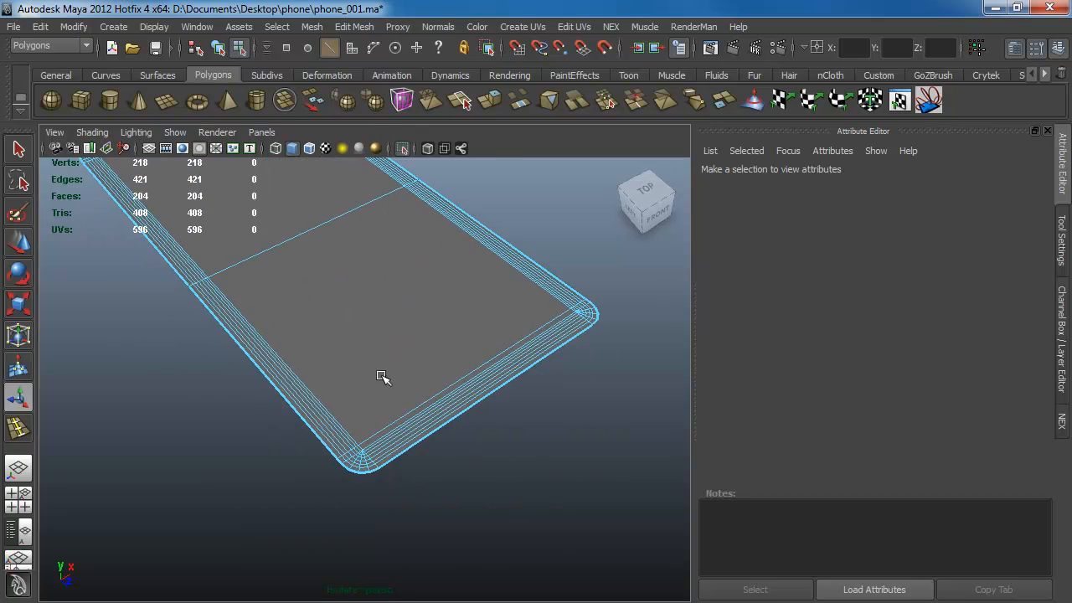
{"action": "right_click_drag", "start_coordinate": [381, 374], "coordinate": [445, 458], "text": "alt"}
{"action": "double_click", "coordinate": [402, 489]}
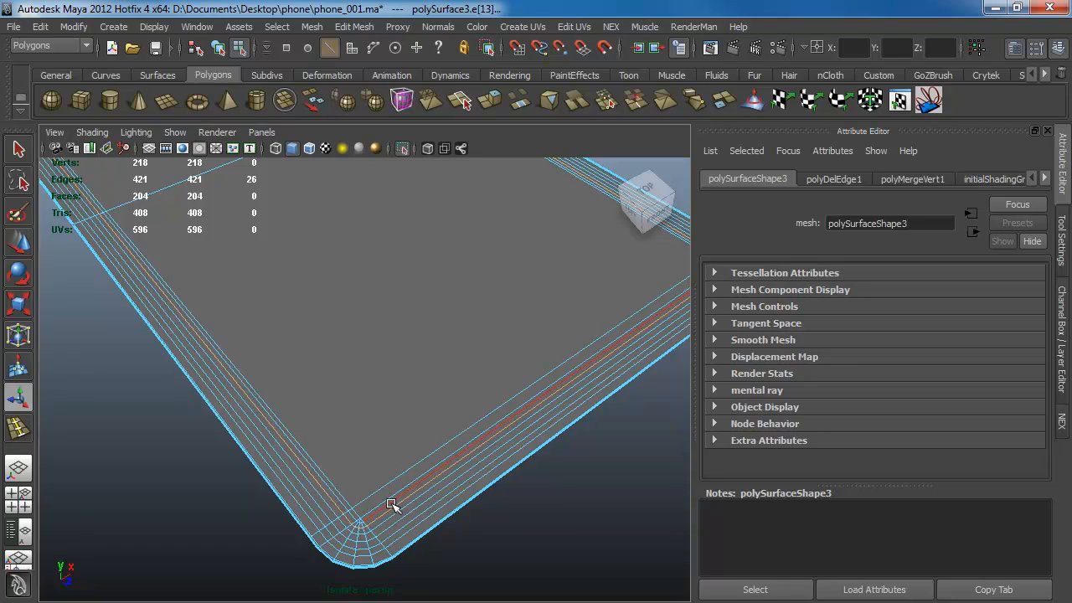
{"action": "double_click", "coordinate": [392, 507]}
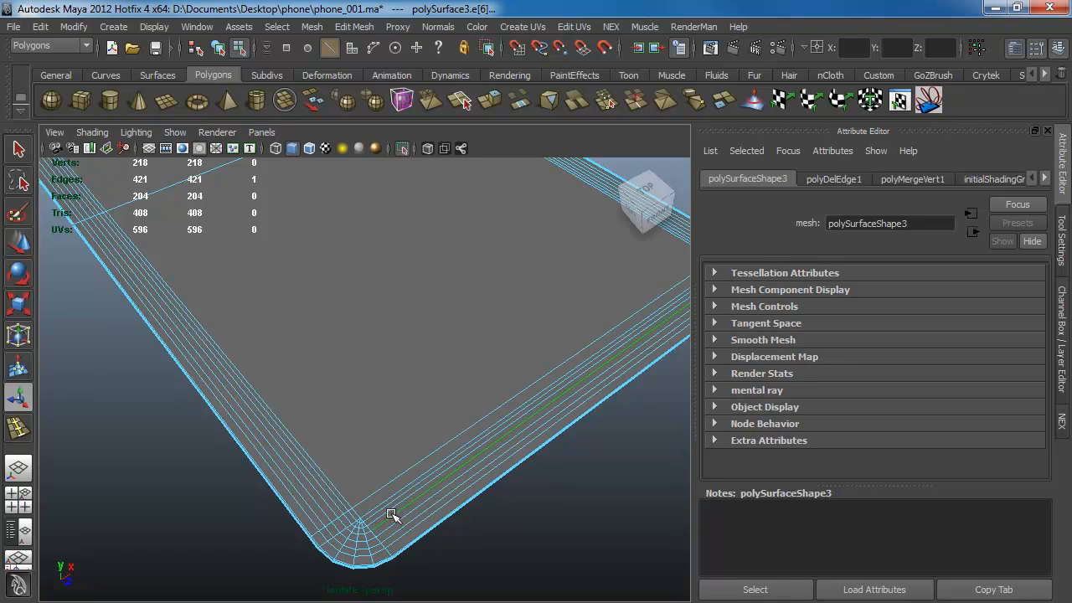
{"action": "double_click", "coordinate": [390, 512]}
{"action": "key", "text": "Delete"}
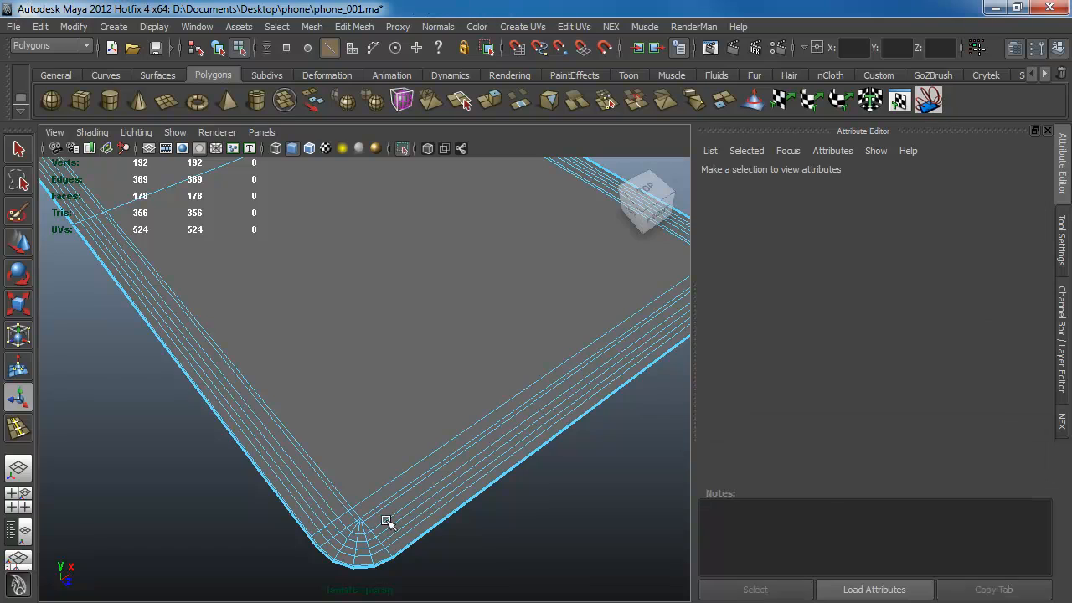
{"action": "double_click", "coordinate": [384, 523]}
{"action": "key", "text": "Delete"}
{"action": "key", "text": "Delete"}
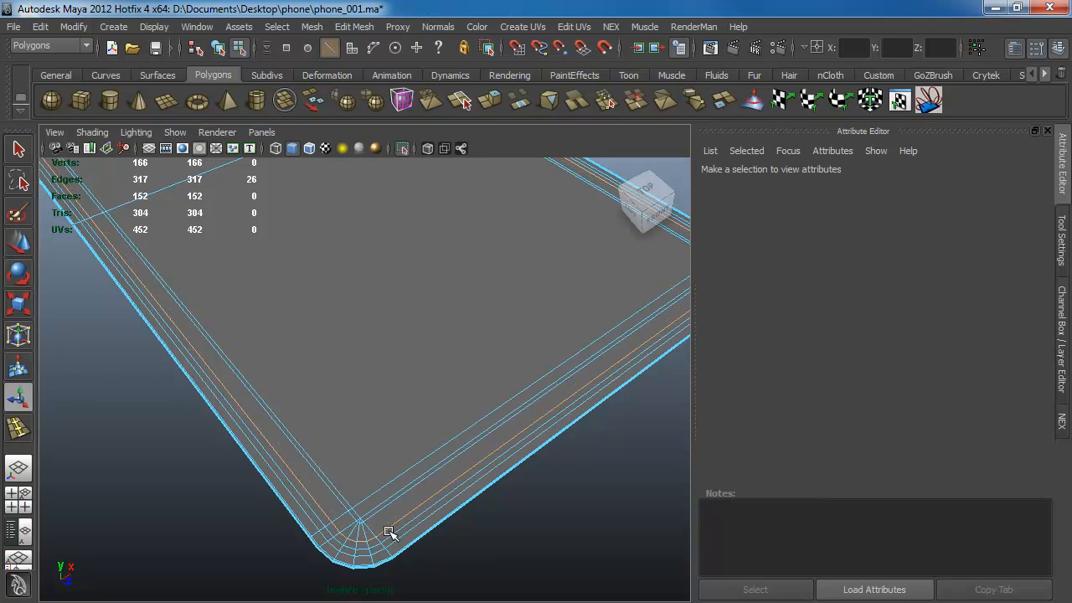
{"action": "double_click", "coordinate": [389, 537]}
{"action": "key", "text": "Delete"}
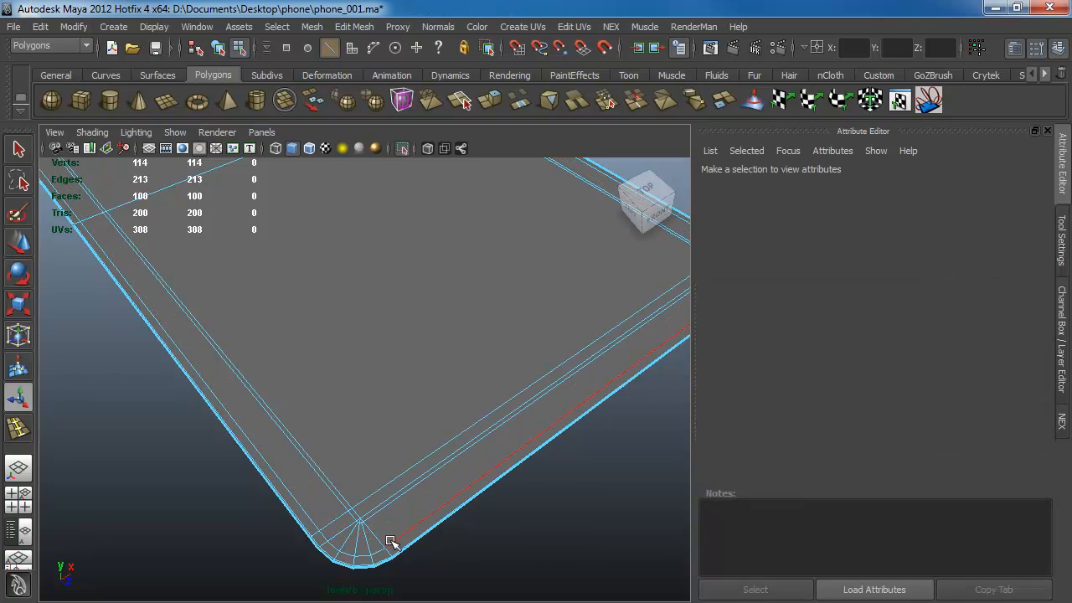
{"action": "double_click", "coordinate": [367, 526]}
{"action": "key", "text": "Delete"}
- End the bottom panel's isolation to show all phone panels, and select the glass top panel
{"action": "scroll", "coordinate": [360, 459], "scroll_direction": "down", "scroll_amount": 2}
{"action": "middle_click_drag", "start_coordinate": [360, 459], "coordinate": [417, 567], "text": "alt"}
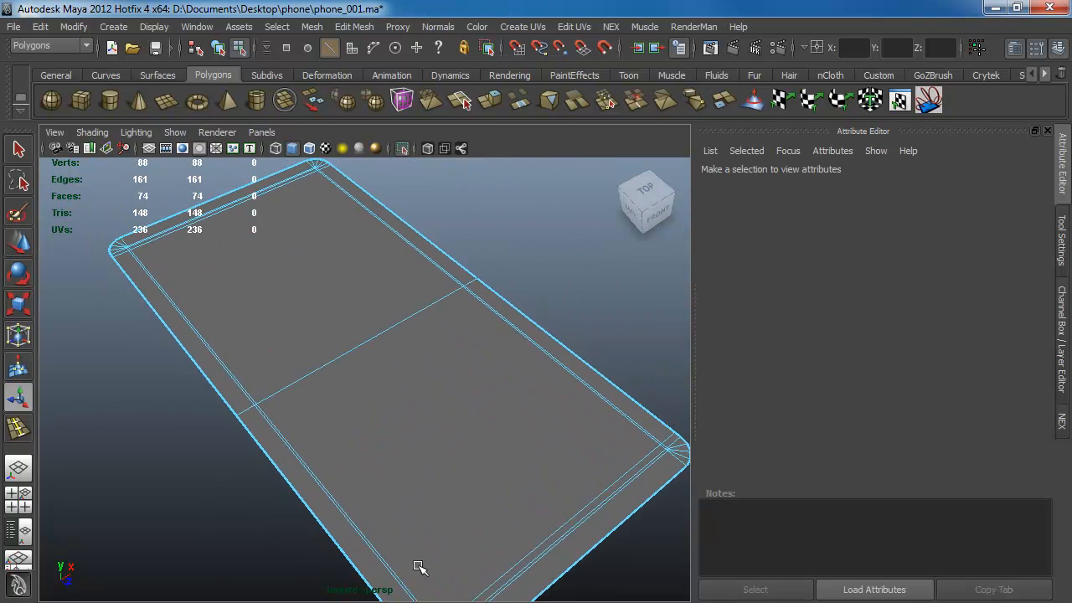
{"action": "left_click_drag", "start_coordinate": [339, 500], "coordinate": [433, 497], "text": "alt"}
{"action": "middle_click_drag", "start_coordinate": [278, 426], "coordinate": [359, 407], "text": "alt"}
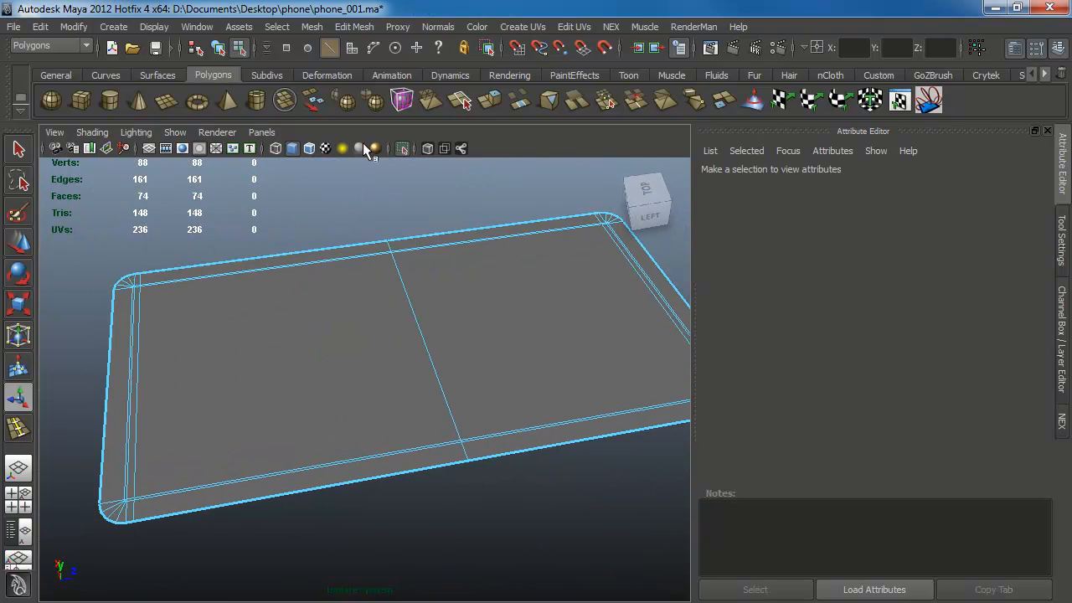
{"action": "left_click", "coordinate": [398, 149]}
{"action": "left_click", "coordinate": [157, 360]}
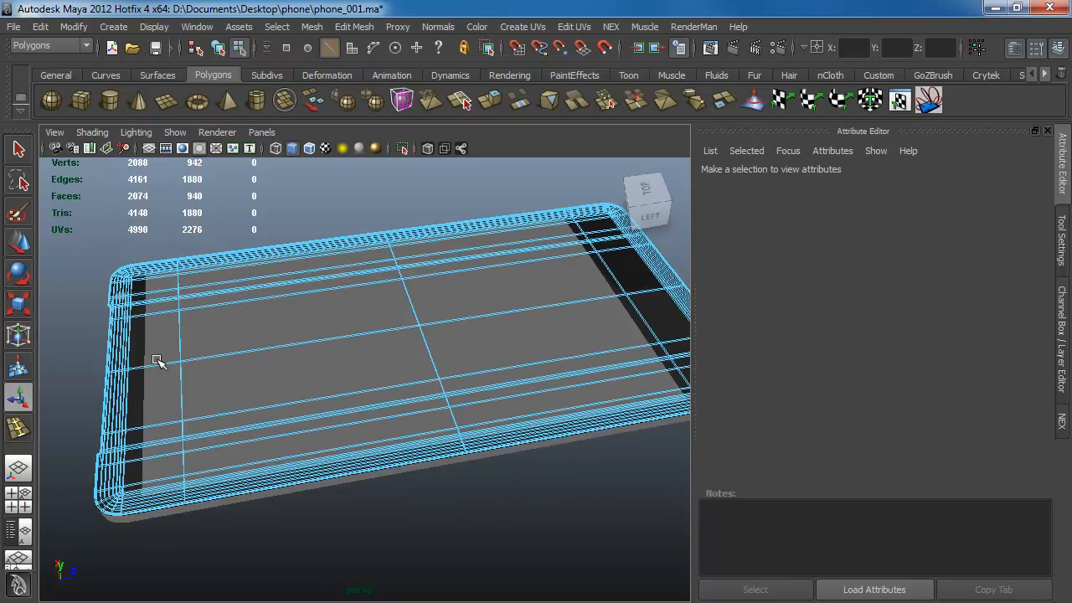
- Select the glass top panel and isolate it, framing one of its rounded corners
{"action": "left_click", "coordinate": [282, 241]}
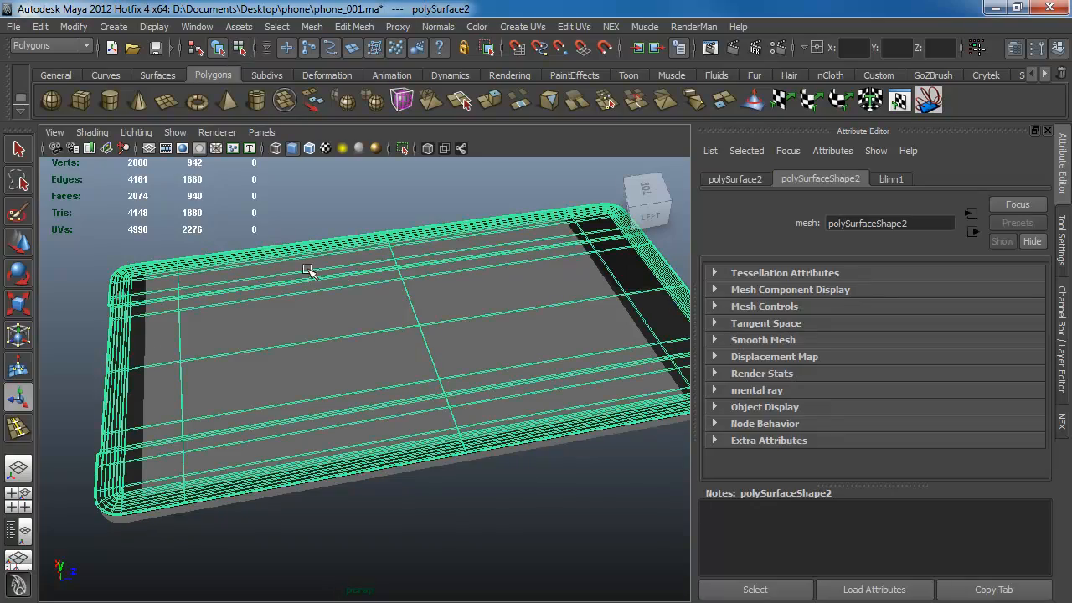
{"action": "left_click_drag", "start_coordinate": [344, 345], "coordinate": [393, 345], "text": "alt"}
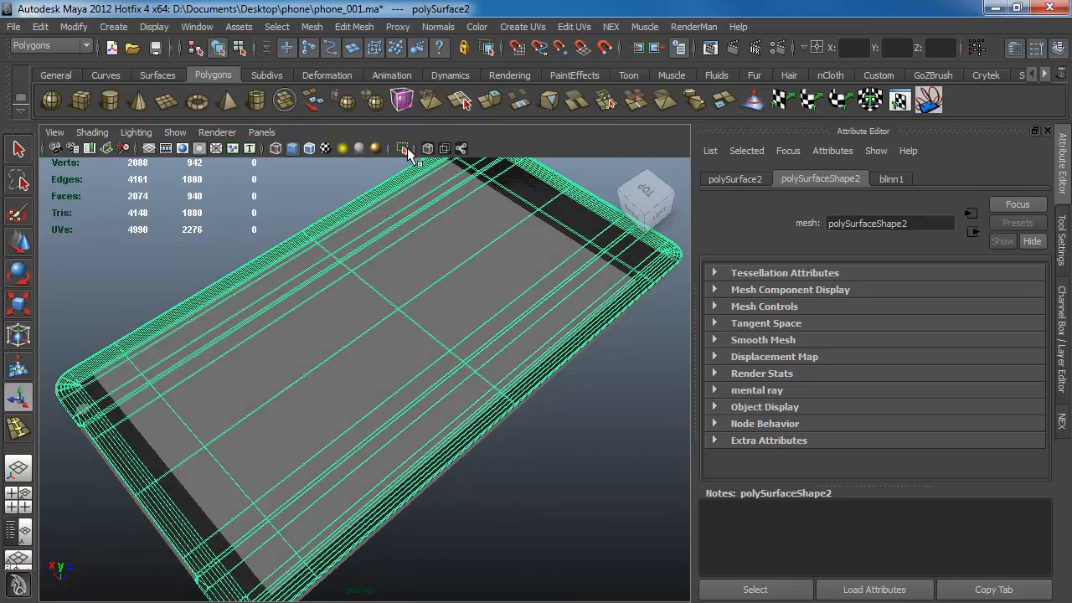
{"action": "left_click", "coordinate": [407, 150]}
{"action": "left_click_drag", "start_coordinate": [371, 383], "coordinate": [211, 509], "text": "alt"}
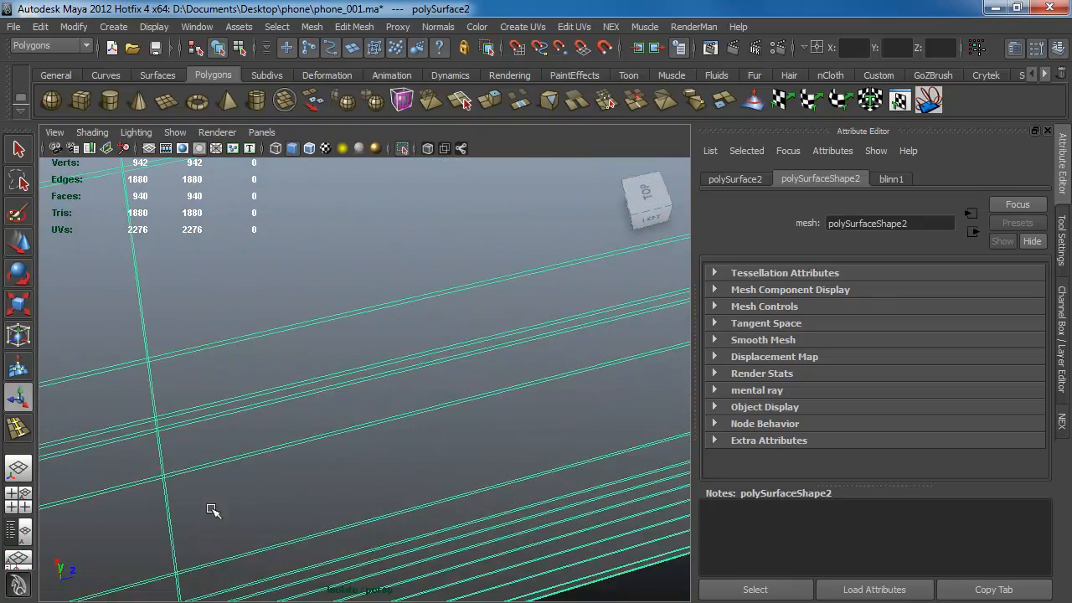
{"action": "middle_click_drag", "start_coordinate": [211, 509], "coordinate": [408, 391], "text": "alt"}
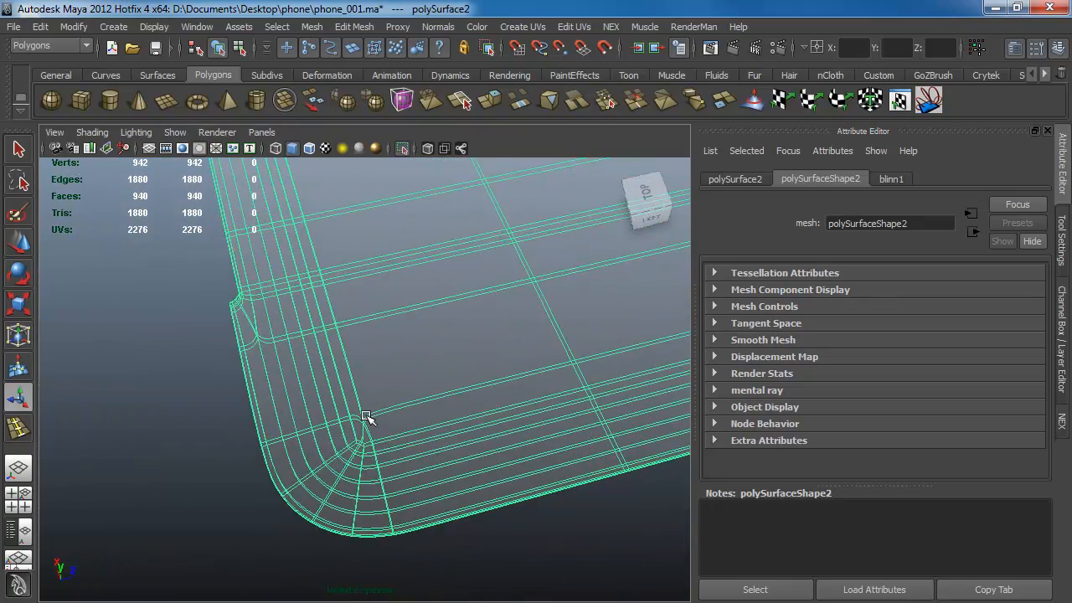
- Select four of the closely spaced edge loops running around the isolated top panel's border and delete them
{"action": "key", "text": "F10"}
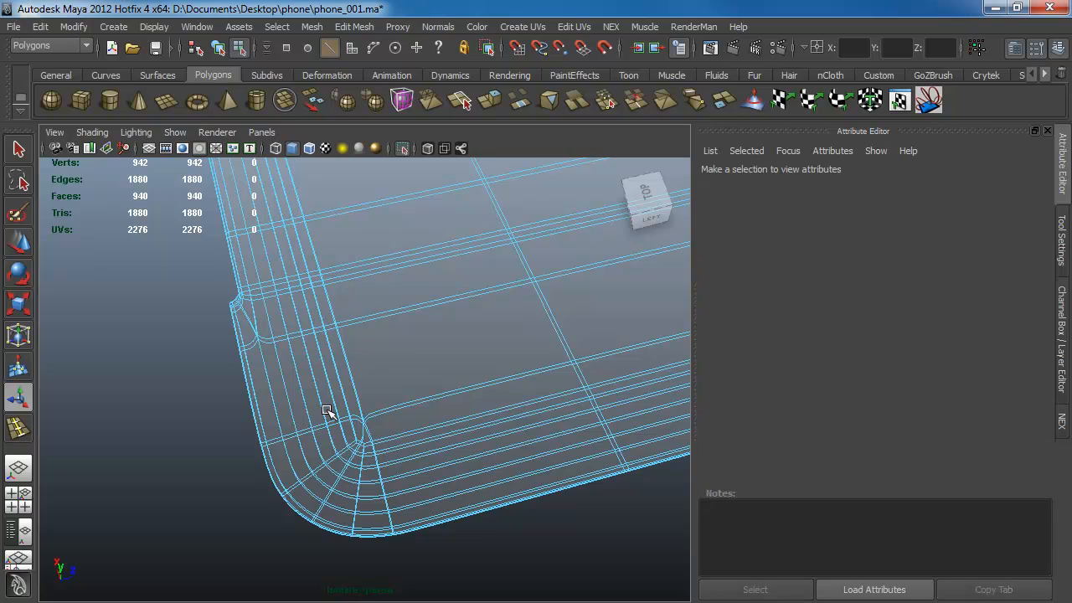
{"action": "double_click", "coordinate": [280, 366]}
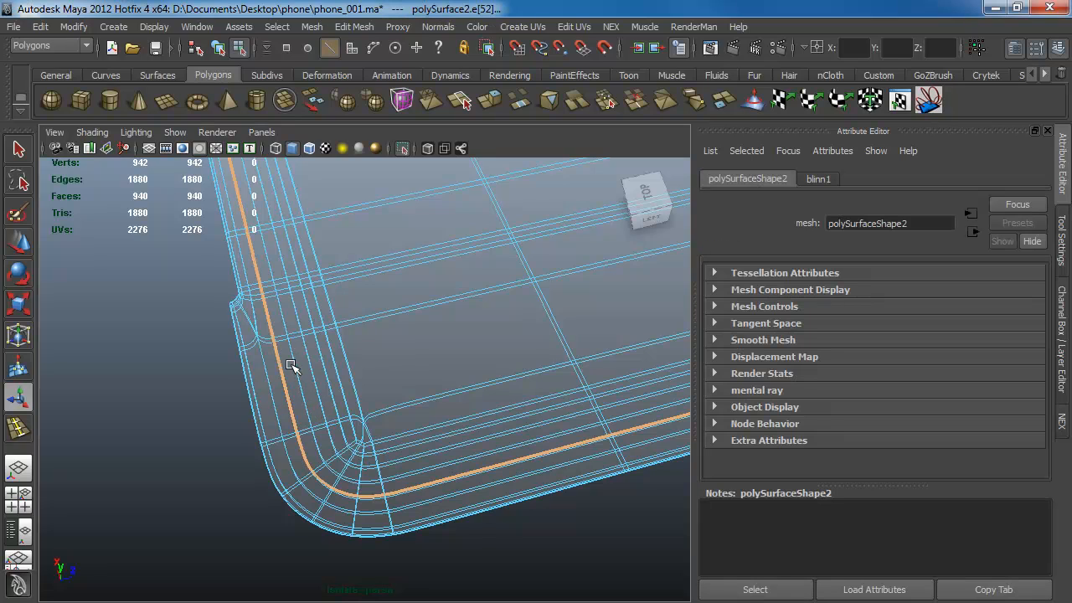
{"action": "double_click", "coordinate": [304, 366], "text": "shift"}
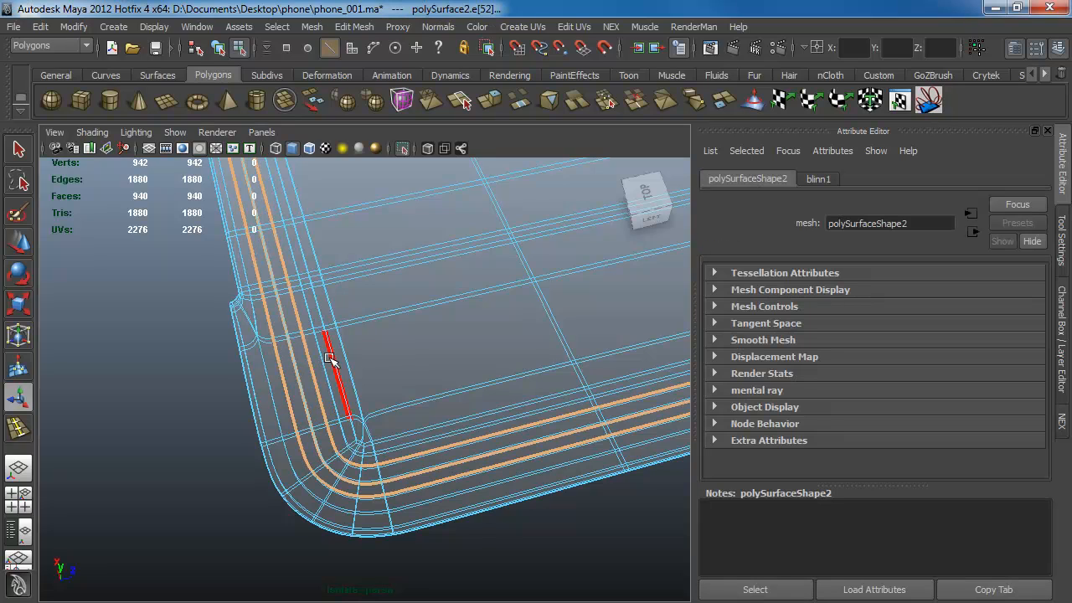
{"action": "double_click", "coordinate": [325, 363], "text": "shift"}
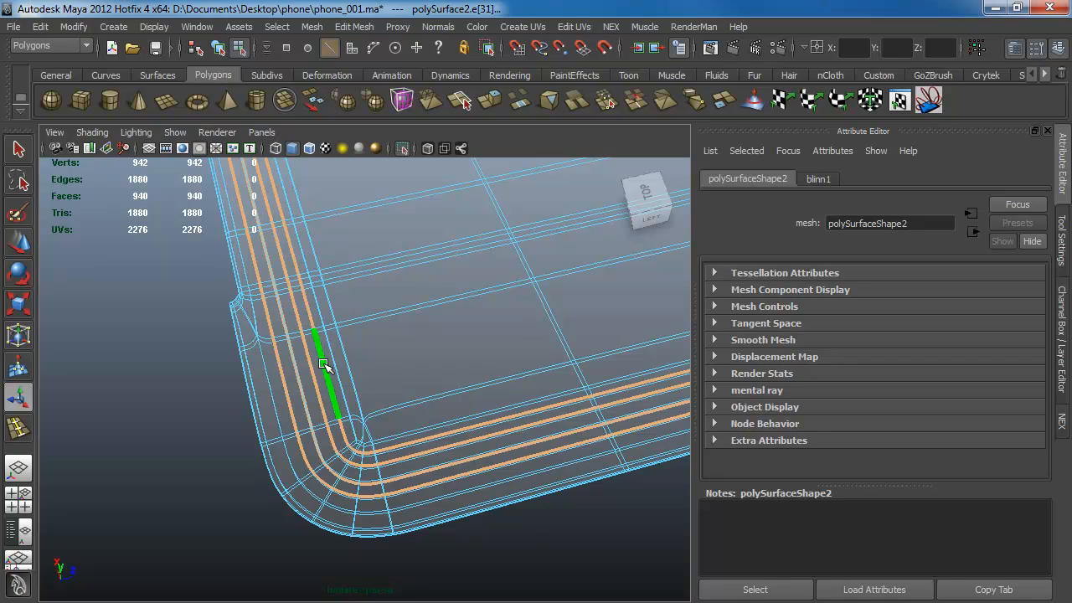
{"action": "right_click_drag", "start_coordinate": [325, 366], "coordinate": [343, 378], "text": "shift"}
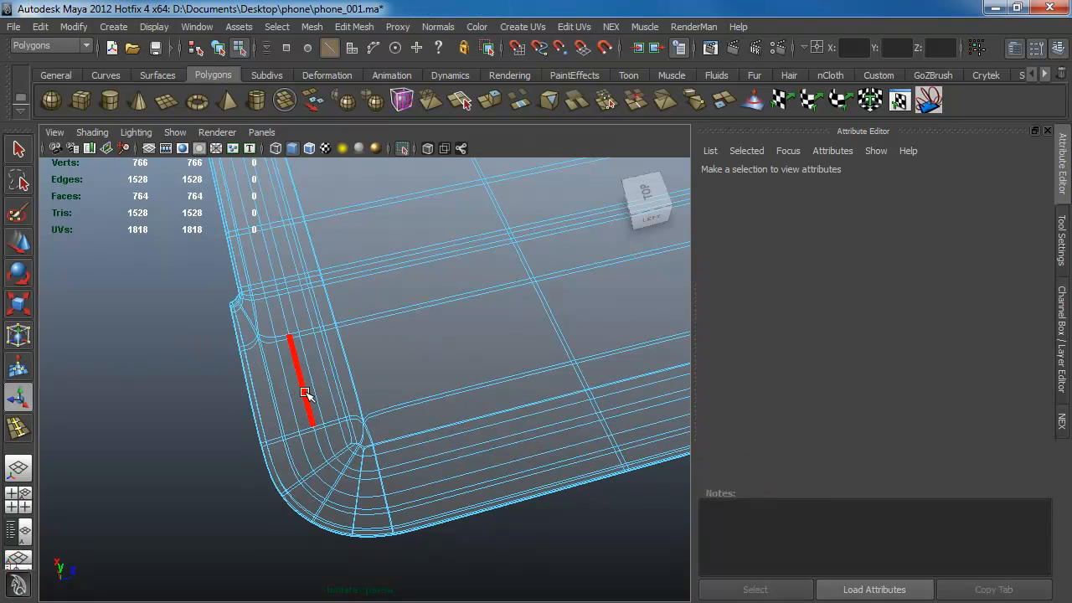
- Delete four more intermediate edge loops around the top panel's border, keeping the loops along its outer edge and inner rim
{"action": "double_click", "coordinate": [304, 394]}
{"action": "double_click", "coordinate": [303, 390], "text": "shift"}
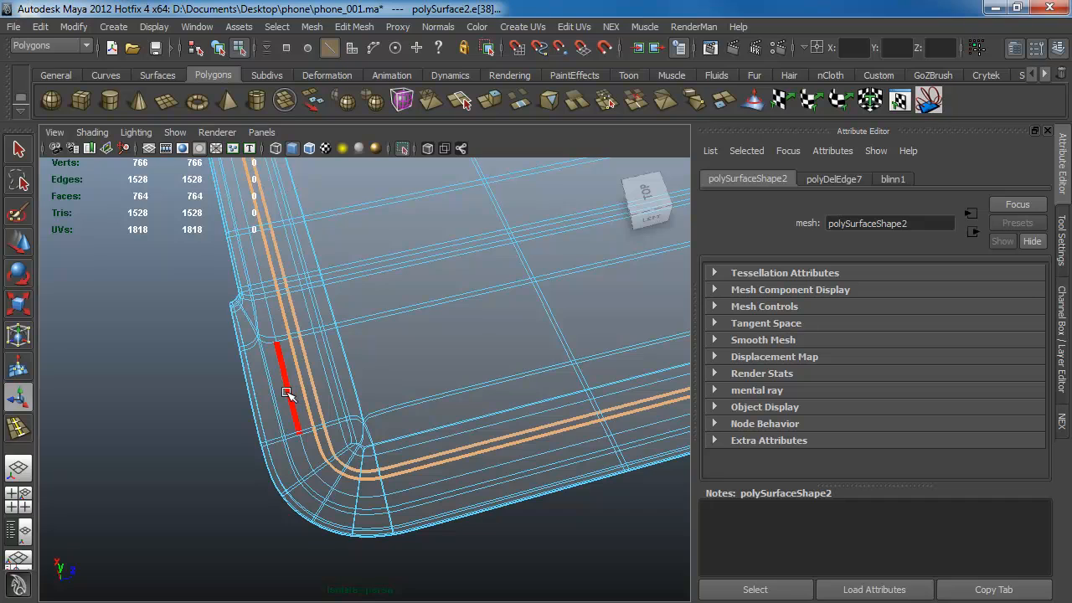
{"action": "double_click", "coordinate": [287, 393], "text": "shift"}
{"action": "double_click", "coordinate": [324, 372], "text": "shift"}
{"action": "key", "text": "g"}
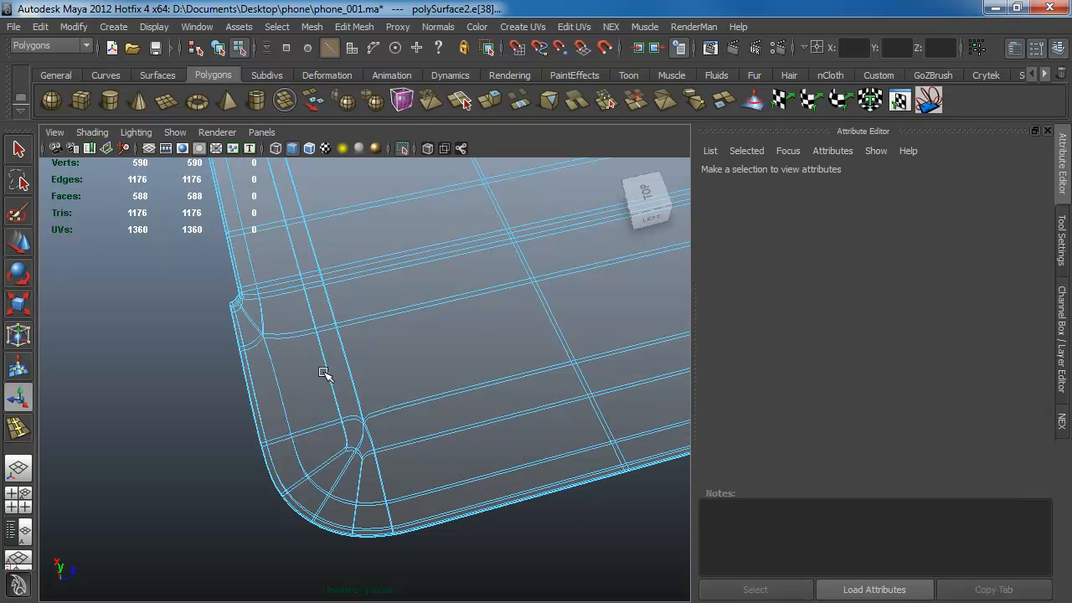
- Return to object mode and end the top panel's isolation to show all phone panels
{"action": "right_click_drag", "start_coordinate": [324, 373], "coordinate": [250, 350], "text": "alt"}
{"action": "key", "text": "F8"}
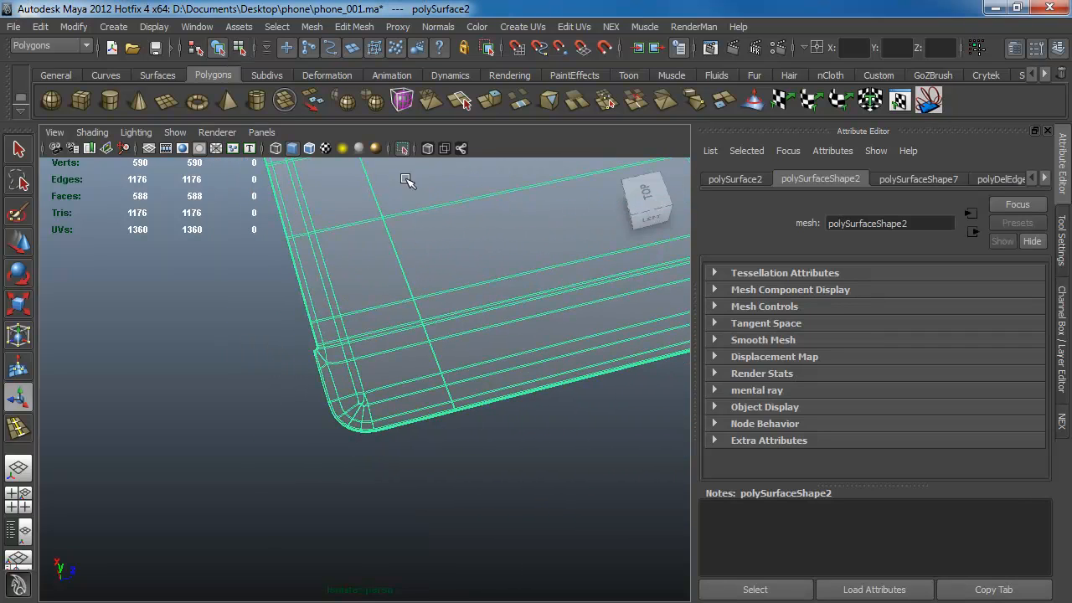
{"action": "left_click", "coordinate": [403, 149]}
{"action": "left_click_drag", "start_coordinate": [402, 272], "coordinate": [461, 340], "text": "alt"}
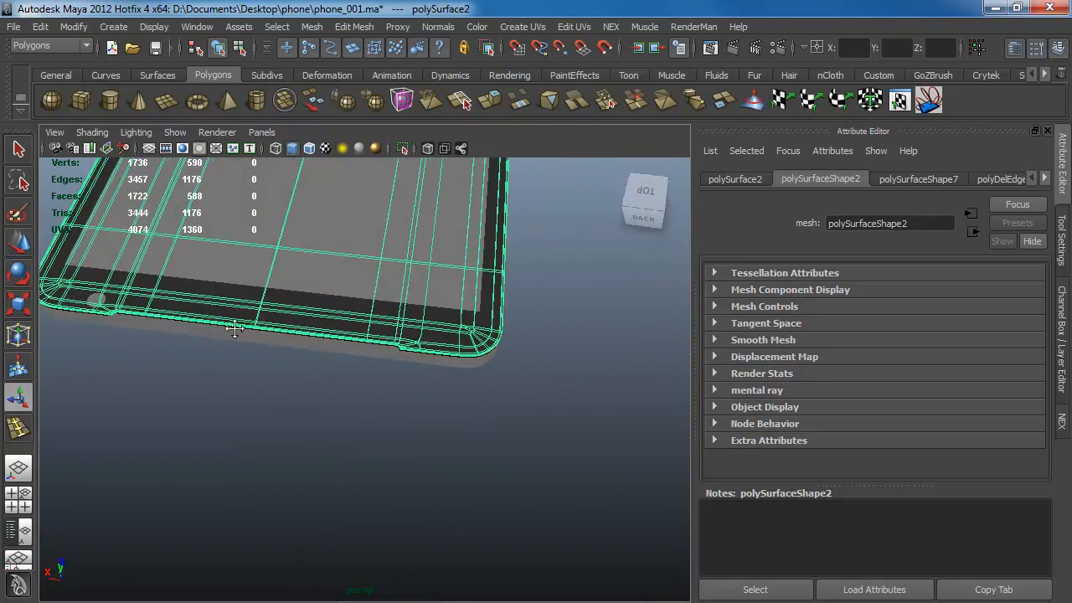
- Select the bottom panel, raise it vertically so it sits close beneath the black frame, and deselect it
{"action": "left_click_drag", "start_coordinate": [235, 329], "coordinate": [497, 462], "text": "alt"}
{"action": "left_click", "coordinate": [498, 462]}
{"action": "key", "text": "w"}
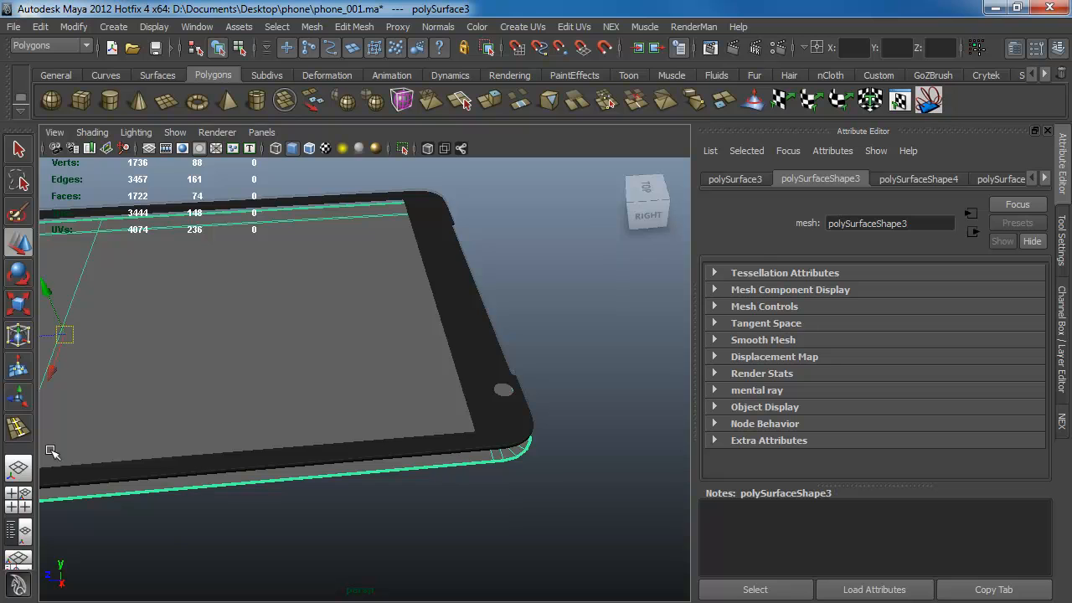
{"action": "left_click_drag", "start_coordinate": [293, 364], "coordinate": [394, 364], "text": "alt"}
{"action": "left_click_drag", "start_coordinate": [325, 339], "coordinate": [325, 328]}
{"action": "left_click_drag", "start_coordinate": [402, 391], "coordinate": [578, 410], "text": "alt"}
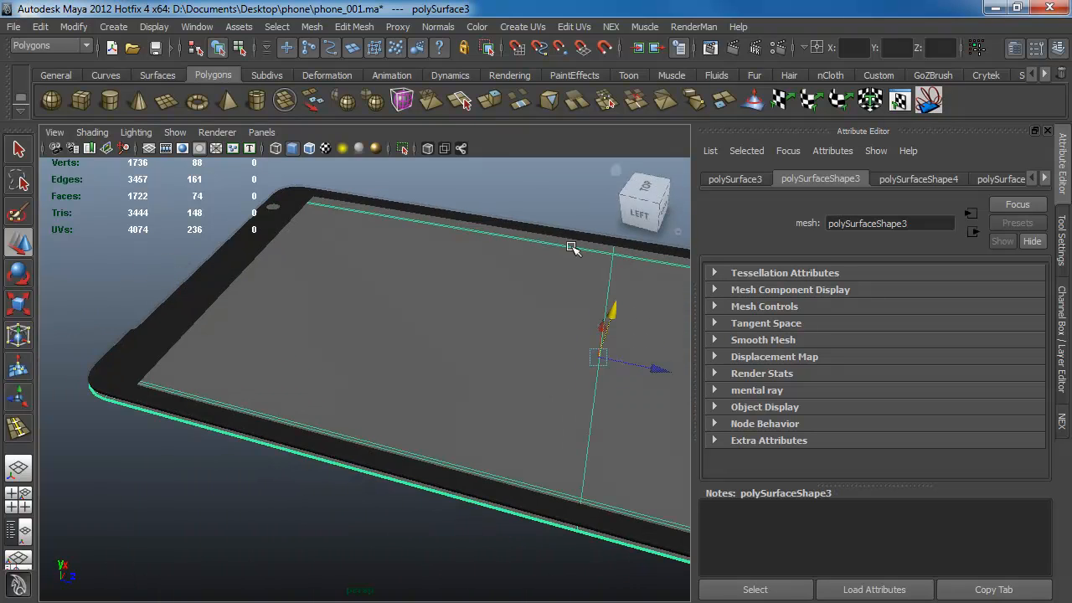
{"action": "left_click", "coordinate": [527, 199]}
{"action": "left_click_drag", "start_coordinate": [227, 322], "coordinate": [412, 334], "text": "alt"}
{"action": "left_click_drag", "start_coordinate": [475, 317], "coordinate": [35, 341], "text": "alt"}
{"action": "left_click_drag", "start_coordinate": [154, 417], "coordinate": [299, 445]}
{"action": "left_click", "coordinate": [323, 253]}
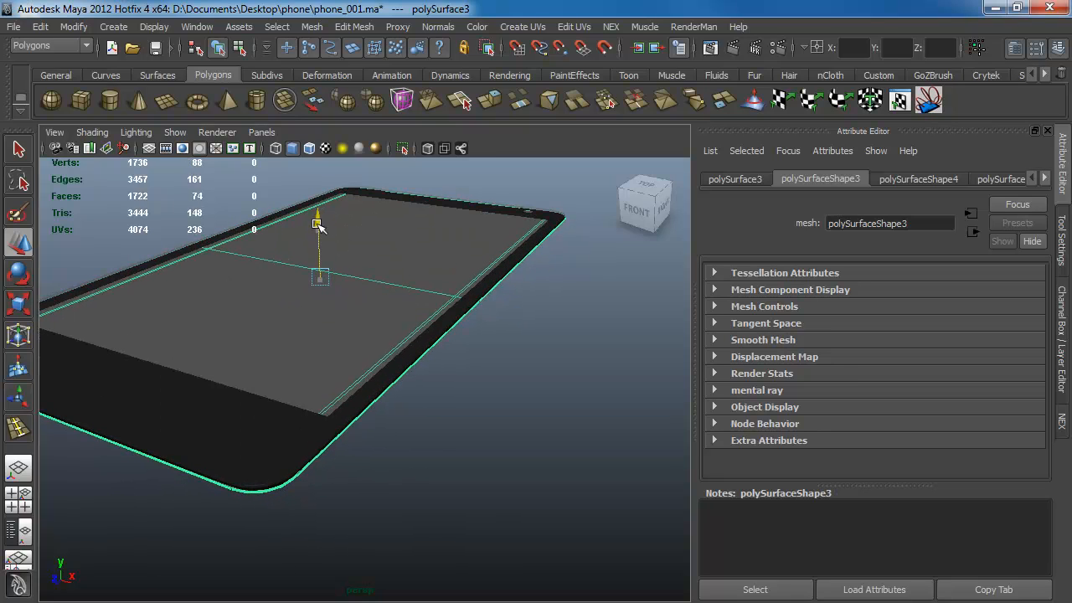
{"action": "left_click_drag", "start_coordinate": [318, 227], "coordinate": [386, 313], "text": "alt"}
{"action": "left_click", "coordinate": [520, 335]}
- Examine the assembled phone from above, the sides and underneath to check how the panels fit together
{"action": "left_click_drag", "start_coordinate": [519, 335], "coordinate": [603, 389], "text": "alt"}
{"action": "right_click_drag", "start_coordinate": [302, 398], "coordinate": [333, 405], "text": "alt"}
{"action": "left_click_drag", "start_coordinate": [333, 404], "coordinate": [572, 430], "text": "alt"}
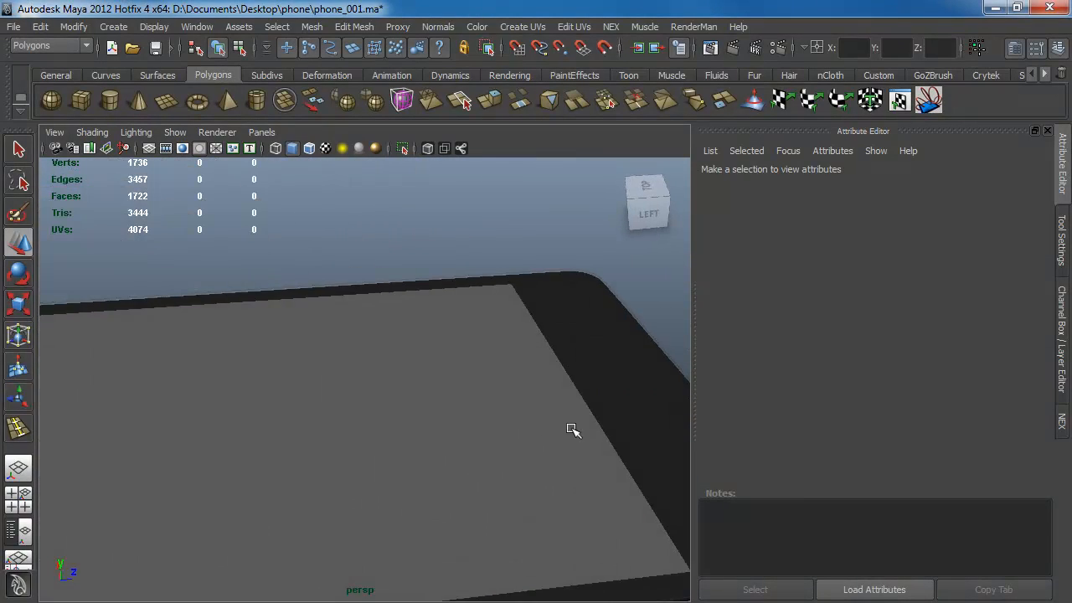
{"action": "right_click_drag", "start_coordinate": [573, 431], "coordinate": [467, 407], "text": "alt"}
{"action": "left_click_drag", "start_coordinate": [467, 407], "coordinate": [335, 463], "text": "alt"}
{"action": "key", "text": "space"}
{"action": "middle_click_drag", "start_coordinate": [450, 433], "coordinate": [383, 459], "text": "alt"}
{"action": "right_click_drag", "start_coordinate": [383, 459], "coordinate": [540, 511], "text": "alt"}
{"action": "key", "text": "space"}
{"action": "left_click_drag", "start_coordinate": [362, 413], "coordinate": [394, 335]}
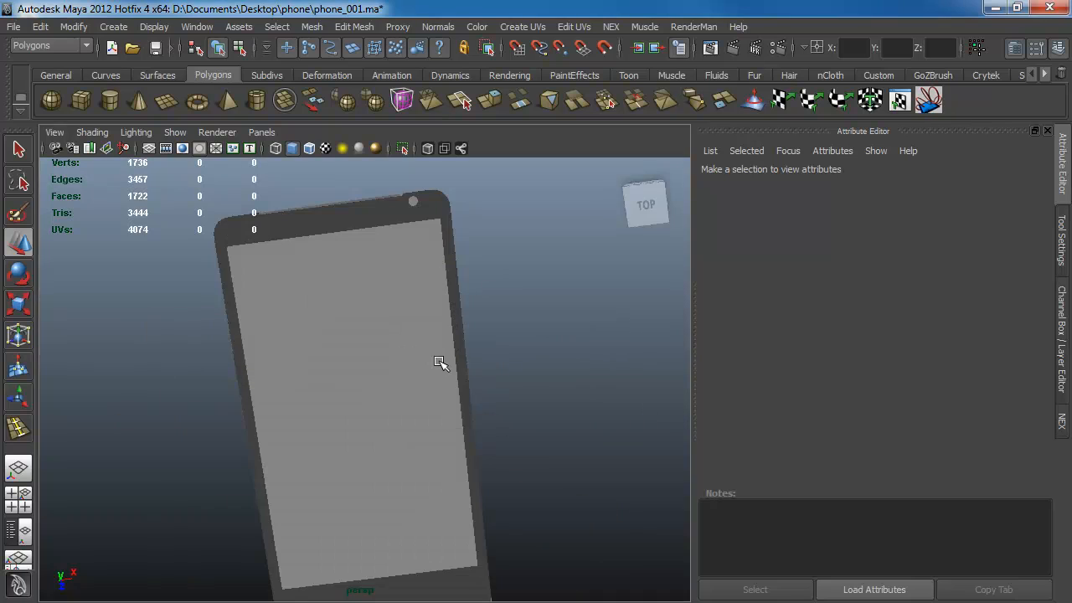
{"action": "left_click_drag", "start_coordinate": [438, 364], "coordinate": [418, 271], "text": "alt"}
{"action": "left_click", "coordinate": [419, 271]}
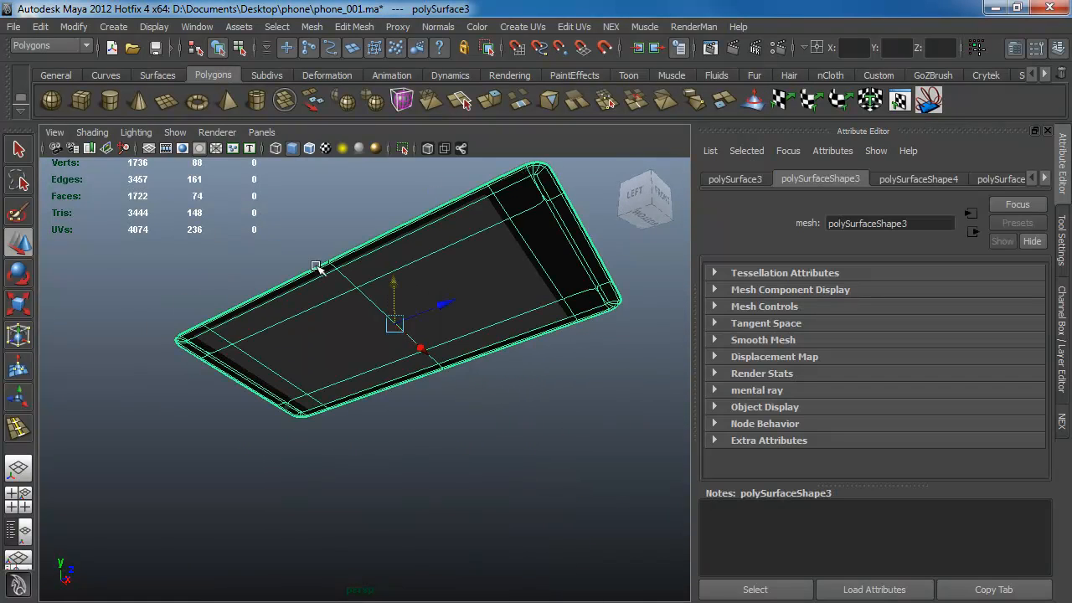
{"action": "left_click", "coordinate": [300, 251]}
{"action": "left_click_drag", "start_coordinate": [290, 333], "coordinate": [424, 425], "text": "alt"}
{"action": "left_click_drag", "start_coordinate": [436, 495], "coordinate": [322, 482], "text": "alt"}
{"action": "middle_click_drag", "start_coordinate": [323, 482], "coordinate": [329, 425], "text": "alt"}
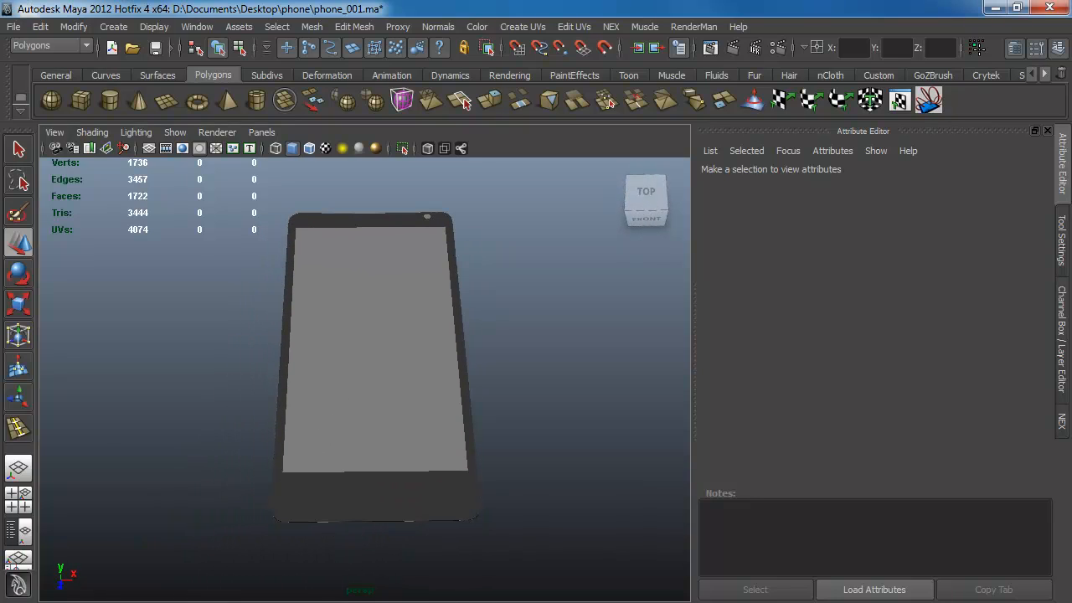